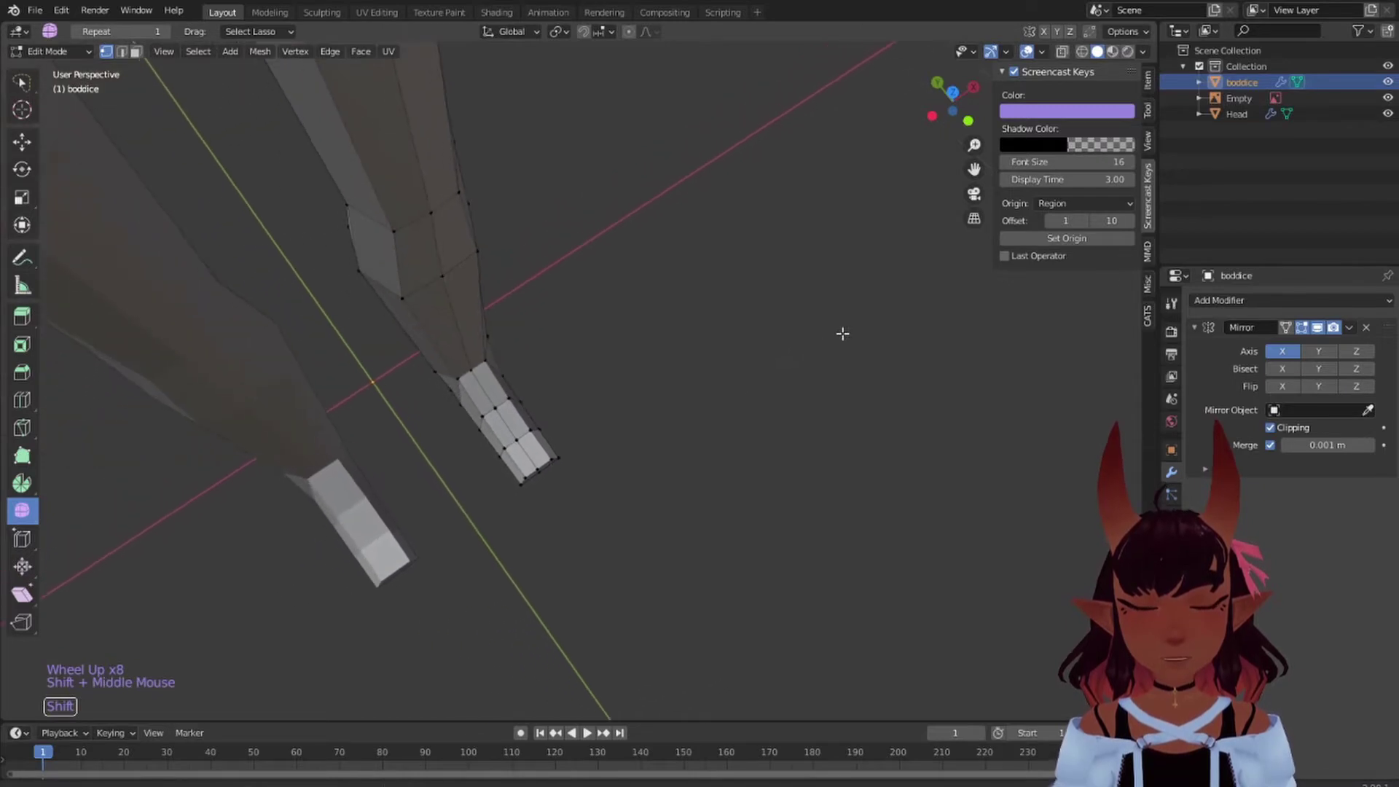
- Examine the blocked-out feet and lower legs of the body mesh from the front, side and above
scroll(708, 342, "up", 3)
scroll(533, 453, "down", 7)
middle_click_drag(533, 453, 767, 568)
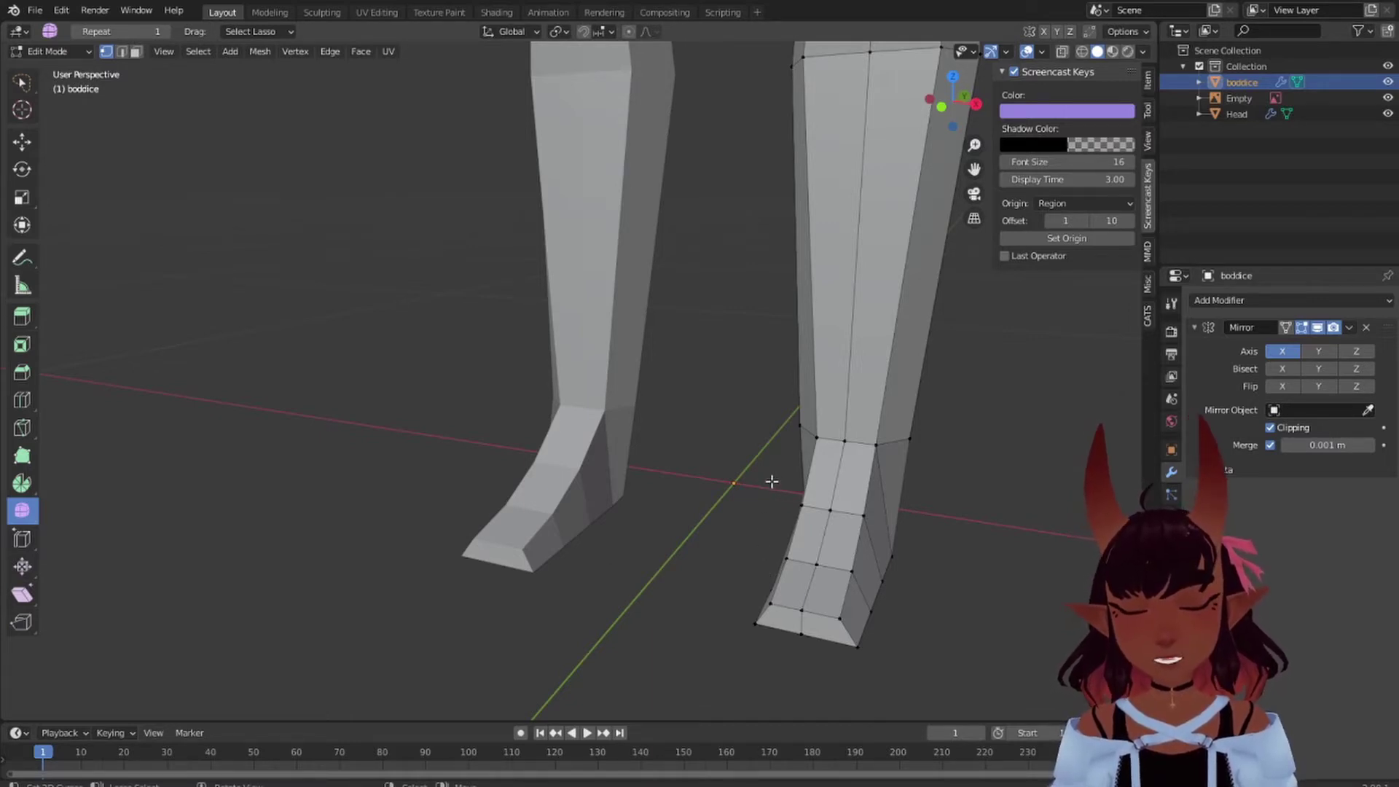
middle_click_drag(774, 481, 577, 446)
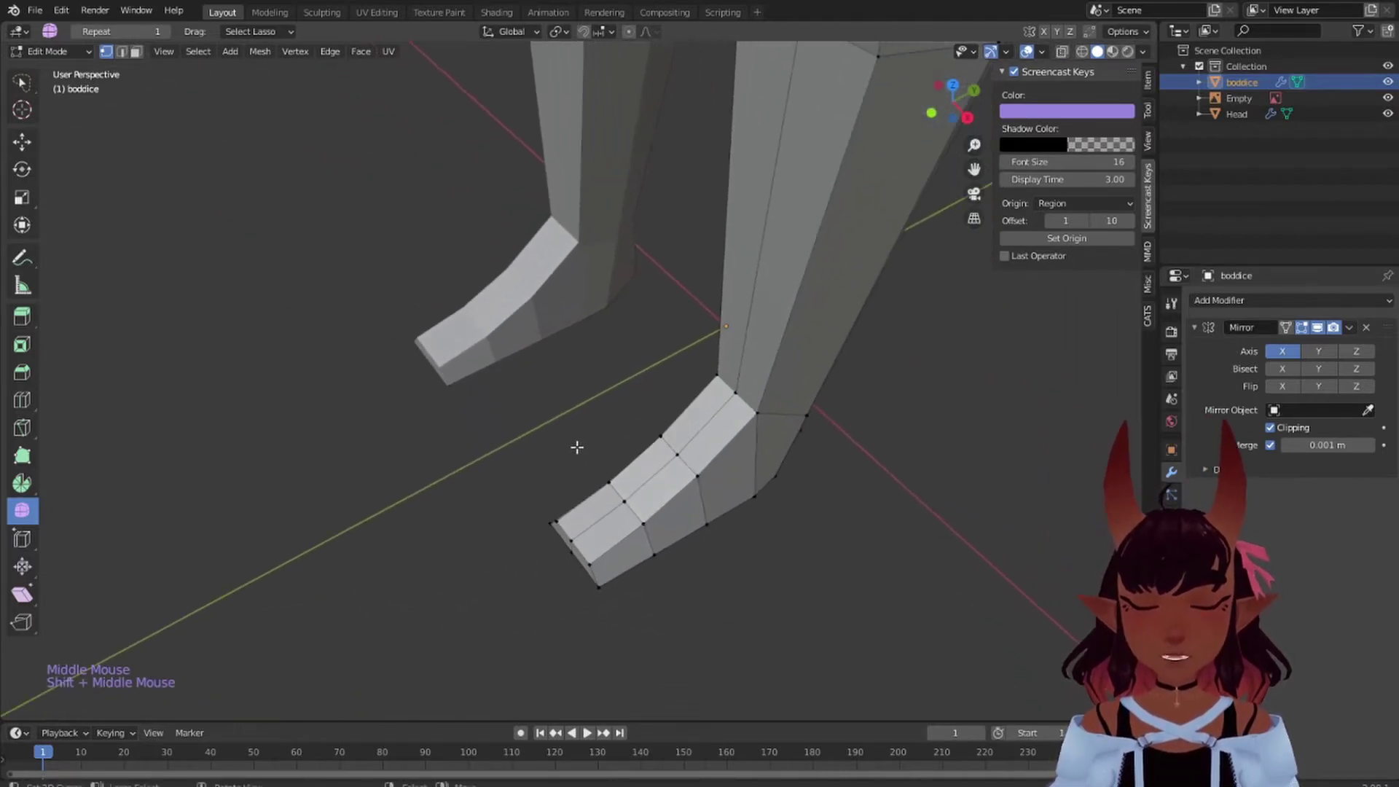
scroll(893, 422, "down", 5)
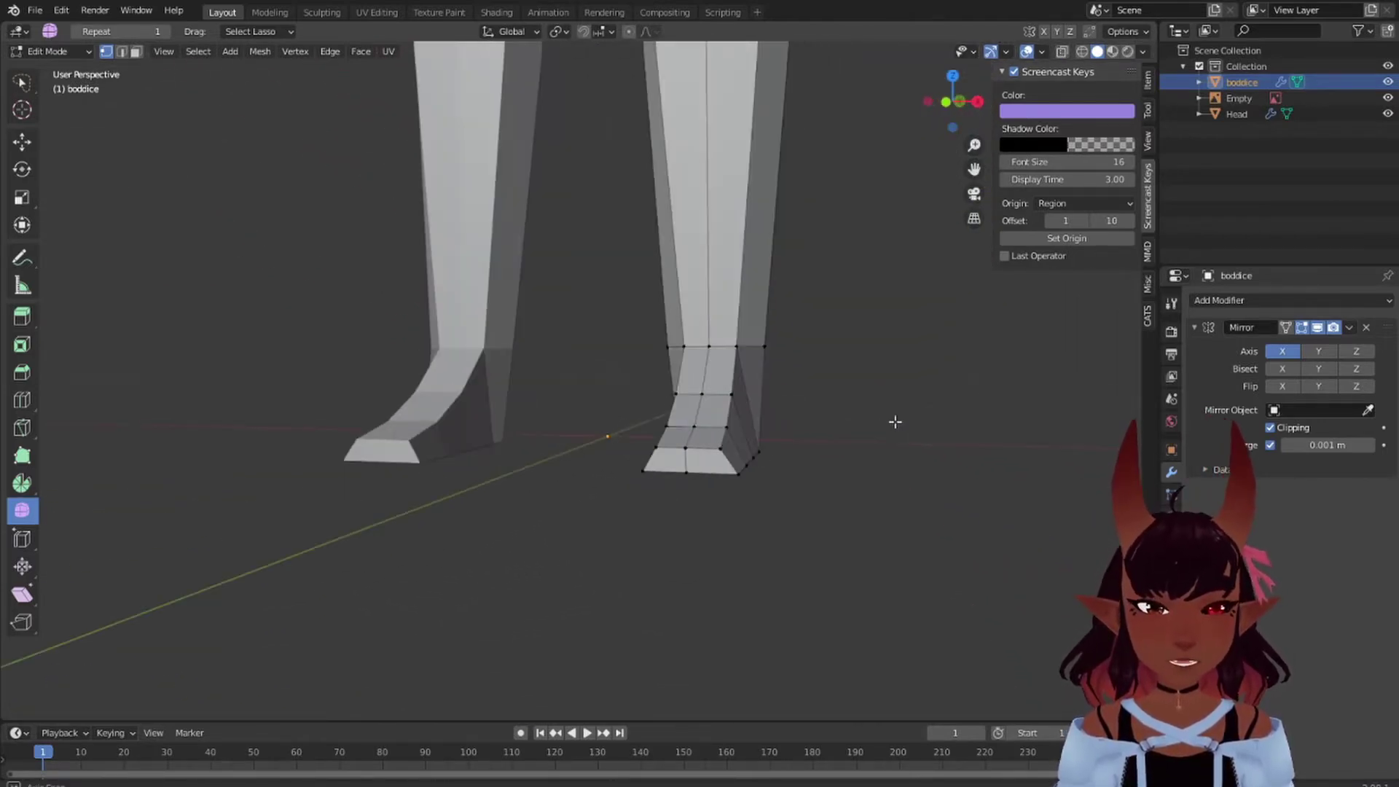
middle_click_drag(849, 390, 690, 315, "shift")
scroll(659, 374, "up", 2)
middle_click_drag(659, 374, 318, 325)
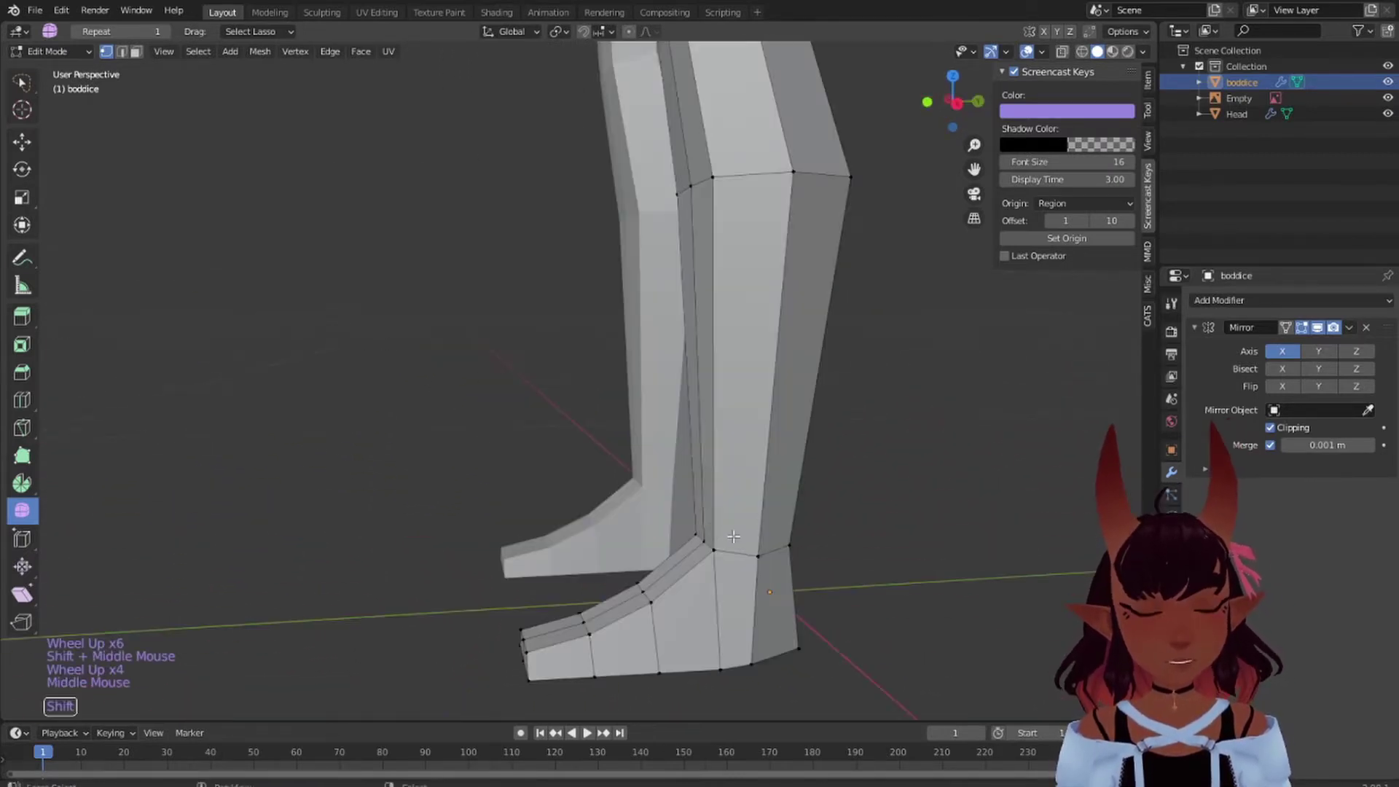
middle_click_drag(734, 551, 830, 520, "shift")
scroll(676, 428, "down", 3)
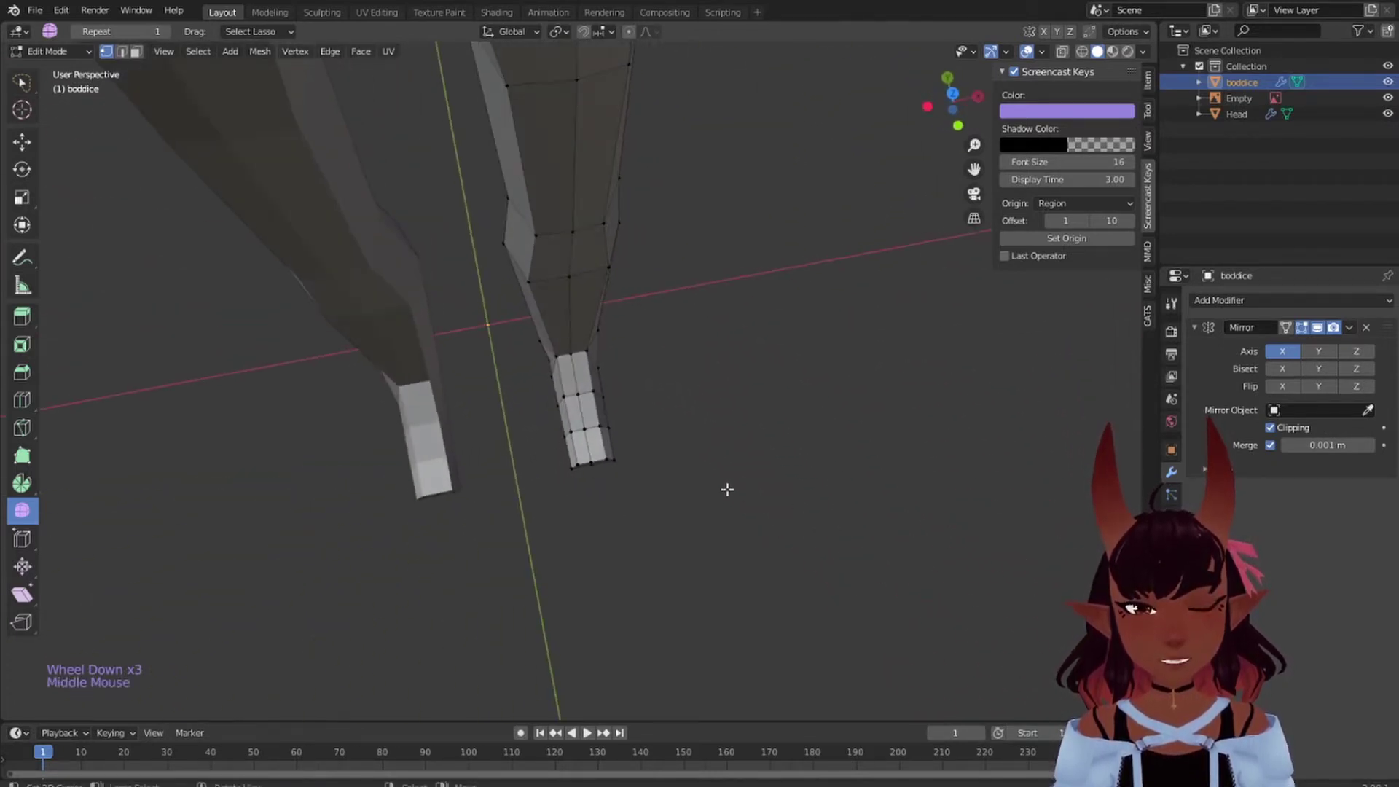
- Inspect the hand and finger topology of the body mesh up close
scroll(591, 416, "down", 5)
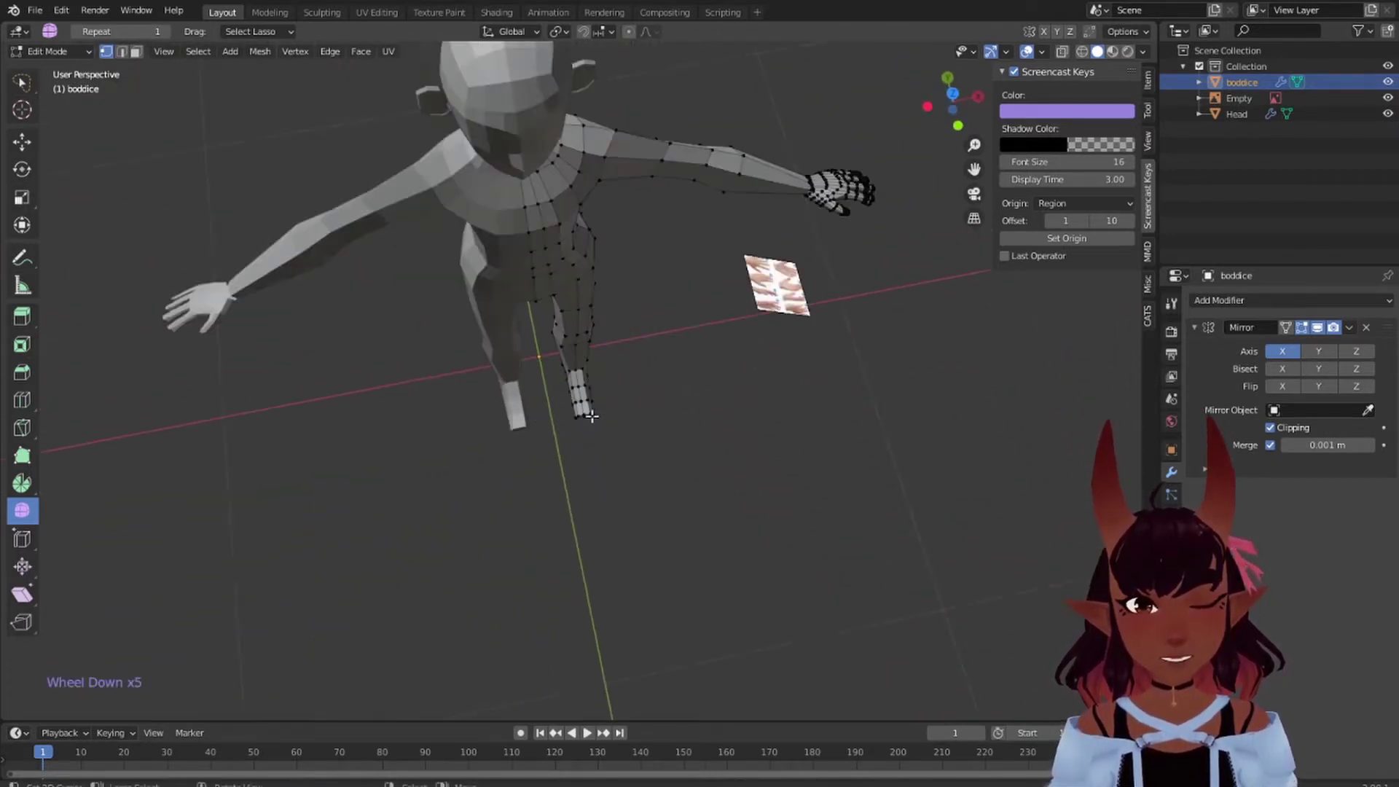
scroll(770, 228, "up", 1)
middle_click_drag(770, 228, 587, 432, "shift")
scroll(587, 432, "up", 3)
scroll(587, 432, "up", 1)
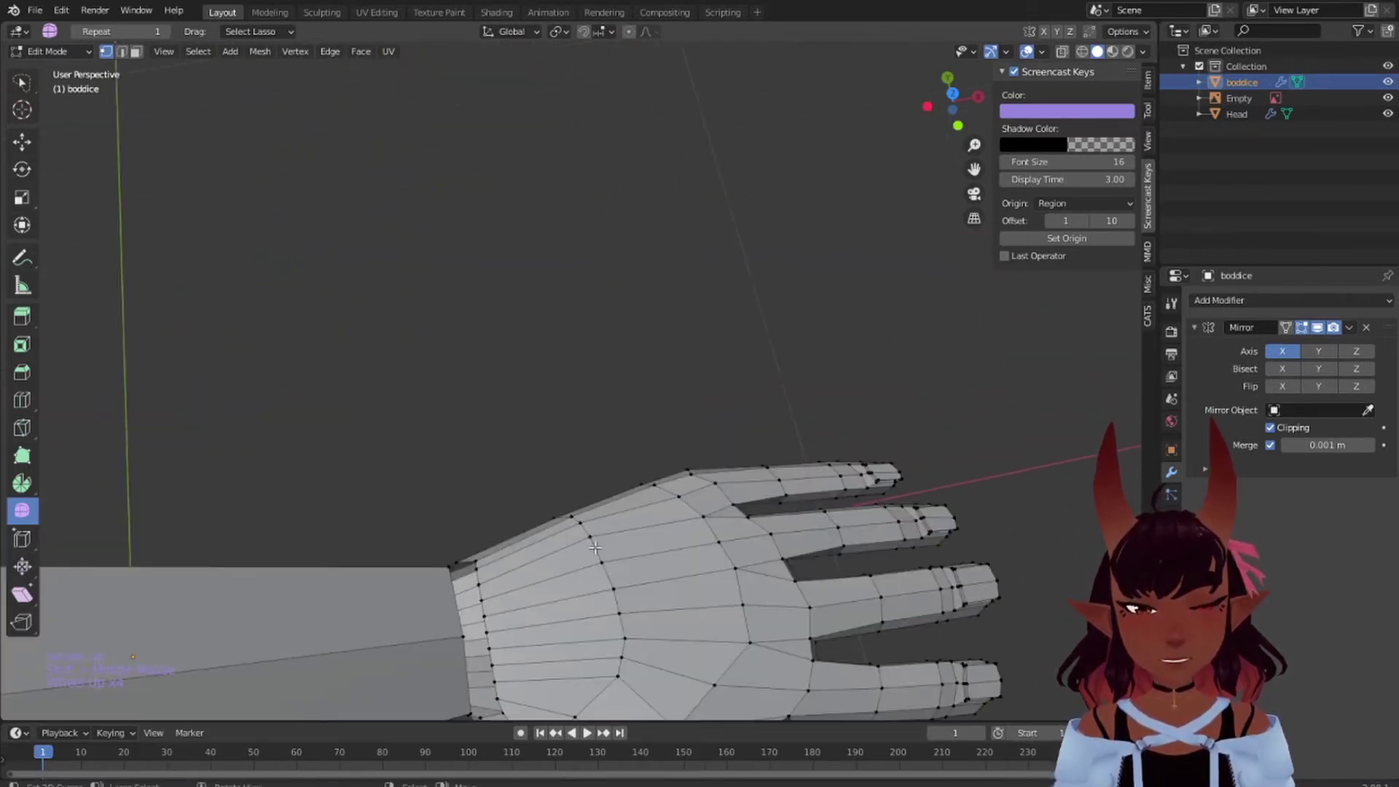
scroll(595, 547, "down", 1)
scroll(552, 494, "down", 4)
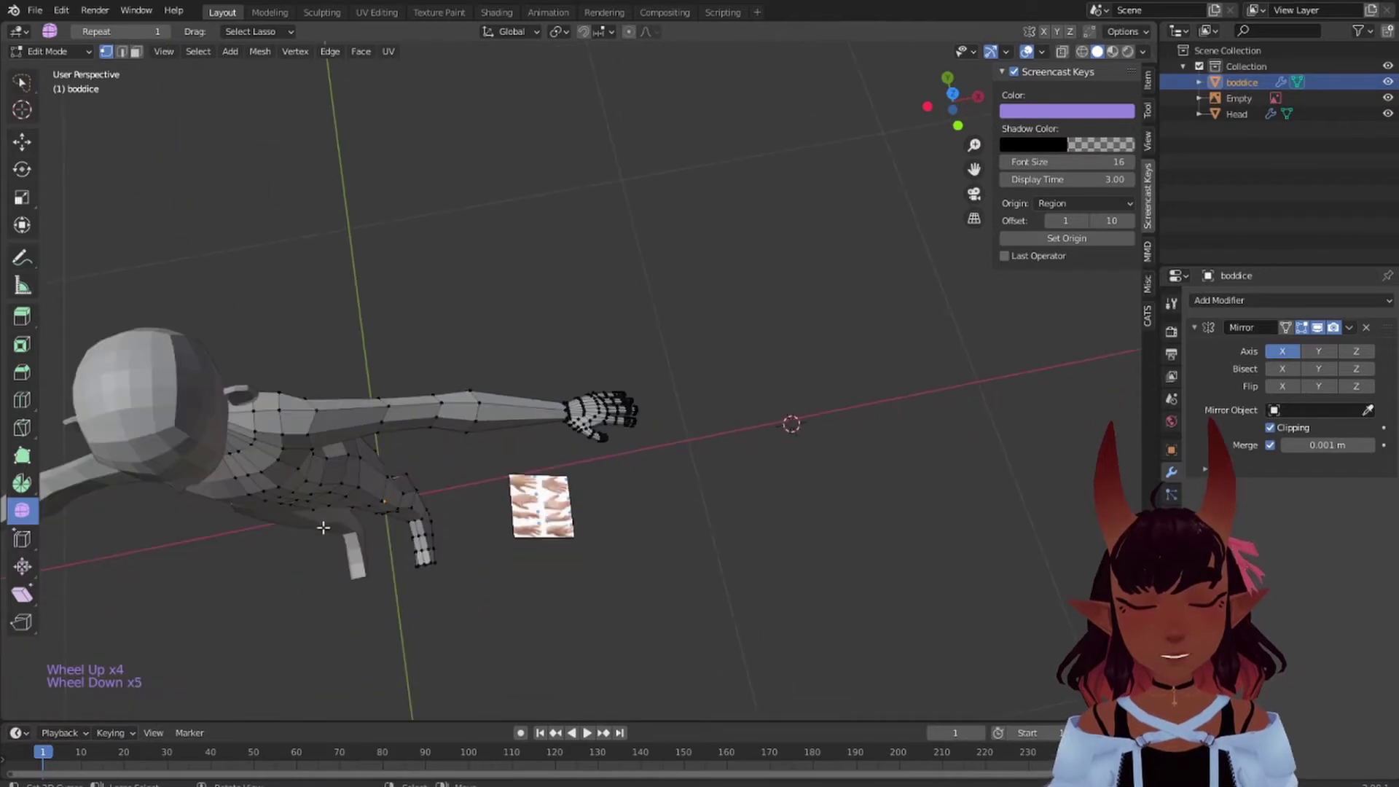
- Inspect the unmirrored foot's edge layout around the ankle and toe end from several angles
middle_click_drag(323, 527, 334, 418)
scroll(416, 540, "up", 2)
middle_click_drag(408, 499, 556, 409, "shift")
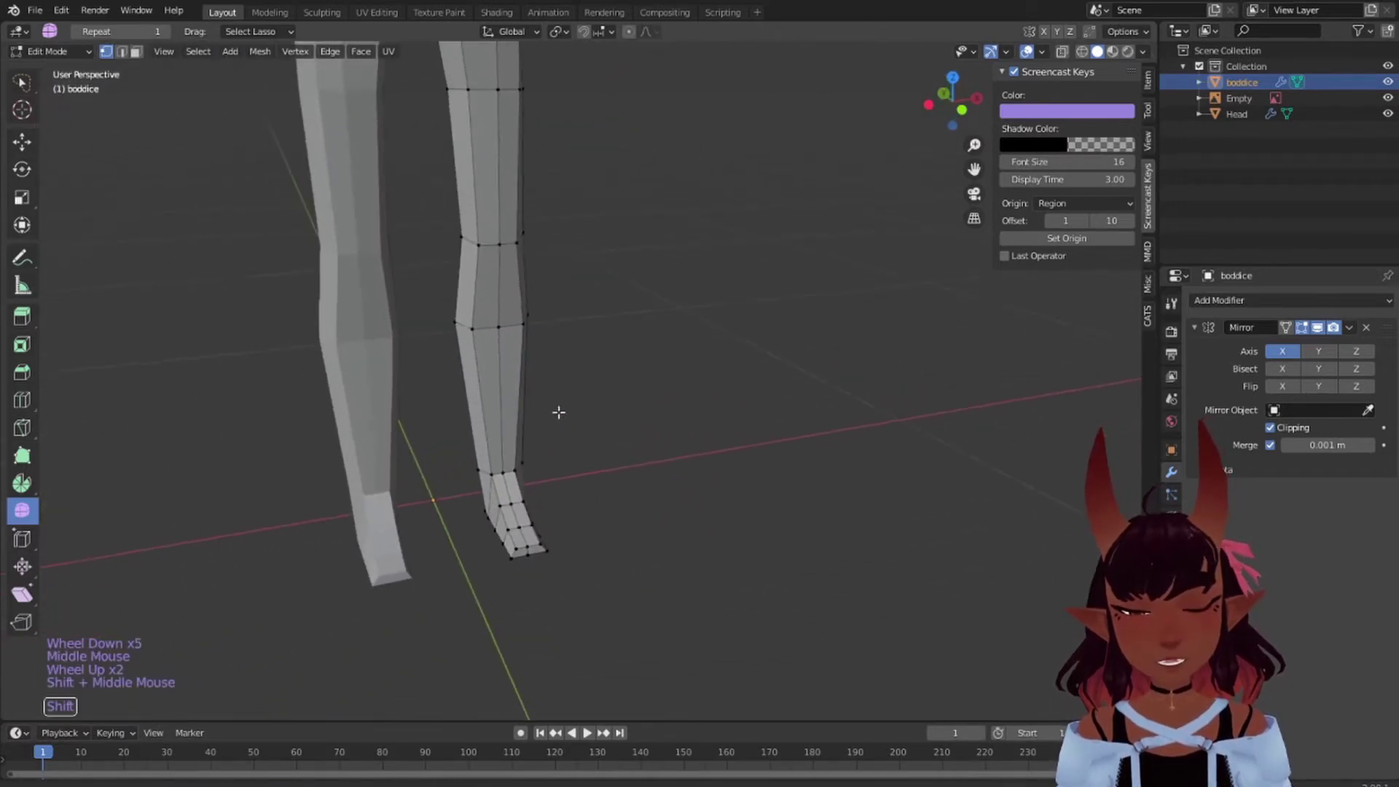
scroll(556, 465, "up", 1)
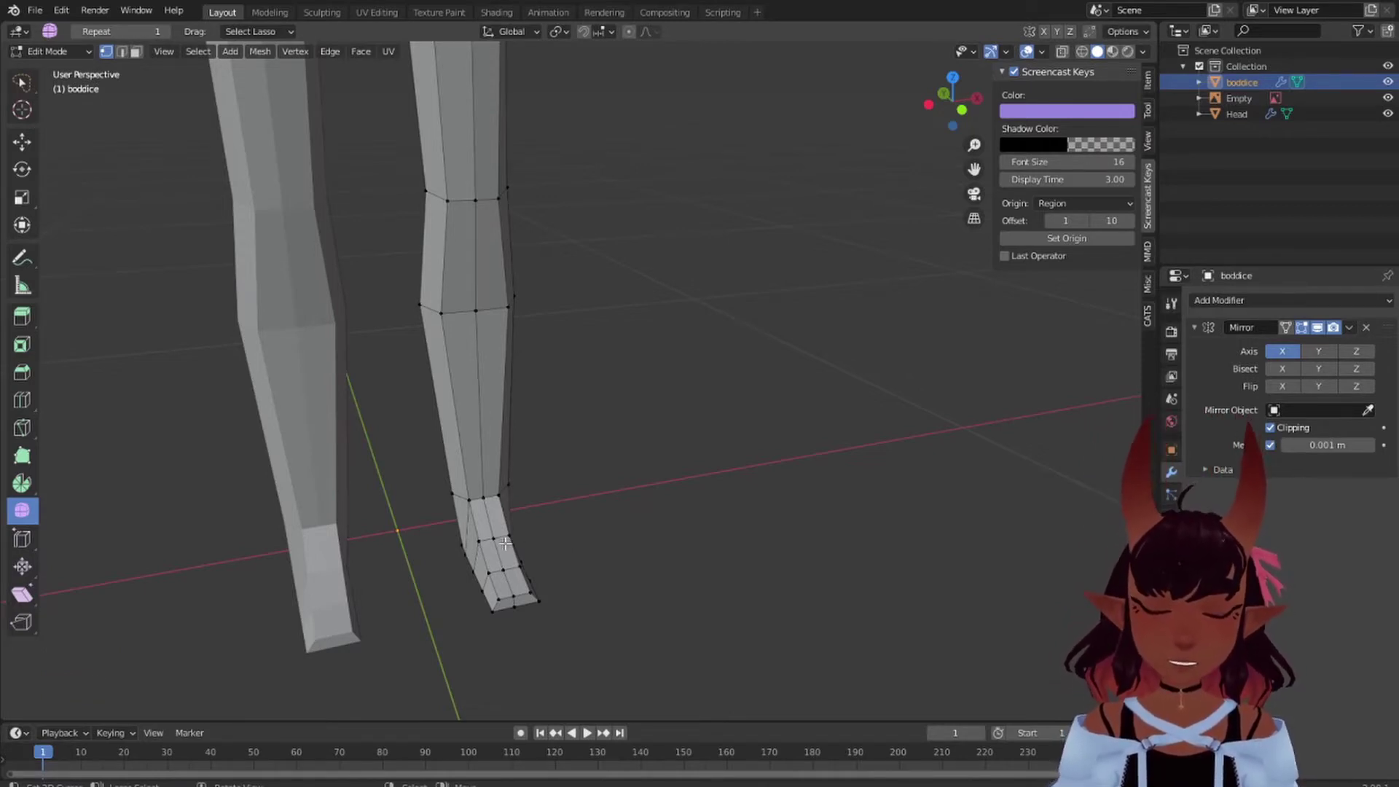
scroll(505, 542, "down", 1)
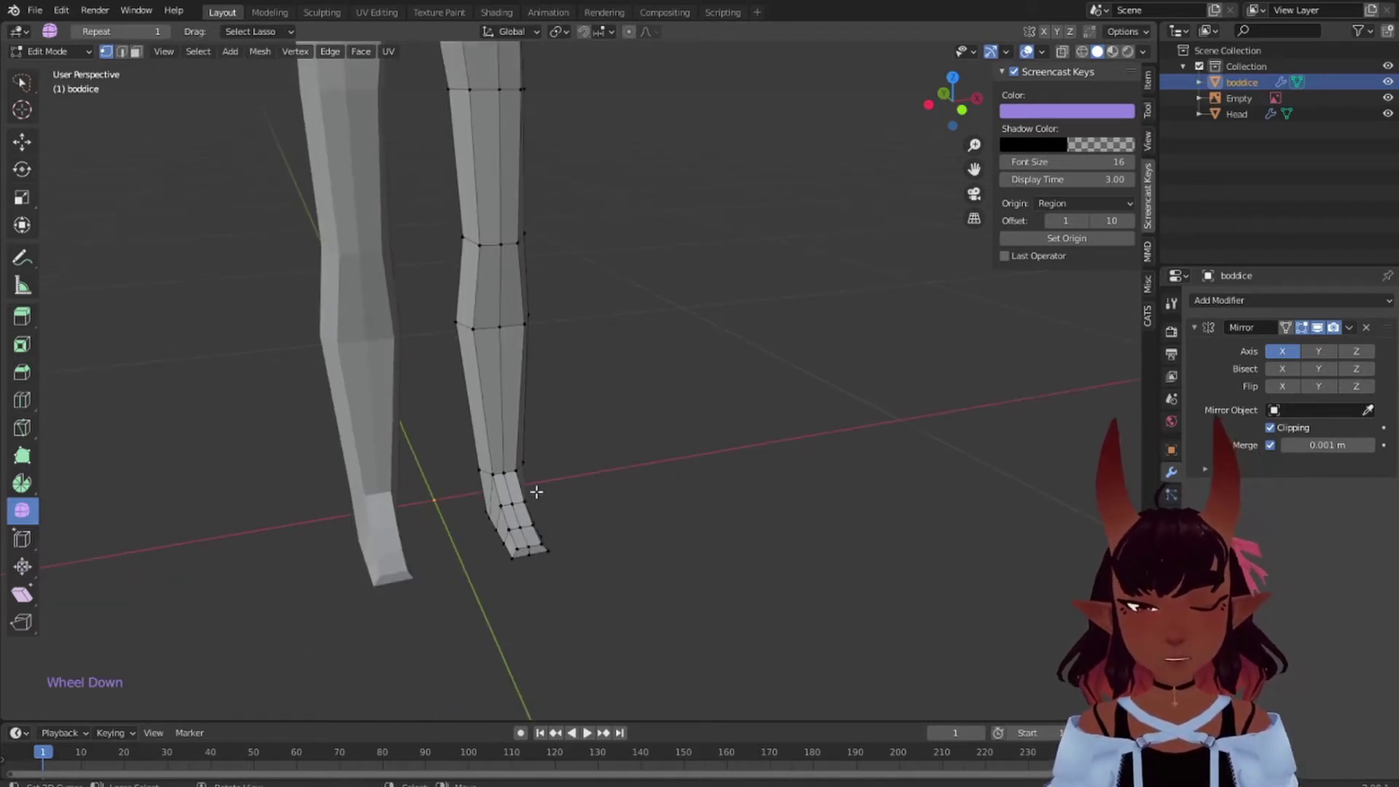
middle_click_drag(627, 445, 602, 277, "shift")
scroll(519, 419, "up", 1)
scroll(519, 419, "up", 2)
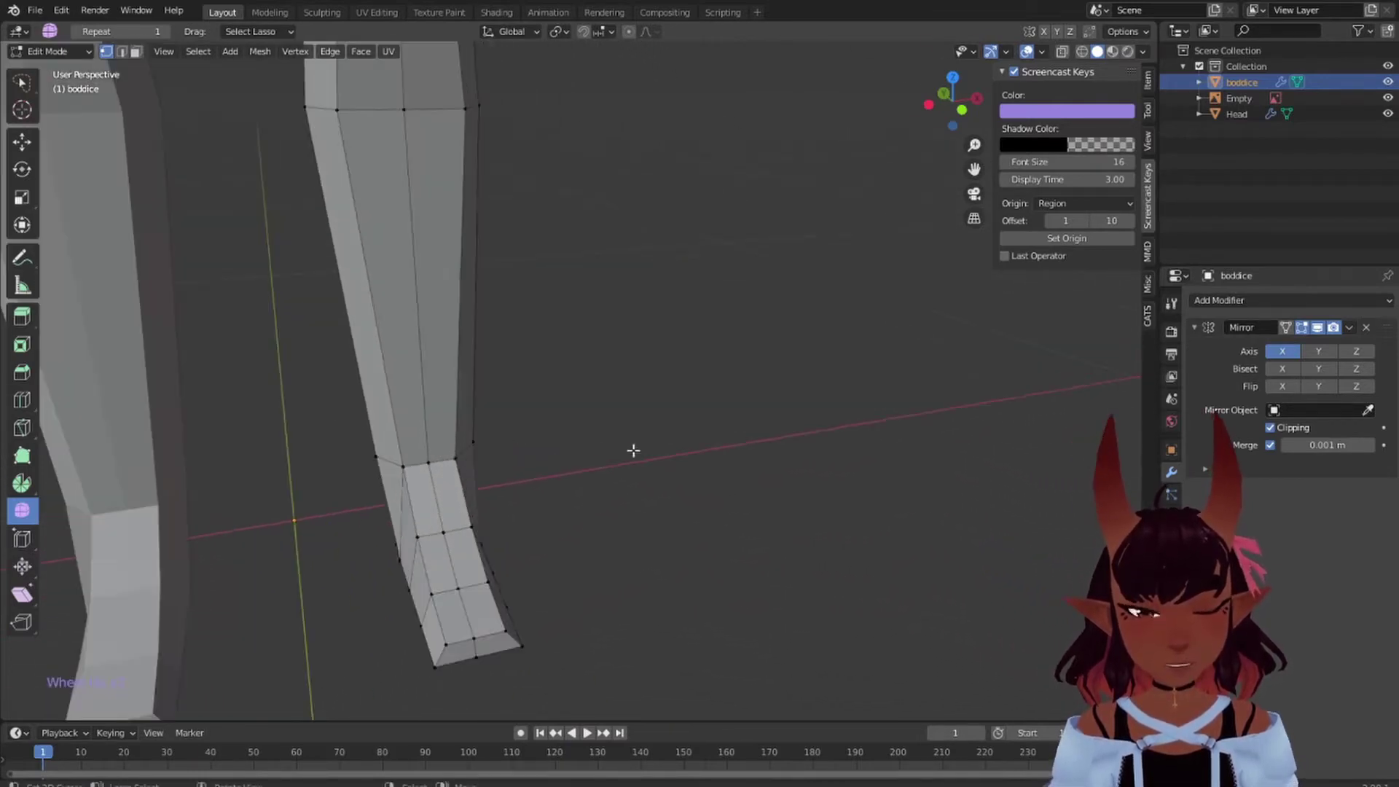
mouse_move(634, 447)
middle_mouse_down()
mouse_move(540, 475)
mouse_move(620, 422)
middle_mouse_up()
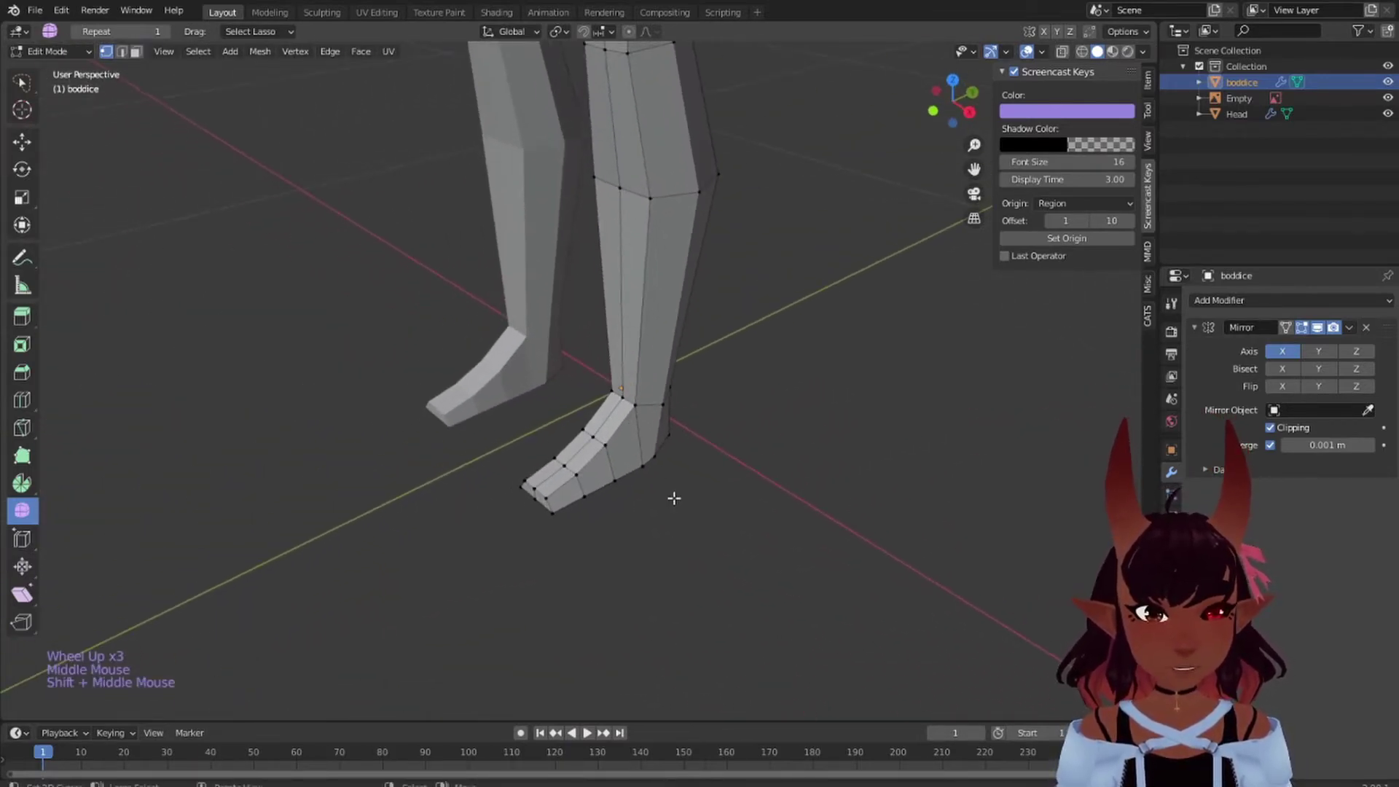
scroll(692, 484, "up", 2)
middle_click_drag(721, 477, 758, 397)
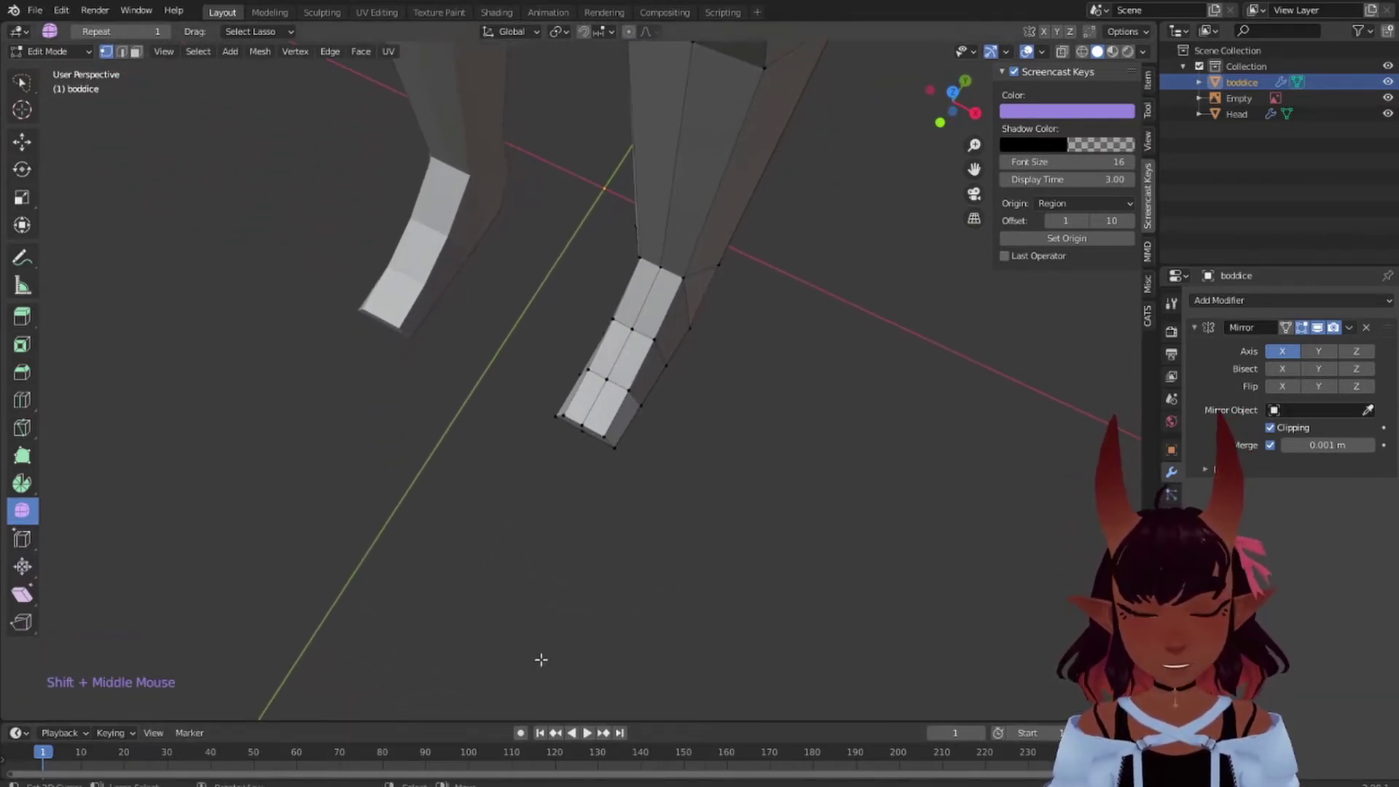
scroll(557, 642, "down", 2)
middle_click_drag(745, 532, 816, 520)
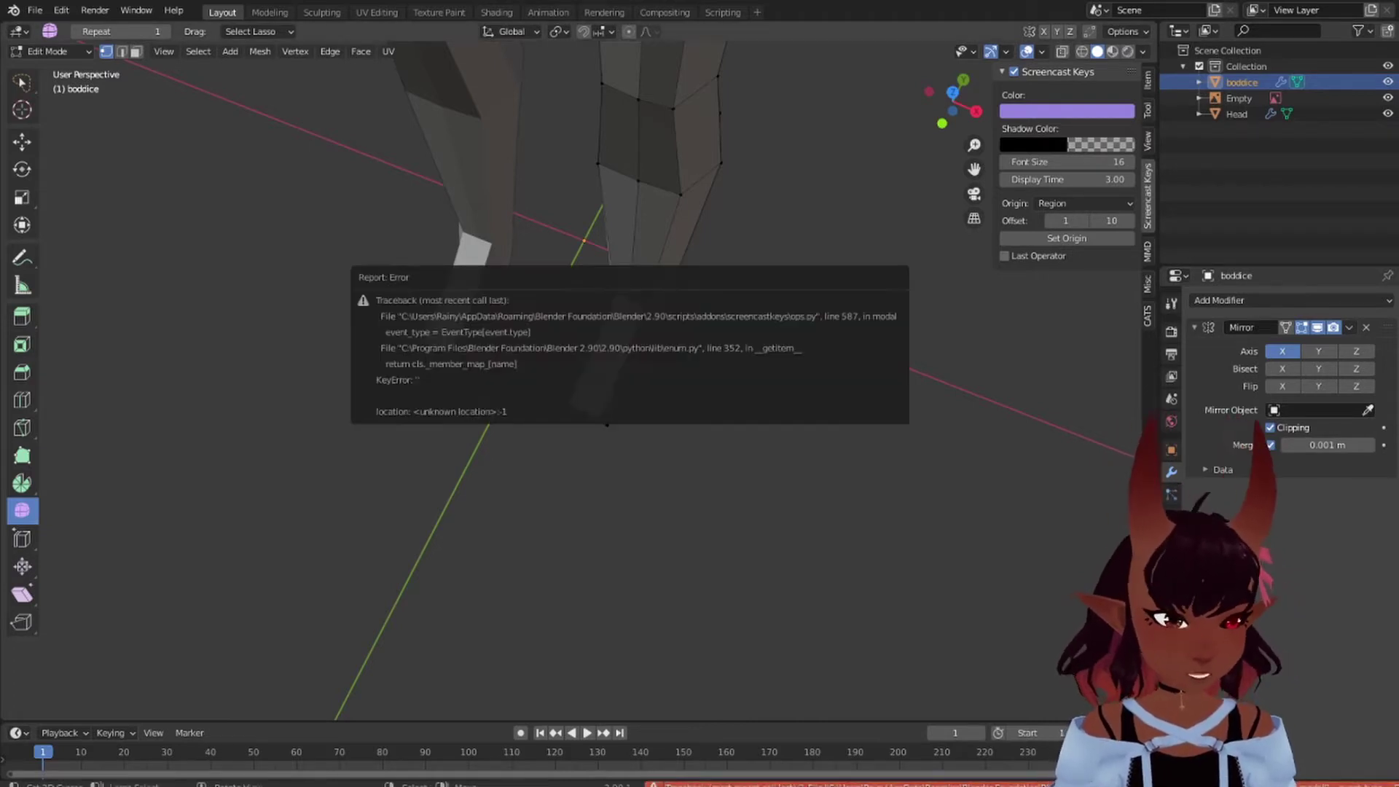
- In Object Mode, paste the front-view feet photo as a reference image and scale it to 0.075 beside the foot
left_click(85, 52)
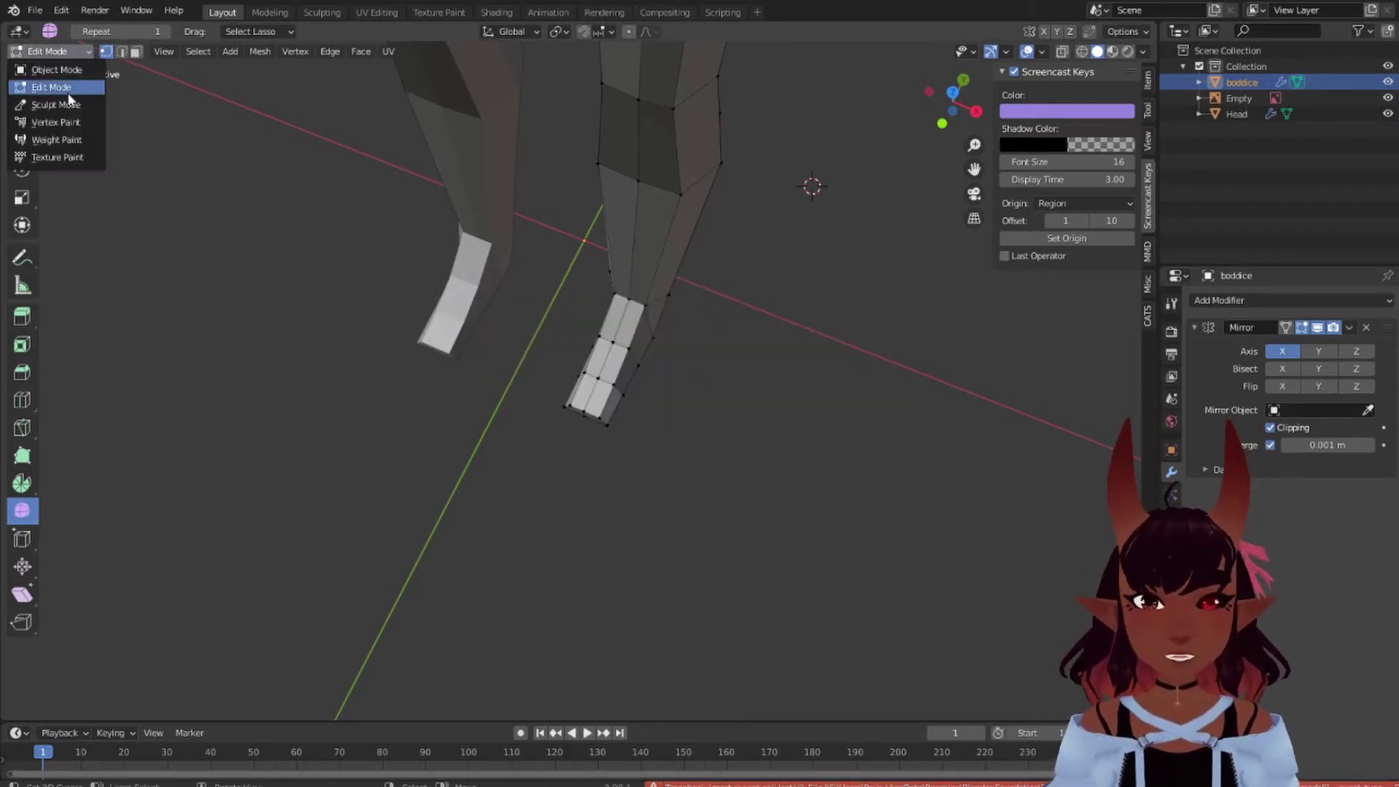
left_click(77, 76)
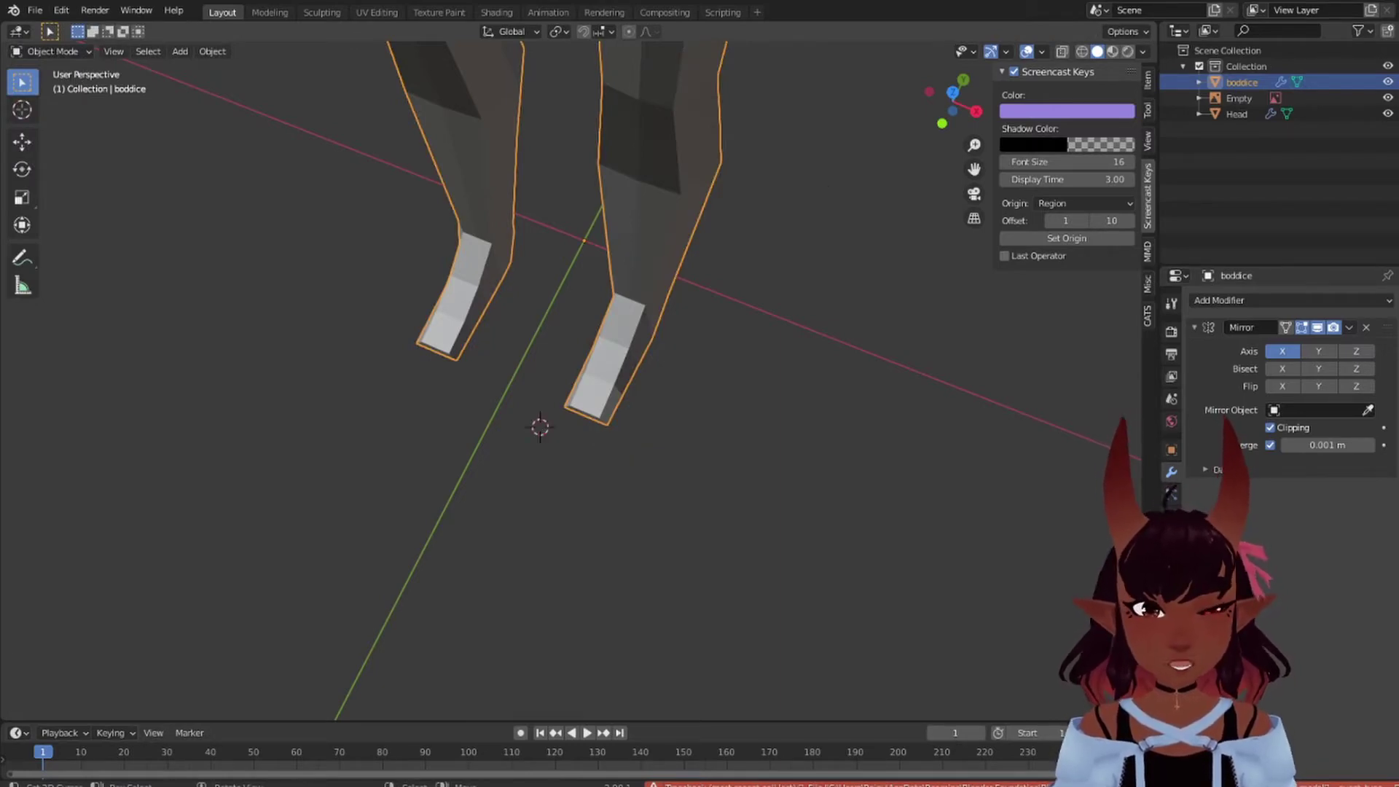
key("ctrl+v")
scroll(412, 312, "down", 10)
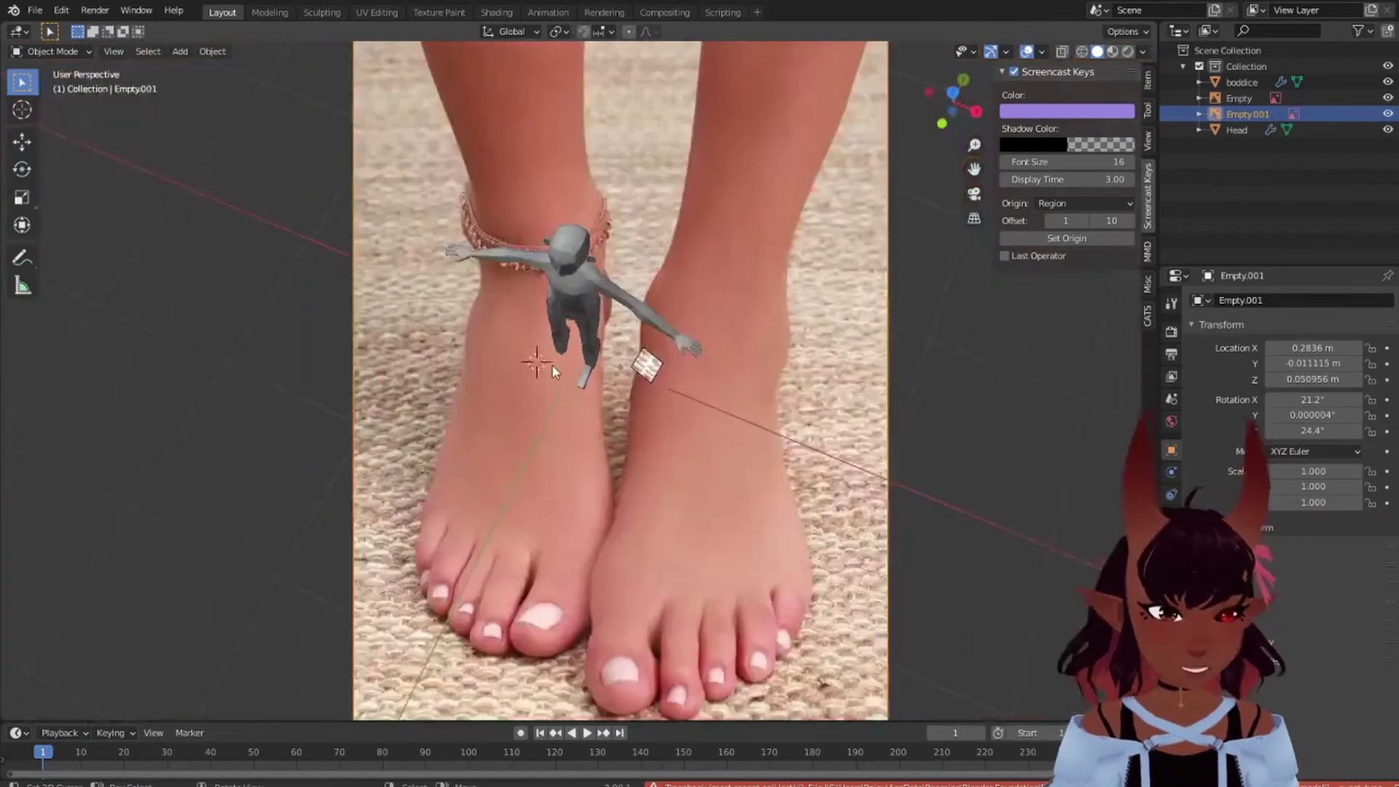
key("s")
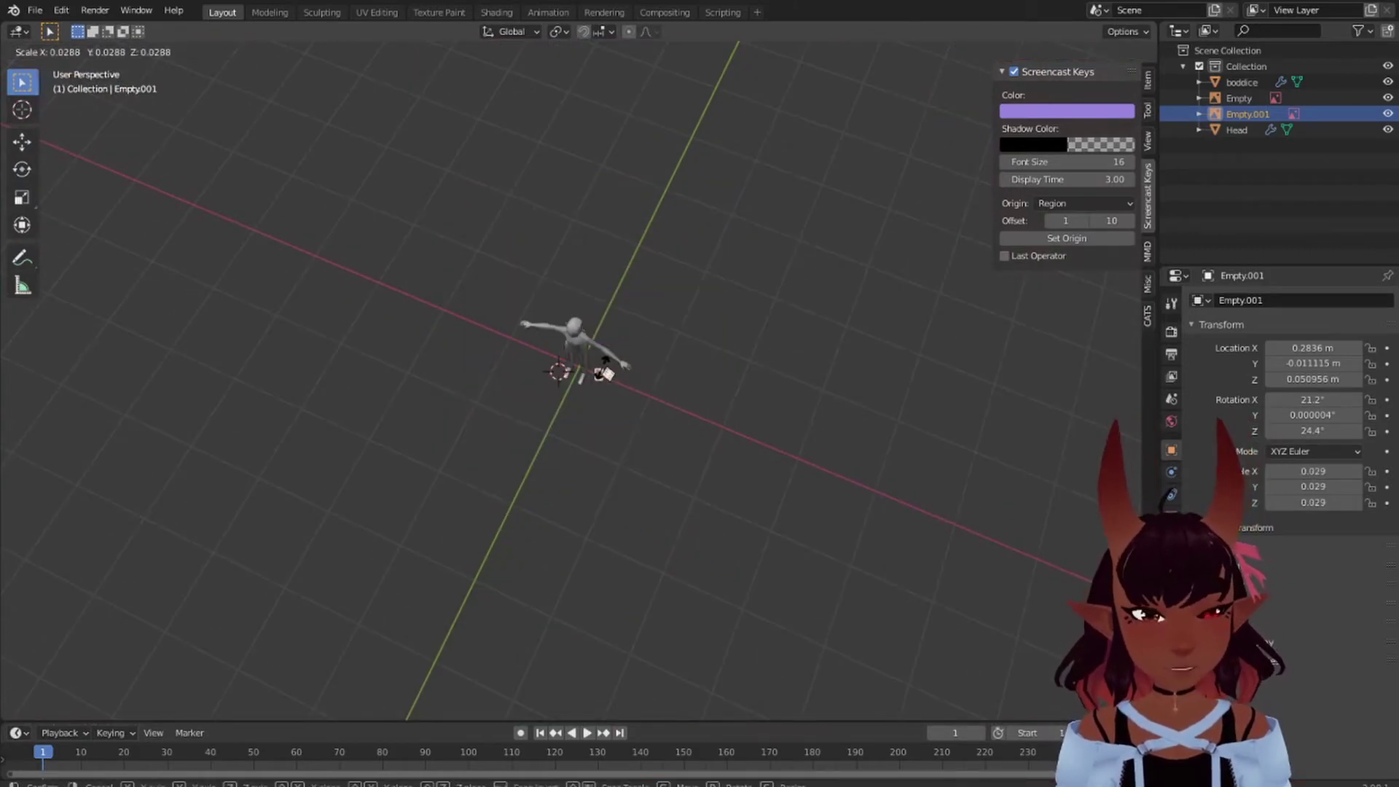
left_click(612, 351)
scroll(642, 430, "up", 10)
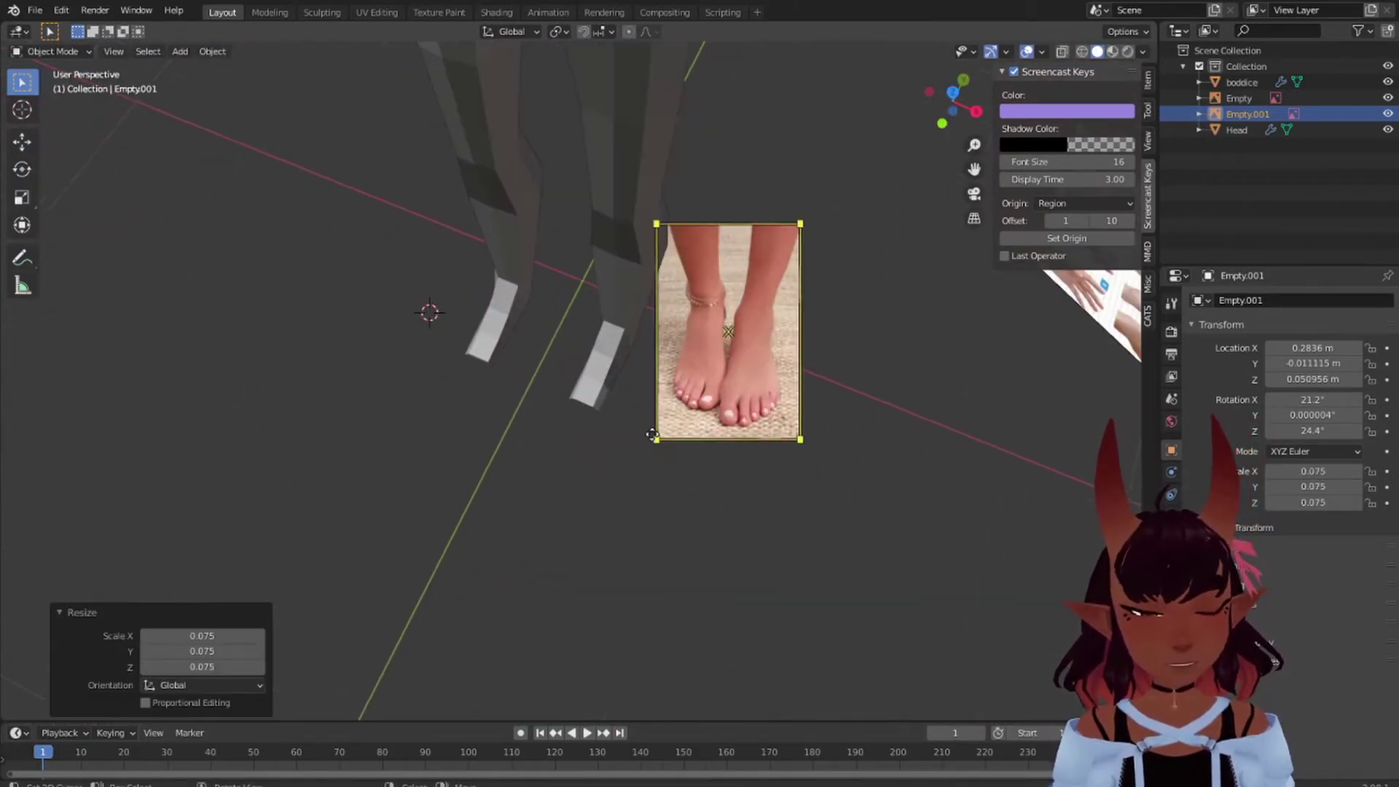
- Select the body mesh and return it to Edit Mode with the foot and reference photo in view
middle_click_drag(731, 423, 608, 461)
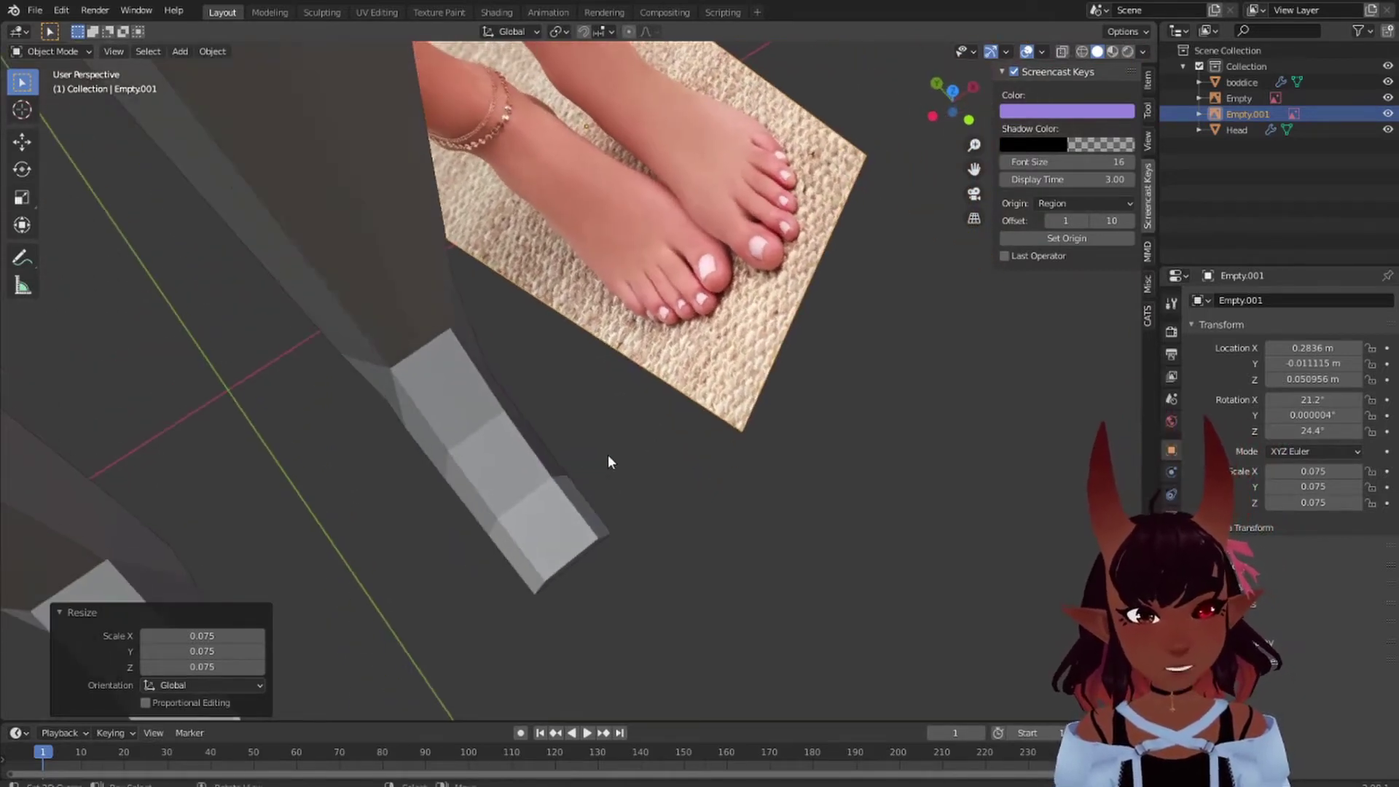
scroll(608, 459, "up", 1)
left_click(472, 500)
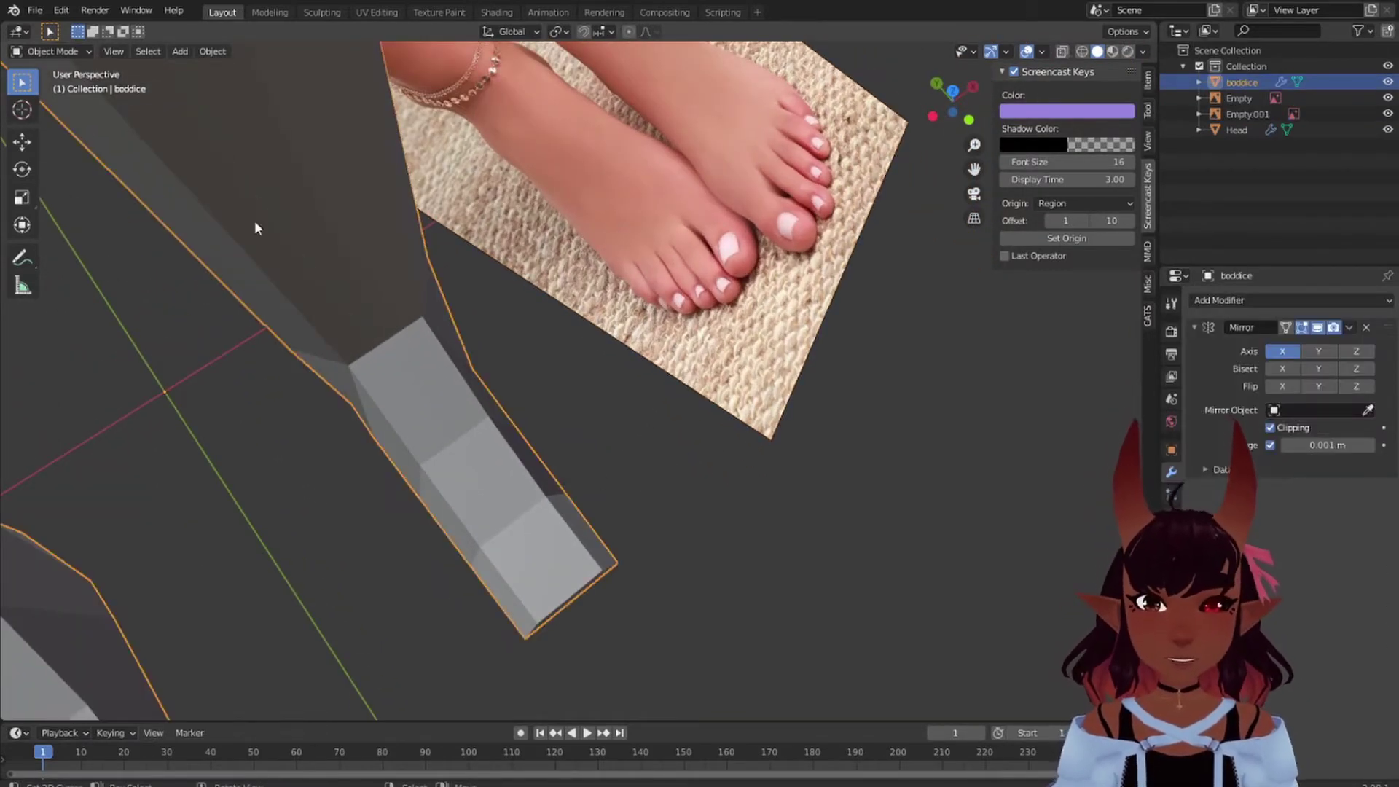
left_click(71, 51)
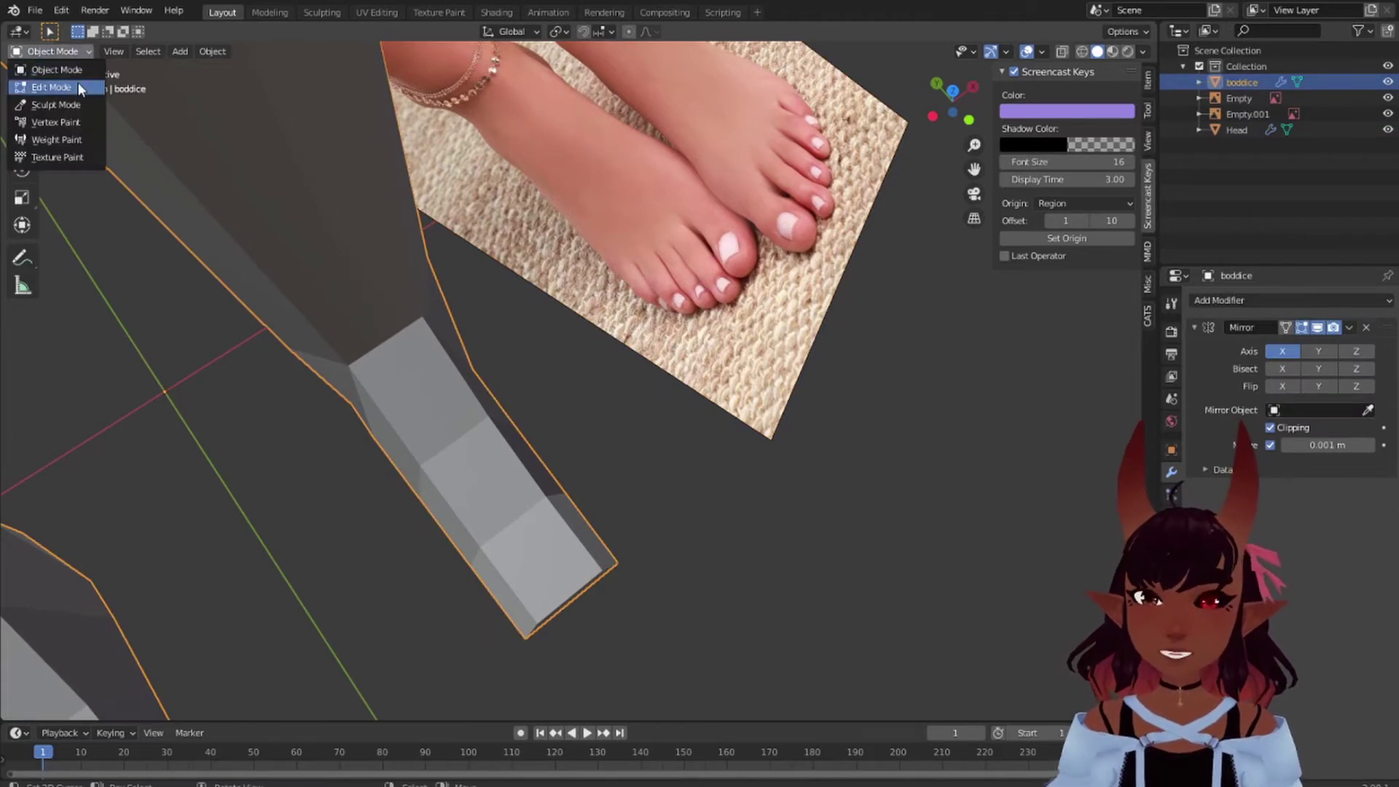
left_click(77, 83)
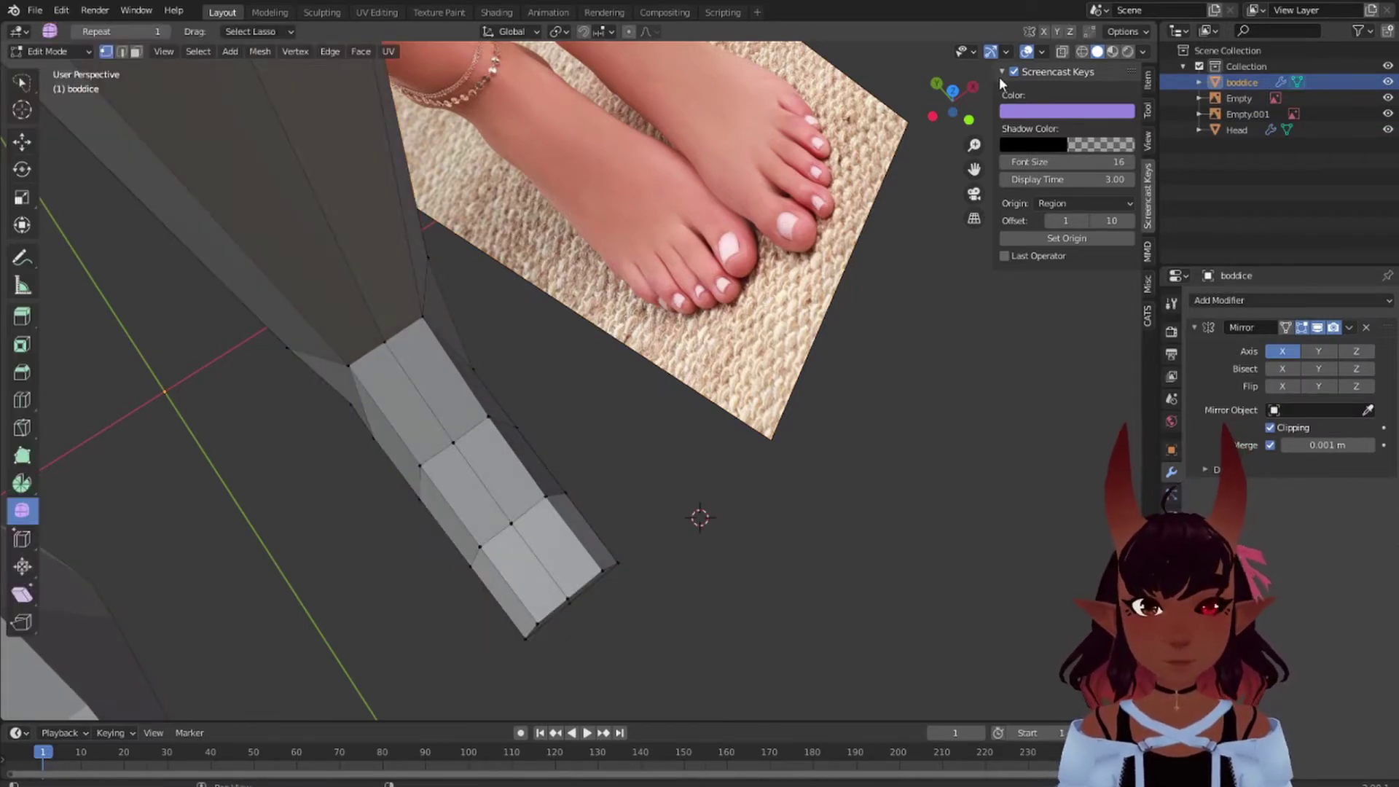
left_click(821, 457)
right_click(822, 456)
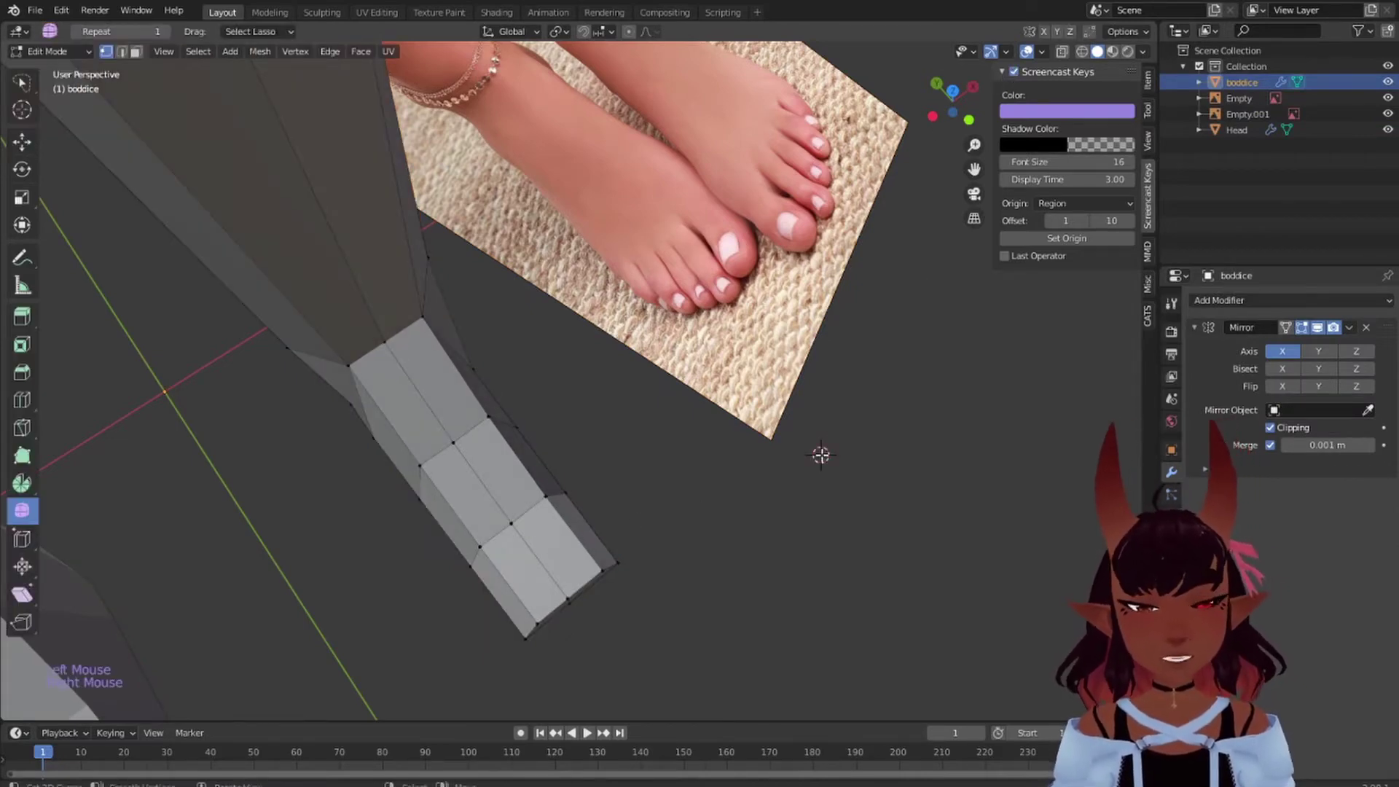
left_click(821, 456)
right_click(740, 500)
scroll(636, 539, "up", 2)
scroll(671, 588, "down", 1)
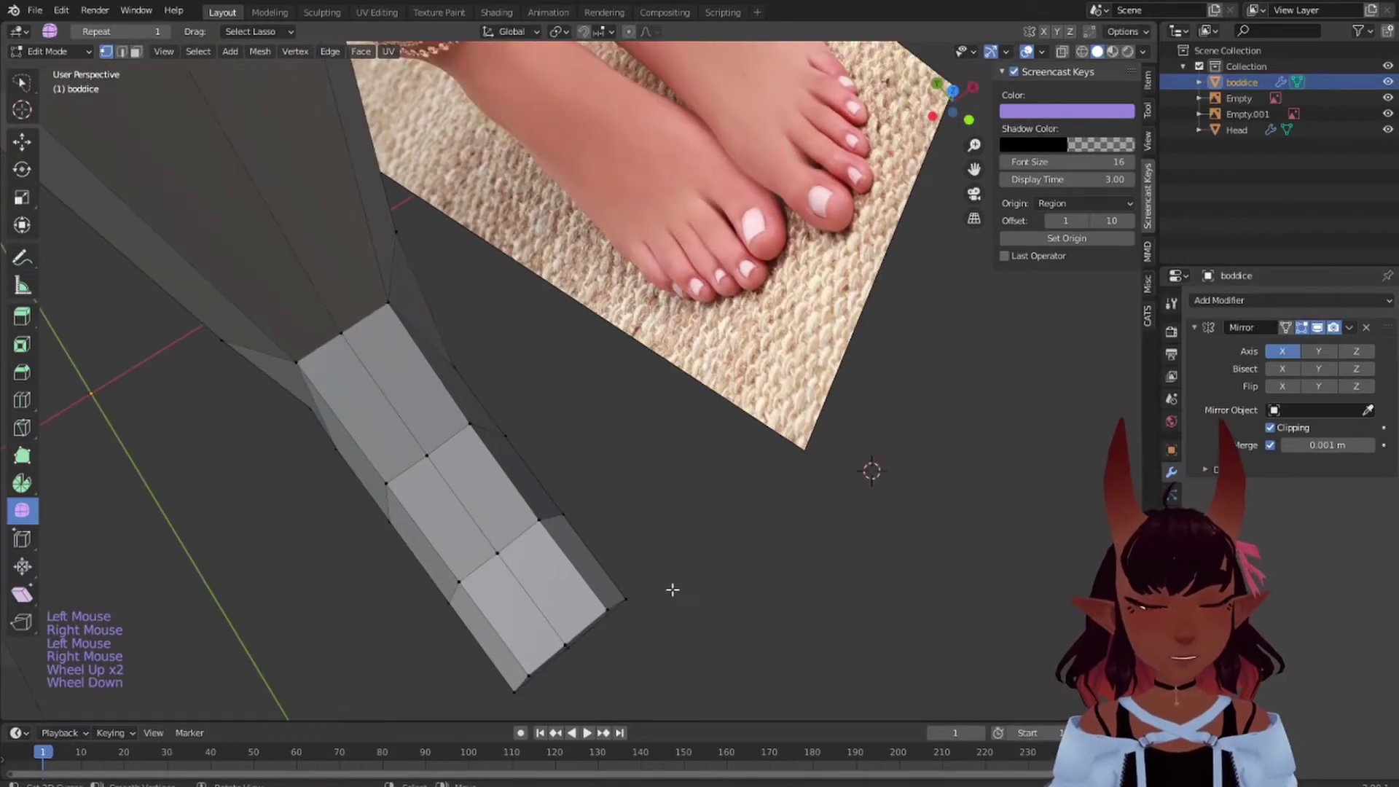
- In Object Mode, paste the rear-view foot photo facing a view from behind the legs and scale it to 0.062
middle_click_drag(671, 586, 284, 399, "shift")
scroll(700, 532, "down", 3)
scroll(659, 536, "down", 5)
scroll(659, 536, "up", 1, "shift")
middle_click_drag(400, 575, 353, 580, "shift")
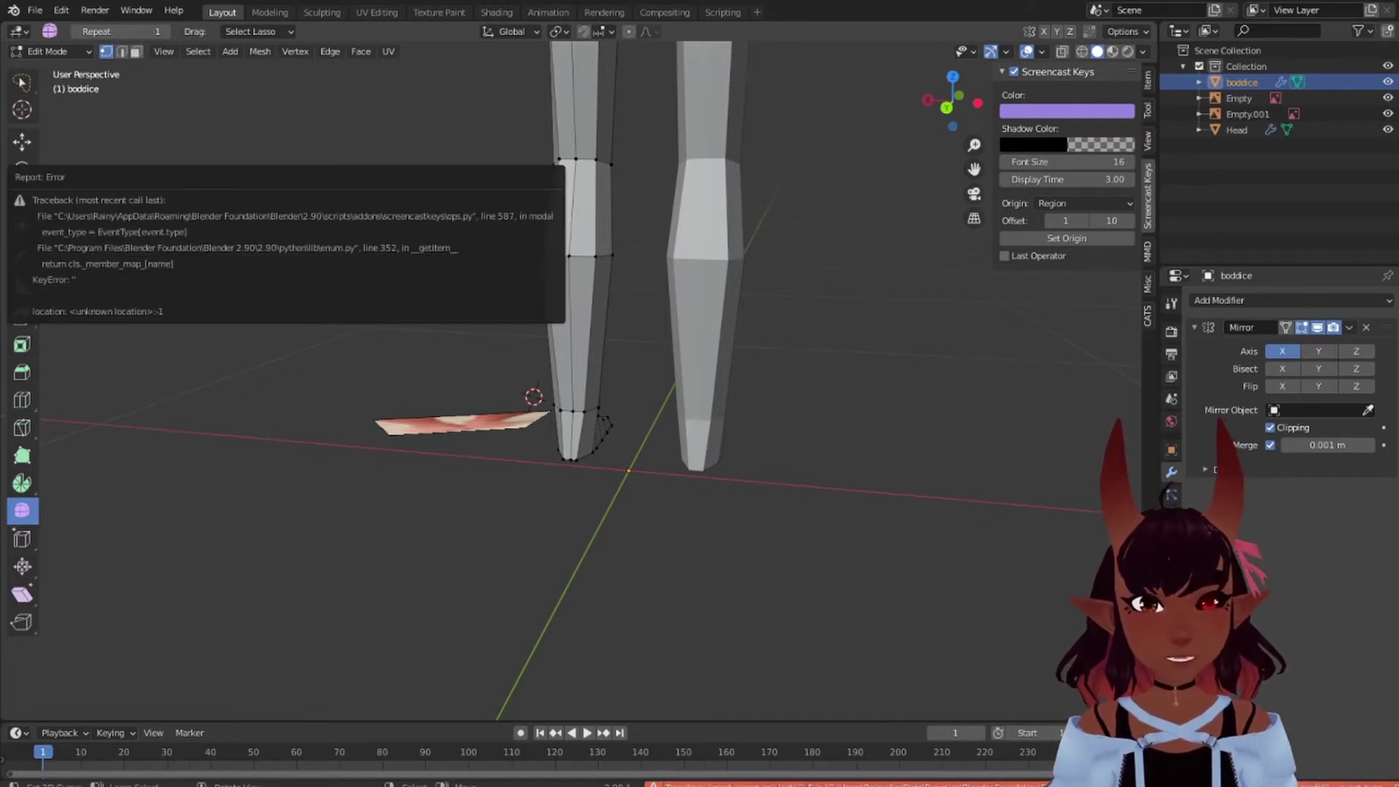
left_click(88, 51)
left_click(83, 69)
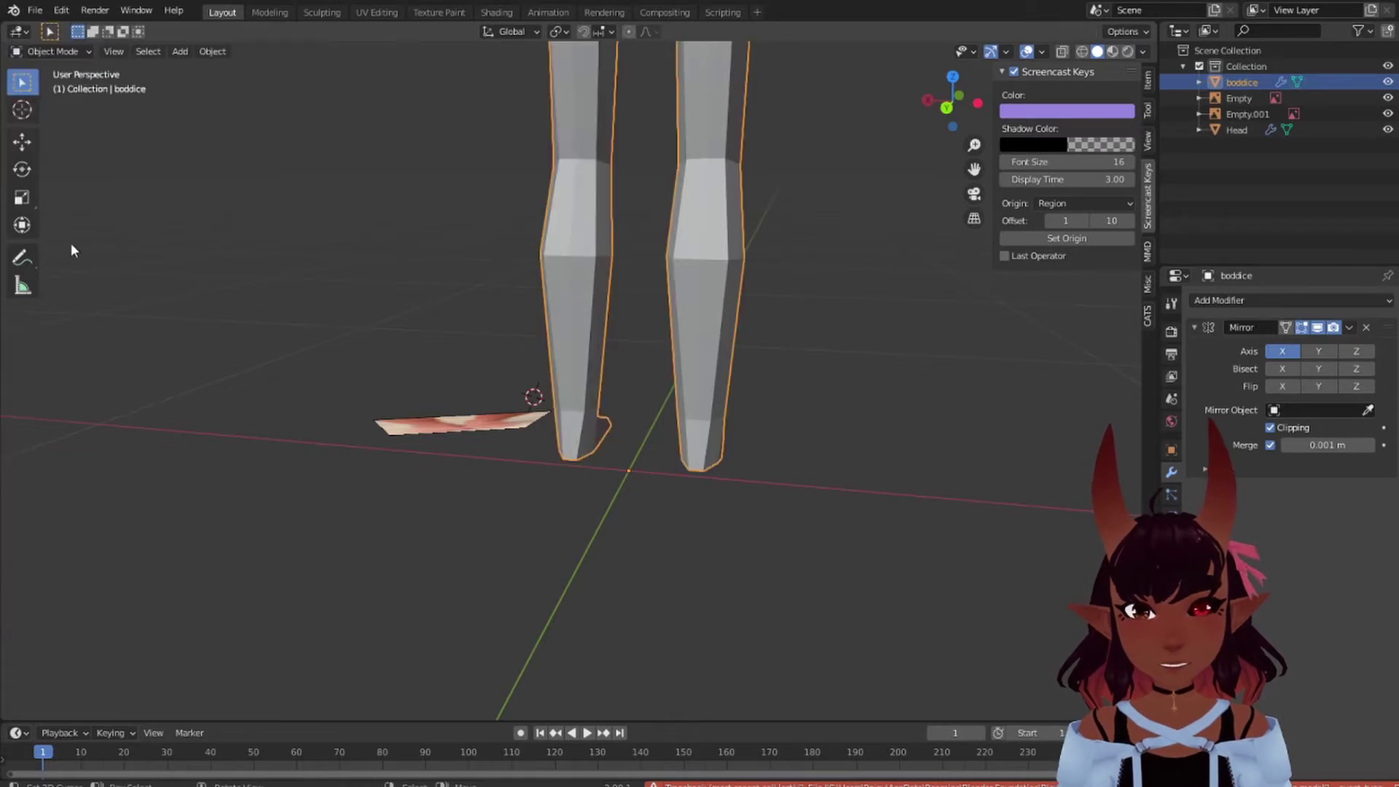
right_click(408, 291, "shift")
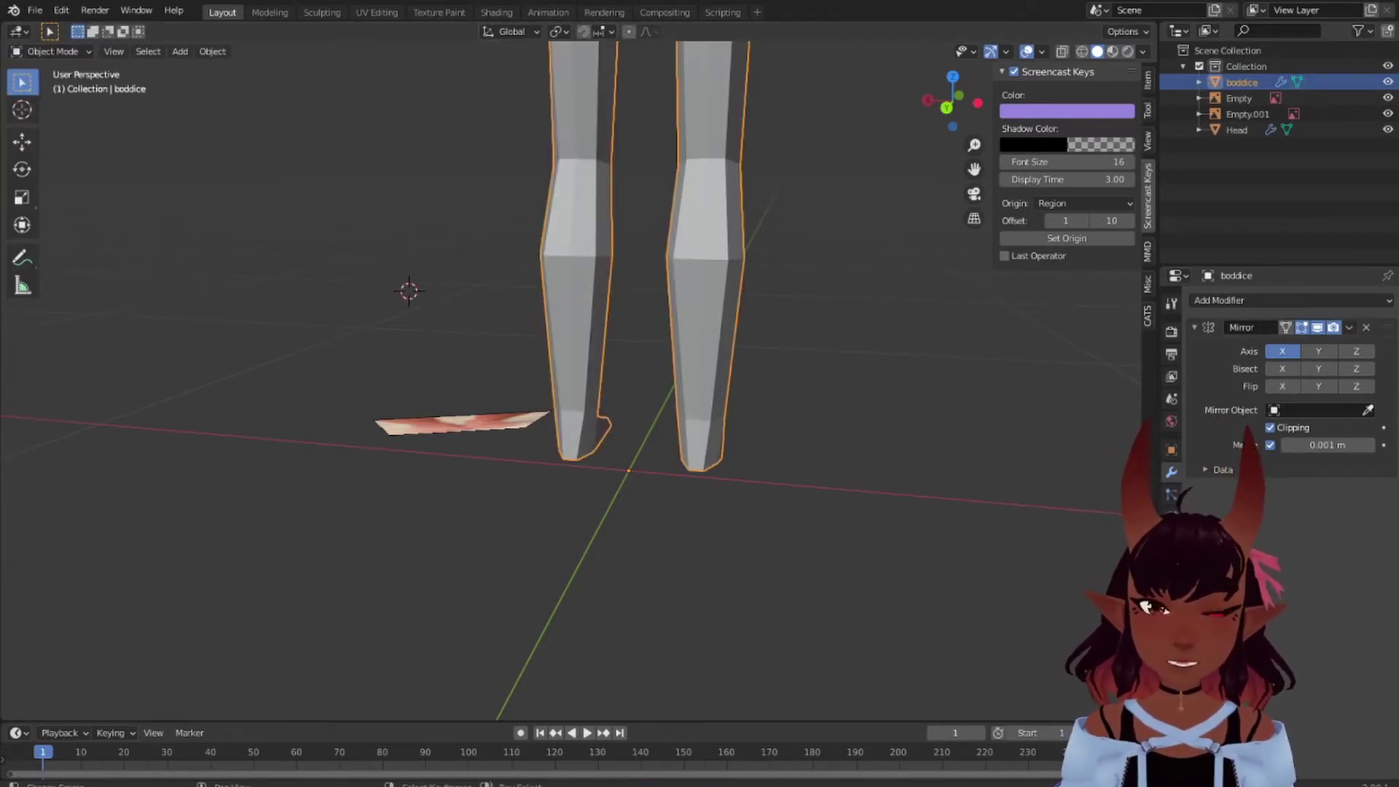
scroll(390, 384, "down", 3)
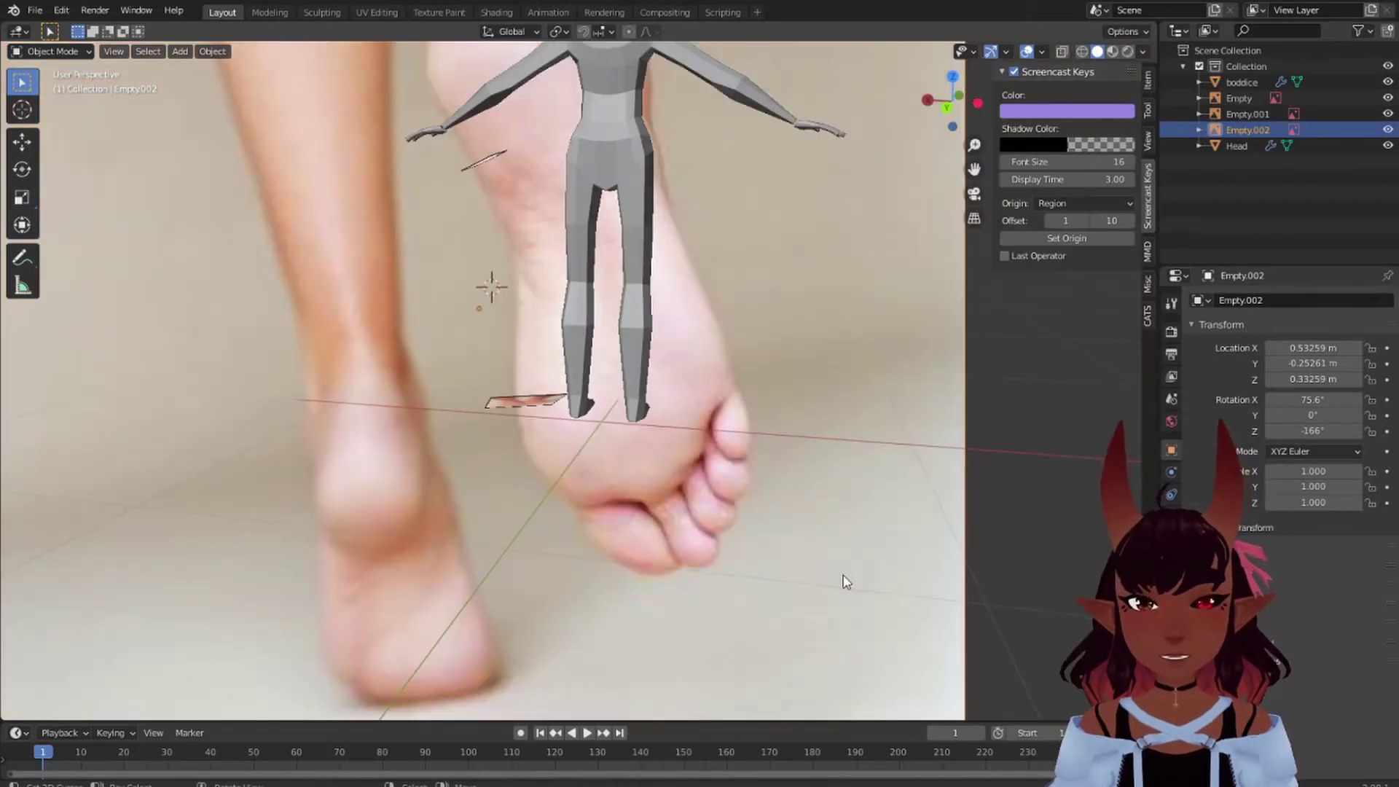
key("s")
left_click(508, 330)
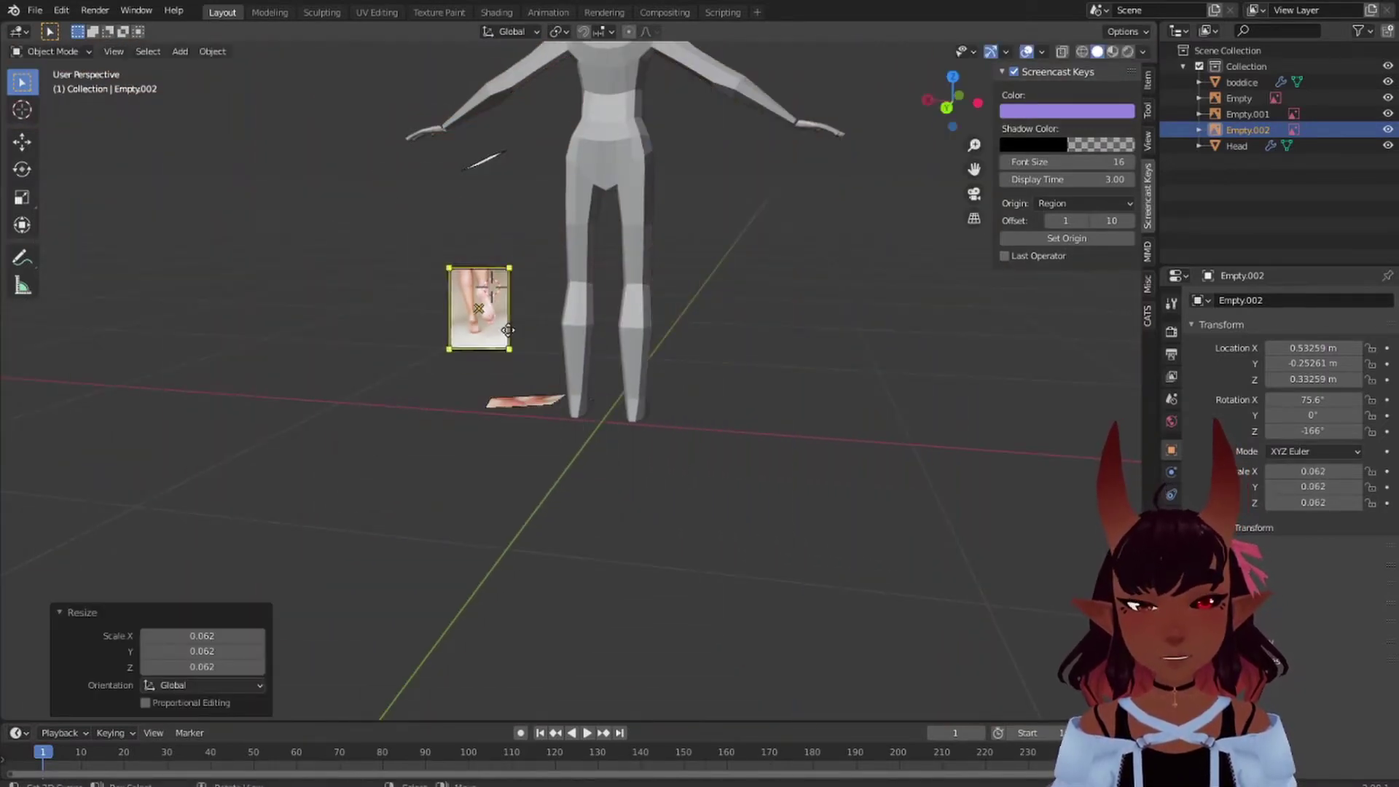
- Move the rear-view foot photo closer to the lower legs, about -0.164 m in X and Z, and scale it by about 0.808
scroll(649, 386, "up", 6)
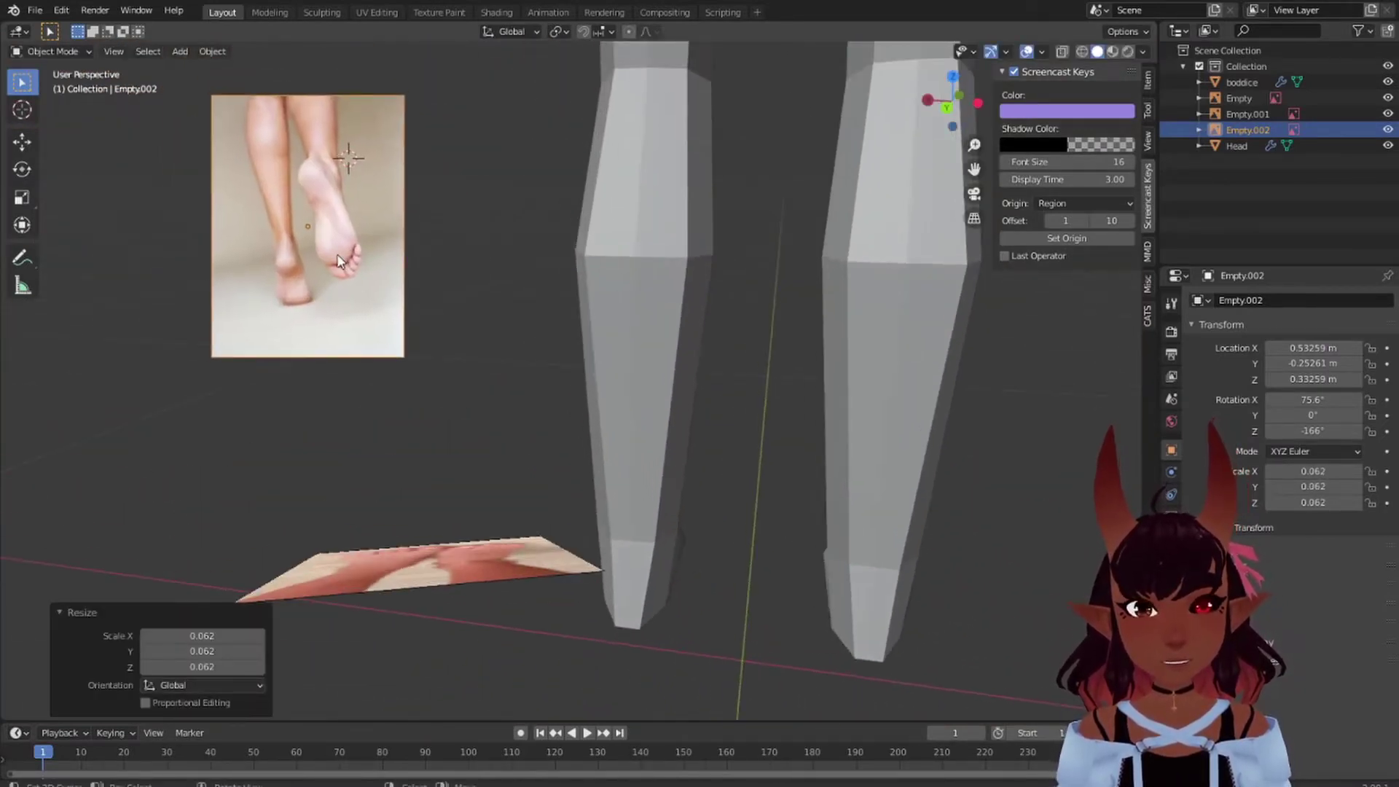
left_click(339, 261)
key("g")
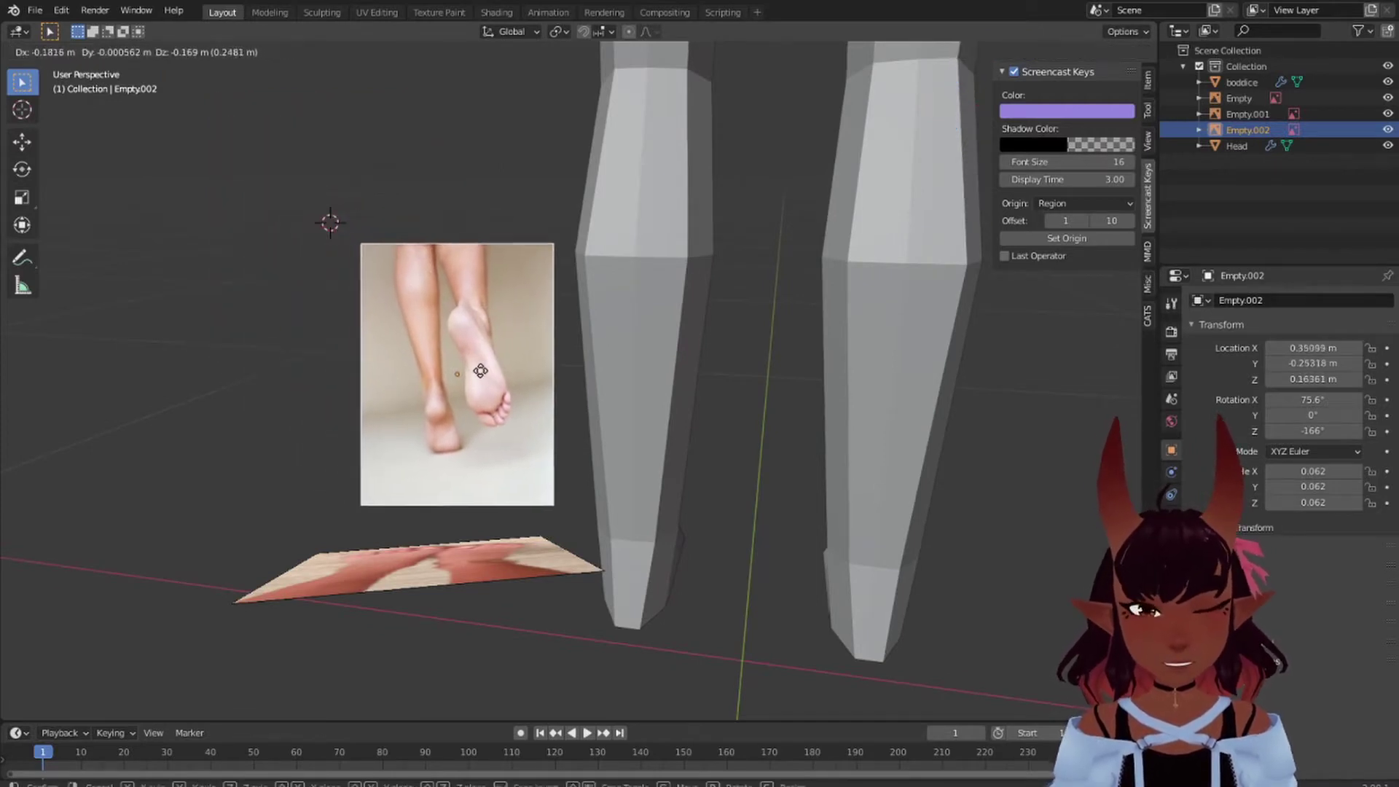
left_click(473, 379)
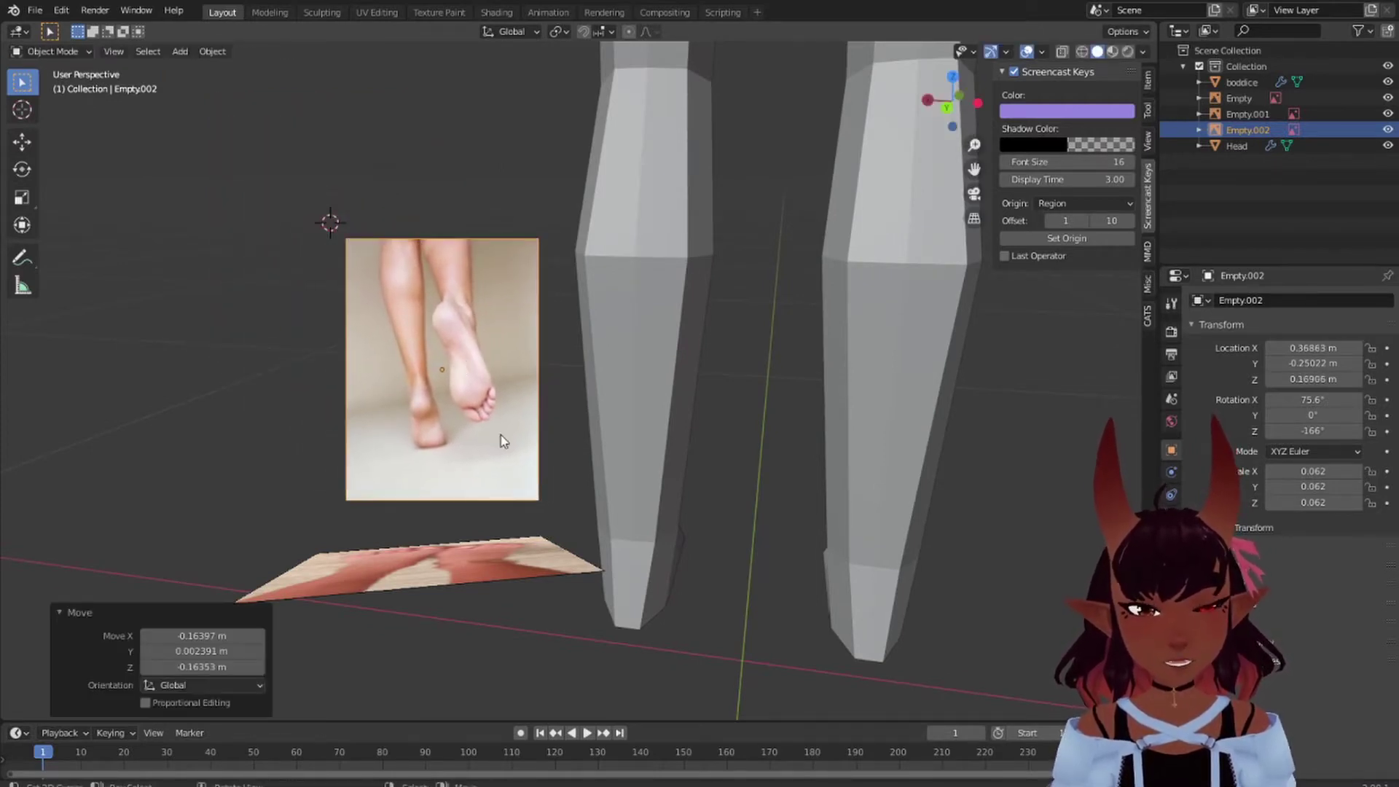
key("s")
left_click(512, 434)
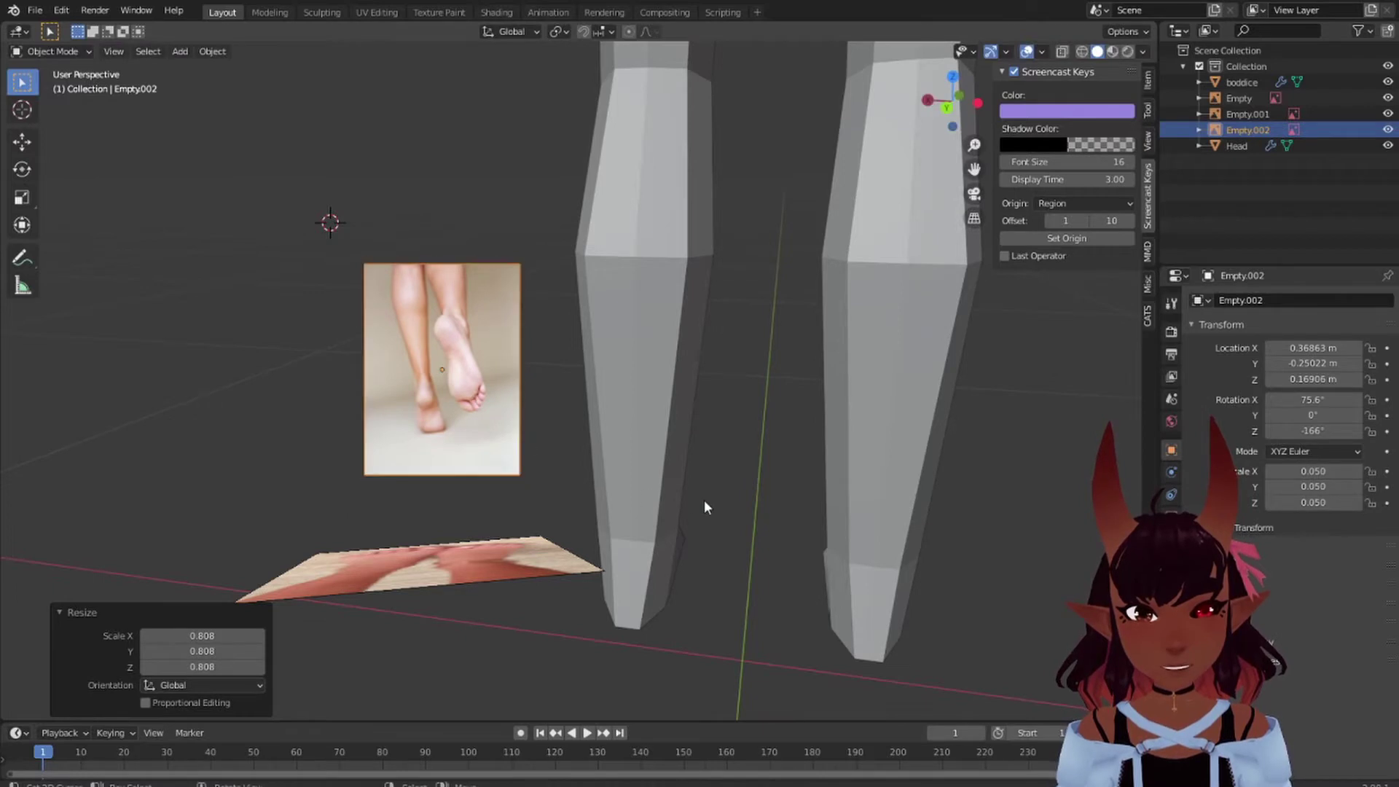
- Select the boddice body mesh and return it to Edit Mode with nothing selected
middle_click_drag(704, 499, 639, 561)
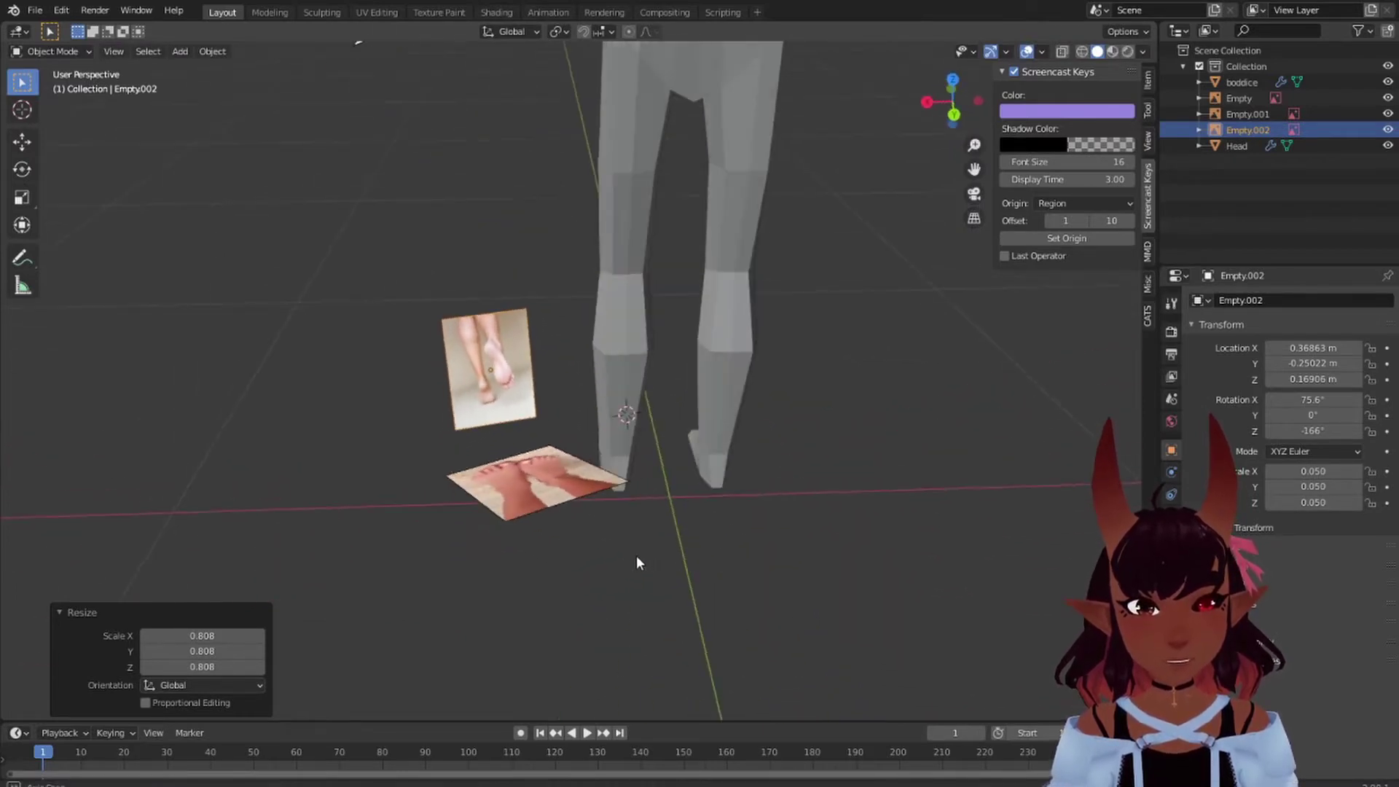
left_click(621, 265)
left_click(89, 51)
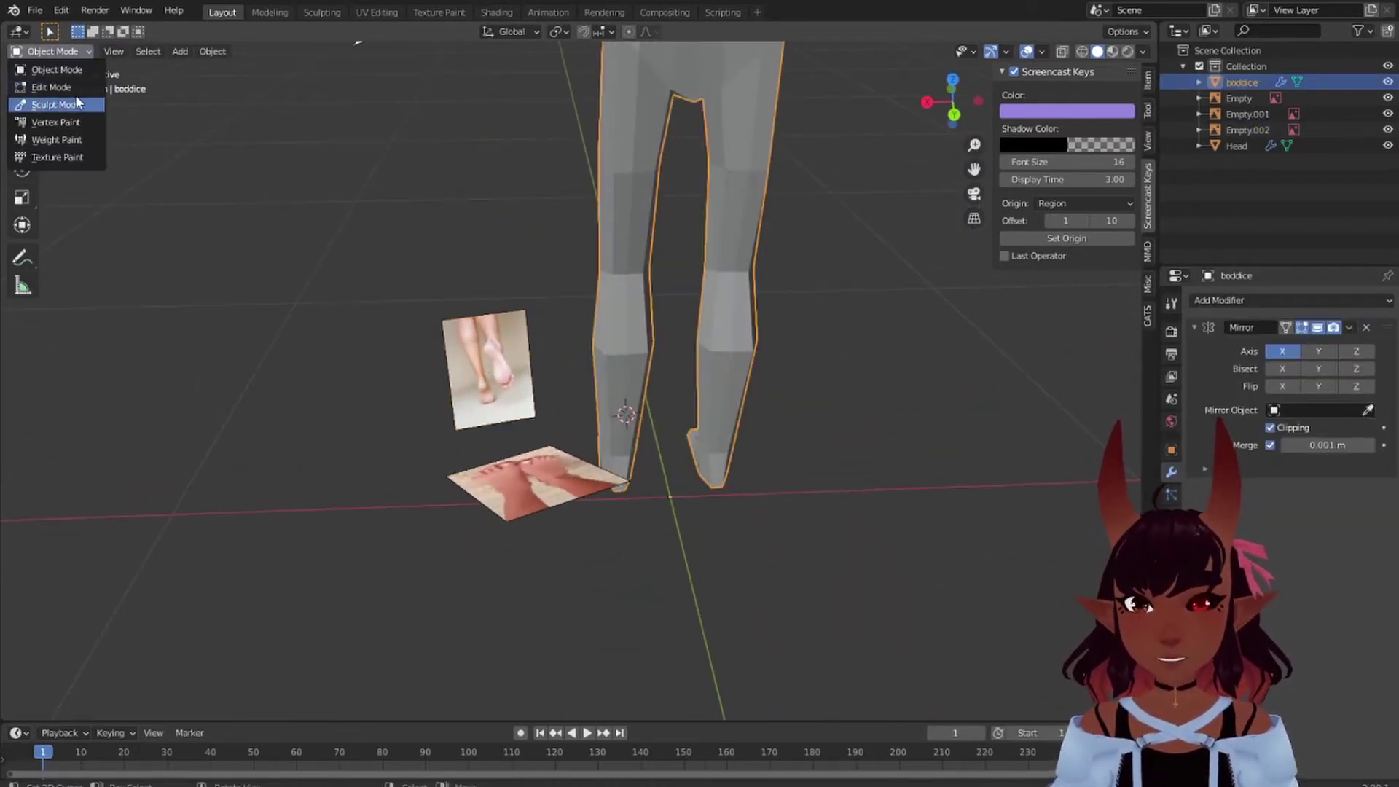
left_click(76, 94)
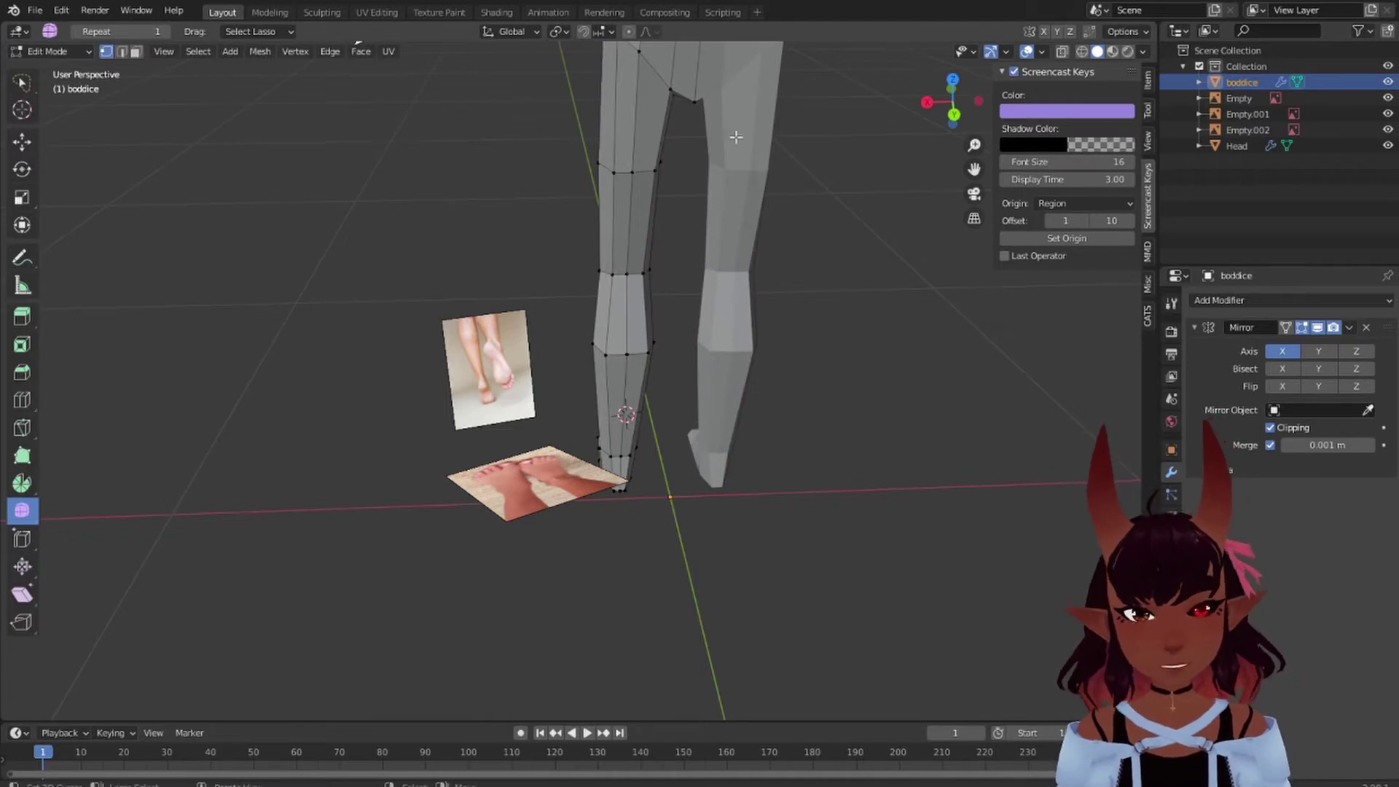
left_click(485, 119)
right_click(485, 120)
- Narrow the back of the ankle by scaling its two outer rear vertices to about 0.626 along X
scroll(718, 523, "up", 2)
middle_click_drag(845, 584, 747, 542)
scroll(746, 541, "up", 3)
middle_click_drag(758, 477, 731, 435, "shift")
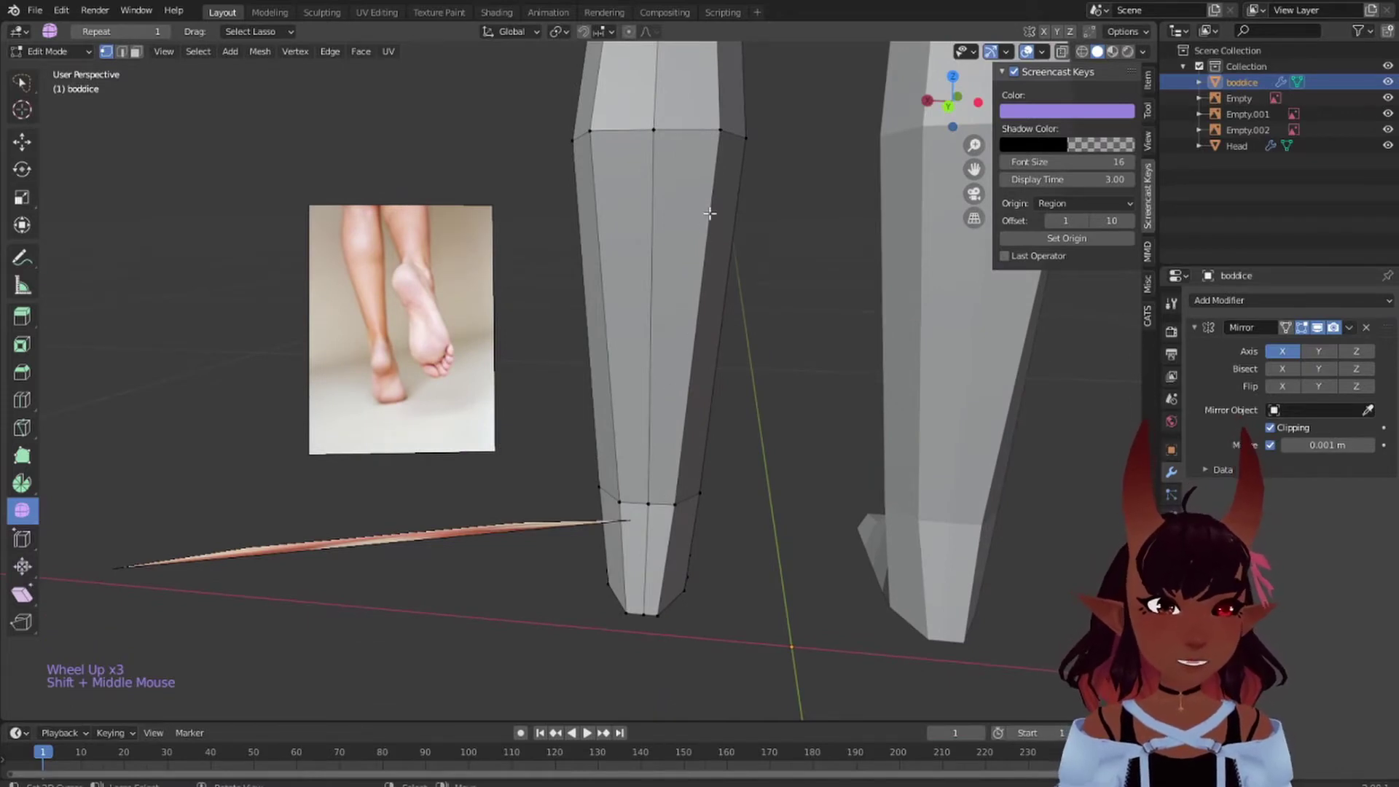
right_click(674, 503)
right_click(619, 503, "shift")
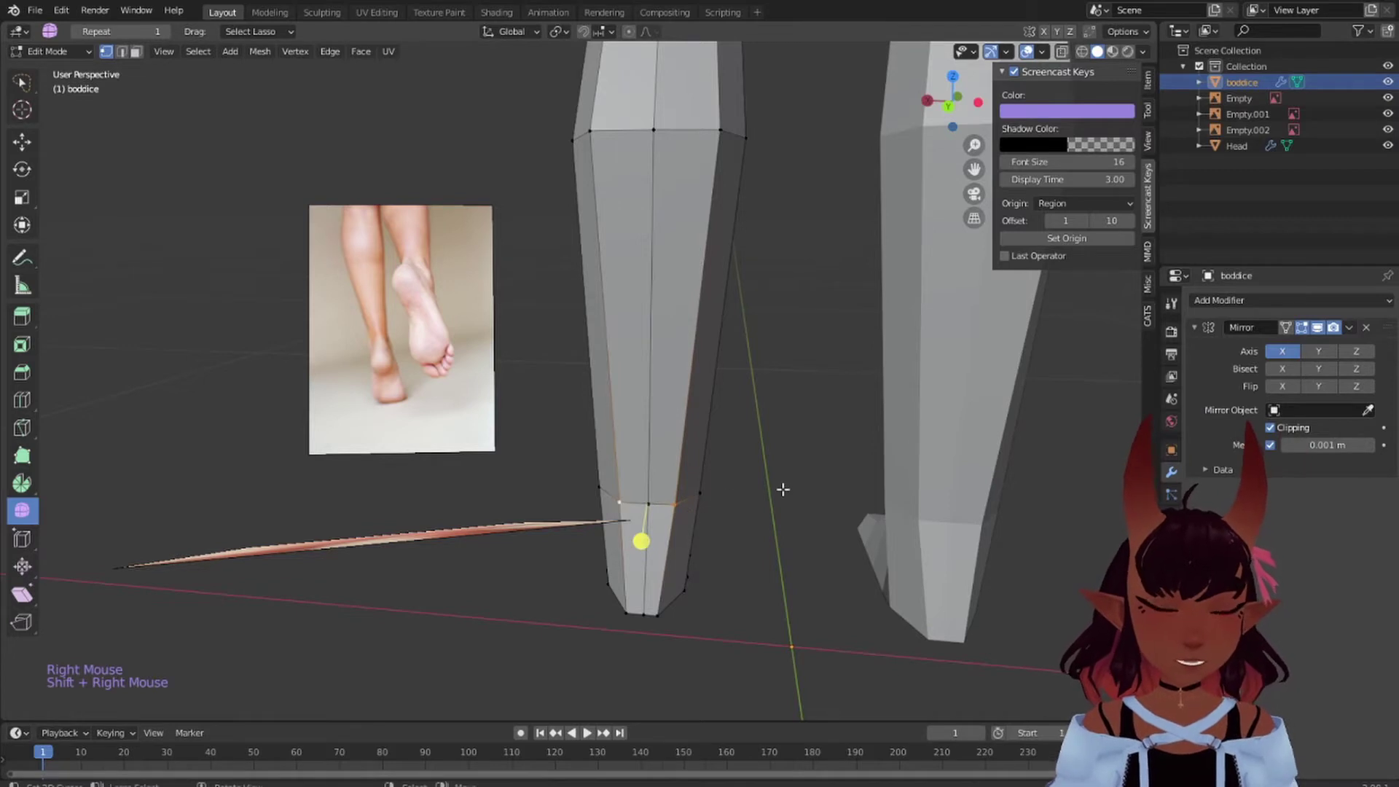
key("s")
key("x")
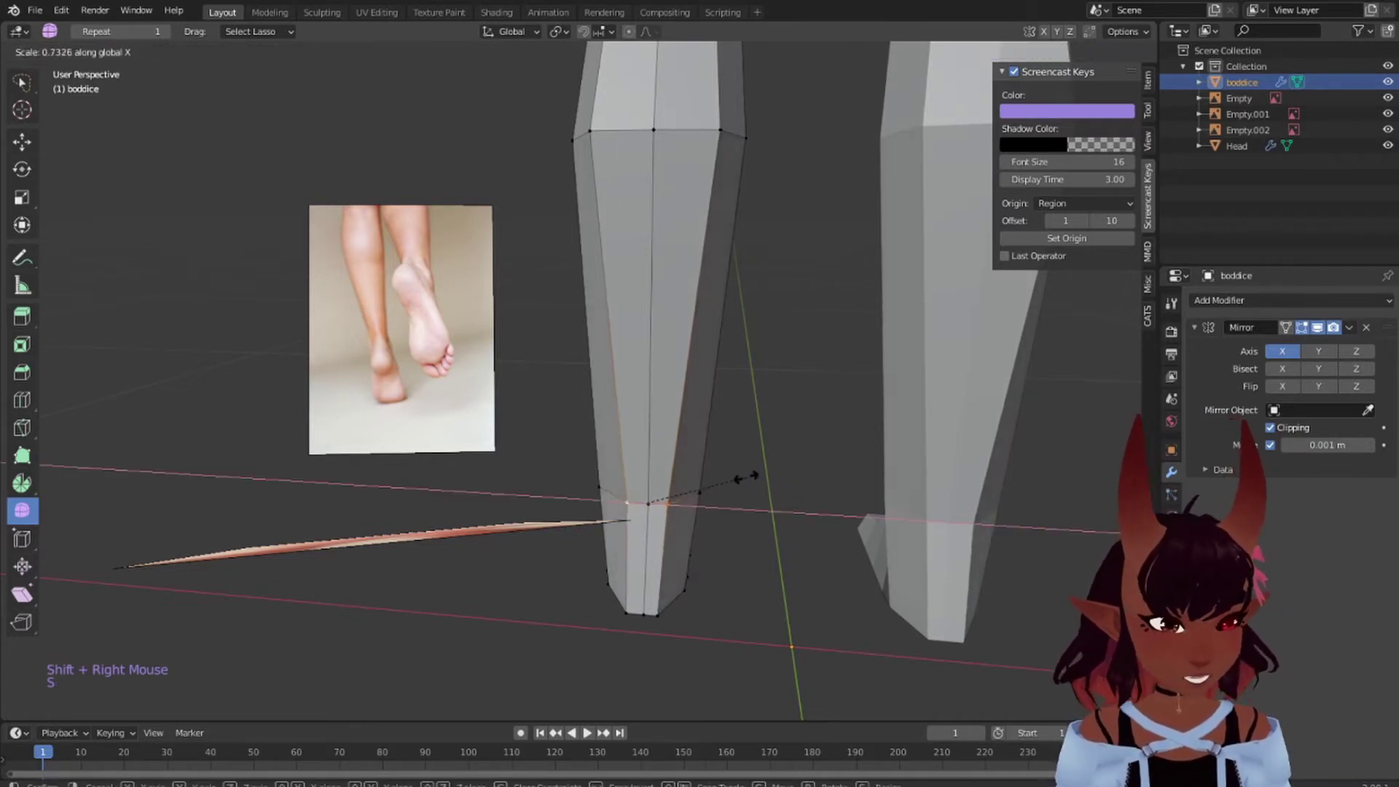
left_click(729, 474)
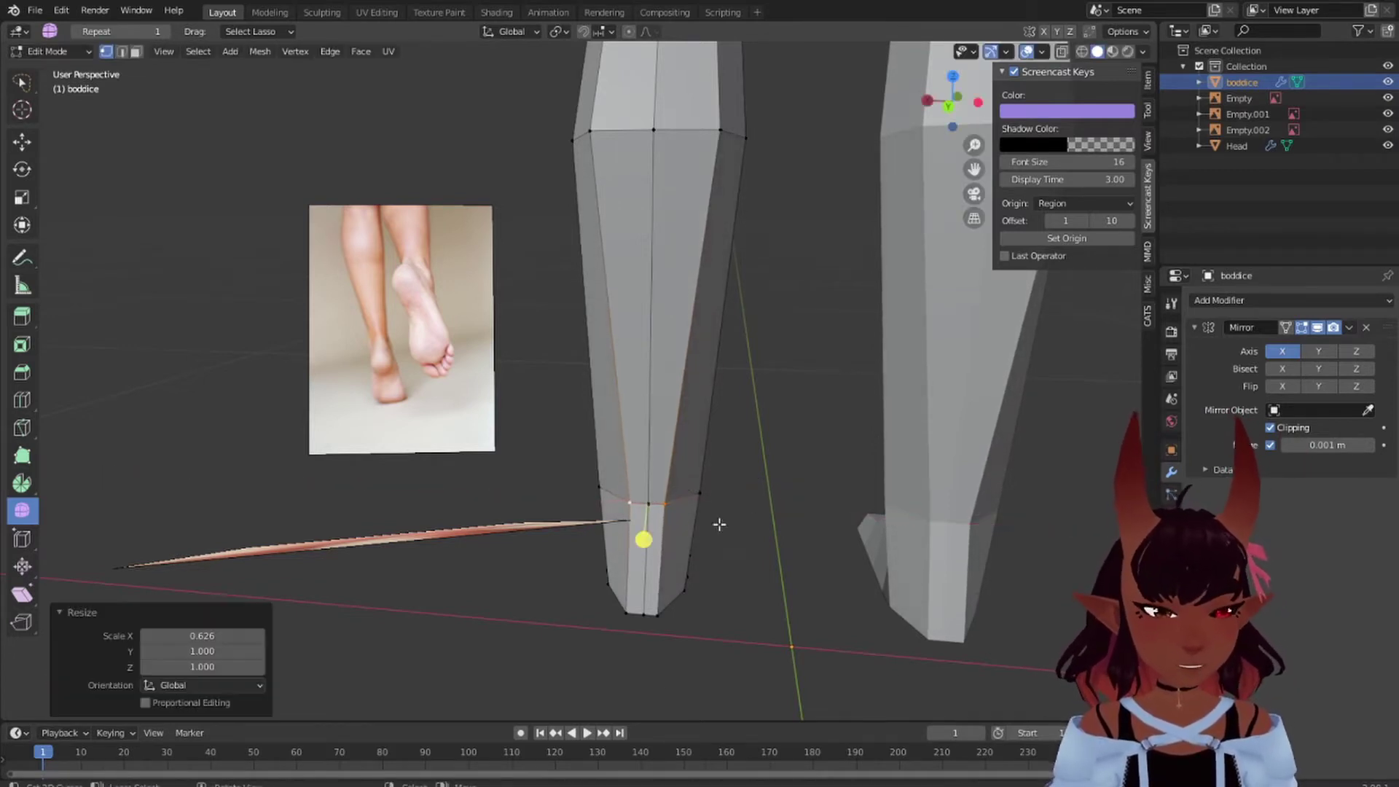
- Widen the bottom of the heel by scaling its two outer rear vertices to about 2.002 along X
right_click(658, 620)
right_click(619, 618, "shift")
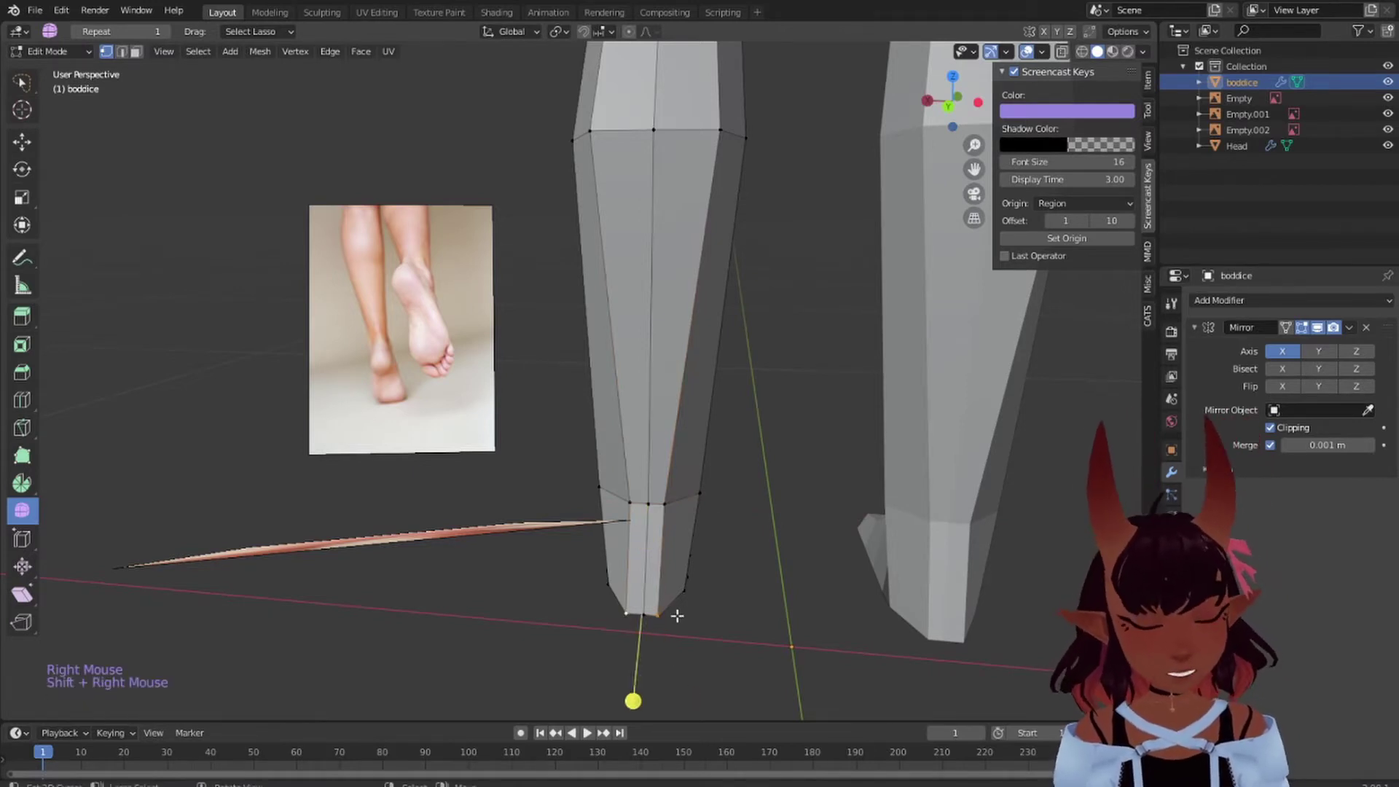
key("s")
key("x")
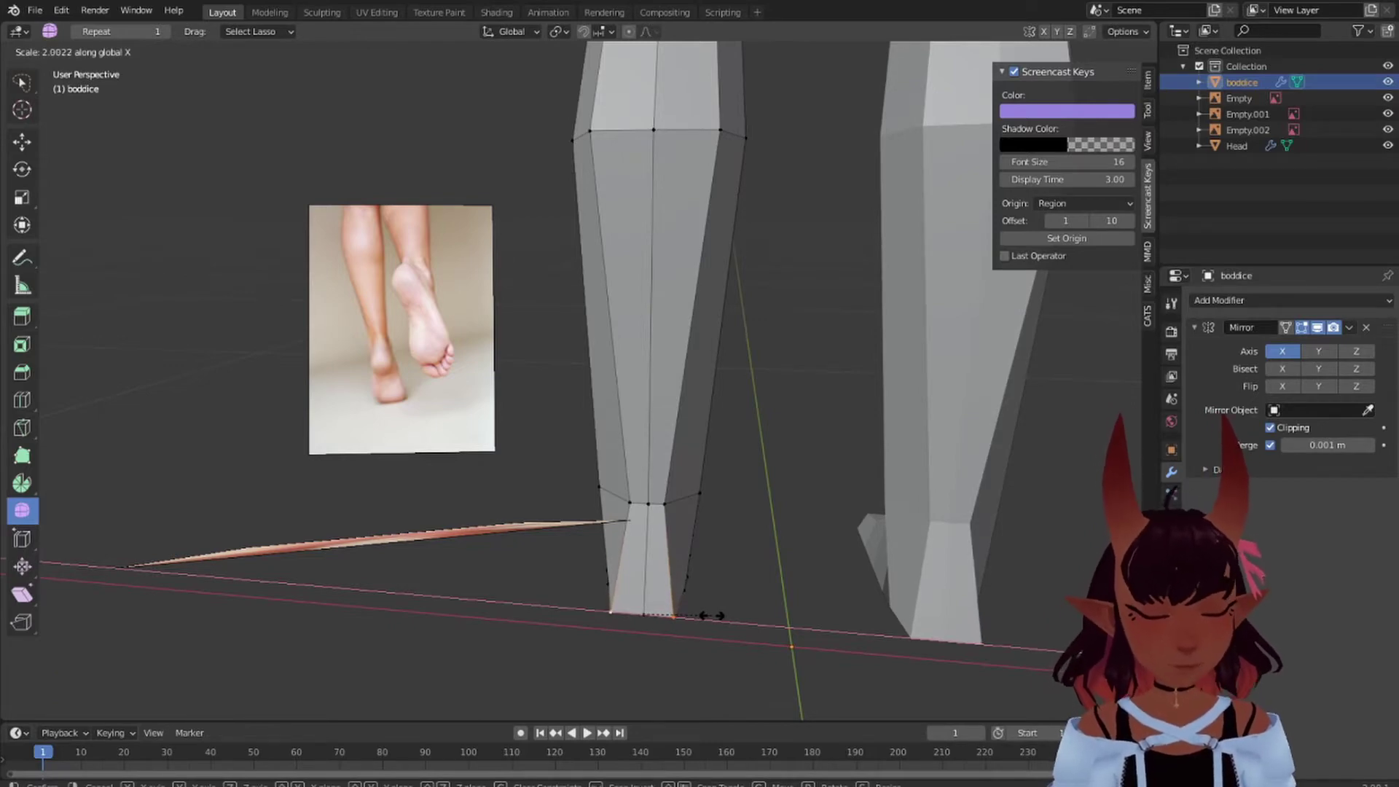
left_click(712, 616)
- Shift the two outer bottom heel vertices toward the toes, about -0.011 m along Y
middle_click_drag(787, 623, 849, 86)
key("g")
key("y")
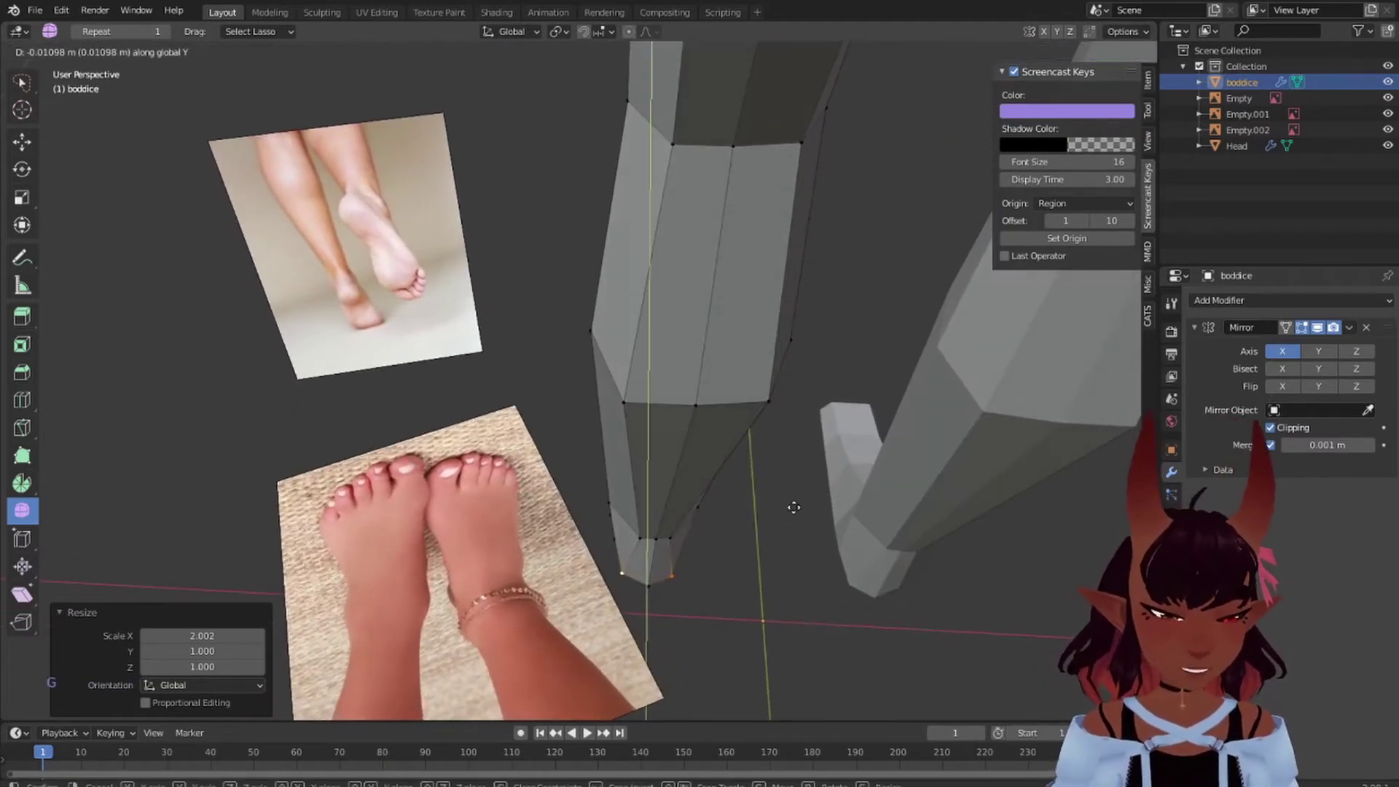
left_click(787, 510)
- Move all three bottom heel vertices backward about 0.0068 m along Y
right_click(644, 593)
right_click(644, 586, "shift")
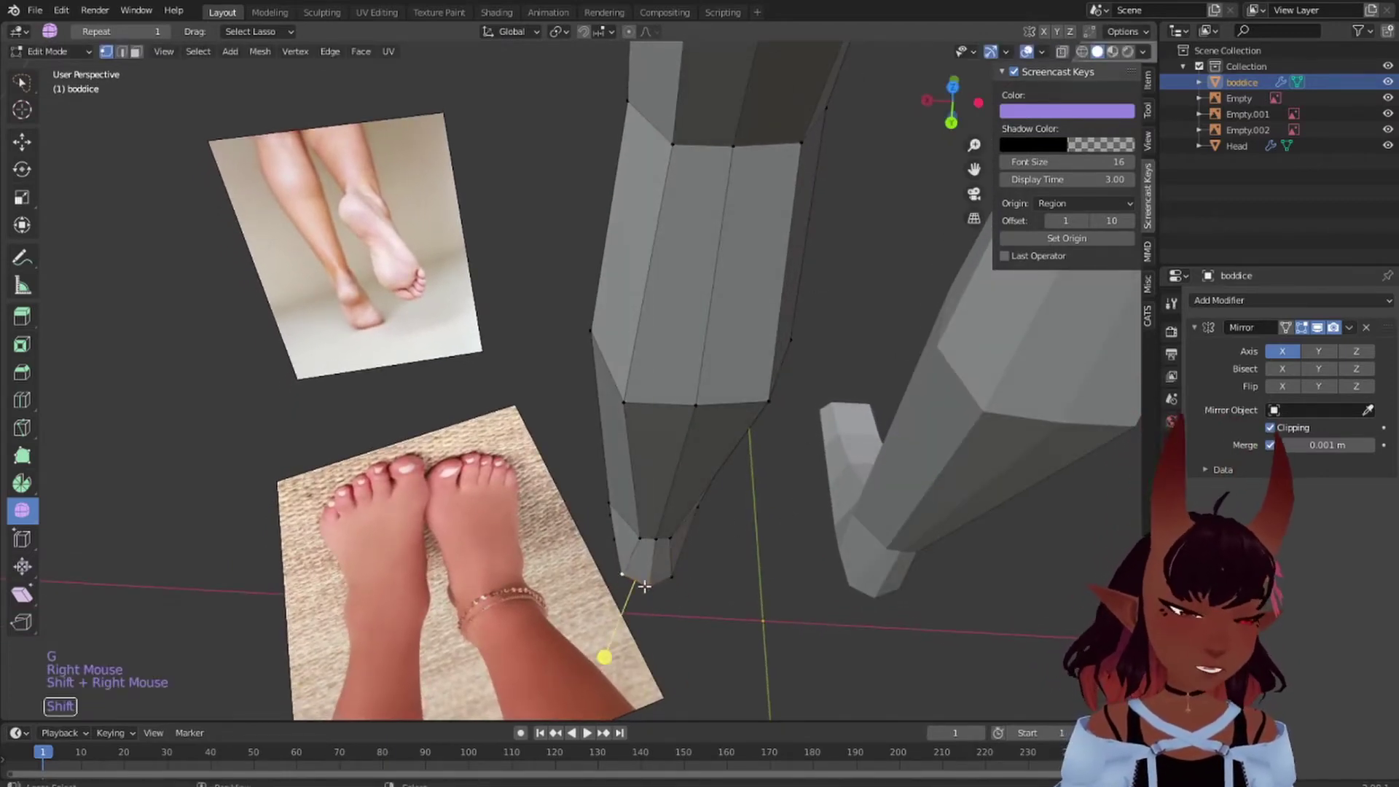
right_click(682, 569, "shift")
key("g")
key("y")
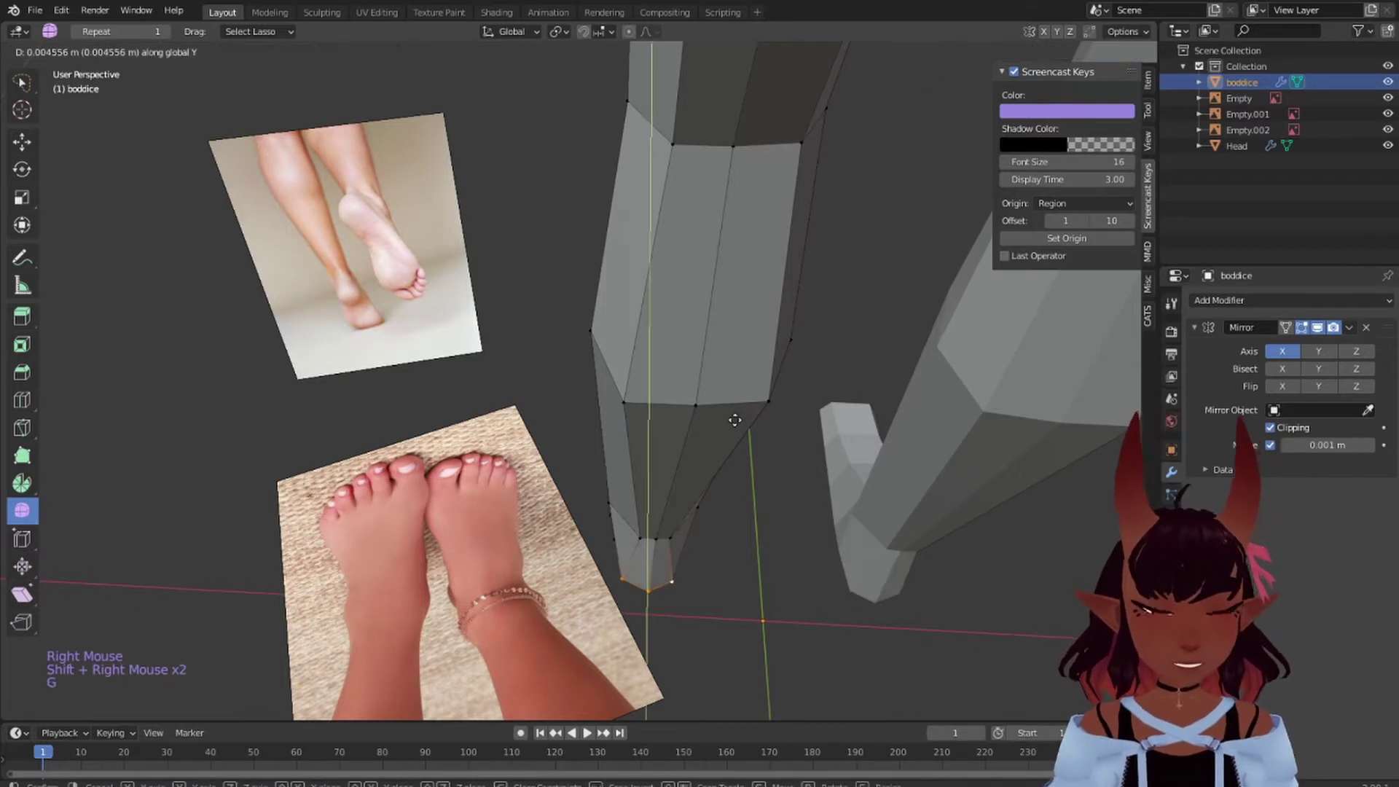
left_click(735, 422)
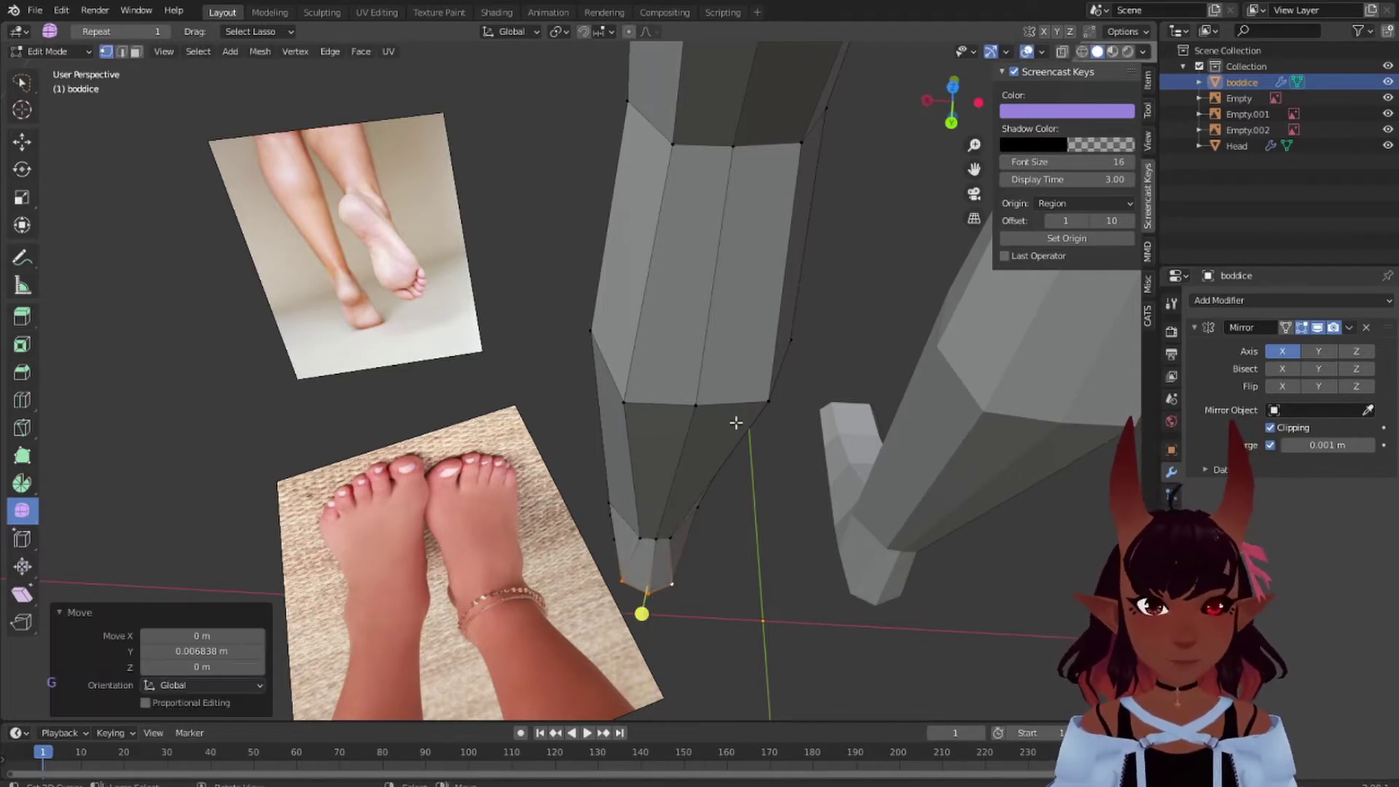
- Move the vertices at the back of the ankle forward about -0.0059 m along Y
middle_click_drag(737, 422, 724, 391)
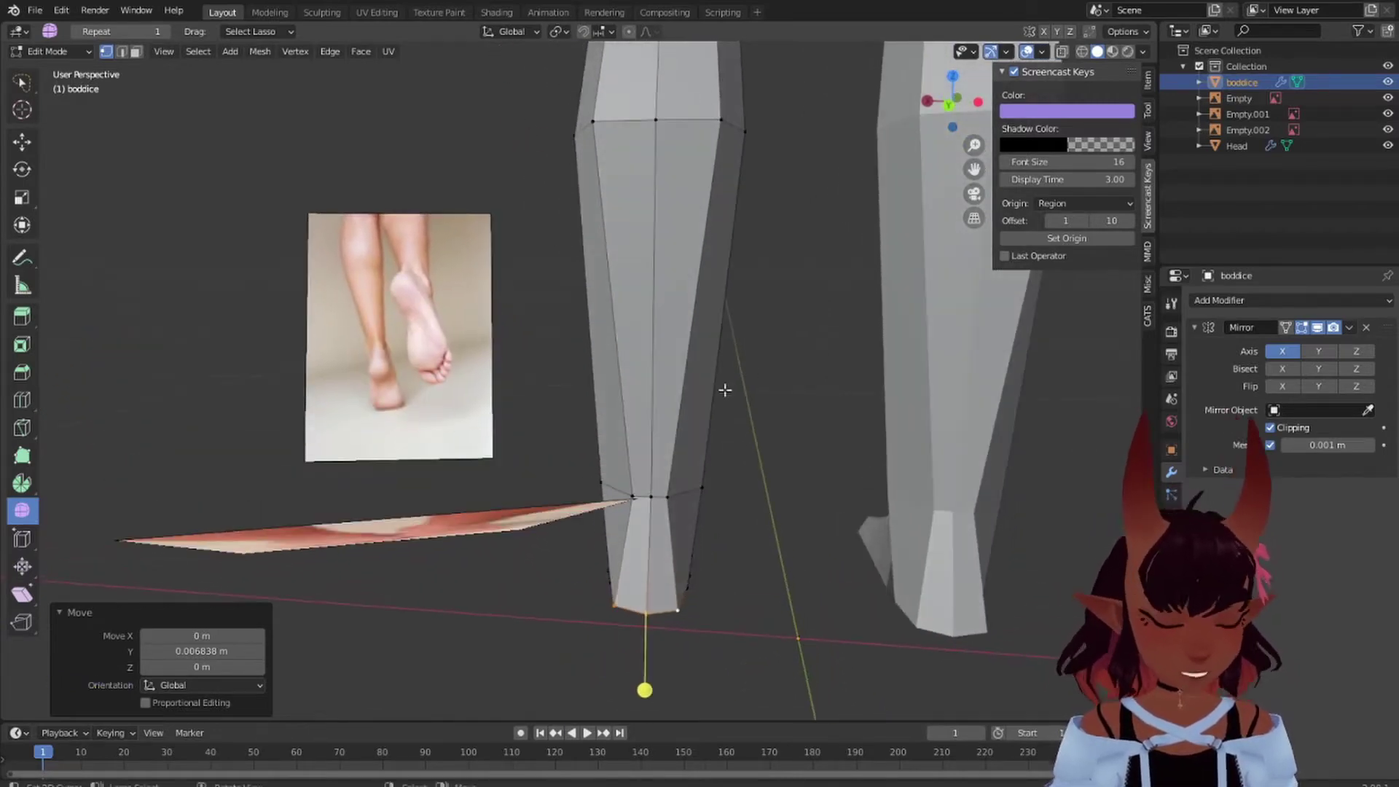
key("a")
middle_click_drag(539, 334, 578, 381)
scroll(773, 531, "up", 2)
right_click(754, 521)
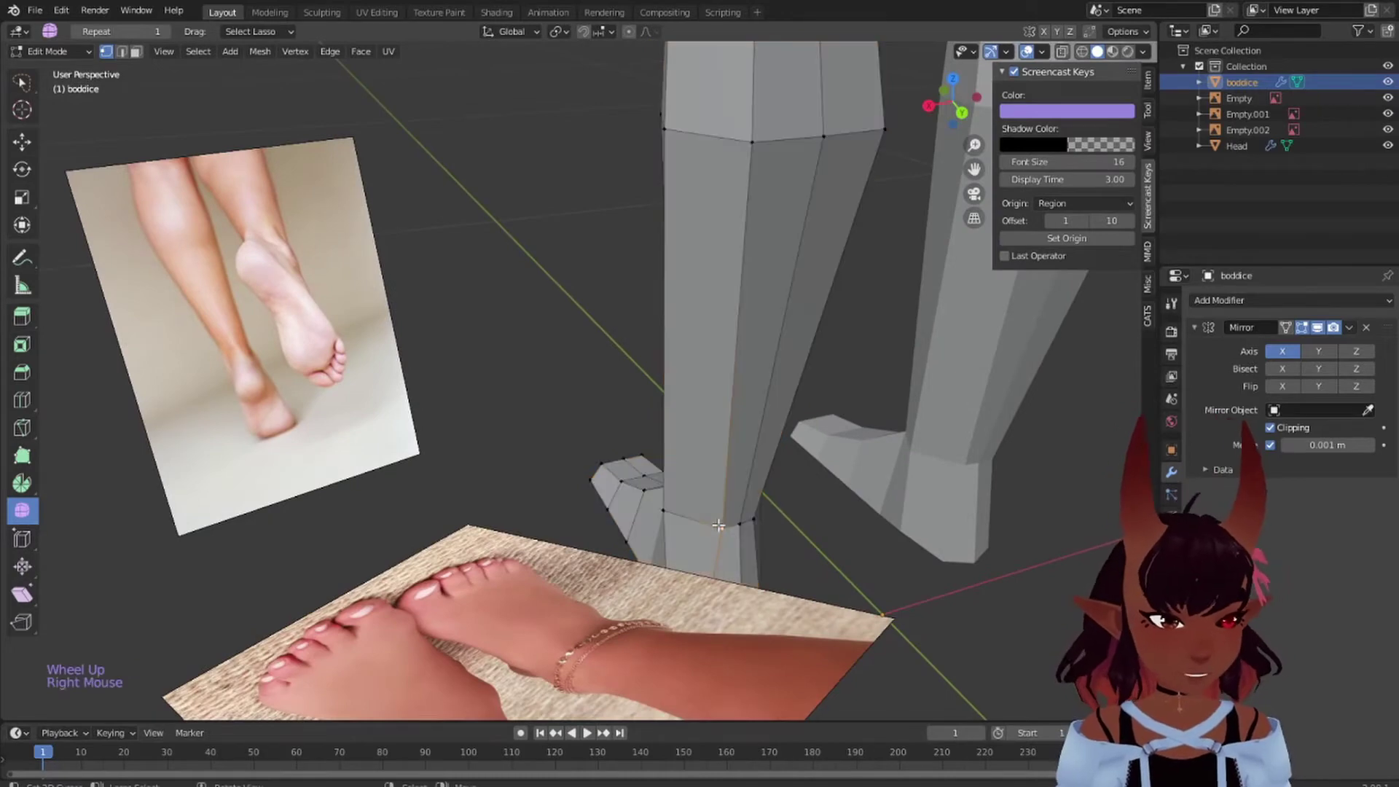
right_click(758, 519, "shift")
middle_click_drag(758, 518, 911, 501)
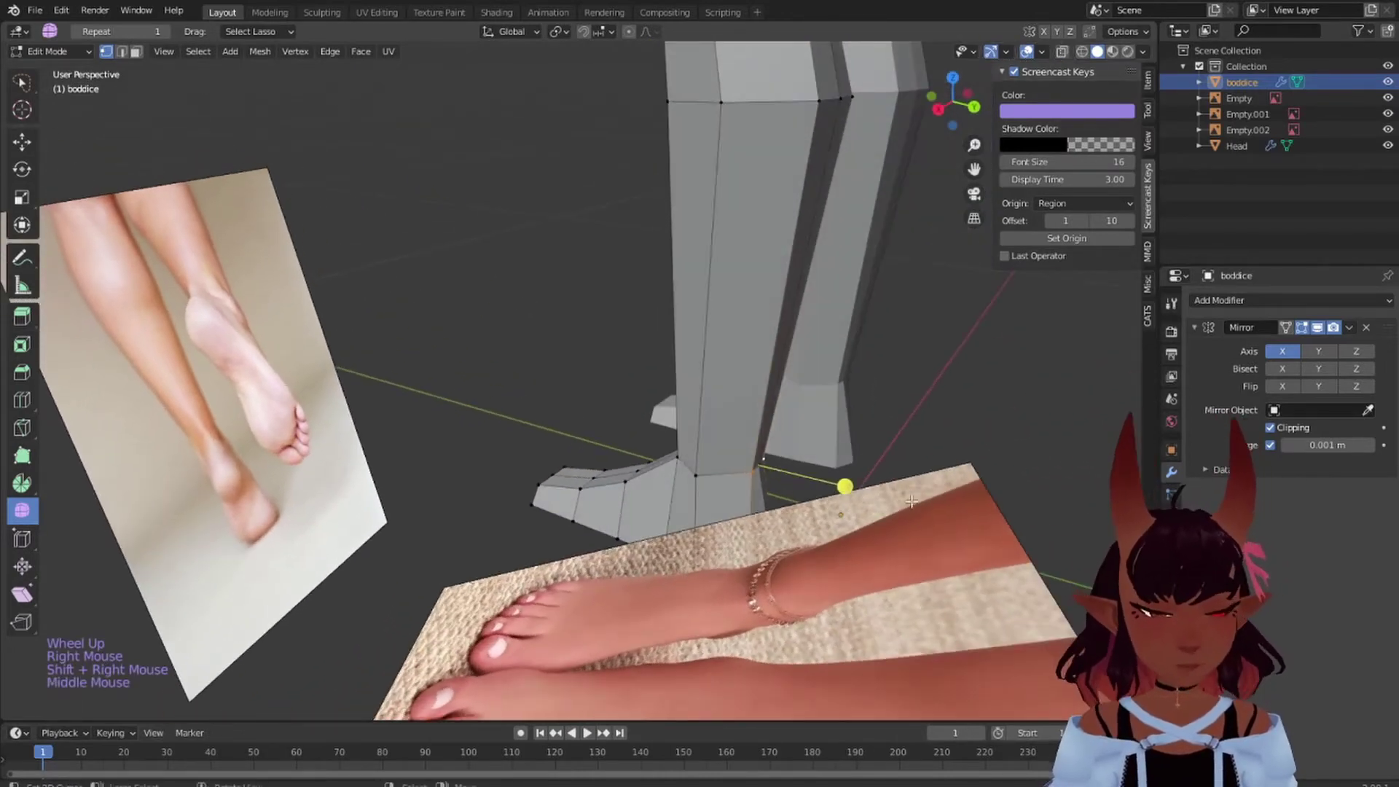
key("g")
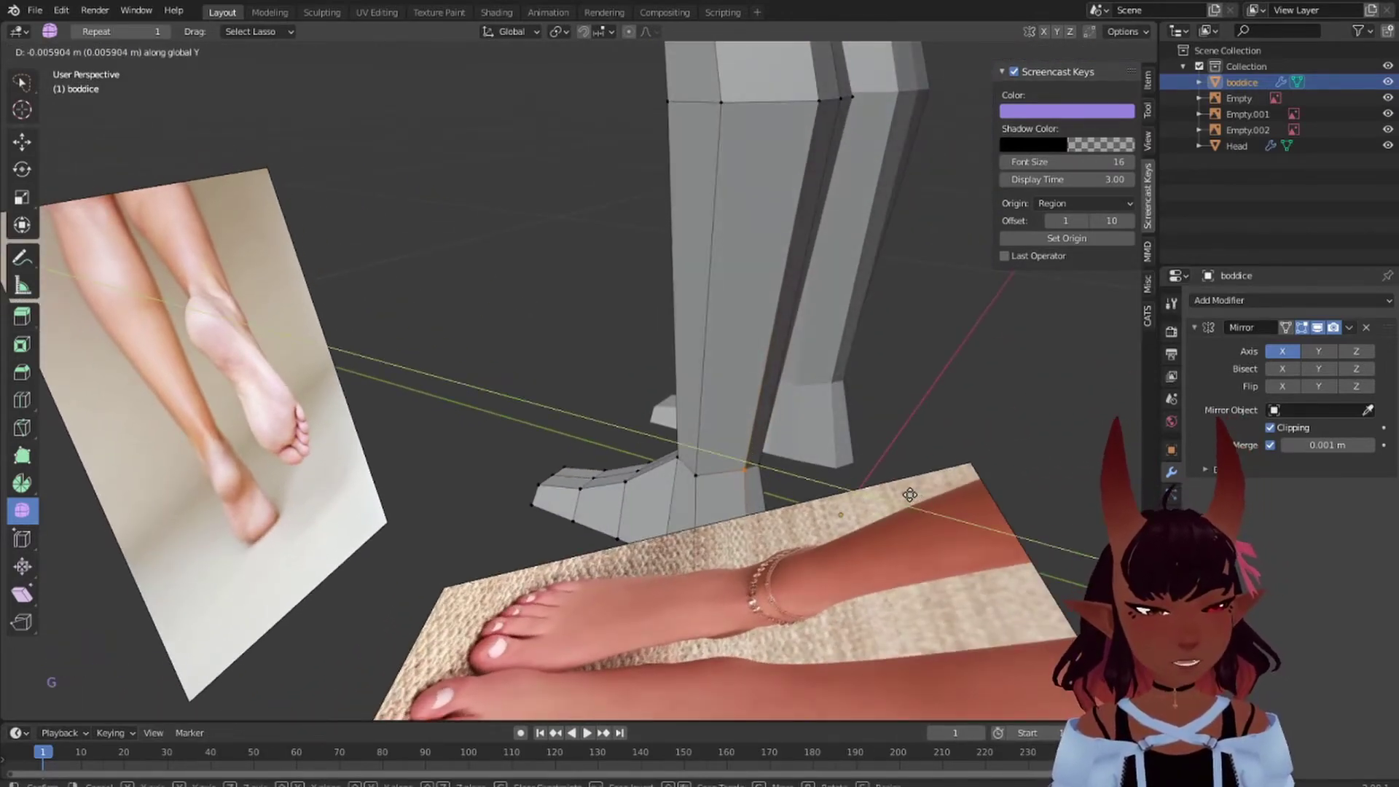
left_click(909, 494)
- Move the two outer vertices at the front of the ankle backward about 0.0092 m along Y
middle_click_drag(909, 495, 1027, 413)
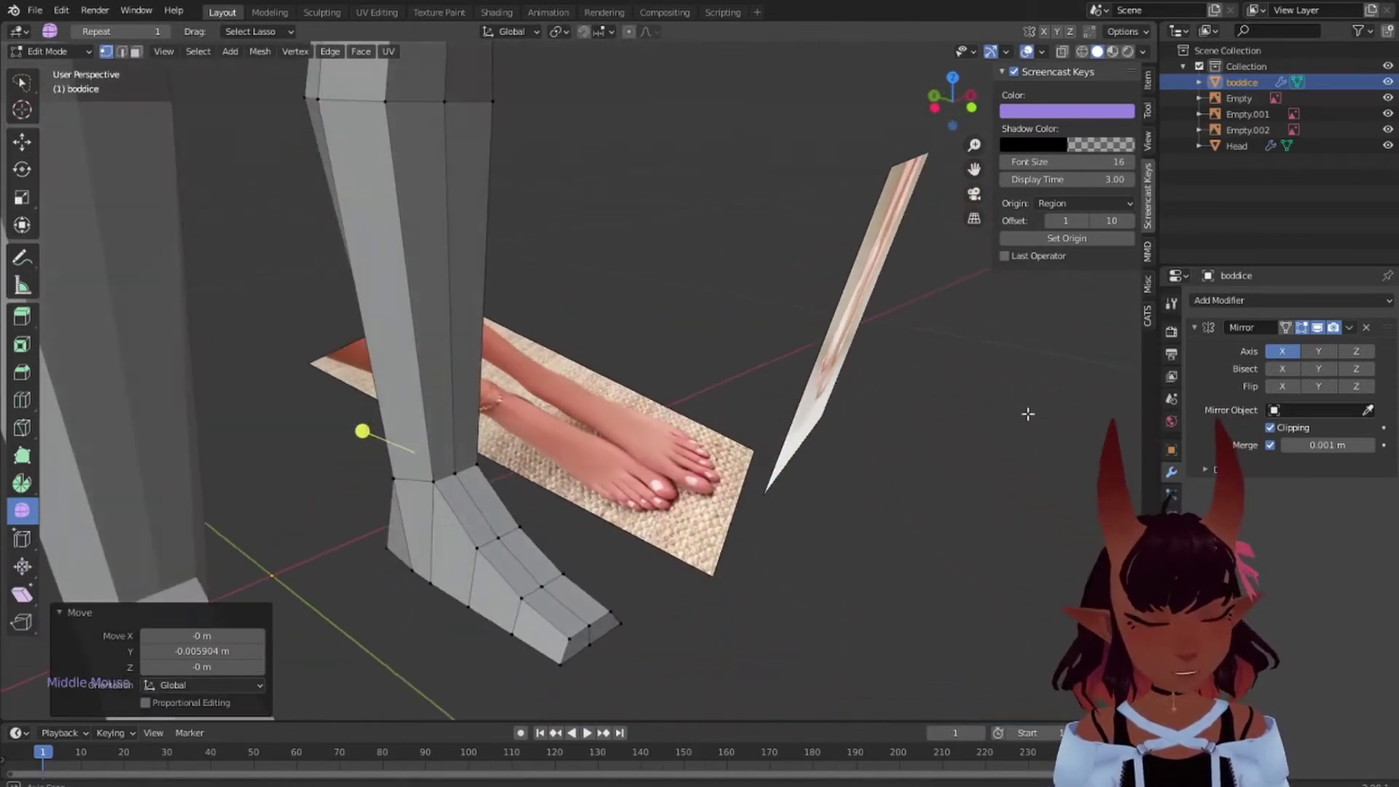
middle_click_drag(577, 478, 570, 513)
scroll(574, 490, "up", 2)
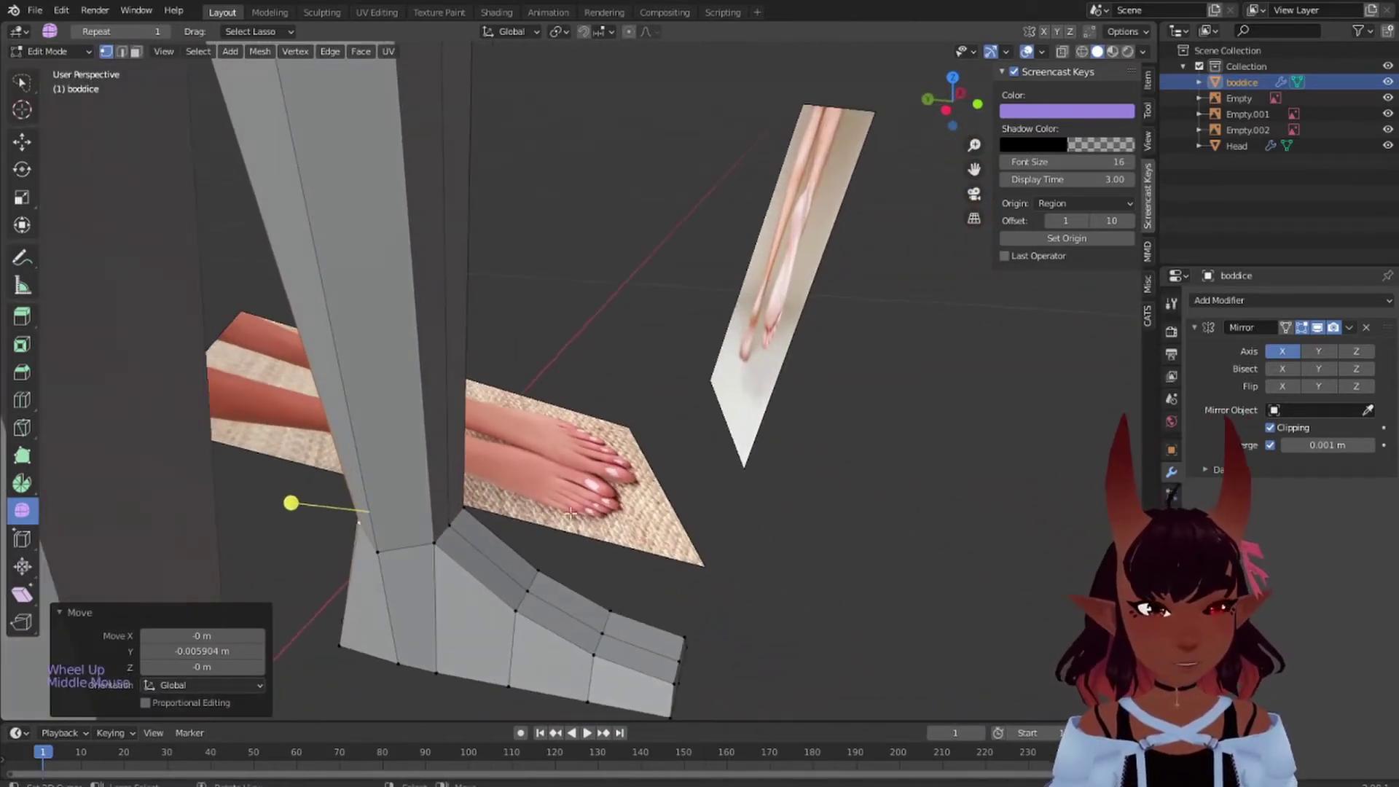
right_click(435, 545)
right_click(464, 505, "shift")
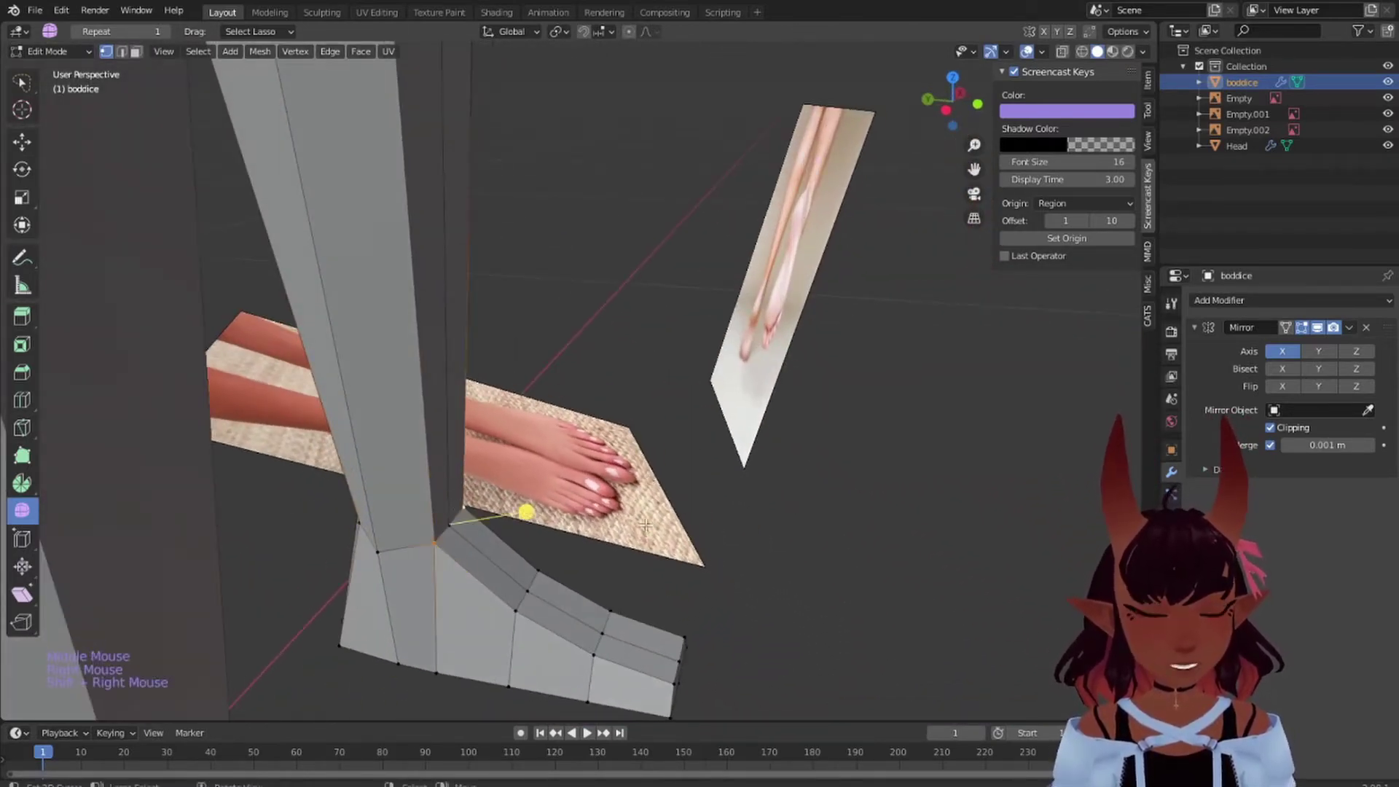
key("g")
key("y")
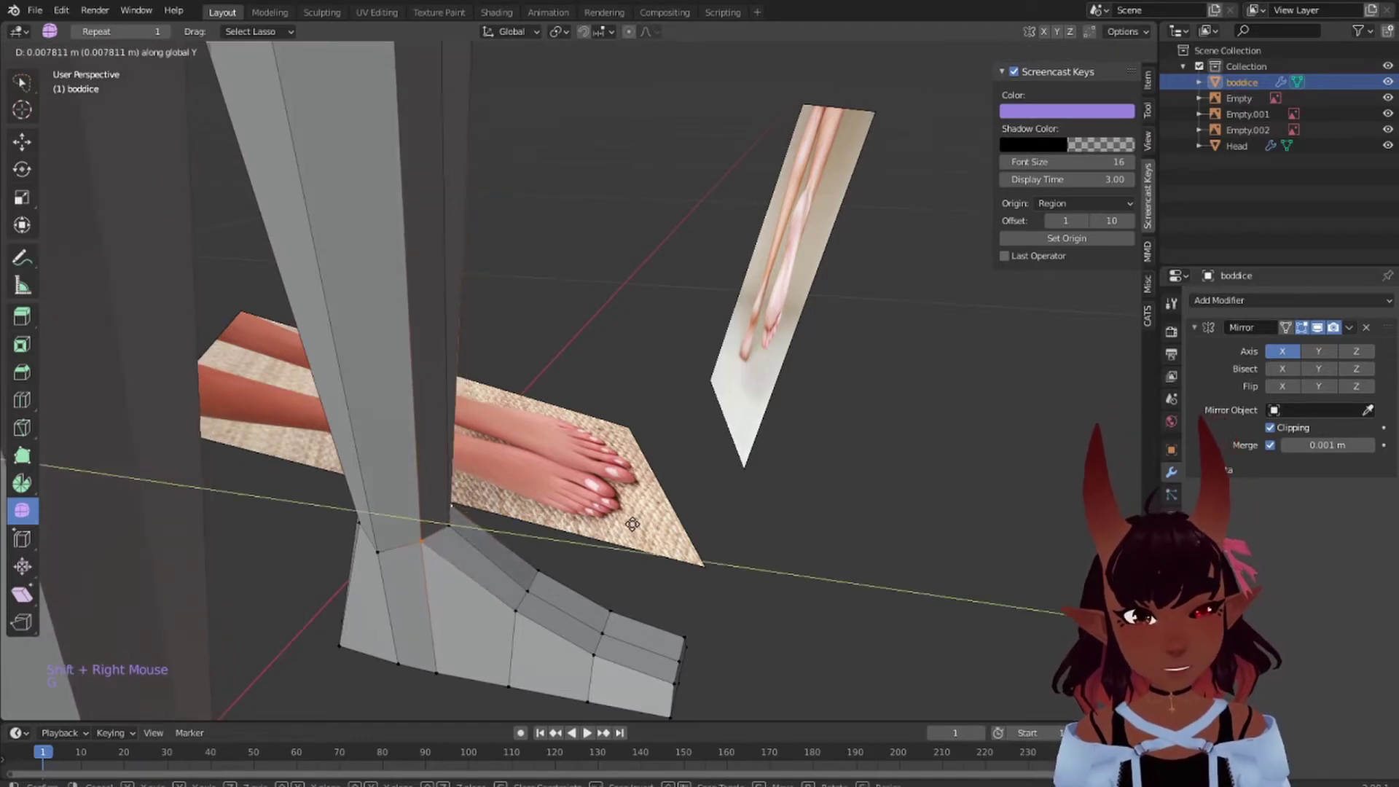
left_click(631, 523)
- Narrow the ankle by scaling its inner and outer side vertices to about 0.683 along X
middle_click_drag(630, 523, 419, 403)
scroll(420, 403, "down", 2)
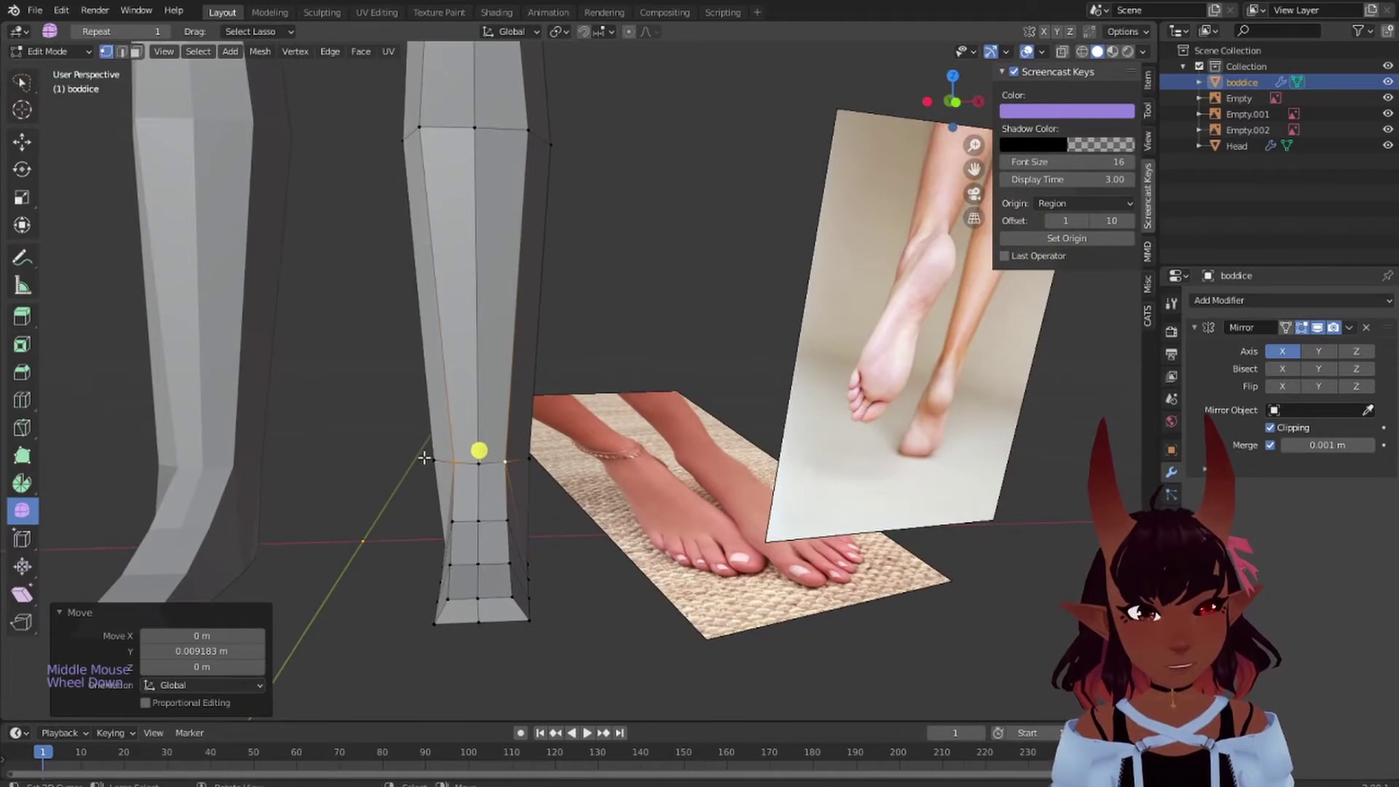
right_click(479, 462)
right_click(482, 526, "shift")
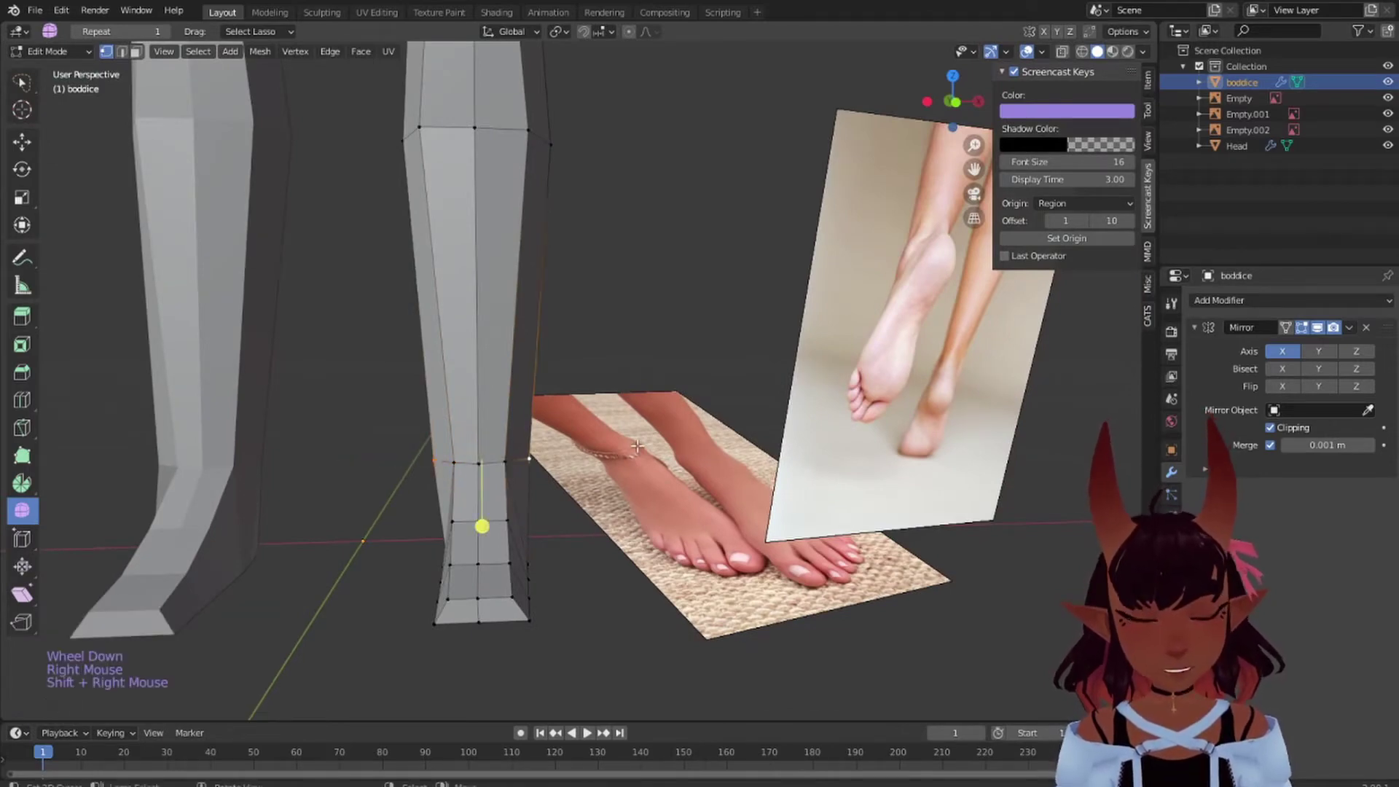
key("g")
key("s")
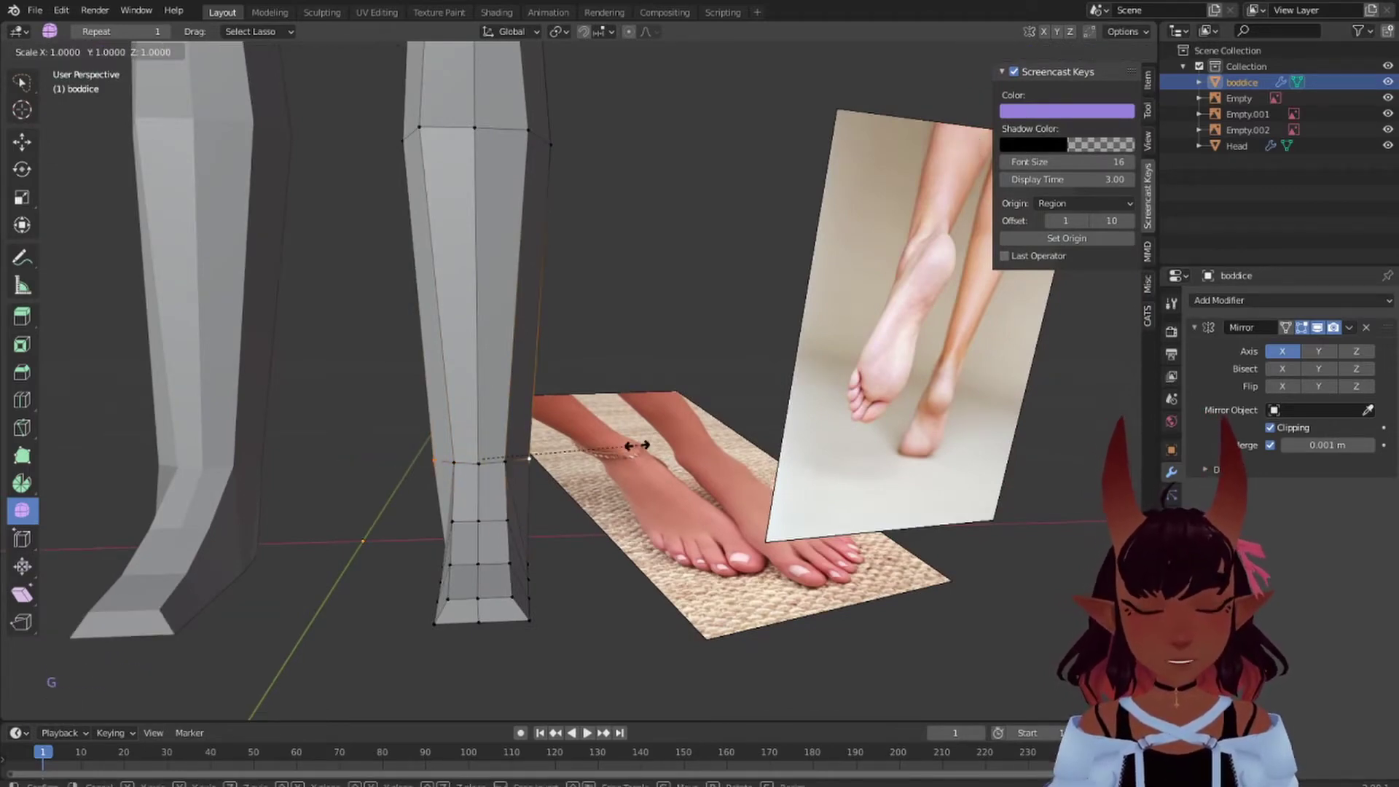
key("x")
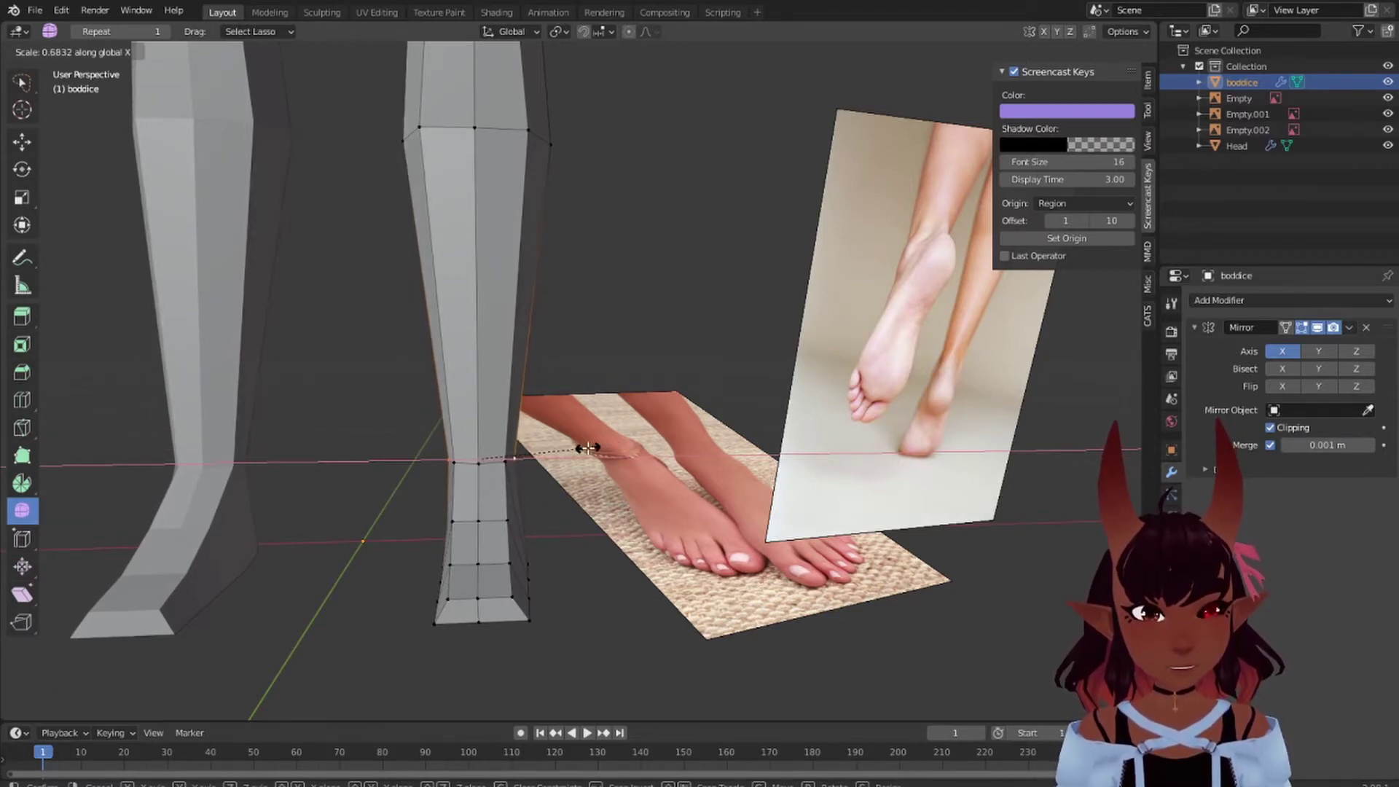
left_click(588, 448)
- Narrow the ankle's side vertices further, scaling them by about 0.908 along X
middle_click_drag(673, 381, 998, 364)
key("s")
key("x")
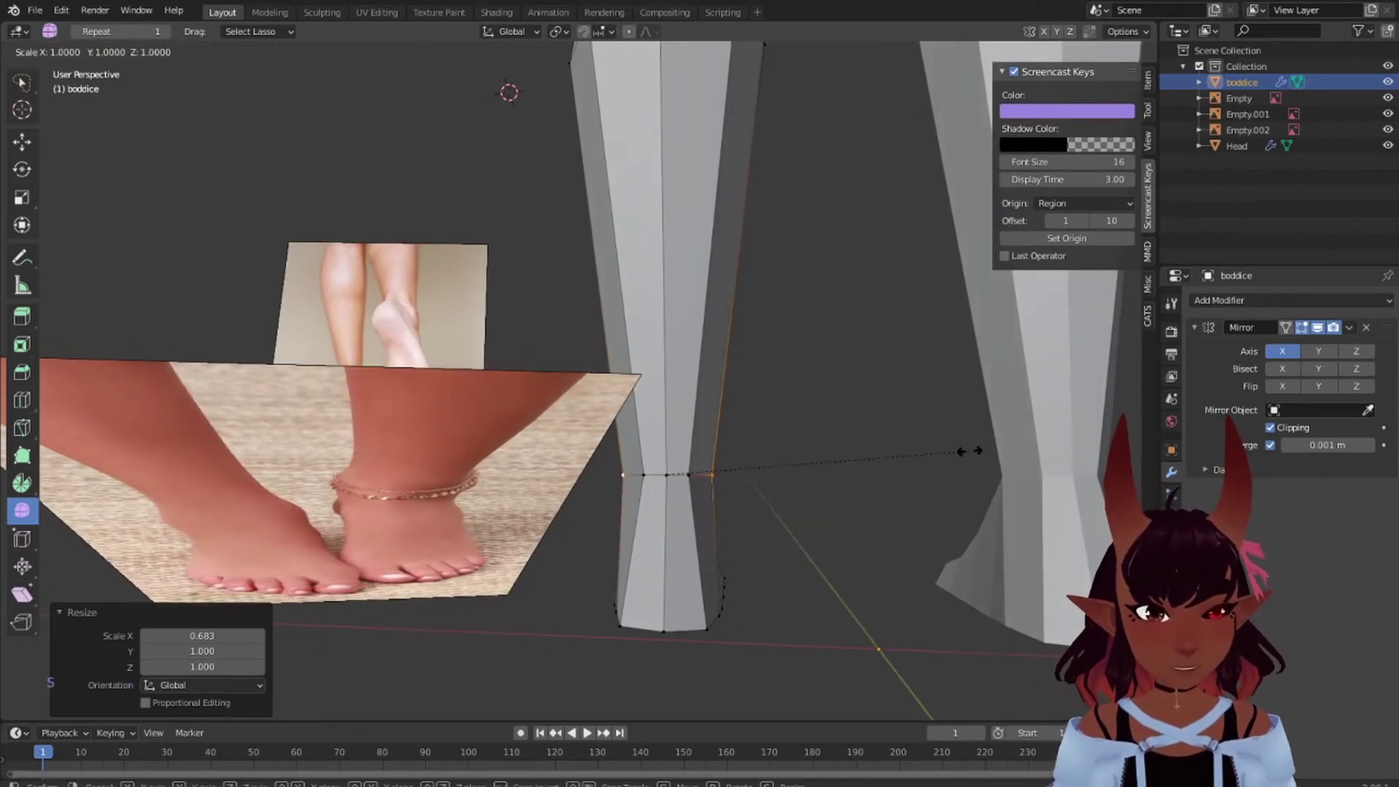
left_click(942, 451)
- Add a loop cut across the foot midway between the ankle and the next edge loop toward the toes
middle_click_drag(580, 335, 353, 339)
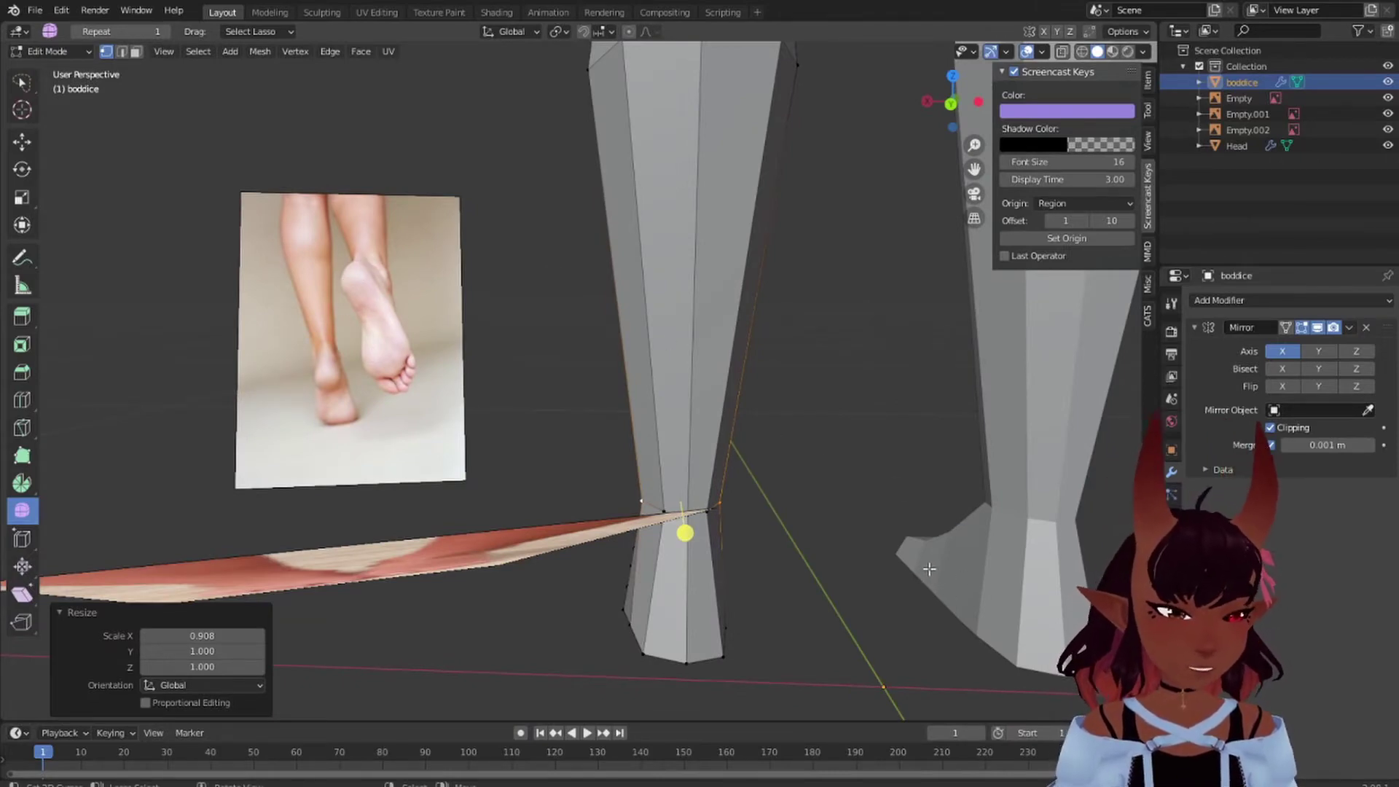
middle_click_drag(901, 570, 634, 643)
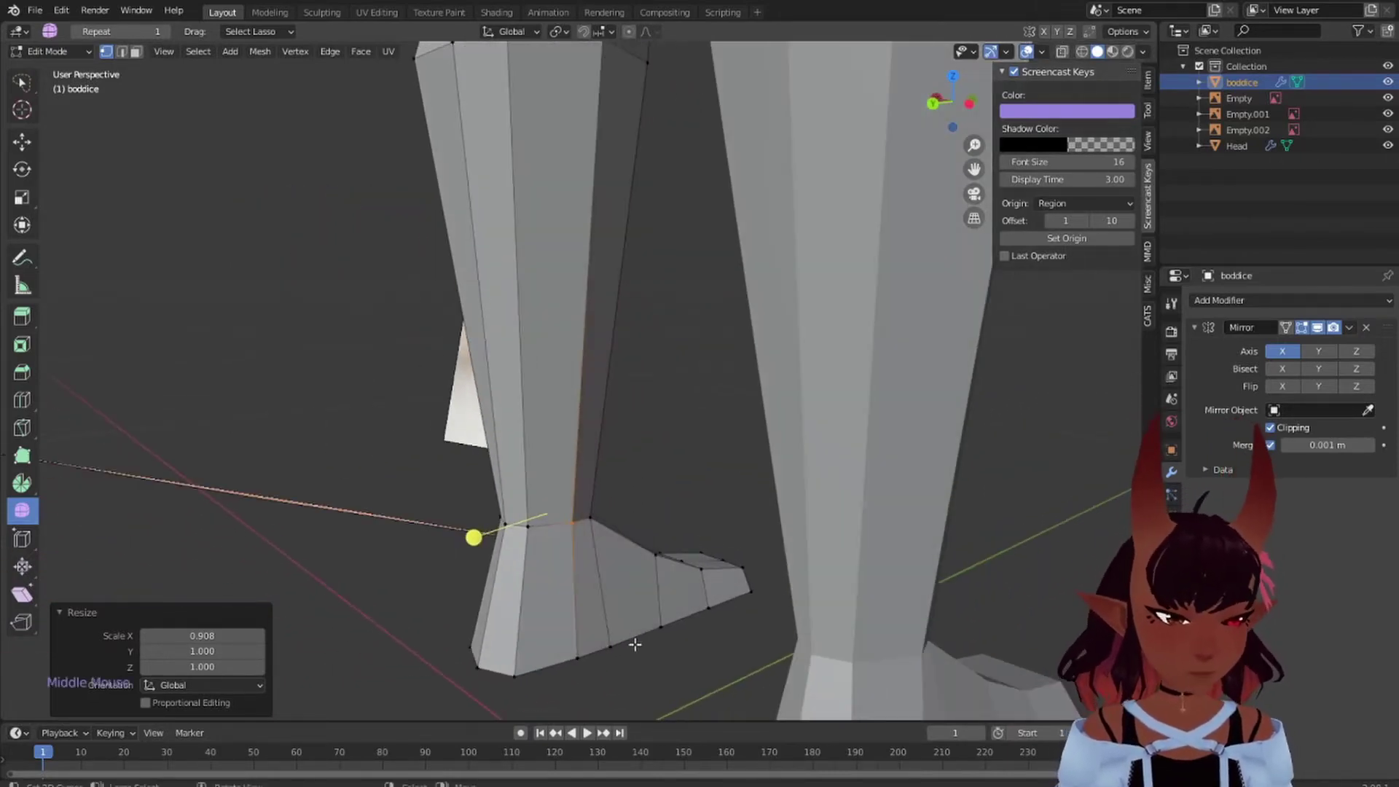
middle_click_drag(724, 641, 736, 528)
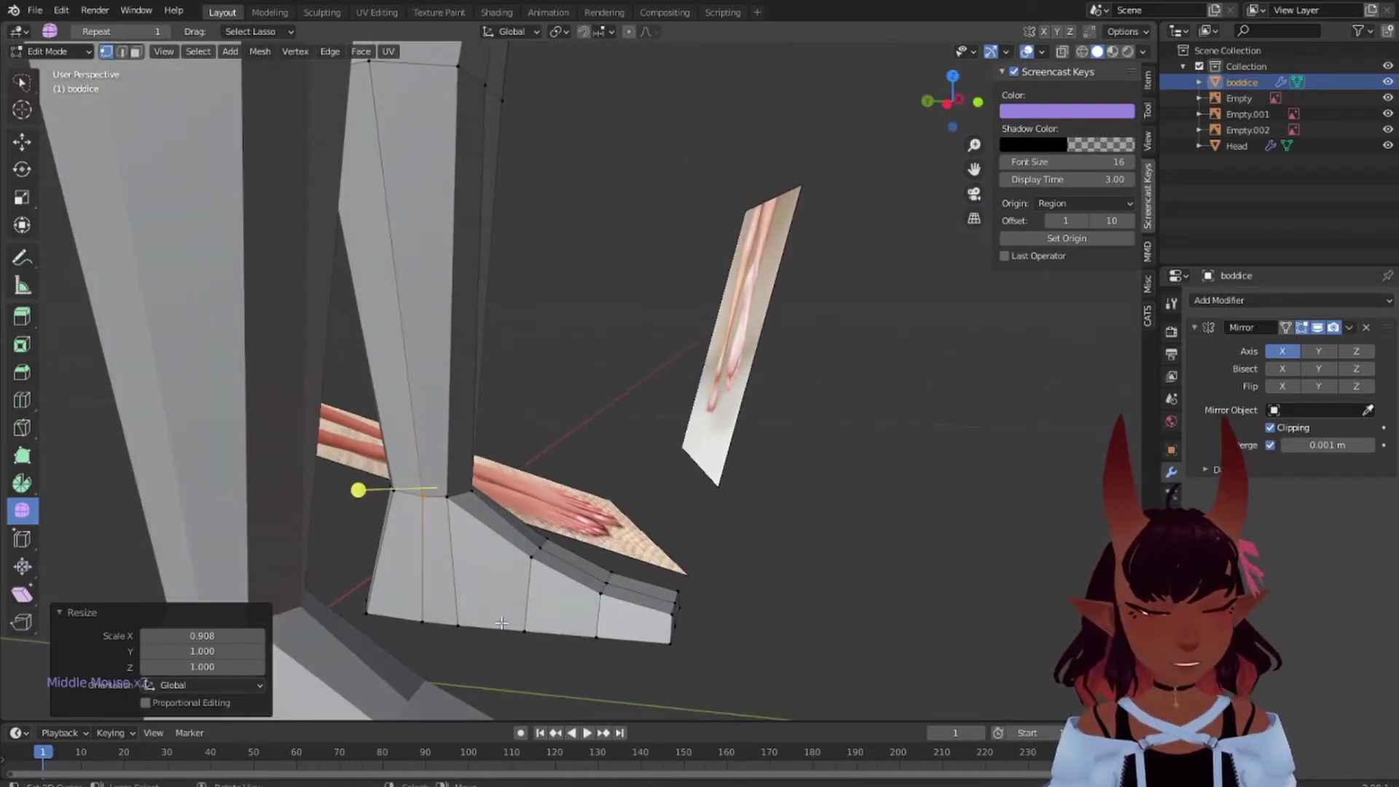
middle_click_drag(469, 625, 719, 547)
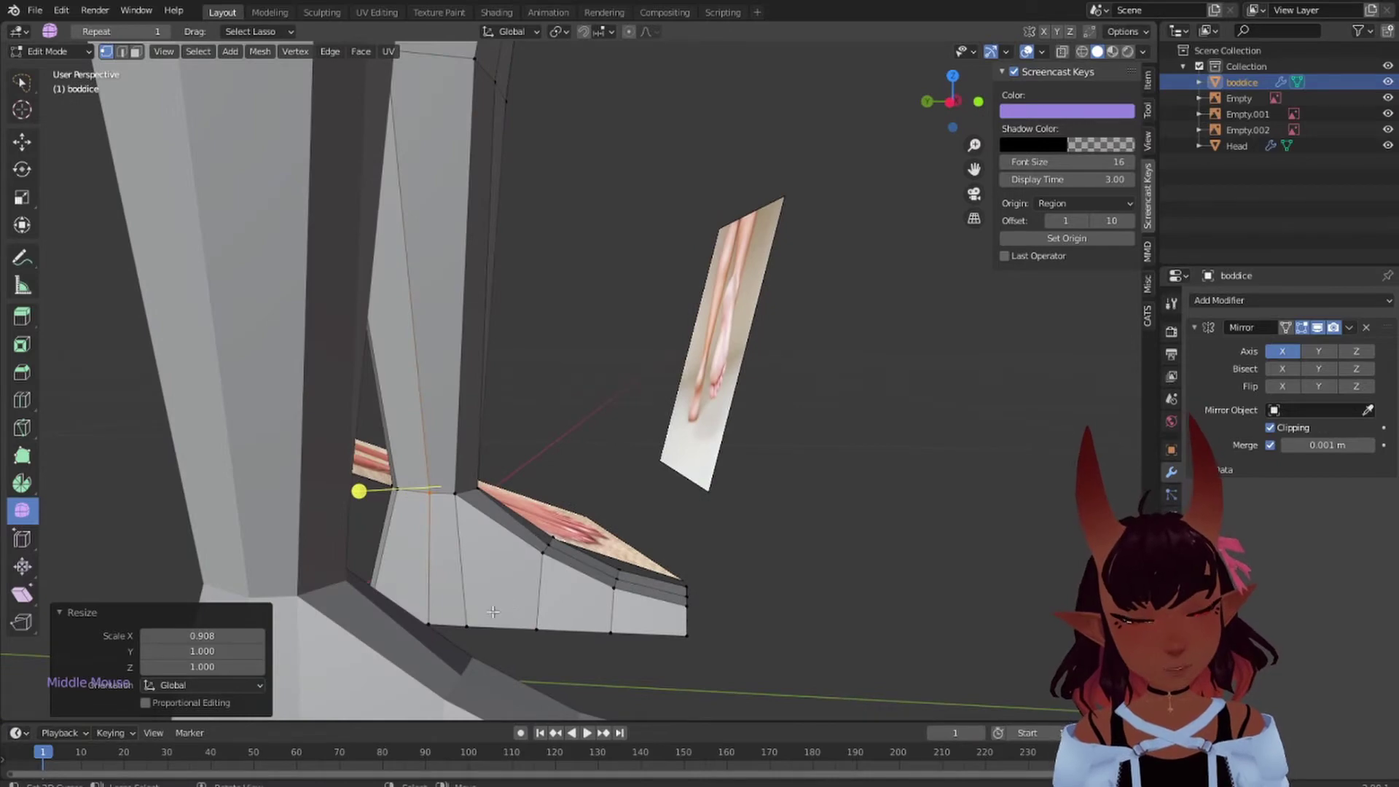
right_click(537, 620)
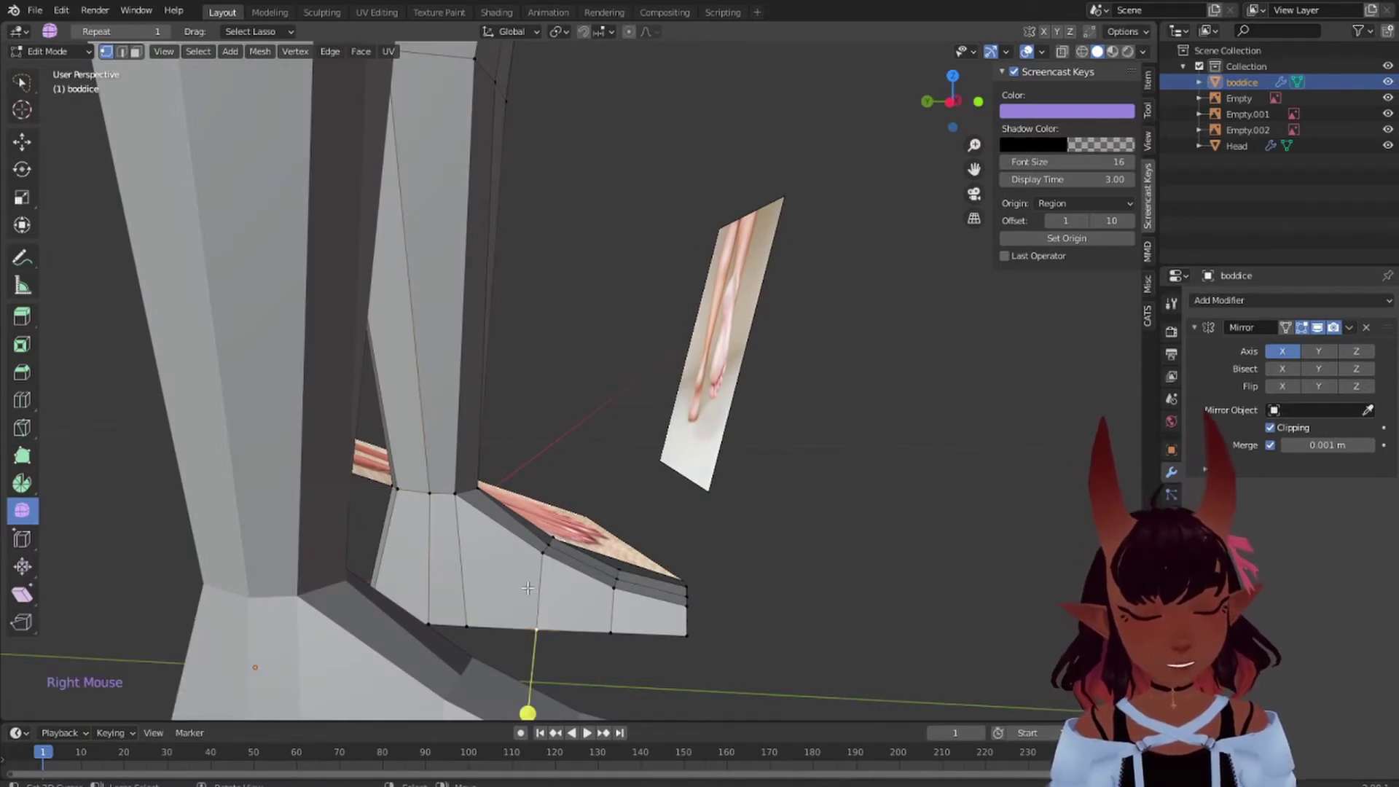
middle_click_drag(528, 588, 543, 538)
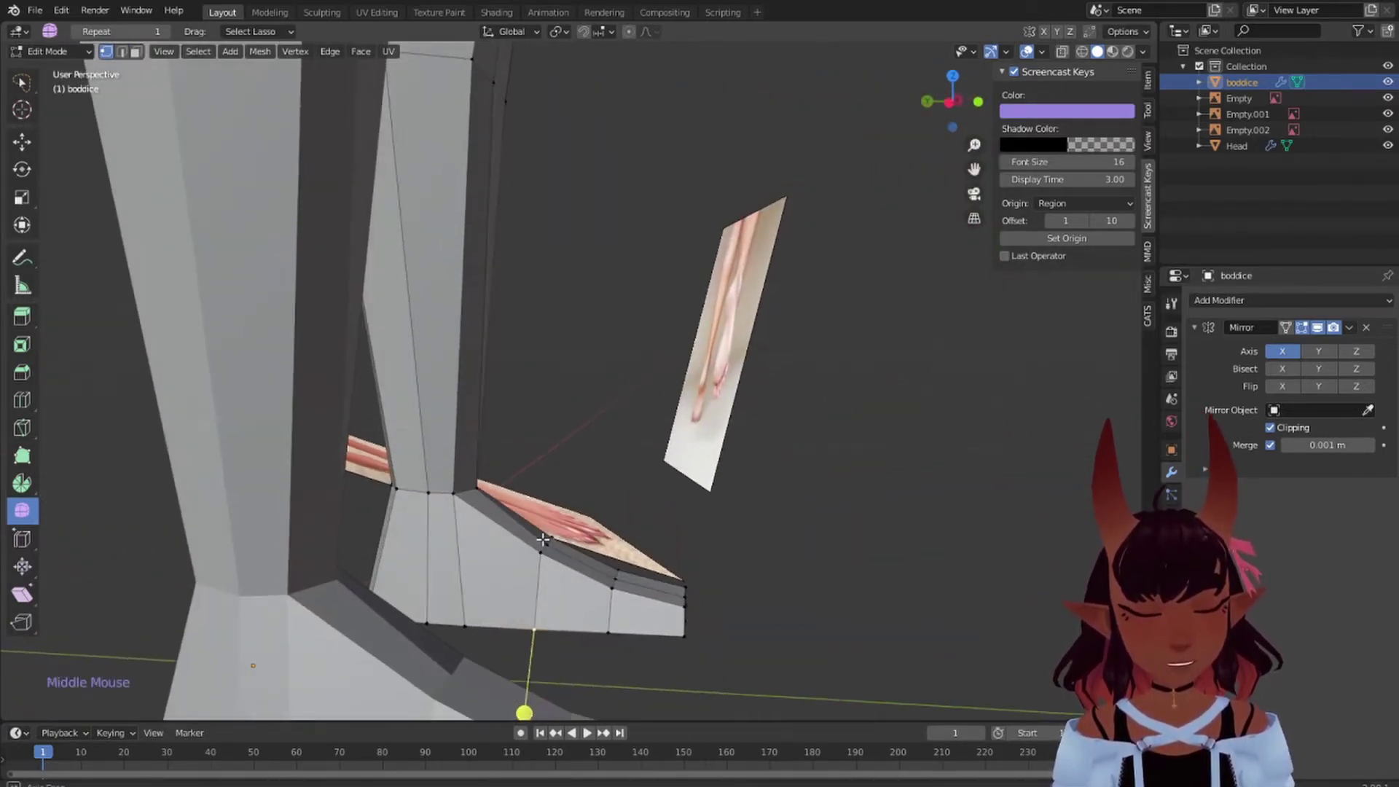
key("ctrl+r")
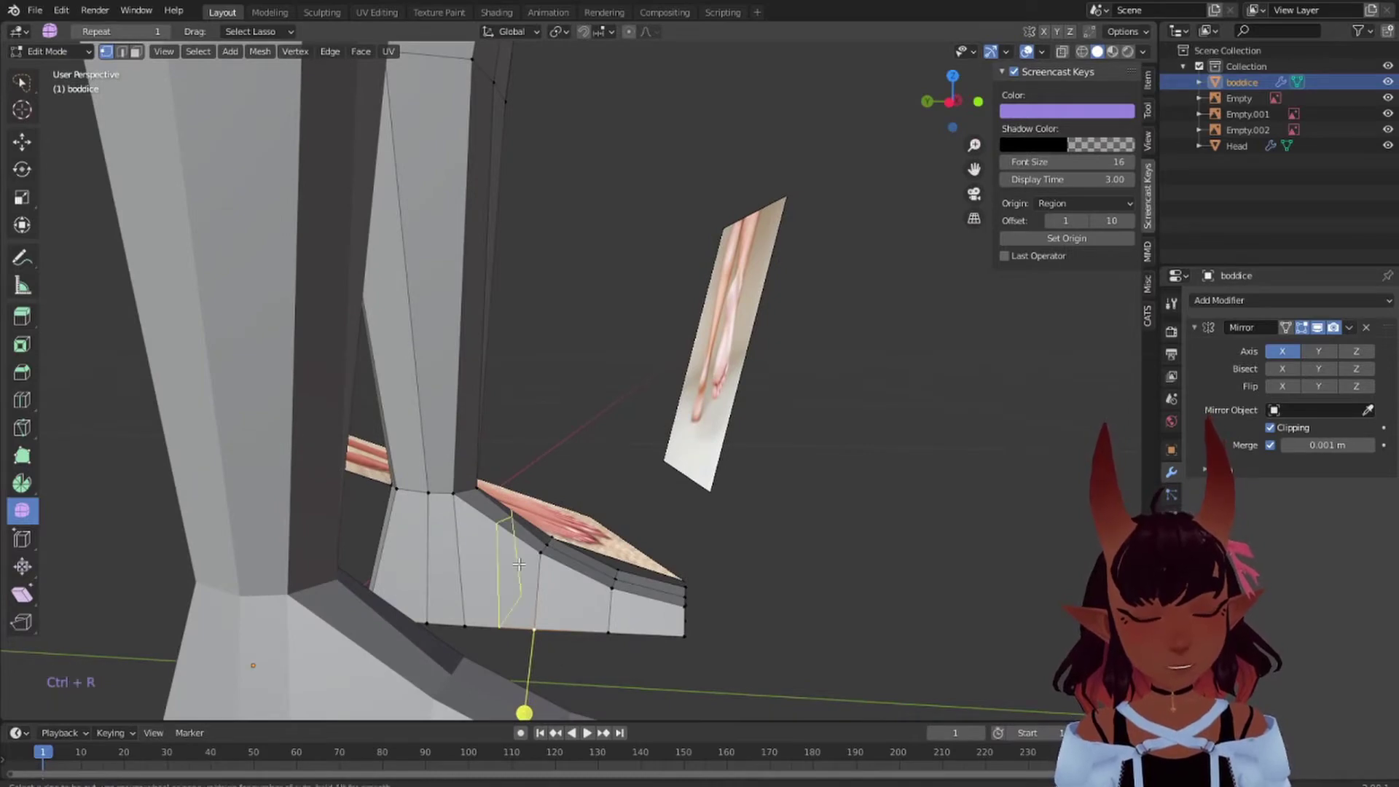
left_click(519, 563)
left_click(519, 563)
- Slide the two bottom side vertices at the foot's arch upward along their edges by a factor of about 0.096
middle_click_drag(518, 563, 576, 579)
right_click(479, 620)
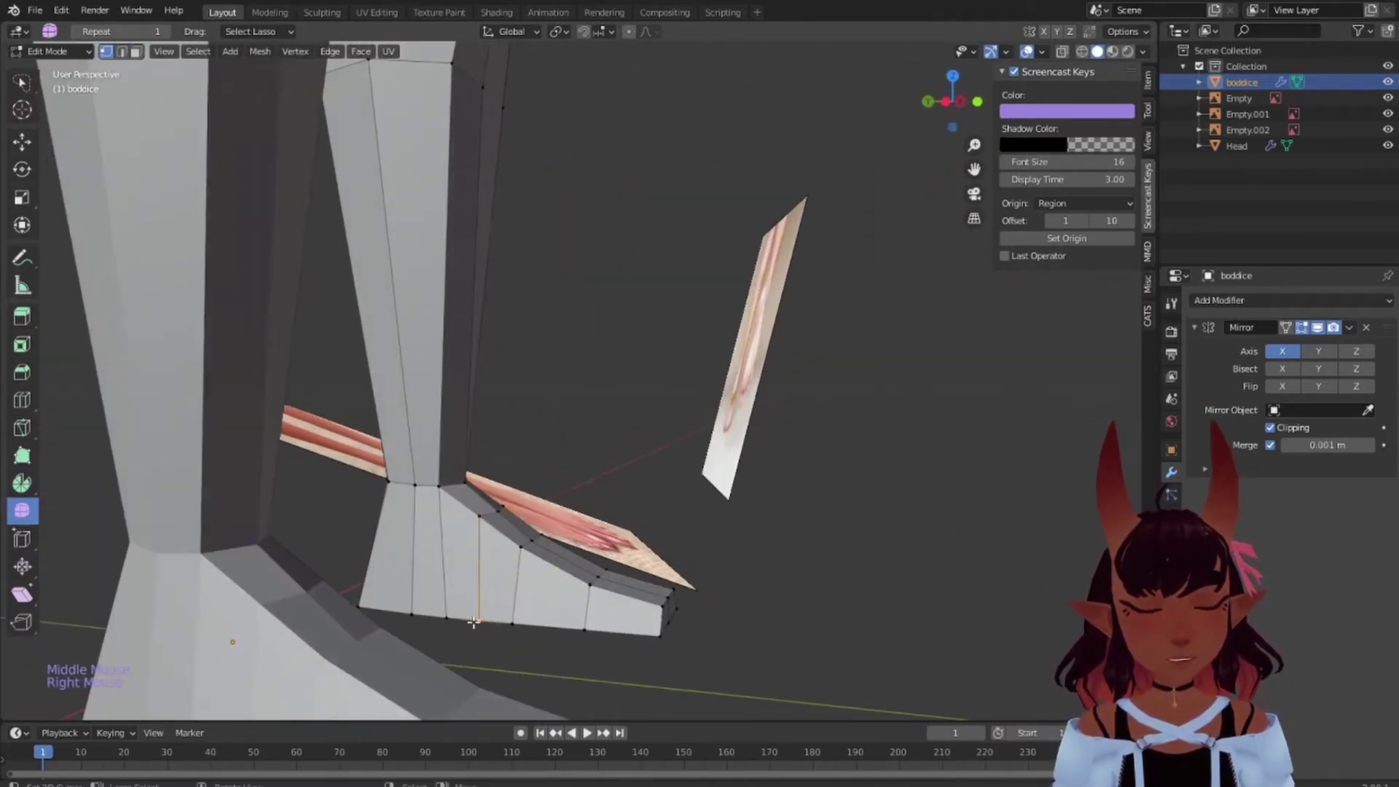
right_click(512, 623, "shift")
key("g")
key("g")
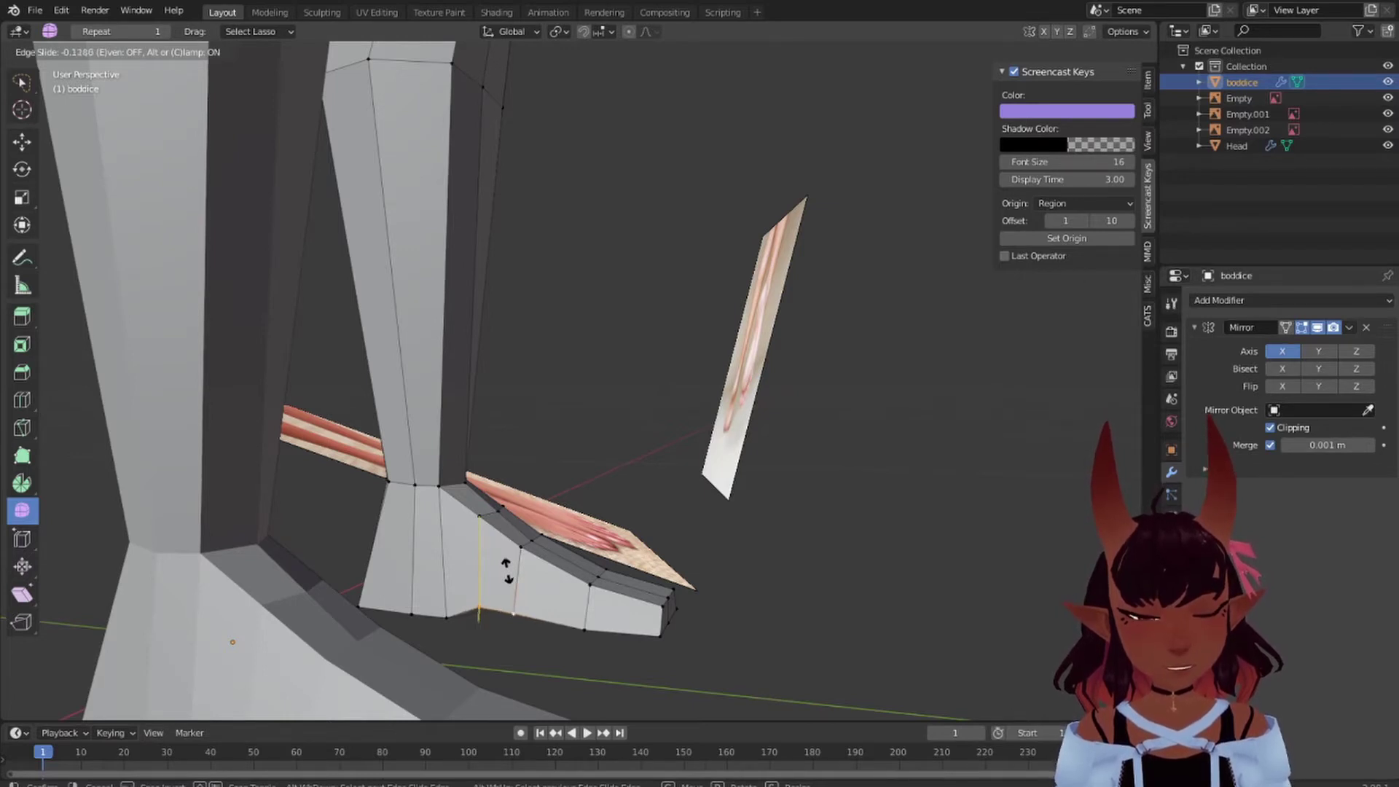
left_click(510, 572)
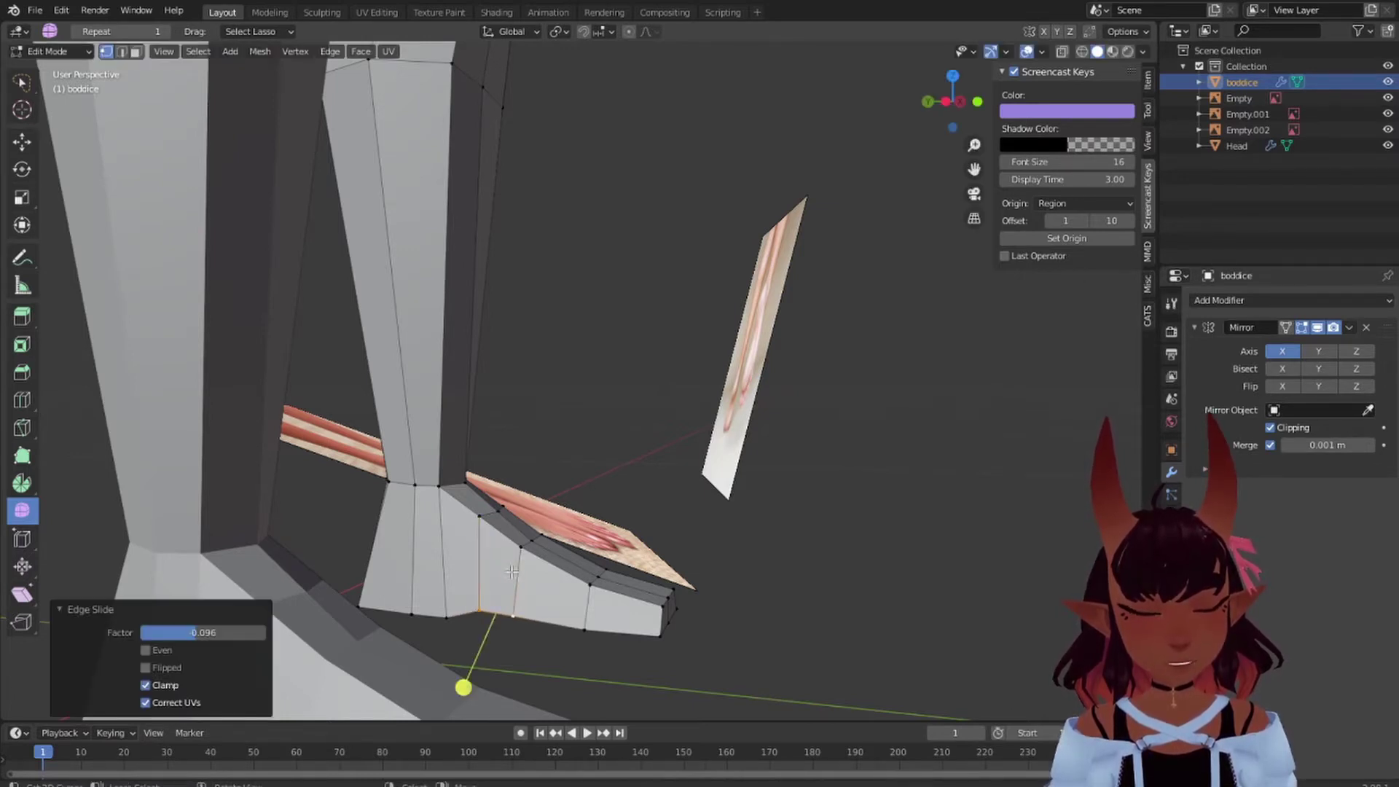
- Slide the bottom vertex on the heel side of the arch slightly upward along its vertical edge
right_click(447, 614)
key("g")
key("g")
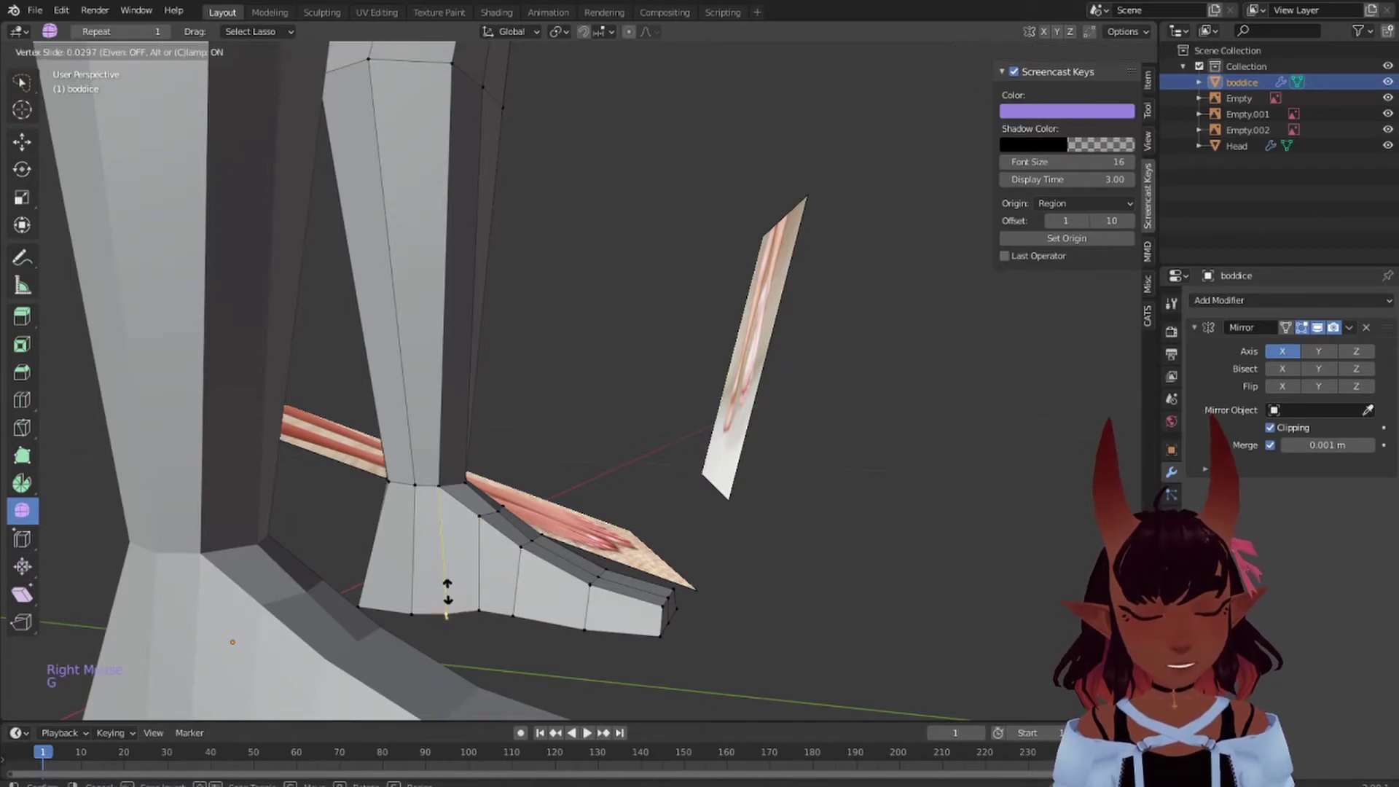
left_click(447, 592)
- Slide the bottom vertex on the toe side of the arch along its vertical edge
right_click(530, 620)
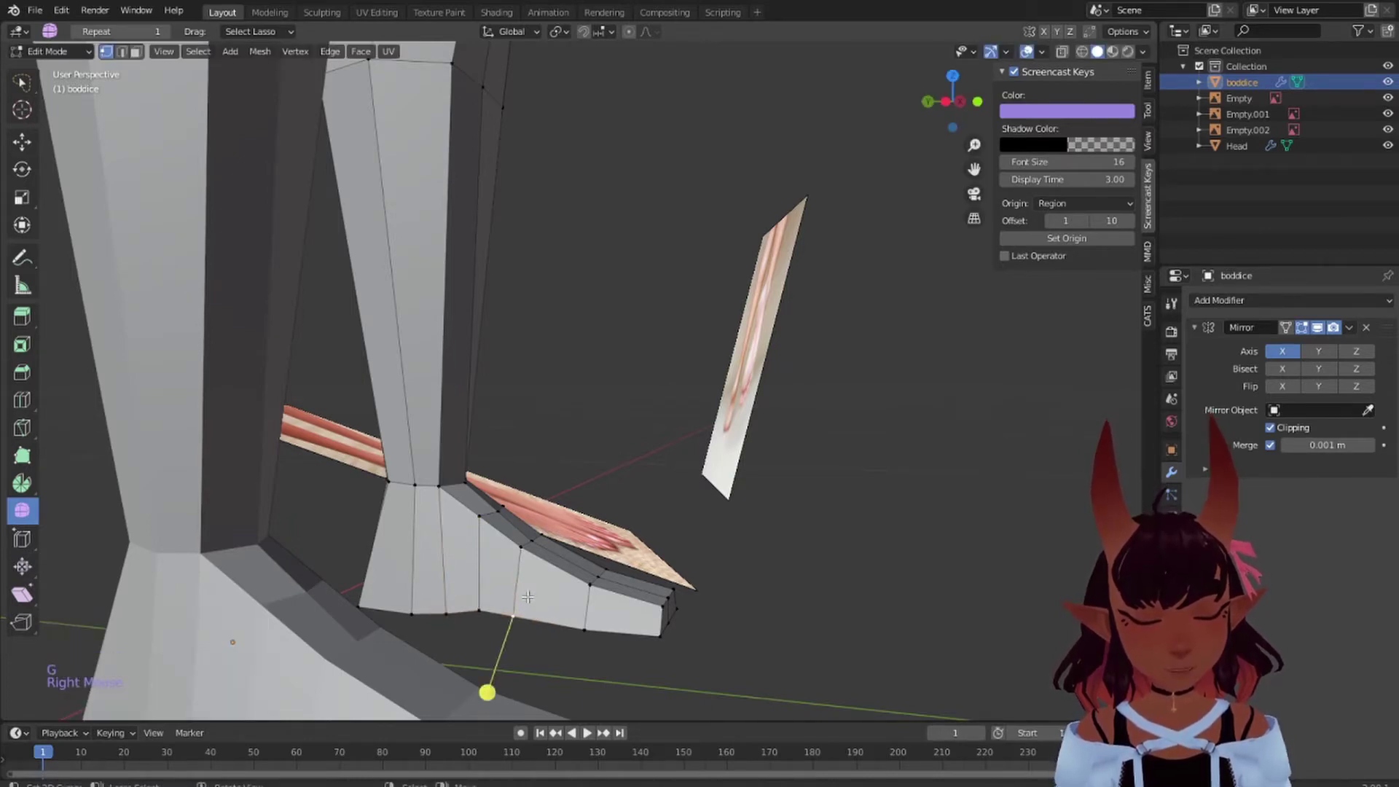
key("g")
key("g")
middle_click_drag(528, 596, 659, 500)
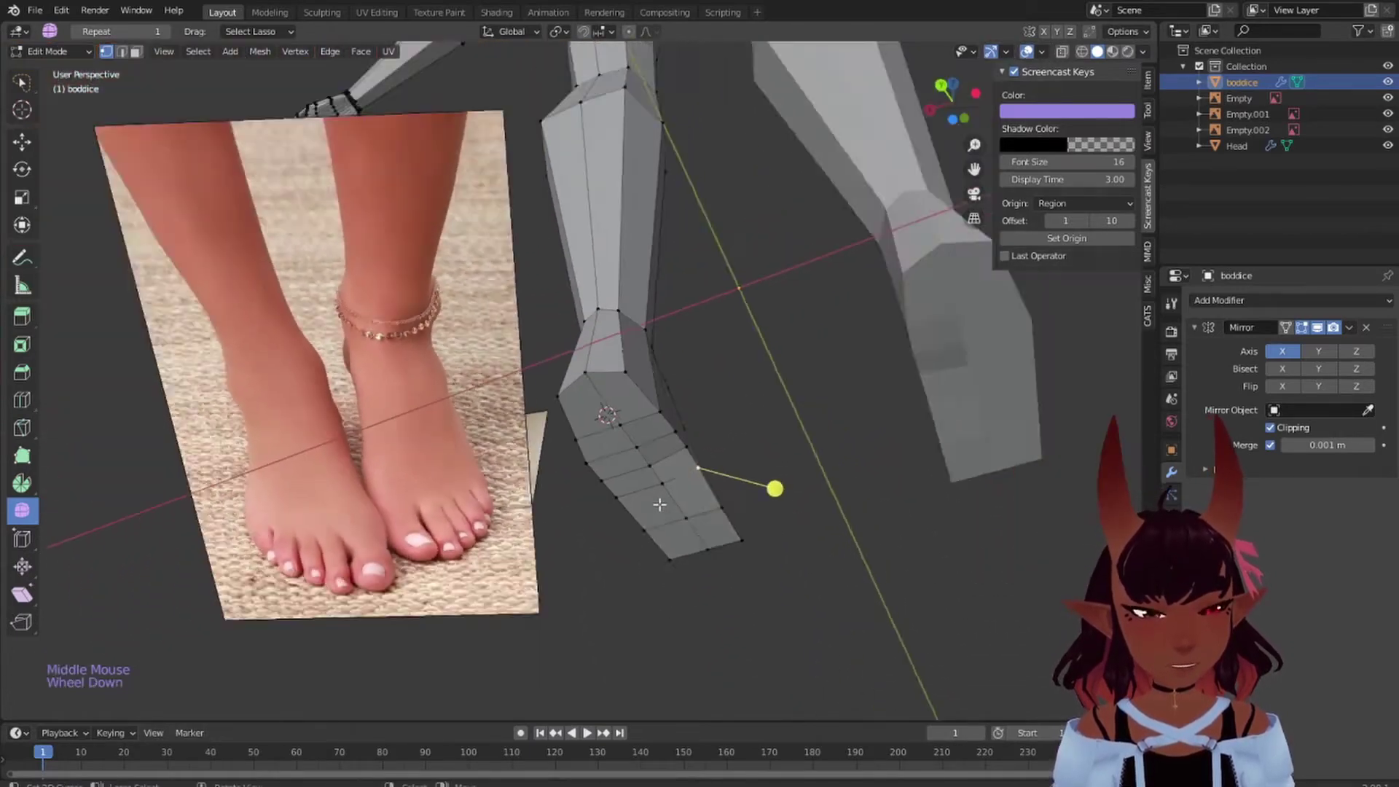
scroll(729, 496, "down", 4)
middle_click_drag(765, 490, 756, 600)
scroll(544, 464, "up", 4)
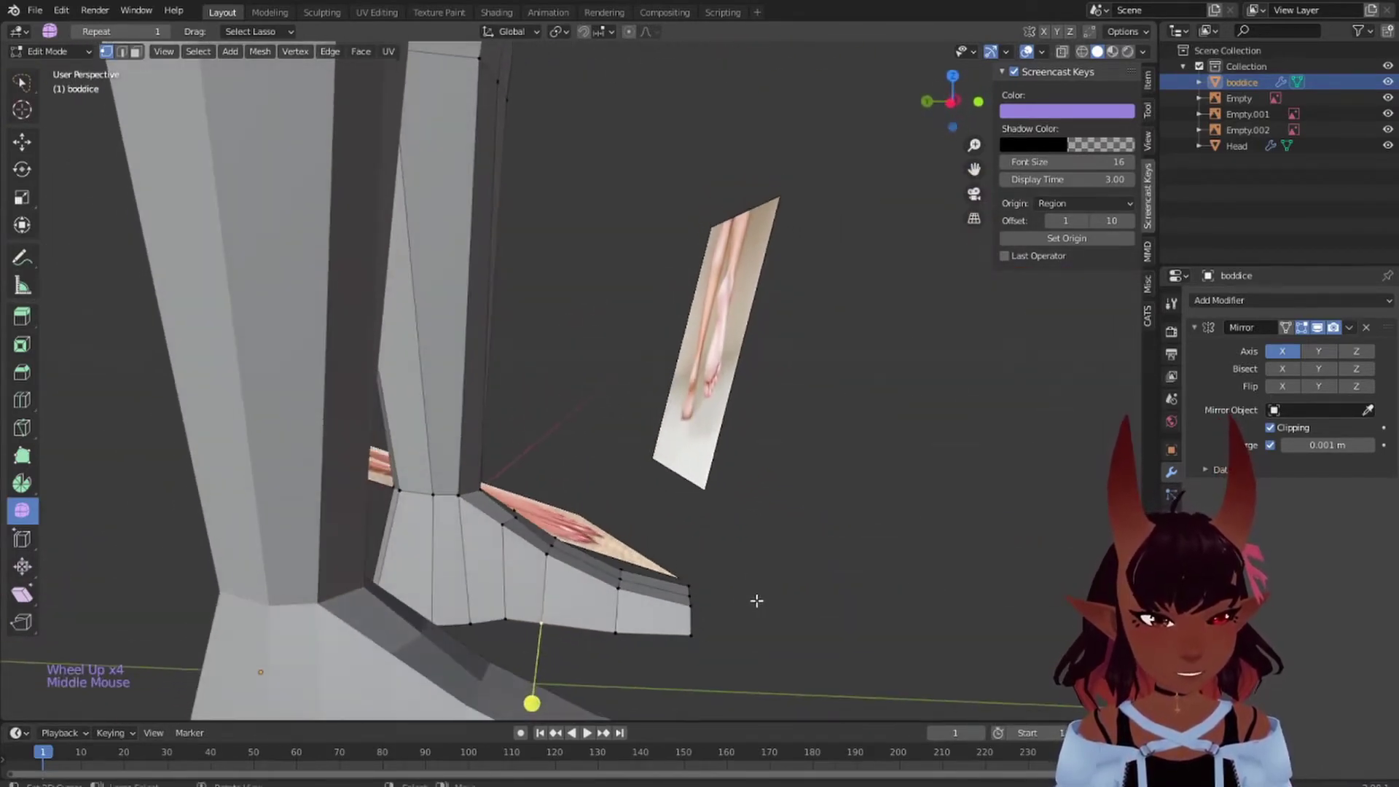
- Lower the bottom side vertex at the ball of the foot about 0.0024 m along Z
middle_click_drag(605, 604, 615, 623)
right_click(618, 626)
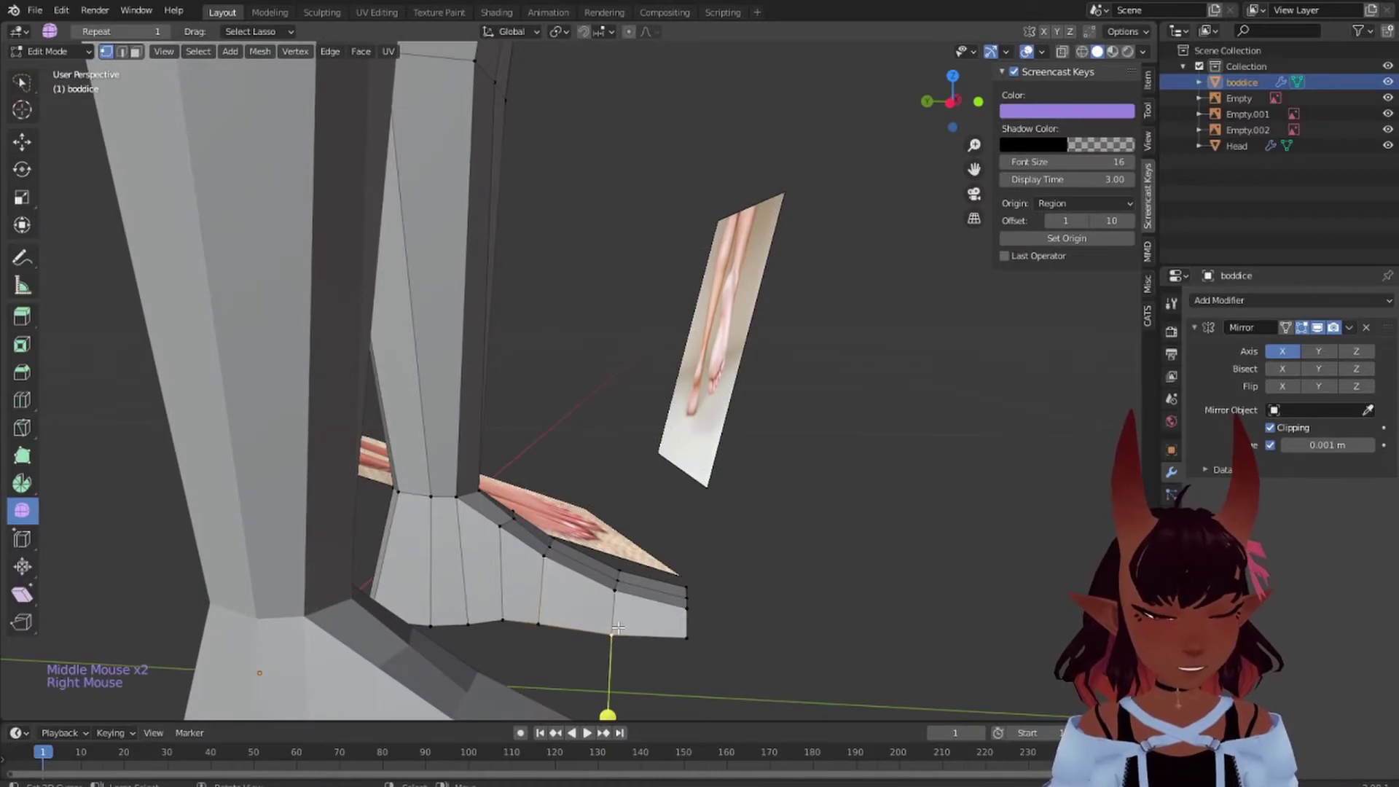
key("g")
left_click(617, 626)
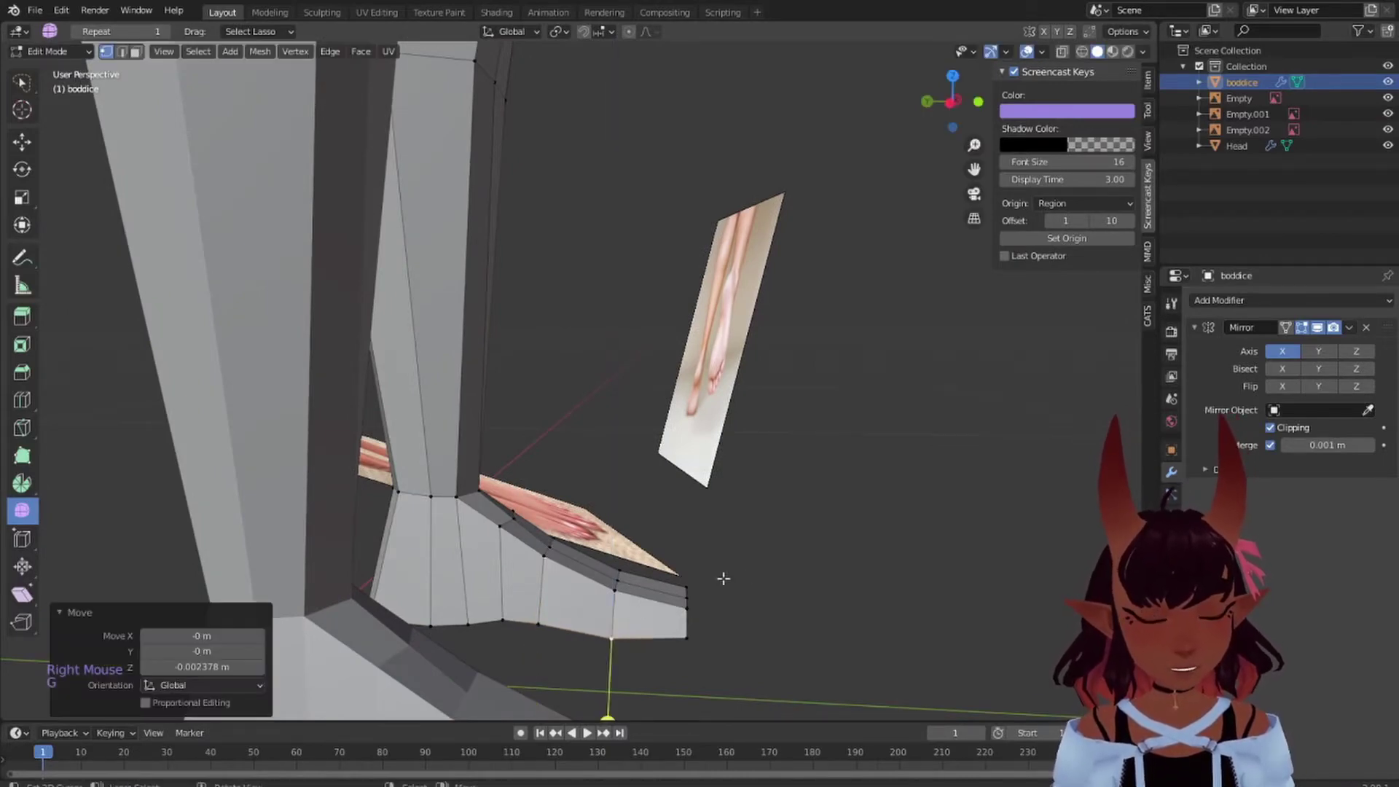
- Shorten the foot by moving all vertices at the toe end back about 0.035 m along Y
middle_click_drag(724, 579, 676, 706)
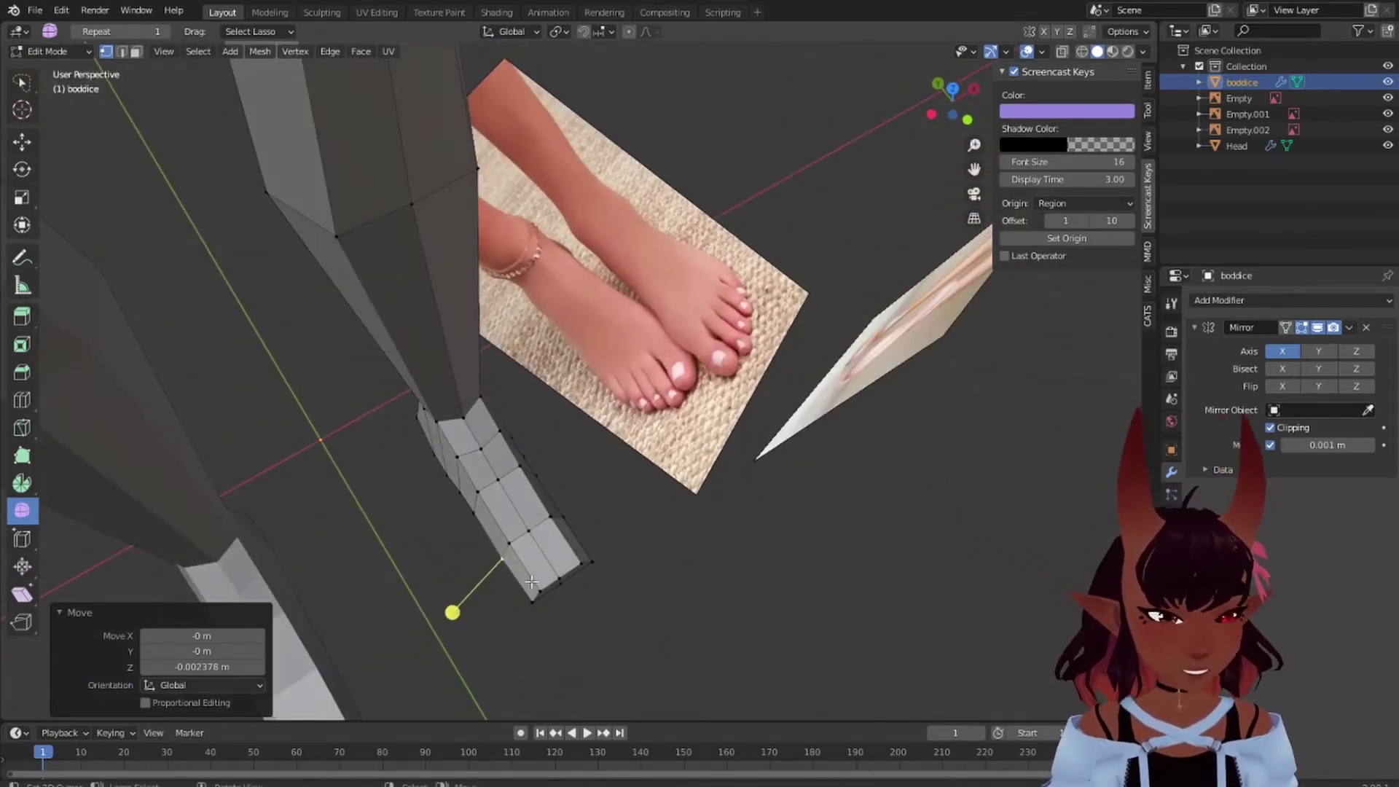
scroll(571, 564, "up", 2)
middle_click_drag(566, 571, 602, 453, "shift")
scroll(633, 542, "up", 2)
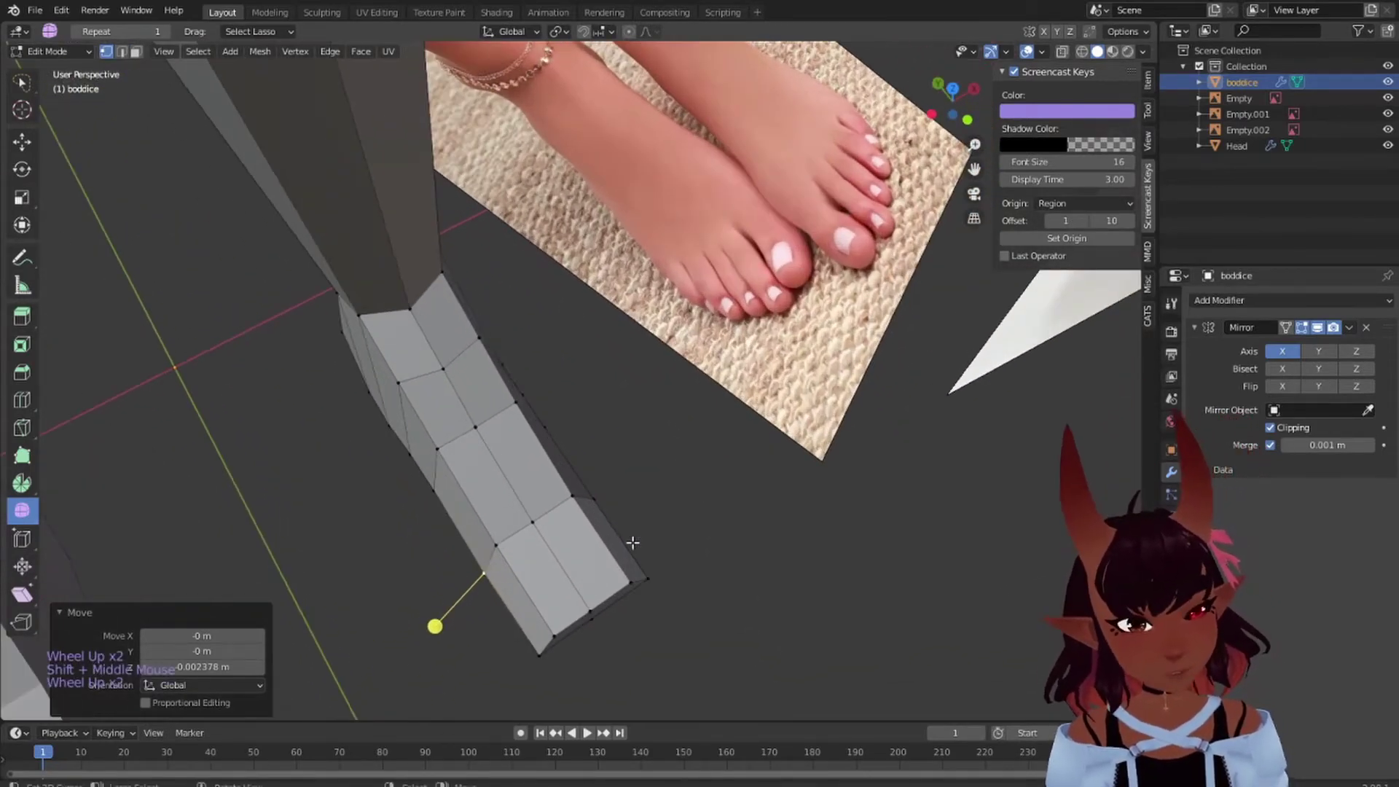
mouse_move(633, 542)
left_mouse_down()
mouse_move(474, 635)
mouse_move(638, 636)
left_mouse_up()
key("g")
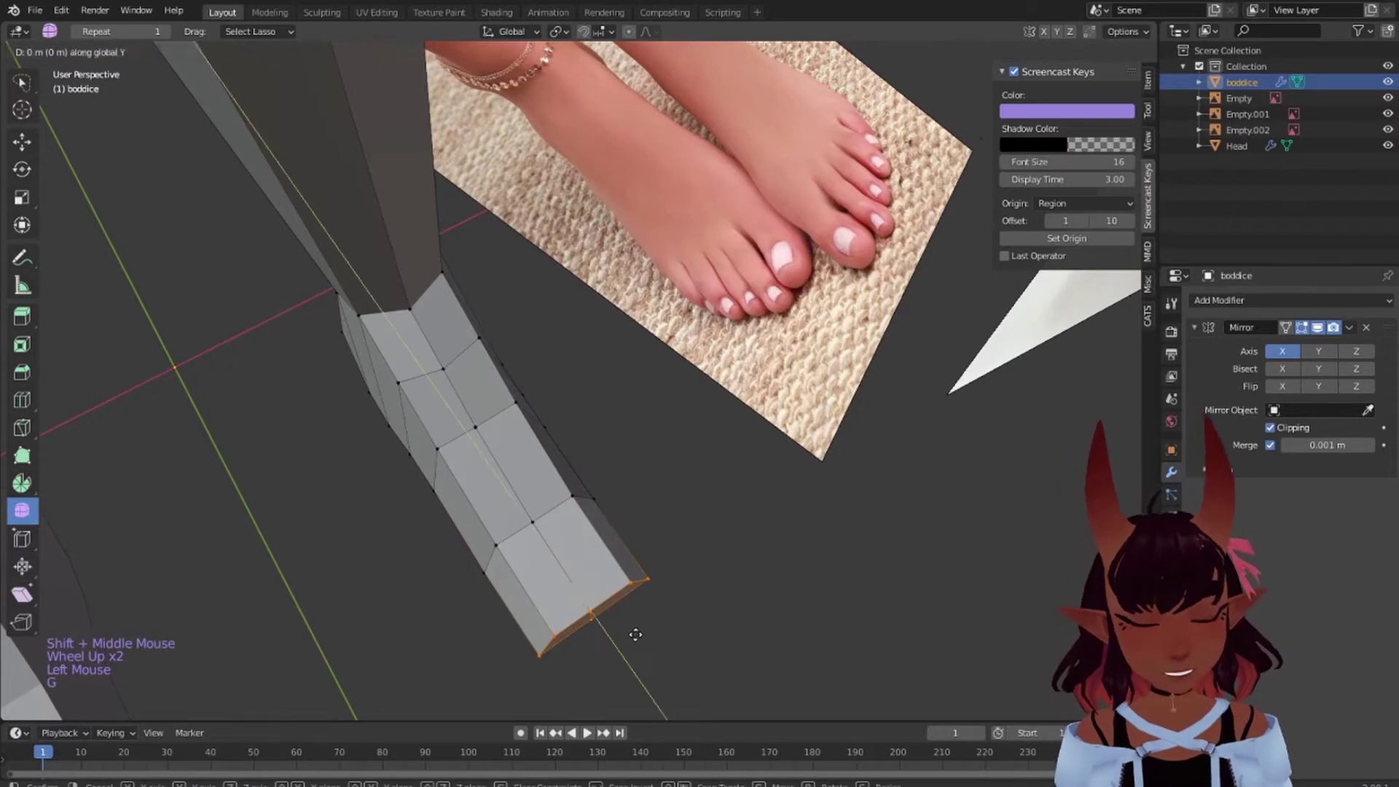
left_click(589, 575)
middle_click_drag(584, 575, 470, 540)
scroll(575, 503, "down", 4)
scroll(542, 564, "up", 4)
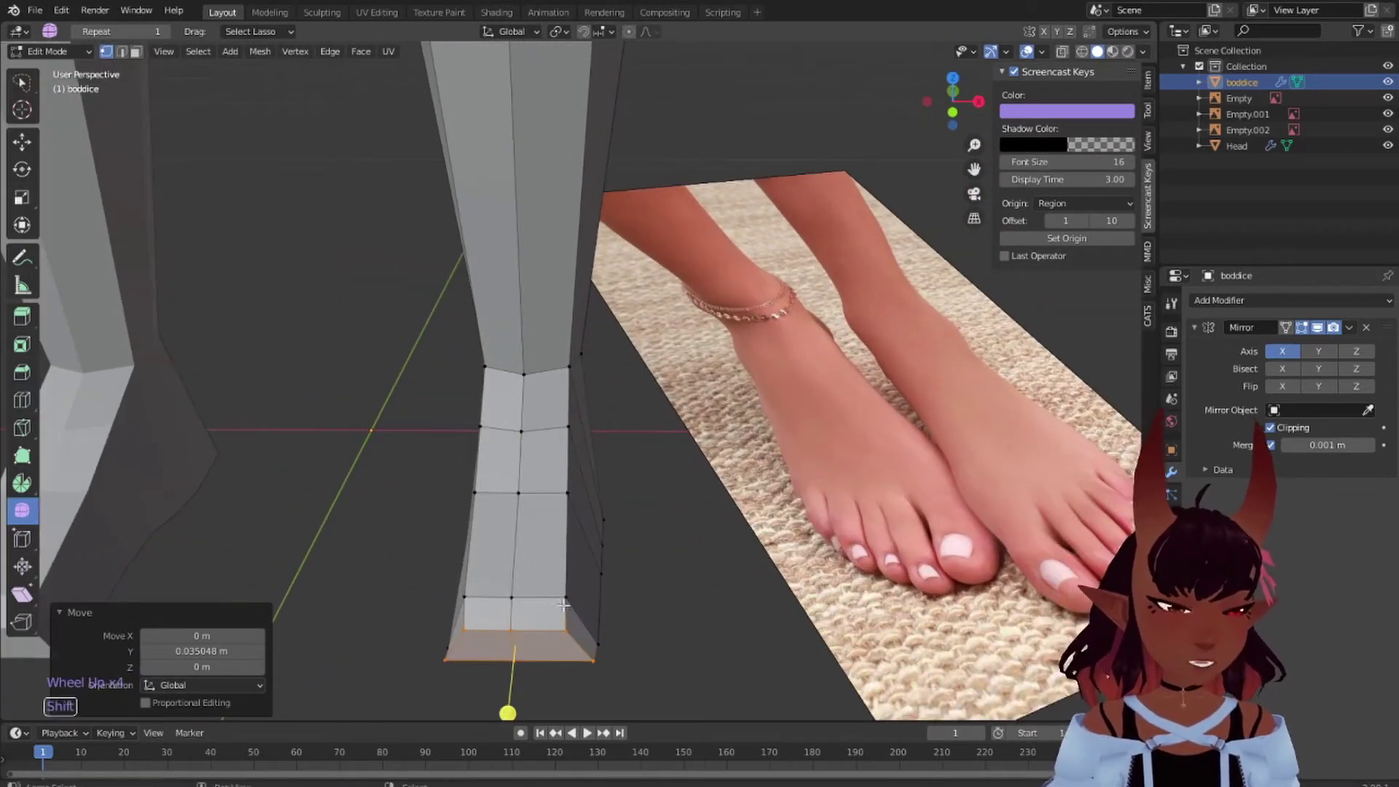
- Widen the upper front edge of the toe end by scaling its two corner vertices to about 1.168 along X
middle_click_drag(545, 566, 568, 572, "shift")
right_click(497, 550)
right_click(599, 550, "shift")
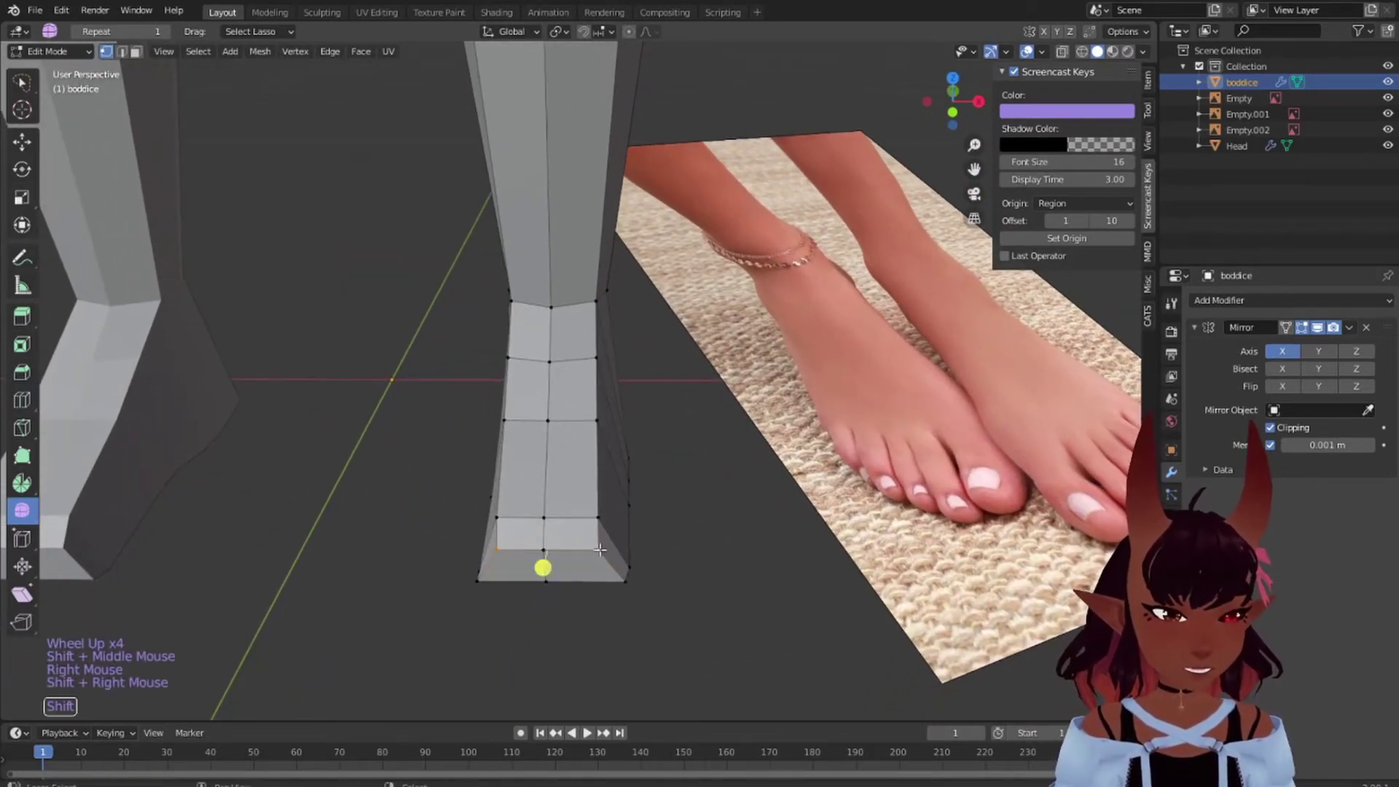
key("g")
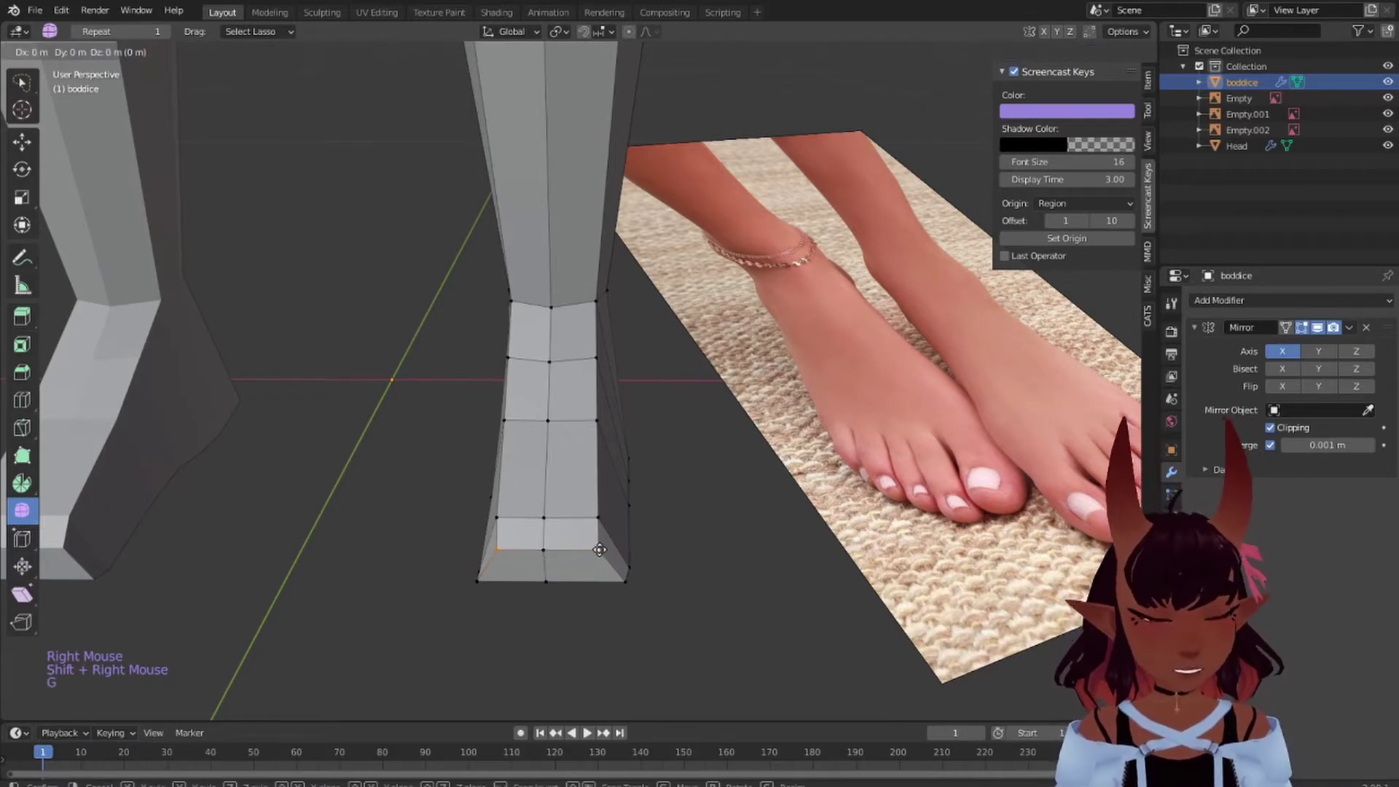
key("s")
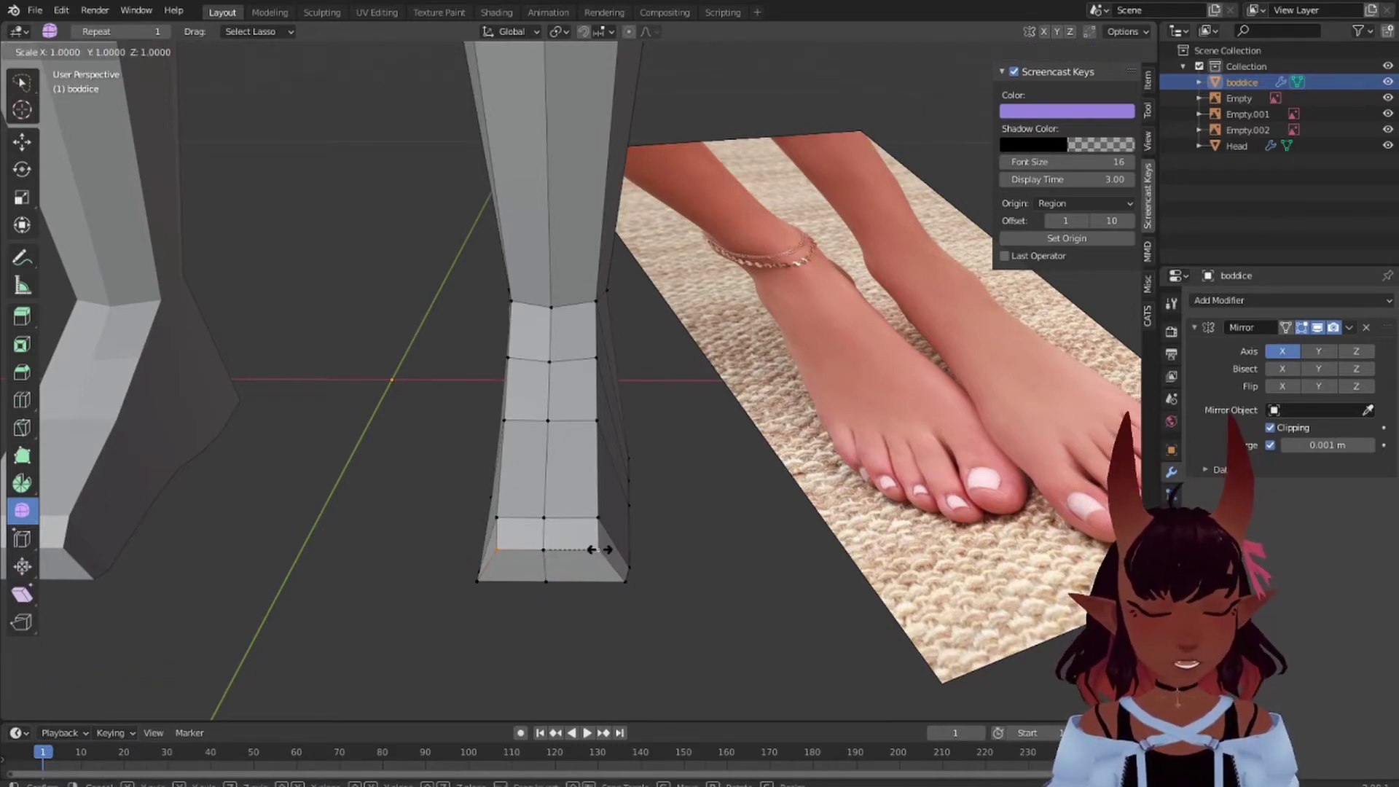
key("x")
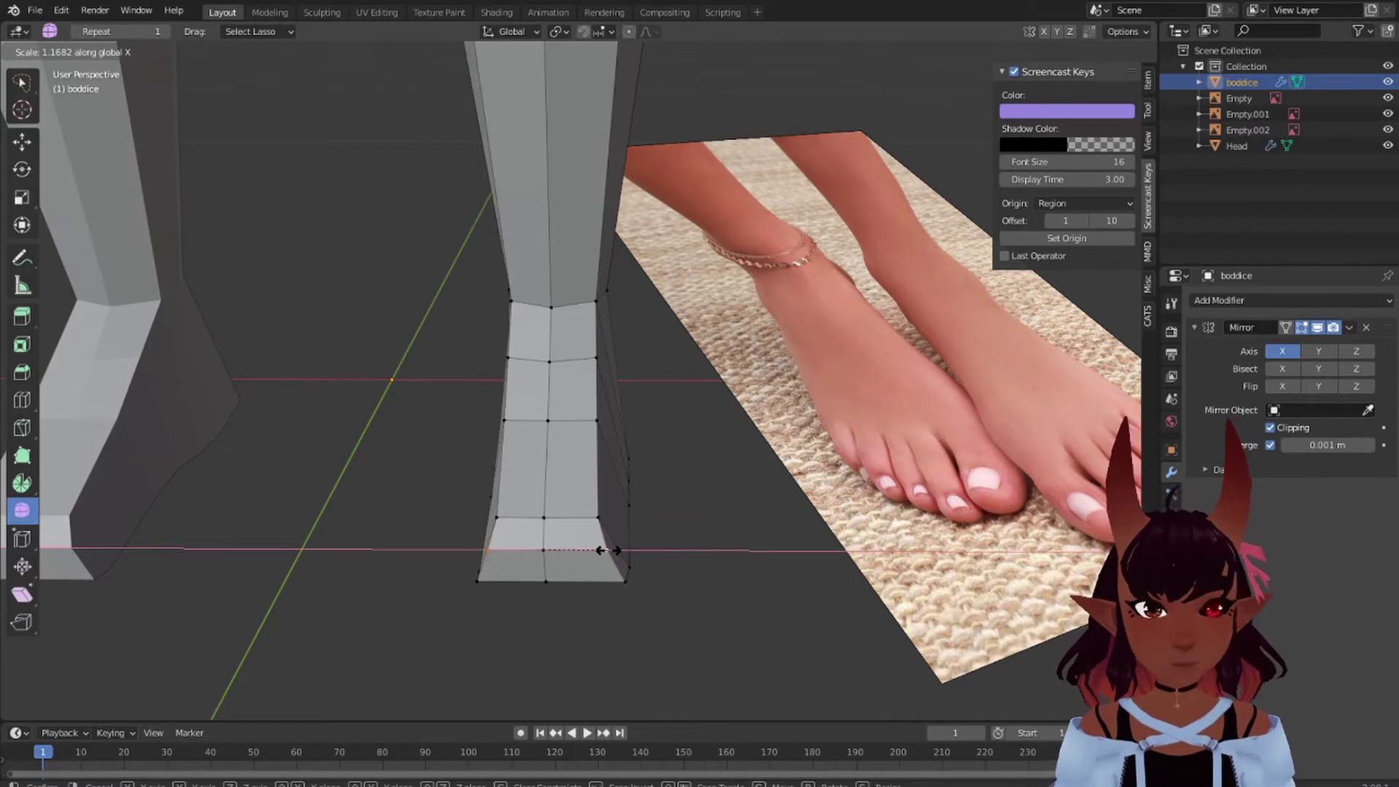
left_click(608, 550)
middle_click_drag(543, 562, 547, 563)
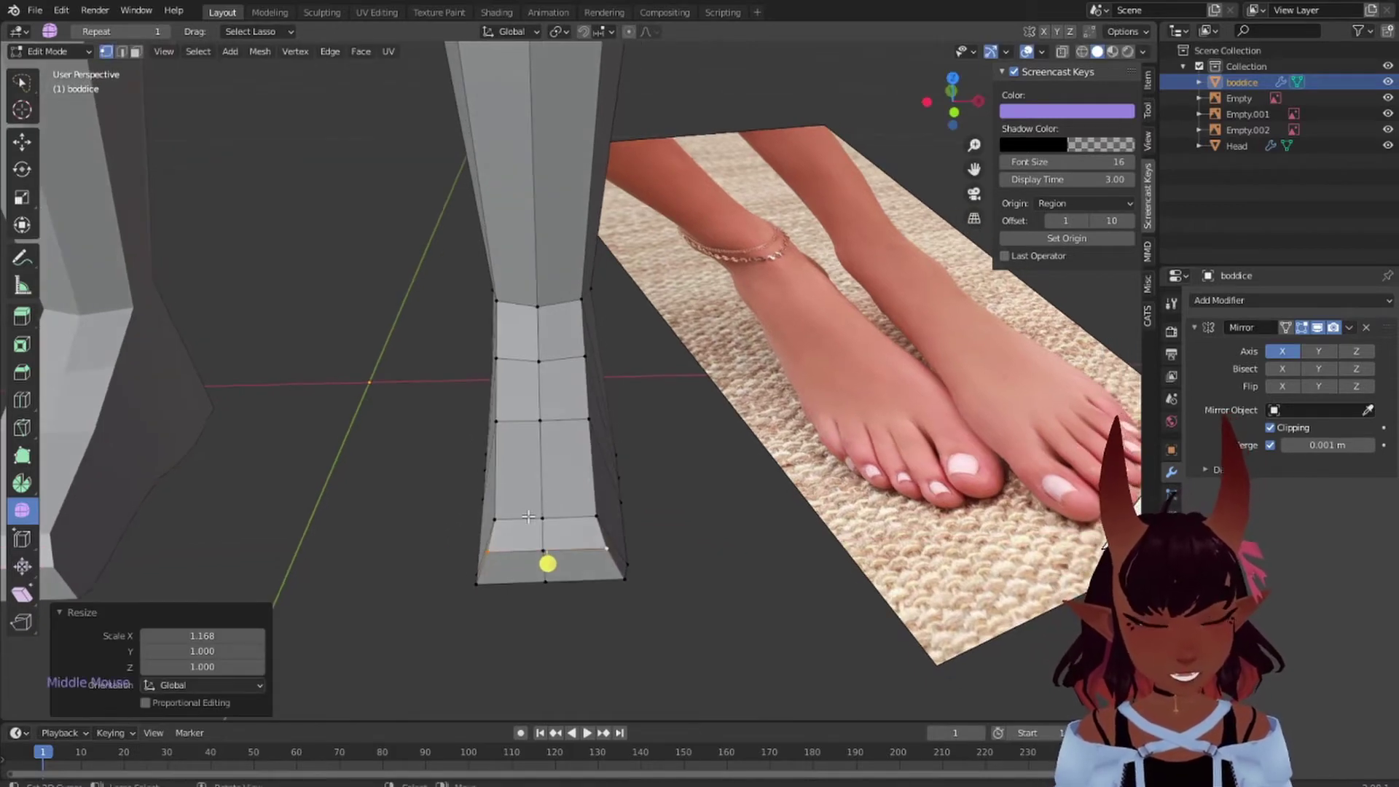
- Add one centered lengthwise loop cut along the inner half of the foot, on the big-toe side
scroll(554, 451, "down", 10)
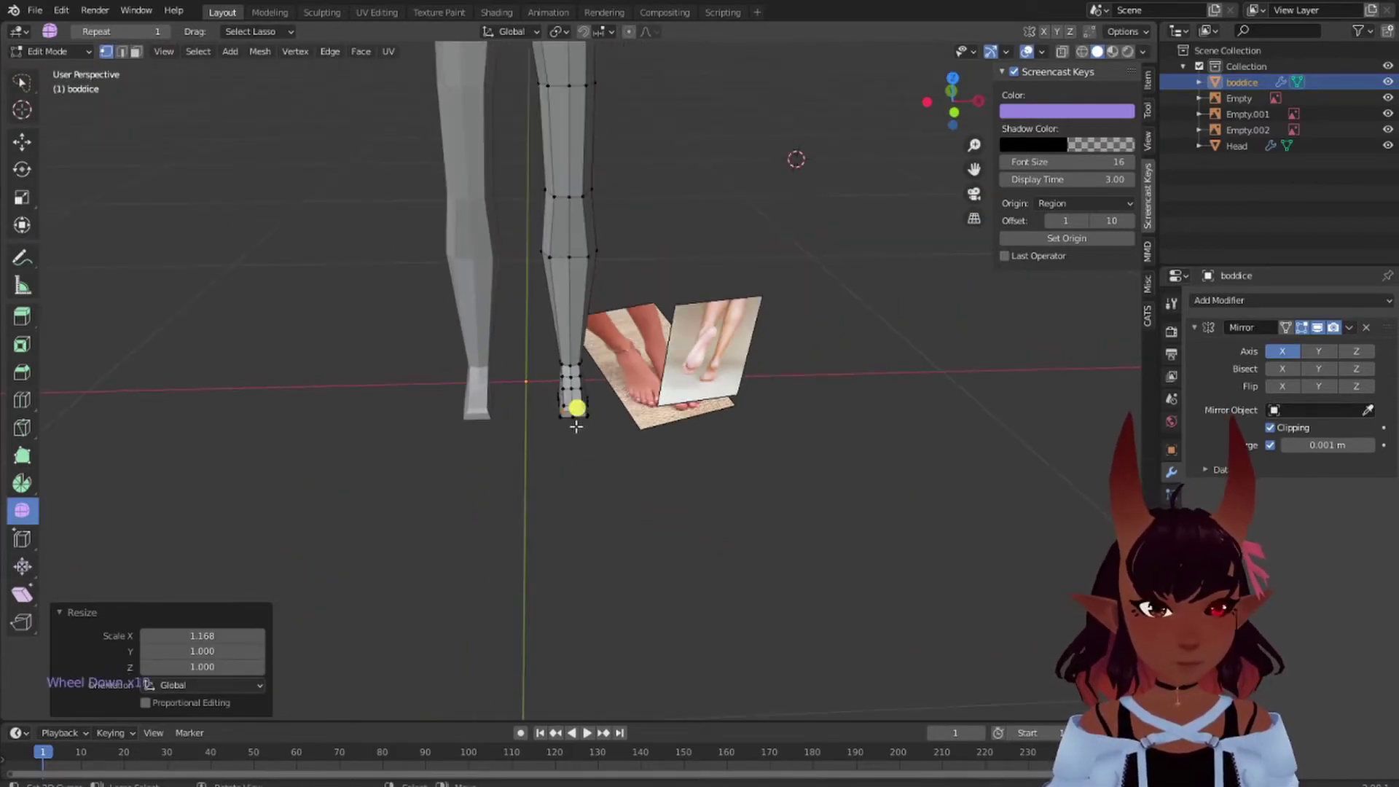
scroll(576, 379, "up", 4)
scroll(592, 267, "down", 1)
middle_click_drag(591, 267, 633, 408, "shift")
scroll(656, 444, "up", 5)
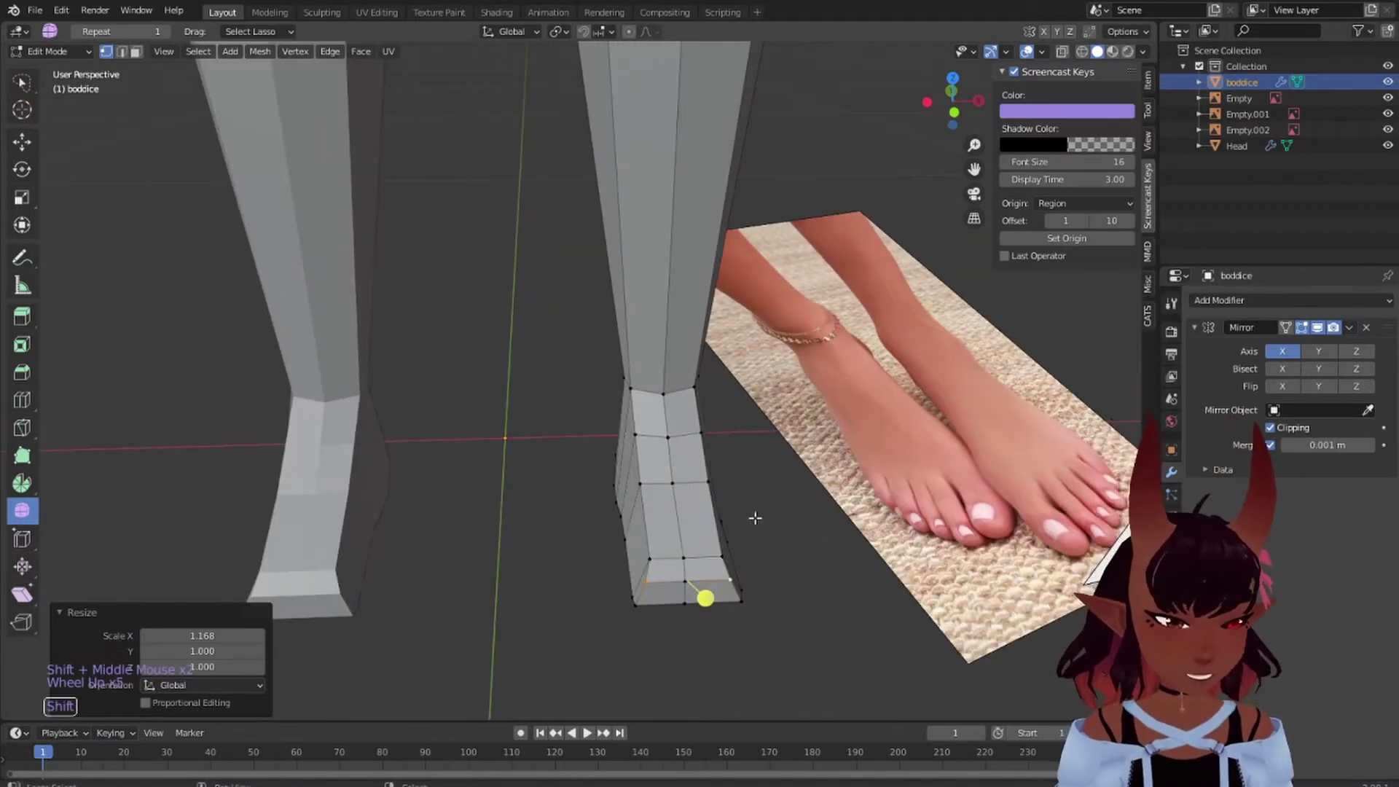
middle_click_drag(750, 522, 558, 474, "shift")
scroll(680, 490, "up", 4)
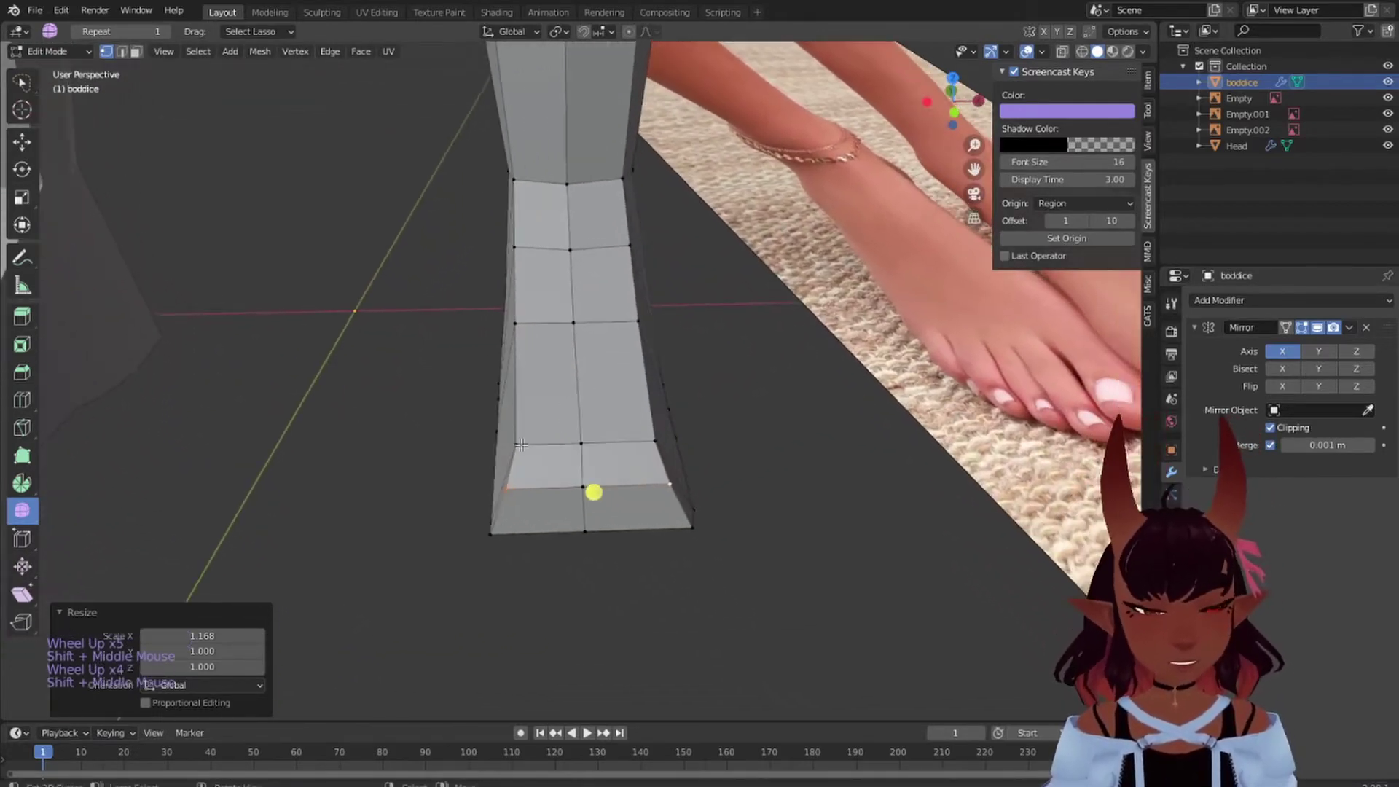
key("ctrl+r")
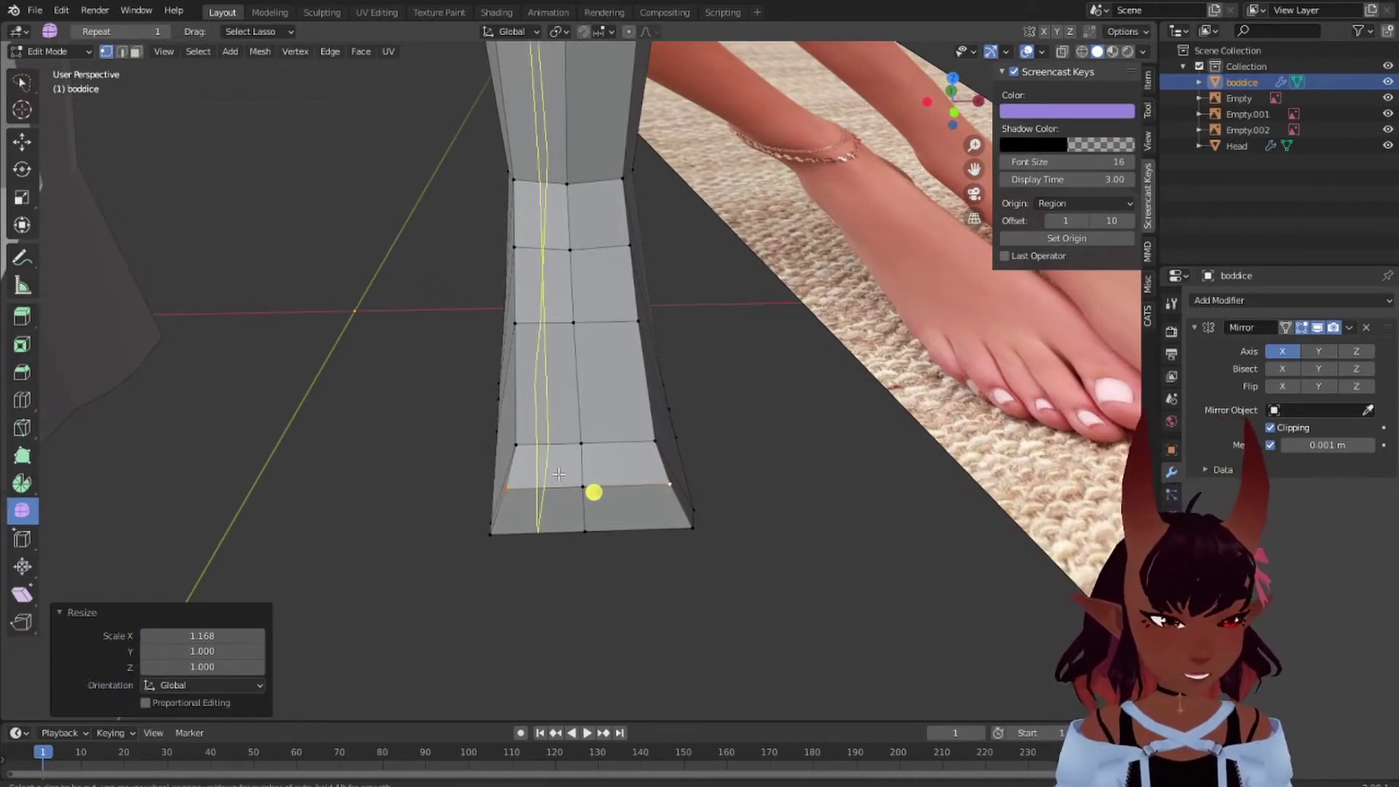
left_click(558, 474)
right_click(573, 402)
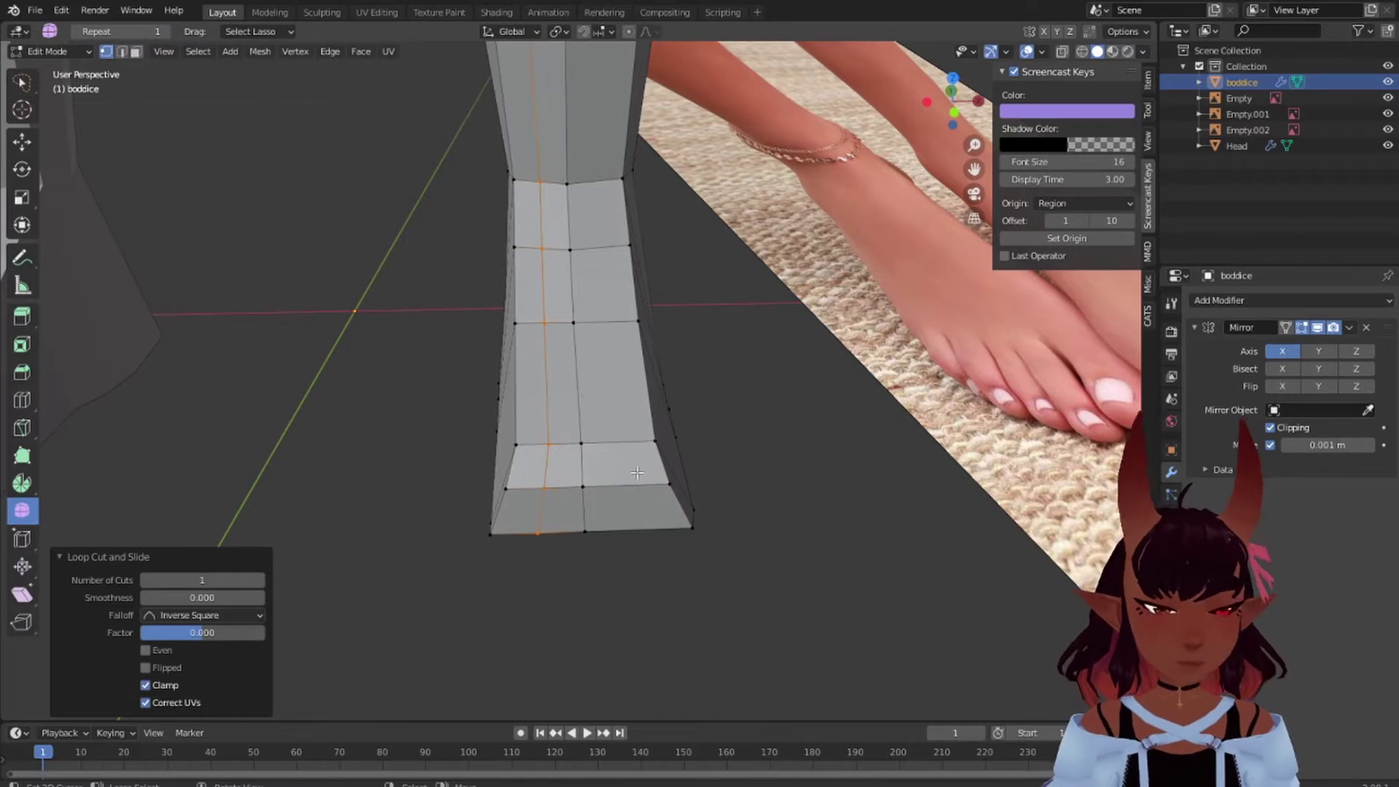
- Add two evenly spaced lengthwise loop cuts along the outer half of the foot and clear the selection
key("ctrl+r")
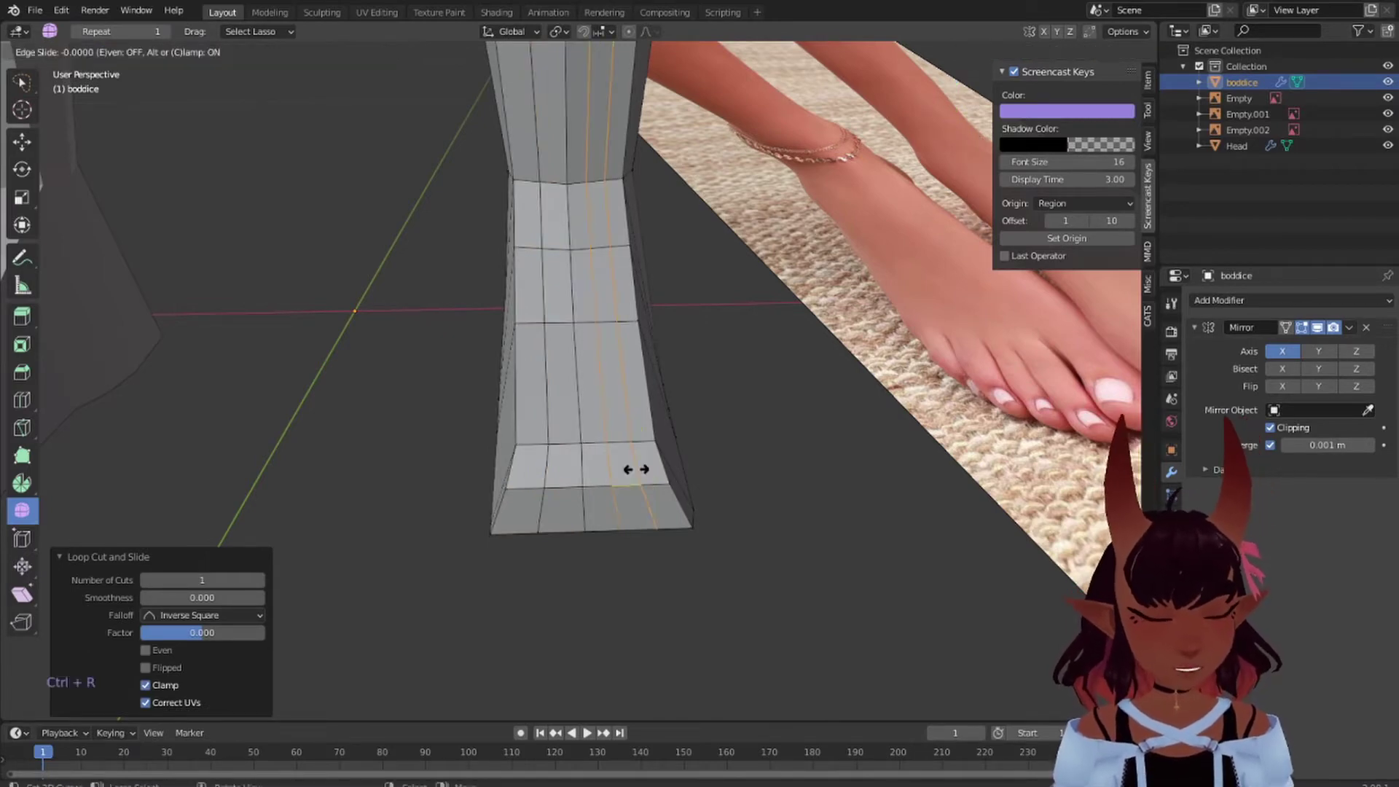
scroll(672, 359, "down", 5)
key("a")
key("a")
key("a")
scroll(675, 244, "down", 5)
middle_click_drag(674, 244, 547, 422, "shift")
scroll(616, 513, "down", 5)
scroll(615, 510, "up", 5)
scroll(544, 423, "up", 2)
middle_click_drag(552, 480, 550, 266, "shift")
scroll(542, 431, "up", 9)
middle_click_drag(543, 431, 628, 392, "shift")
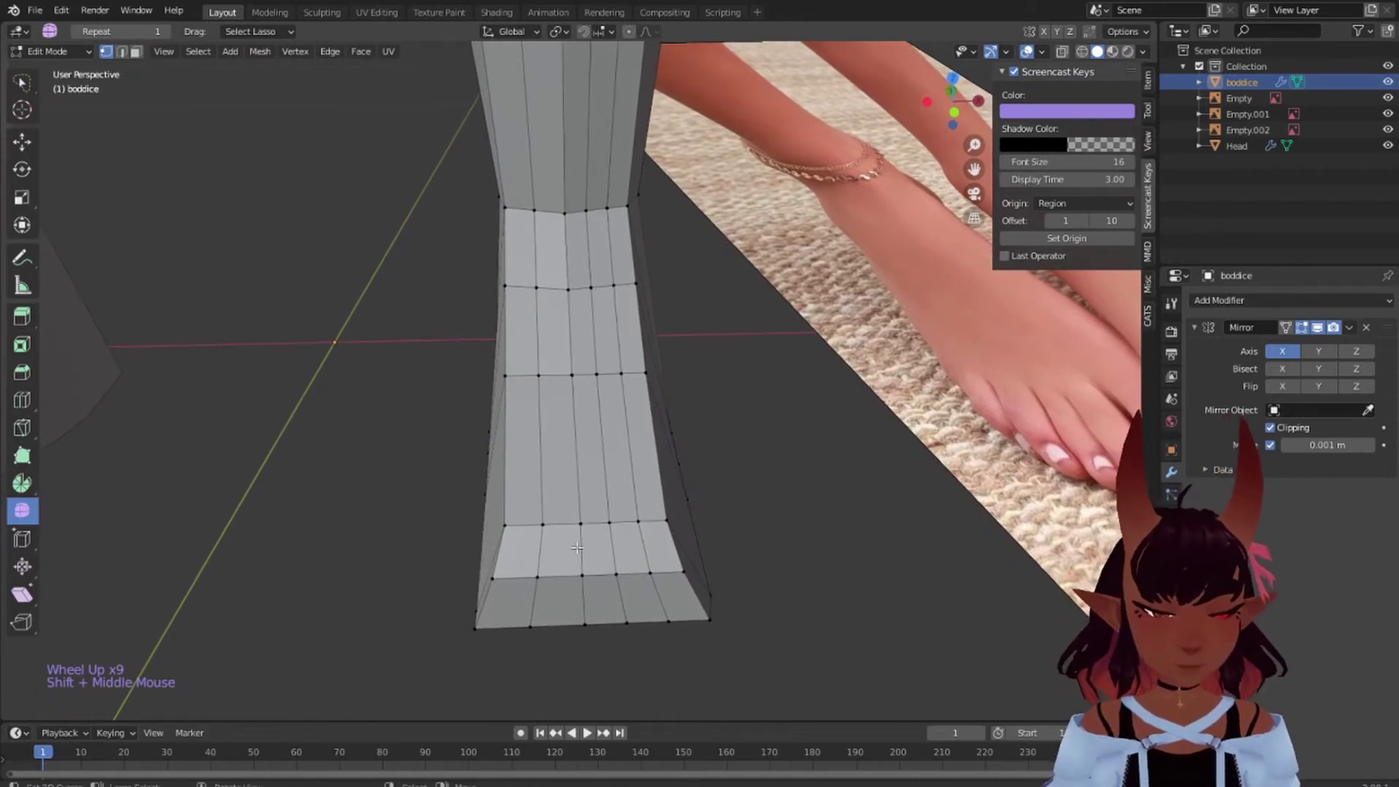
right_click(574, 445, "alt")
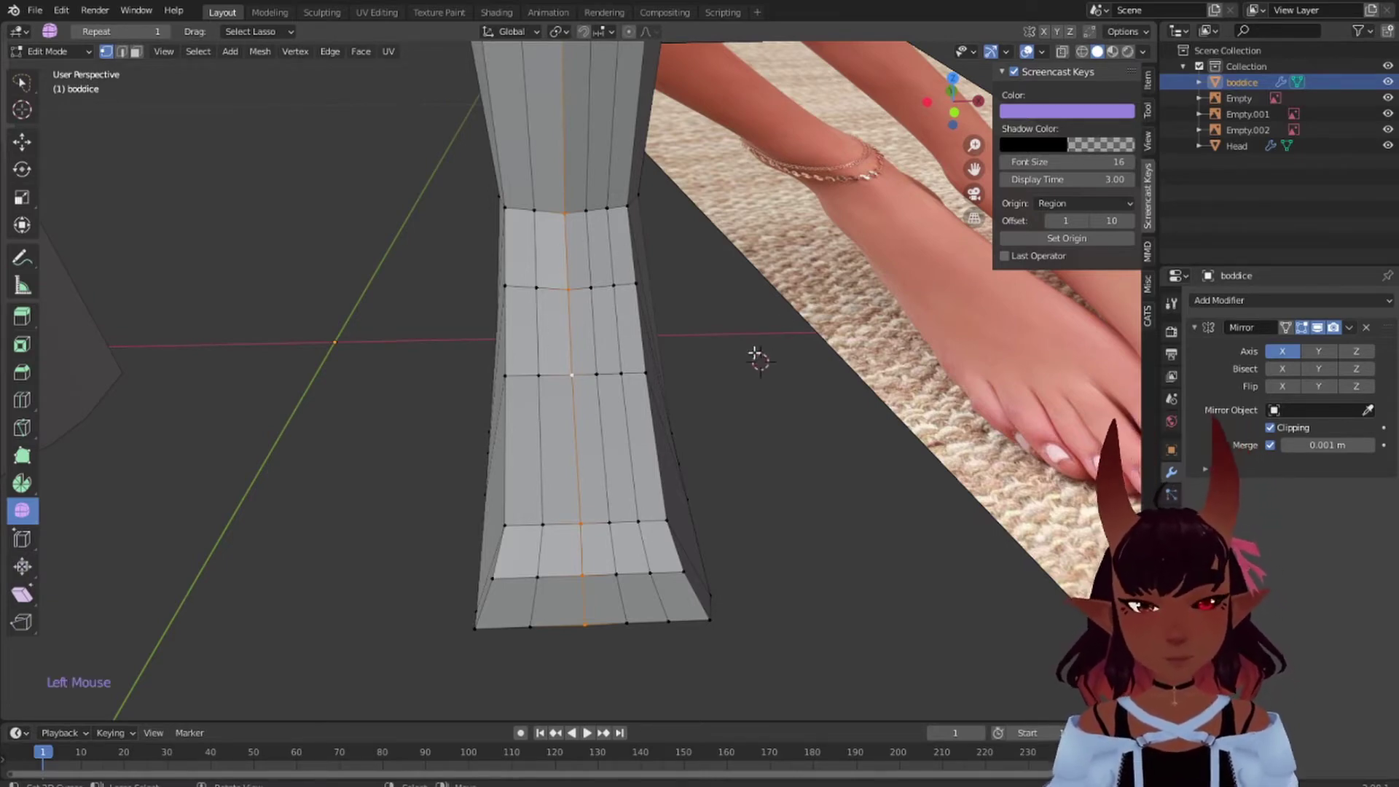
scroll(756, 354, "down", 4)
key("a")
key("a")
key("a")
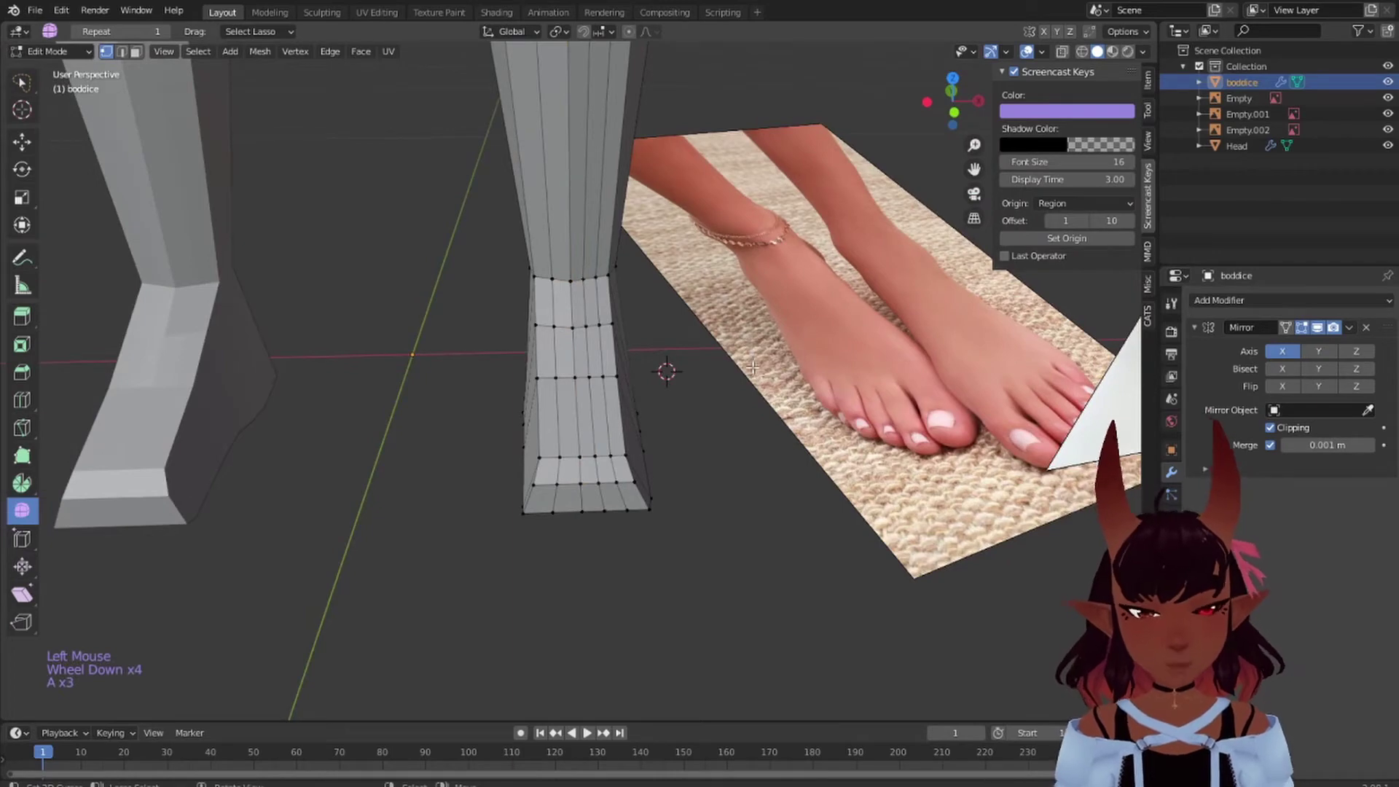
- Slide the middle vertex of the first cross loop ahead of the ankle toward the ankle by a factor of about 0.1
scroll(753, 368, "down", 2)
middle_click_drag(774, 343, 966, 291)
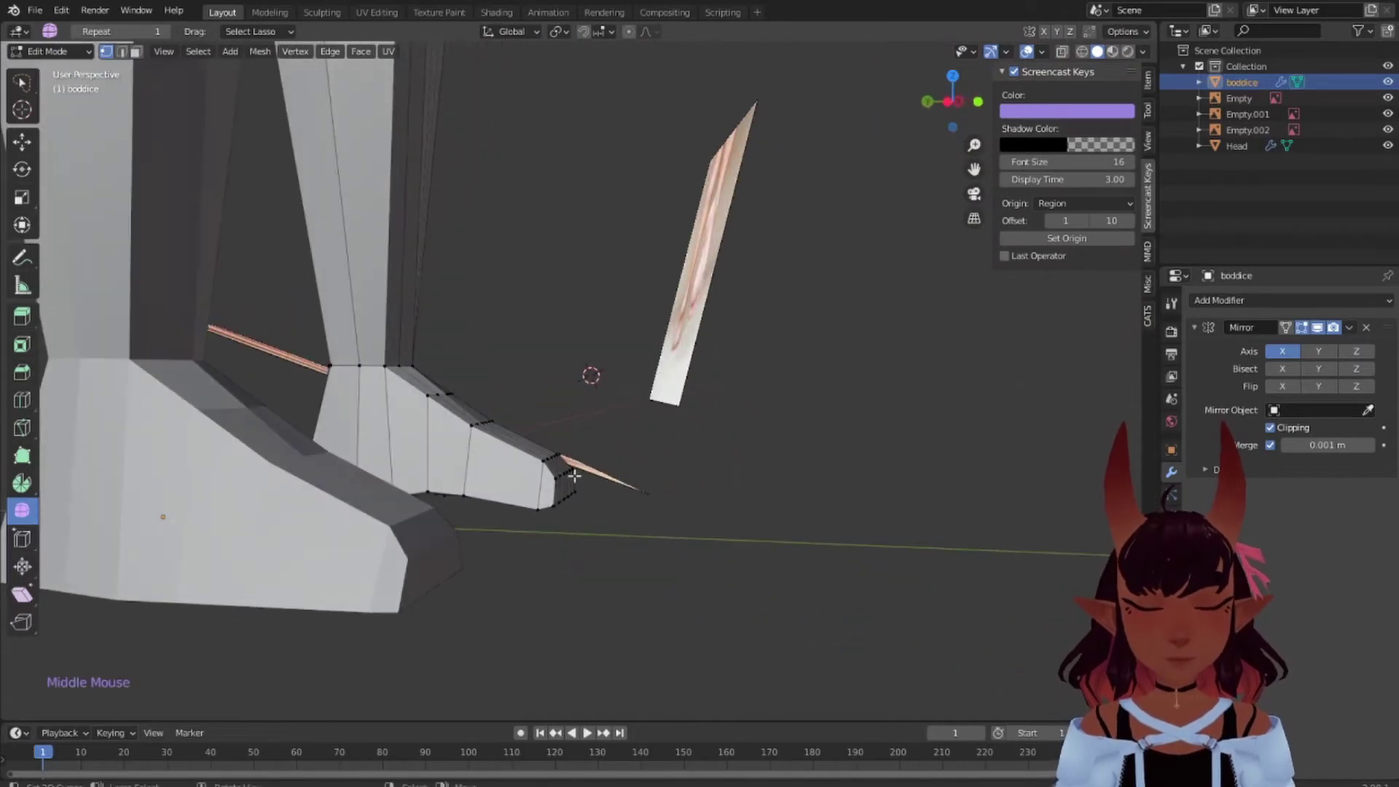
scroll(574, 475, "up", 3)
middle_click_drag(499, 297, 342, 448)
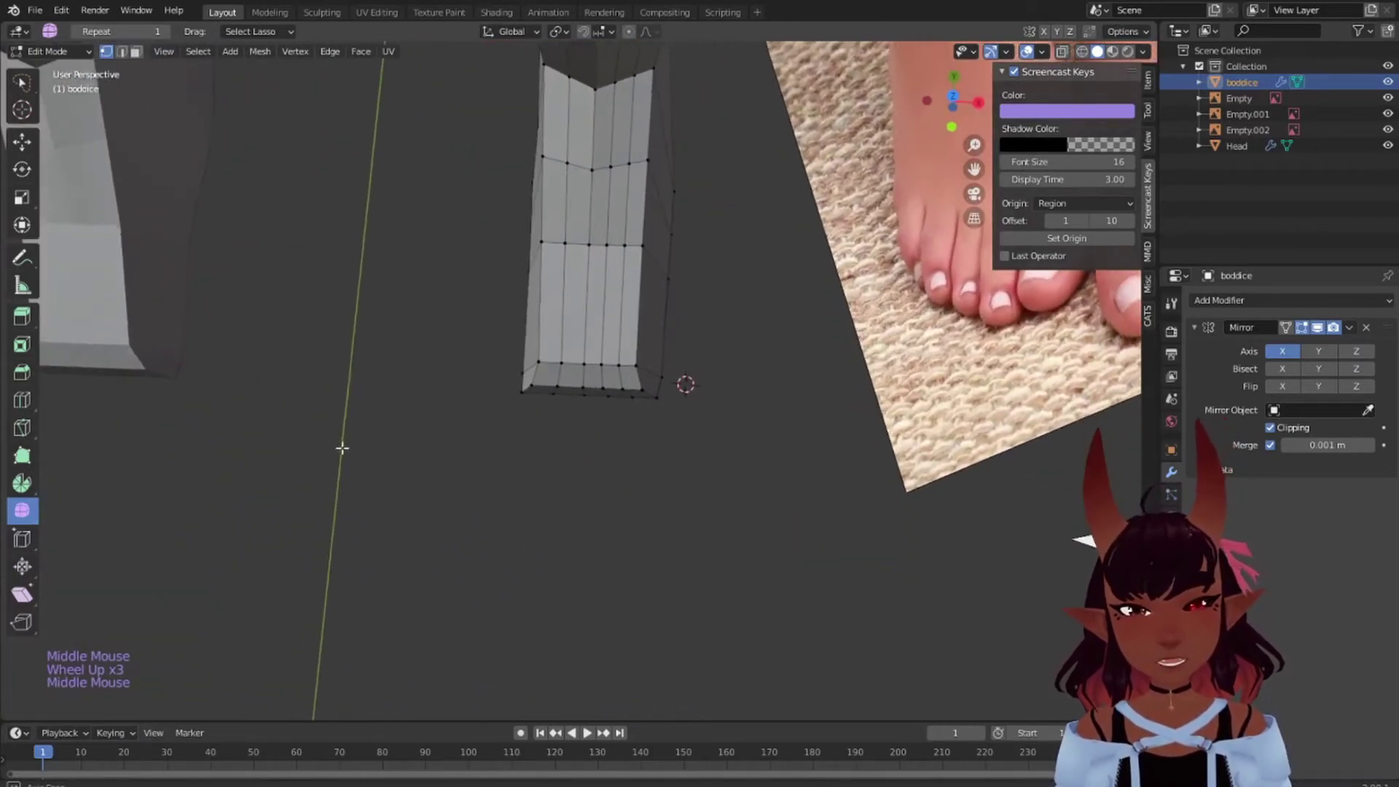
scroll(342, 448, "up", 4)
middle_click_drag(517, 72, 525, 257, "shift")
right_click(525, 256)
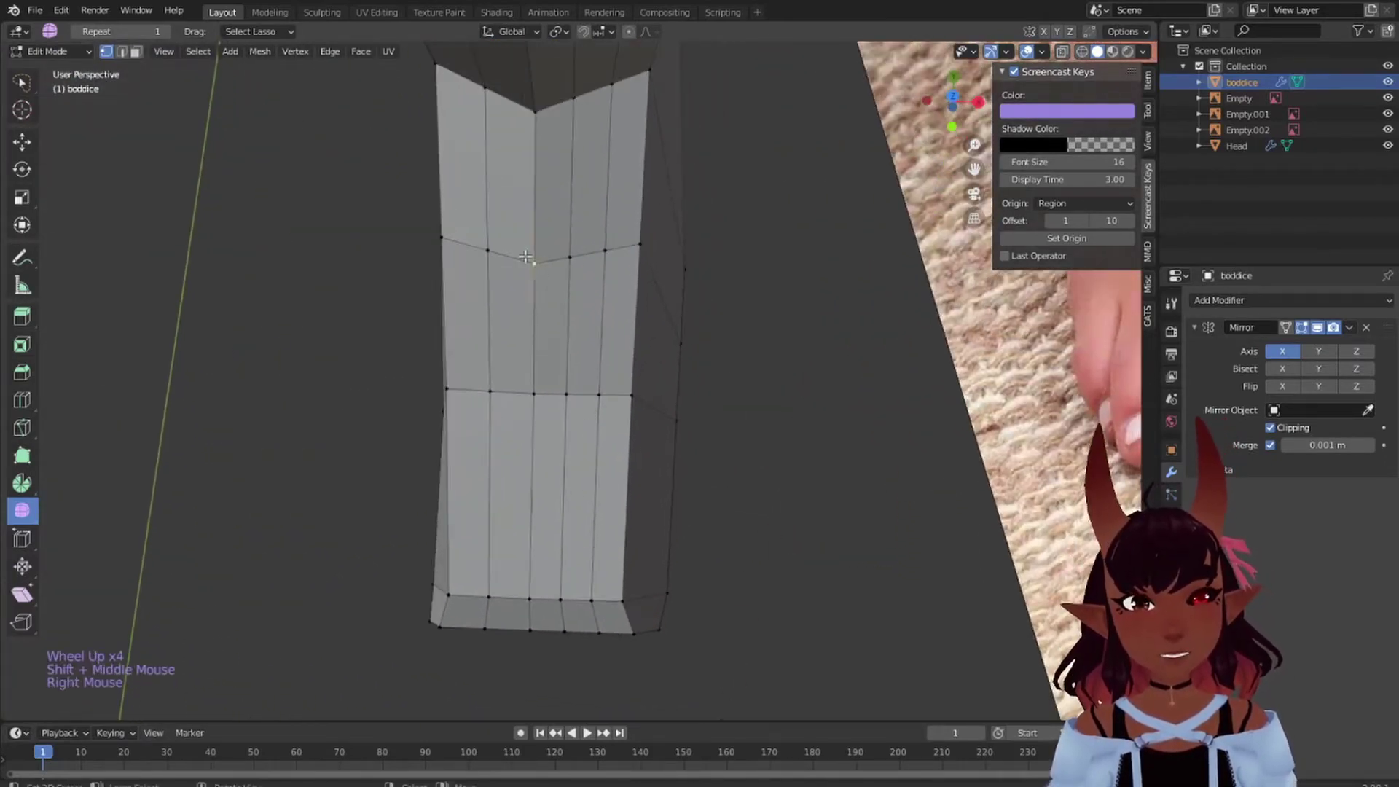
key("g")
key("g")
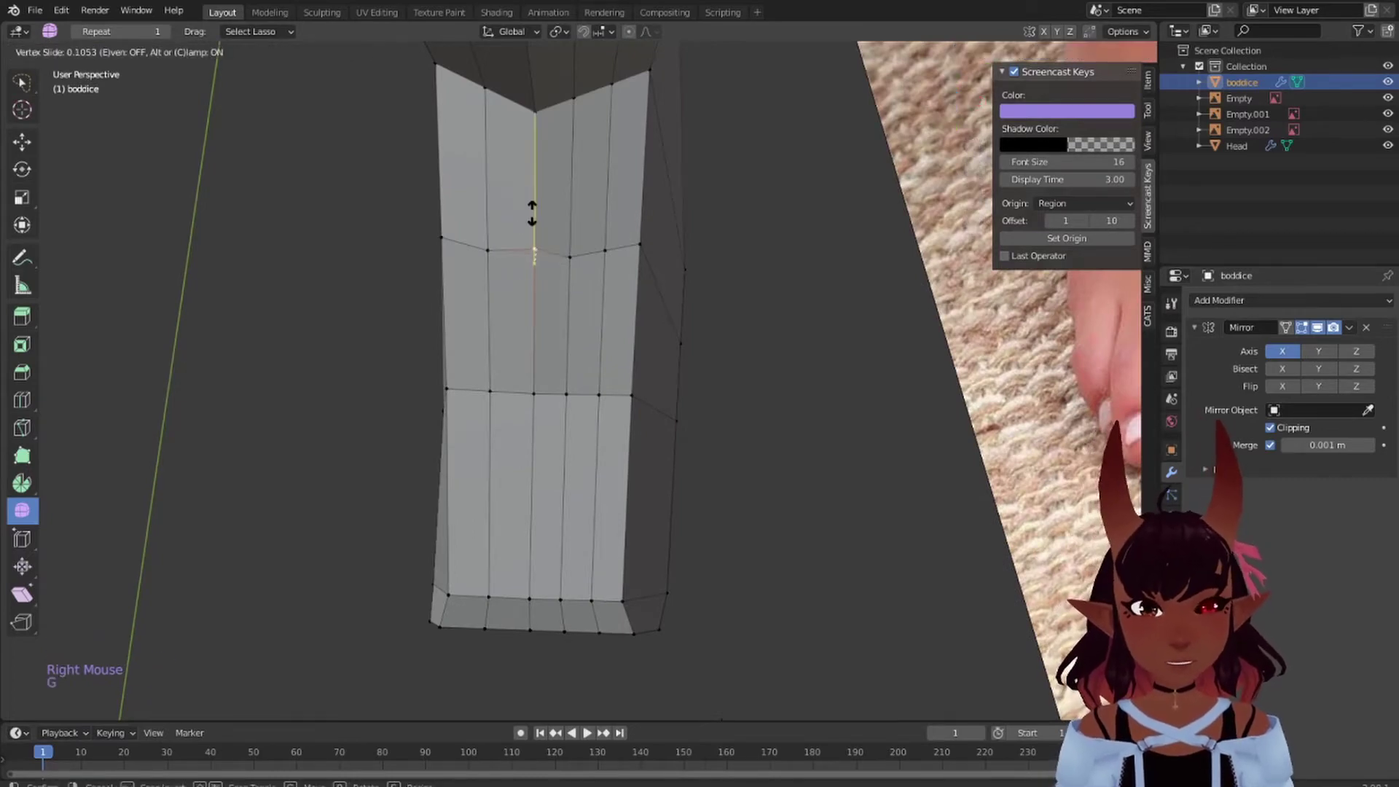
left_click(532, 217)
- Slide the neighboring vertex on the outer side of that cross loop toward the ankle by a factor of about 0.03
right_click(572, 253)
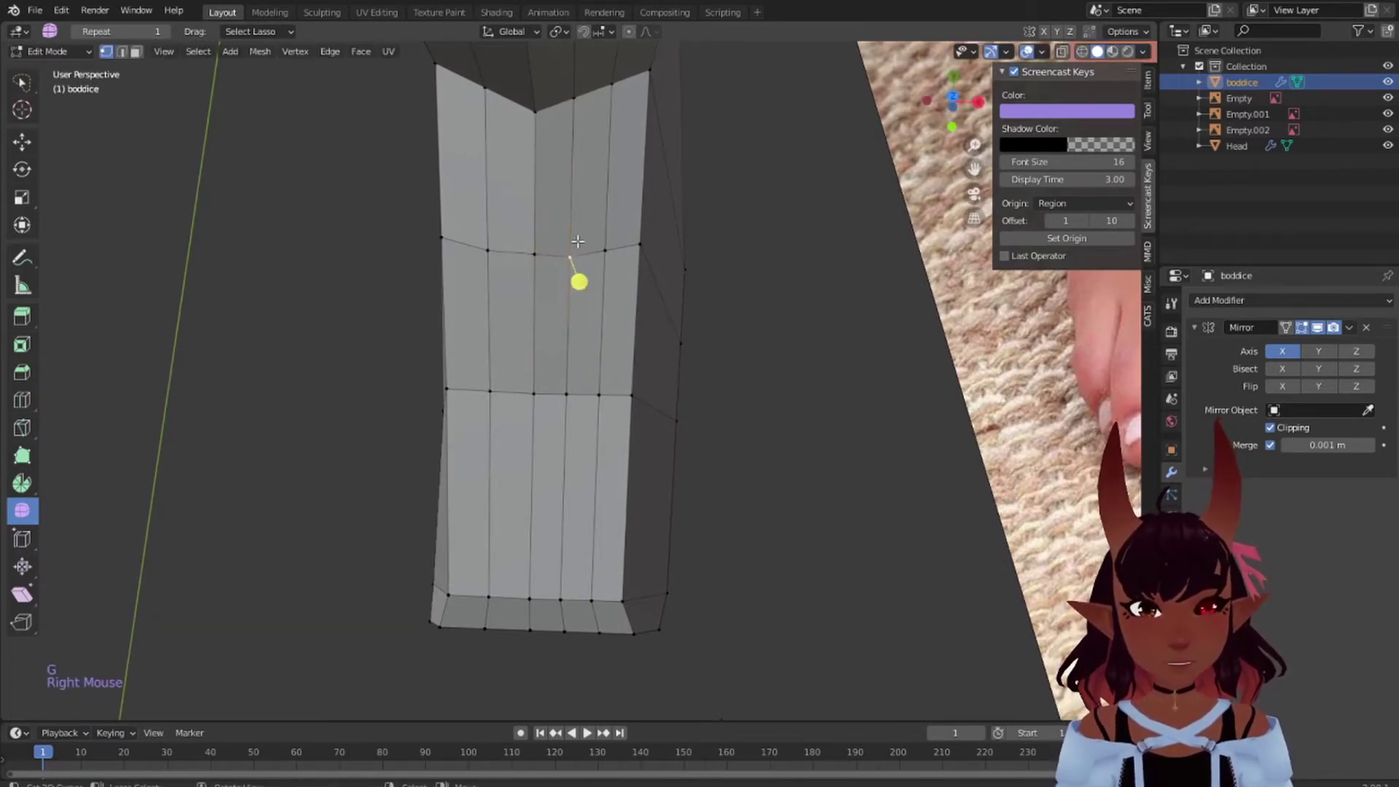
key("g")
key("g")
left_click(579, 237)
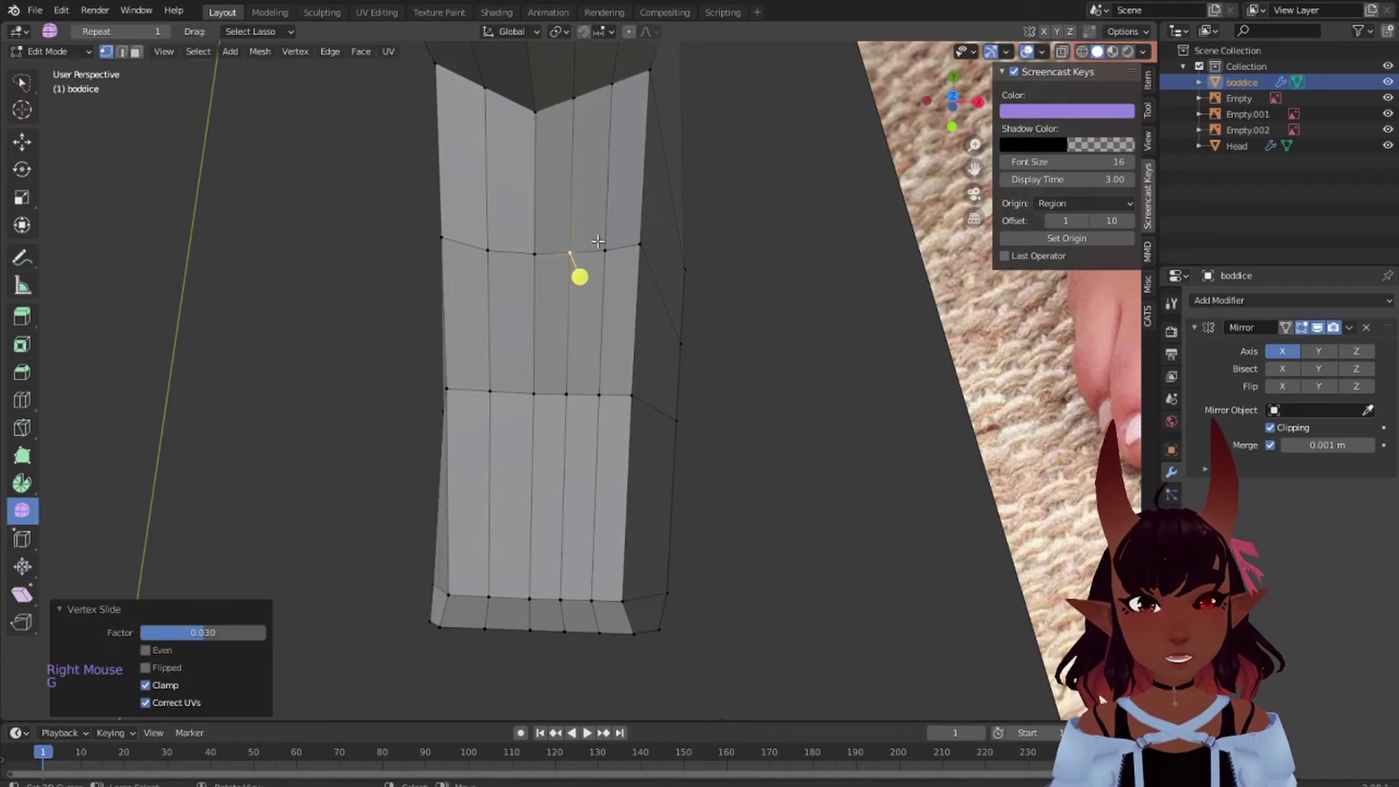
- Try a centered loop cut across the instep between the two cross loops ahead of the ankle, and undo it
key("ctrl+r")
left_click(563, 343)
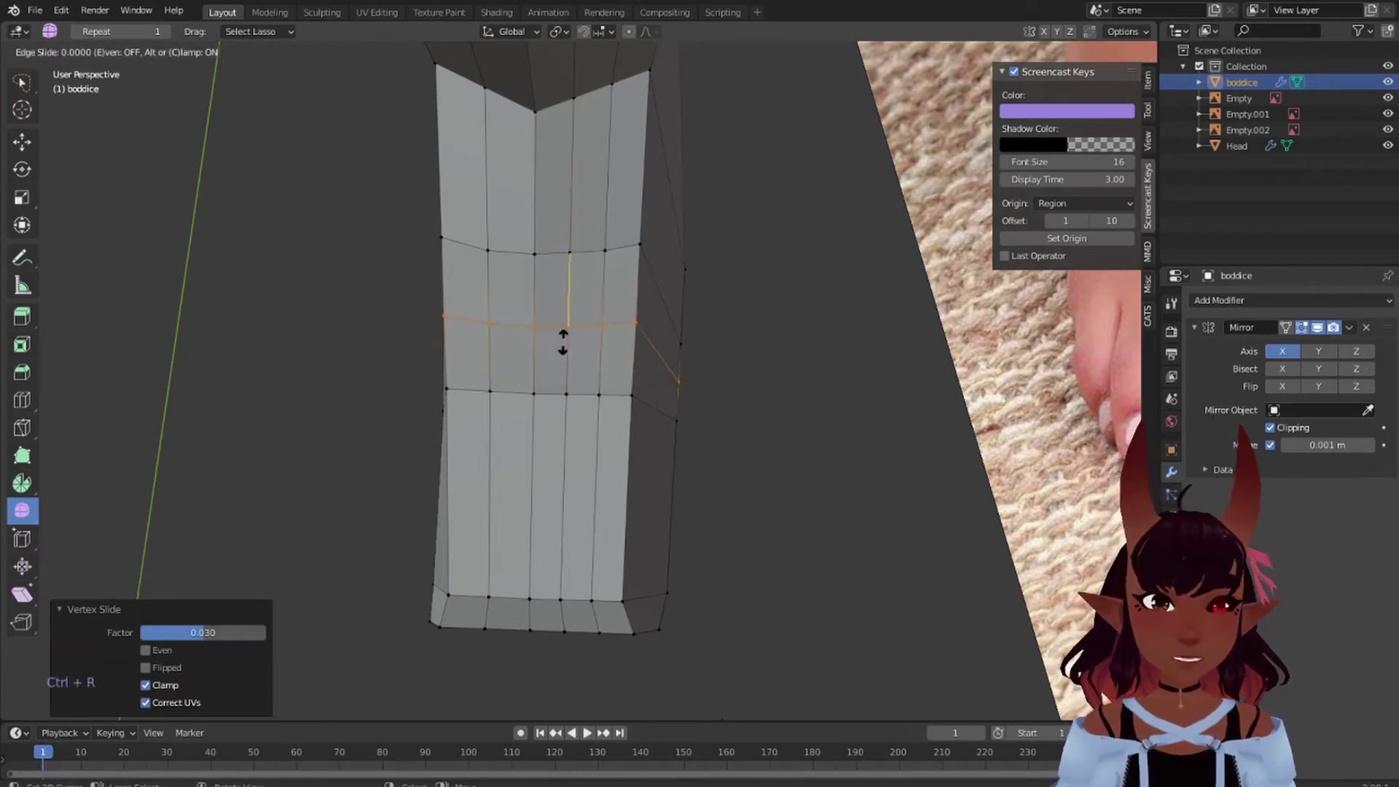
left_click(564, 342)
scroll(700, 265, "down", 4)
key("a")
key("a")
key("a")
middle_click_drag(690, 294, 743, 299)
key("ctrl+z")
key("ctrl+z")
key("ctrl+z")
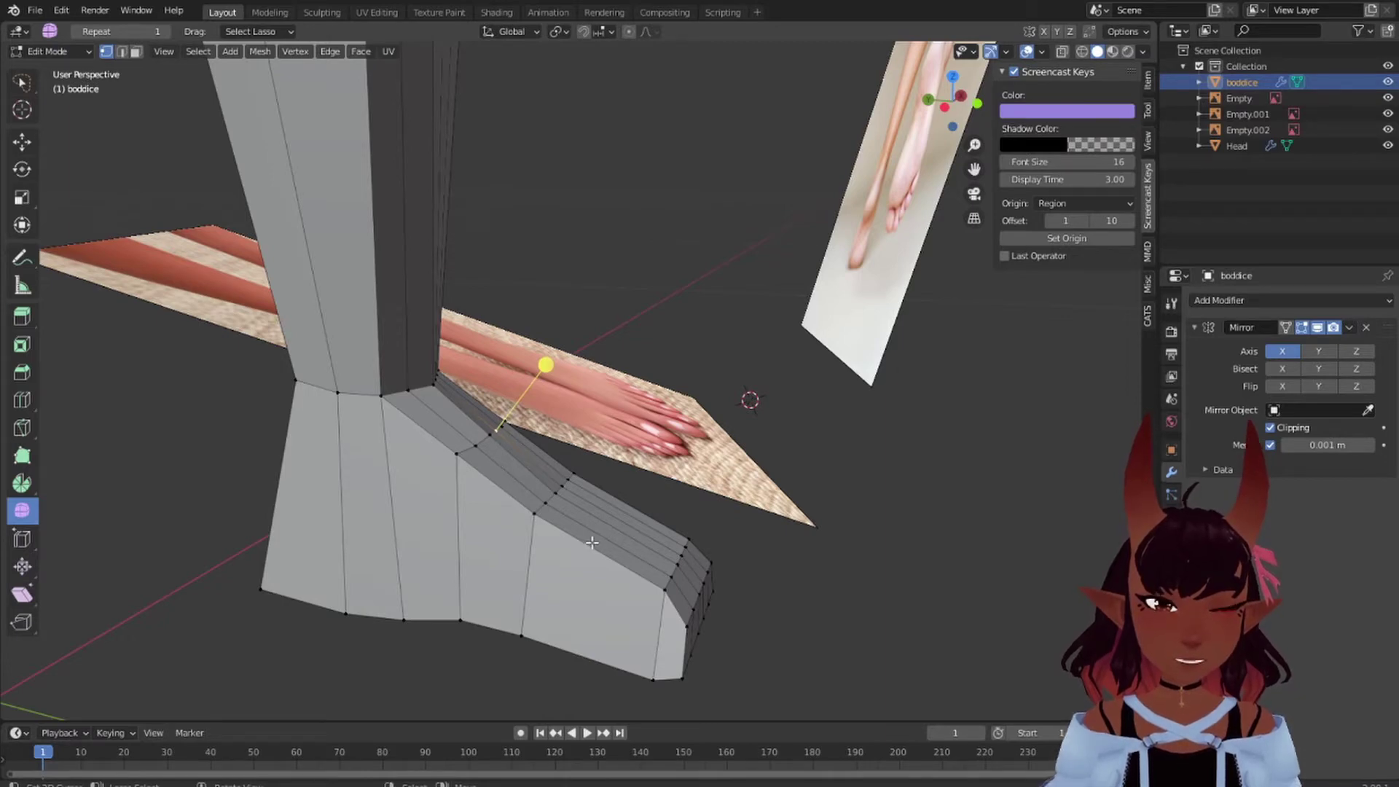
- Add a centered loop cut across the foot between the second cross loop ahead of the ankle and the toe end, and clear the selection
middle_click_drag(591, 540, 599, 590)
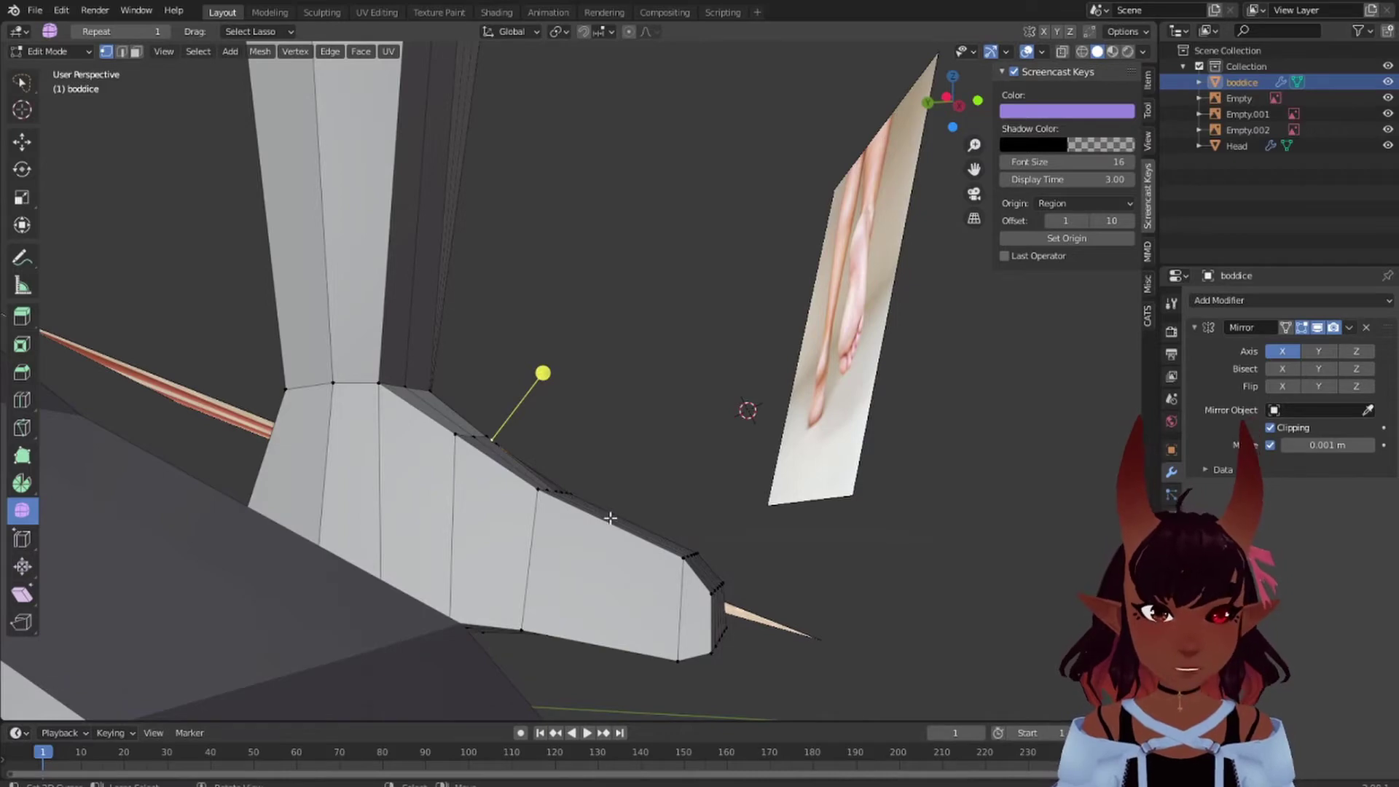
middle_click_drag(610, 516, 585, 541)
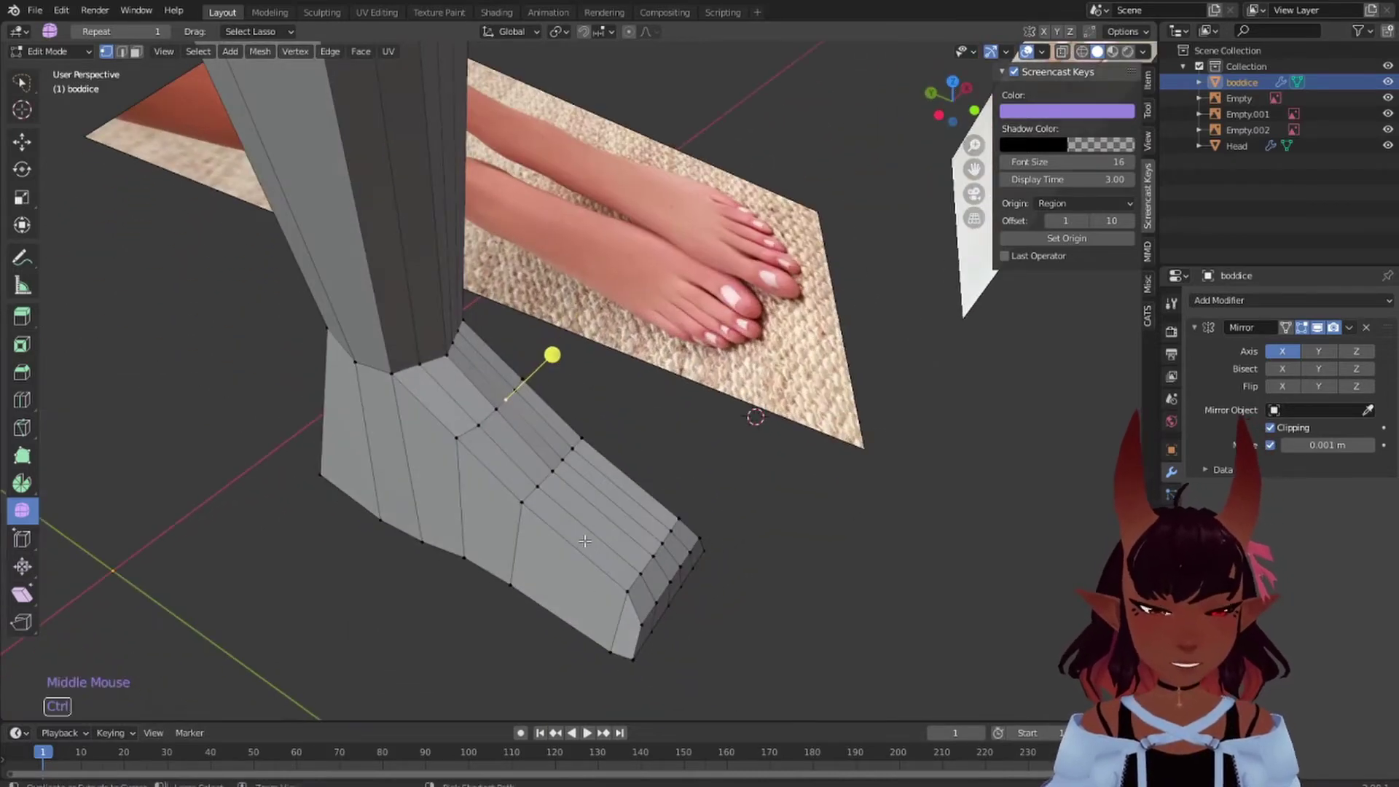
key("ctrl+r")
left_click(584, 540)
right_click(584, 540)
middle_click_drag(671, 553, 572, 556)
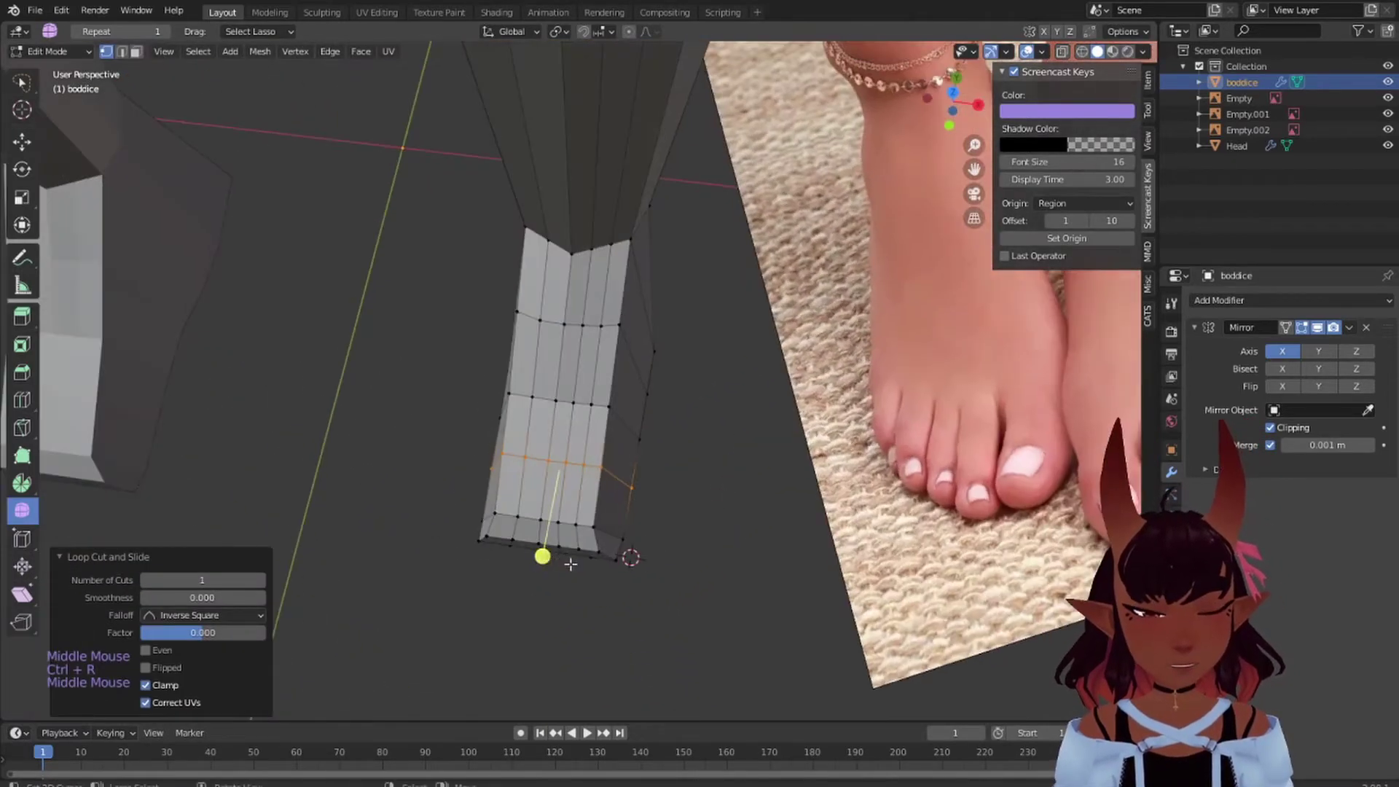
scroll(571, 556, "up", 3)
middle_click_drag(531, 606, 588, 510, "shift")
scroll(676, 461, "up", 3)
key("a")
key("a")
key("a")
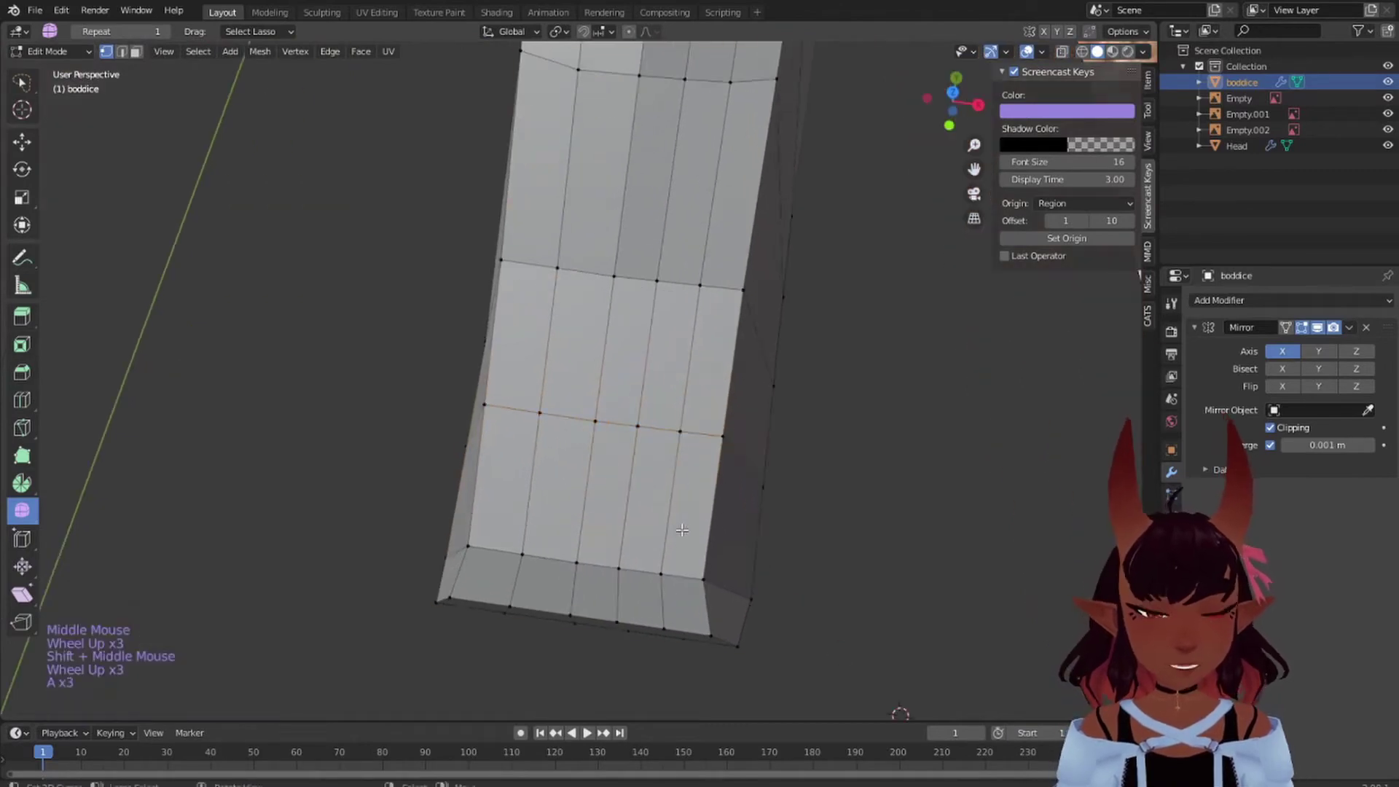
- Add another centered loop cut across the foot just behind the last one and clear the selection
middle_click_drag(682, 531, 722, 537)
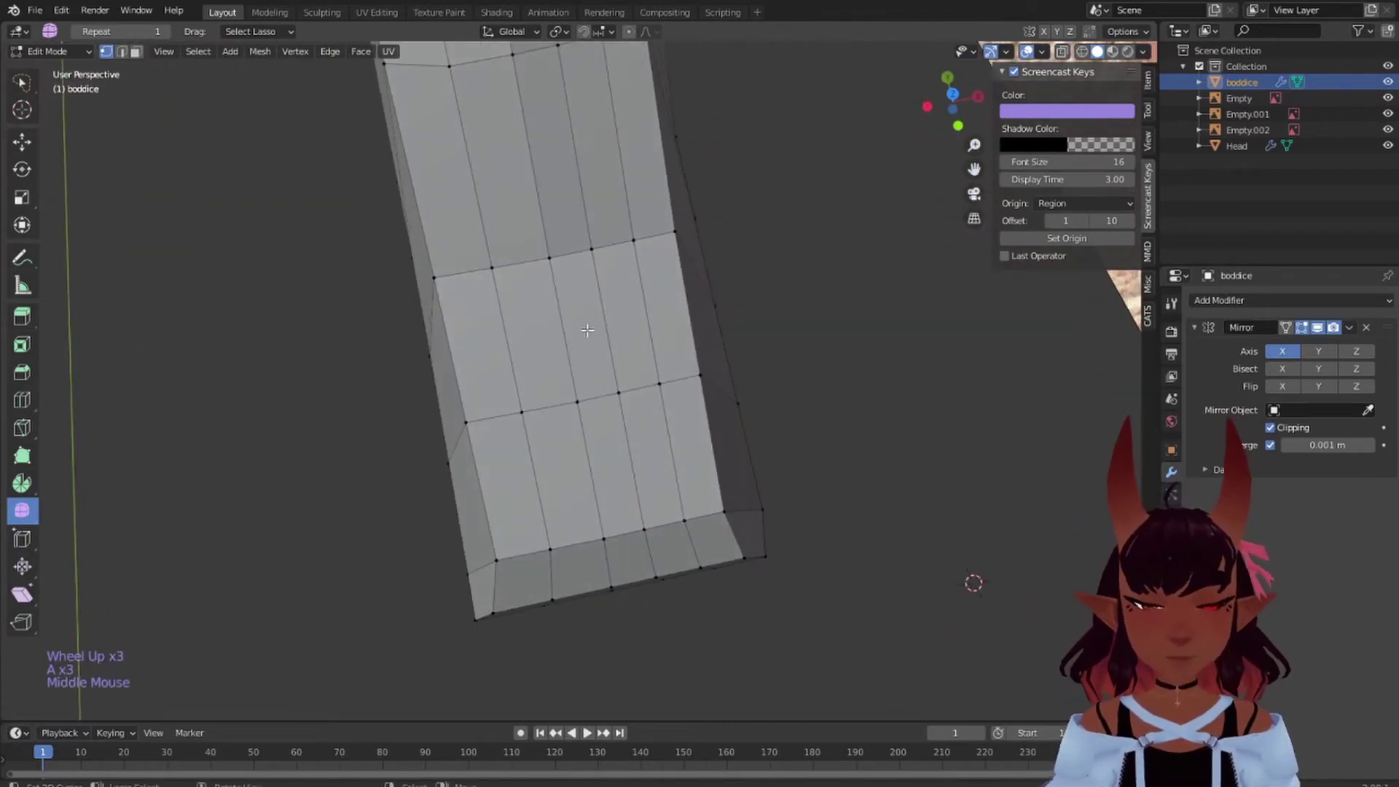
key("ctrl+r")
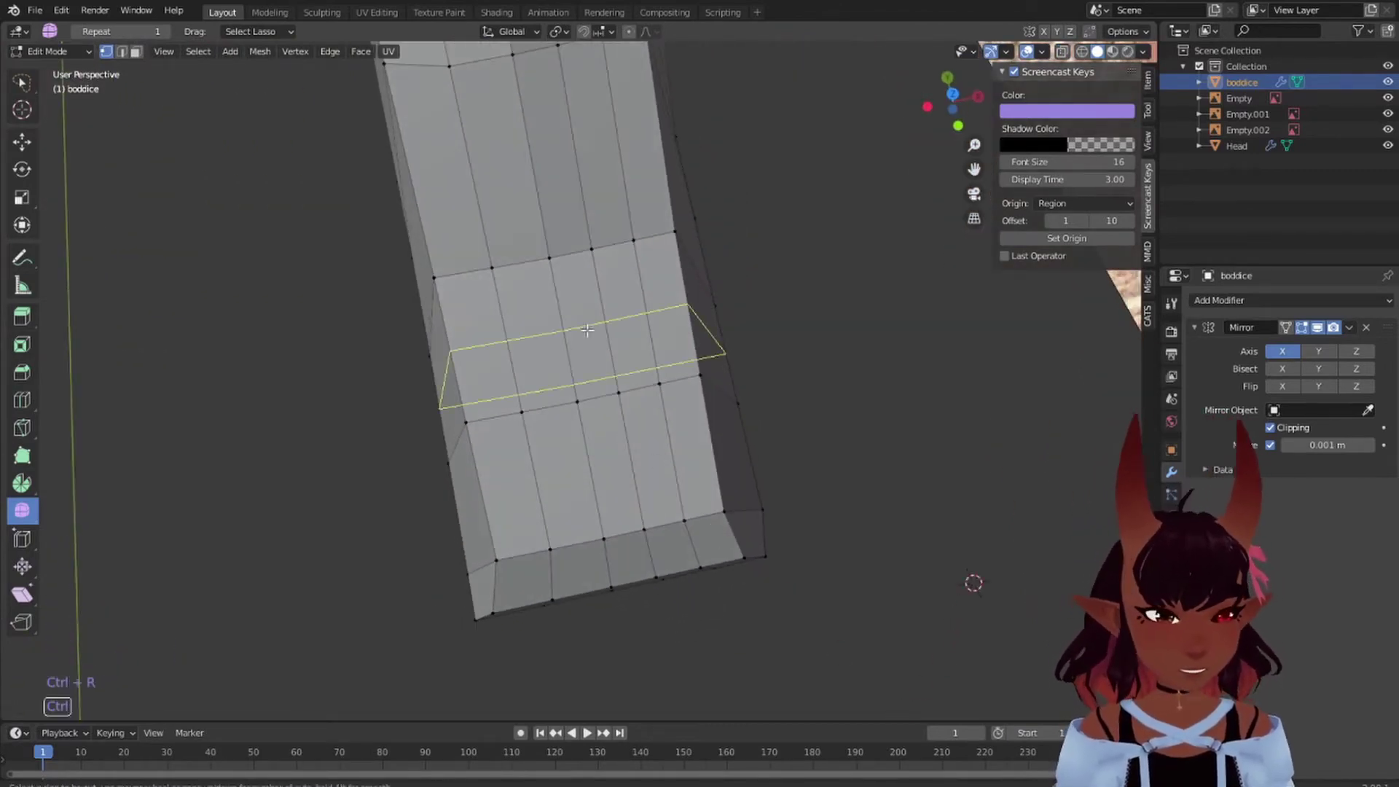
left_click(587, 330)
right_click(588, 330)
middle_click_drag(788, 339, 758, 347)
key("a")
key("a")
key("a")
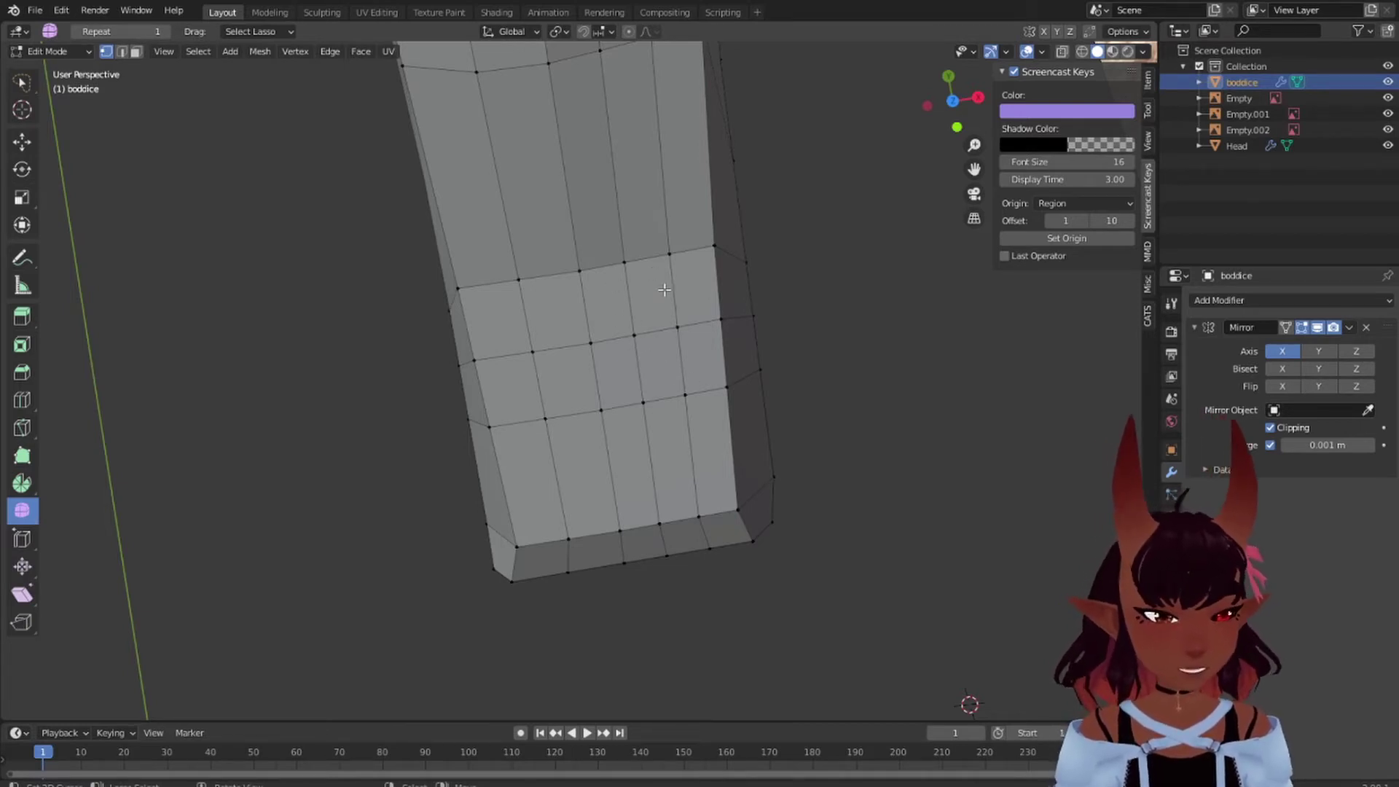
- Knife a diagonal edge from the second-outermost lengthwise line at the second cross loop to the outermost interior line one loop nearer the toes
key("k")
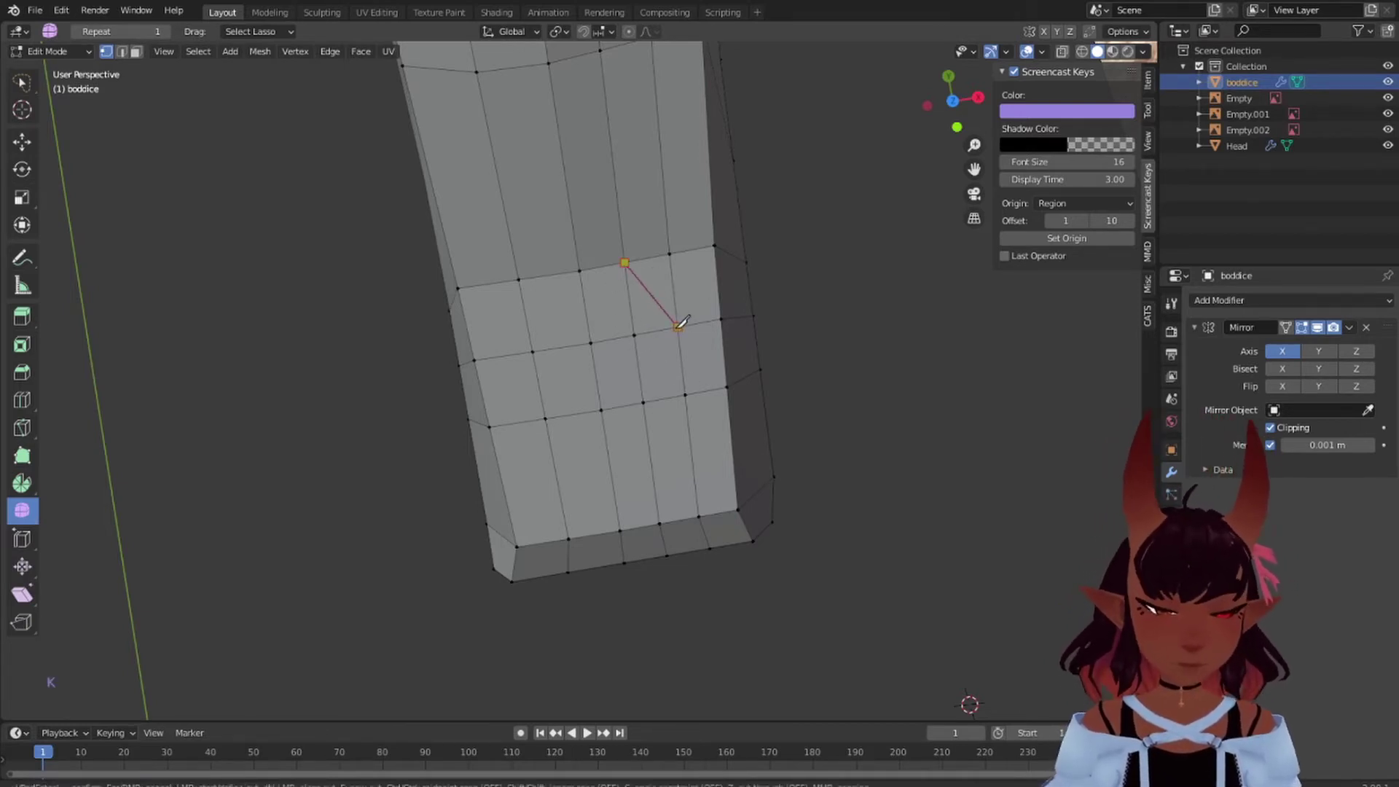
left_click(679, 324)
key("Return")
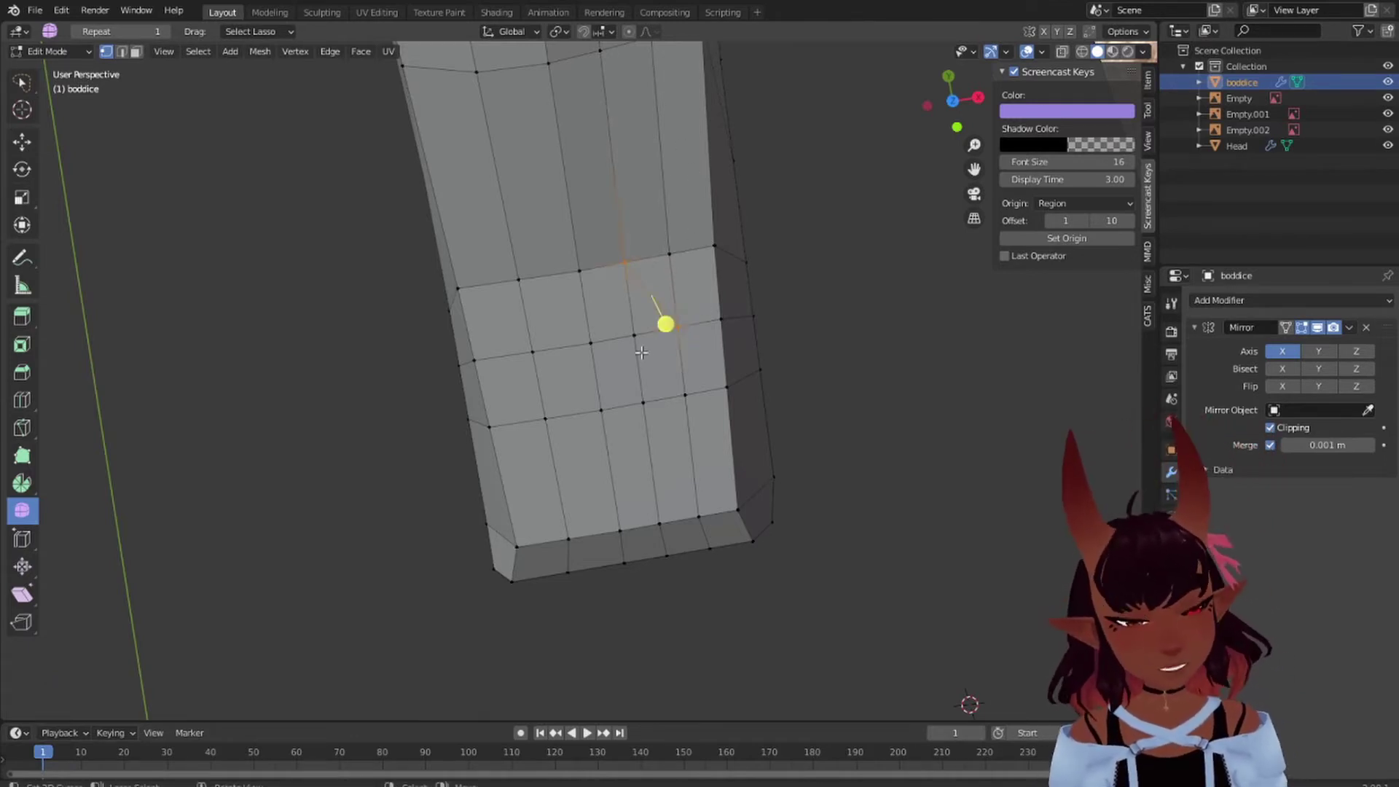
- Dissolve the outermost interior lengthwise edge loop from the diagonal cut back toward the ankle and clear the selection
scroll(646, 322, "down", 2)
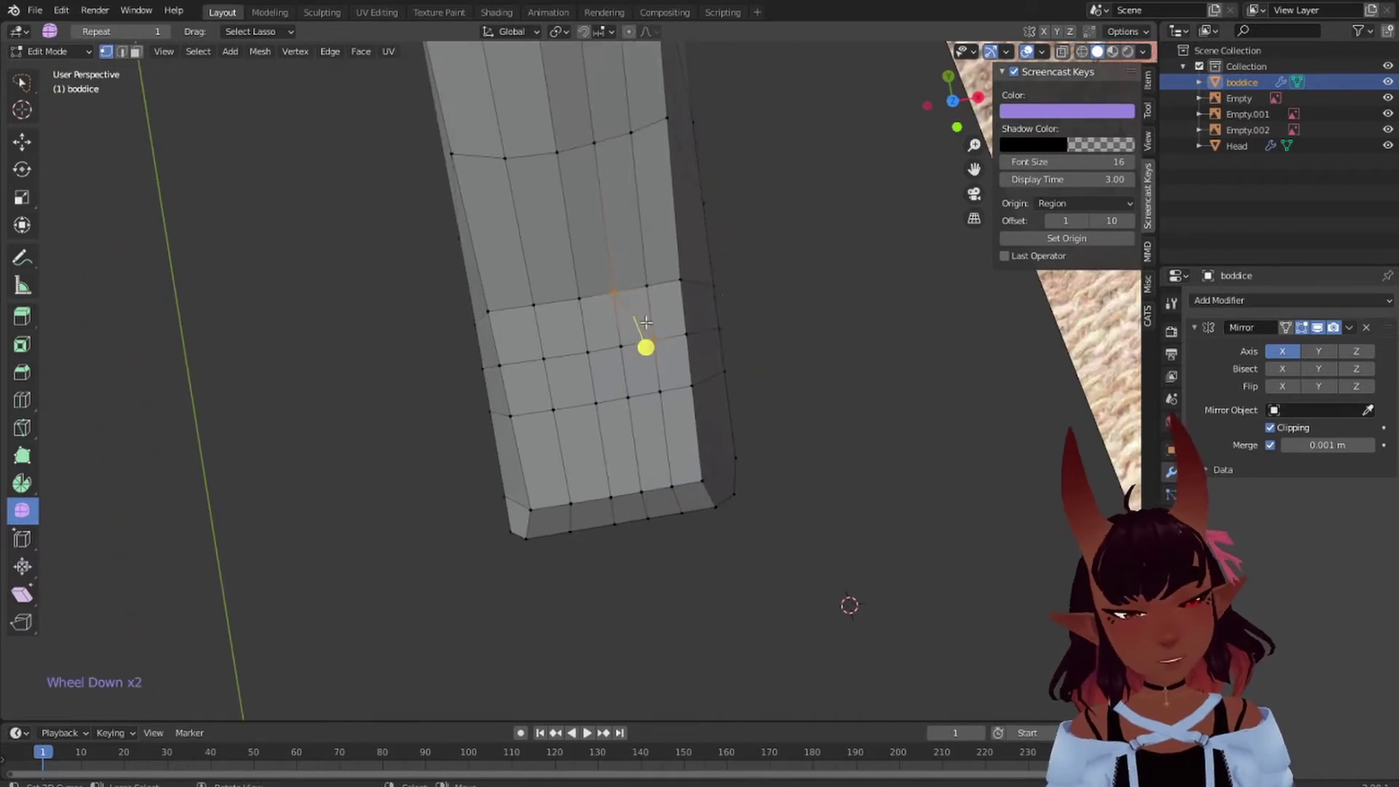
middle_click_drag(682, 325, 664, 274)
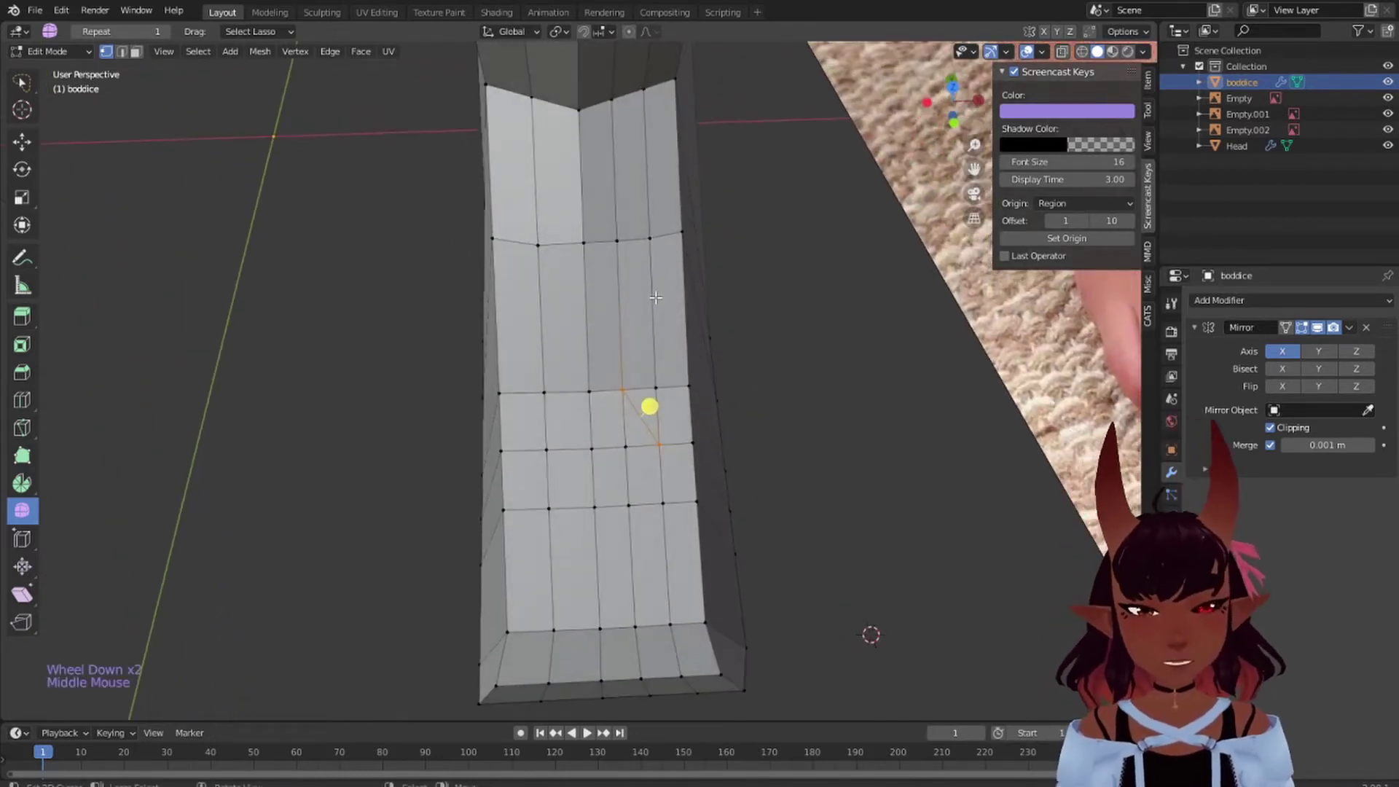
right_click(655, 298, "alt")
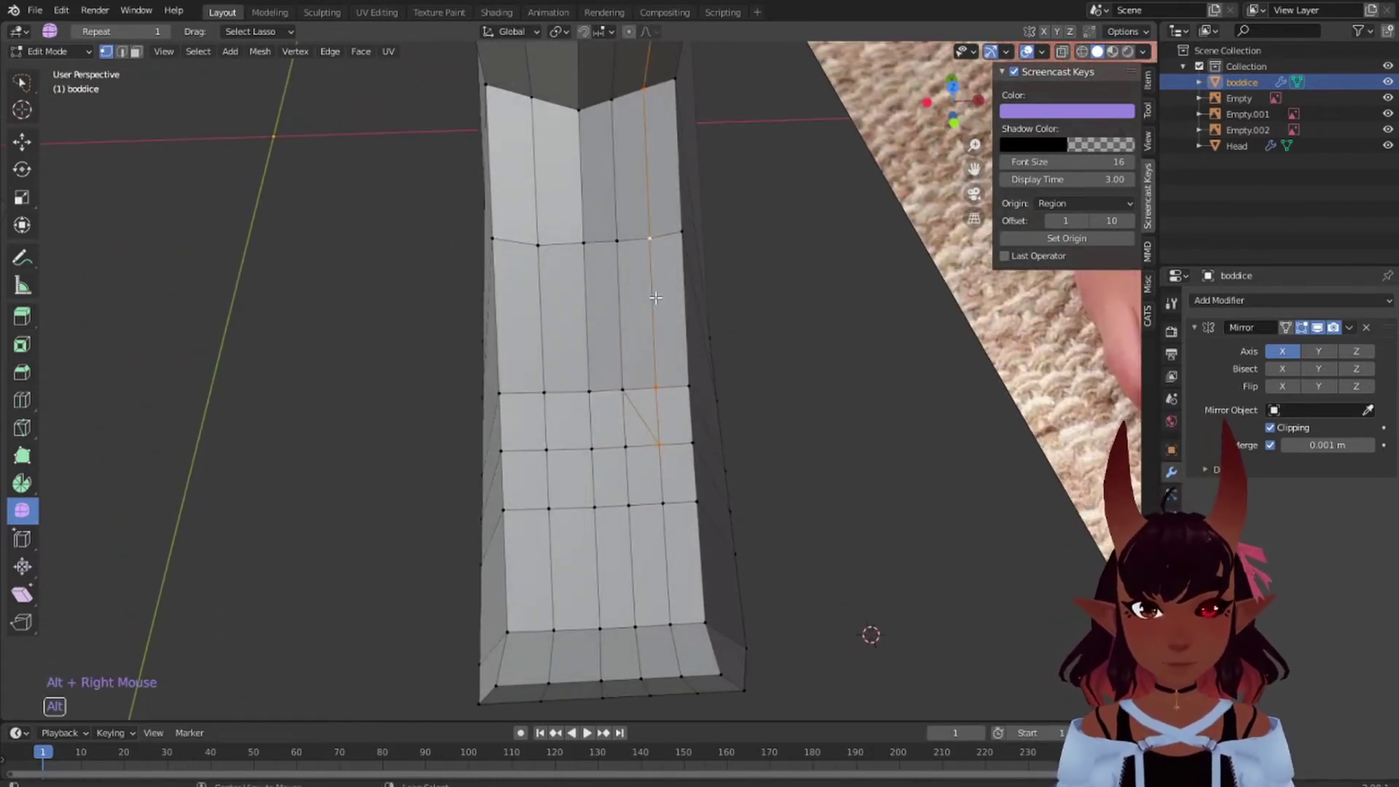
key("x")
left_click(593, 370)
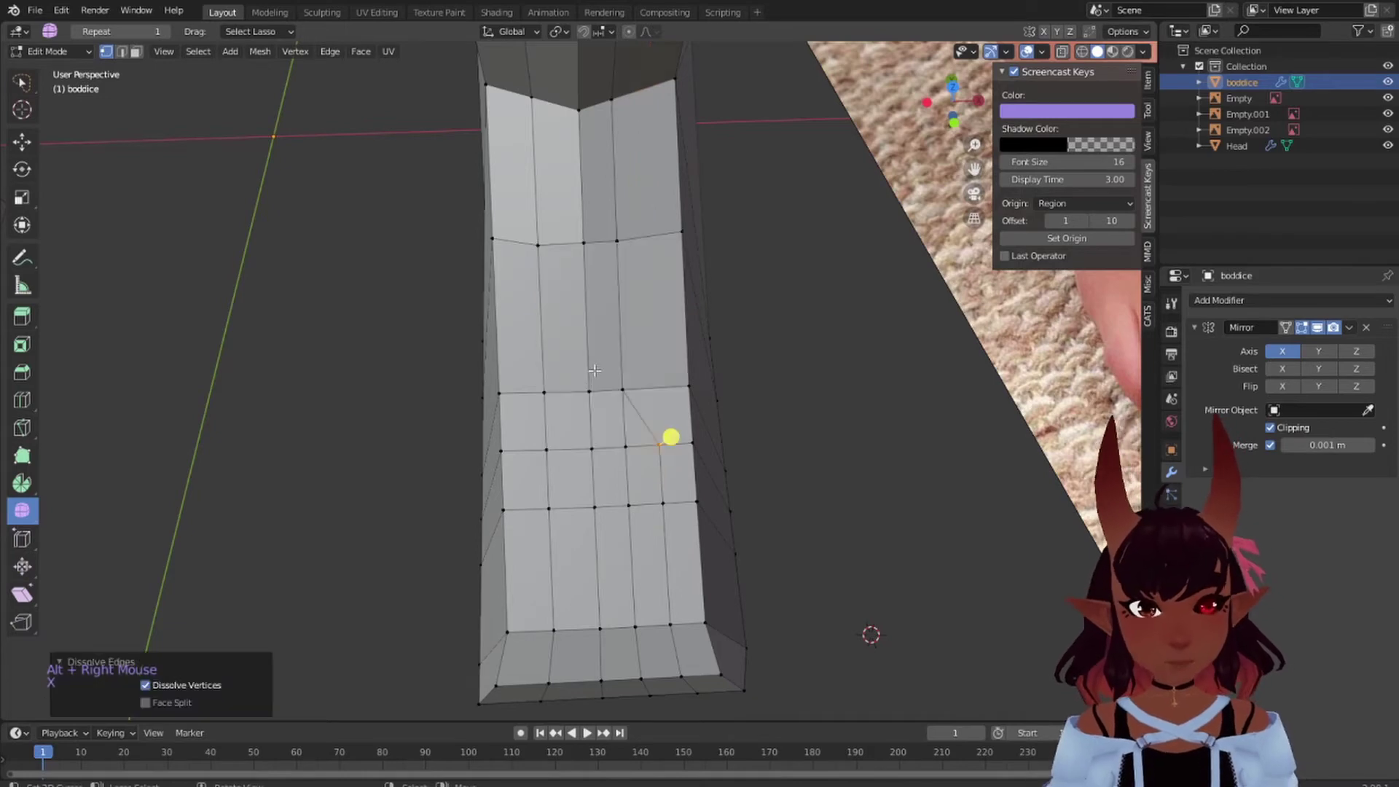
scroll(594, 370, "down", 8)
scroll(601, 386, "up", 9)
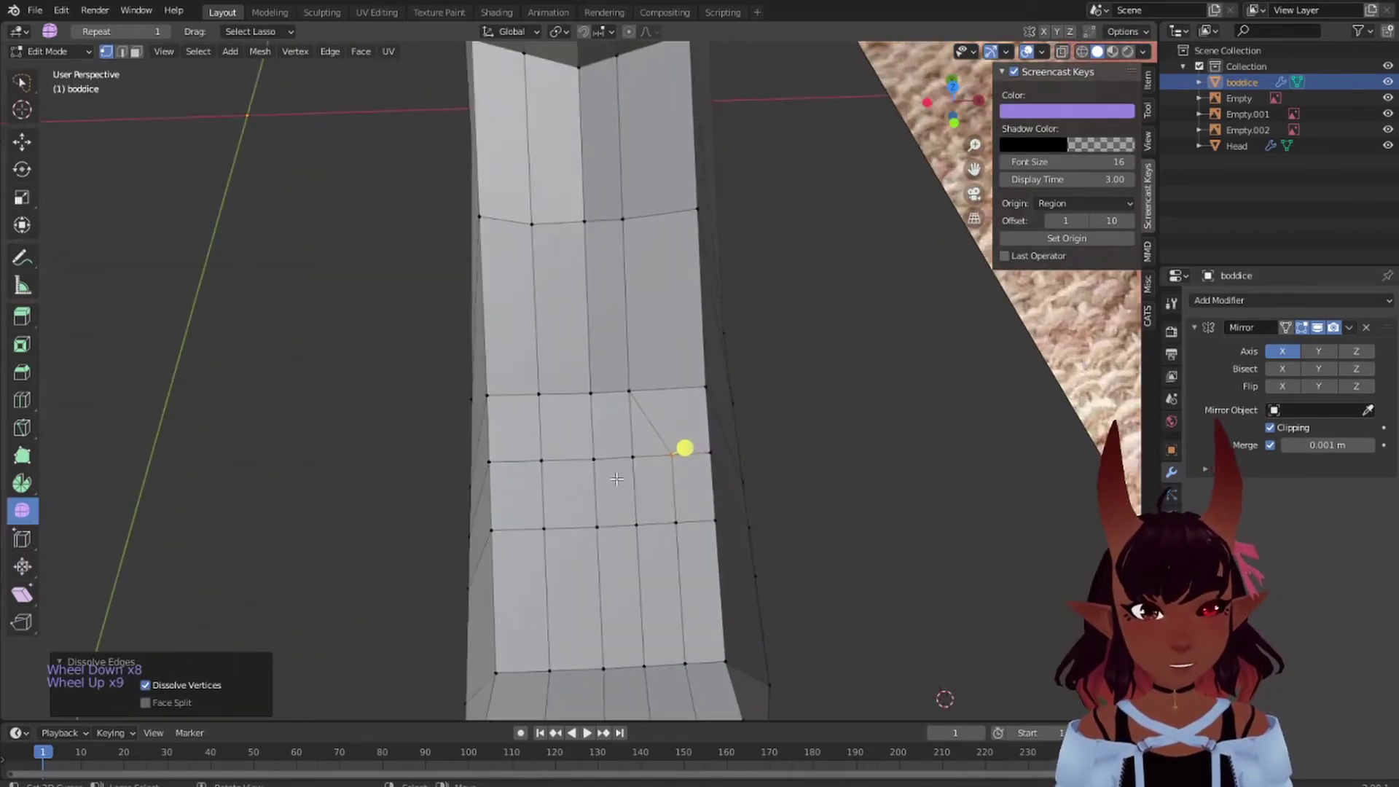
right_click(610, 460, "alt")
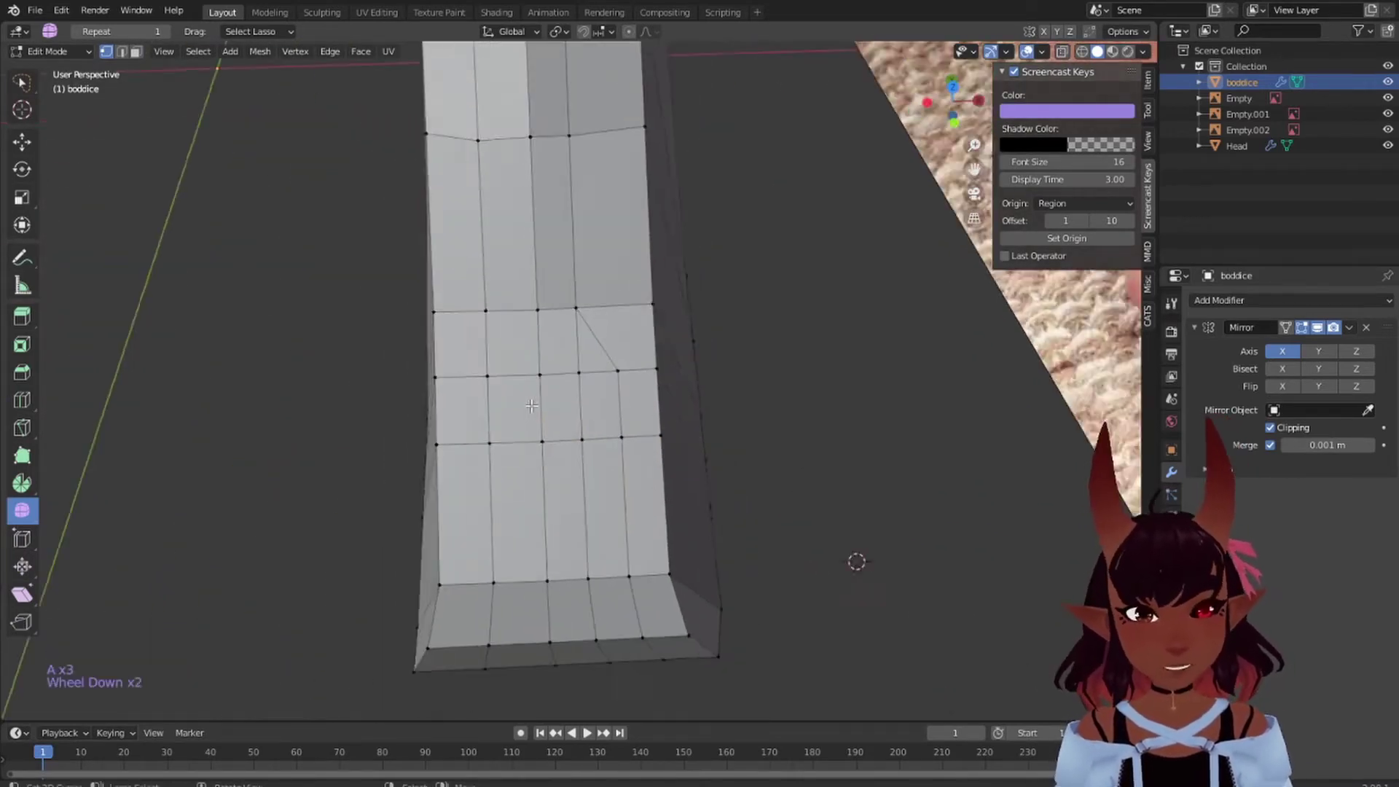
- Knife a matching diagonal edge on the inner side, from the second interior line at the second cross loop to the innermost line one loop forward
scroll(537, 405, "down", 2)
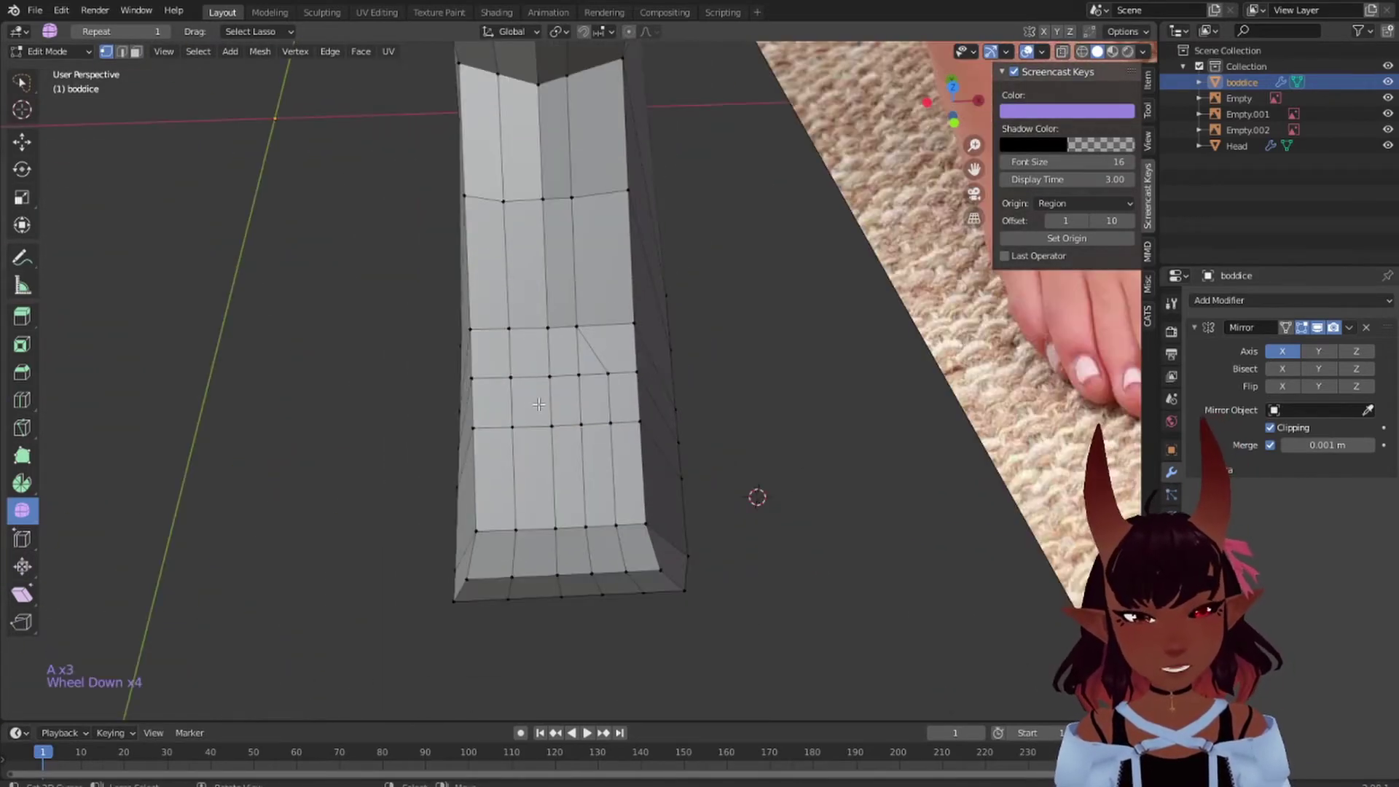
scroll(537, 404, "up", 2)
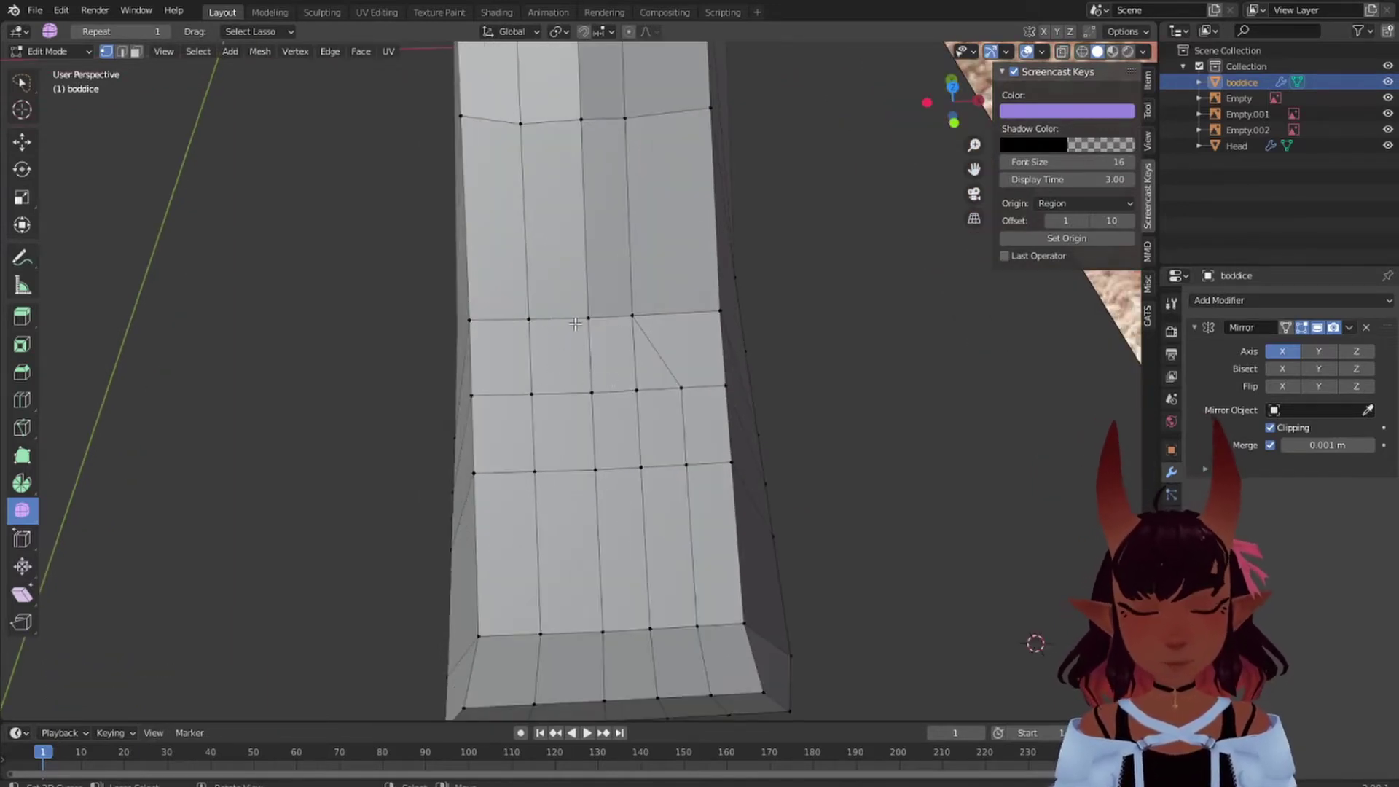
key("k")
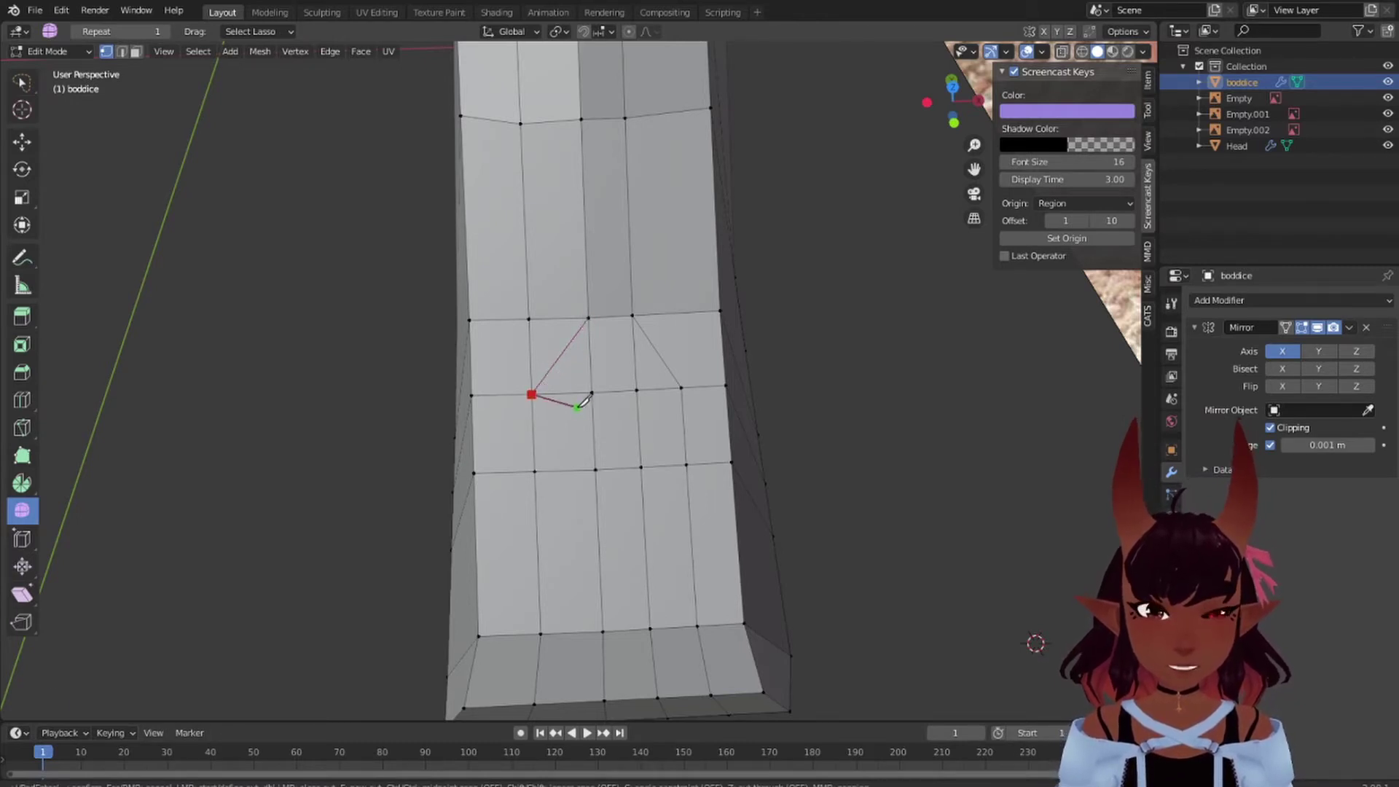
key("Return")
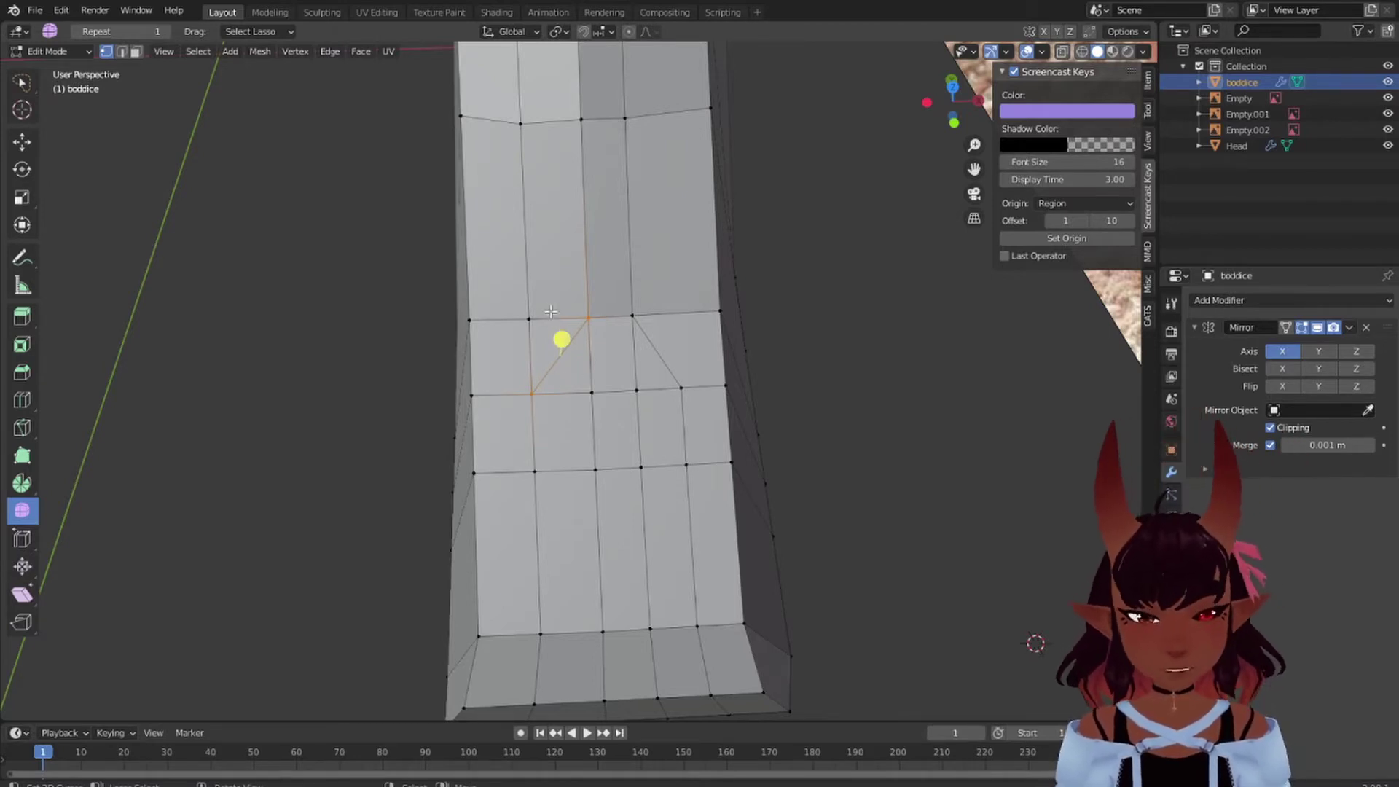
- Dissolve the innermost lengthwise edge loop from the inner diagonal cut back toward the ankle and clear the selection
right_click(524, 273, "alt")
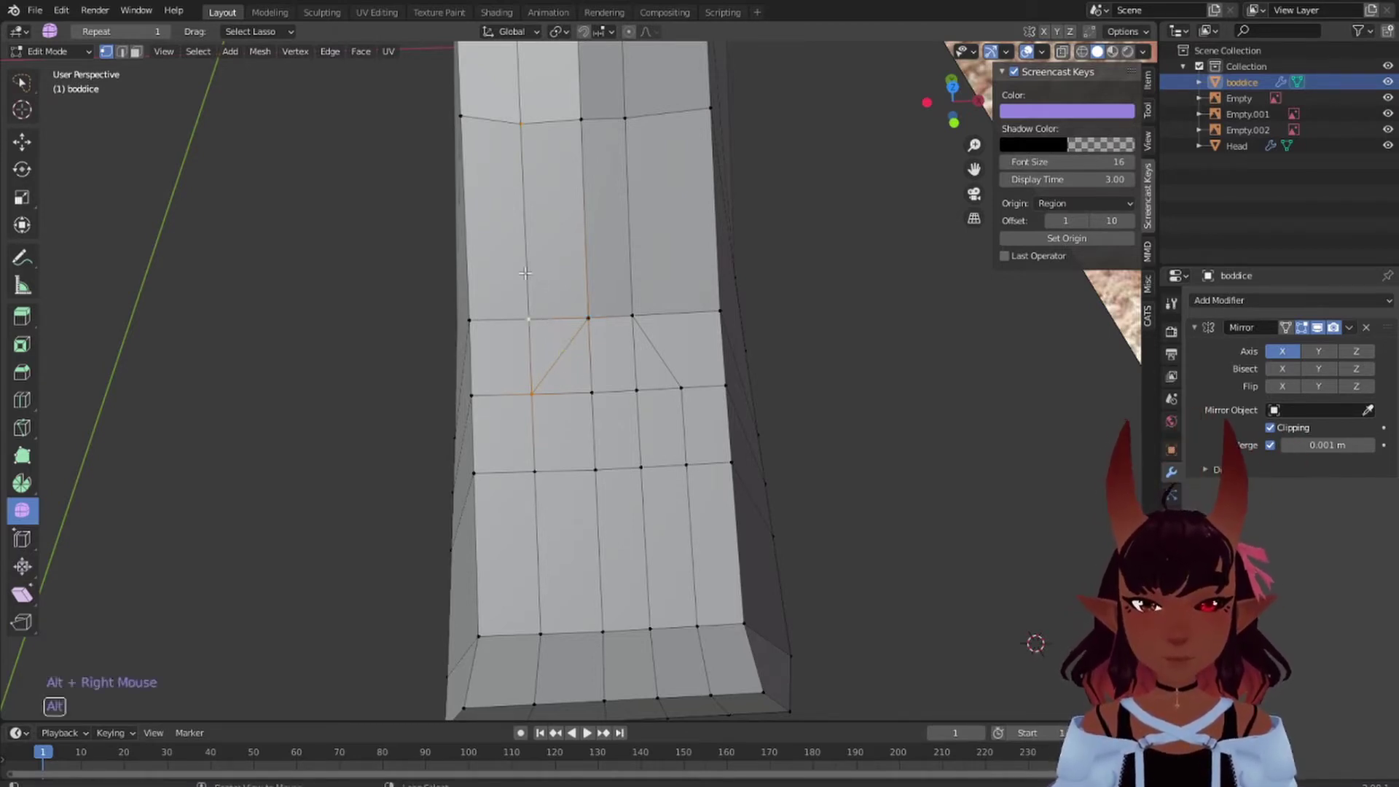
key("x")
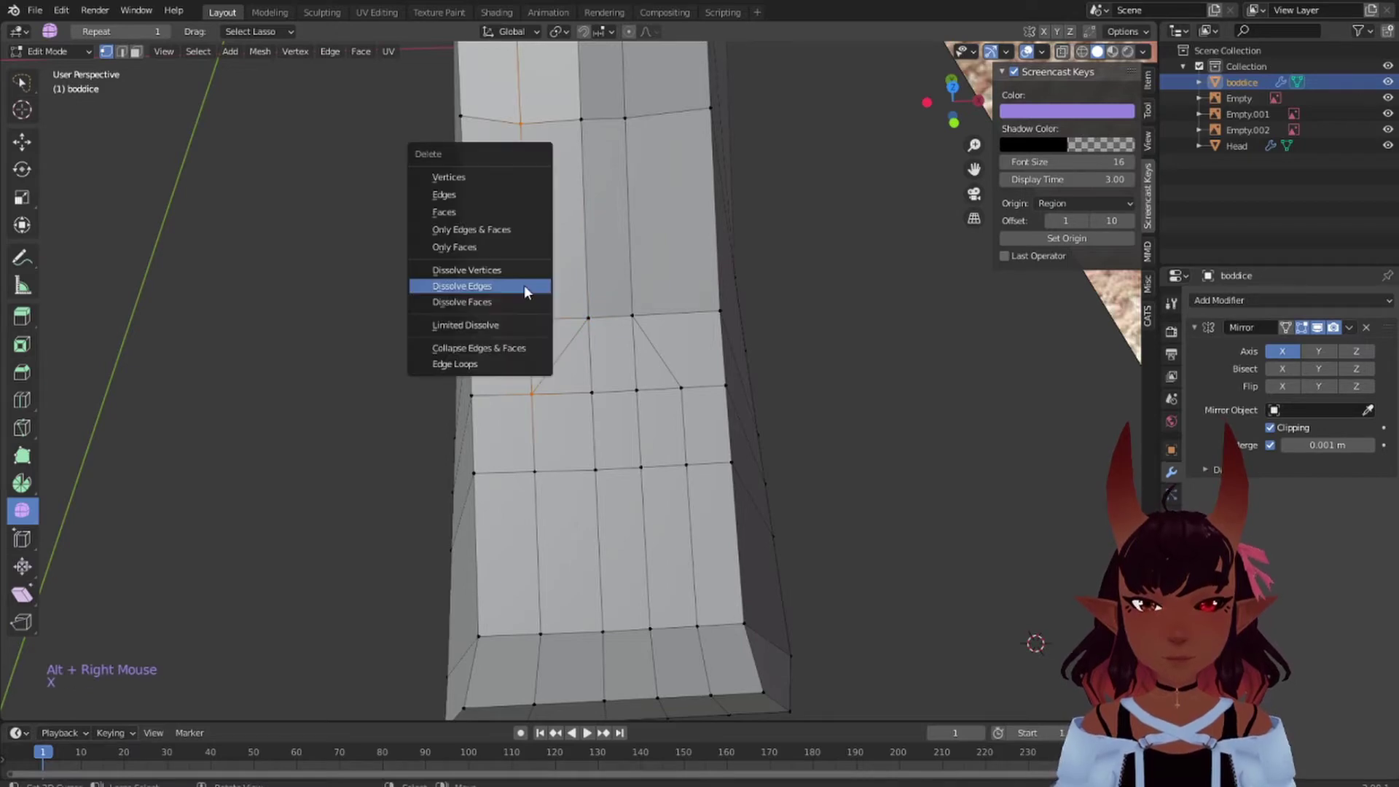
left_click(523, 286)
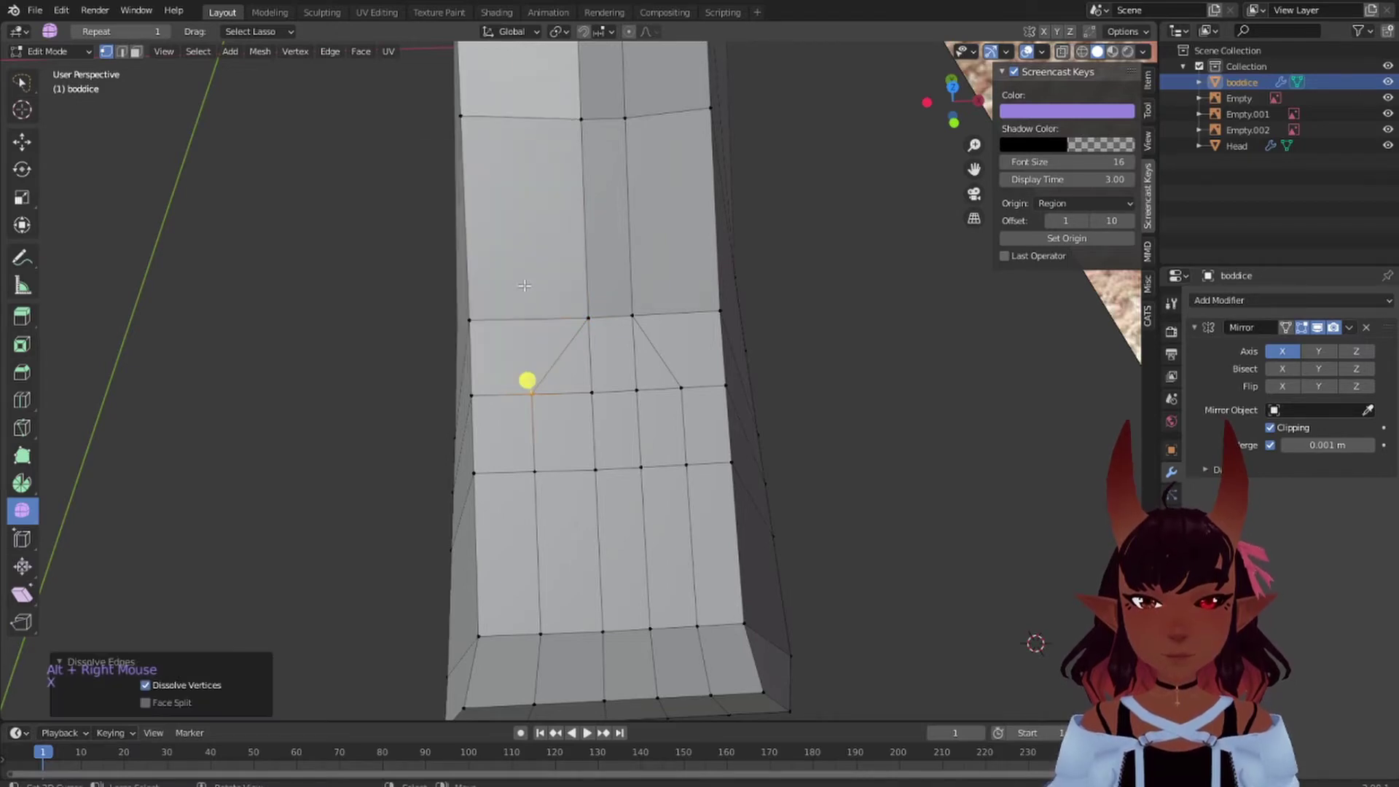
scroll(539, 365, "down", 5)
key("a")
key("a")
key("a")
scroll(736, 340, "down", 5)
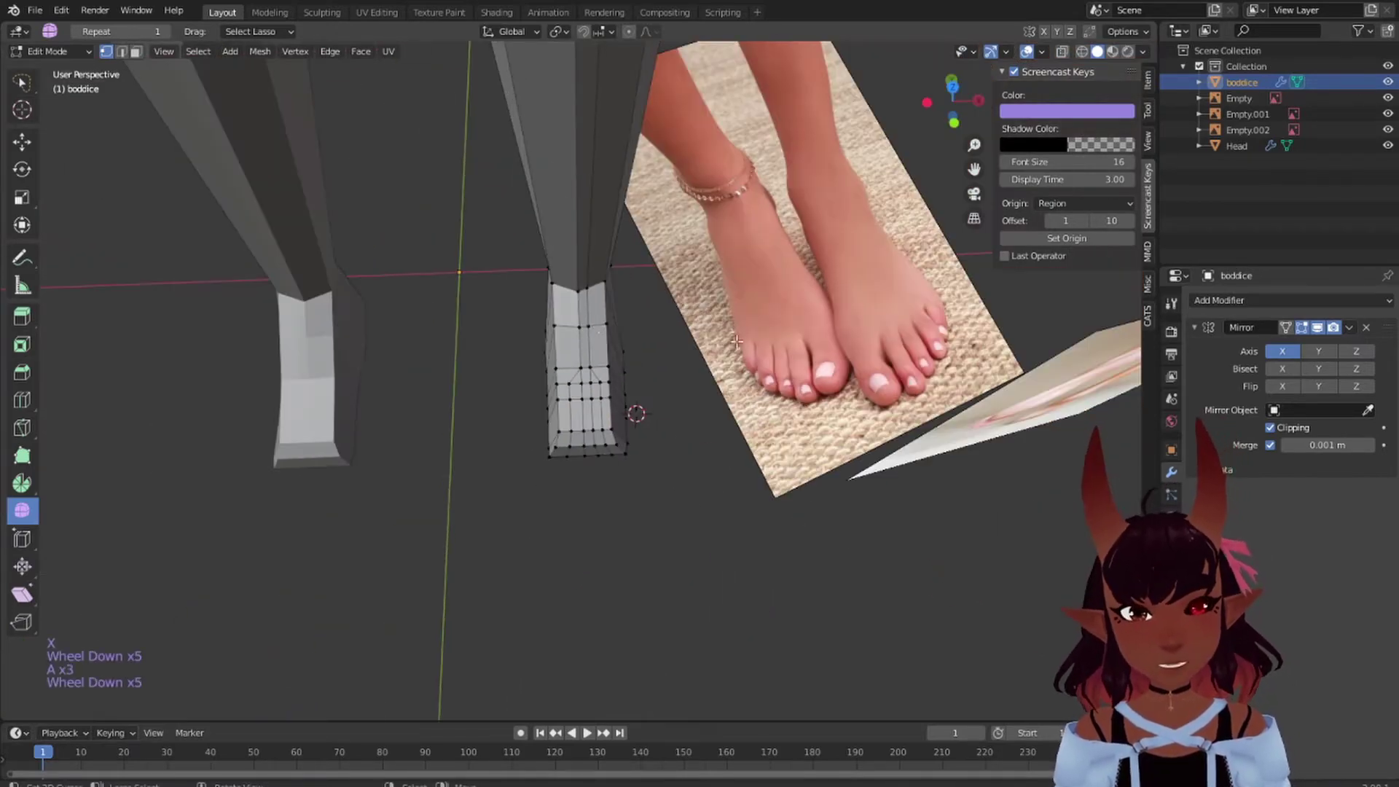
- Dissolve the cross-loop edges running between the front ends of the two diagonal cuts and clear the selection
middle_click_drag(736, 341, 519, 281)
scroll(706, 403, "up", 6)
scroll(657, 440, "up", 3)
right_click(522, 267, "alt")
middle_click_drag(519, 281, 507, 298, "shift")
scroll(506, 299, "up", 2)
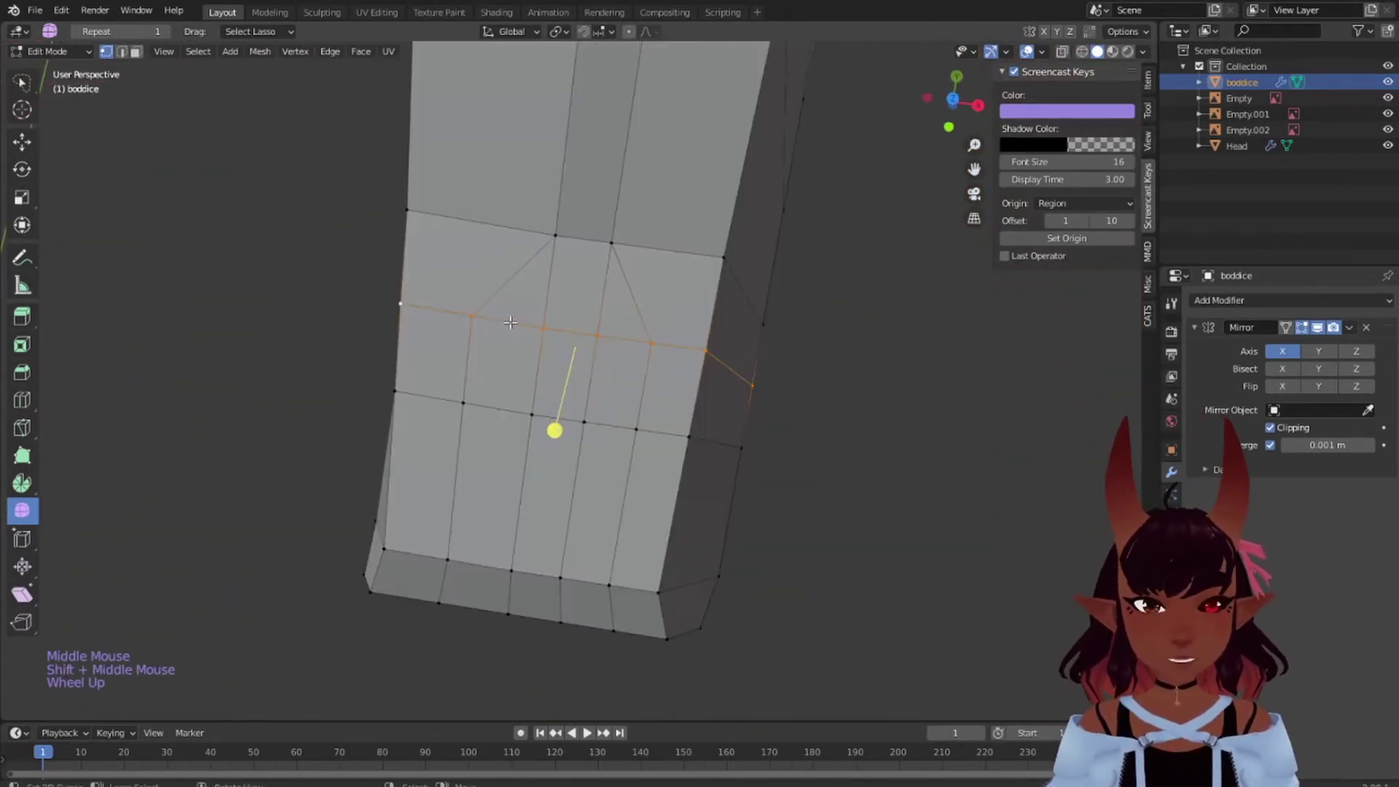
right_click(514, 324)
right_click(536, 329, "shift")
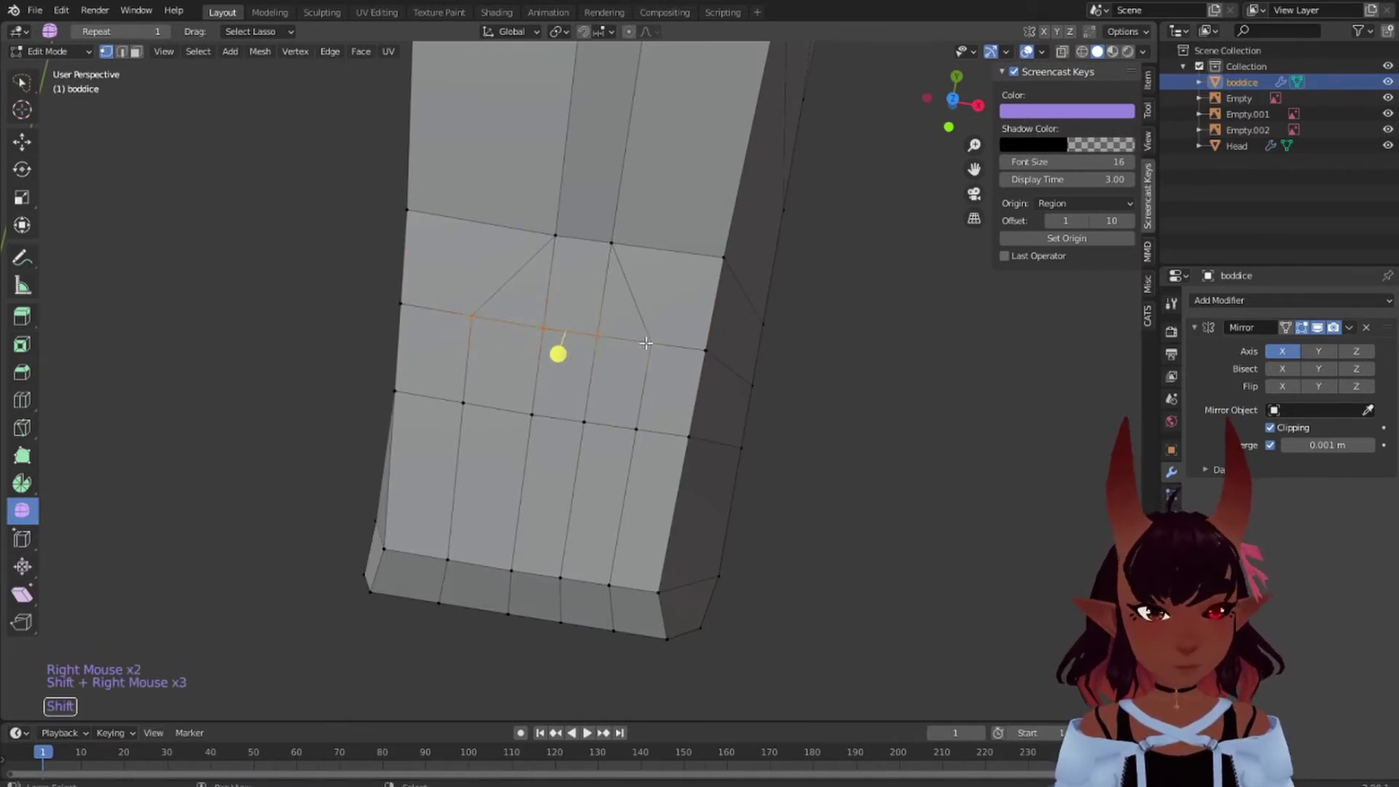
key("x")
left_click(597, 329)
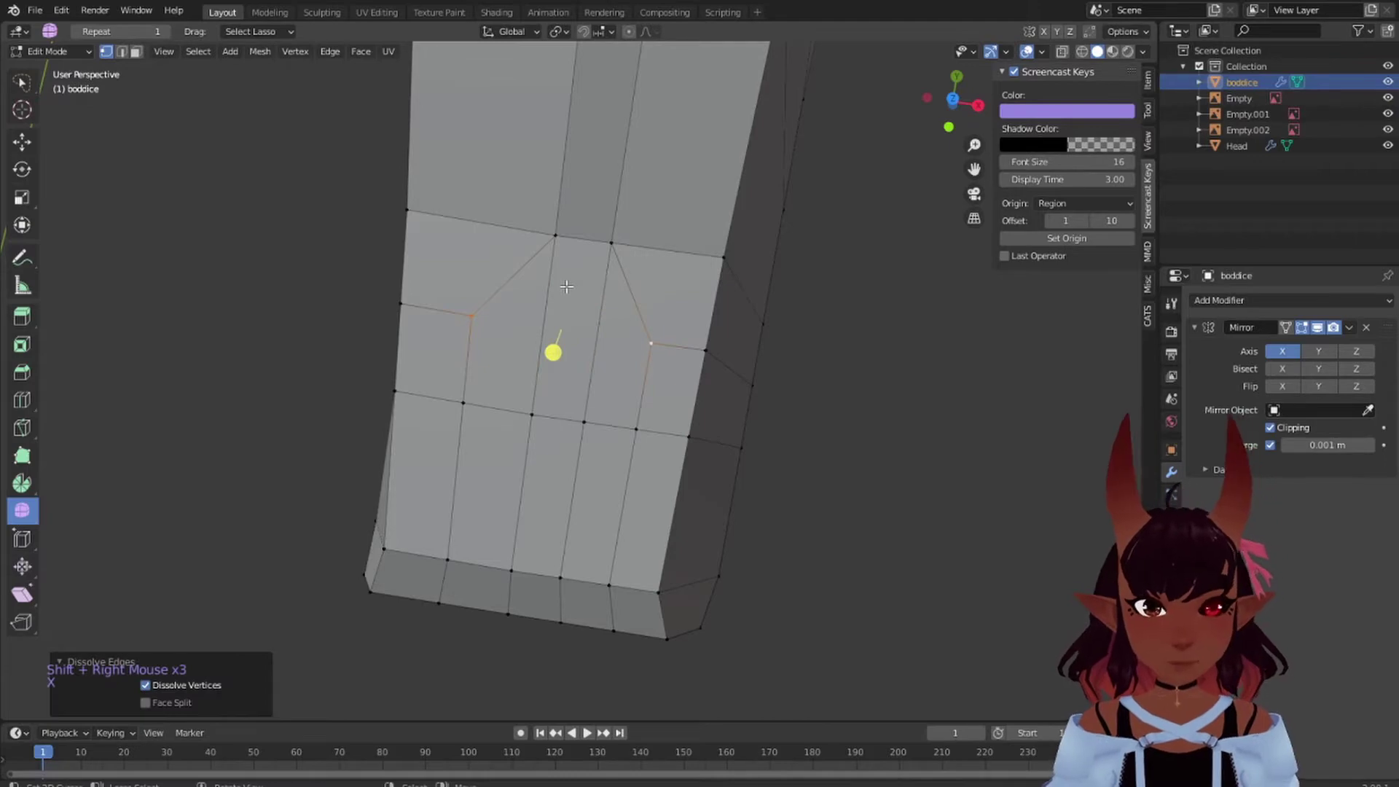
key("a")
key("a")
key("a")
scroll(582, 289, "down", 5)
mouse_move(601, 291)
middle_mouse_down()
mouse_move(608, 322)
mouse_move(594, 302)
middle_mouse_up()
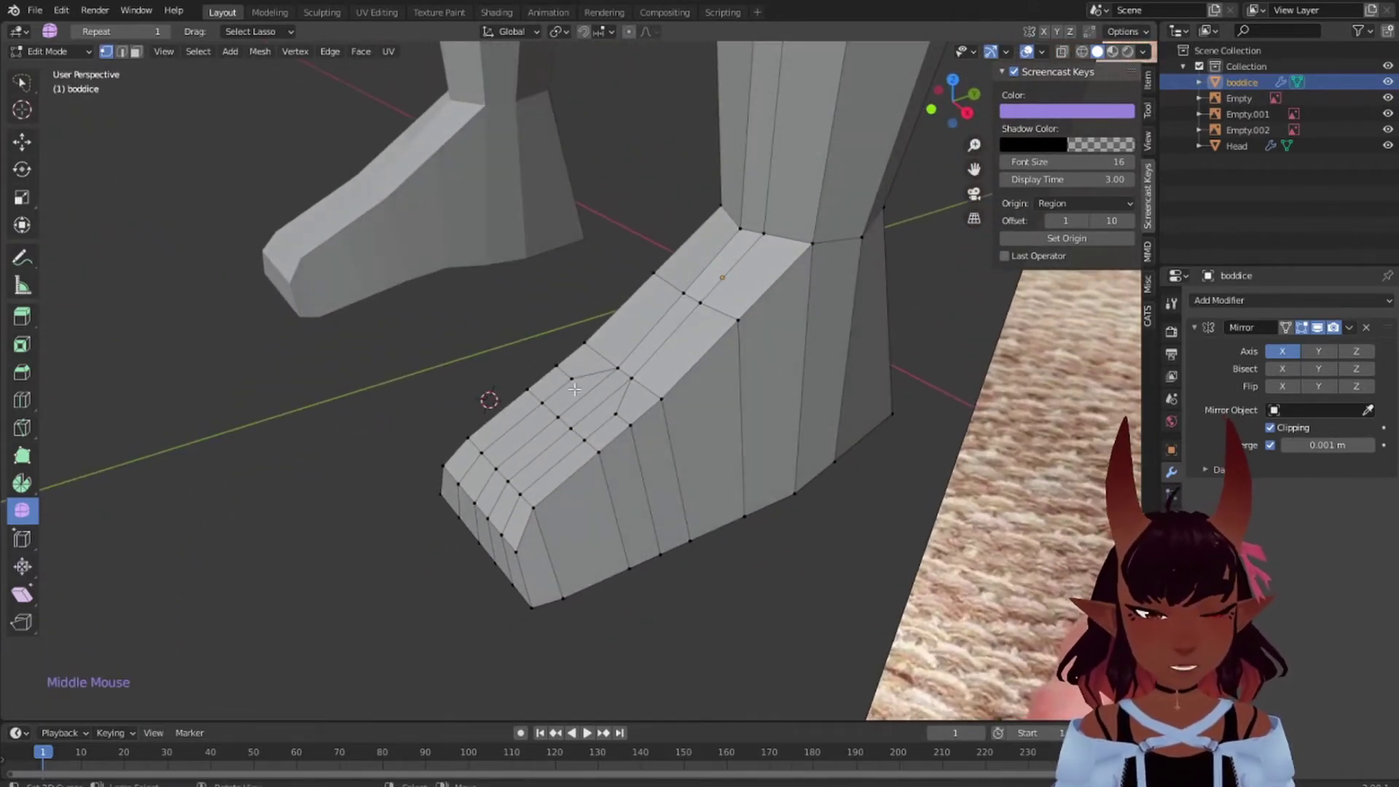
- Add a centered loop cut across the instep between the first two cross loops ahead of the ankle and clear the selection
middle_click_drag(614, 440, 691, 401)
middle_click_drag(427, 400, 370, 400)
key("a")
key("a")
key("a")
middle_click_drag(536, 405, 605, 453, "shift")
scroll(605, 453, "down", 5)
scroll(605, 448, "down", 3)
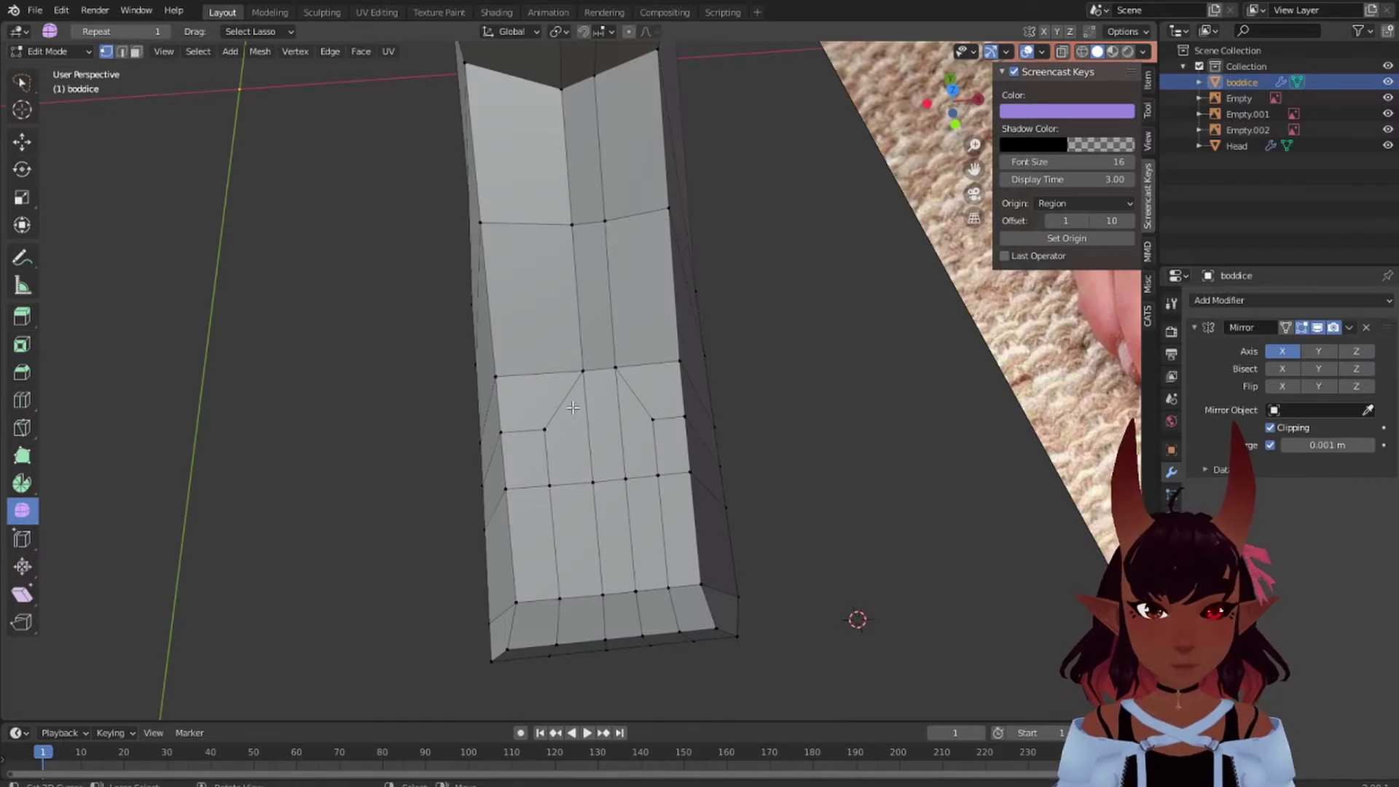
key("ctrl")
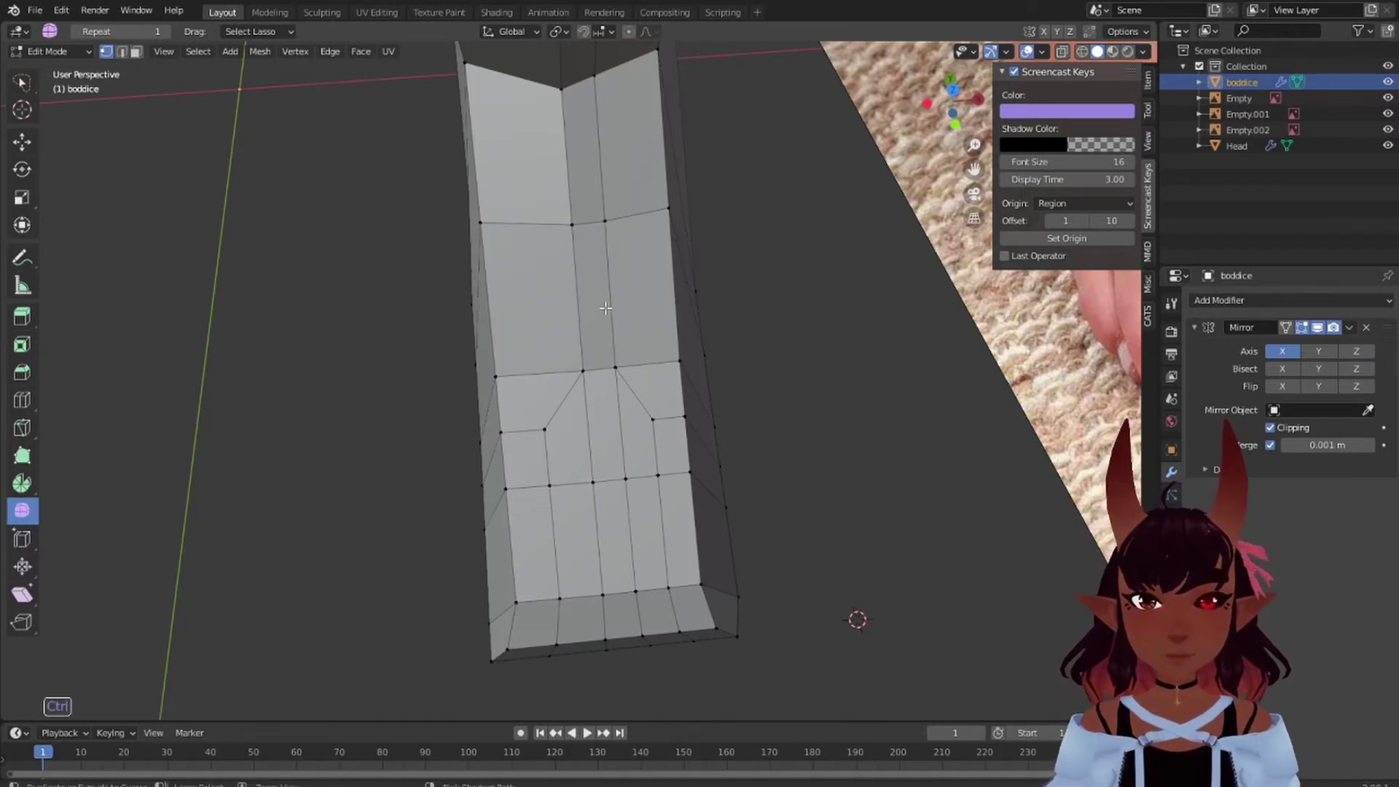
key("ctrl+r")
left_click(605, 308)
right_click(605, 308)
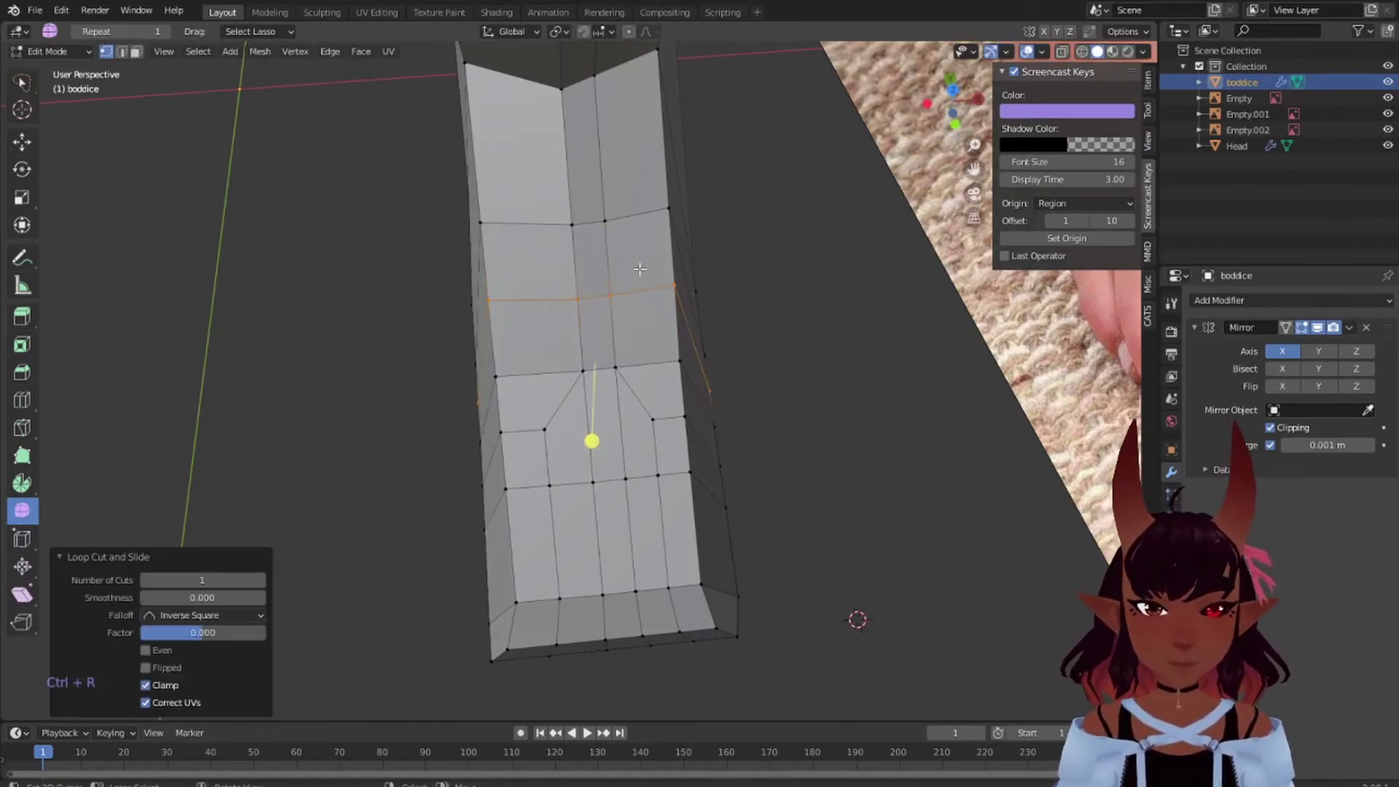
key("a")
key("a")
key("a")
- Knife a diagonal edge from the inner instep line at the first cross loop to the outer instep line on the new loop ahead
scroll(608, 313, "up", 1)
key("k")
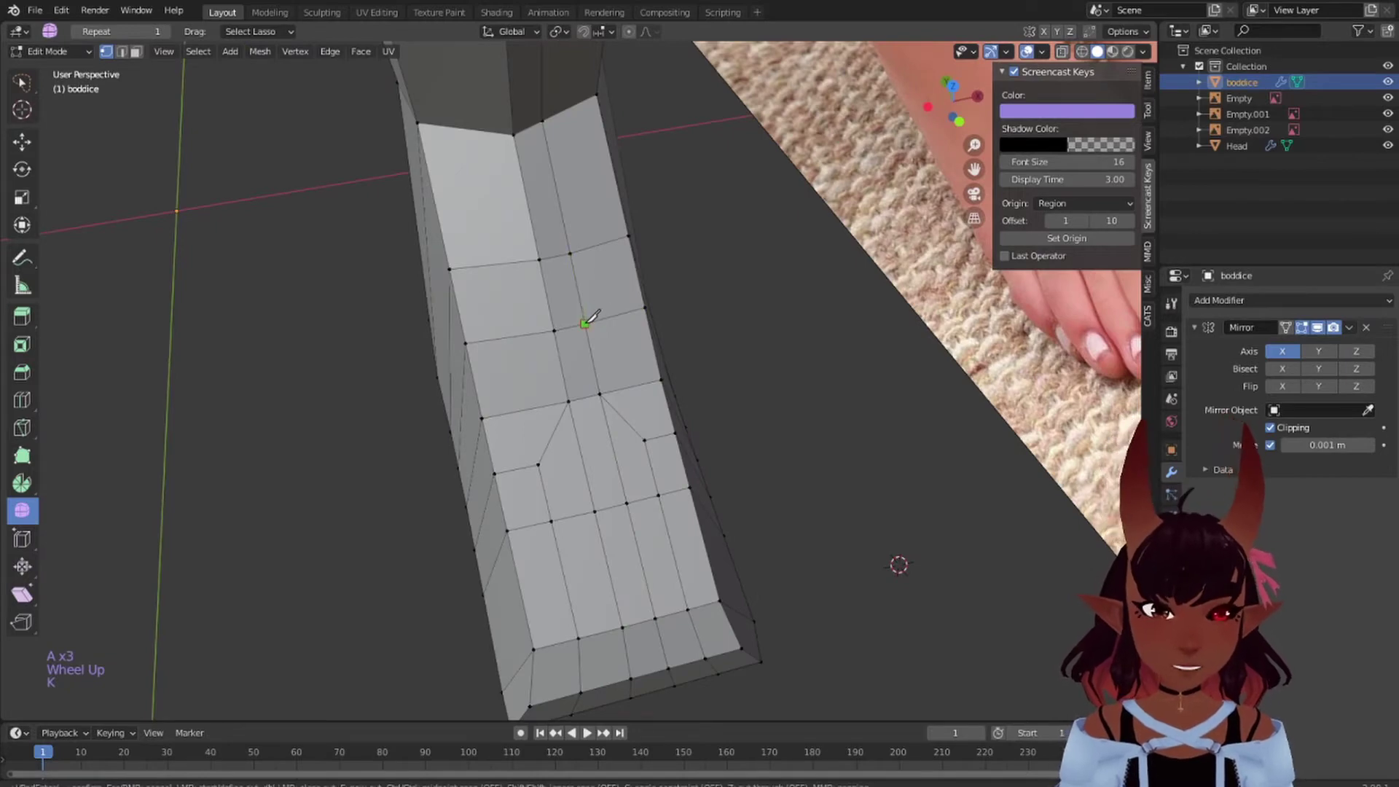
middle_click_drag(577, 281, 624, 274)
right_click(628, 276)
key("space")
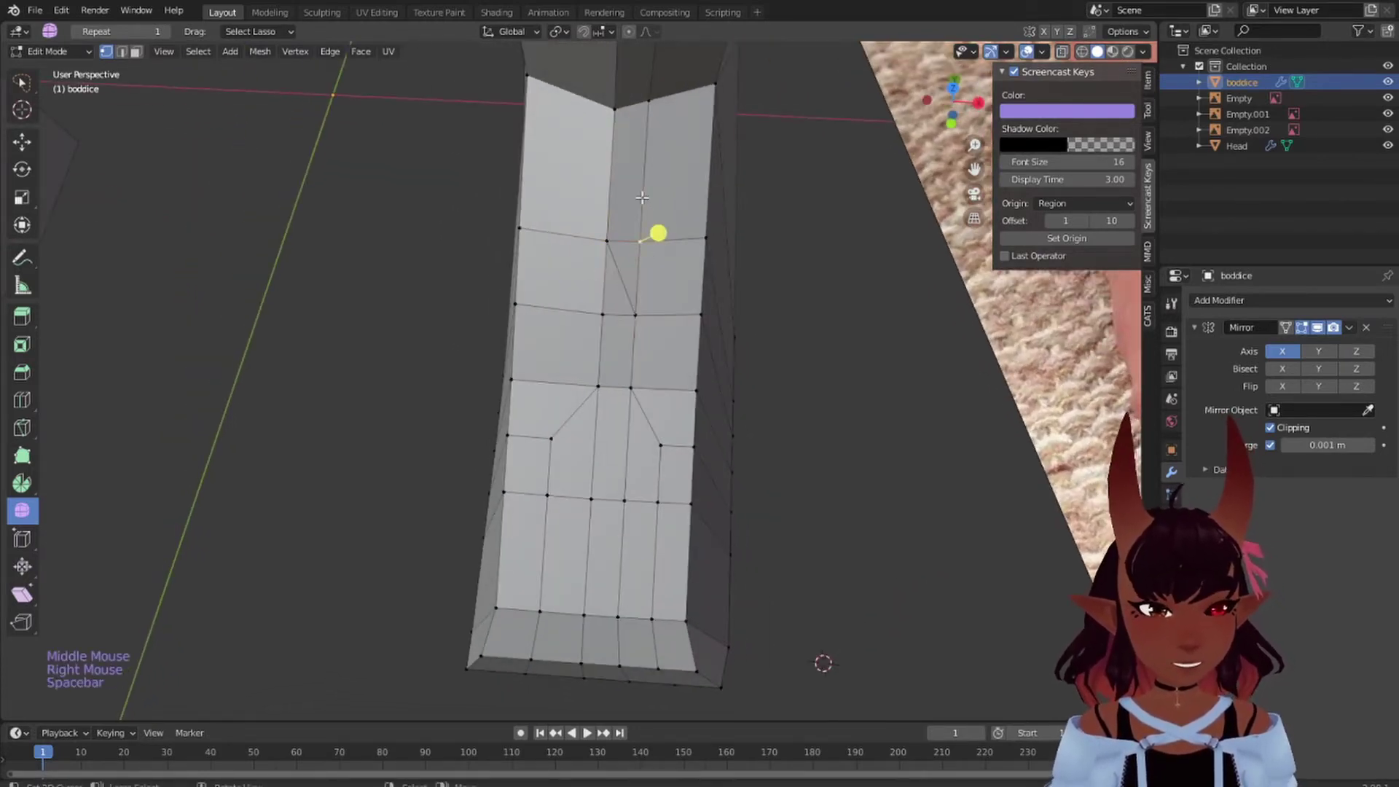
key("space")
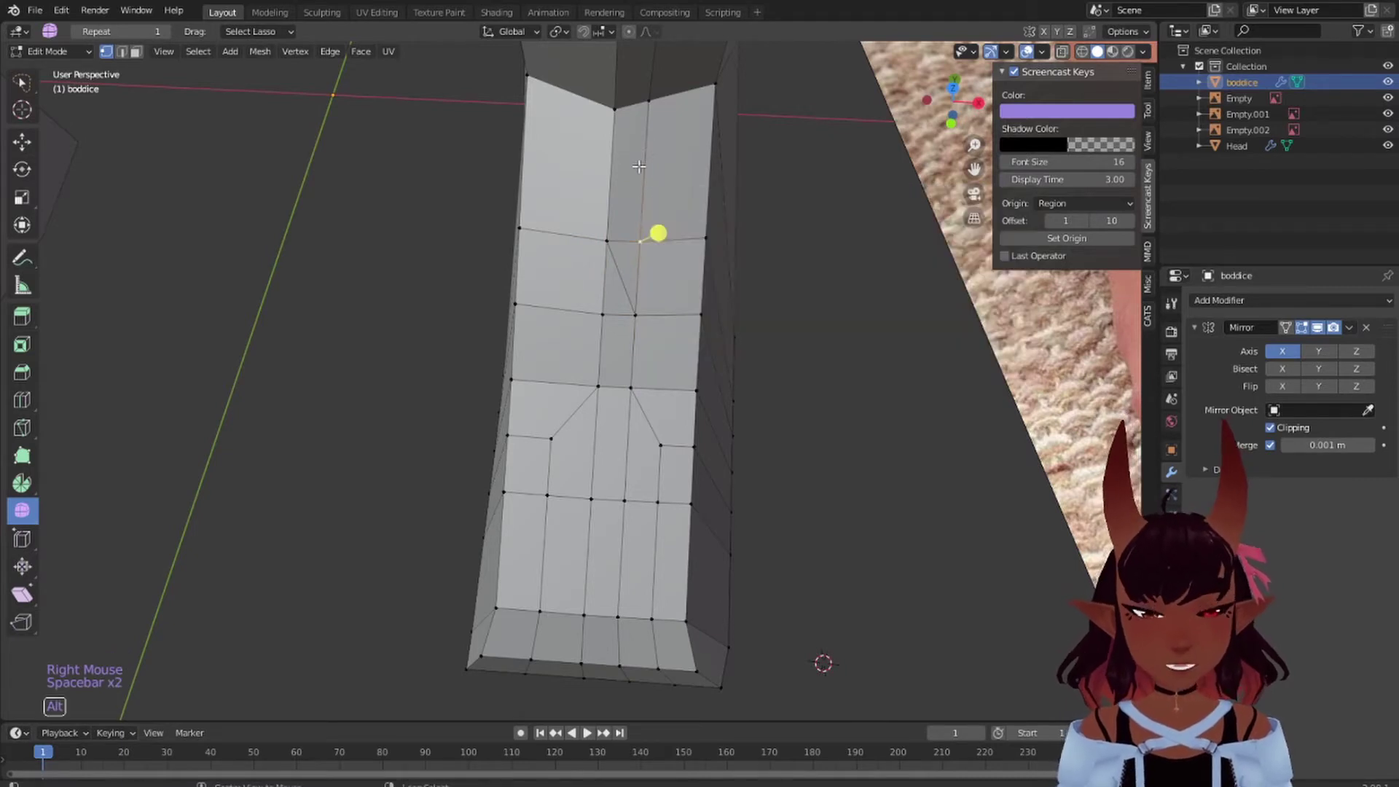
- Dissolve the outer instep line's edge loop from the new diagonal cut back toward the ankle
right_click(639, 157, "alt")
key("x")
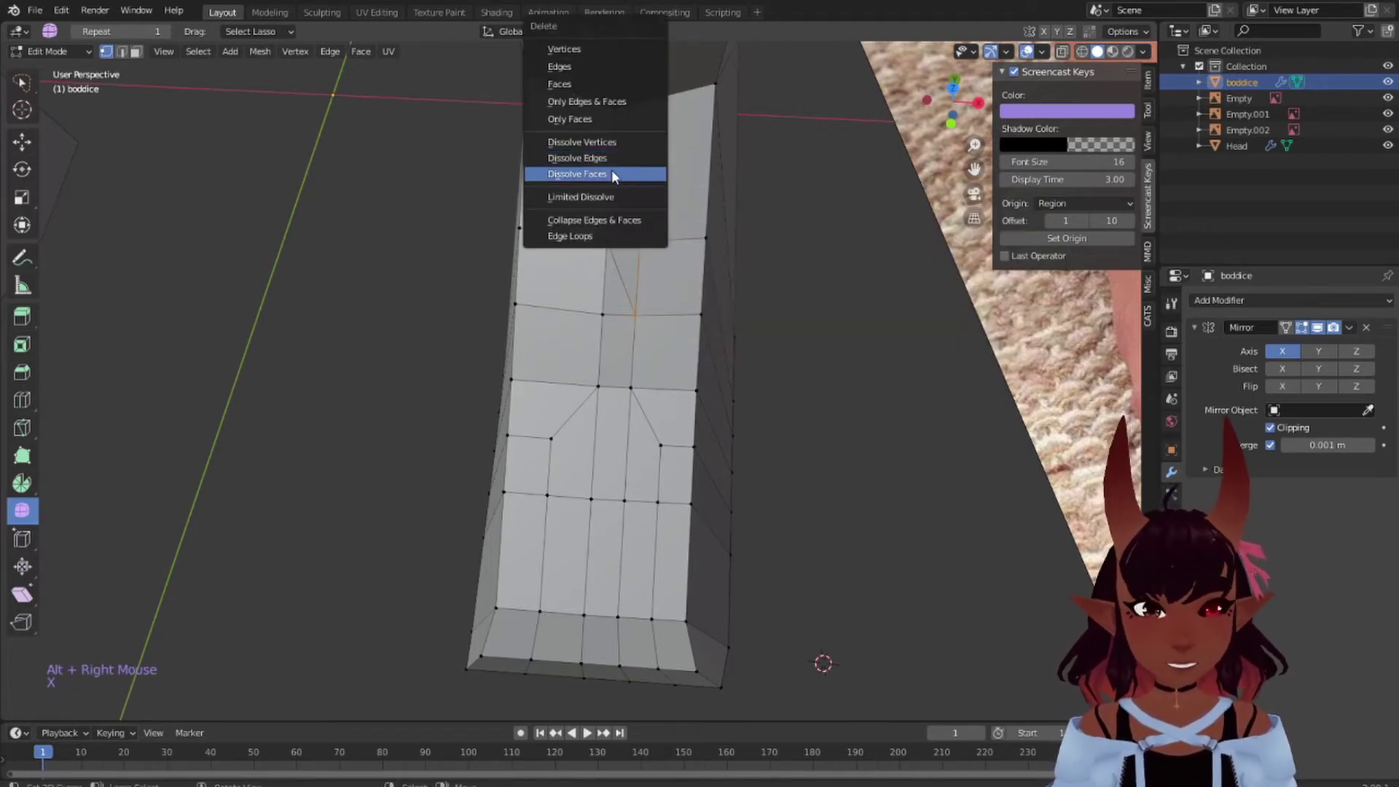
left_click(611, 161)
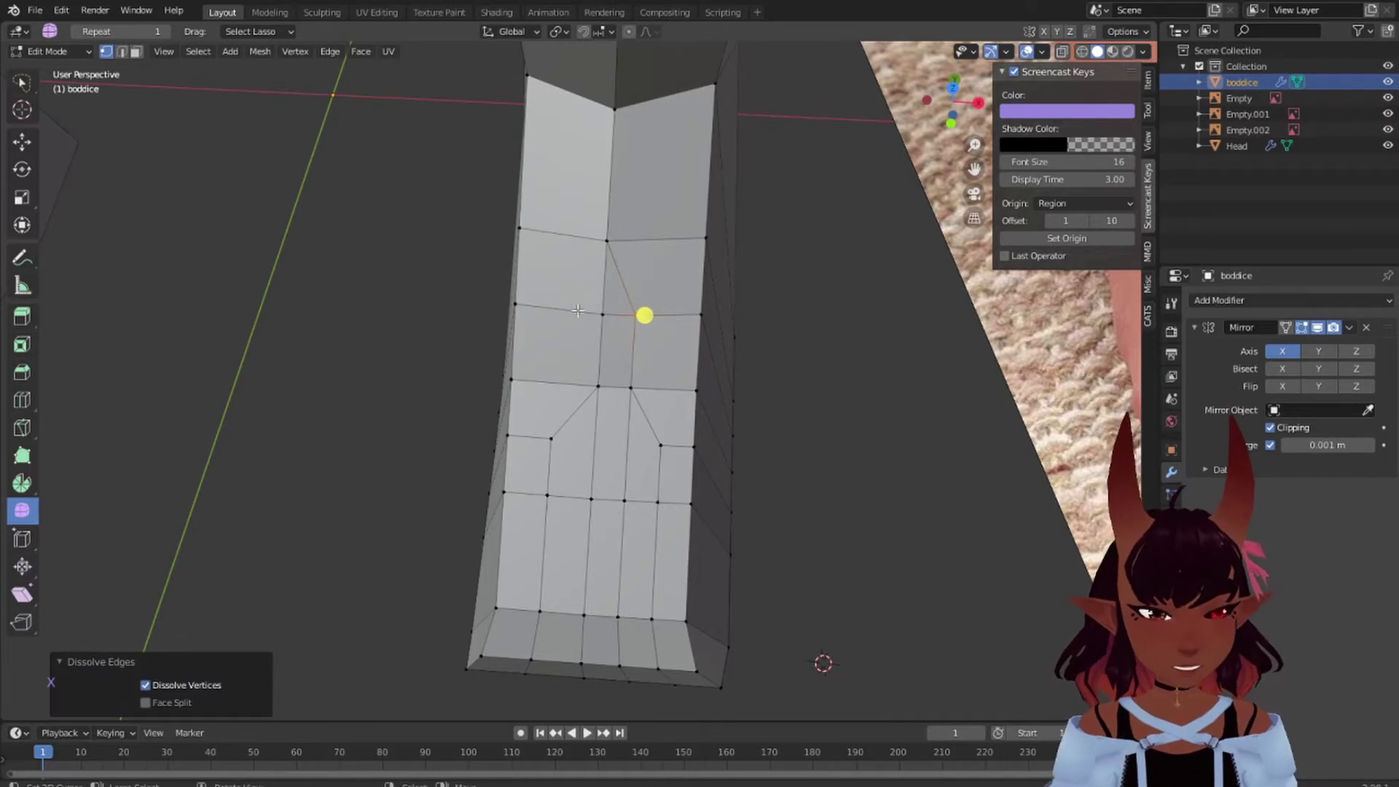
- Dissolve the short cross edge between the inner instep line and the front end of the rear diagonal cut, and clear the selection
right_click(563, 309, "alt")
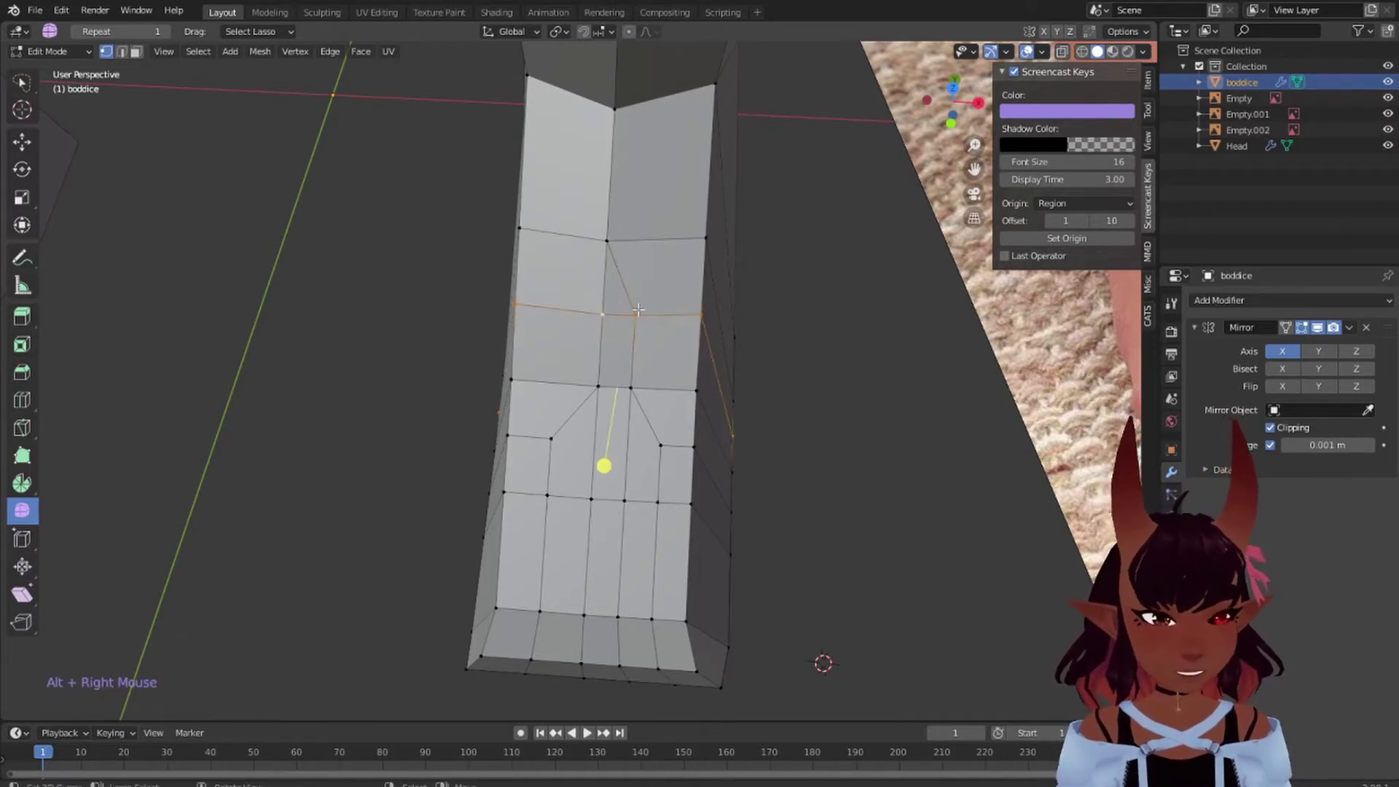
middle_click_drag(637, 310, 672, 469)
scroll(706, 386, "up", 4)
scroll(574, 429, "down", 4)
right_click(619, 393)
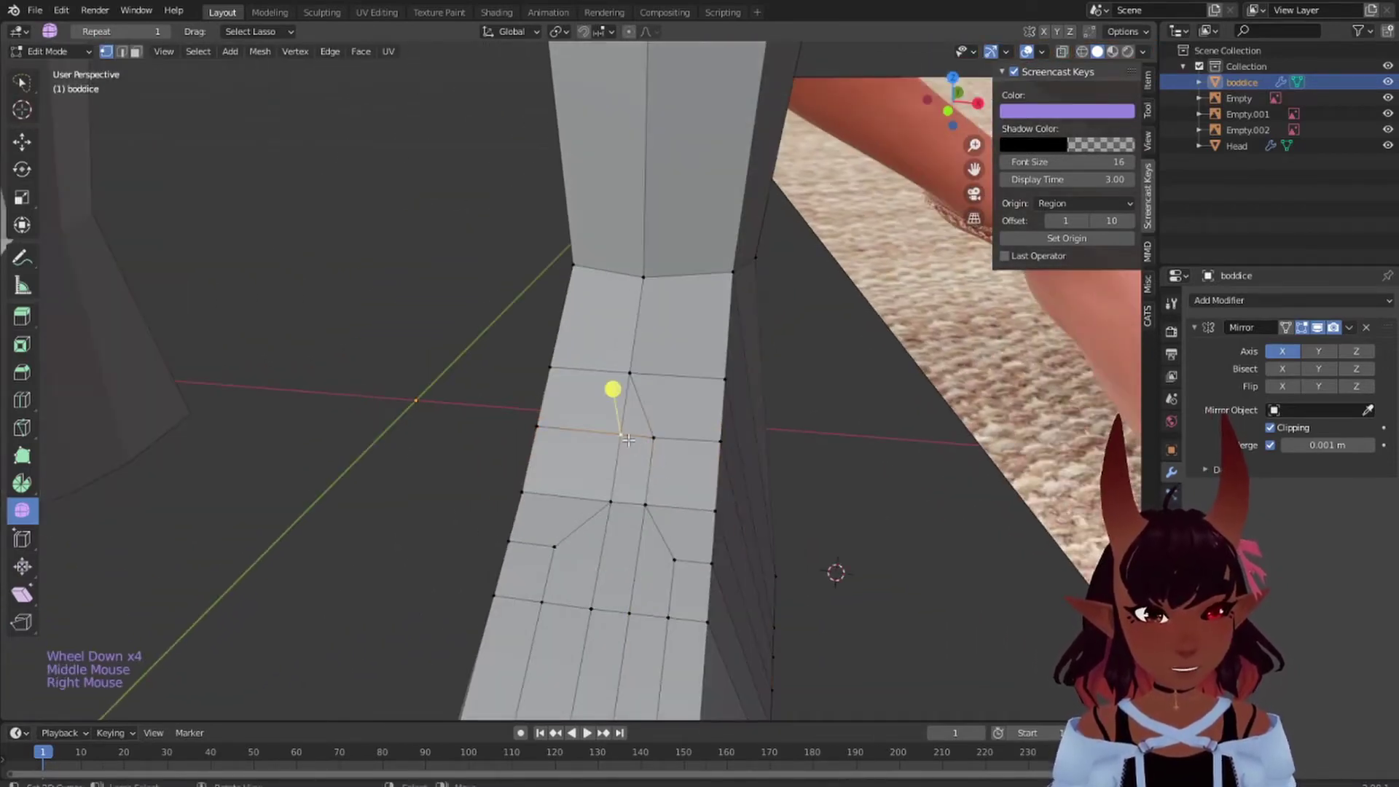
right_click(636, 393, "shift")
key("x")
left_click(638, 439)
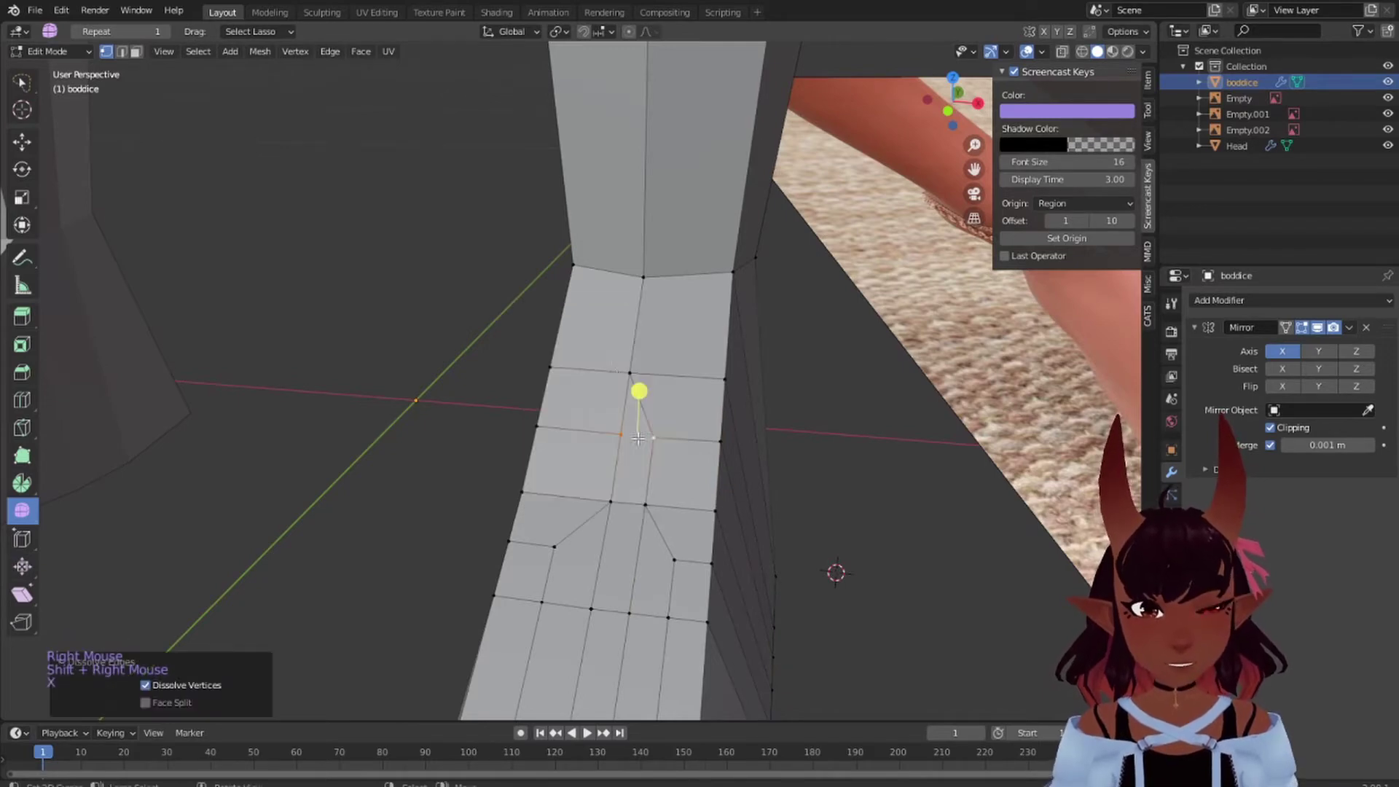
key("a")
key("a")
key("a")
- Knife two mirrored diagonal edges on the sole, from the outermost lengthwise lines to the two center lines one cross loop toward the heel
scroll(692, 410, "down", 2)
middle_click_drag(685, 407, 553, 401)
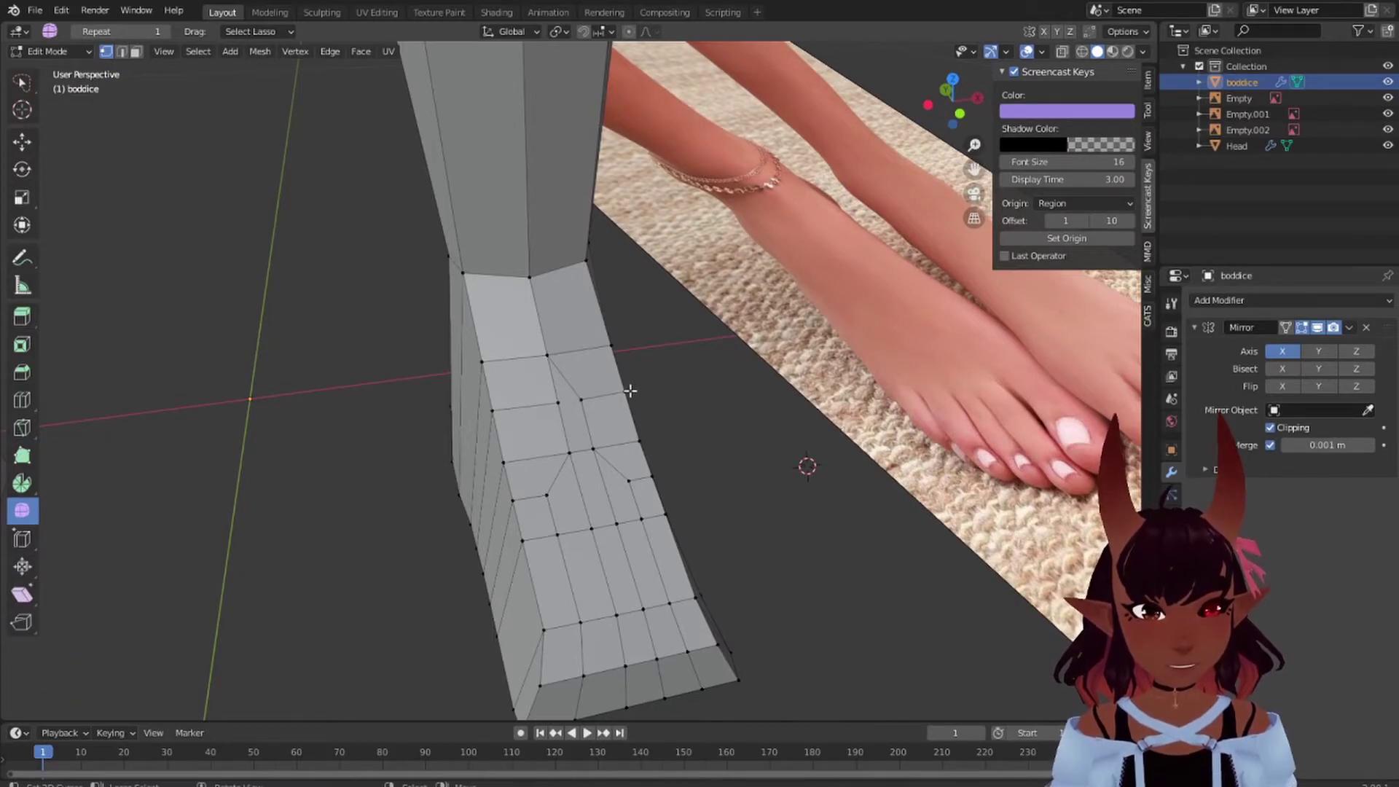
scroll(636, 398, "down", 3)
middle_click_drag(634, 397, 714, 440)
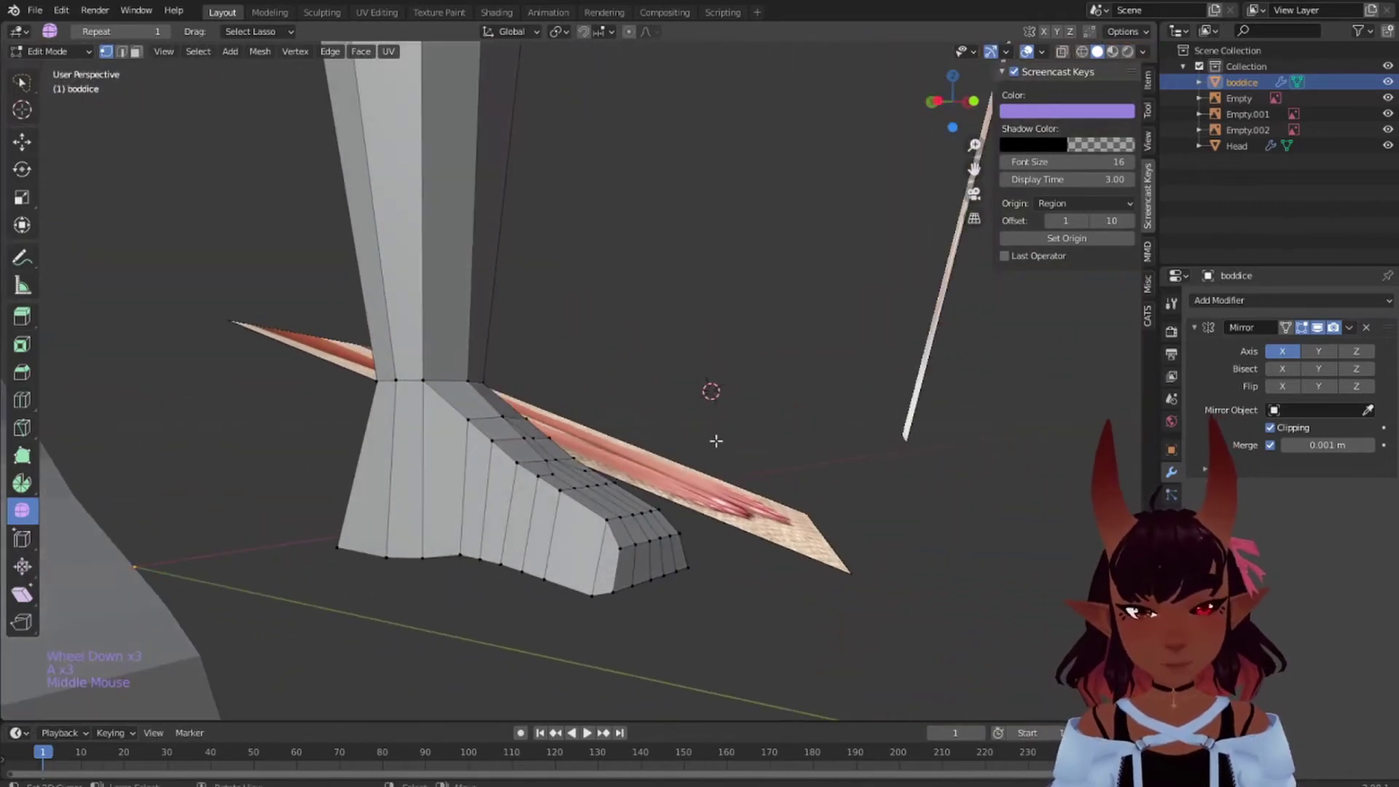
scroll(850, 397, "up", 4)
middle_click_drag(849, 396, 538, 502)
scroll(621, 500, "down", 3)
middle_click_drag(459, 474, 738, 388)
scroll(810, 405, "down", 3)
middle_click_drag(355, 523, 922, 630)
middle_click_drag(680, 612, 553, 655)
middle_click_drag(758, 591, 615, 303)
key("k")
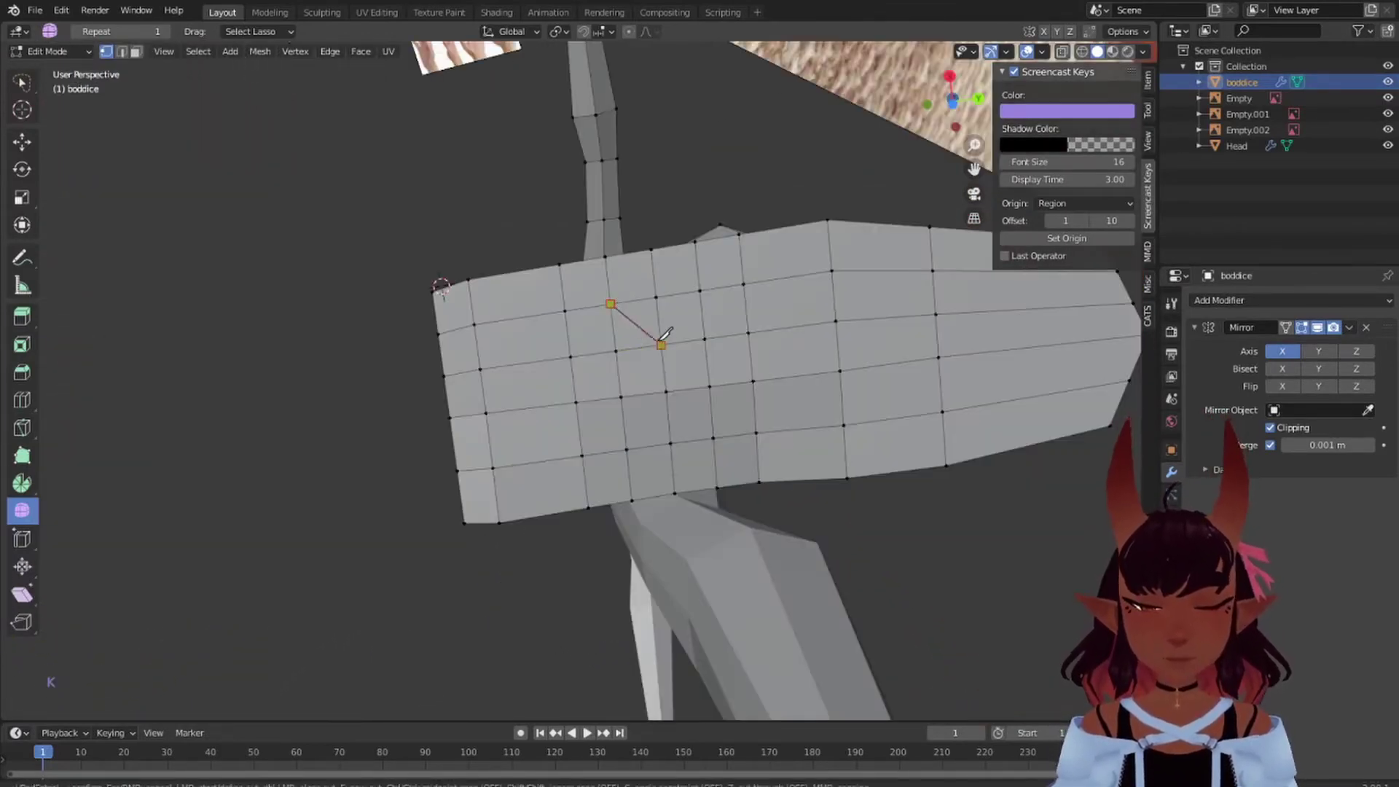
right_click(660, 341)
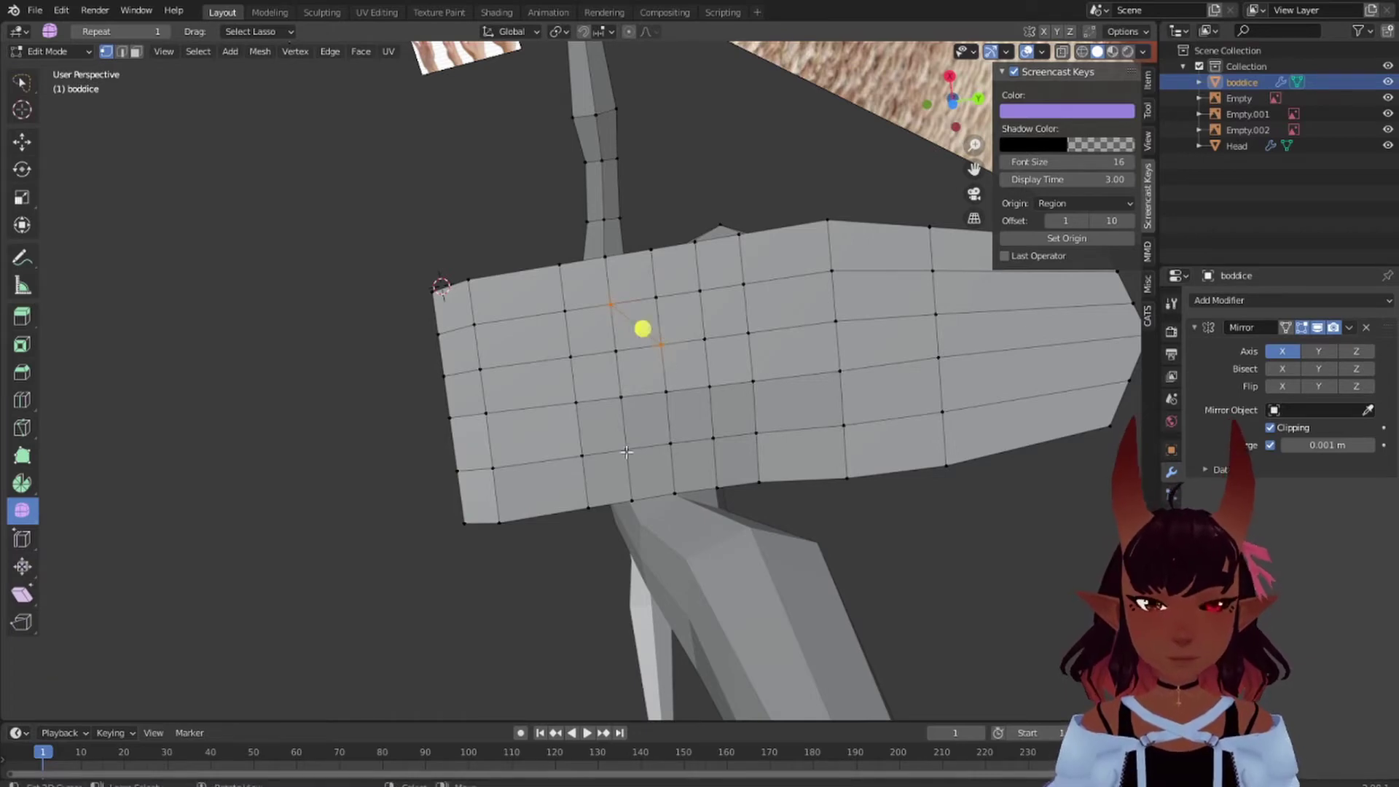
key("k")
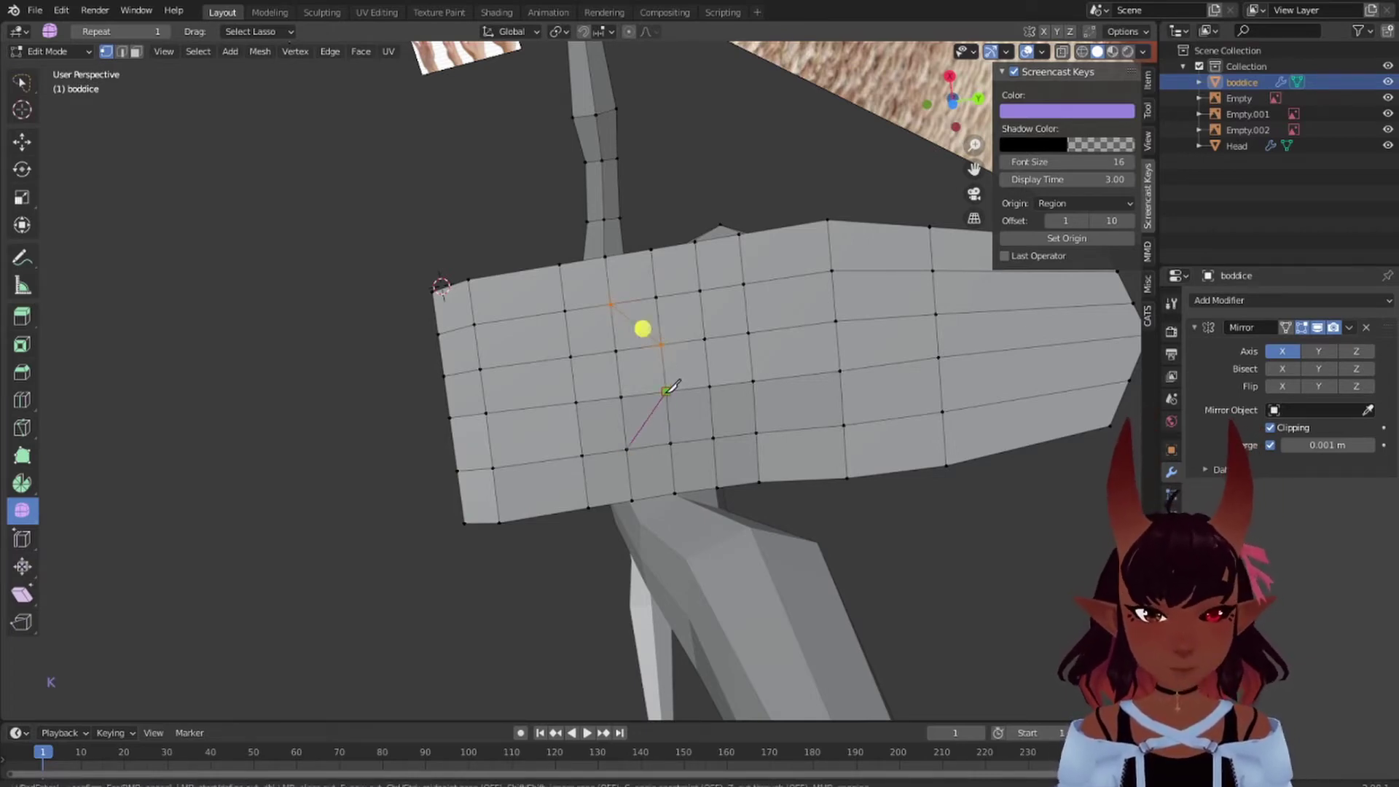
mouse_move(653, 387)
middle_mouse_down()
mouse_move(661, 412)
mouse_move(590, 303)
mouse_move(438, 218)
mouse_move(332, 209)
mouse_move(437, 277)
mouse_move(652, 369)
middle_mouse_up()
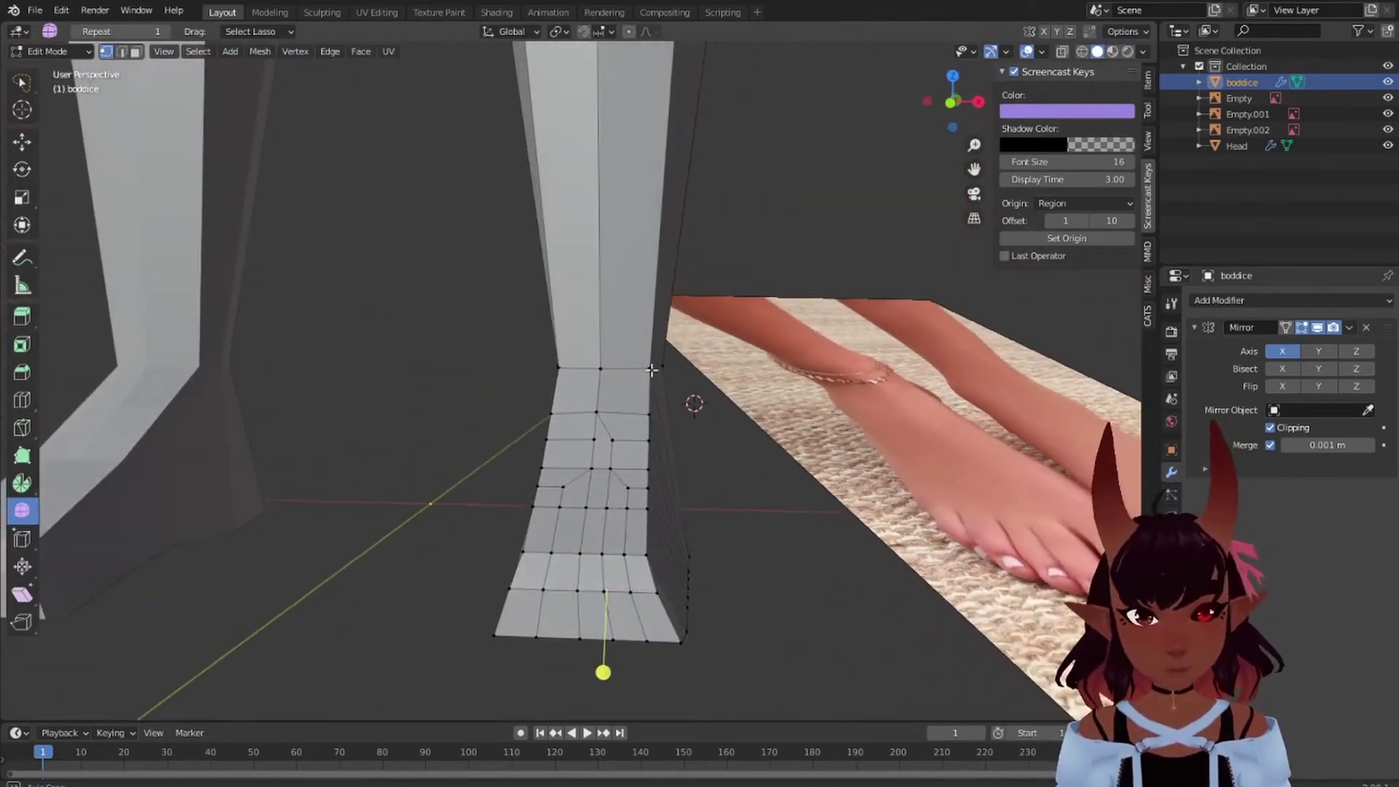
- Knife a third diagonal on the sole closer to the heel, from the outer center line to the inner center line one cross loop back
middle_click_drag(636, 459, 552, 318)
scroll(466, 313, "down", 4)
scroll(547, 322, "up", 3)
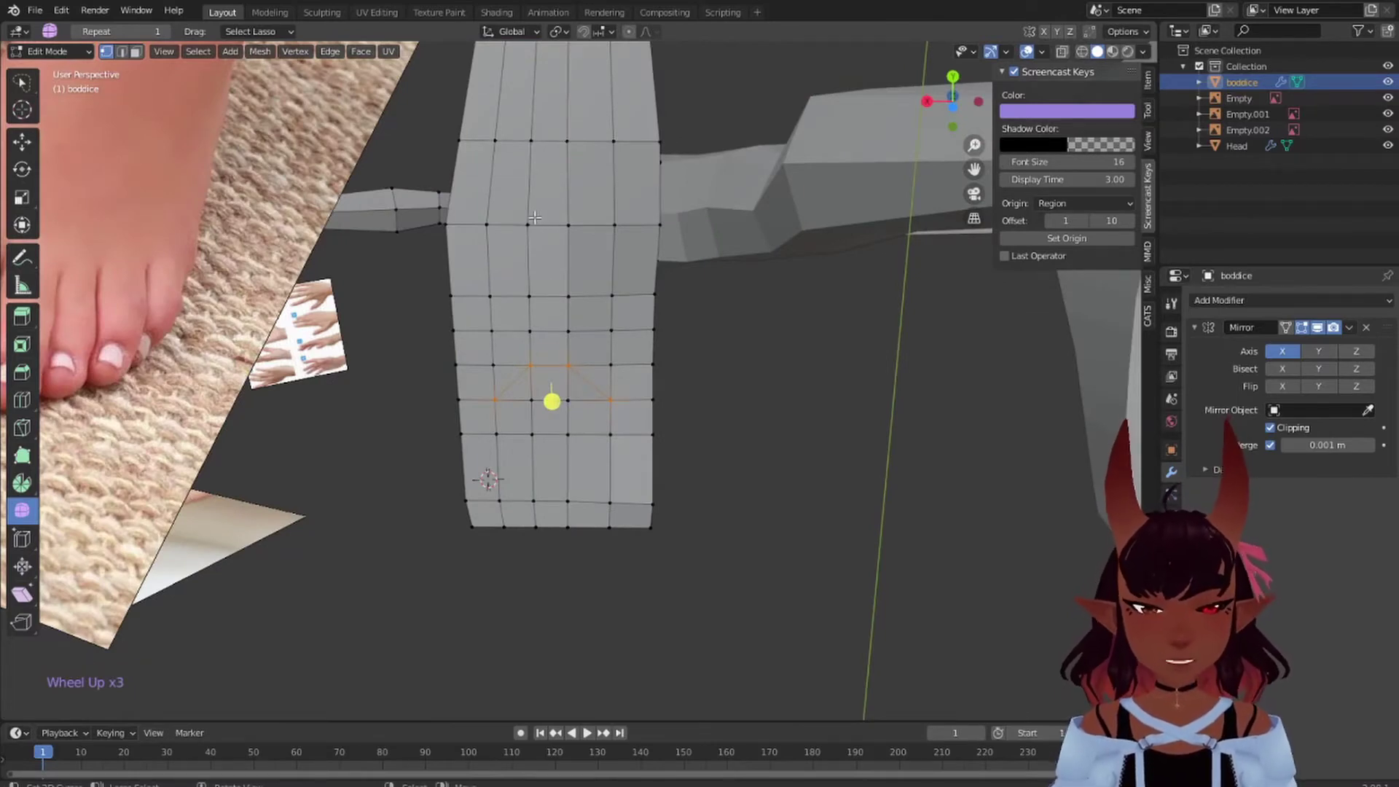
middle_click_drag(534, 217, 568, 515)
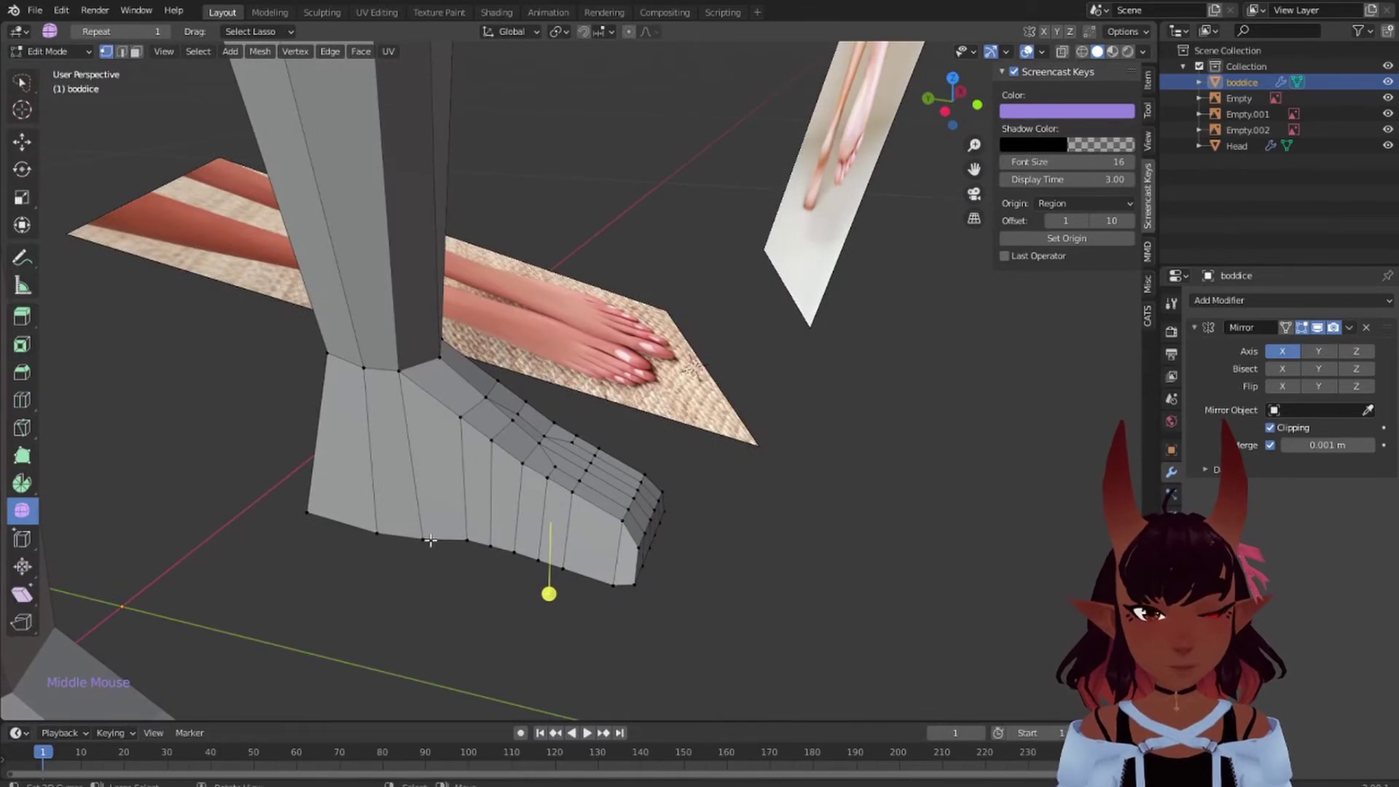
middle_click_drag(429, 540, 540, 310)
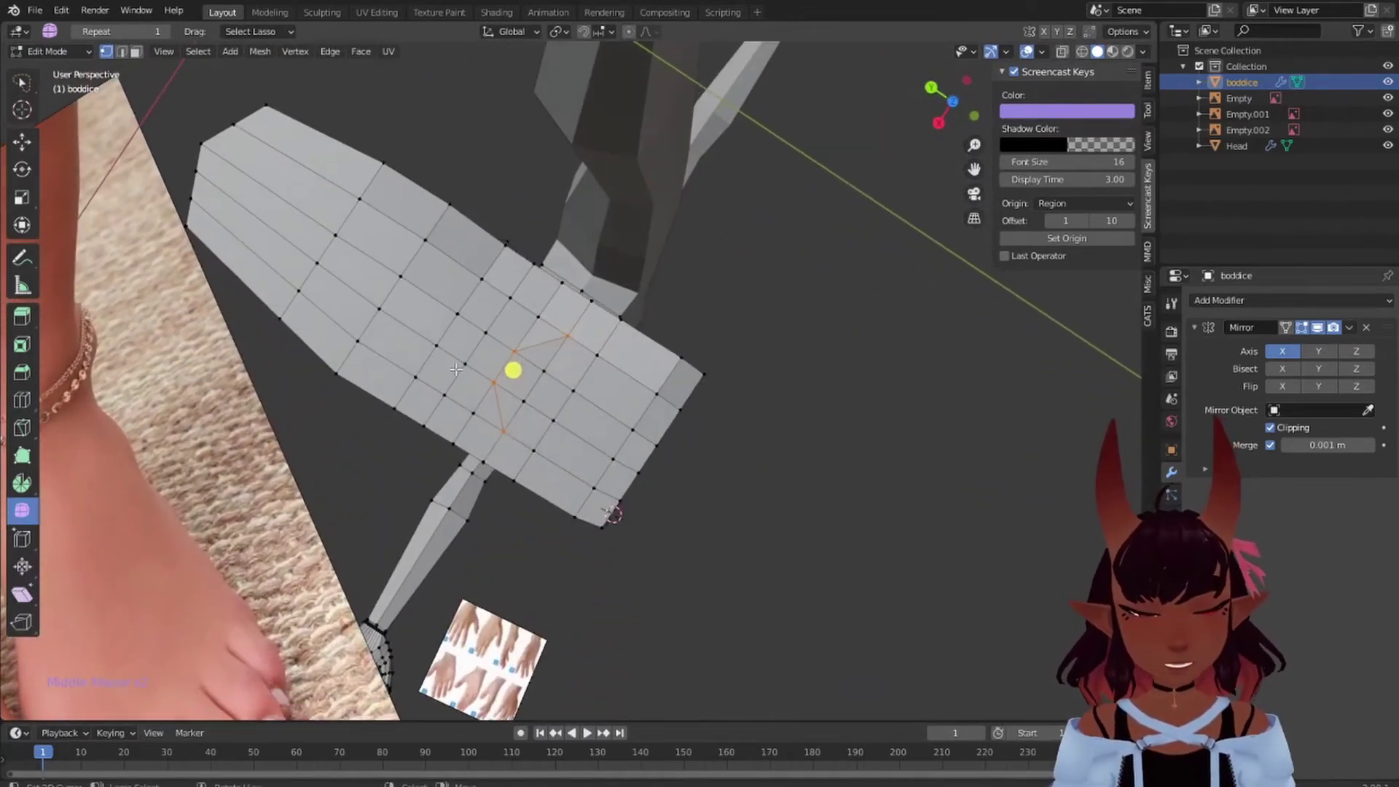
key("k")
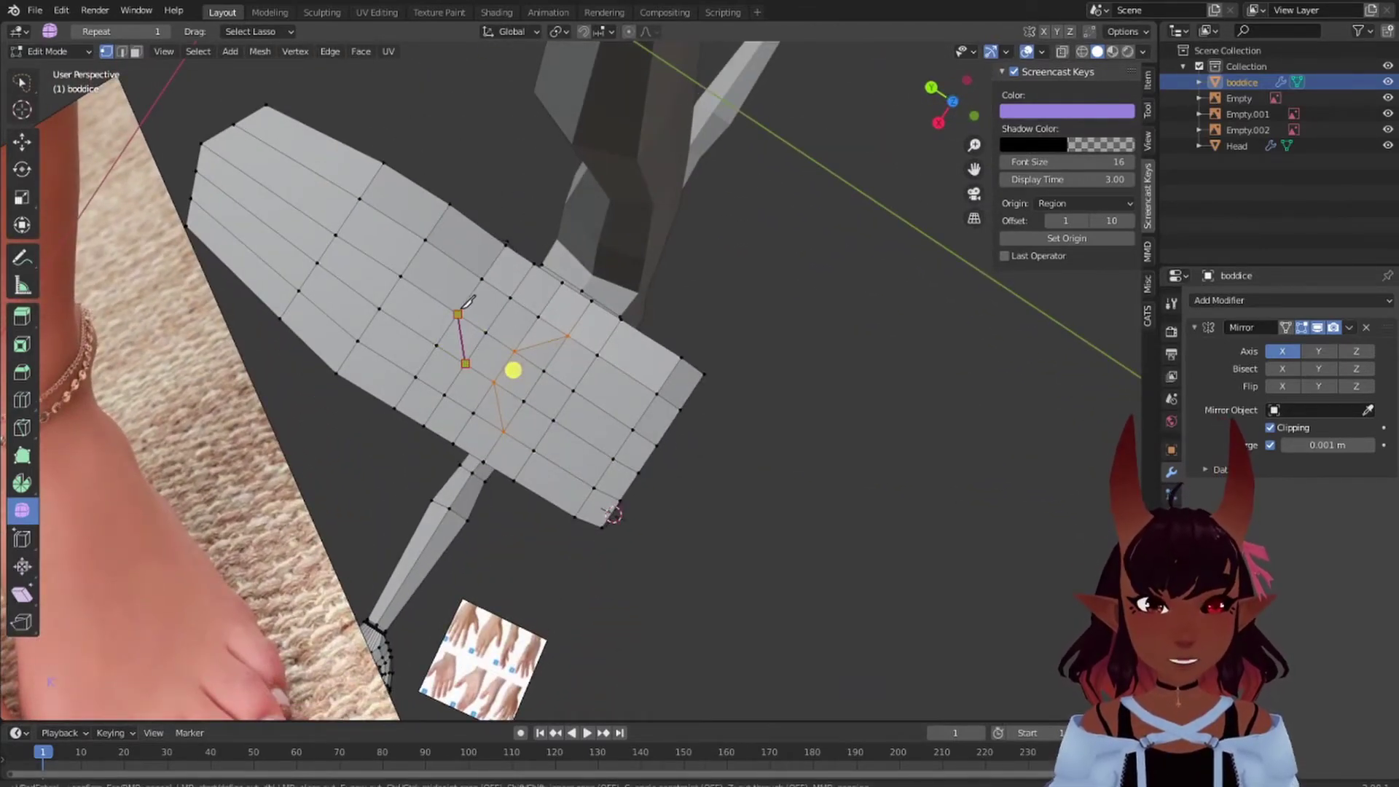
middle_click_drag(468, 300, 642, 221)
scroll(645, 228, "up", 3)
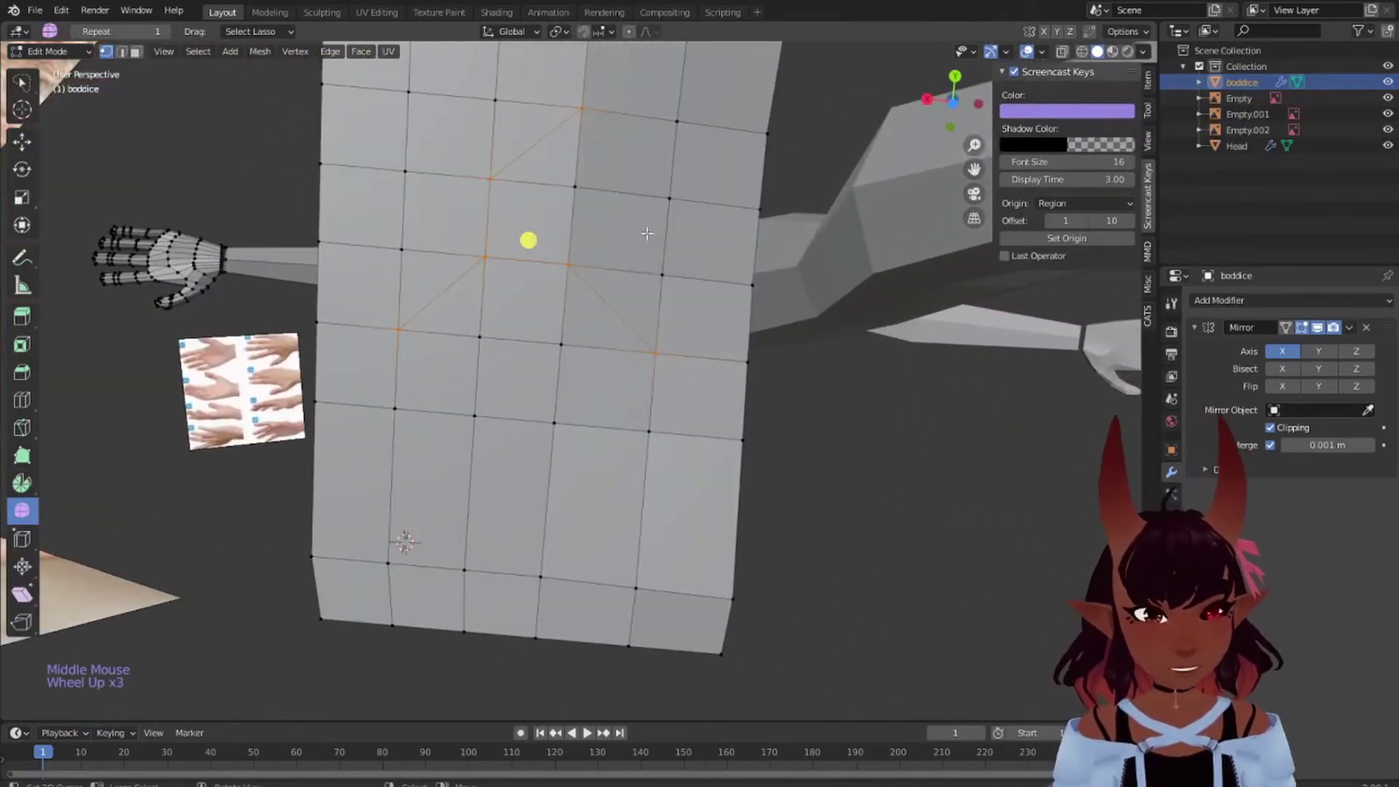
- Dissolve the two outermost lengthwise edge loops on the sole from the front diagonals back toward the heel
right_click(649, 147, "alt")
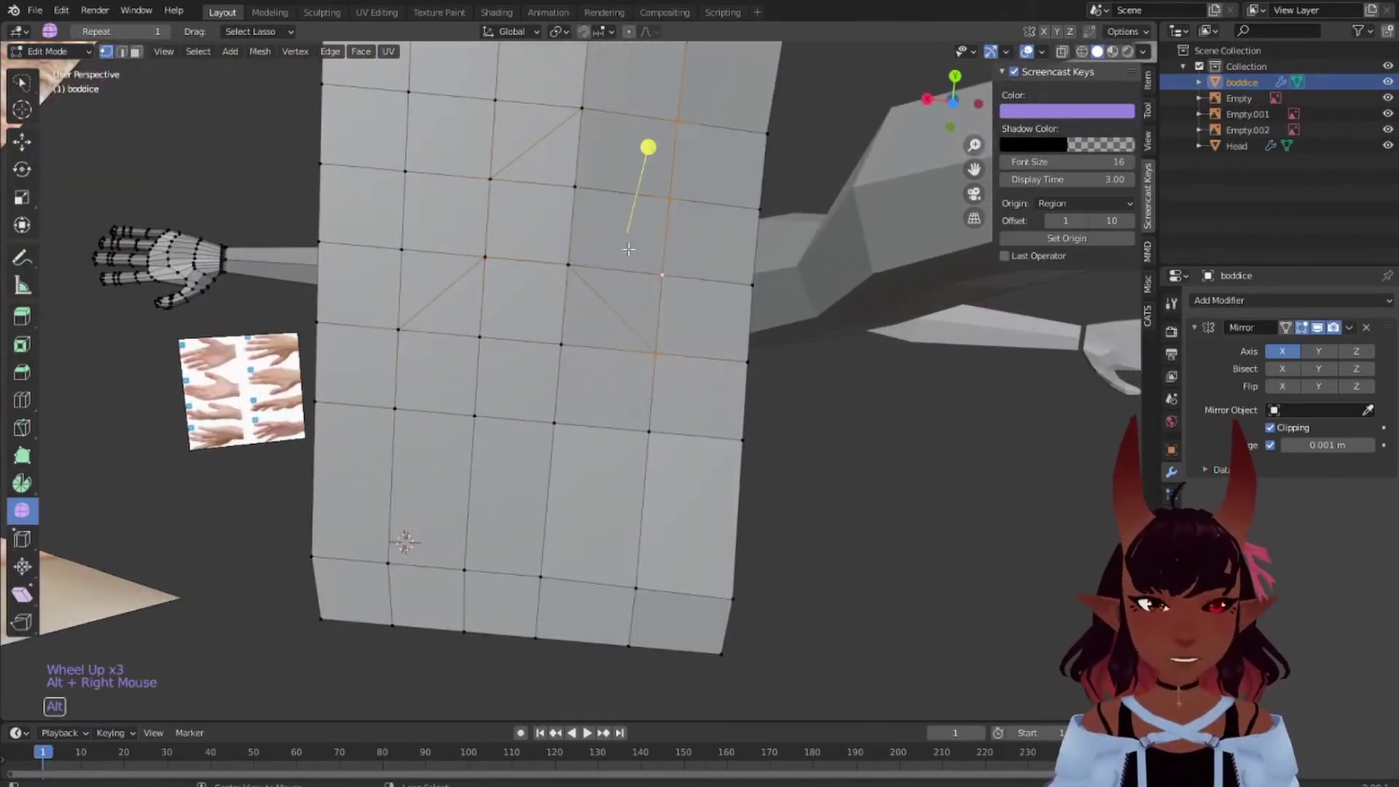
scroll(493, 220, "down", 2)
key("x")
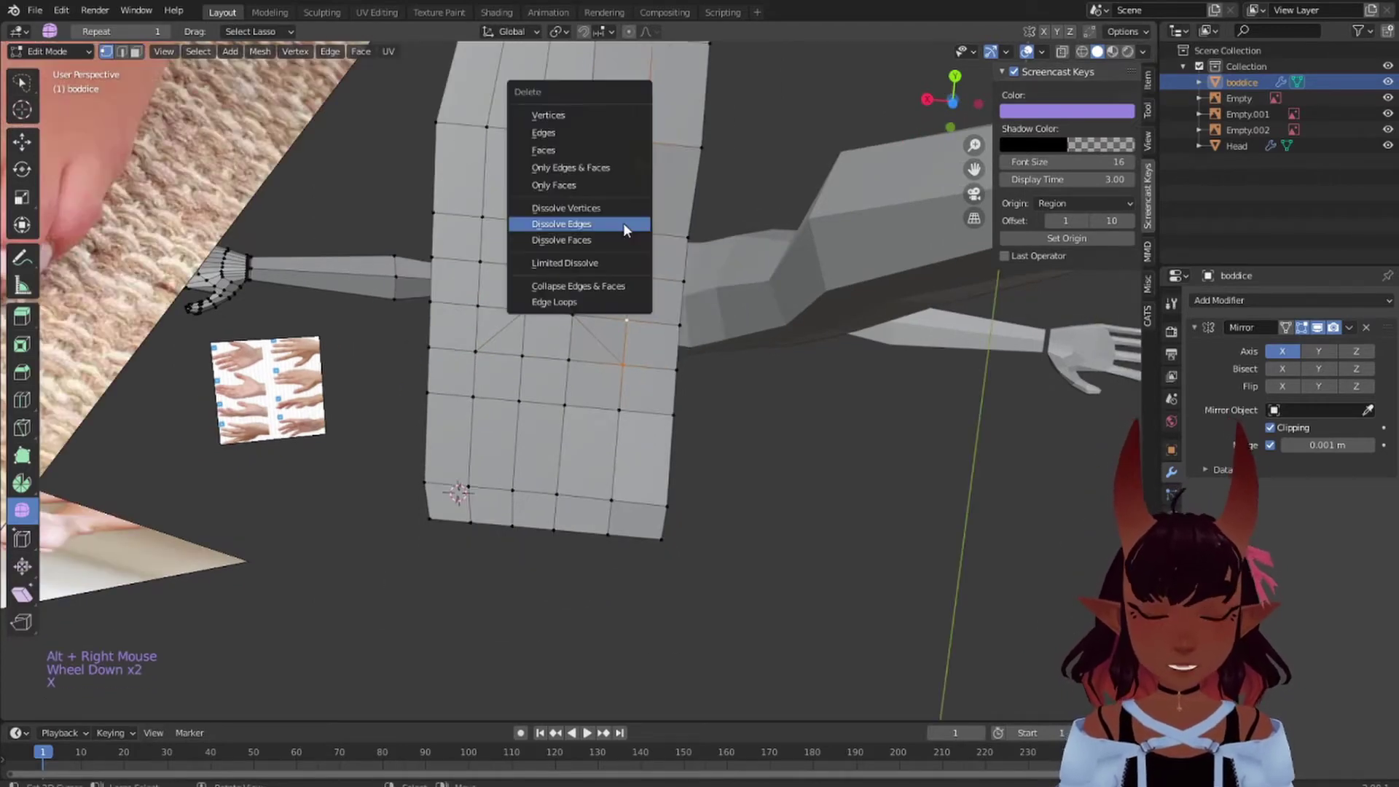
left_click(623, 221)
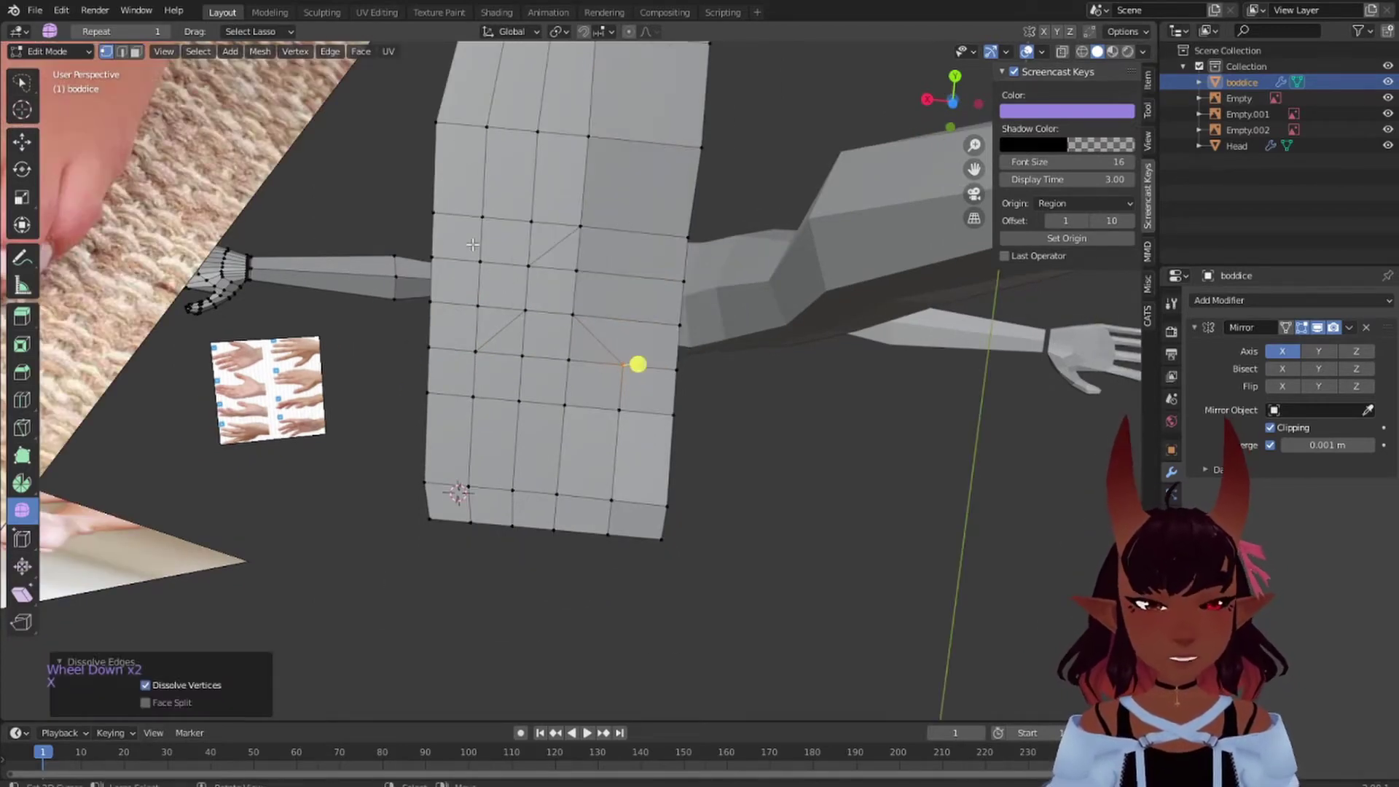
right_click(472, 244, "alt")
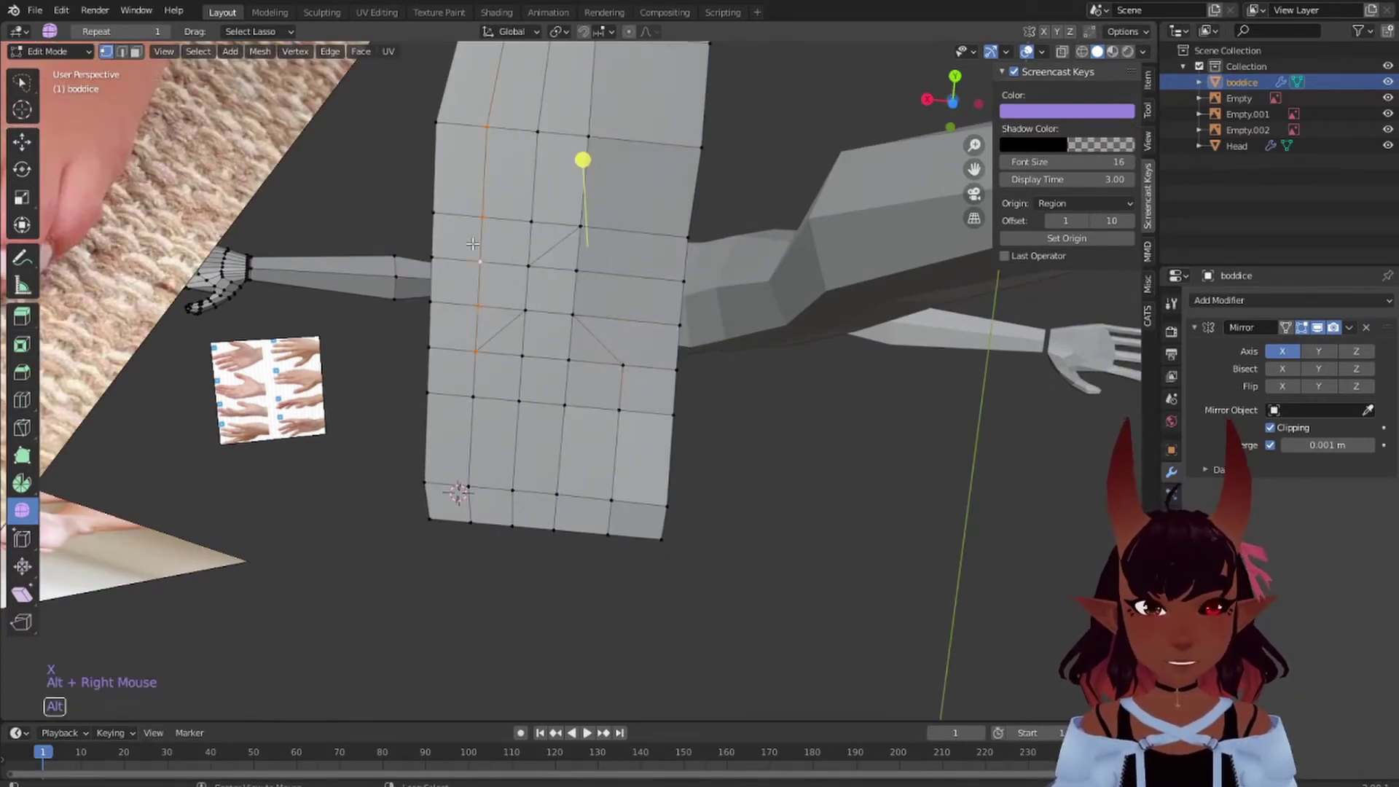
key("x")
left_click(472, 243)
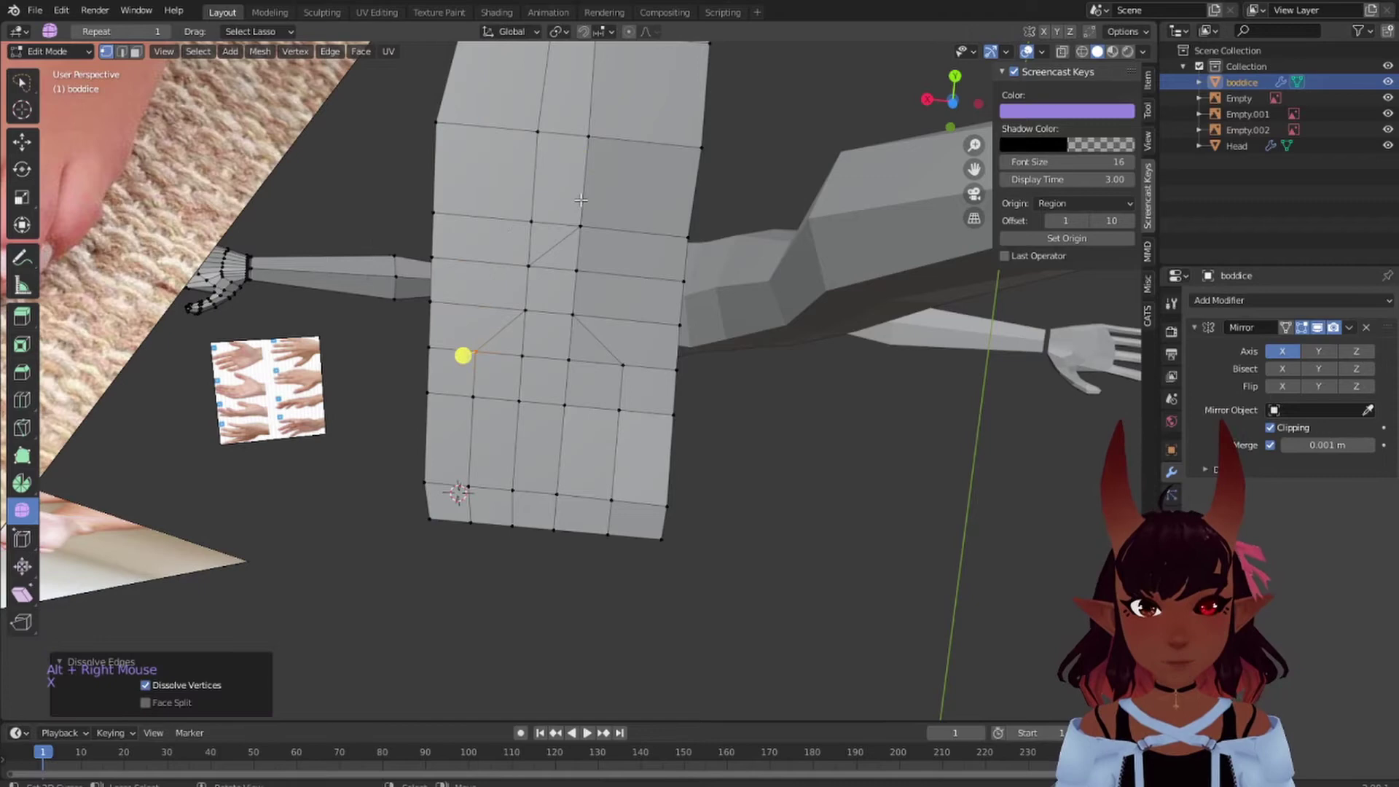
- Dissolve the sole's outer center edge loop from the third diagonal back toward the heel
scroll(581, 200, "down", 2, "shift")
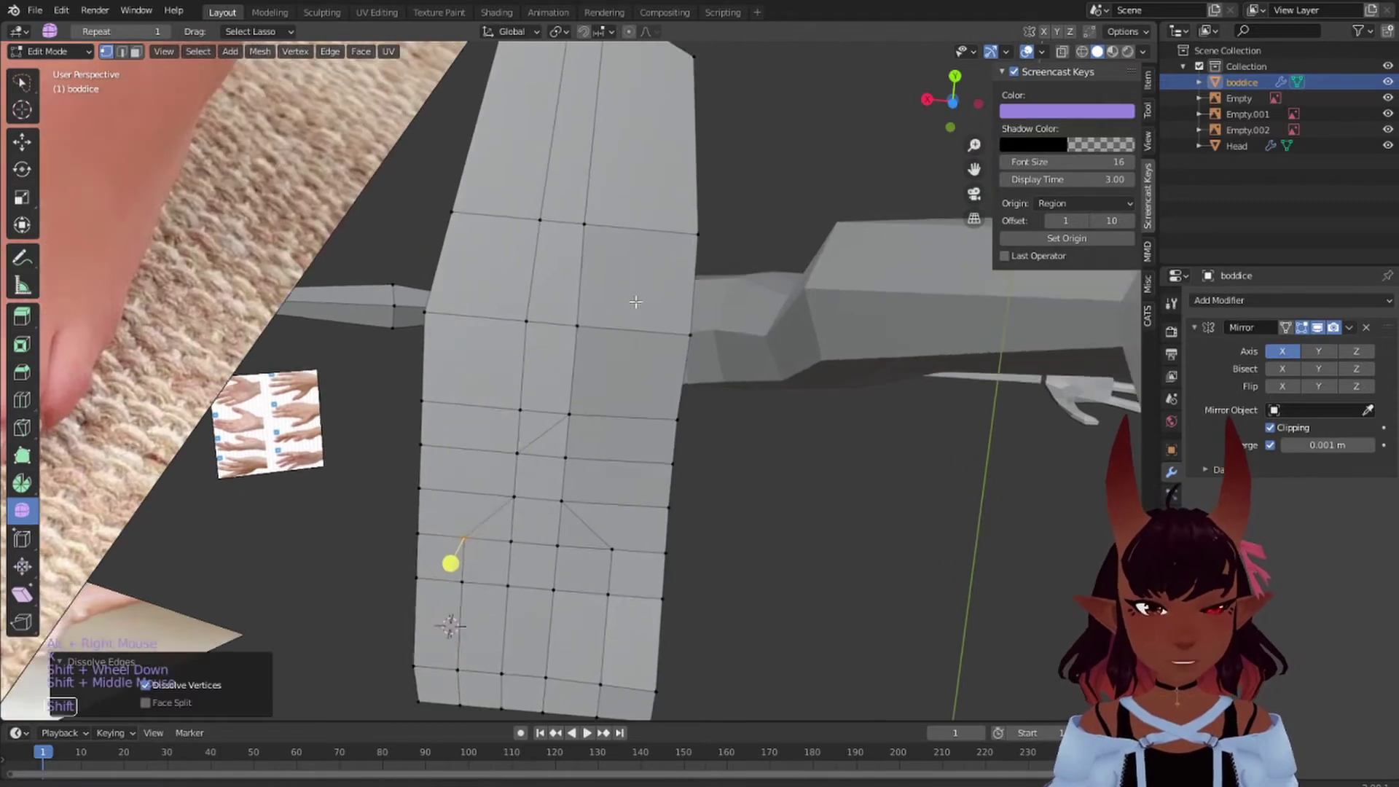
middle_click_drag(581, 200, 604, 296, "shift")
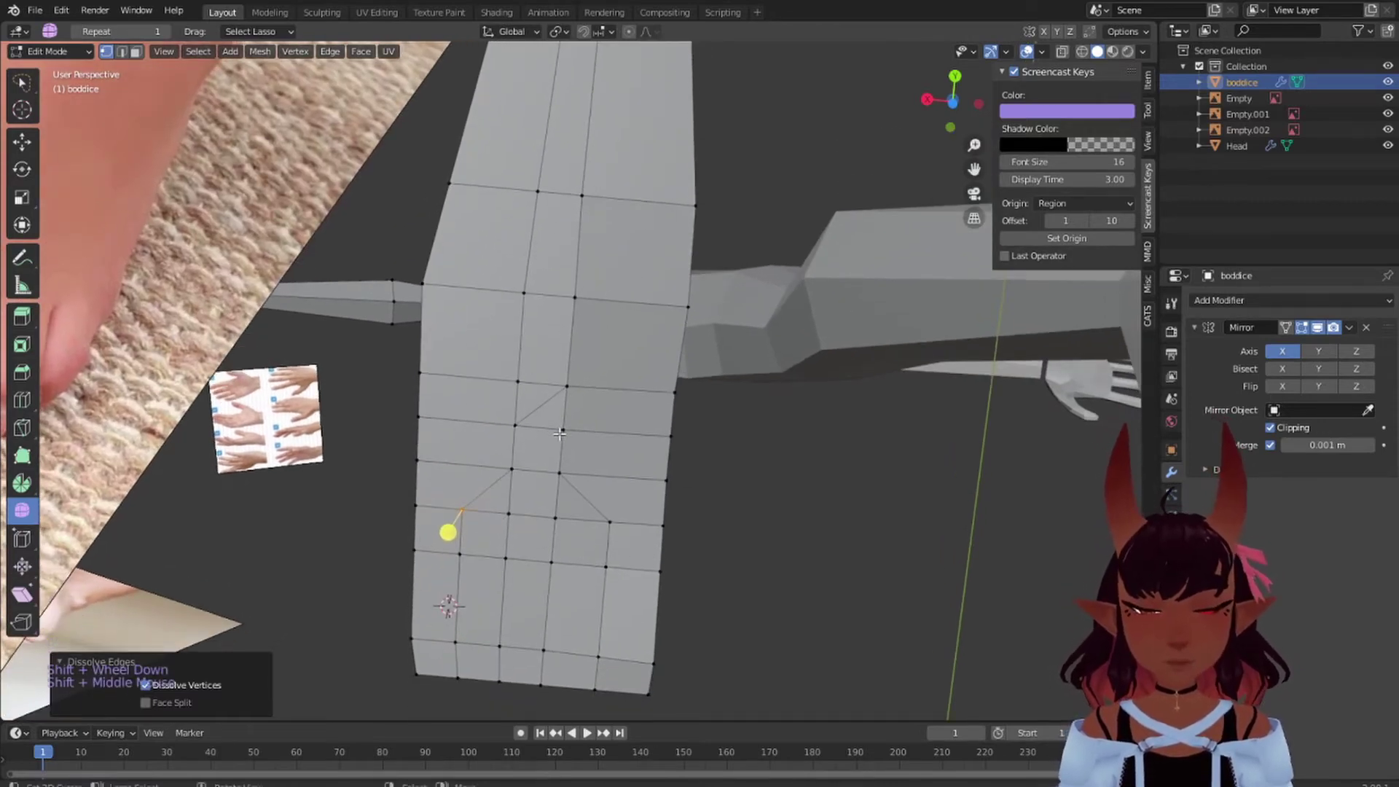
right_click(573, 326, "alt")
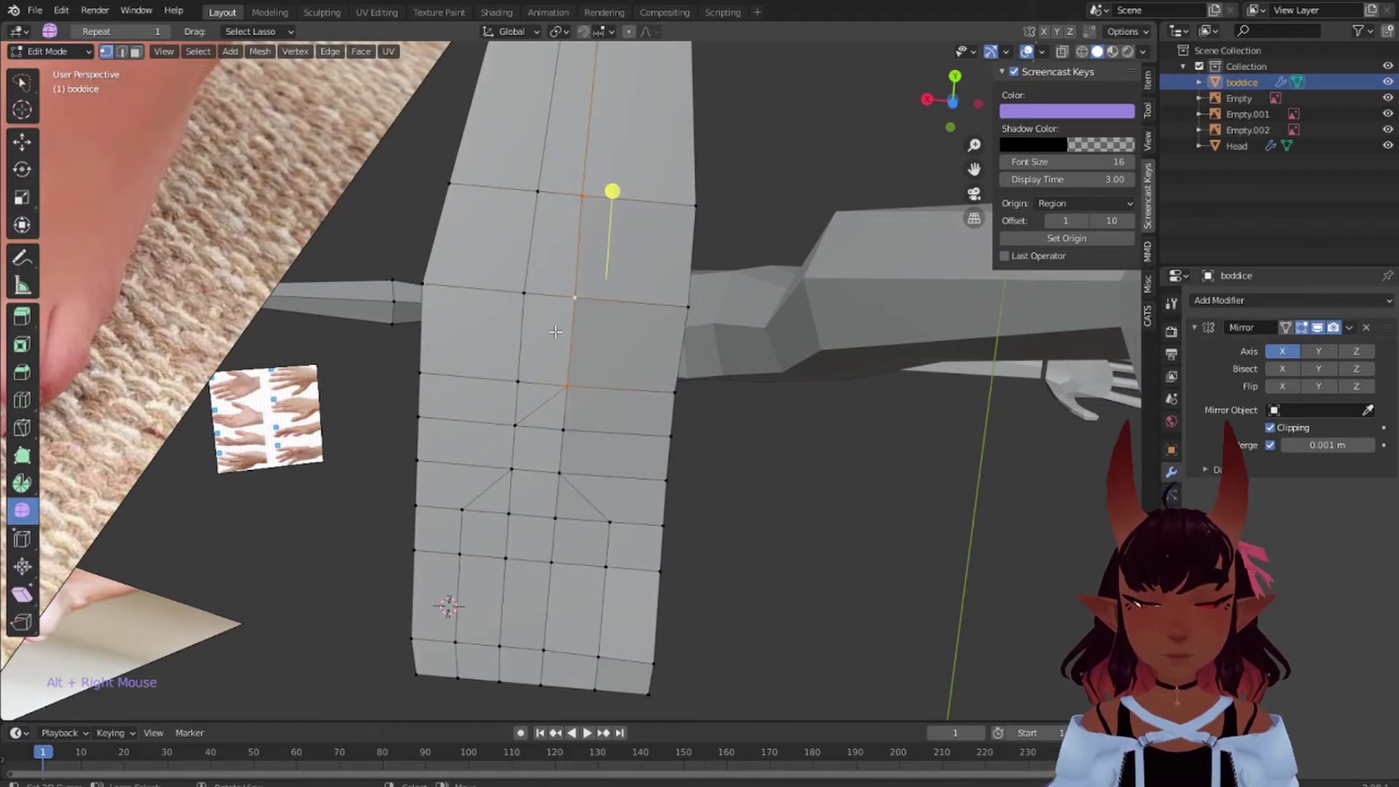
right_click(512, 325, "alt")
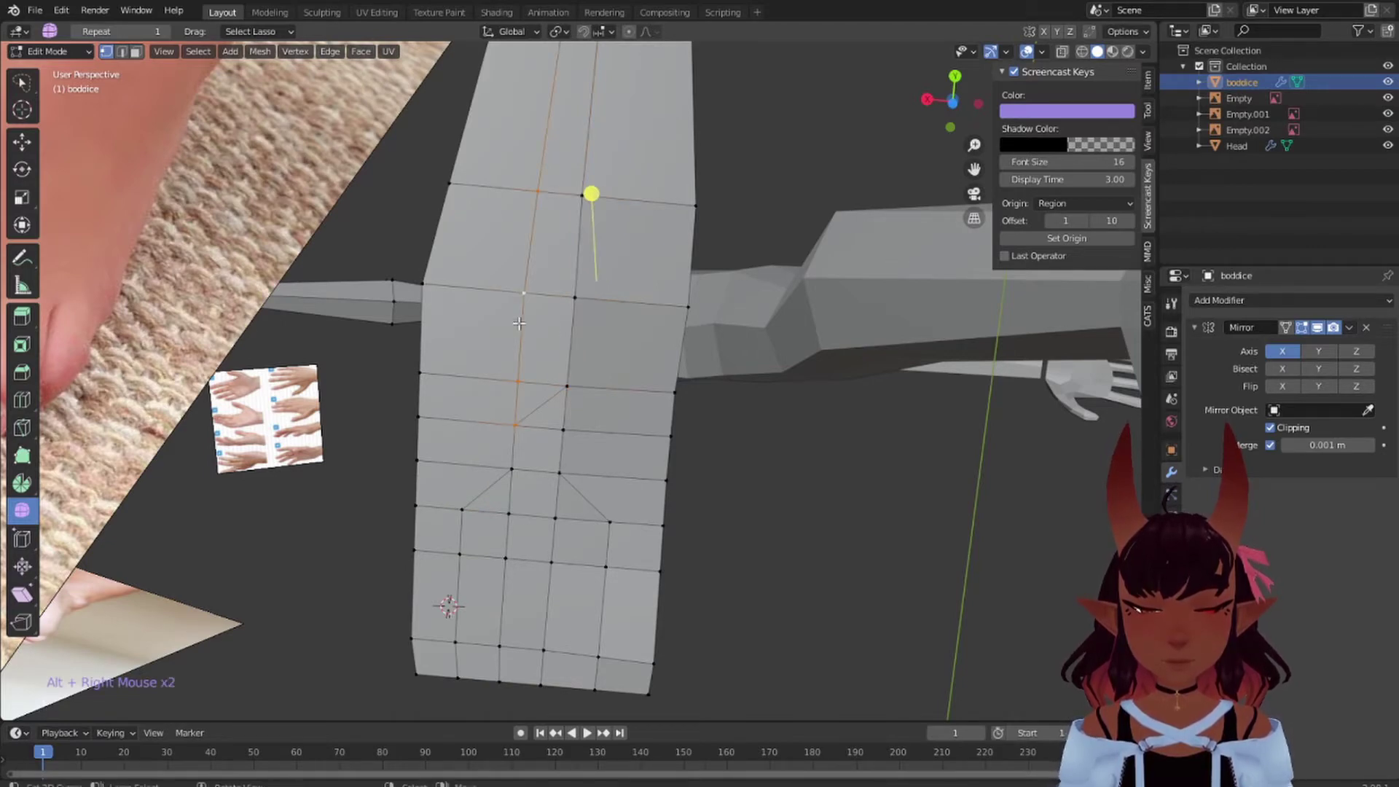
key("x")
left_click(518, 322)
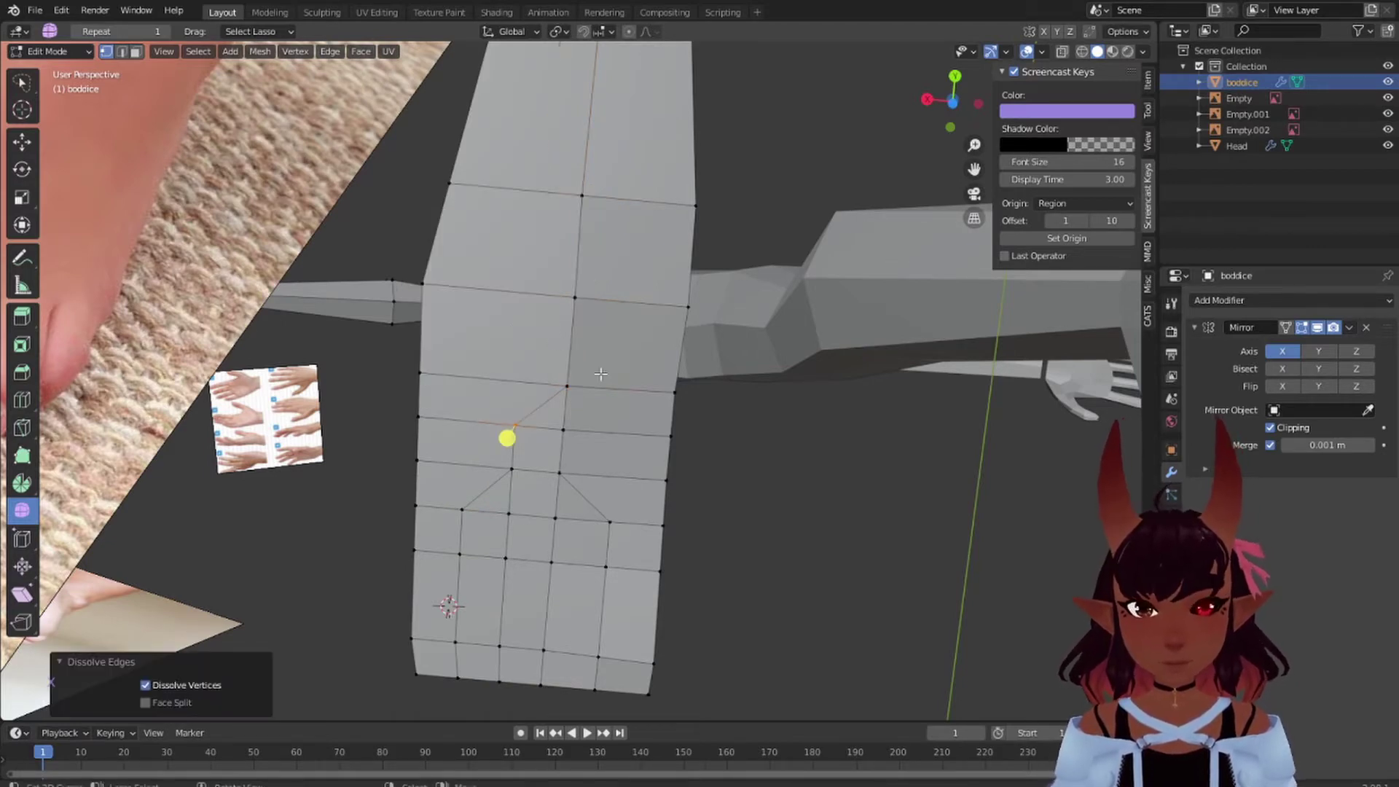
- Dissolve the cross edges on the sole running between the front ends of the two front diagonals
scroll(518, 322, "down", 3)
middle_click_drag(518, 322, 609, 199)
scroll(609, 199, "up", 4)
middle_click_drag(561, 379, 538, 443)
right_click(435, 474)
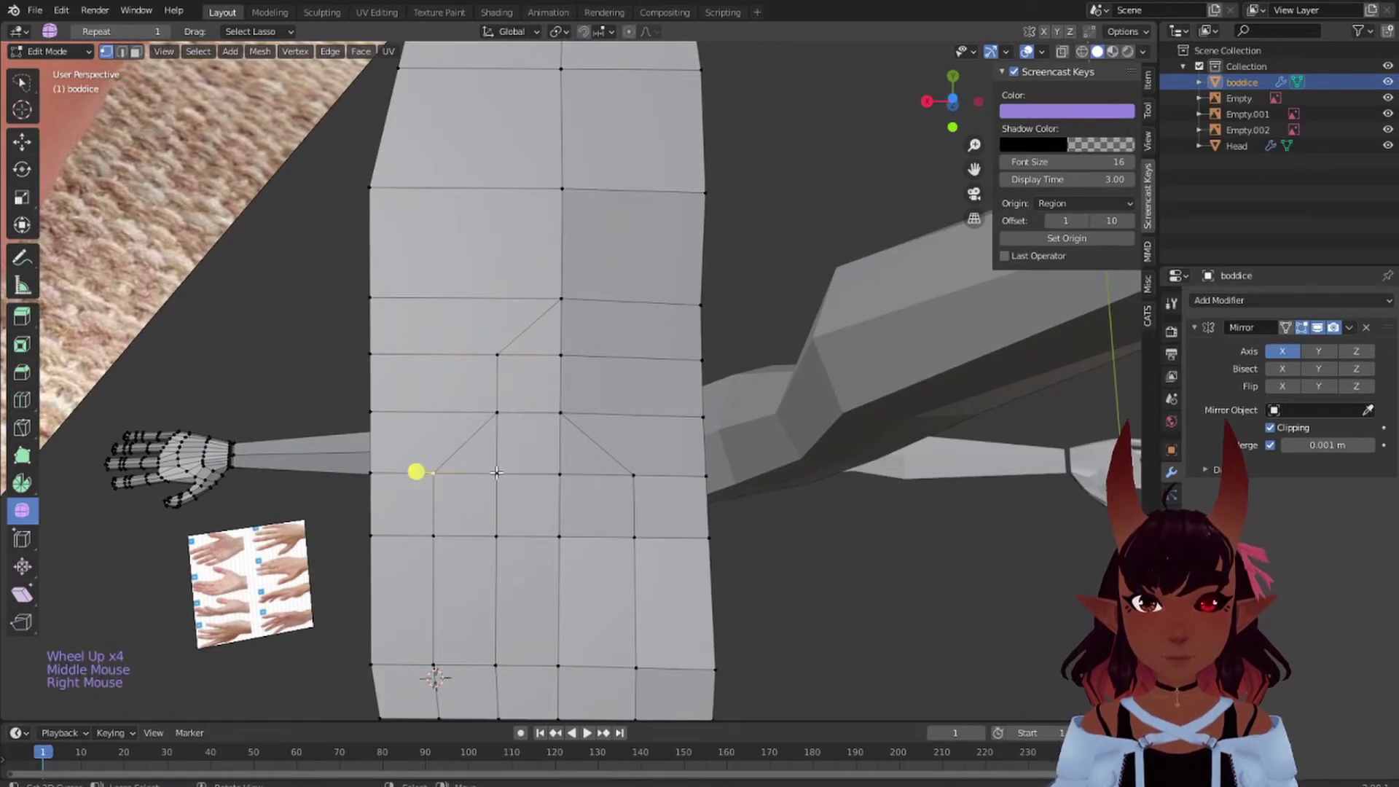
right_click(496, 473, "shift")
right_click(554, 471, "shift")
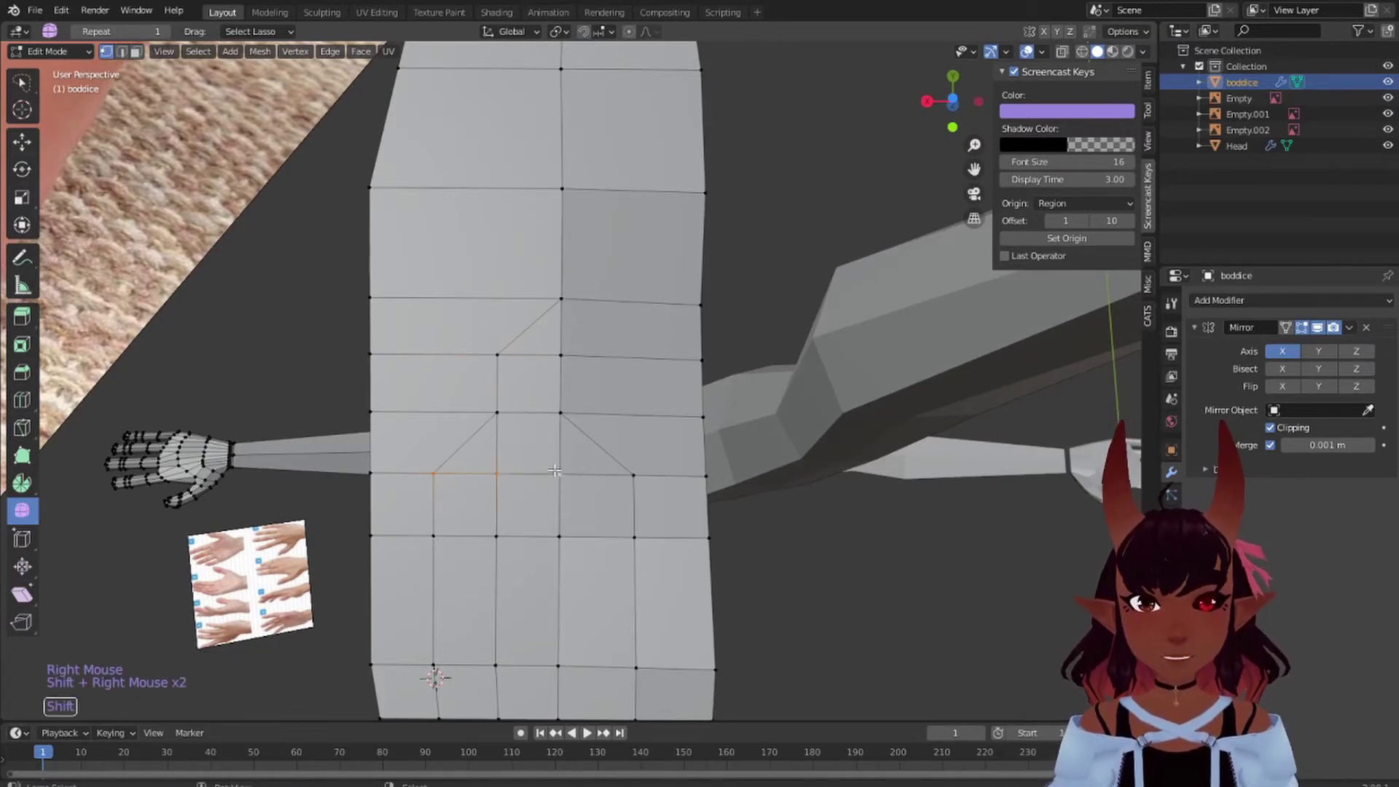
right_click(616, 479, "shift")
key("x")
left_click(619, 479)
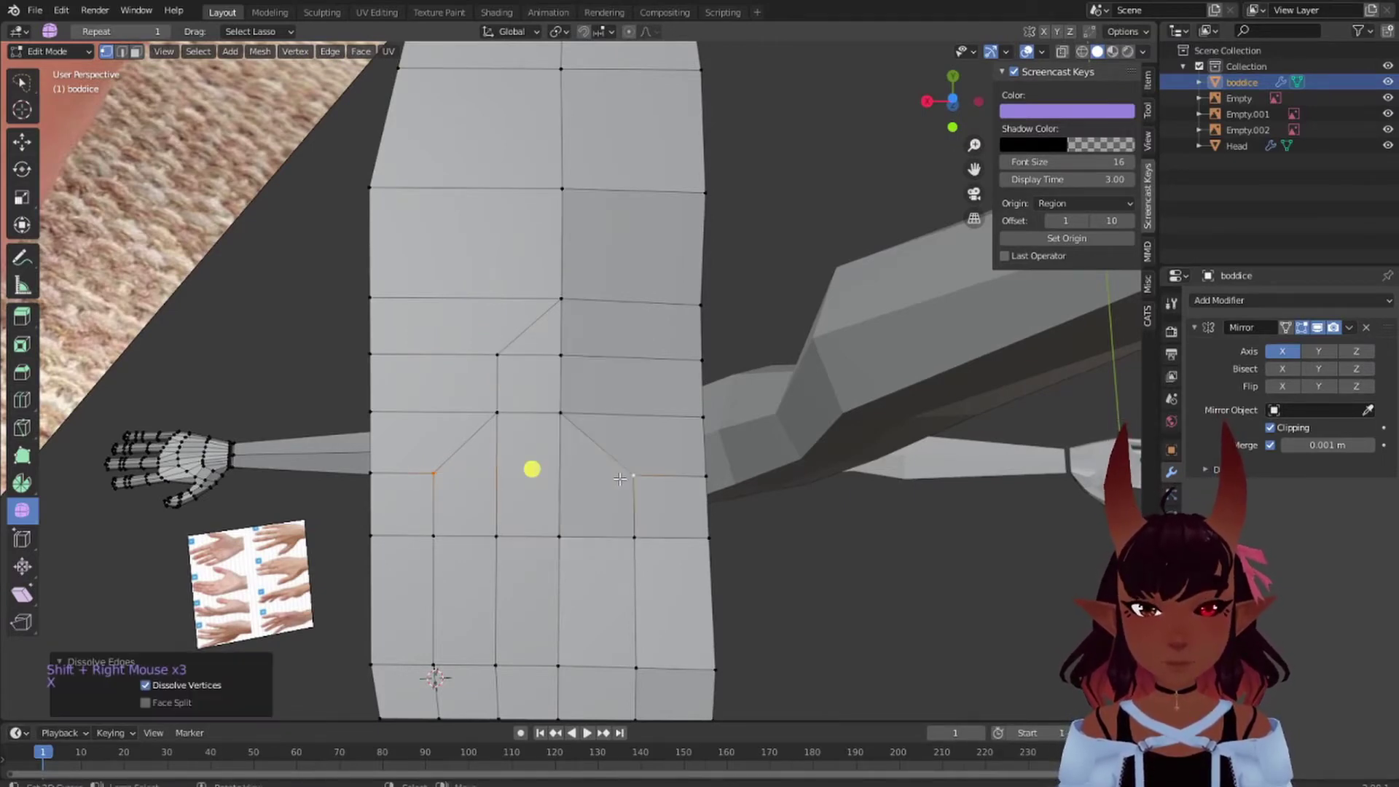
- Dissolve the short cross edge between the third diagonal's front end and the sole's inner center line, and clear the selection
right_click(498, 356)
right_click(523, 338, "shift")
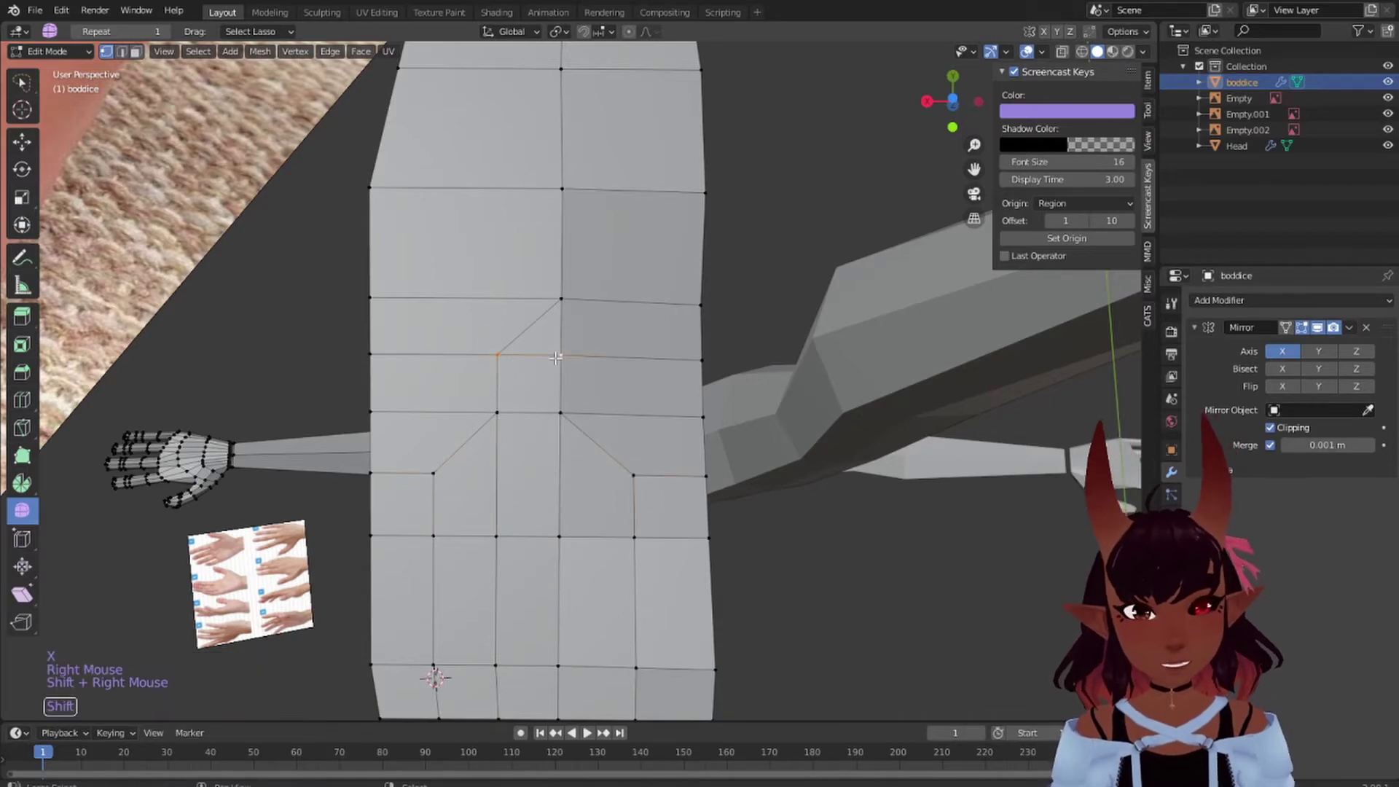
scroll(556, 357, "down", 2)
key("a")
key("a")
key("a")
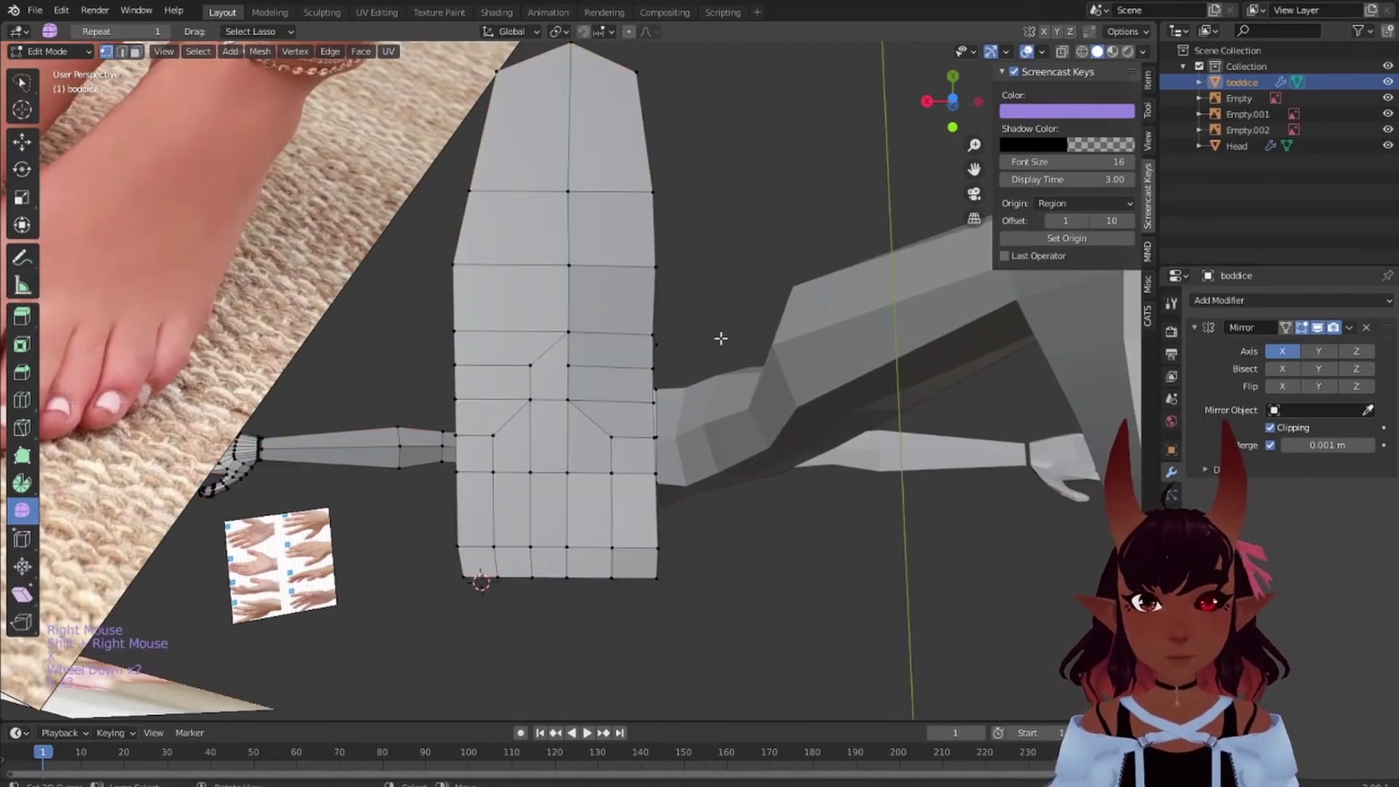
- Dissolve the leftover partial cross loop running from the sole's inner center line around the foot's inner side onto the instep
middle_click_drag(722, 337, 576, 388)
scroll(507, 378, "up", 1)
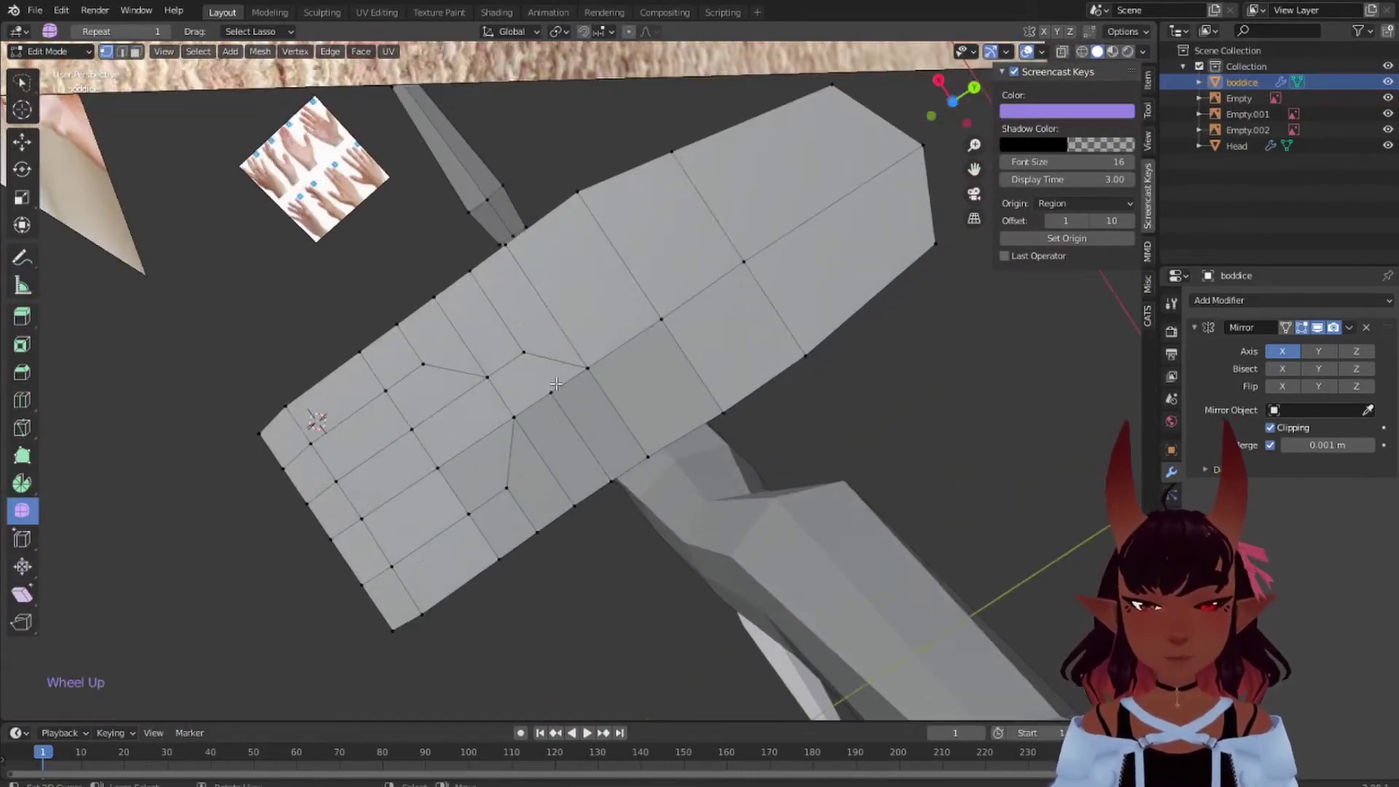
right_click(578, 506, "alt")
middle_click_drag(749, 406, 478, 636)
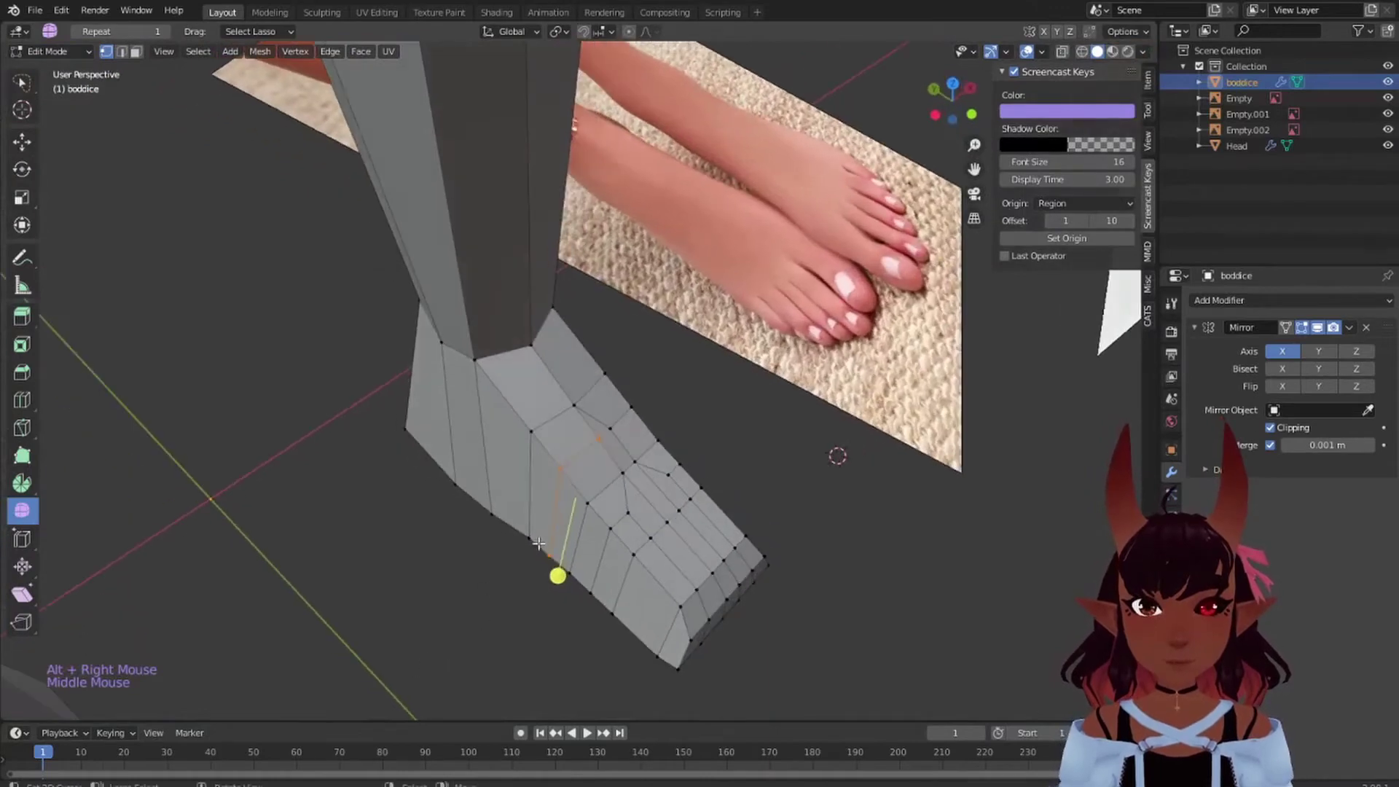
scroll(538, 543, "up", 2)
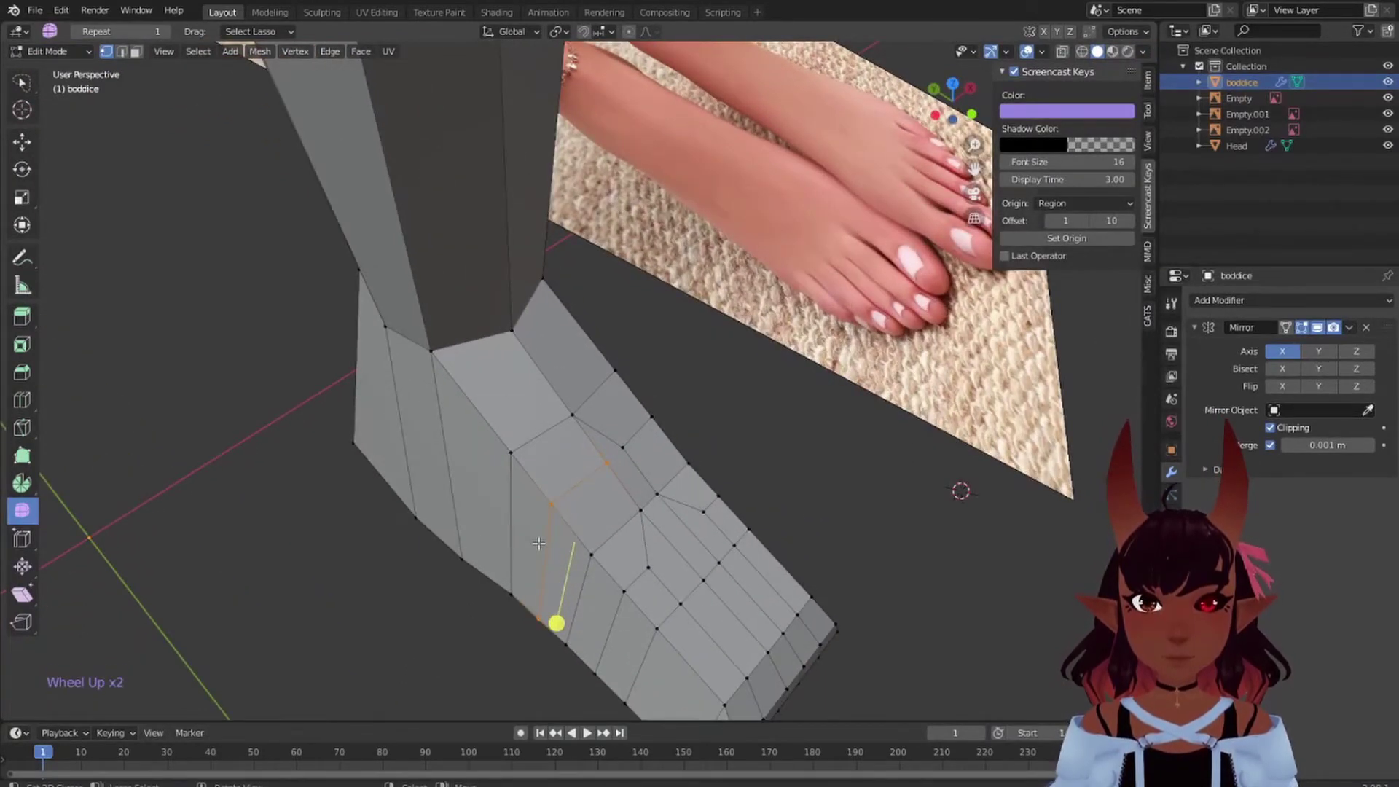
key("x")
left_click(540, 546)
- Switch to face selection and select face loops on the instep and sole to check how they flow around the diagonals
middle_click_drag(759, 437, 652, 400)
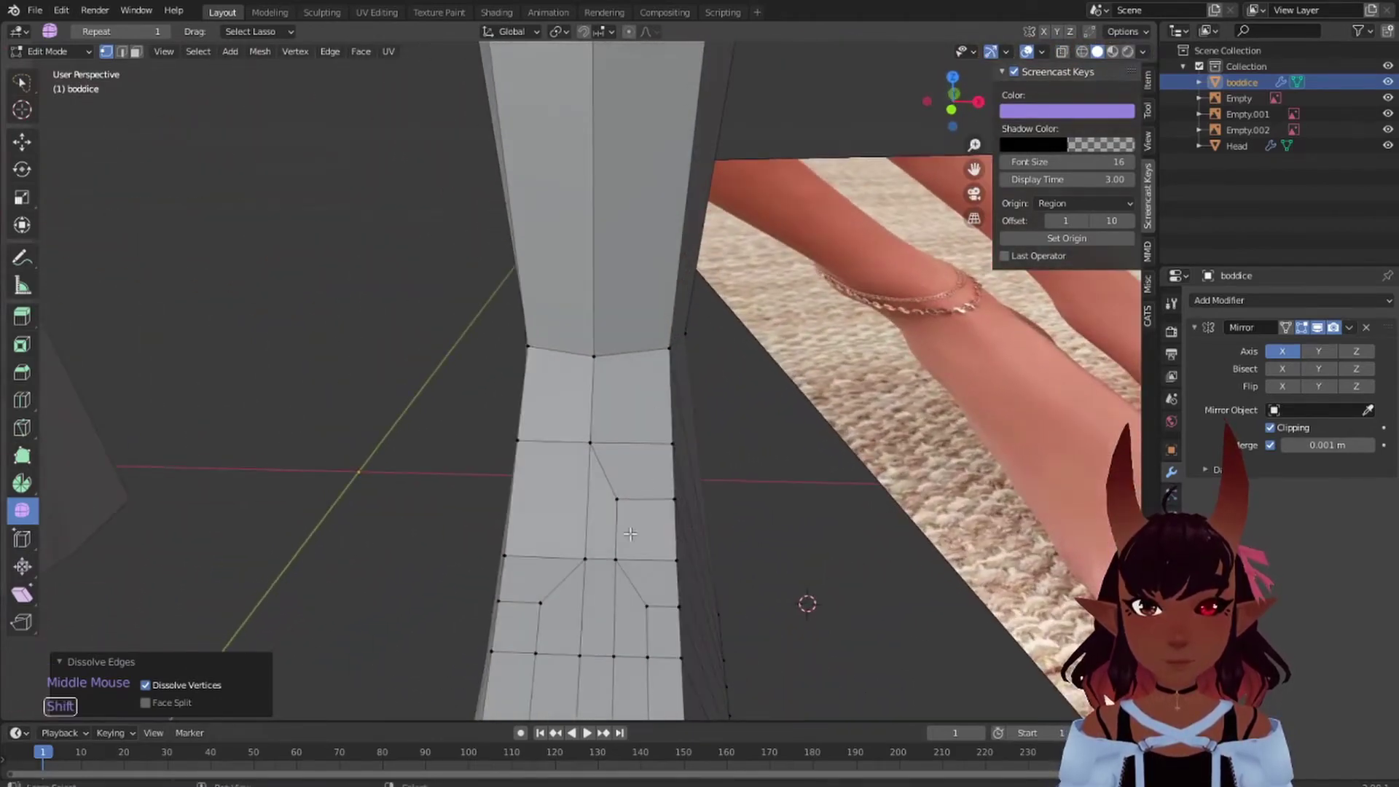
middle_click_drag(630, 534, 478, 601, "shift")
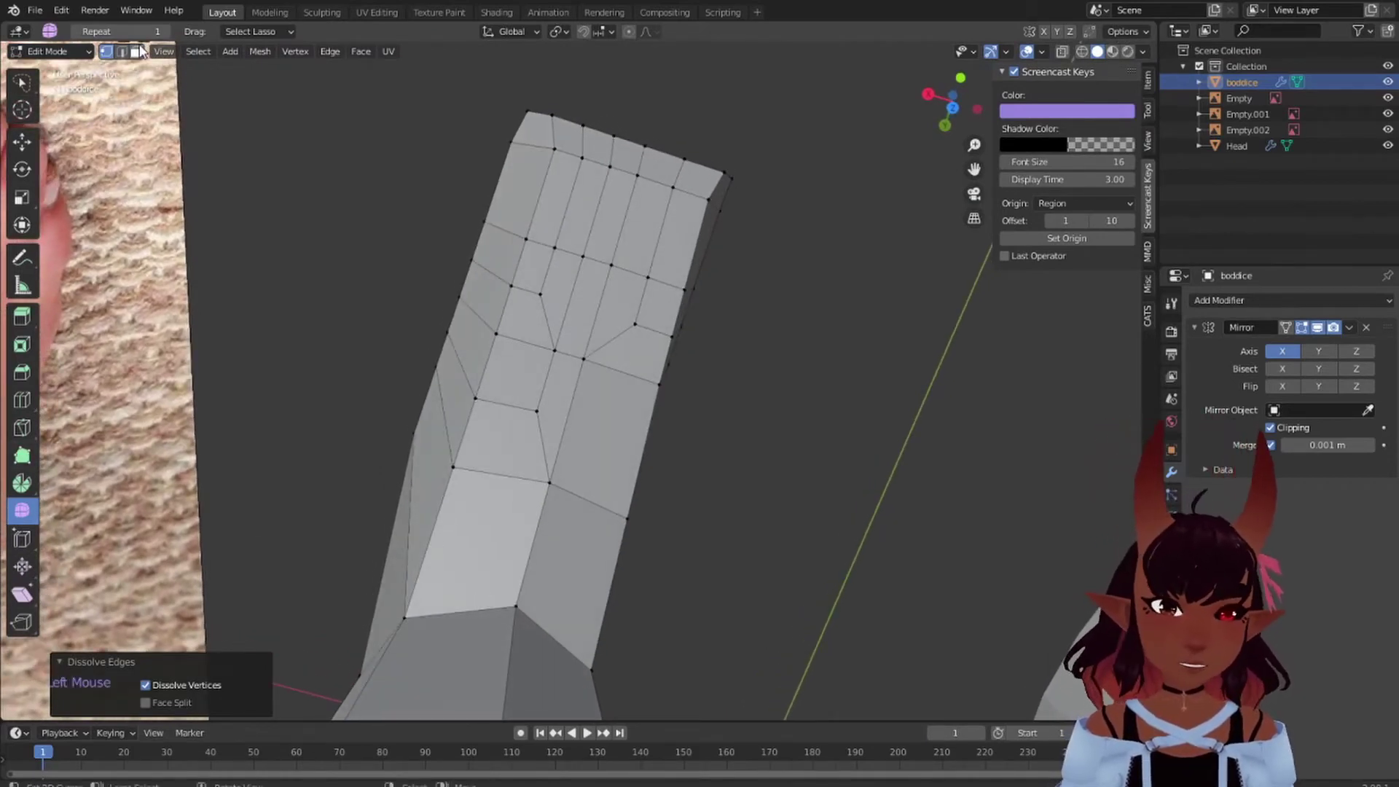
right_click(504, 303, "alt")
middle_click_drag(470, 329, 481, 717)
right_click(628, 312, "alt")
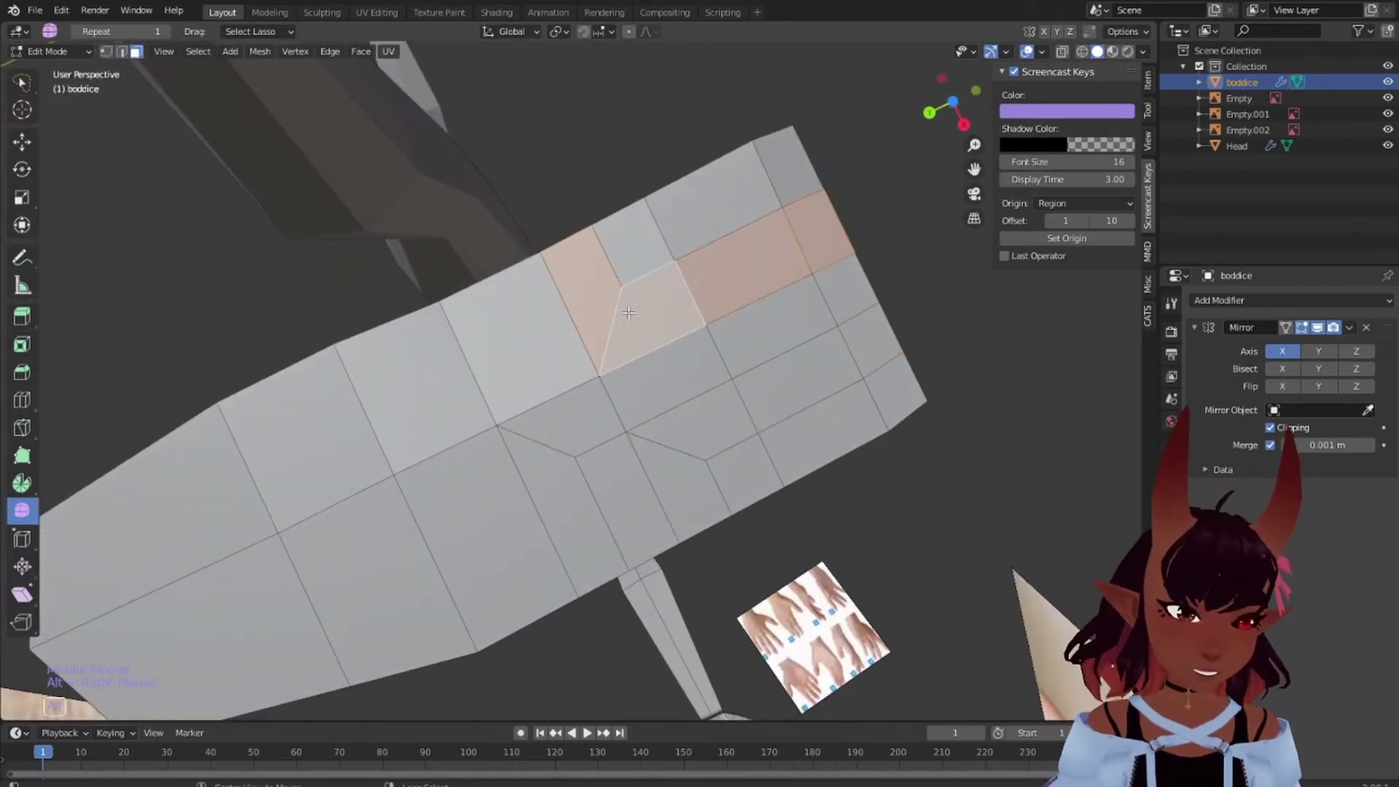
- Select face loops along the instep and the foot's side to check their flow, clearing the selection after each check
middle_click_drag(762, 186, 377, 329)
right_click(516, 315, "alt")
key("a")
key("a")
key("a")
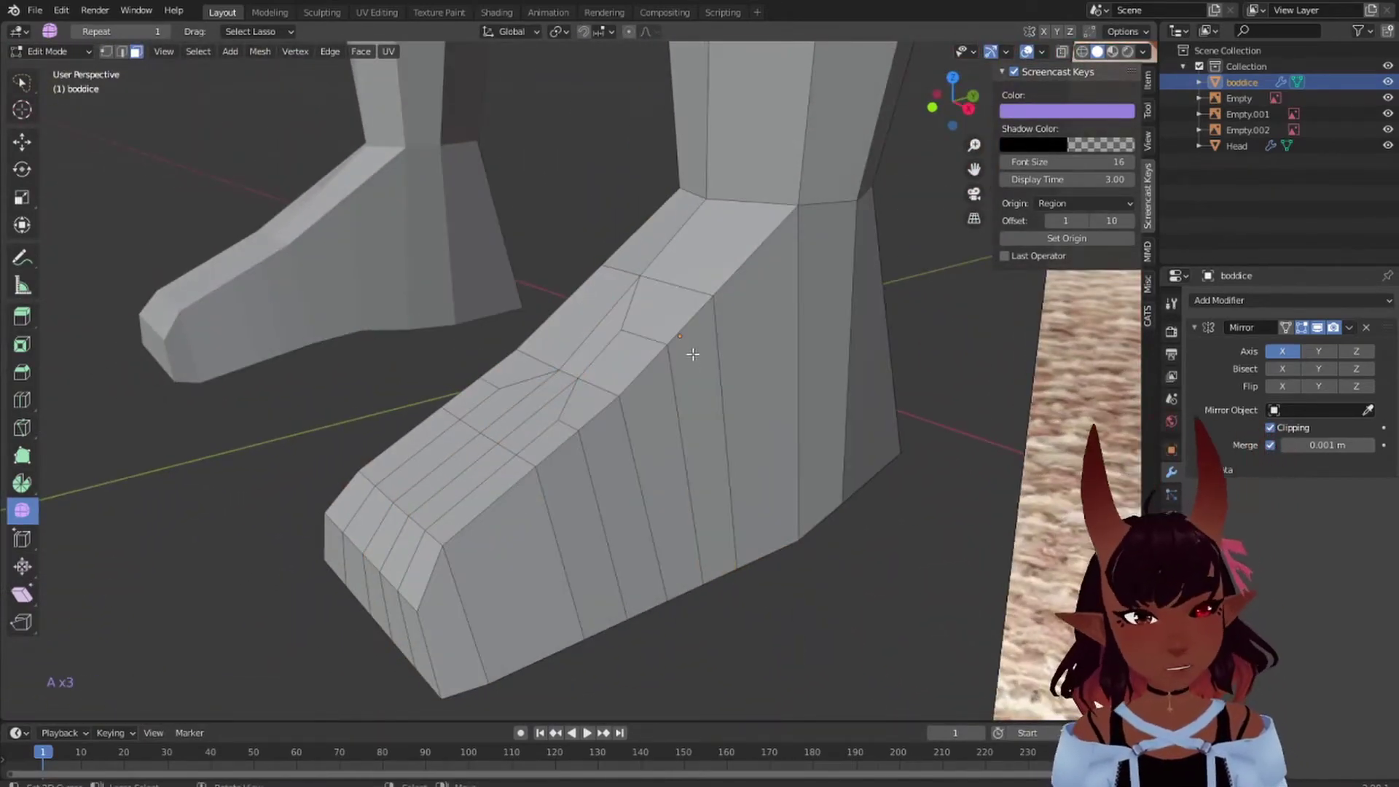
scroll(692, 354, "down", 2)
mouse_move(692, 354)
middle_mouse_down()
mouse_move(762, 293)
mouse_move(599, 291)
mouse_move(633, 284)
mouse_move(684, 210)
mouse_move(806, 156)
mouse_move(515, 250)
mouse_move(505, 331)
mouse_move(761, 246)
mouse_move(693, 334)
middle_mouse_up()
right_click(600, 291, "alt")
scroll(599, 292, "down", 2)
right_click(647, 276, "alt")
key("a")
key("a")
key("a")
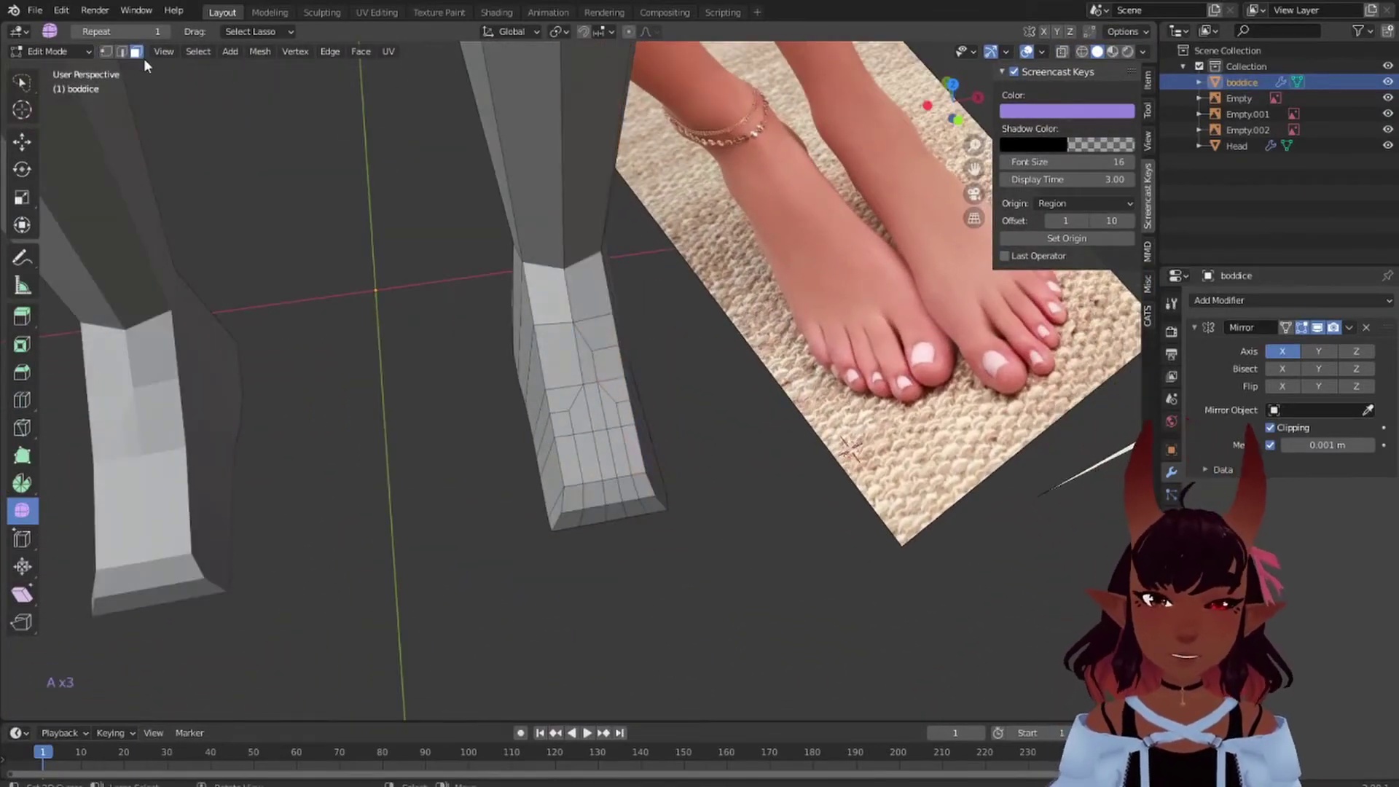
- In vertex selection, rip and fill the front edge between the big toe and second toe, offset 0.002138 m along X
scroll(658, 370, "down", 2)
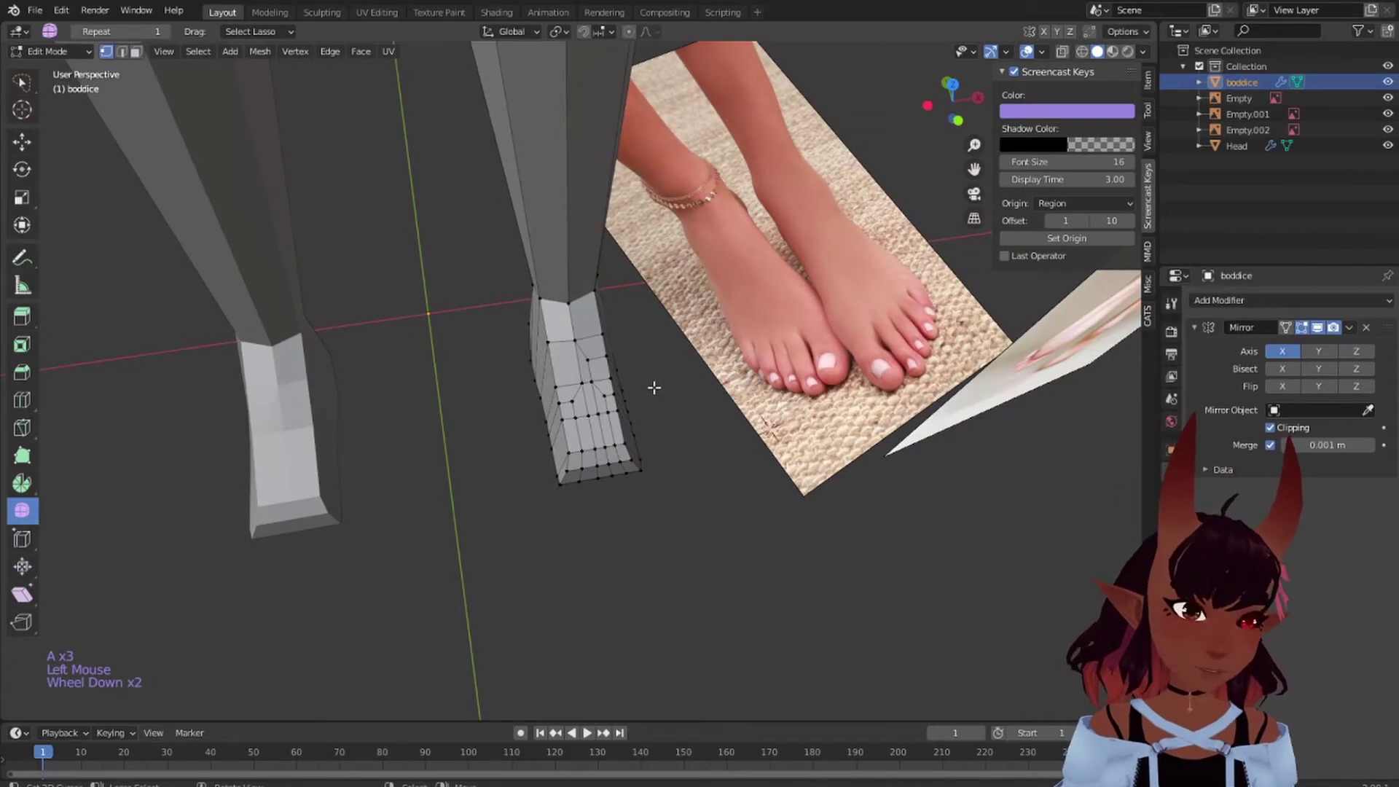
scroll(656, 380, "down", 1)
scroll(654, 386, "up", 7)
middle_click_drag(654, 386, 575, 461)
scroll(619, 408, "up", 4)
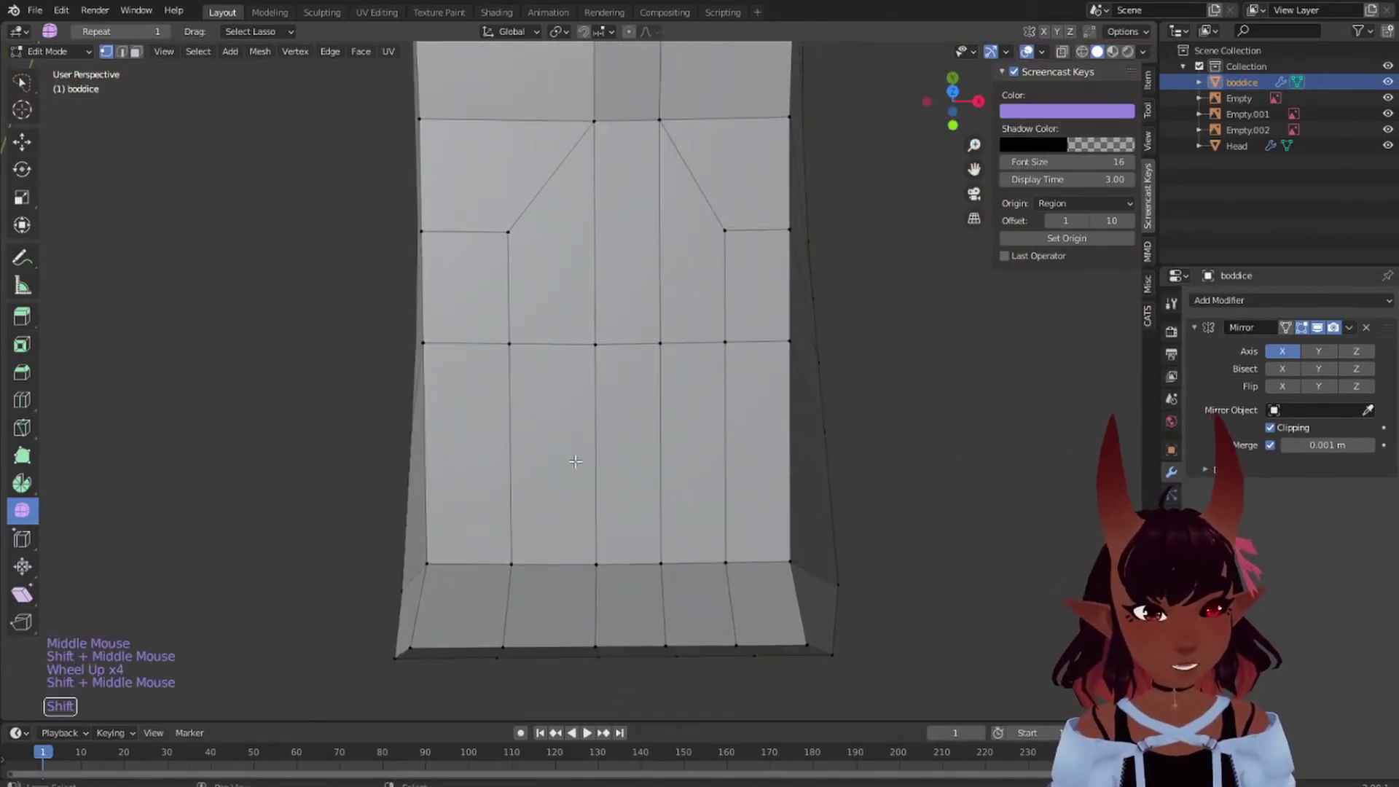
scroll(562, 452, "down", 2)
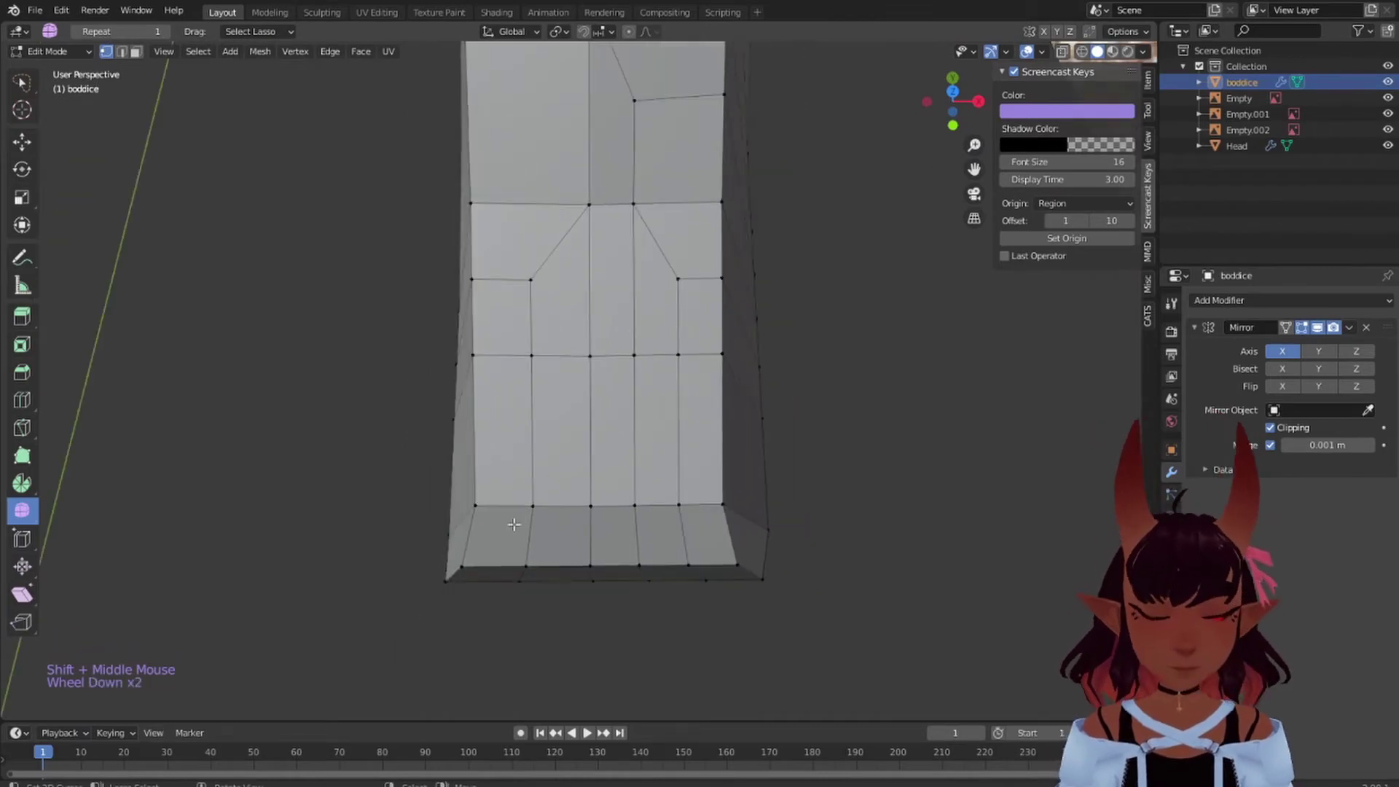
middle_click_drag(514, 525, 560, 395)
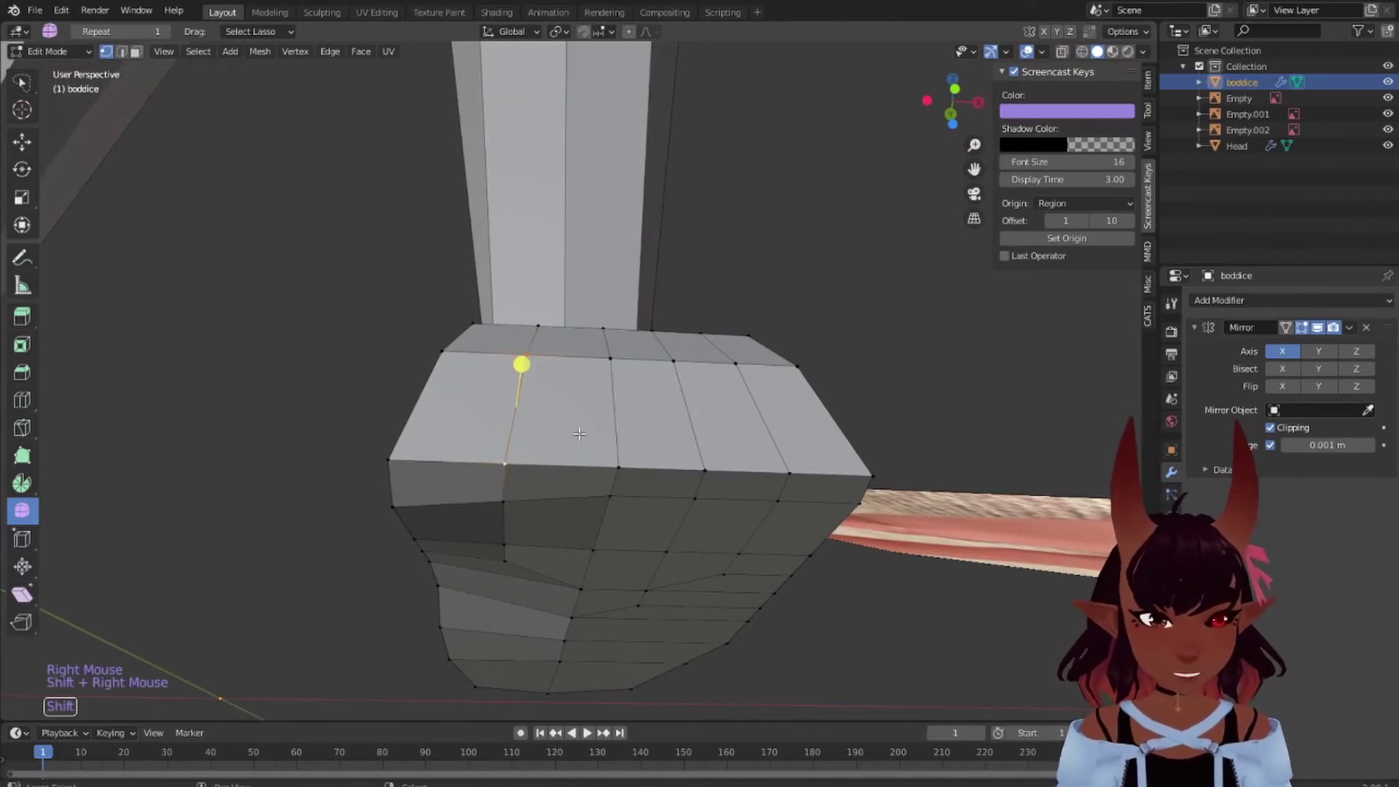
scroll(590, 434, "down", 3)
middle_click_drag(752, 397, 740, 483)
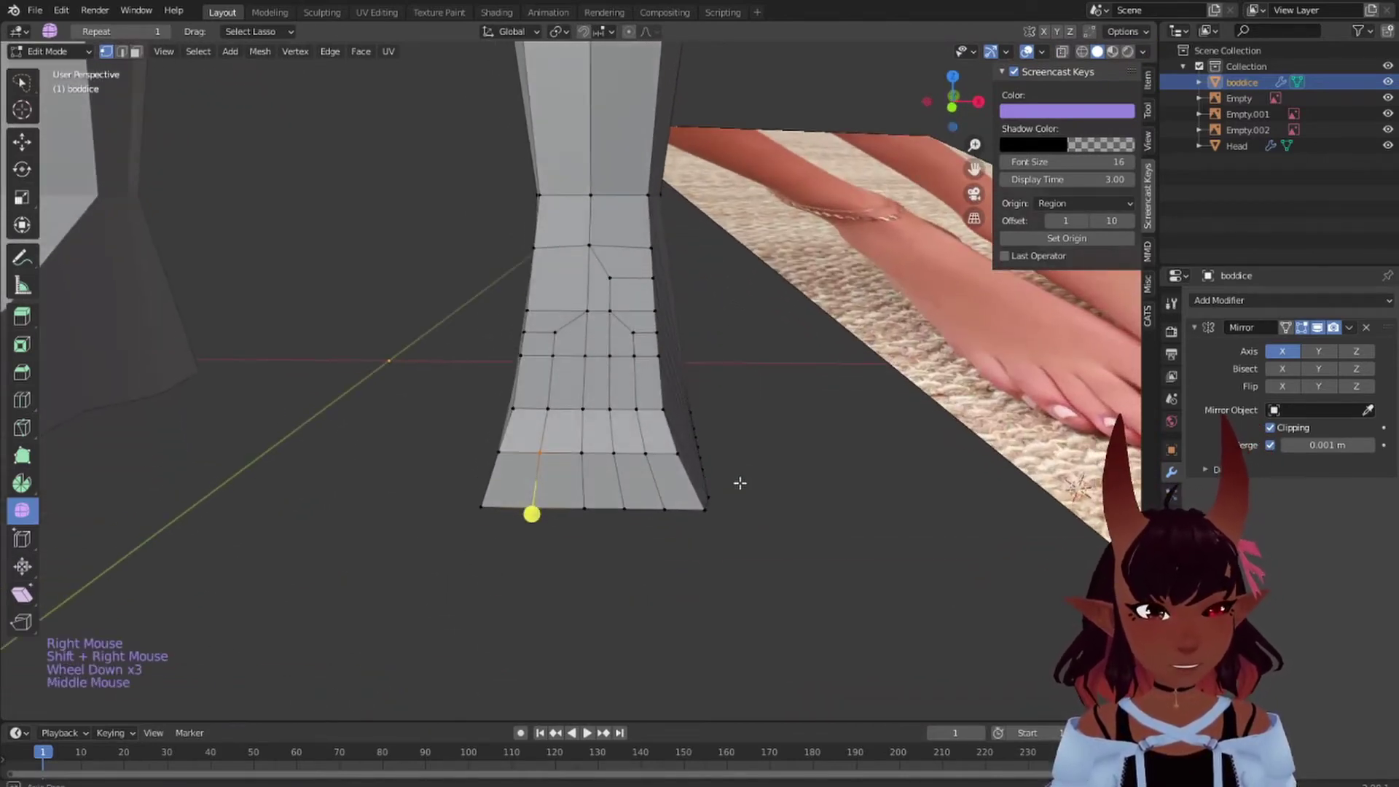
scroll(547, 522, "up", 2)
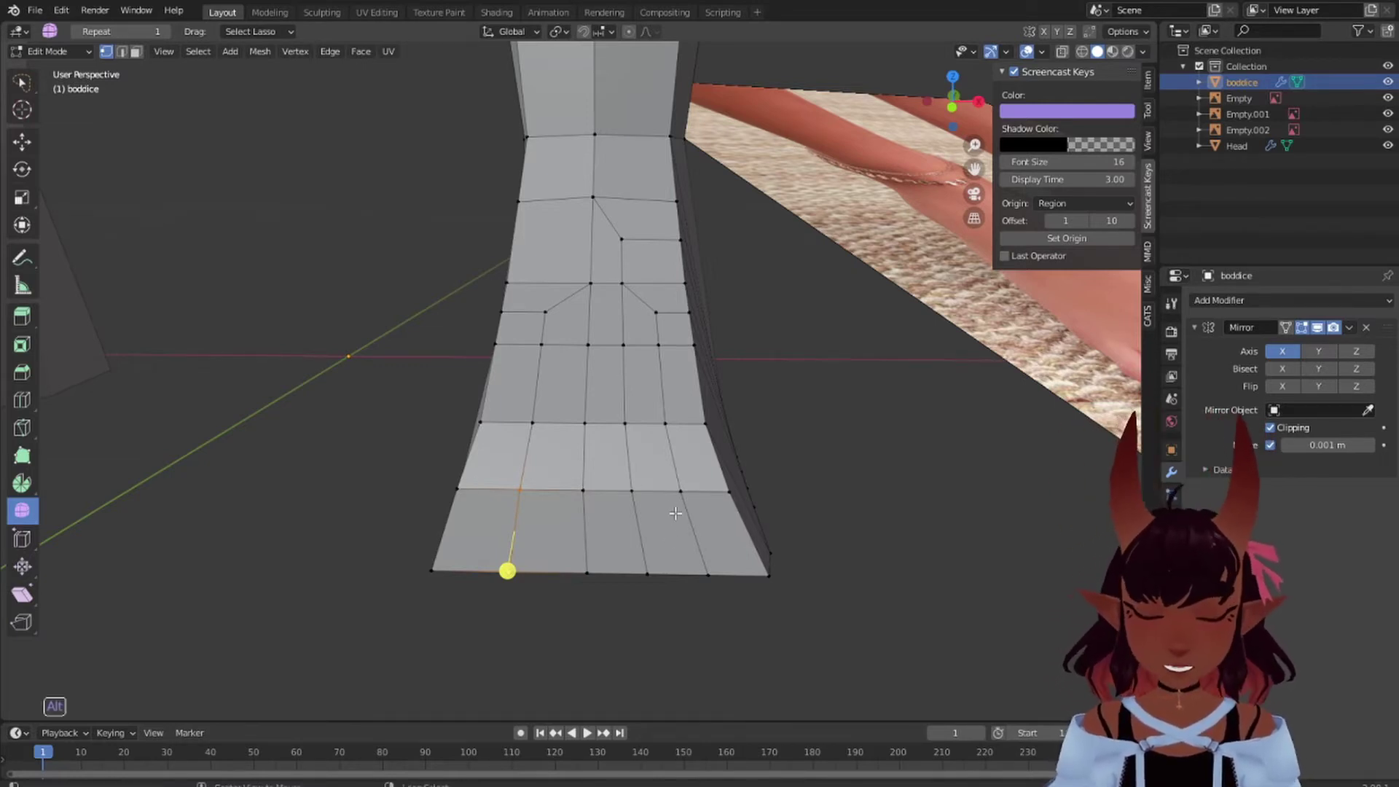
key("alt+v")
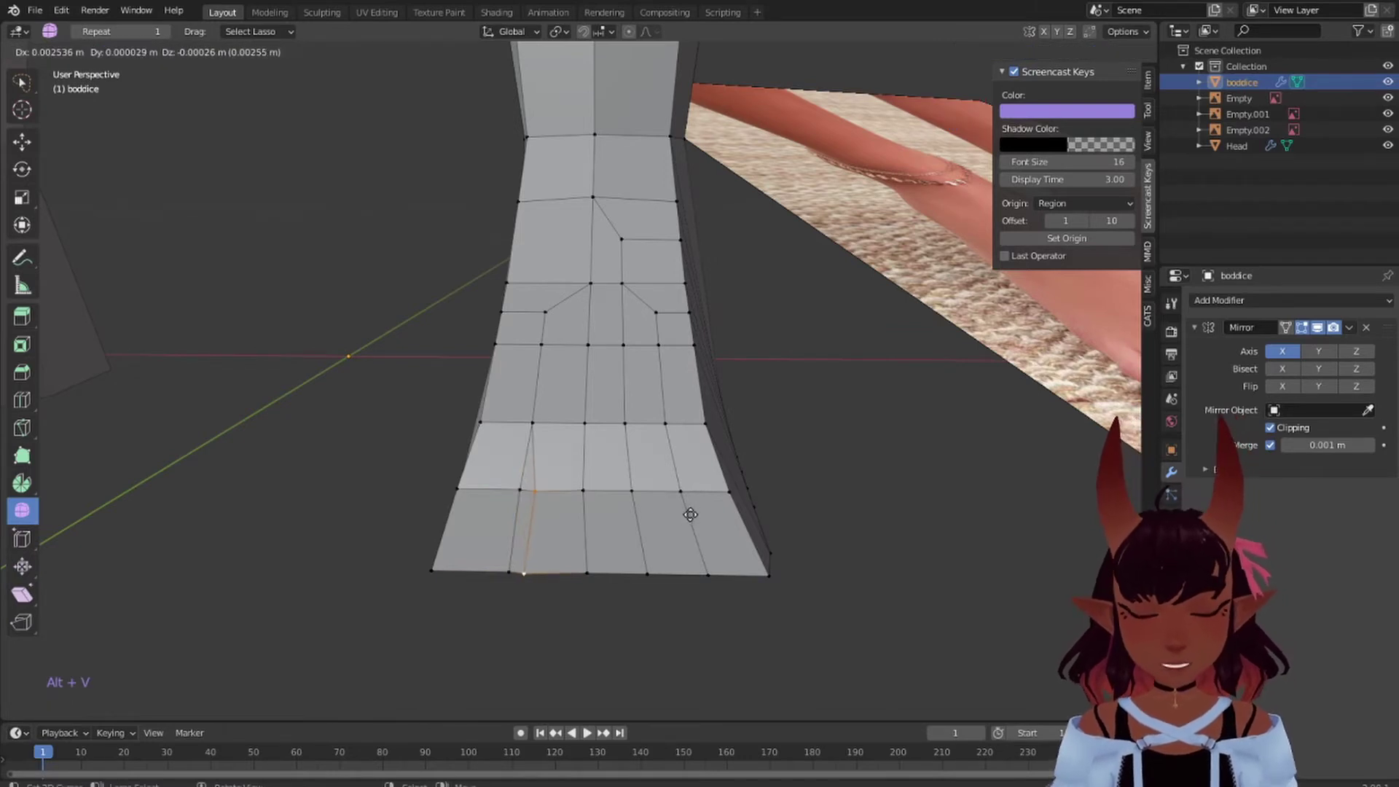
key("x")
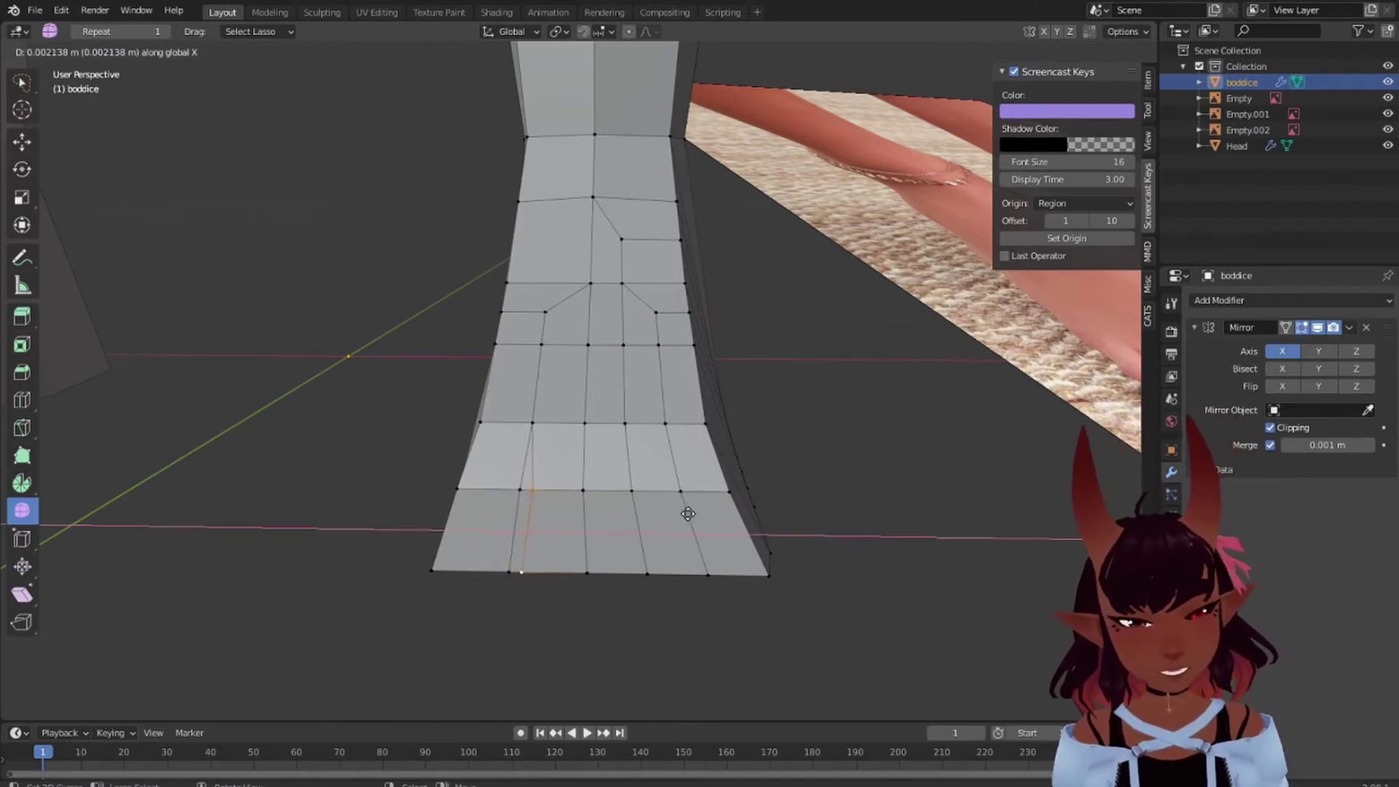
right_click(687, 514)
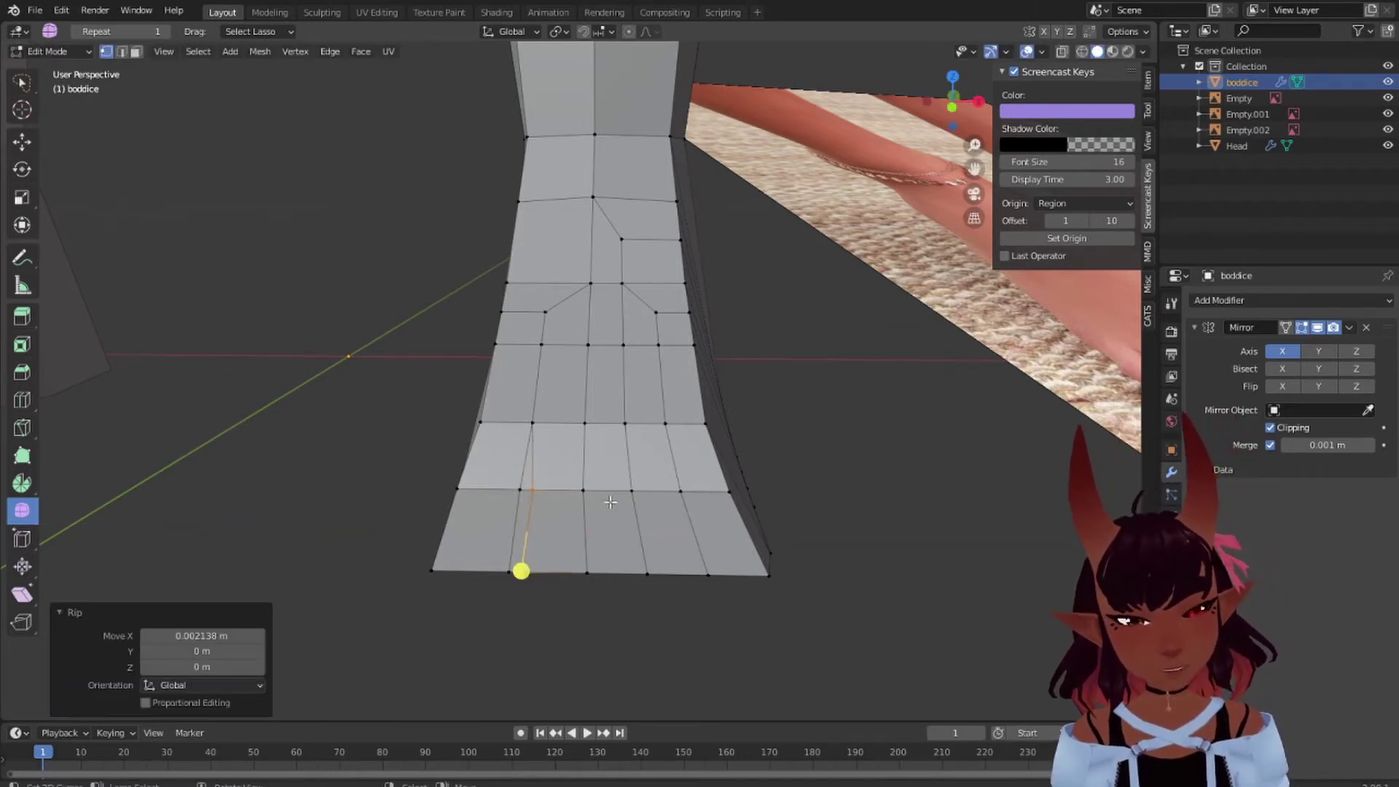
- Rip and fill the front edge between the second and third toes, offset 0.002129 m along X
right_click(585, 572, "shift")
key("alt+v")
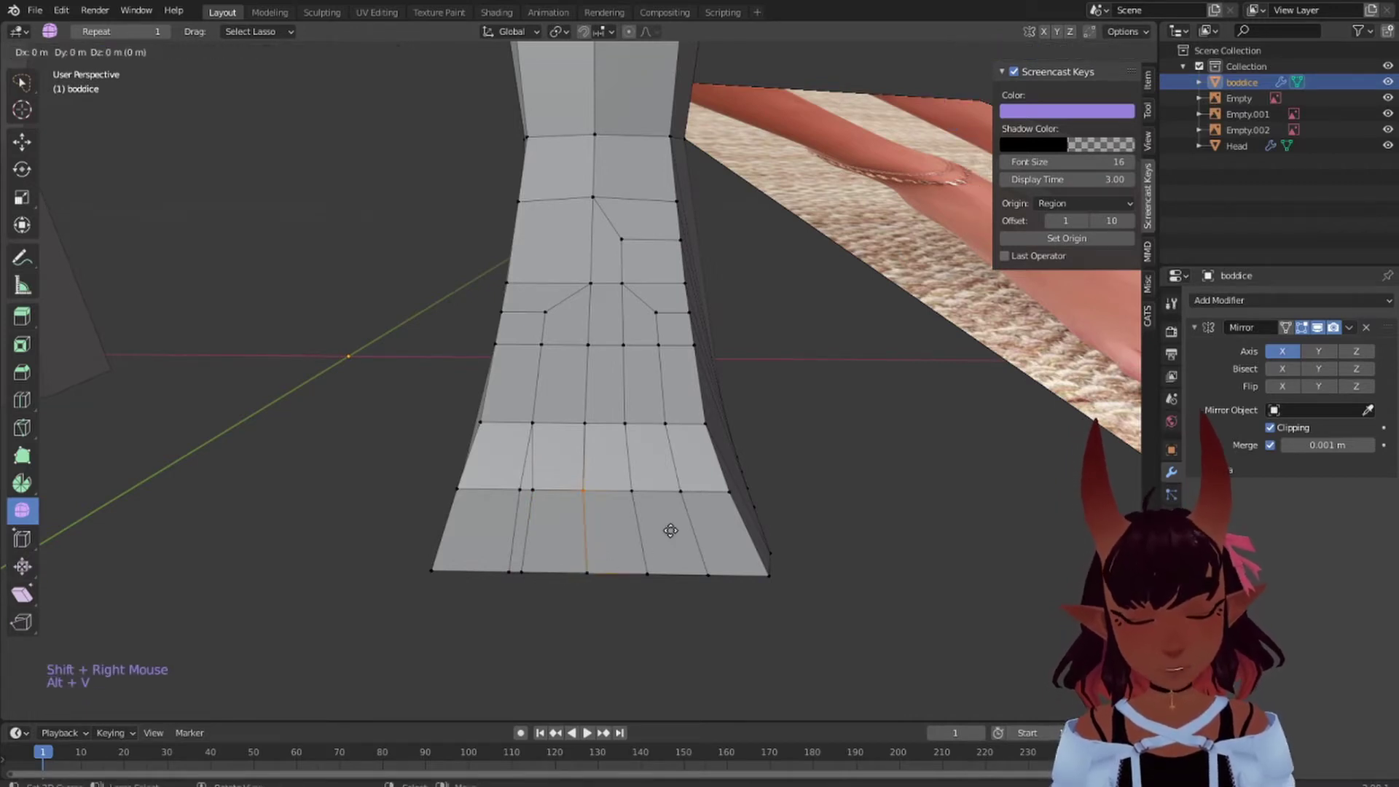
key("x")
right_click(682, 529)
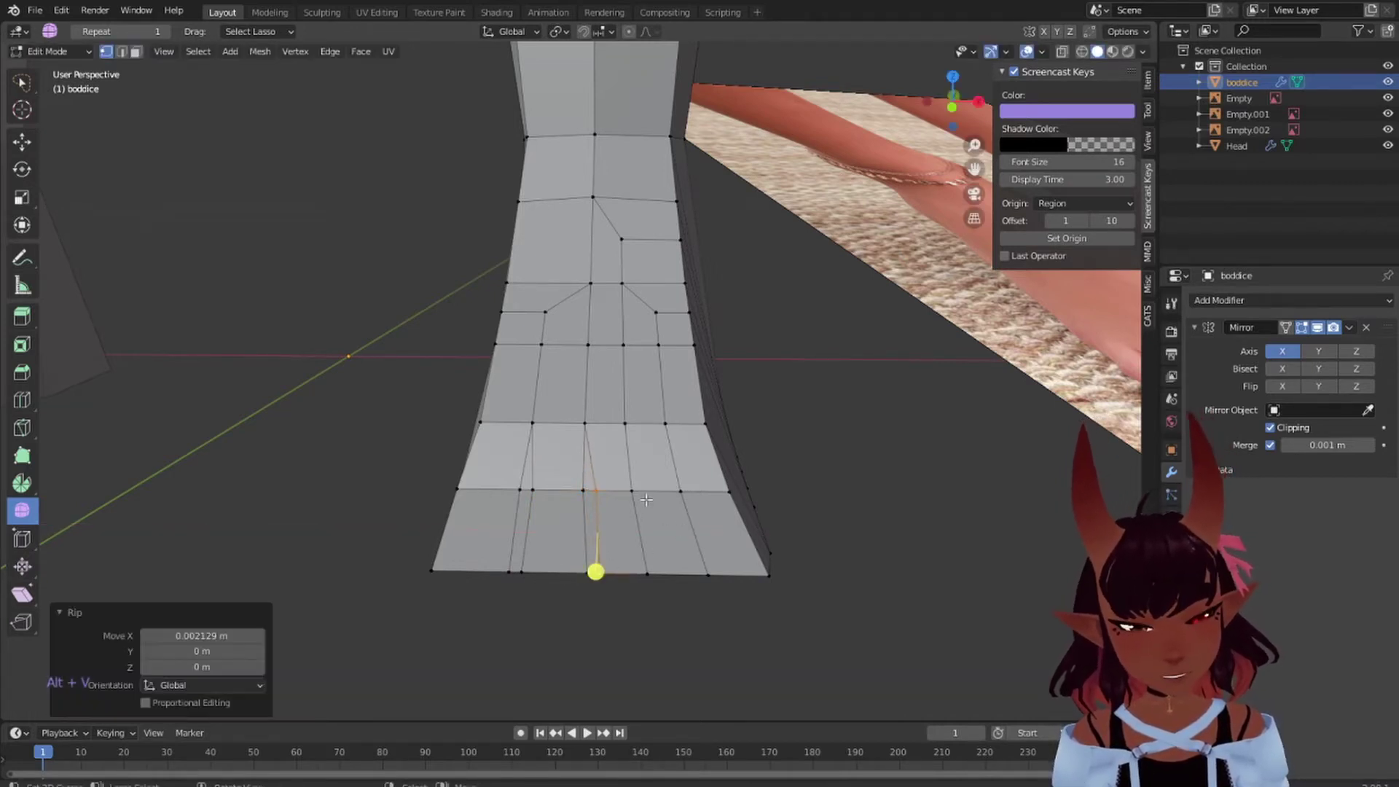
- Rip and fill the front edge between the third and fourth toes, offset 0.001858 m along X
right_click(660, 574, "shift")
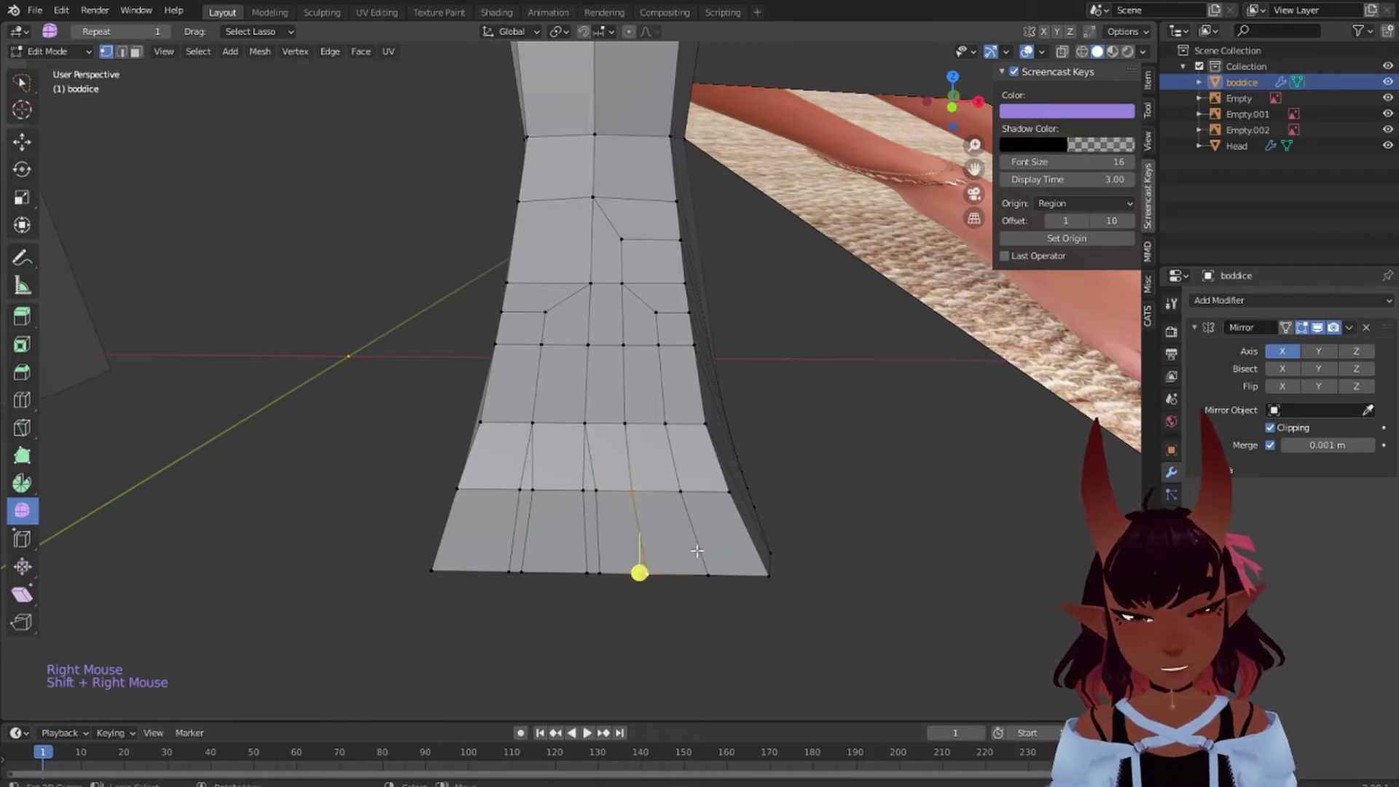
key("alt+v")
key("x")
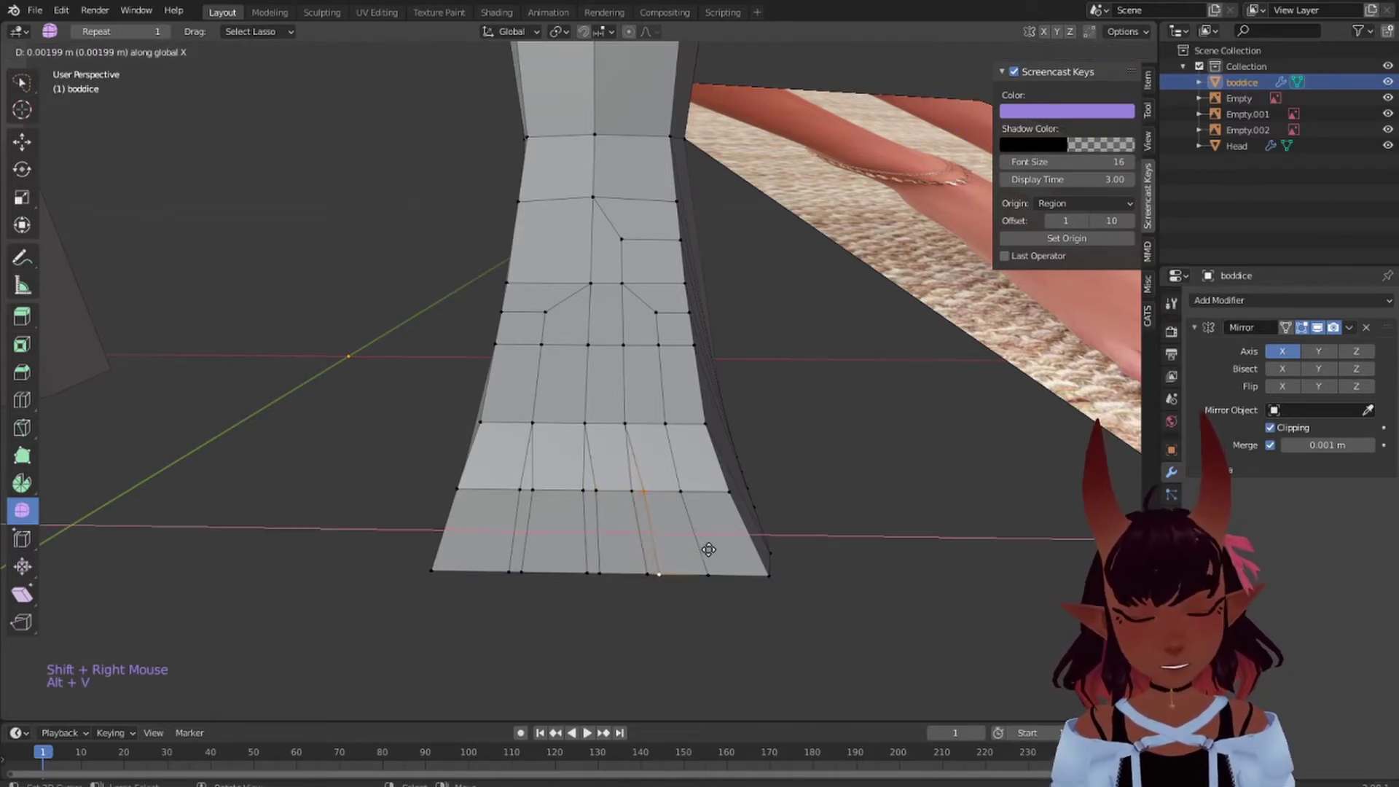
right_click(708, 549)
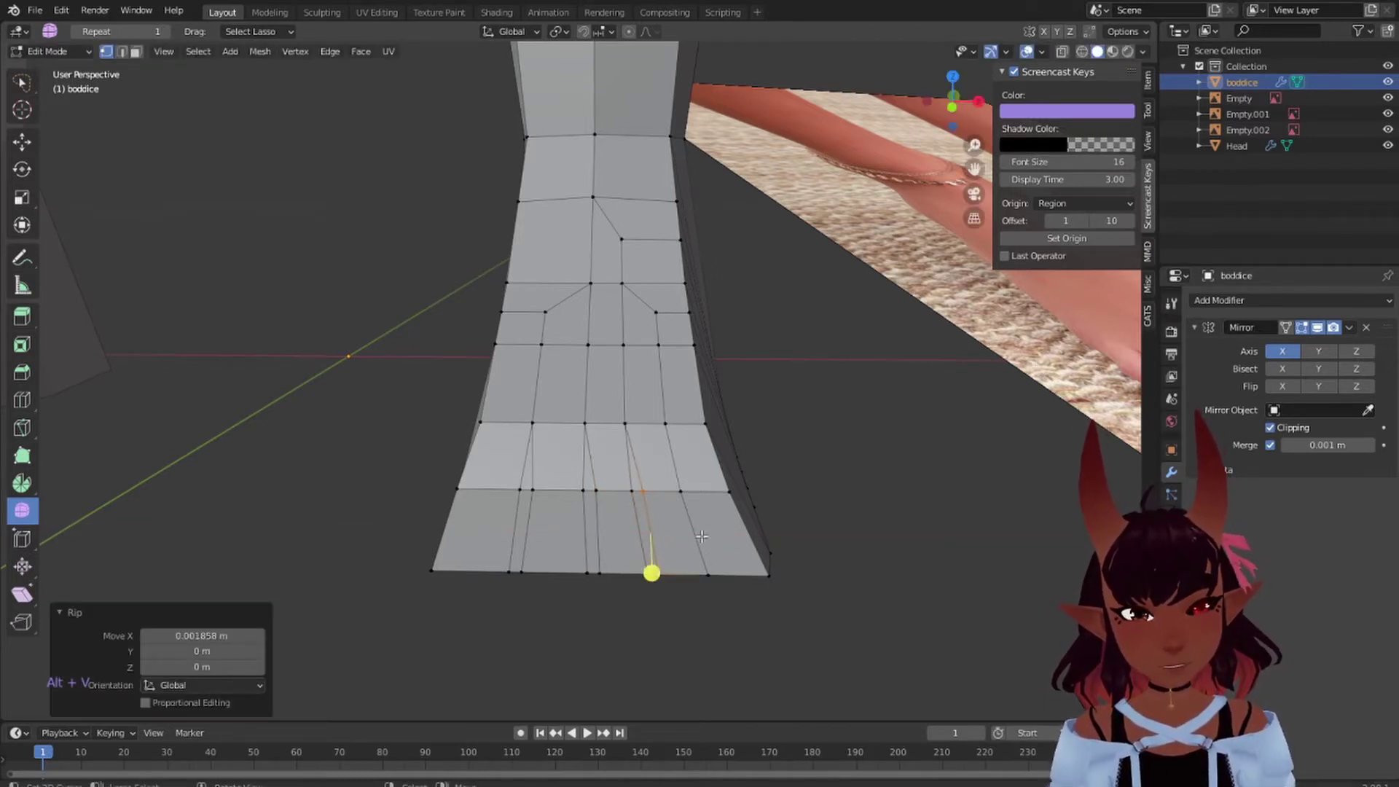
- Rip and fill the front edge between the fourth and little toes, offset 0.00172 m along X
right_click(702, 574, "shift")
key("alt+v")
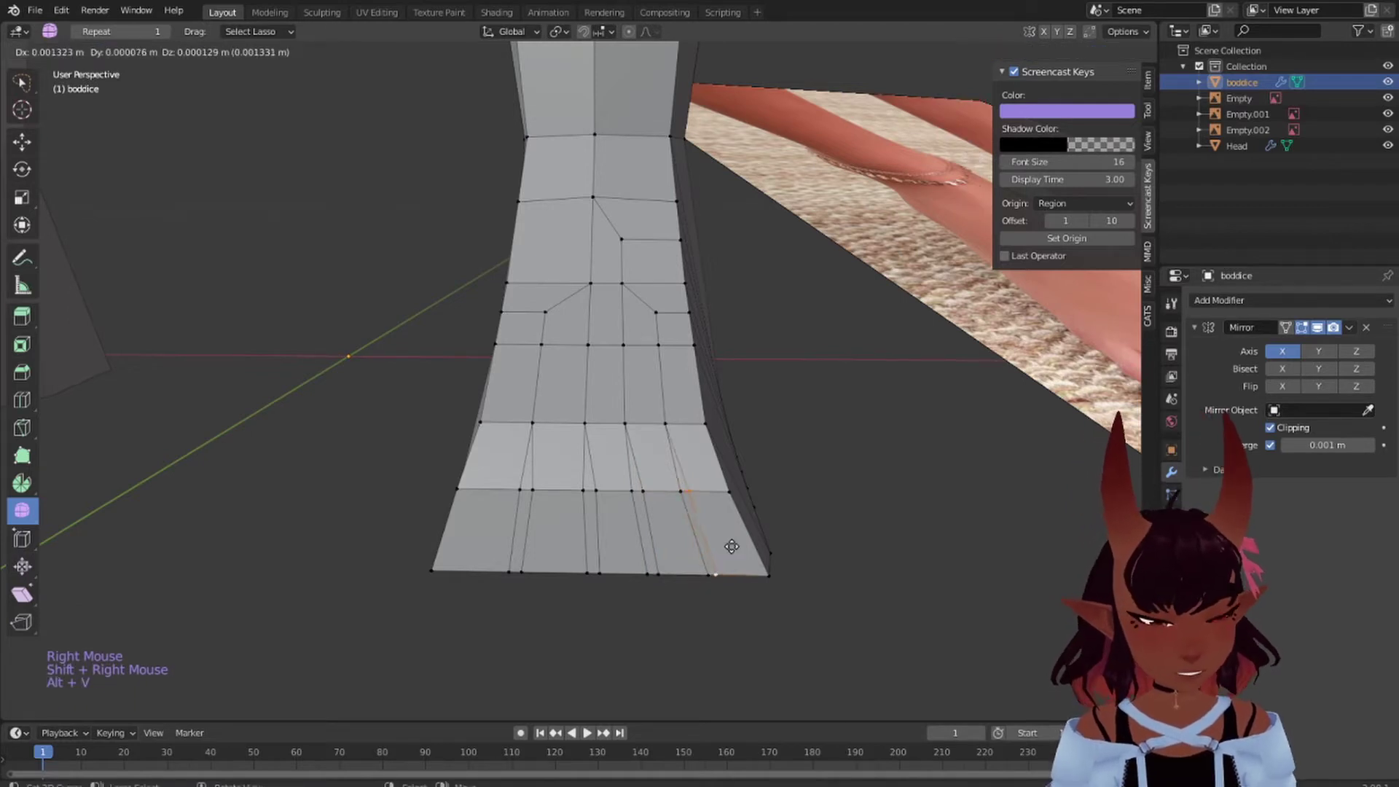
key("x")
left_click(733, 546)
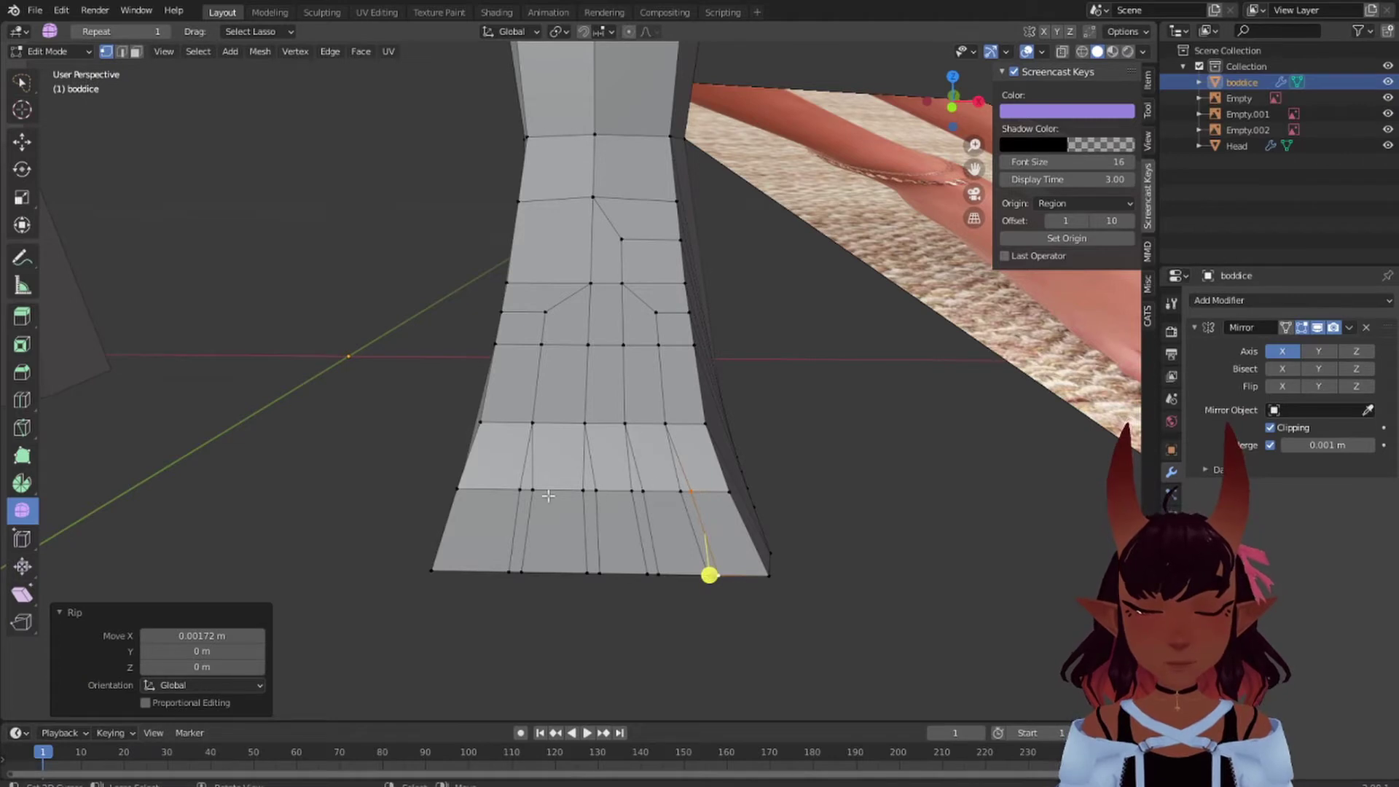
- Move all the ripped toe-gap edges at the foot's front together by -0.000398 m along X
mouse_move(562, 477)
left_mouse_down()
mouse_move(503, 545)
mouse_move(641, 641)
mouse_move(750, 628)
left_mouse_up()
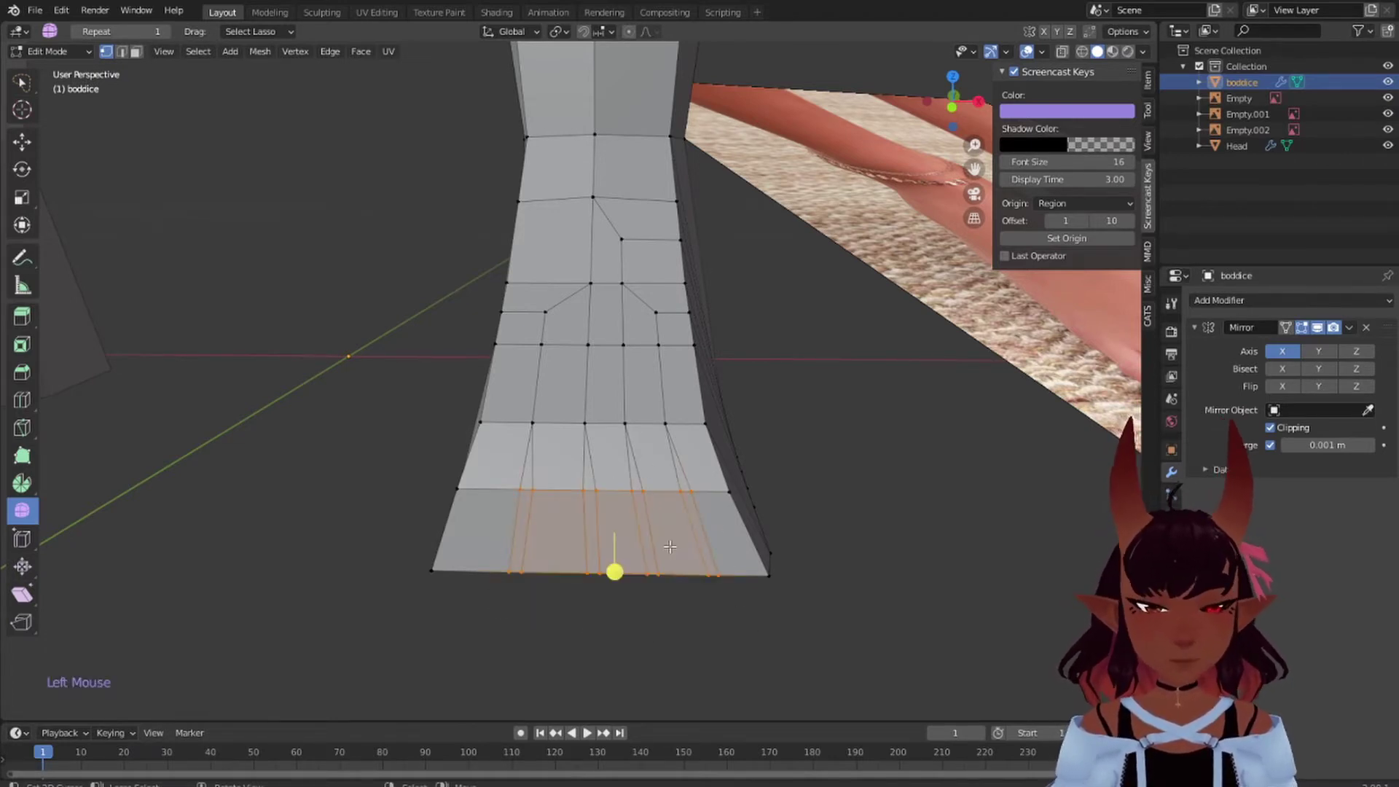
key("g")
key("x")
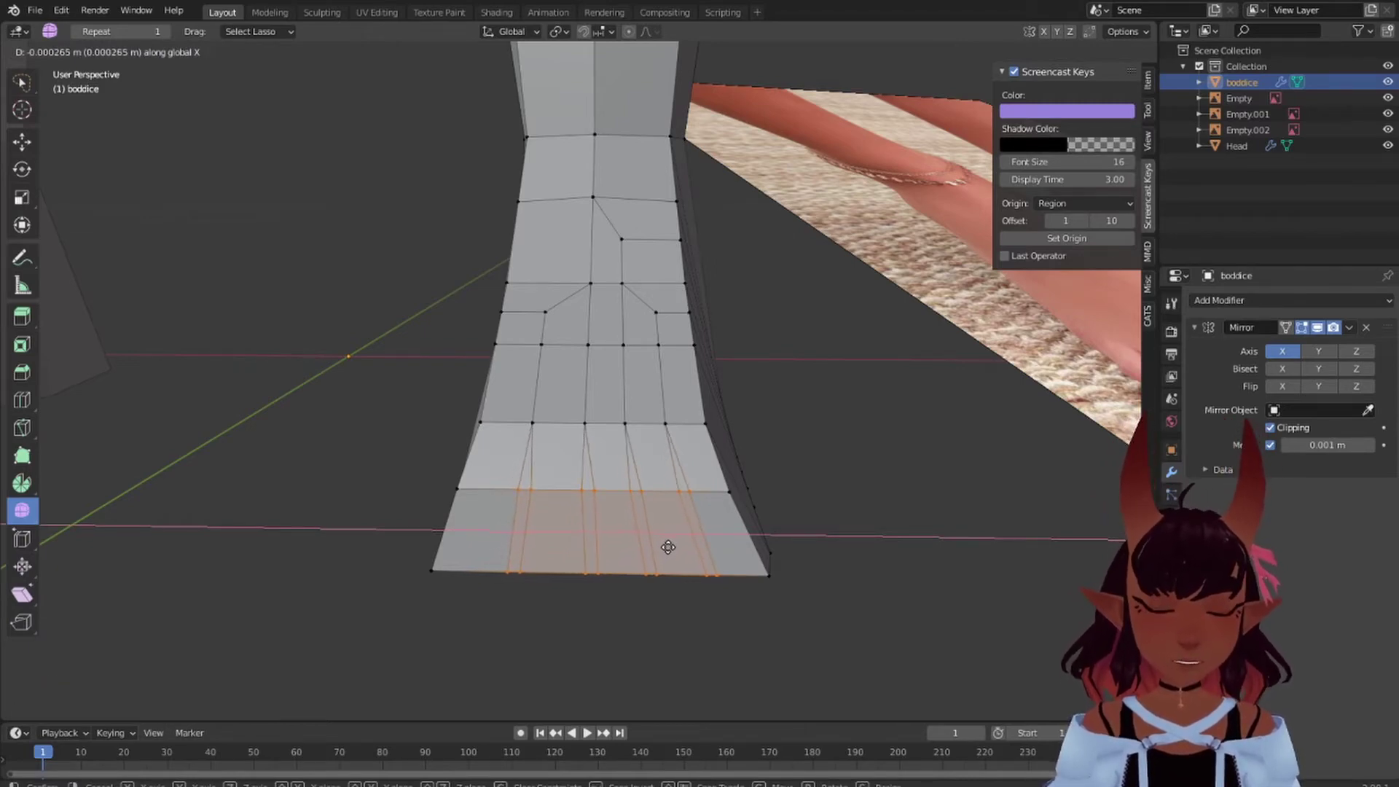
left_click(668, 547)
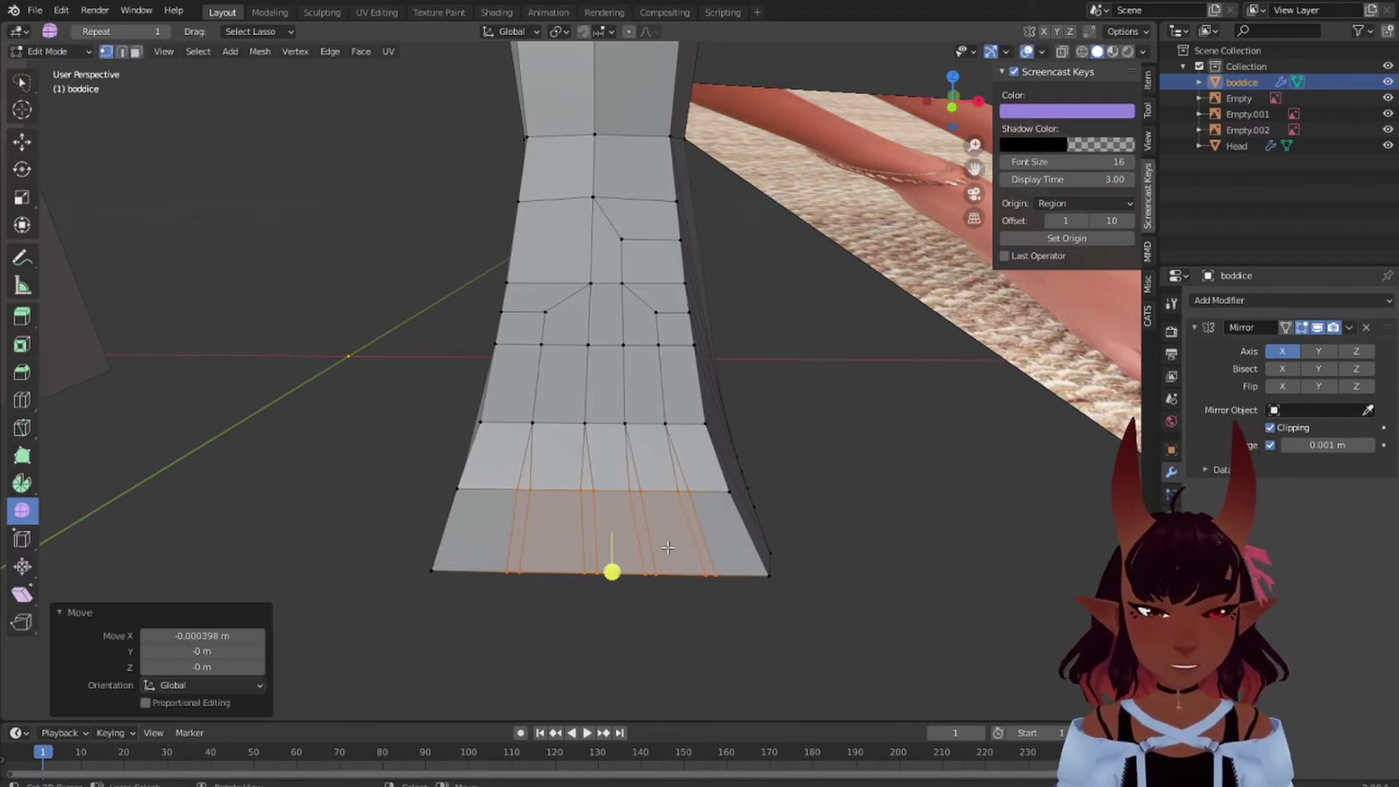
- Widen the big toe by moving its inner front edge -0.002546 m along X
right_click(459, 490)
right_click(435, 569, "shift")
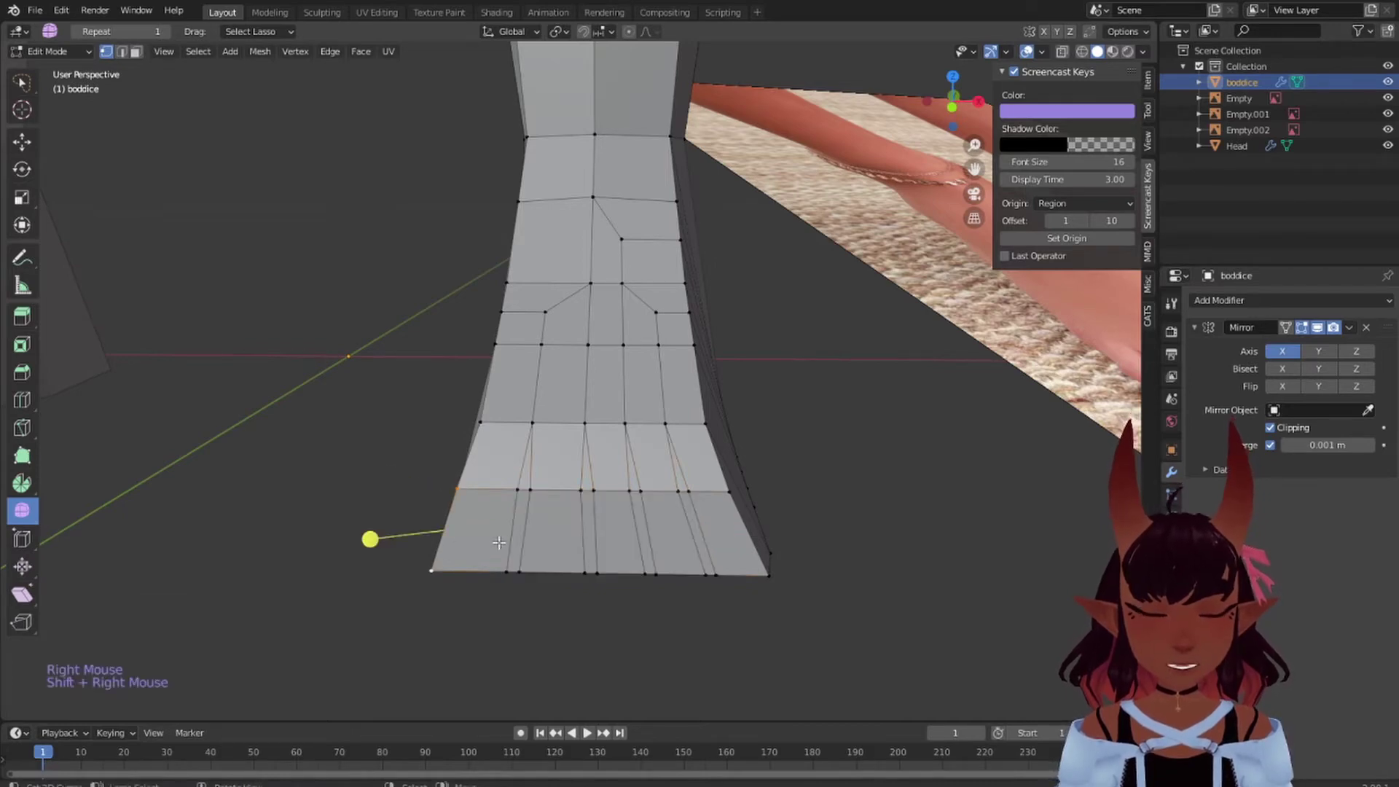
key("g")
key("x")
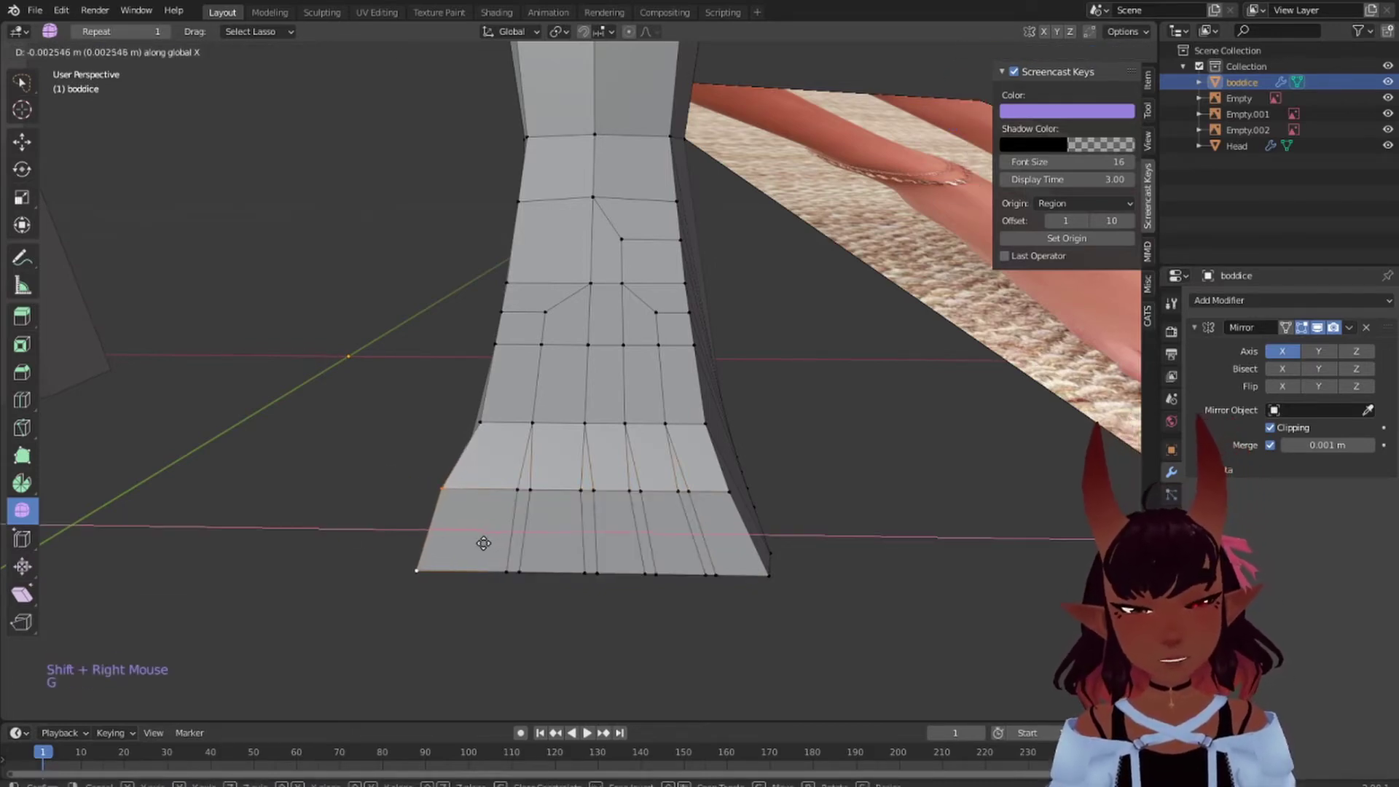
left_click(483, 542)
- Compare the foot's outline and toe widths with the foot reference photos from the front and above
scroll(483, 543, "down", 4)
middle_click_drag(483, 543, 677, 534)
scroll(626, 477, "up", 4)
scroll(650, 443, "down", 5)
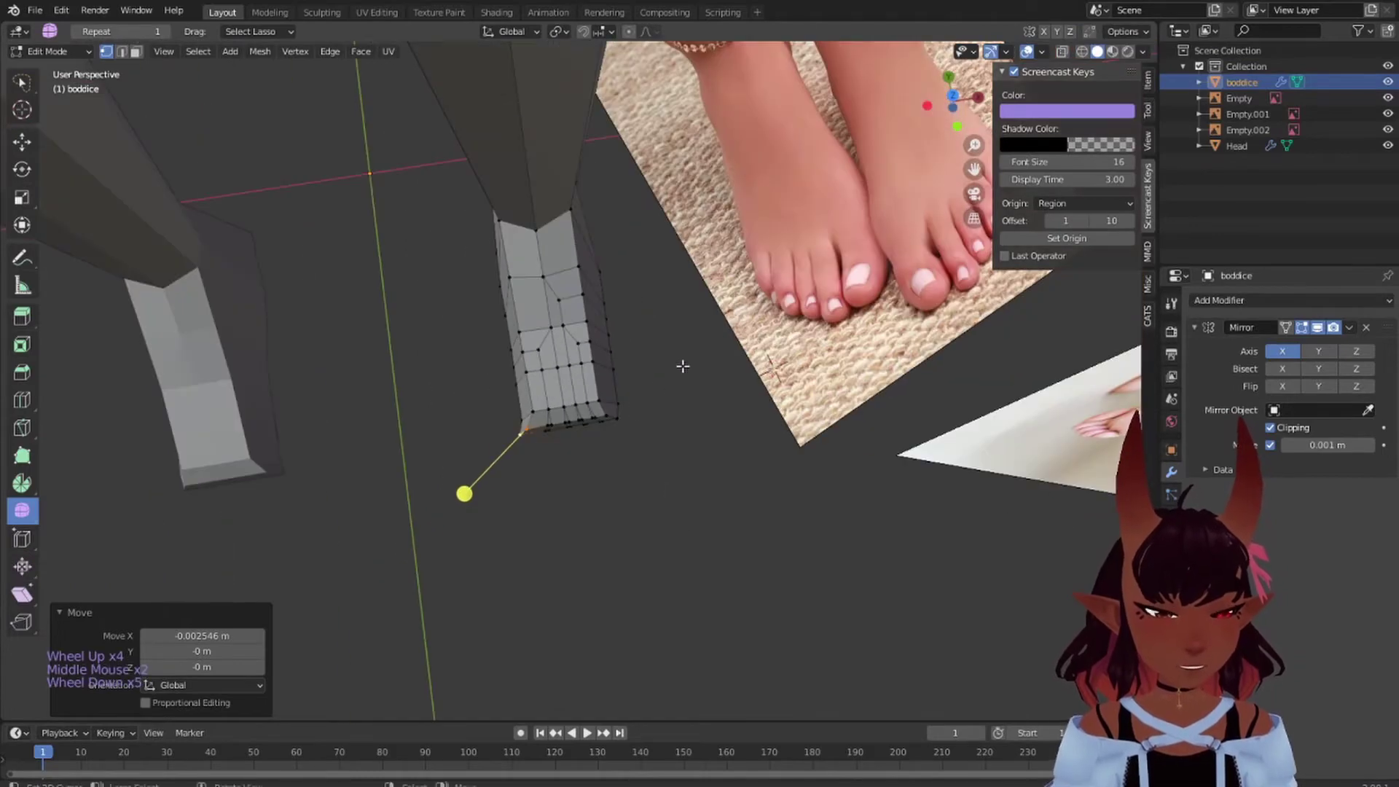
middle_click_drag(680, 365, 824, 166)
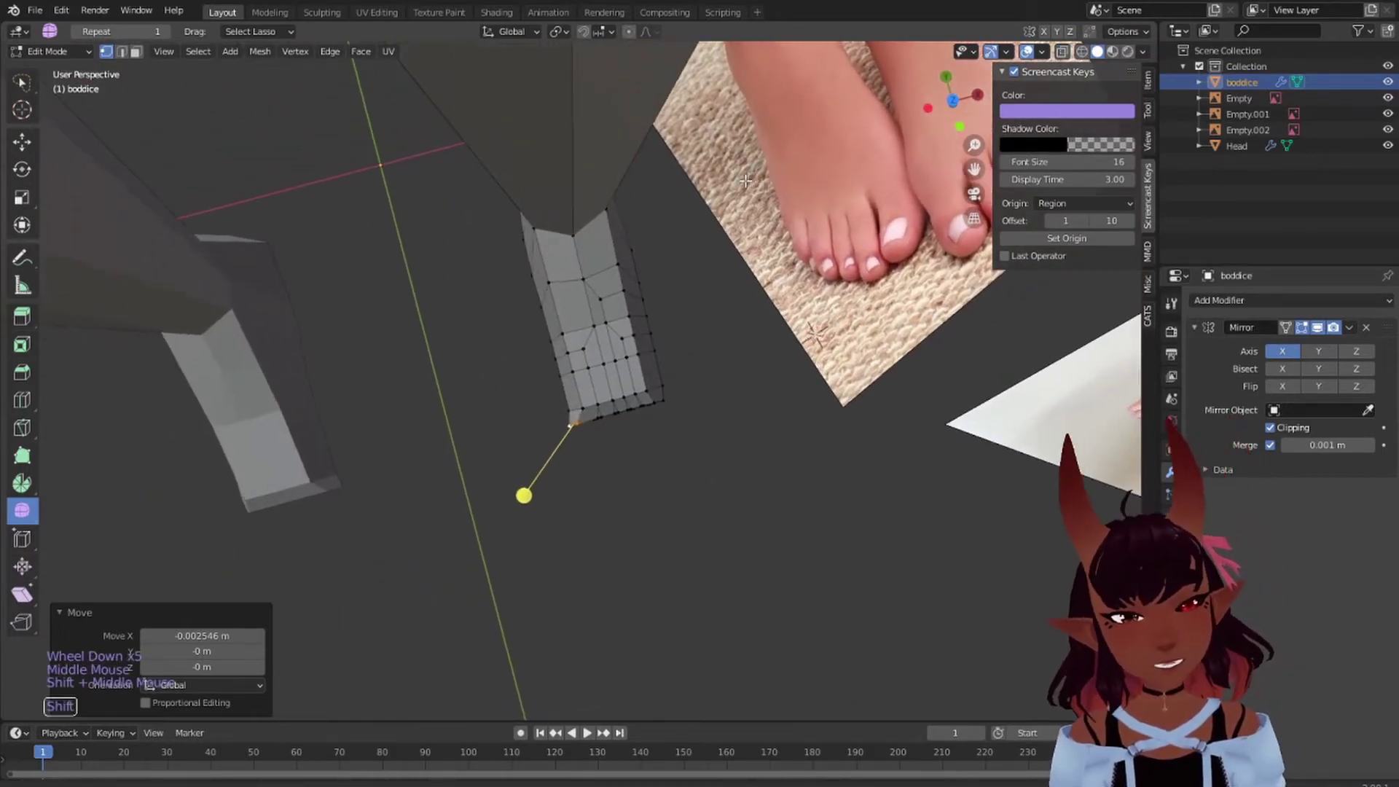
scroll(850, 149, "down", 3)
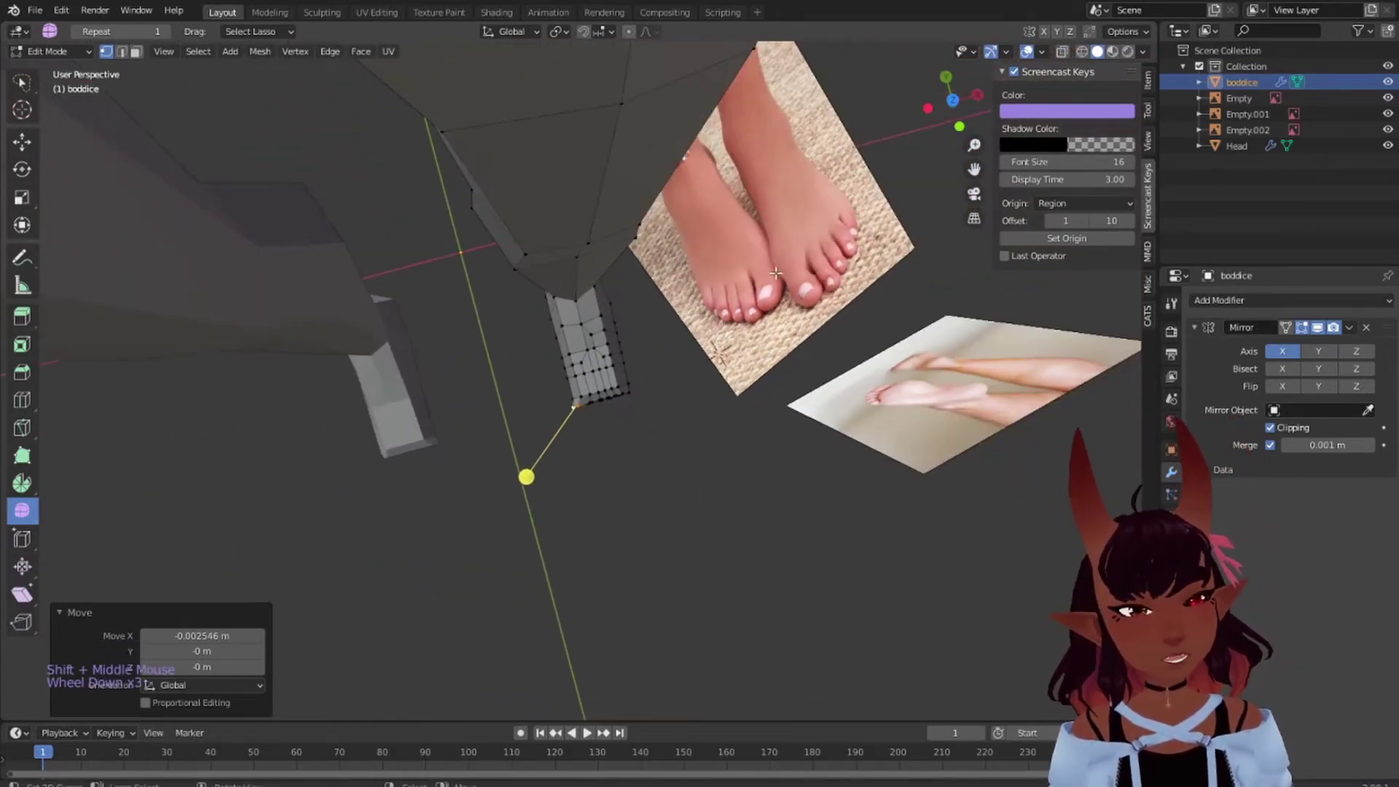
scroll(620, 378, "up", 4)
- With proportional editing on, move the two lower inner-side vertices at the arch about 0.0036 m inward along X, proportional size 0.04
middle_click_drag(620, 378, 459, 461)
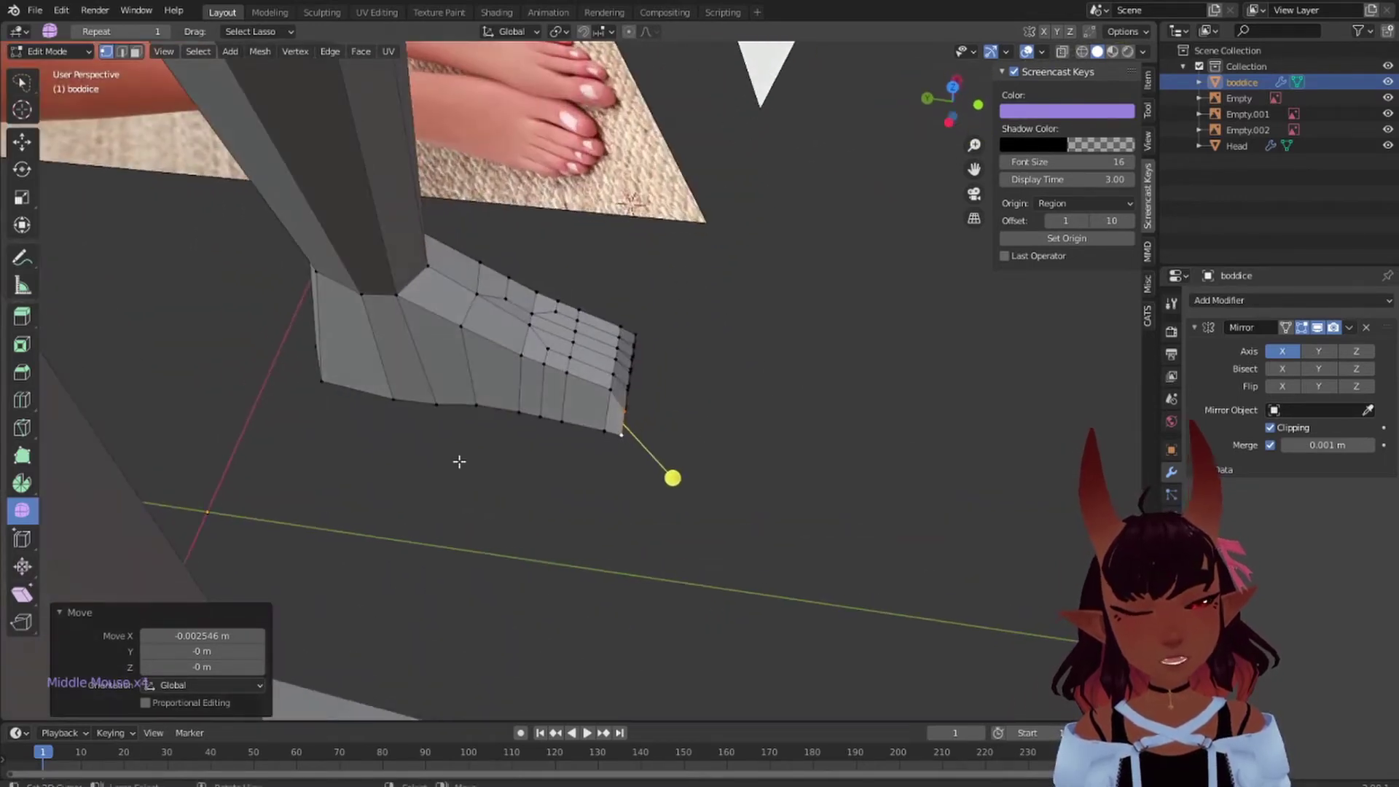
right_click(477, 404)
left_click(628, 31)
right_click(519, 412, "shift")
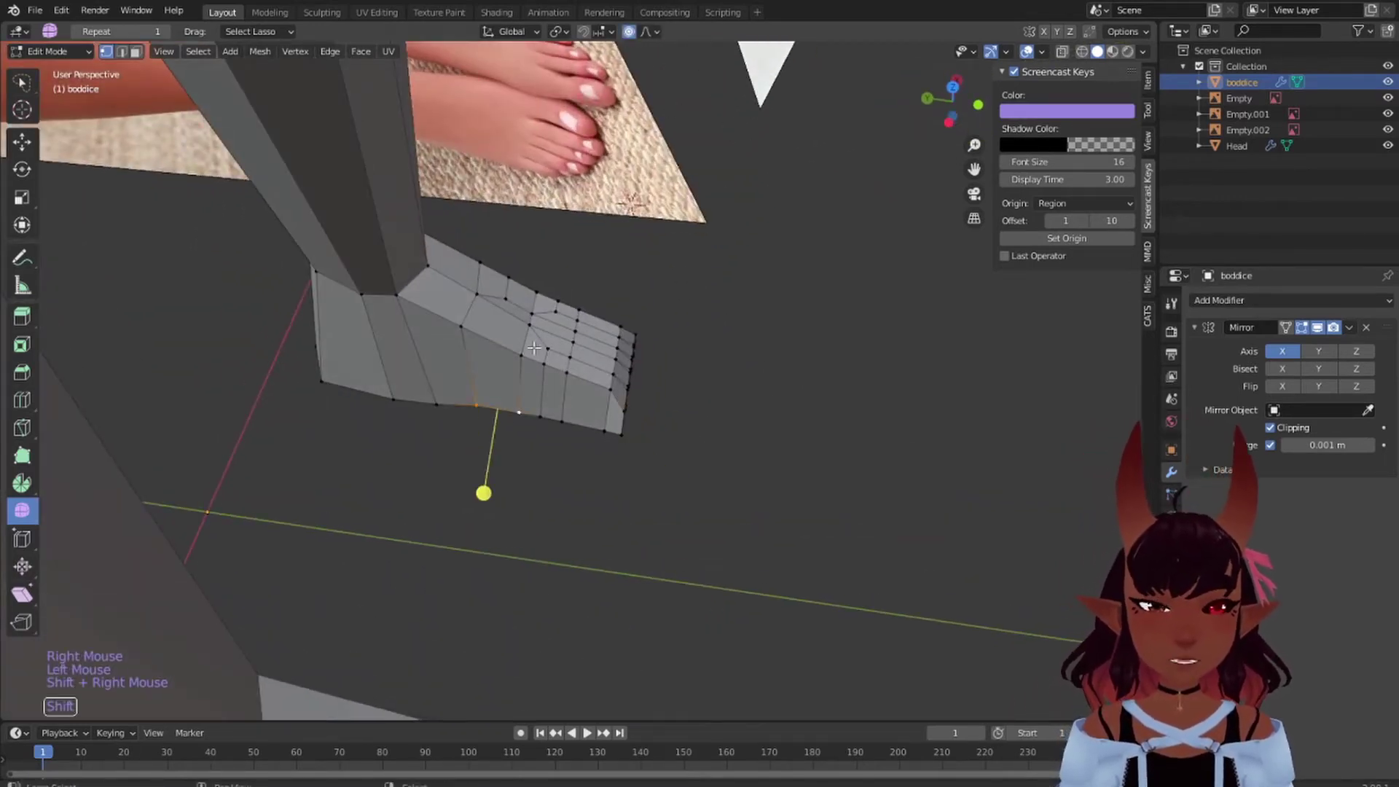
middle_click_drag(644, 341, 616, 363)
key("g")
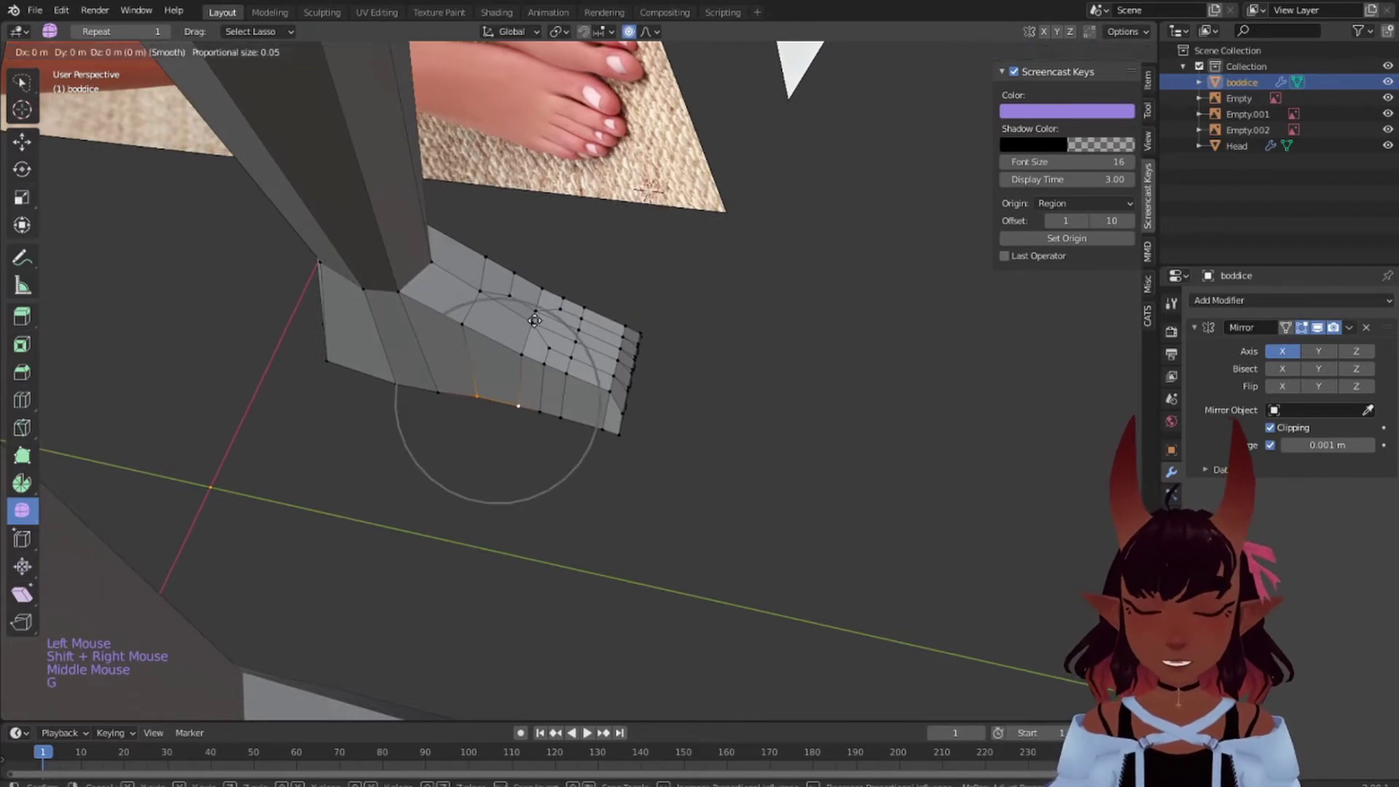
key("x")
scroll(536, 321, "up", 2)
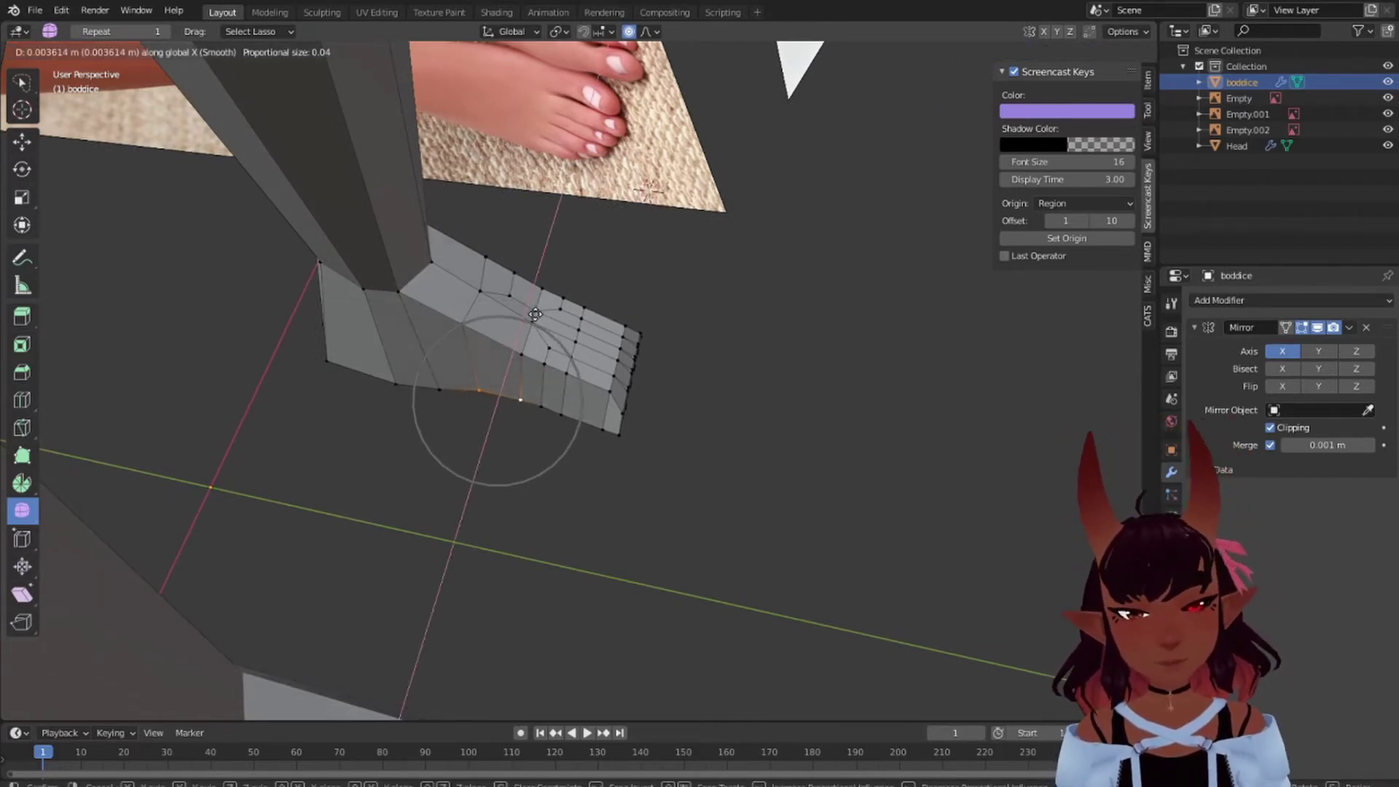
right_click(535, 314)
- Move the two lower inner-side vertices behind the big toe's tip -0.008946 m along X with proportional size 0.057 to widen the forefoot
right_click(594, 446, "shift")
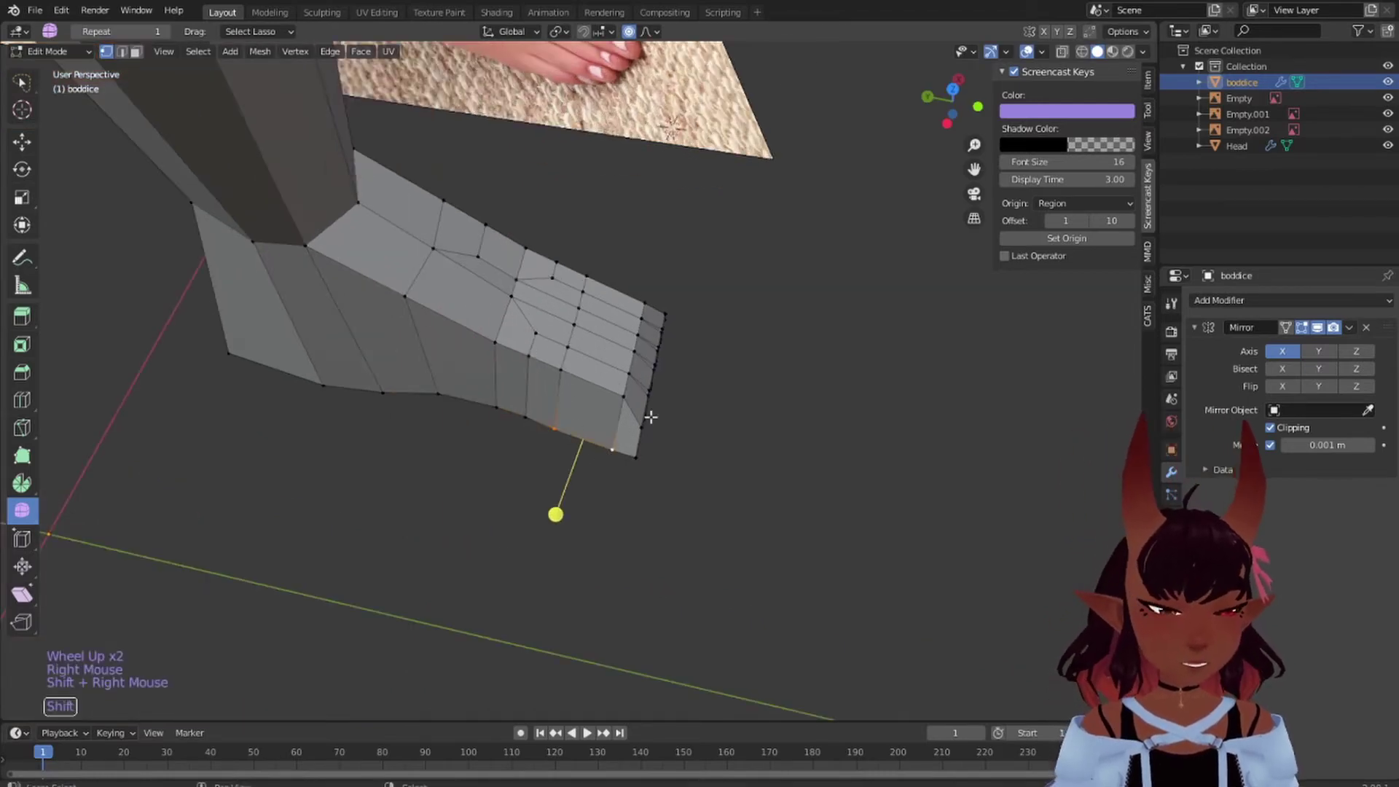
middle_click_drag(651, 417, 657, 466)
scroll(532, 436, "down", 1)
key("g")
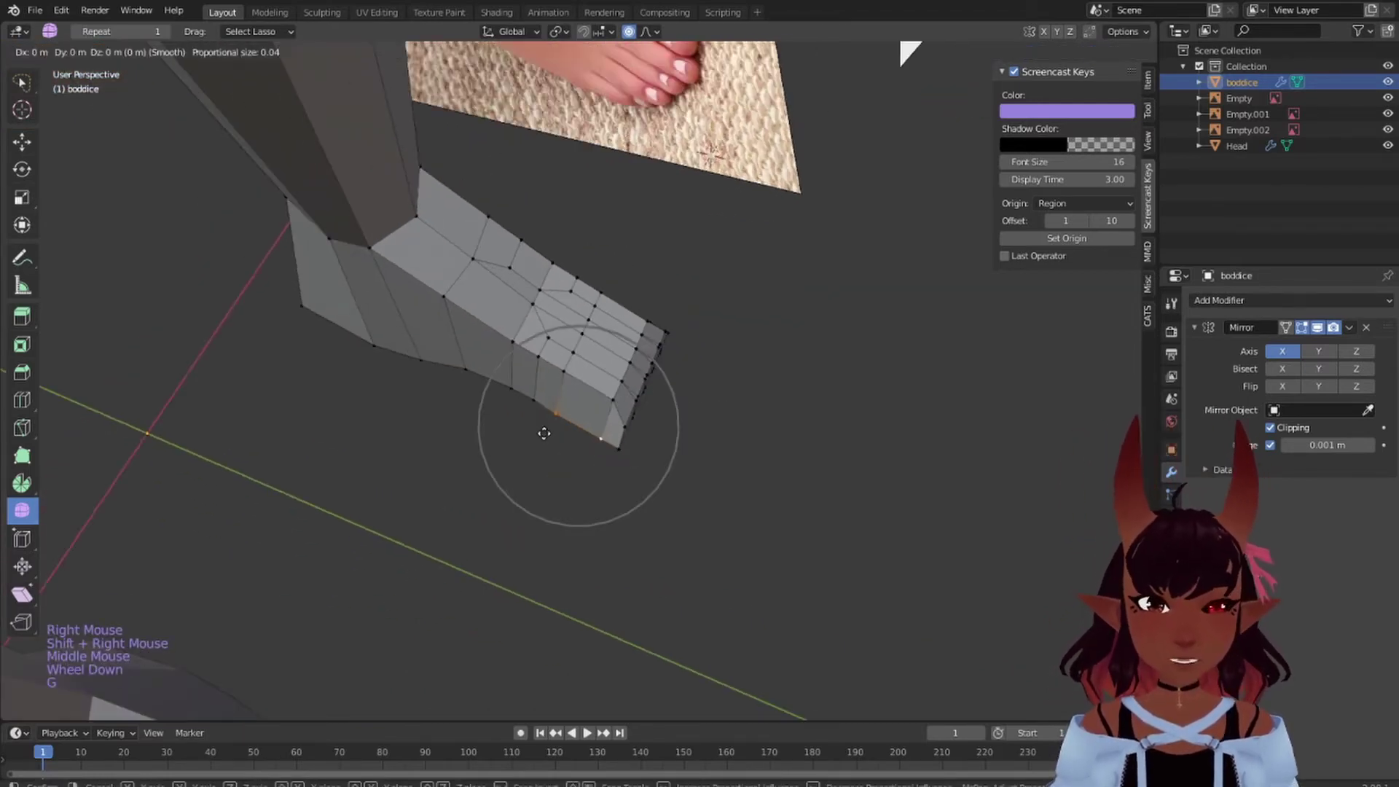
key("x")
scroll(539, 441, "down", 4)
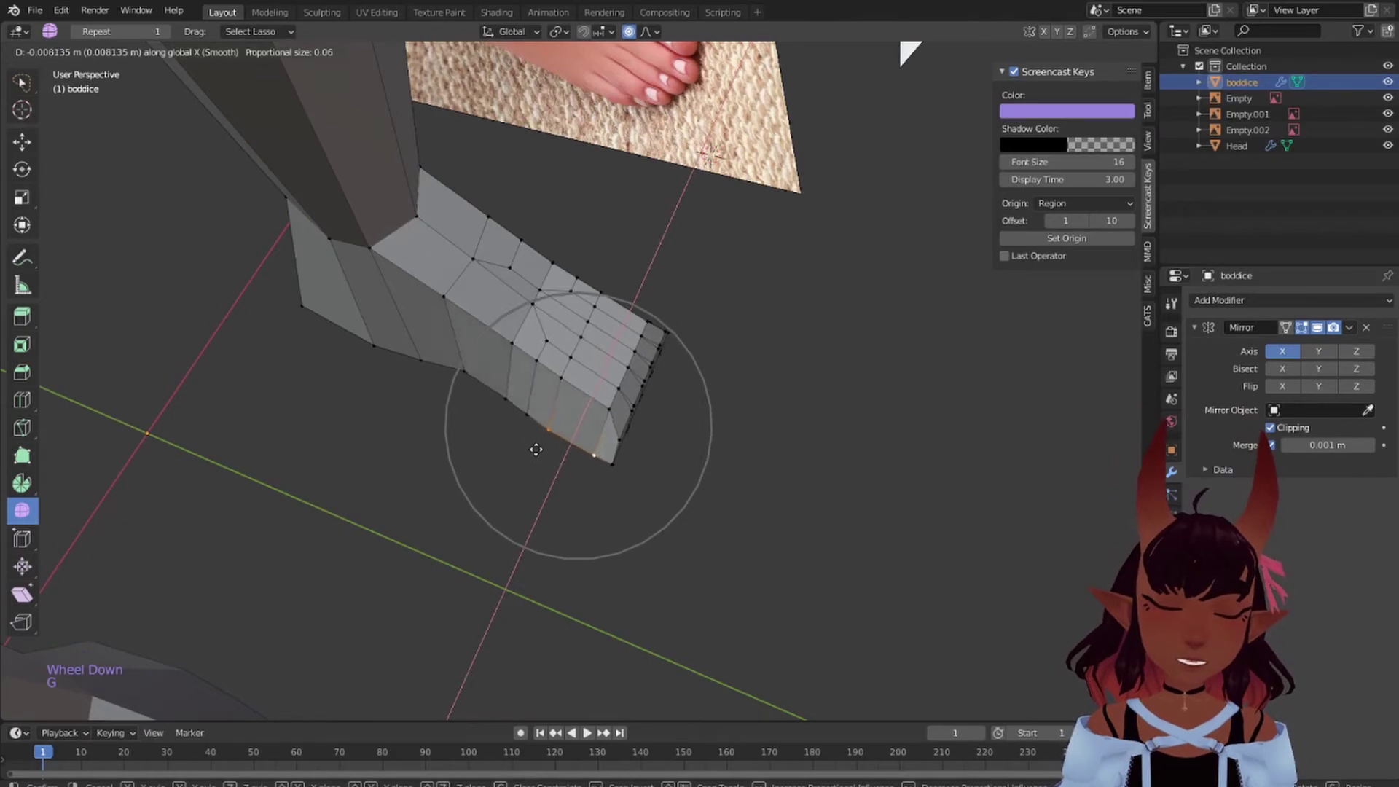
left_click(535, 451)
middle_click_drag(719, 431, 451, 255)
scroll(571, 357, "down", 3)
scroll(570, 357, "down", 2)
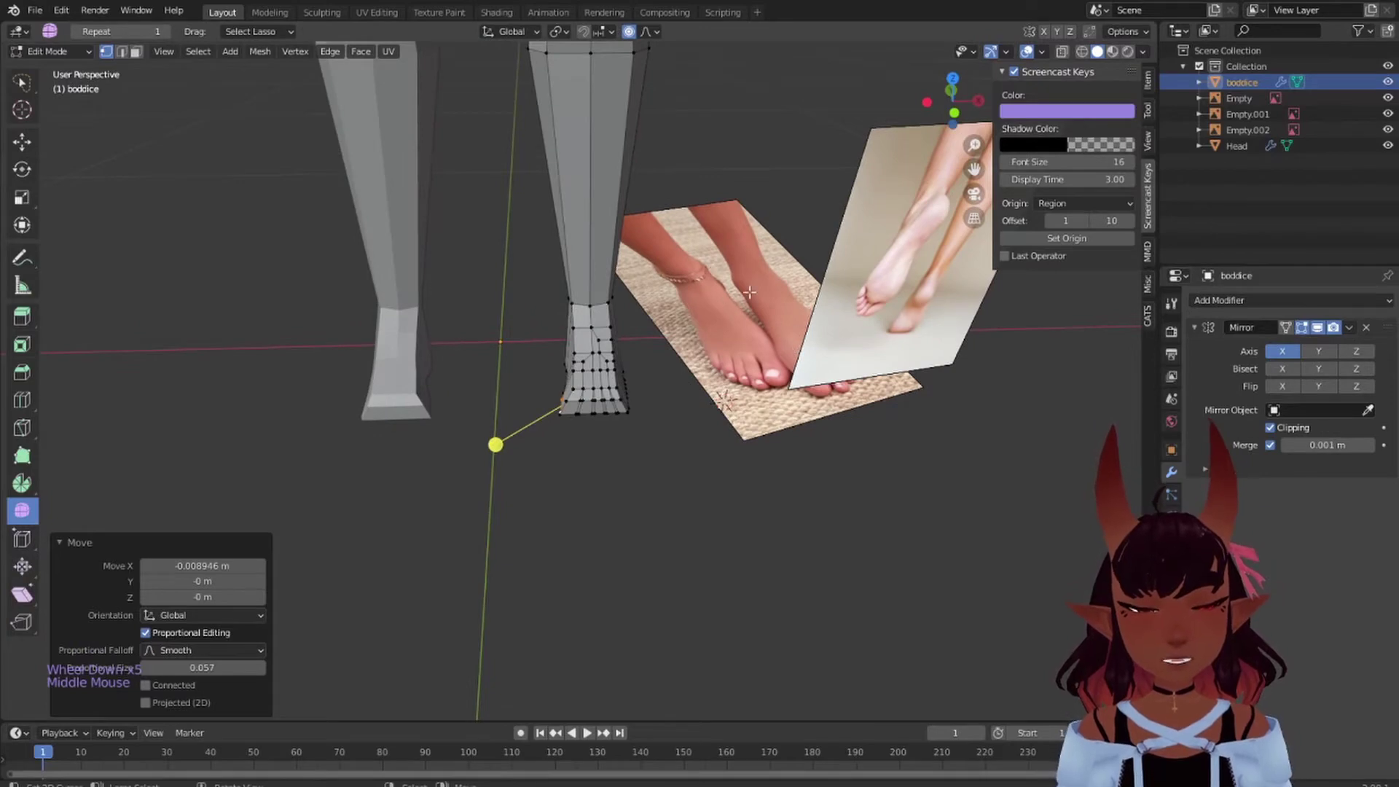
middle_click_drag(821, 378, 827, 310)
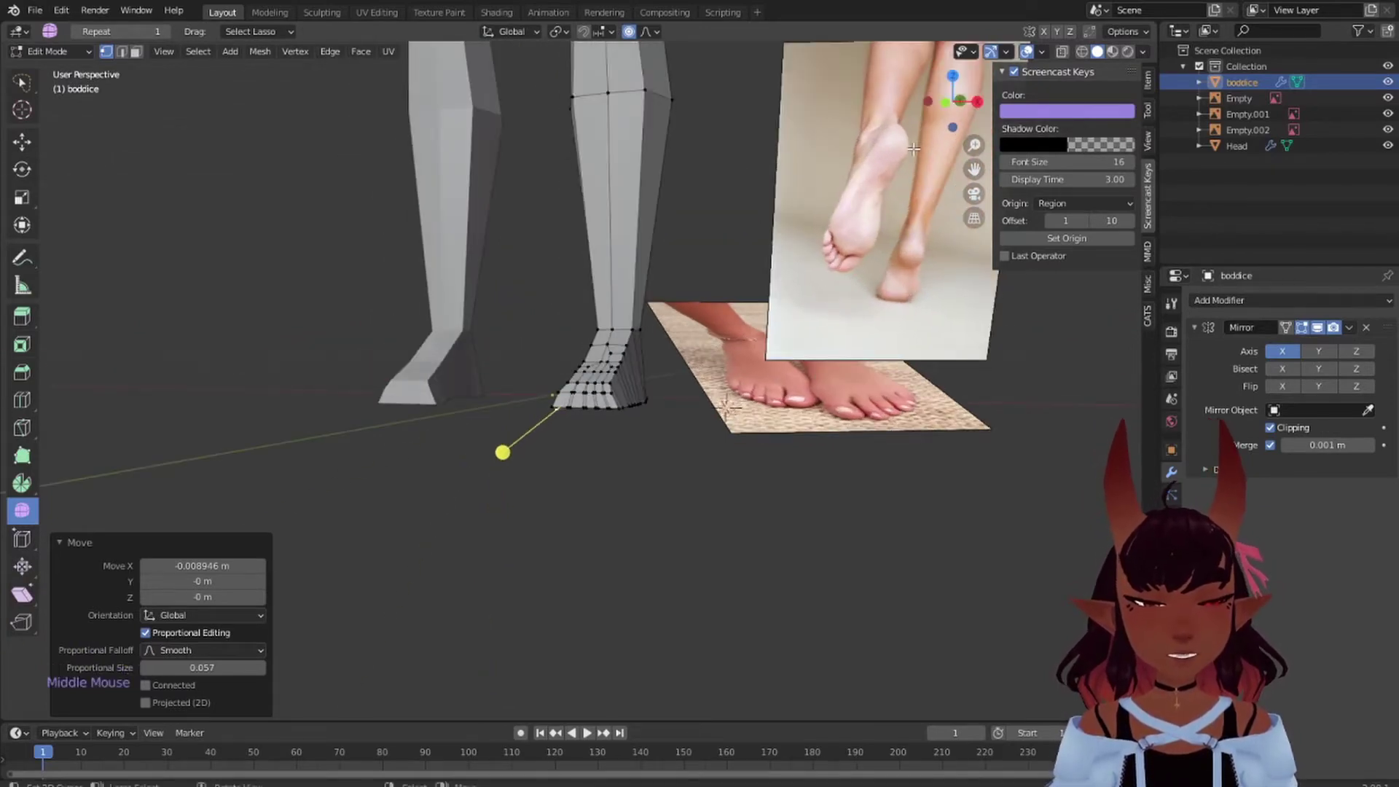
- With proportional editing on, move the outer-side vertex at the midfoot -0.007743 m along X with proportional size 0.057
middle_click_drag(642, 269, 579, 211)
scroll(729, 356, "up", 4)
middle_click_drag(728, 355, 725, 241, "shift")
scroll(813, 290, "down", 6)
scroll(721, 153, "up", 3)
middle_click_drag(725, 241, 729, 279, "shift")
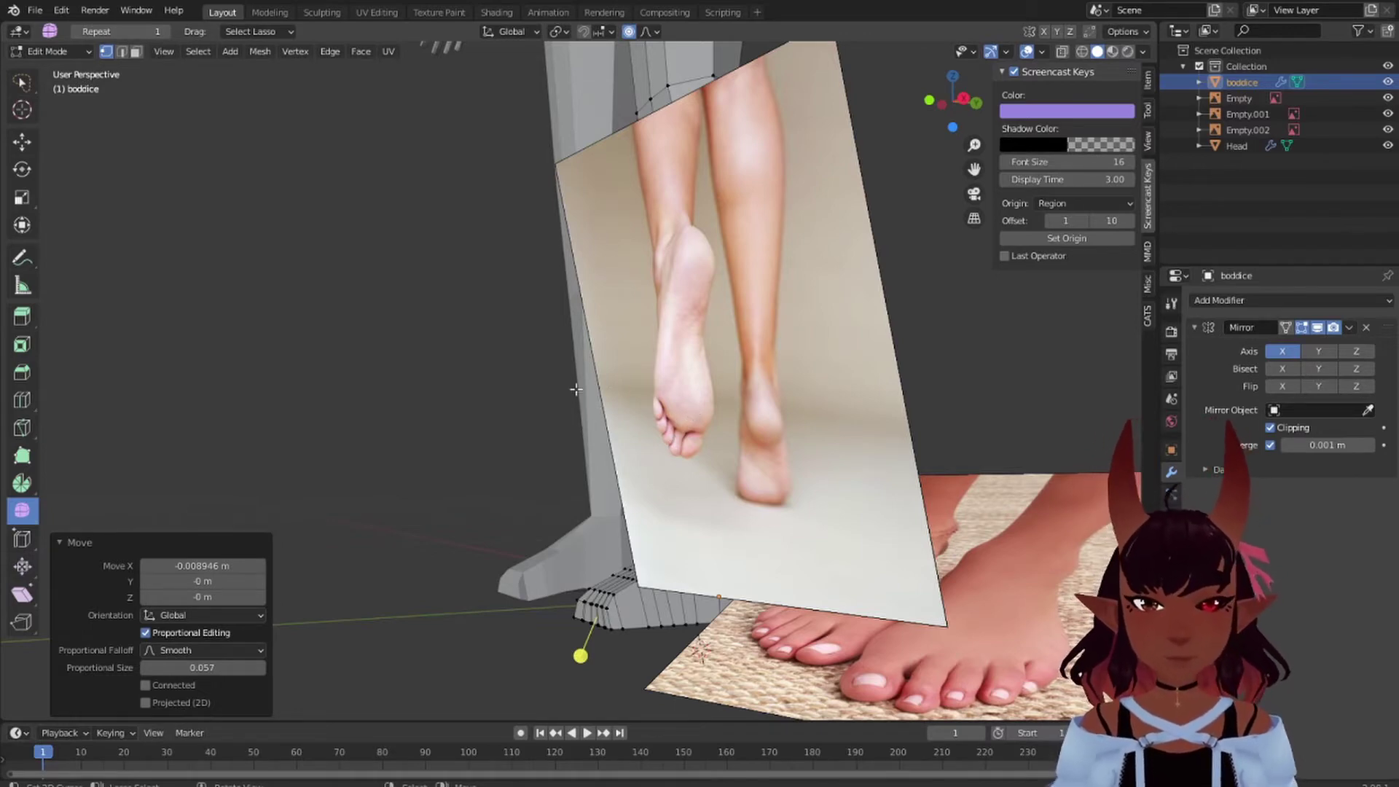
middle_click_drag(575, 390, 708, 385)
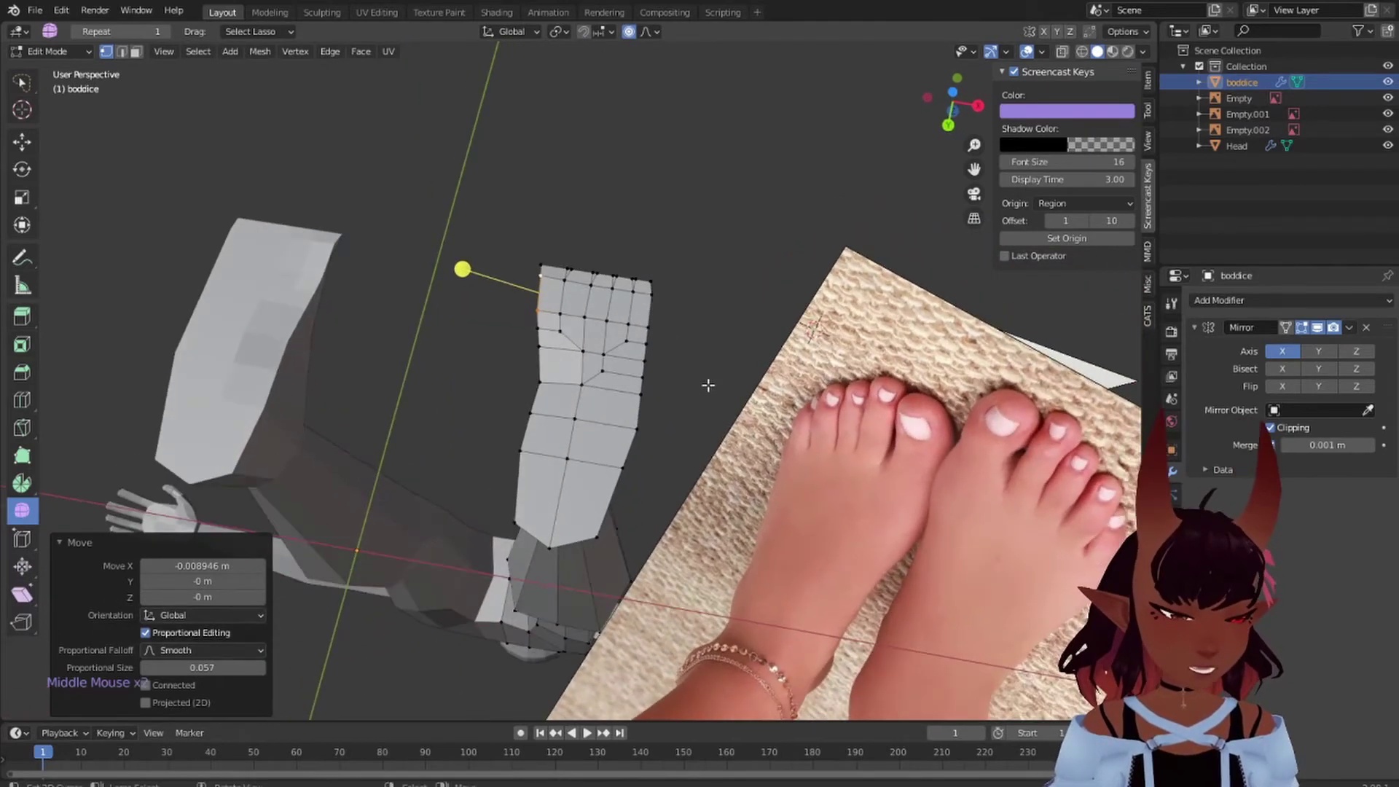
right_click(640, 430)
key("g")
key("x")
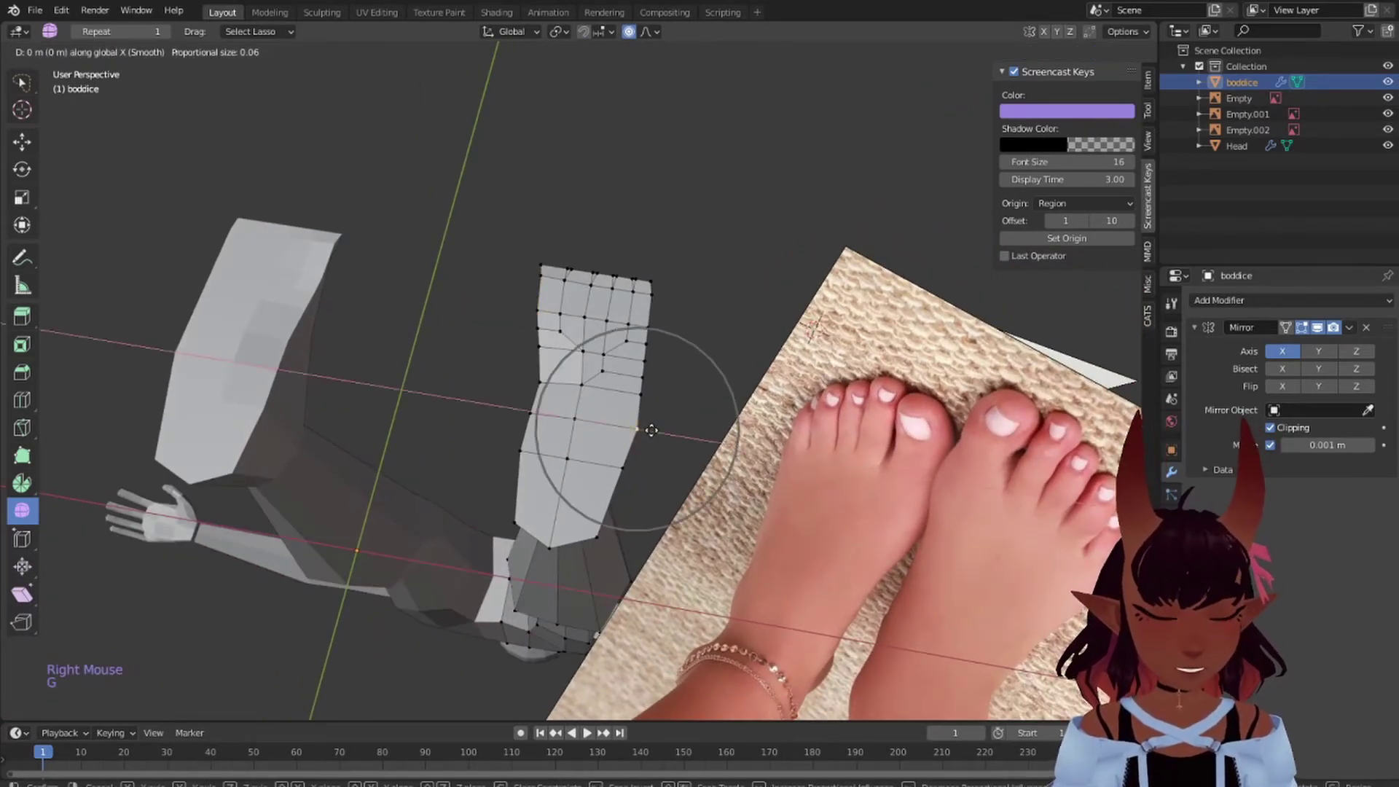
left_click(636, 429)
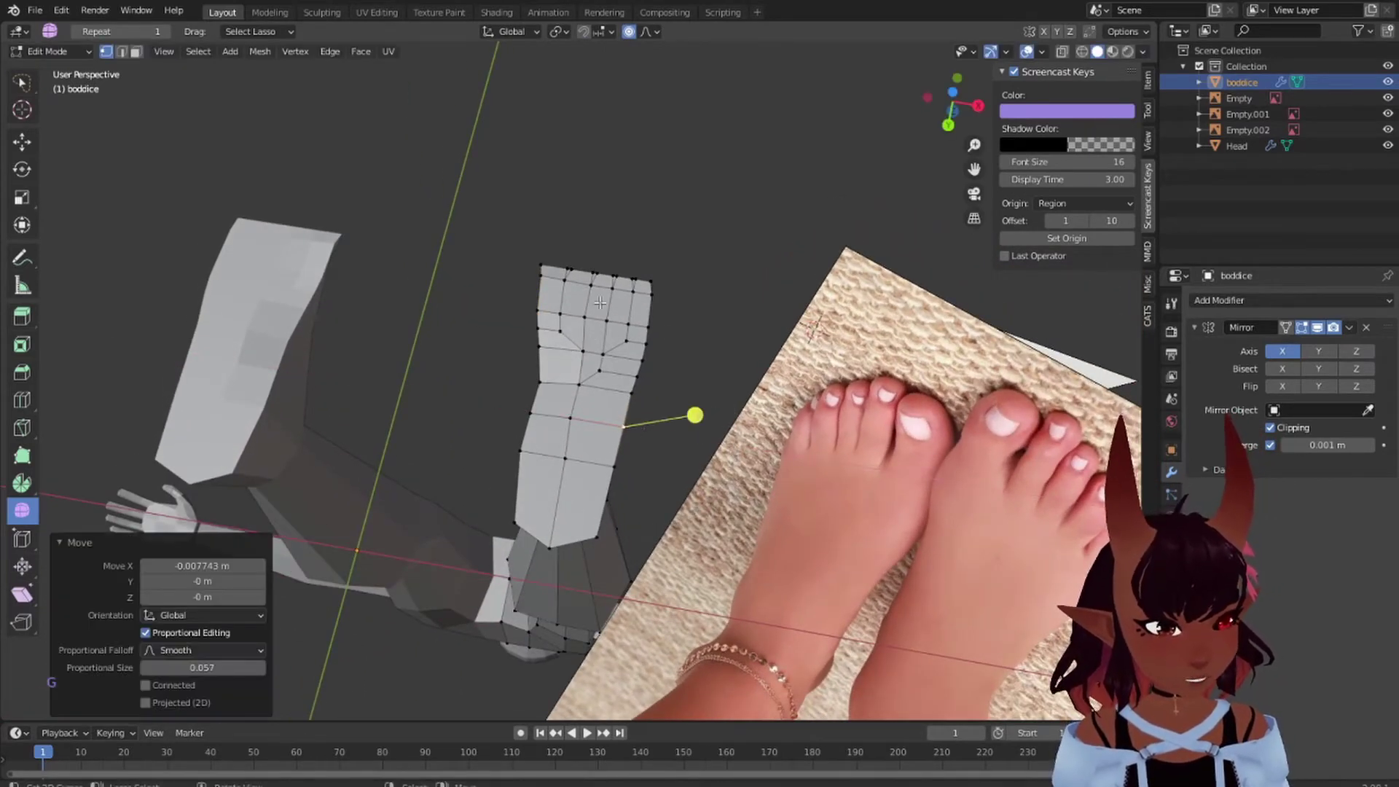
- Select all vertices at the toe end, move them -0.00848 m along X with proportional size 0.084, and scale them about 1.16 along X
middle_click_drag(599, 302, 583, 320)
right_click(580, 325, "alt")
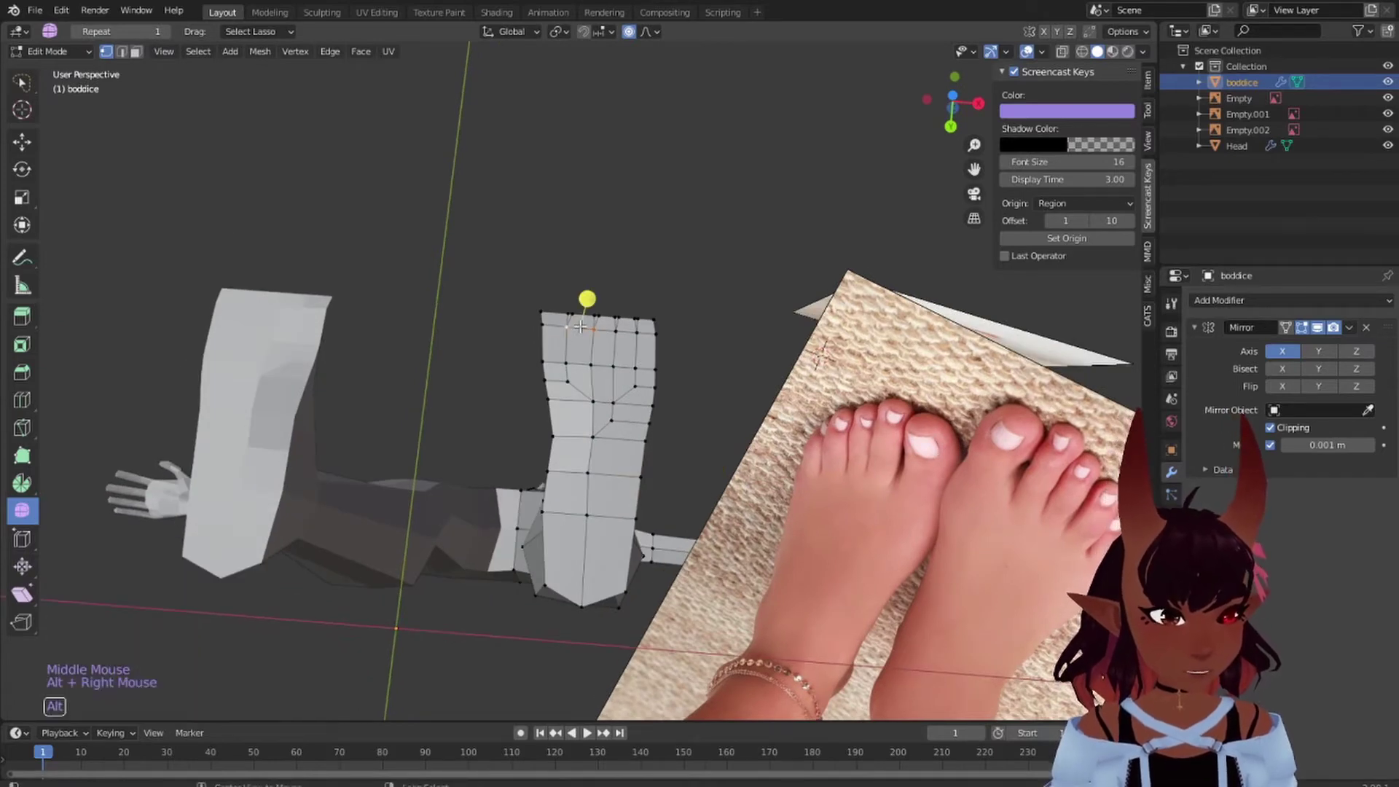
left_click(1062, 51)
mouse_move(740, 287)
left_mouse_down()
mouse_move(522, 289)
mouse_move(543, 348)
mouse_move(634, 357)
mouse_move(737, 343)
left_mouse_up()
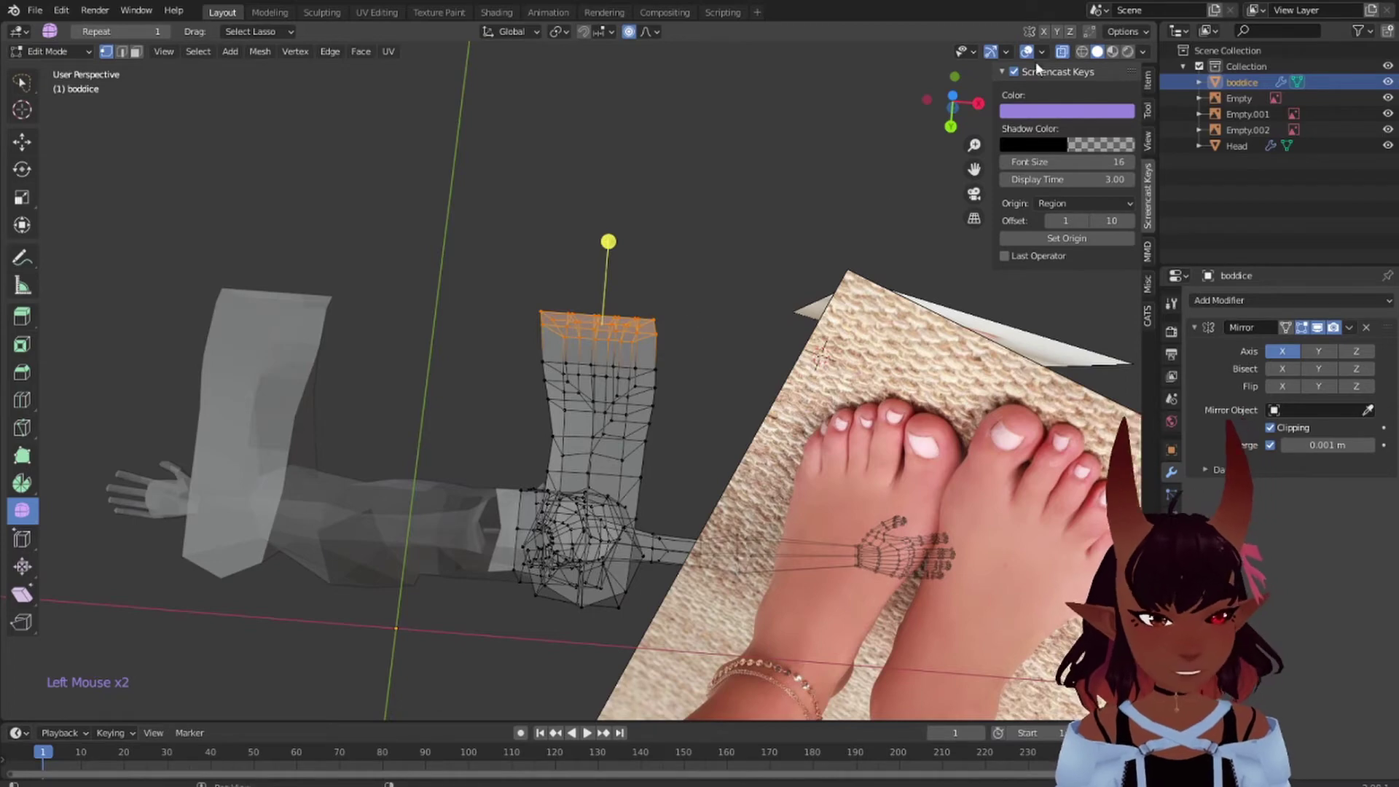
left_click(1062, 51)
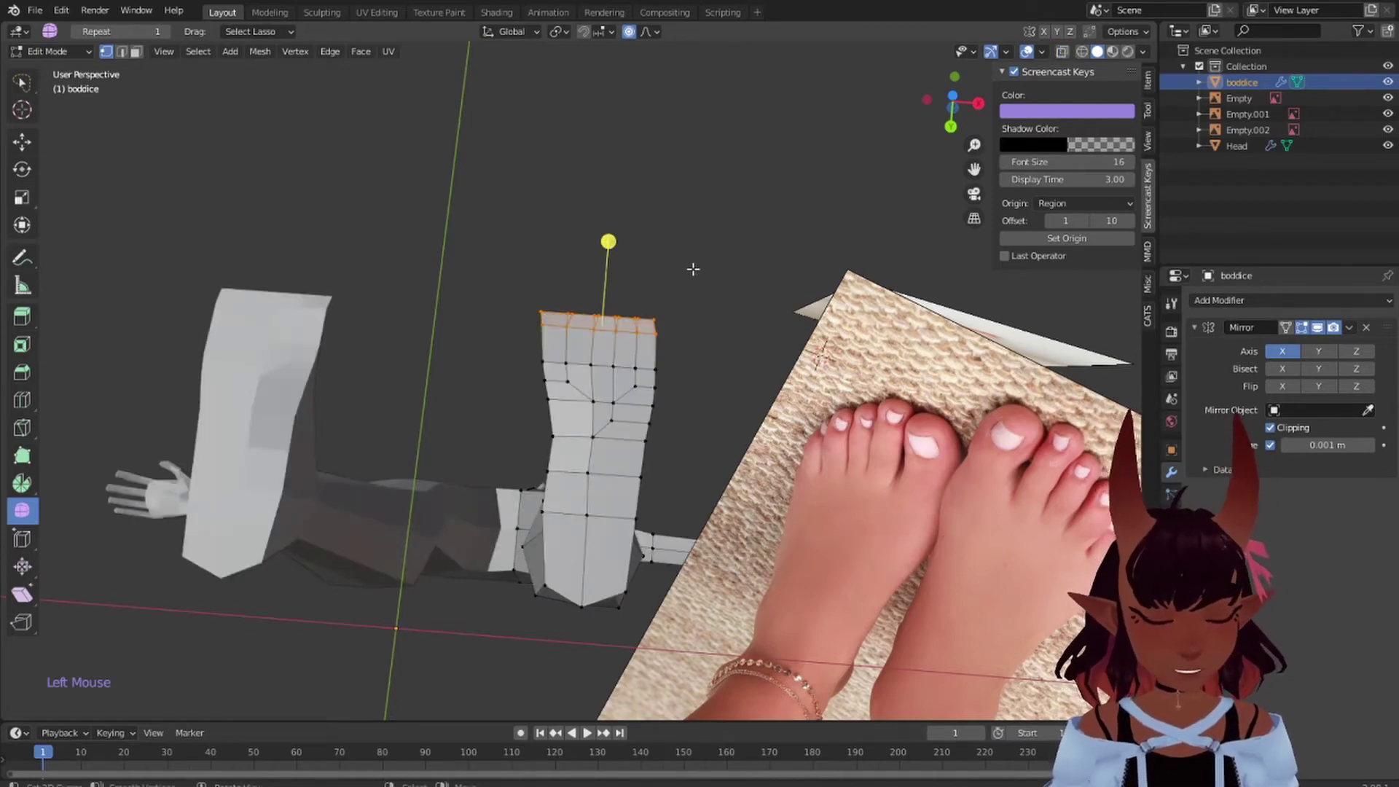
key("g")
key("x")
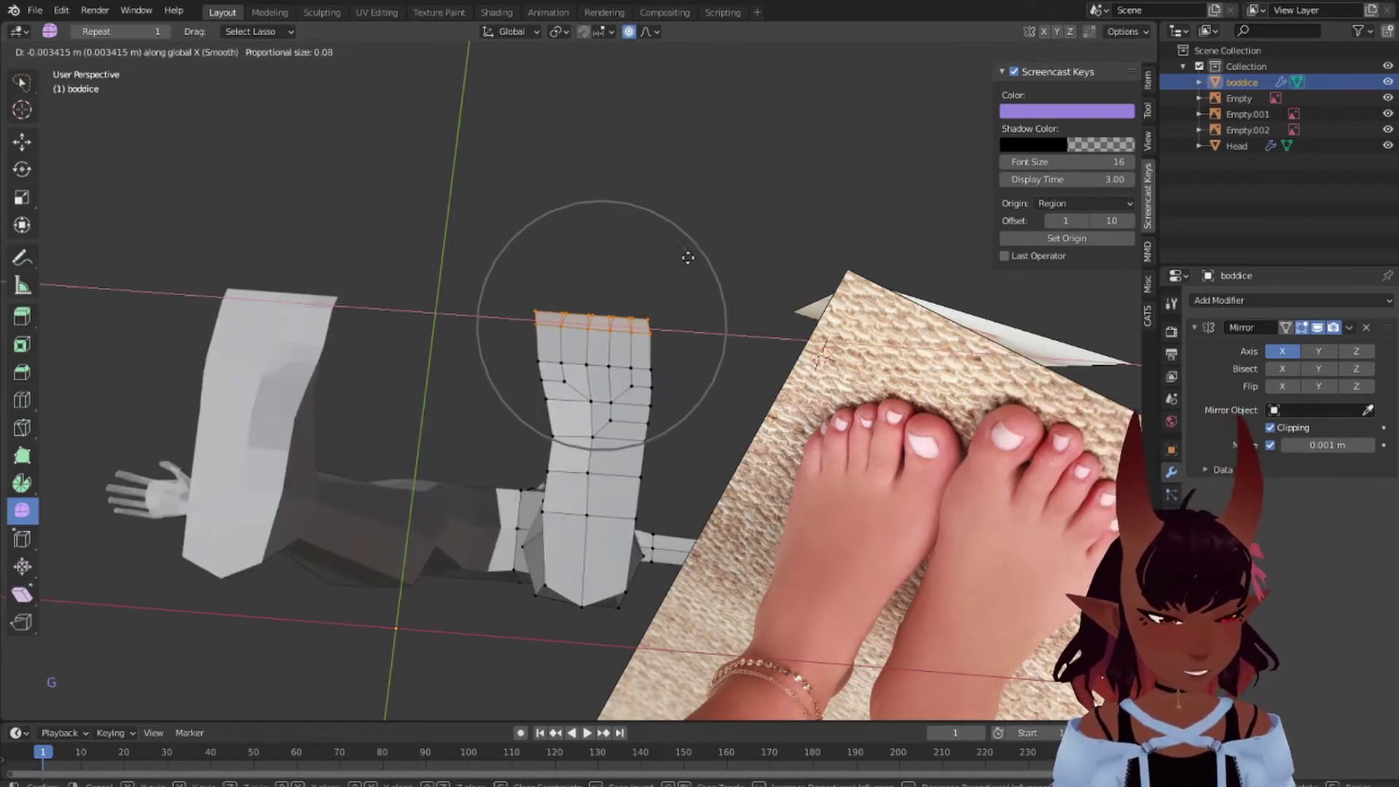
left_click(692, 258)
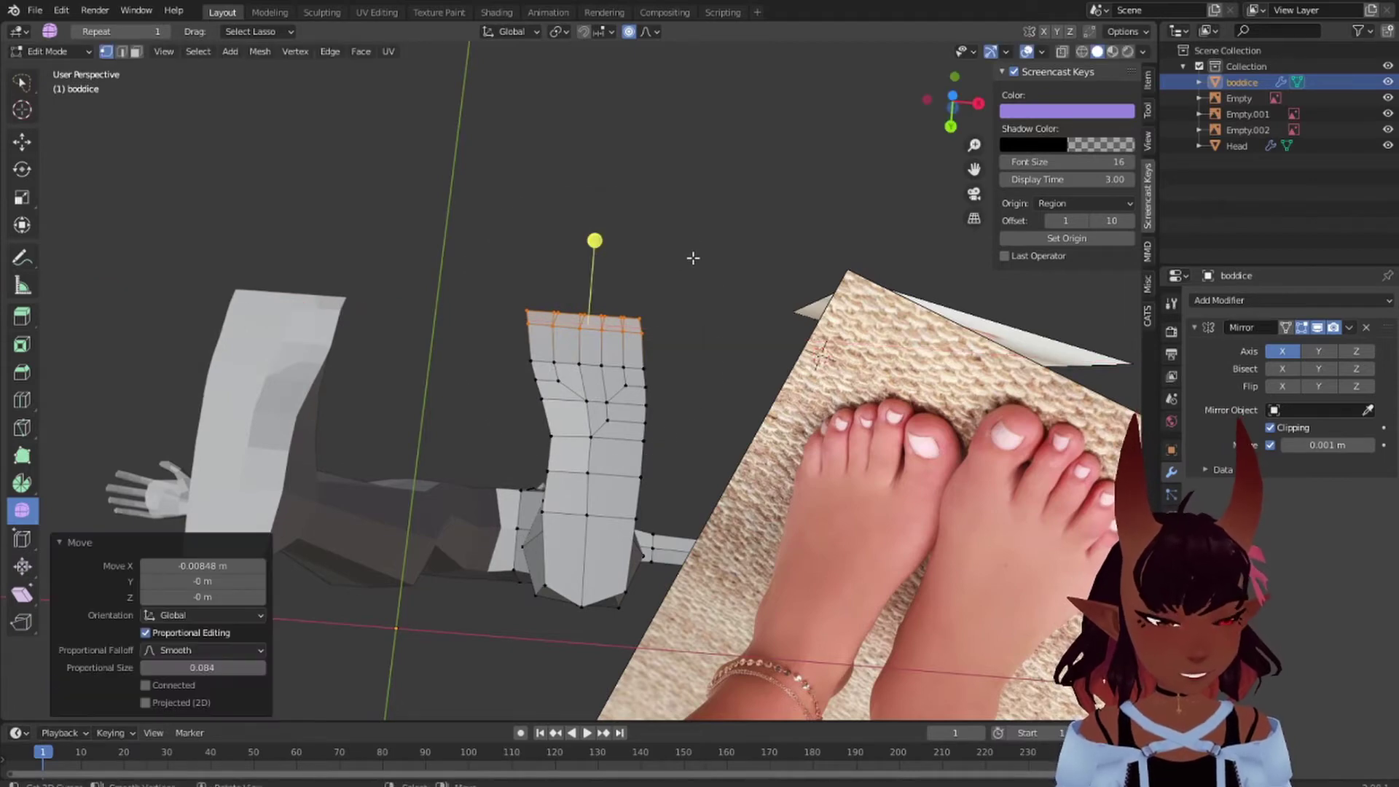
key("s")
key("x")
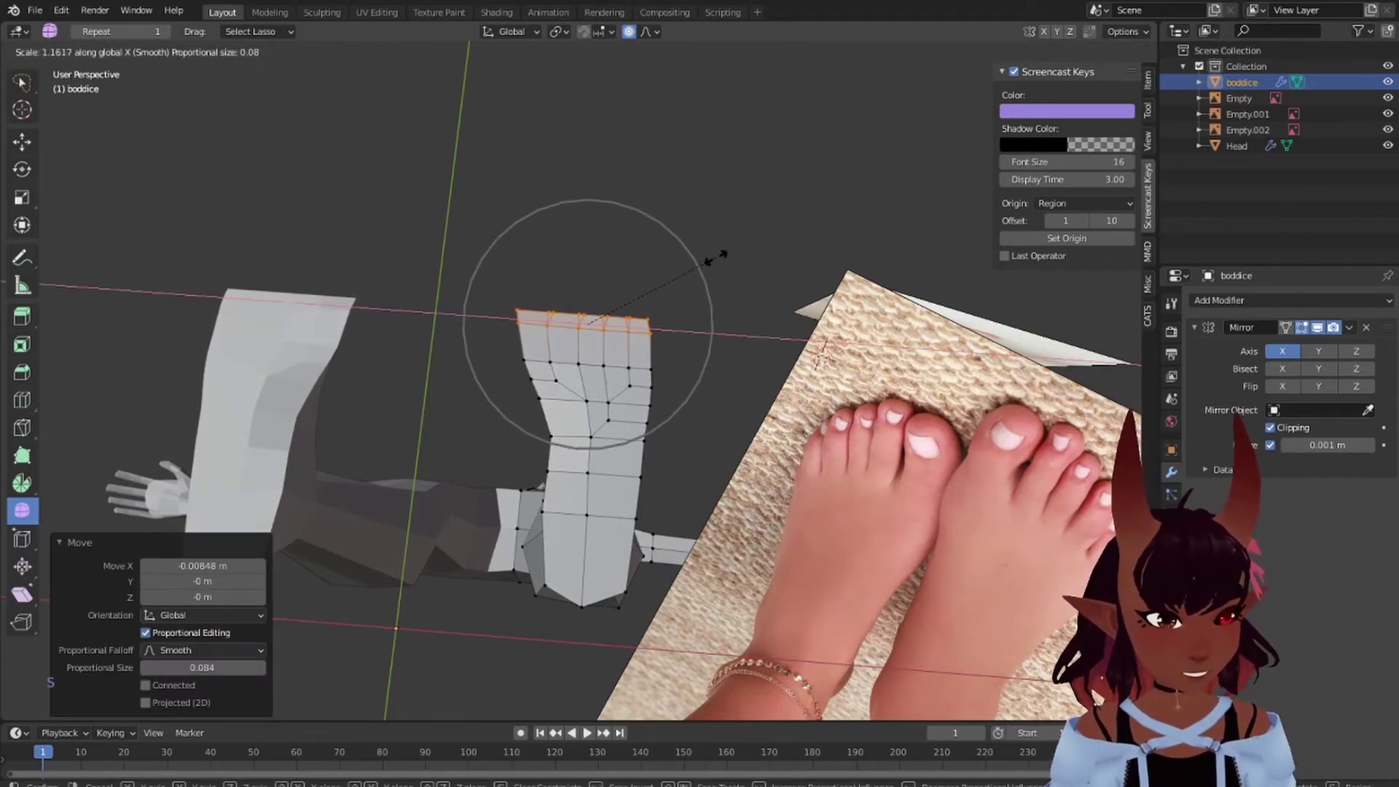
left_click(724, 255)
- Adjust two neighbouring inner-side arch vertices along X, moving the rear one 0.002768 m, with proportional size 0.036
middle_click_drag(724, 256, 546, 433)
right_click(547, 434)
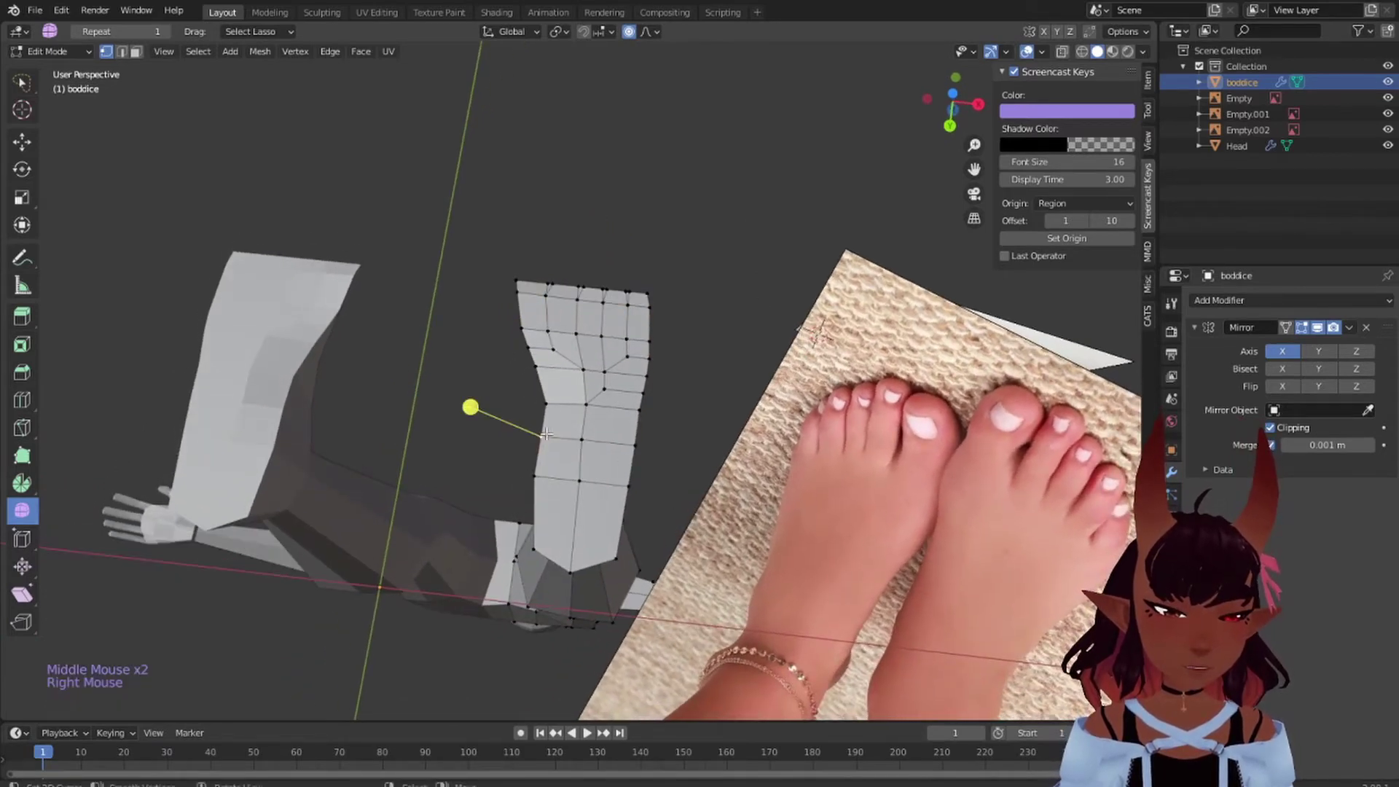
key("g")
key("x")
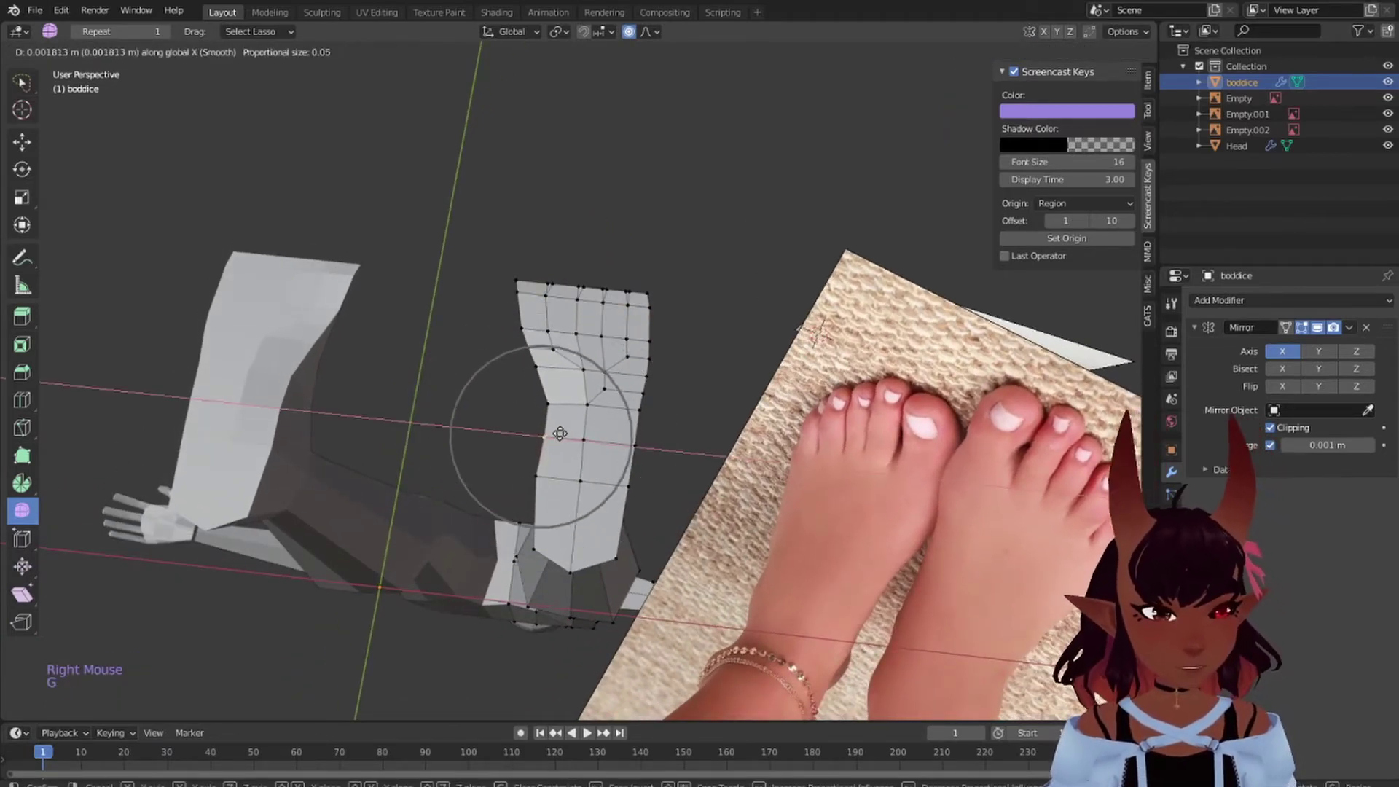
scroll(561, 434, "up", 1)
right_click(475, 397)
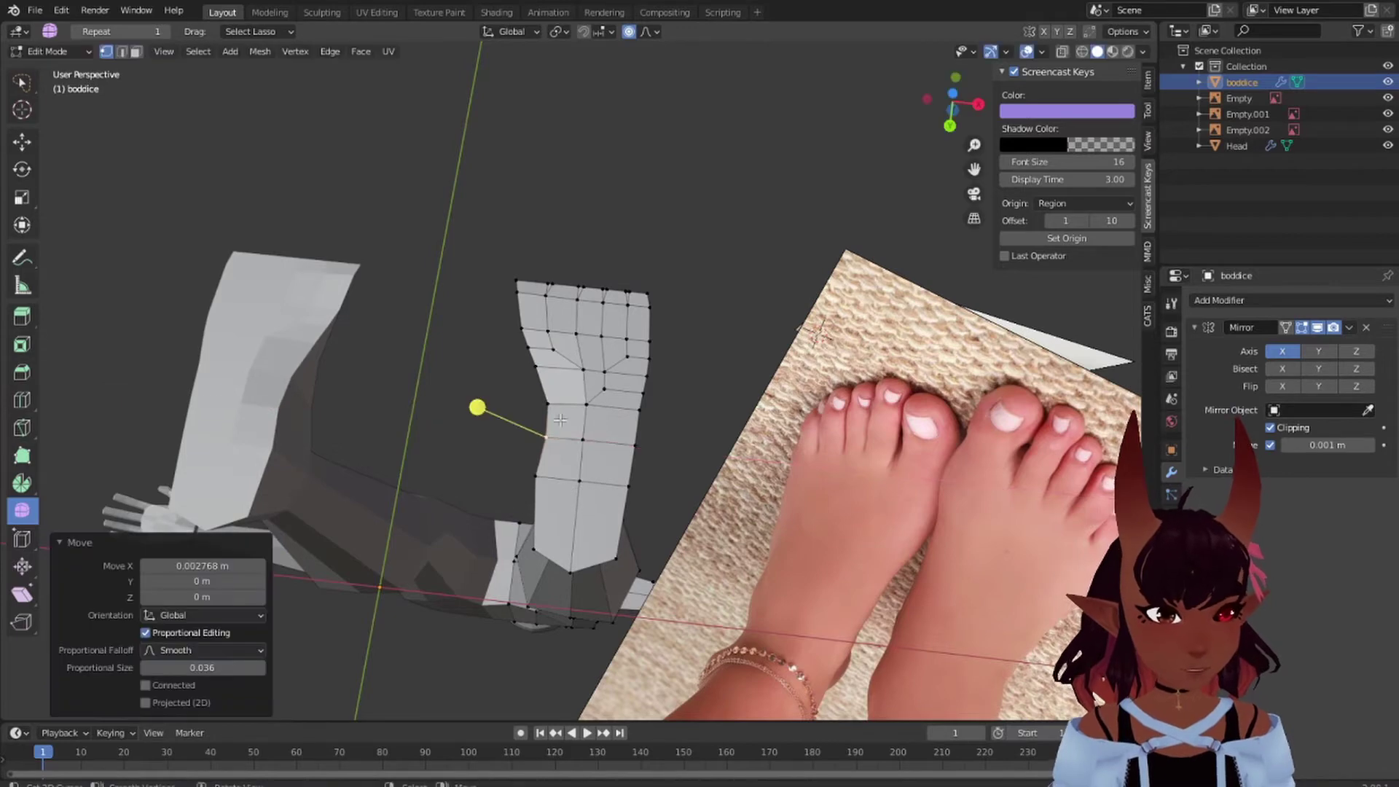
key("g")
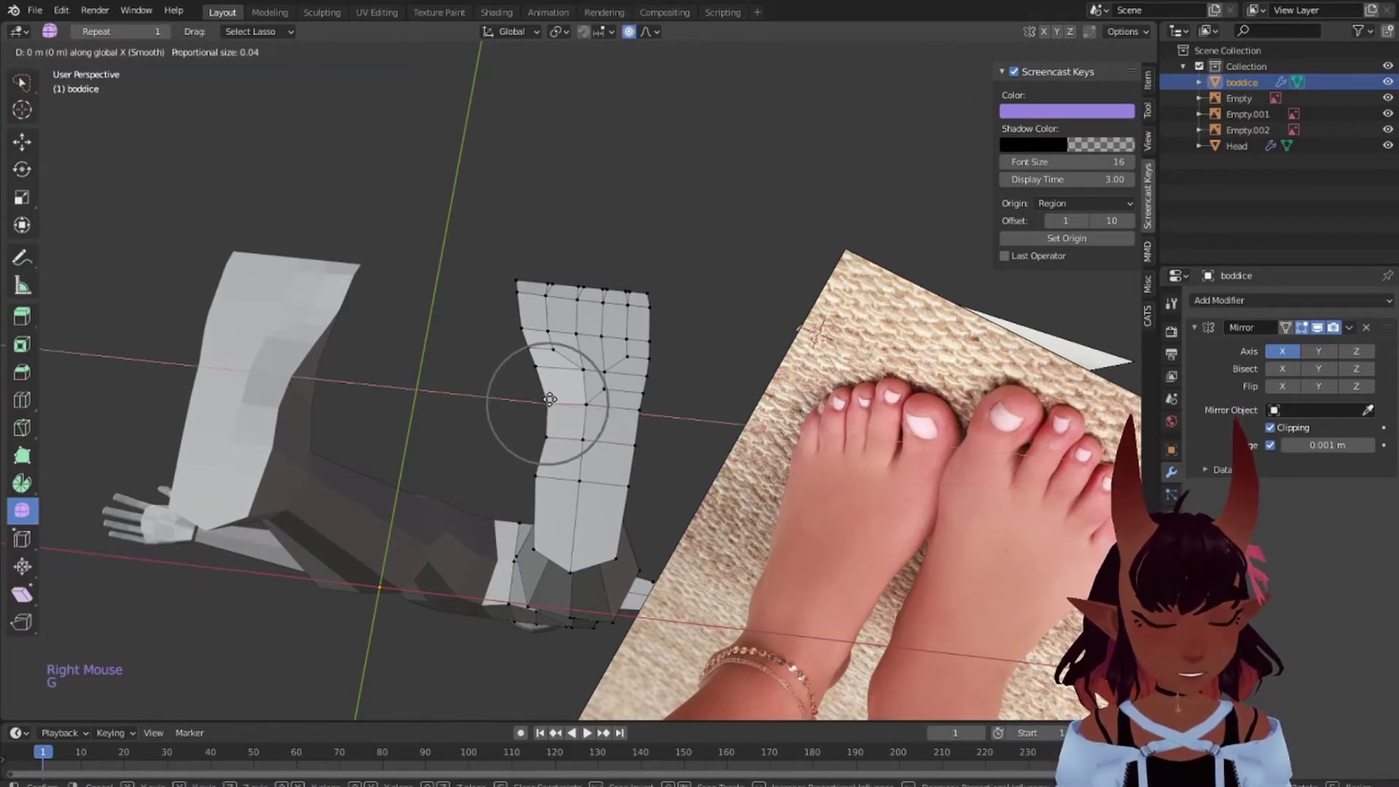
left_click(653, 353)
- Move the outer-side vertex at the midfoot 0.000889 m along X with proportional size 0.036
middle_click_drag(653, 353, 616, 395)
right_click(617, 452)
key("g")
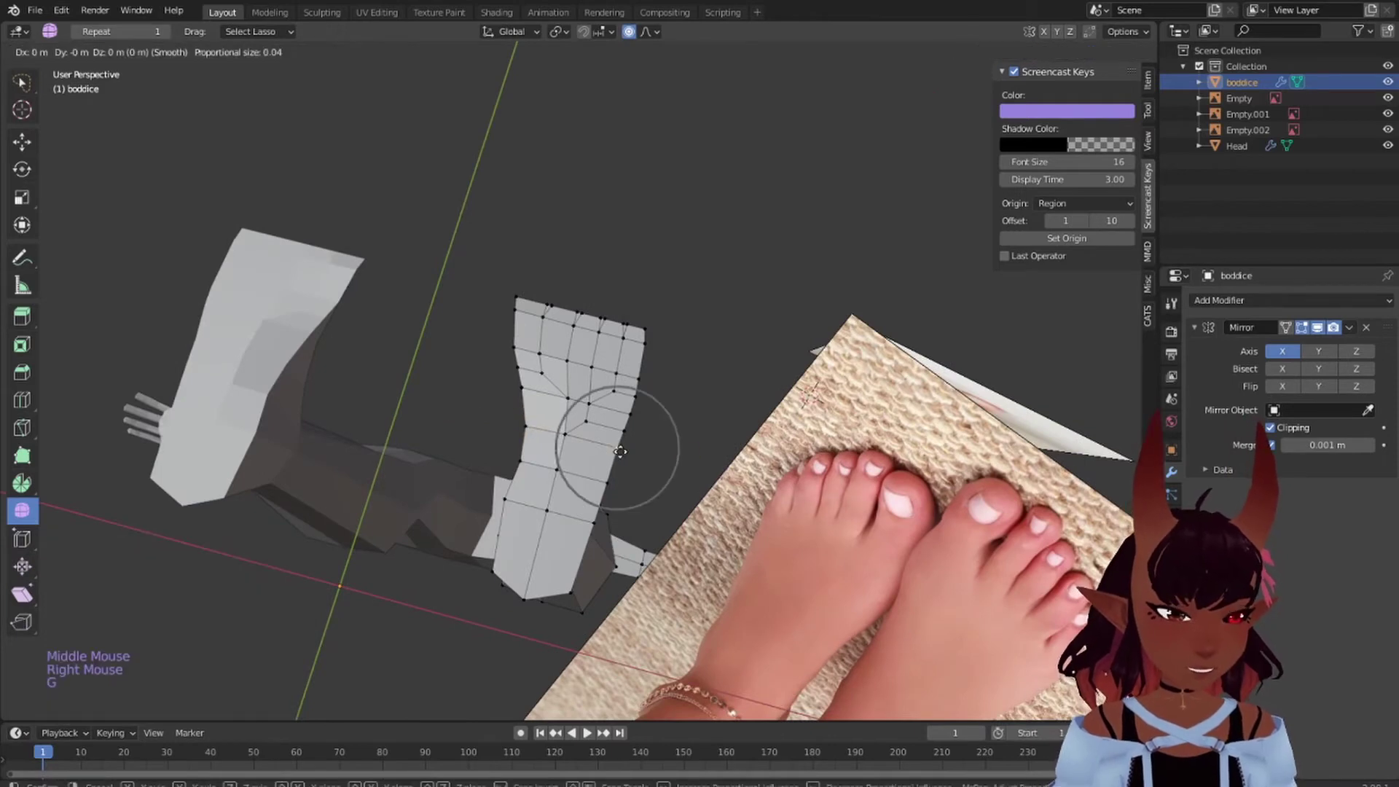
left_click(688, 348)
- Examine the foot's overall shape from the front and above against the foot reference photos
middle_click_drag(688, 348, 809, 515)
scroll(808, 515, "up", 3)
middle_click_drag(710, 379, 705, 370)
scroll(705, 370, "up", 2)
scroll(721, 387, "down", 6)
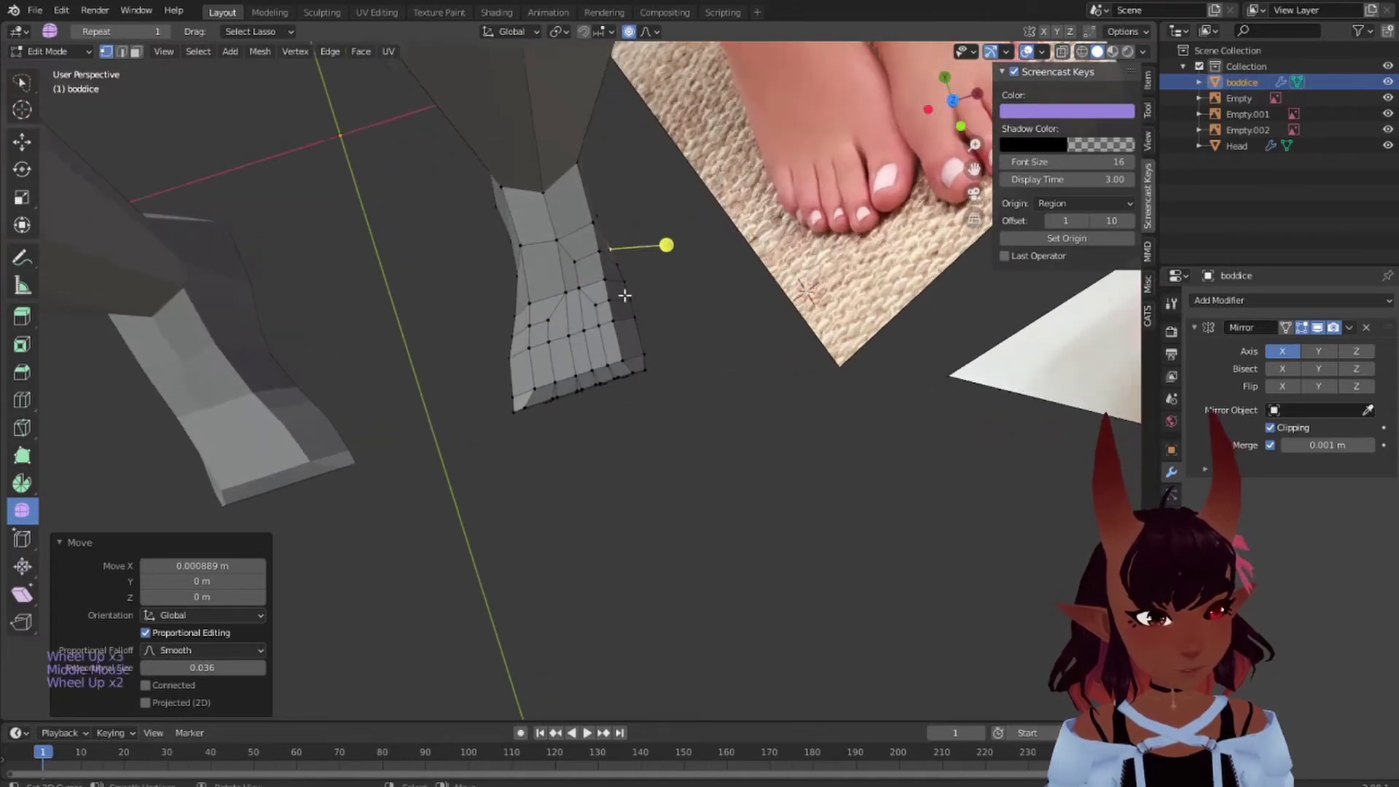
scroll(624, 294, "down", 5)
middle_click_drag(624, 294, 795, 486)
scroll(597, 286, "up", 8)
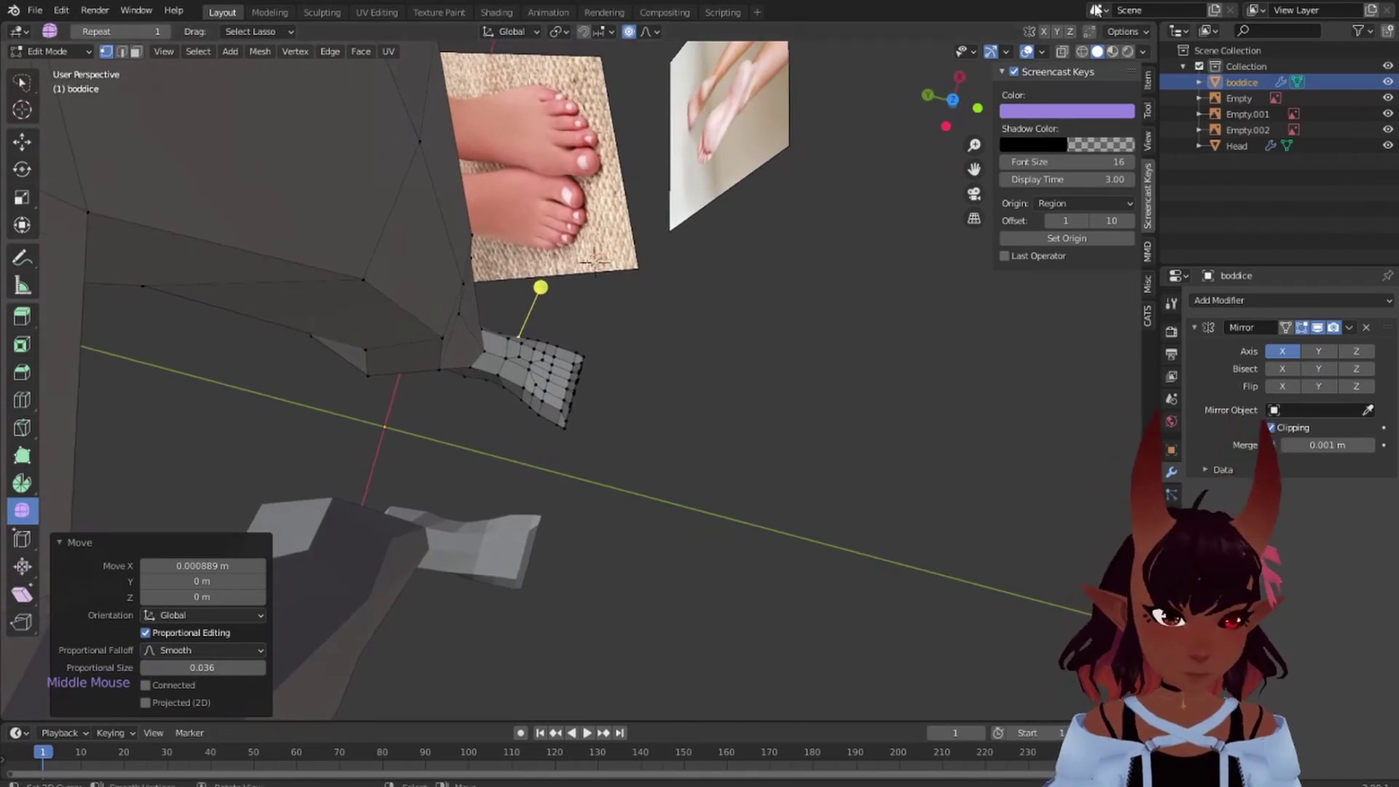
- Select the toe-end vertices through the mesh, move them 0.004896 m along X, and scale them to 0.908 along X with proportional size 0.036
left_click(1061, 51)
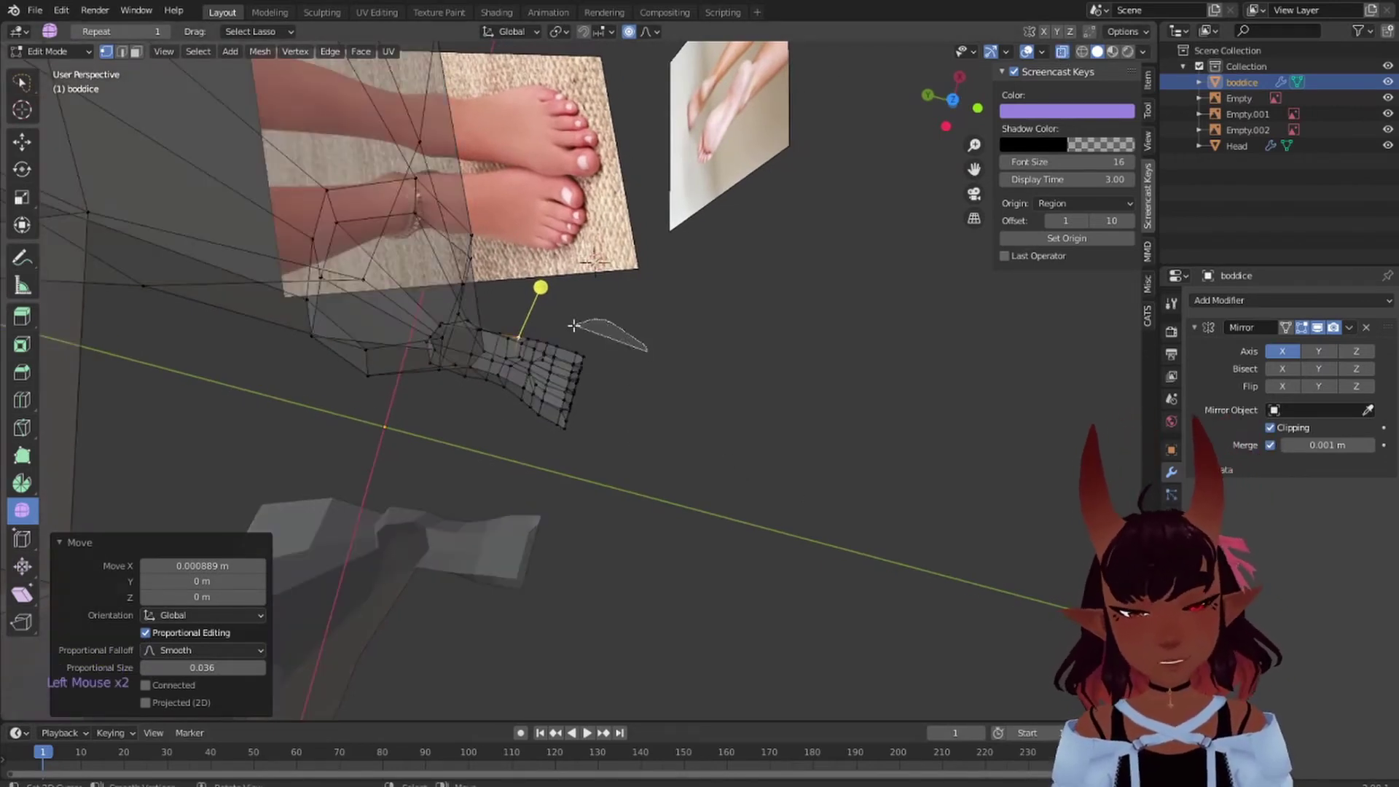
left_click_drag(543, 438, 544, 437)
mouse_move(696, 303)
left_mouse_down()
mouse_move(584, 329)
mouse_move(568, 485)
mouse_move(687, 406)
left_mouse_up()
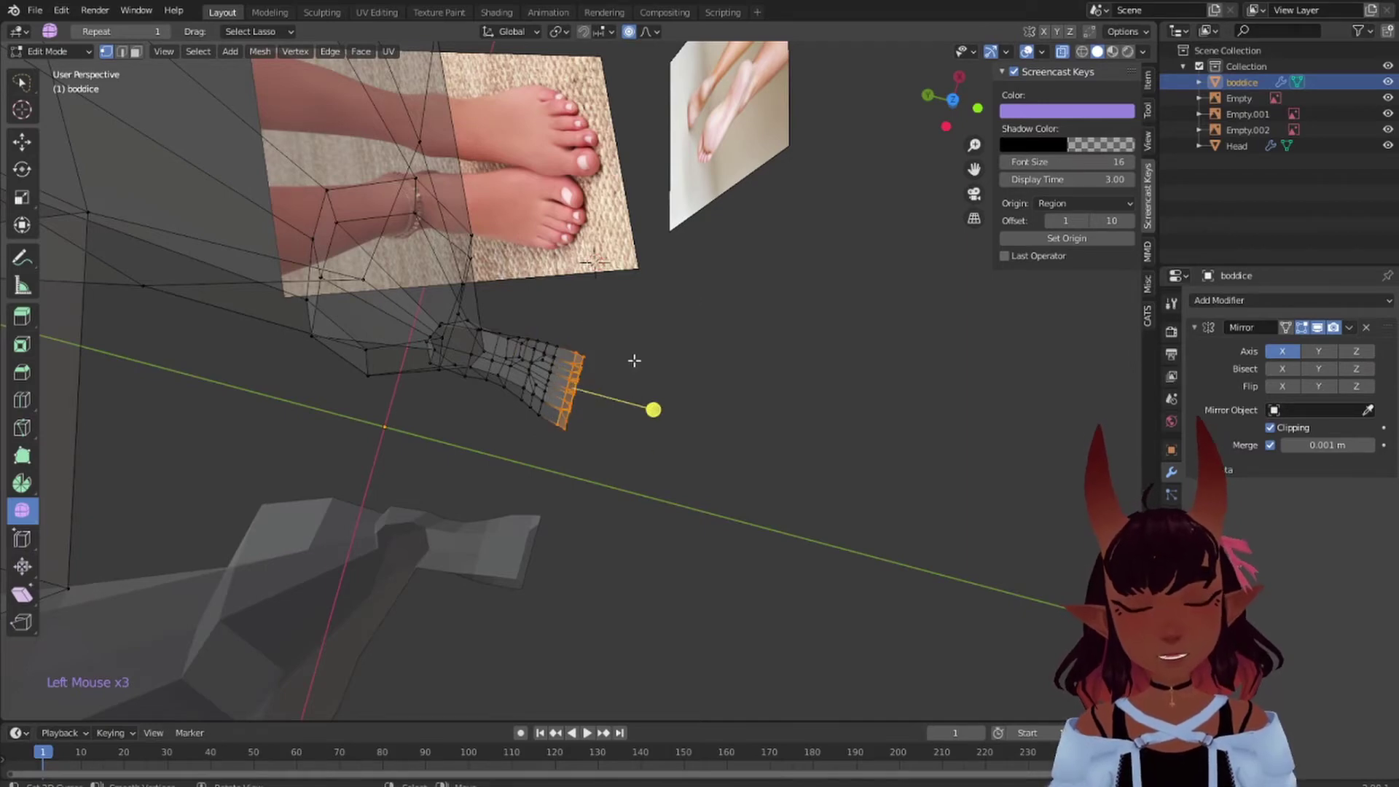
key("g")
key("x")
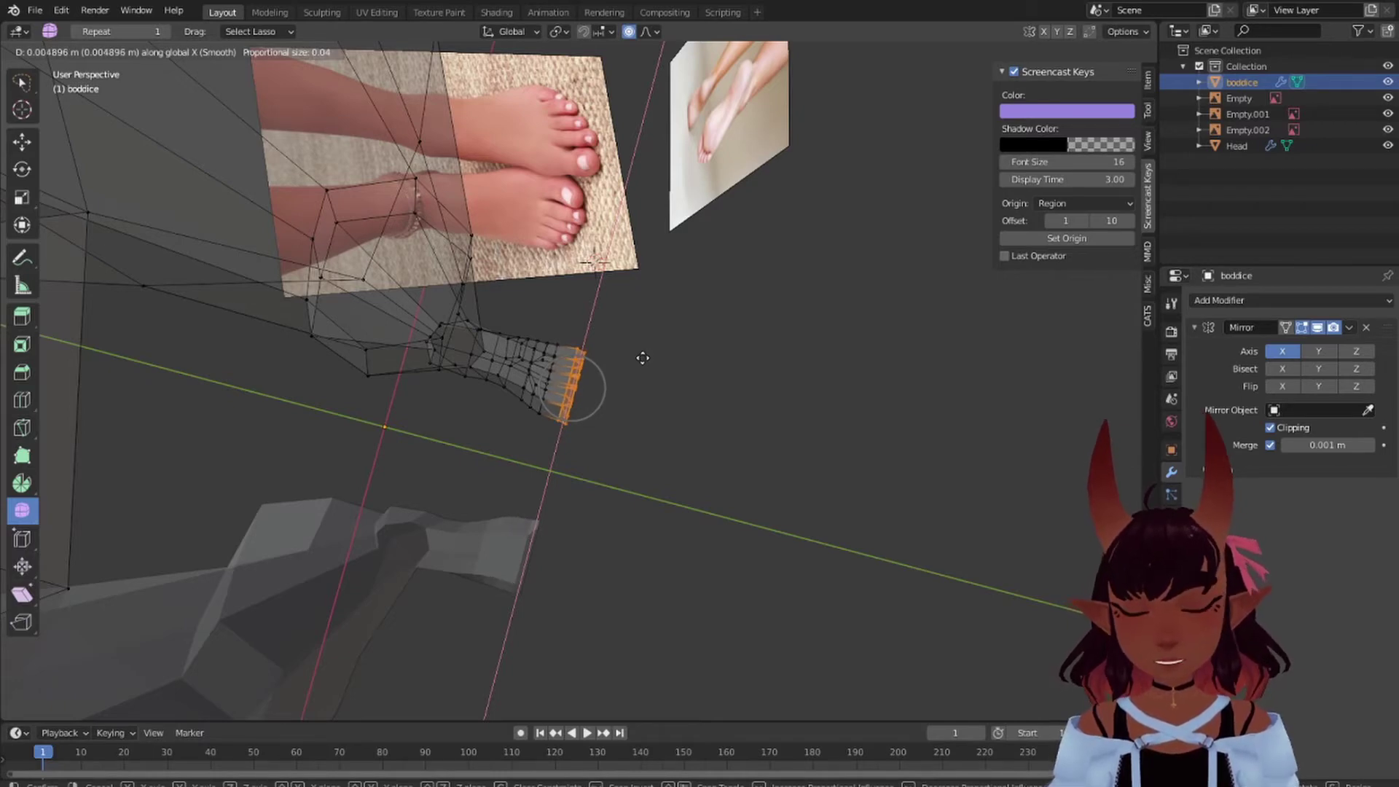
left_click(642, 358)
key("s")
key("x")
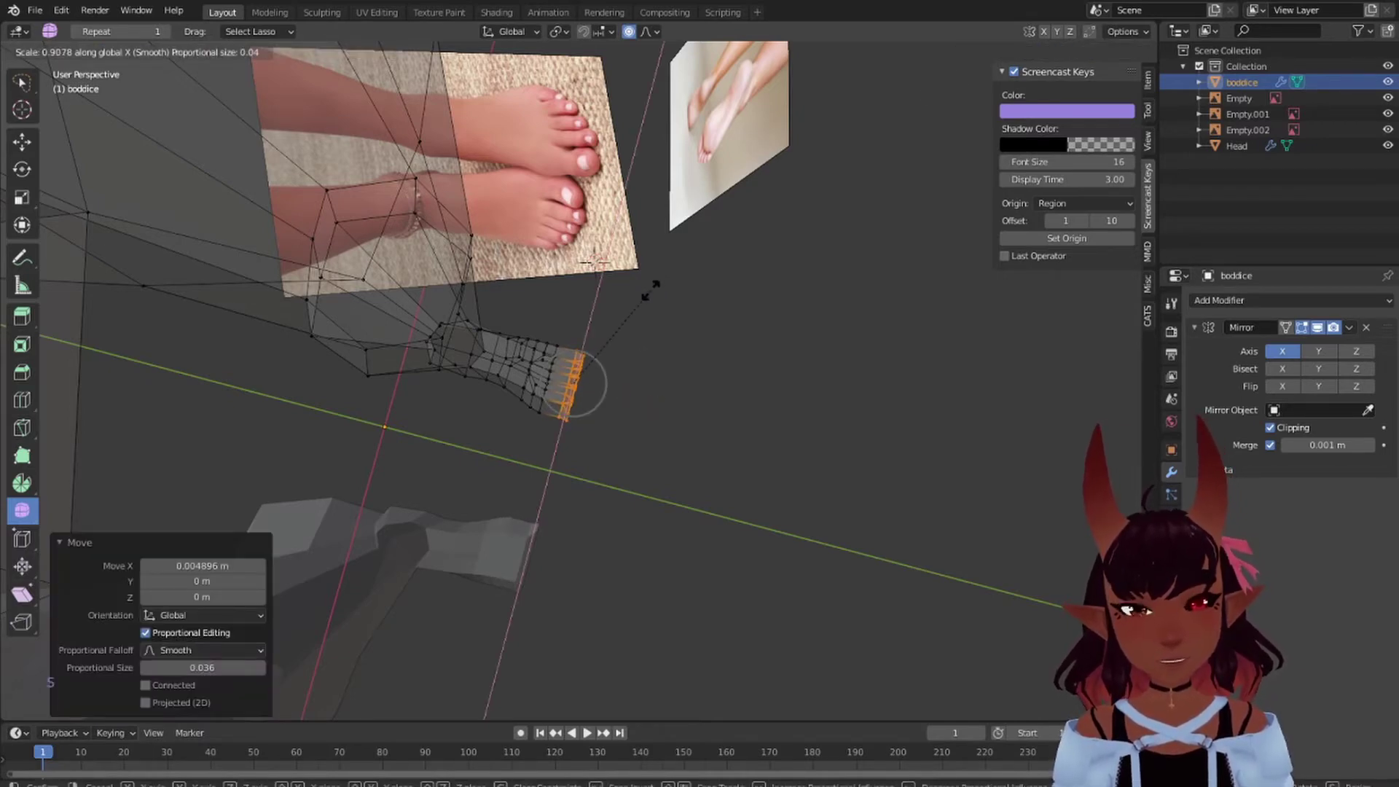
left_click(649, 291)
- Compare the toe end with the reference photos and narrow its selected vertices further by scaling them to 0.914 along X
scroll(600, 306, "up", 5)
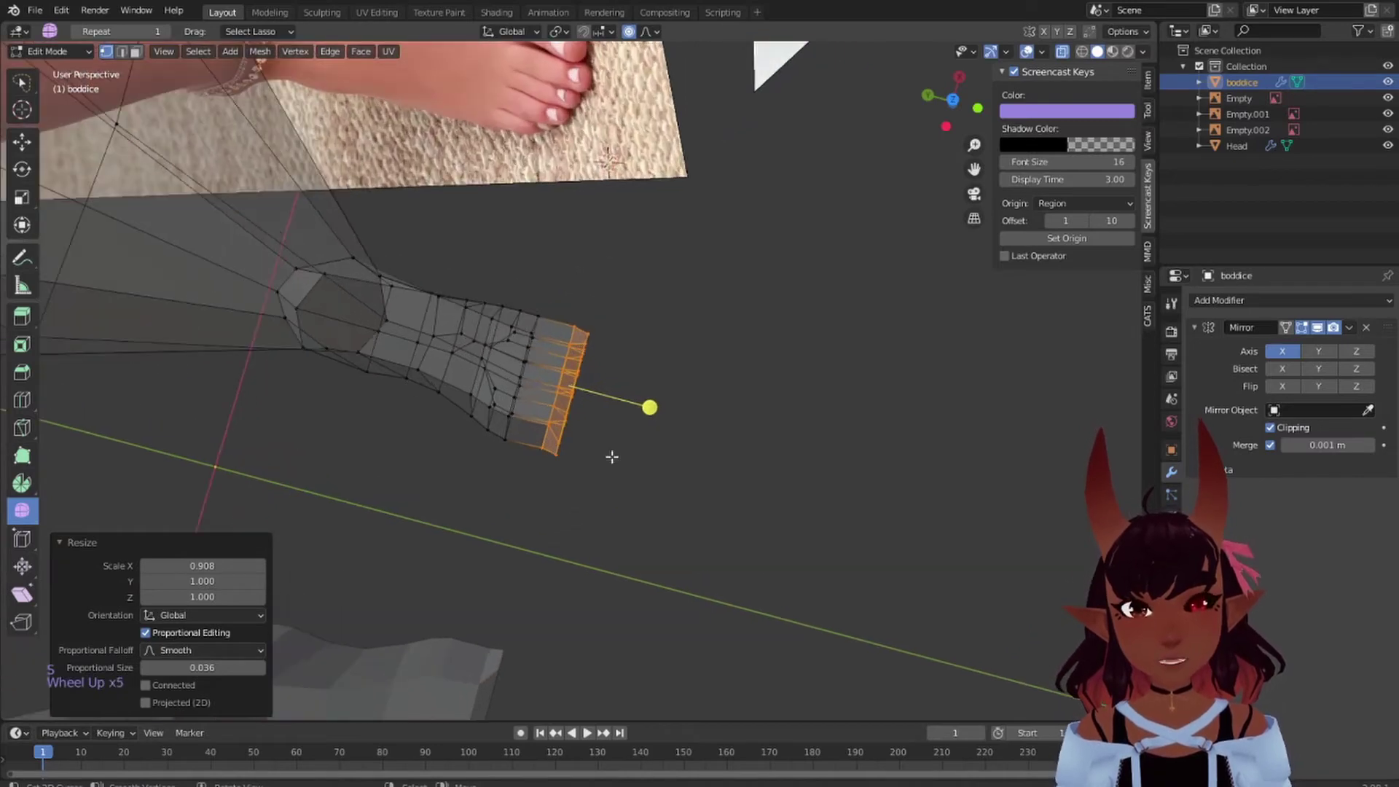
scroll(553, 279, "down", 3)
middle_click_drag(677, 234, 685, 360, "shift")
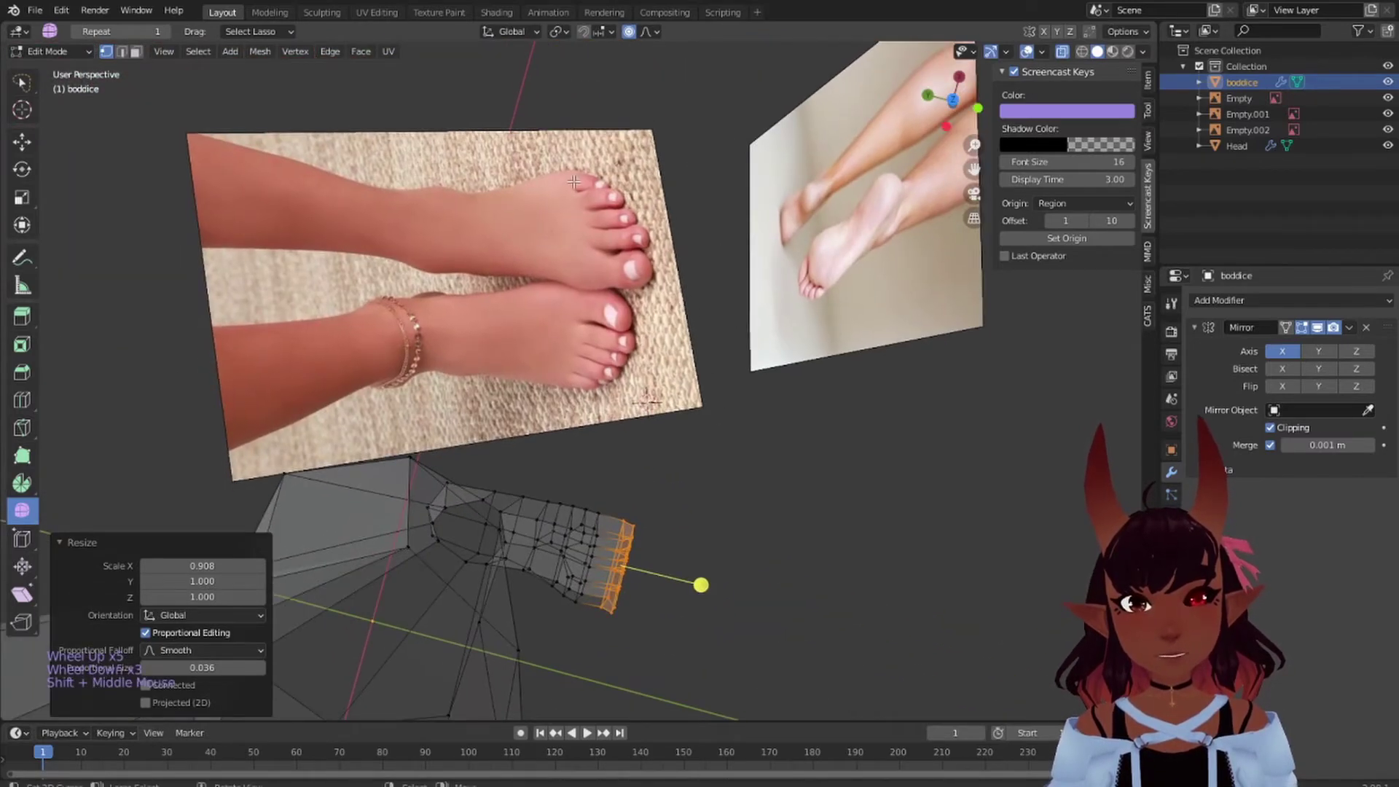
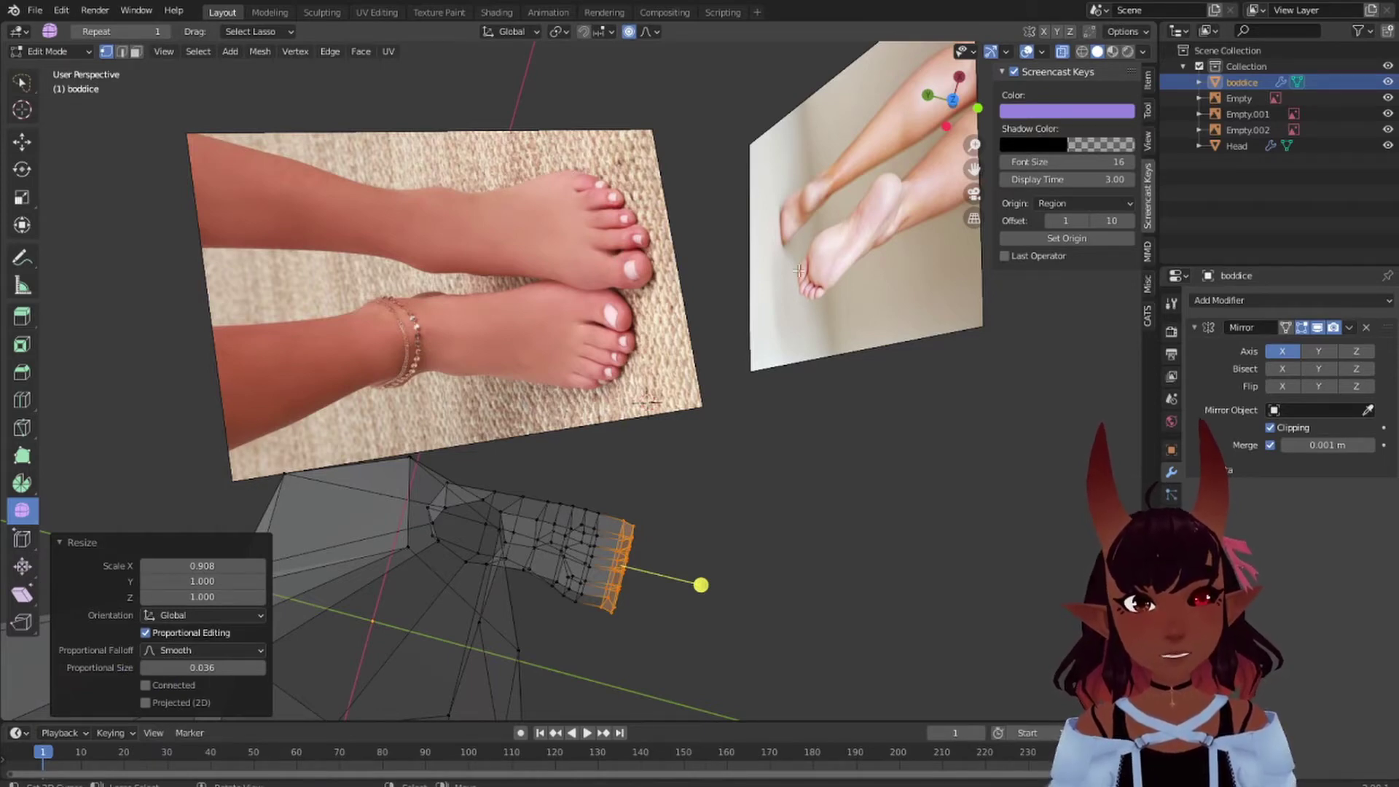
scroll(588, 574, "up", 2)
middle_click_drag(600, 502, 527, 378, "shift")
key("s")
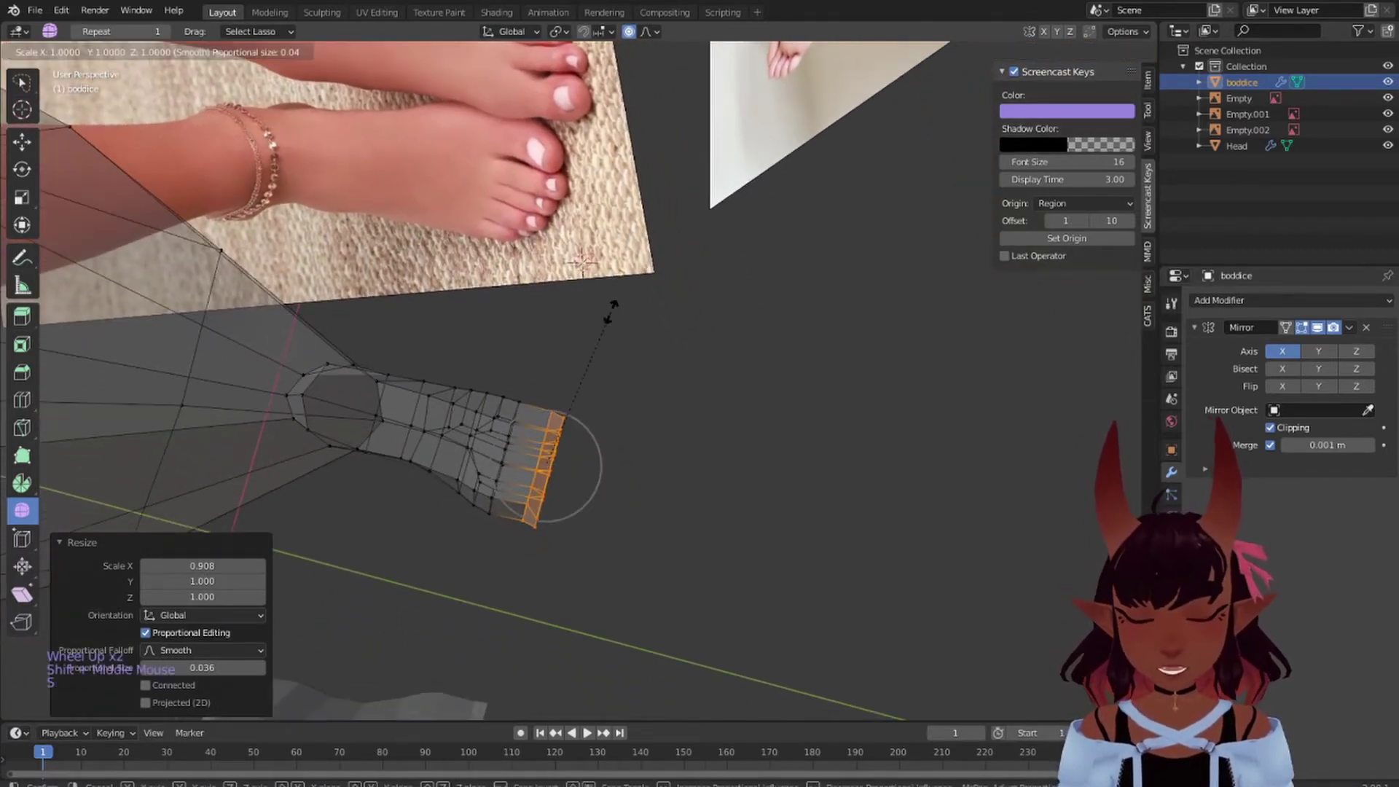
key("x")
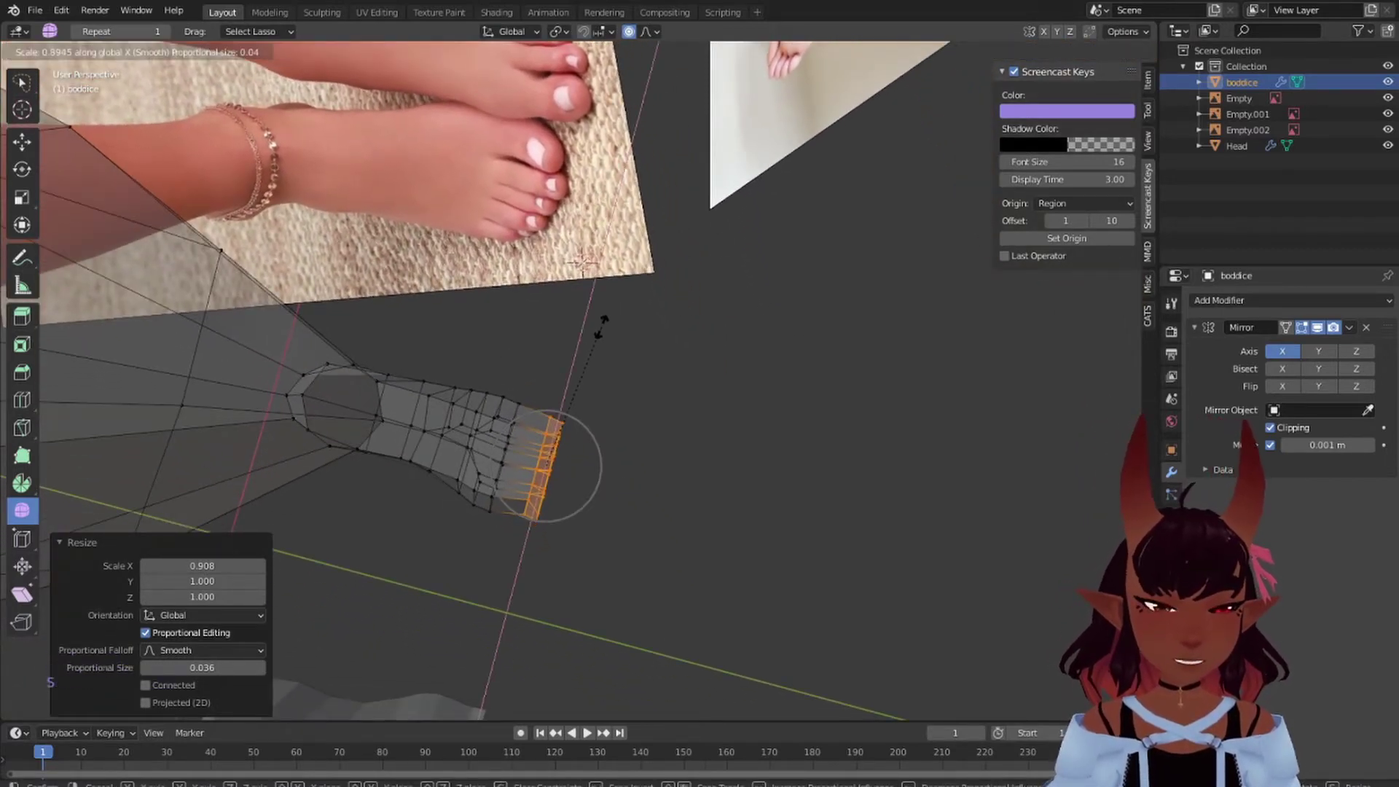
left_click(603, 322)
- Select only the foremost row of toe-tip vertices and scale it to 0.736 along X with proportional size 0.018
scroll(654, 430, "up", 2)
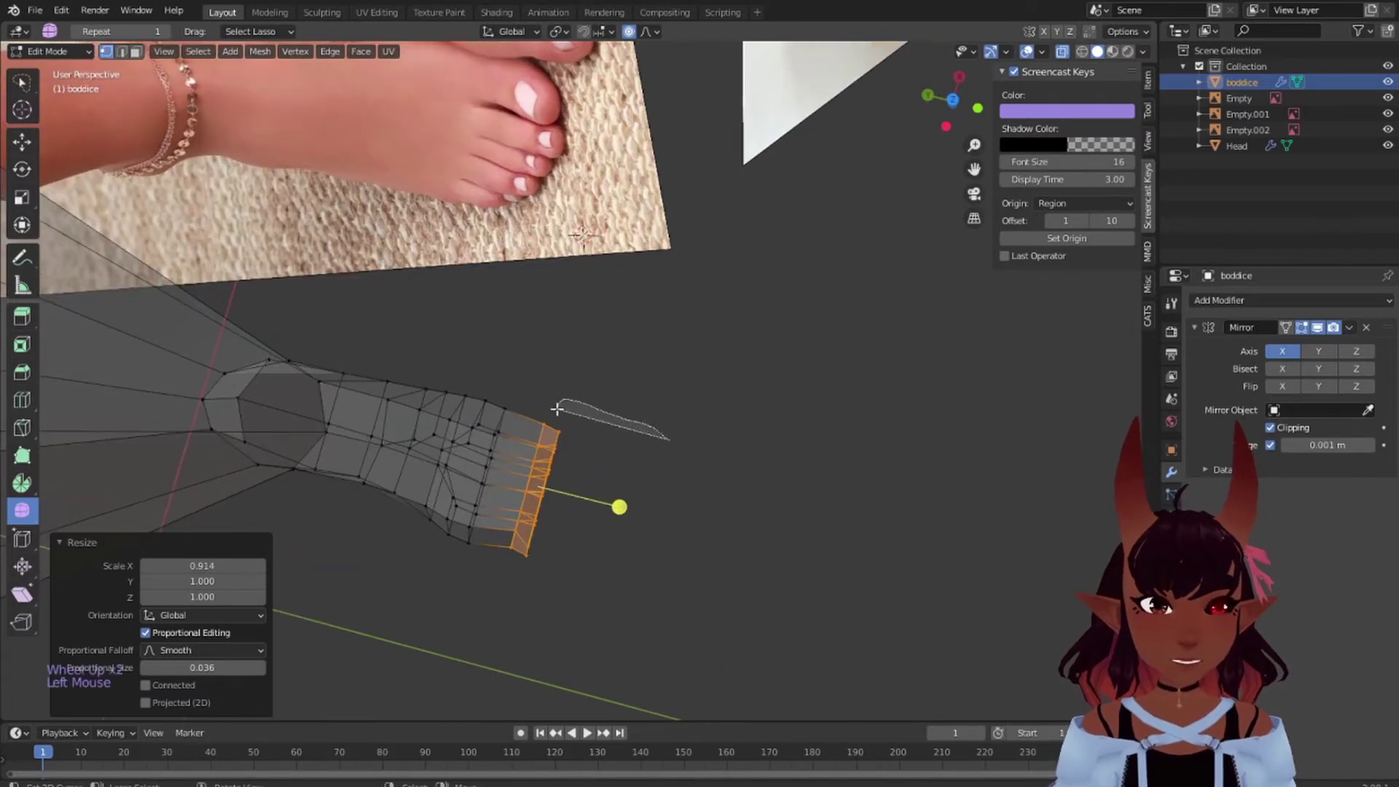
mouse_move(548, 436)
left_mouse_down()
mouse_move(514, 550)
mouse_move(554, 612)
left_mouse_up()
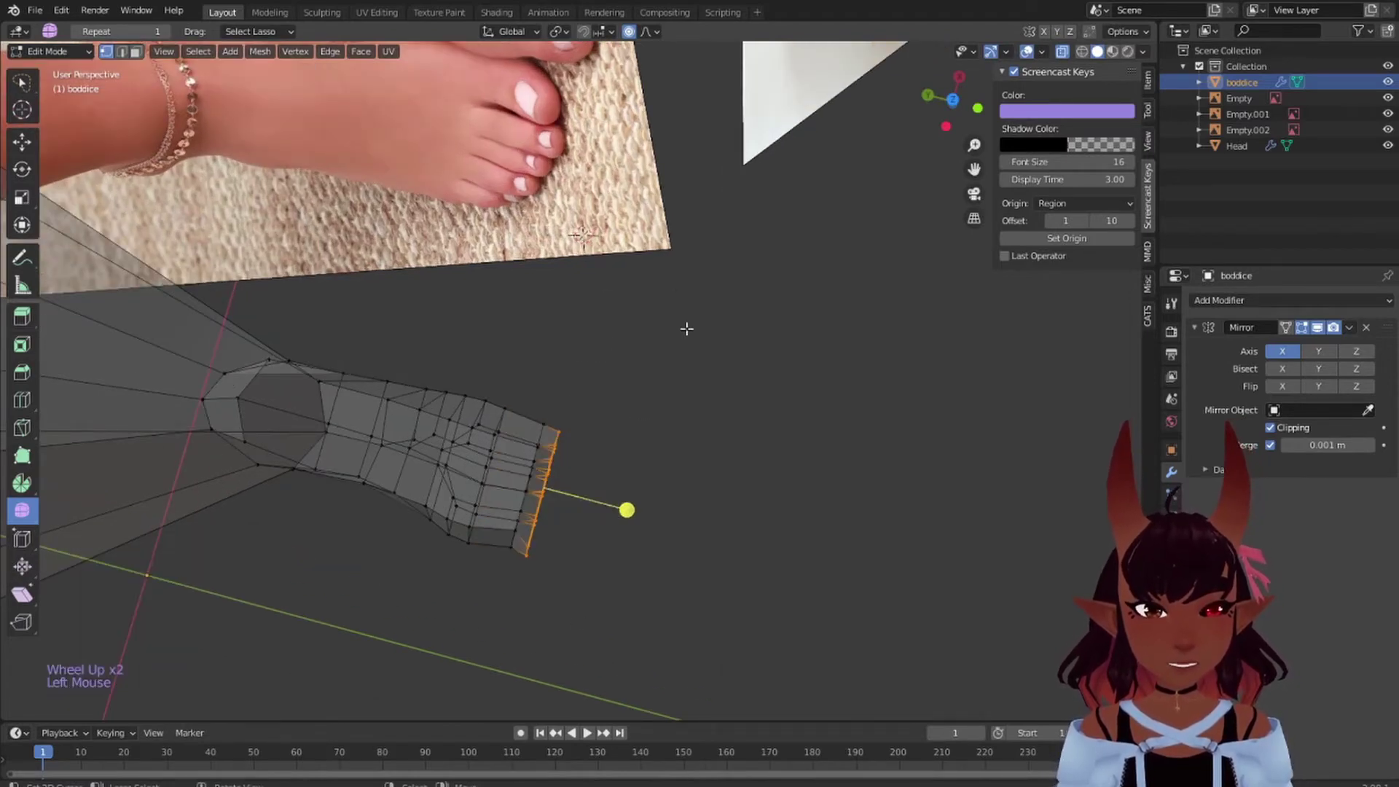
key("s")
key("x")
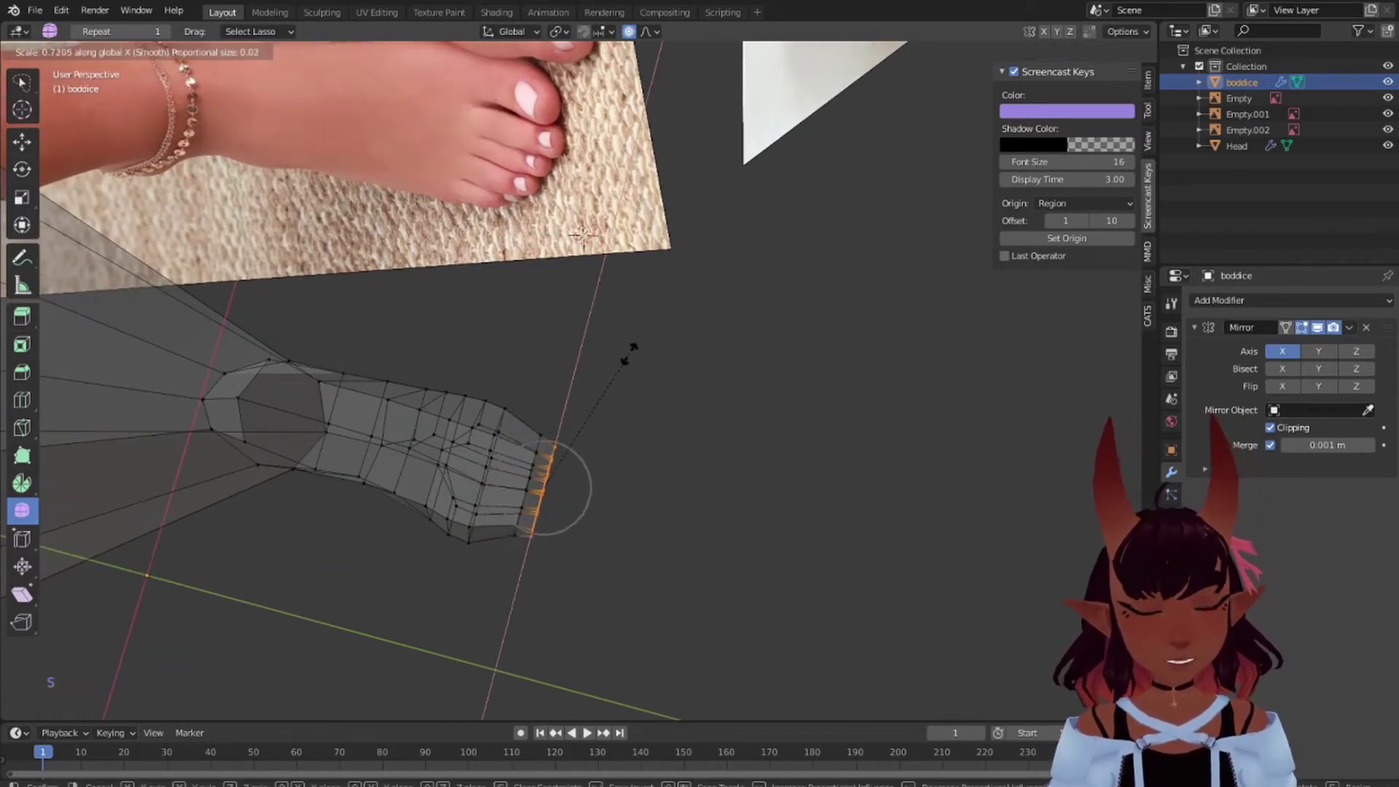
left_click(625, 348)
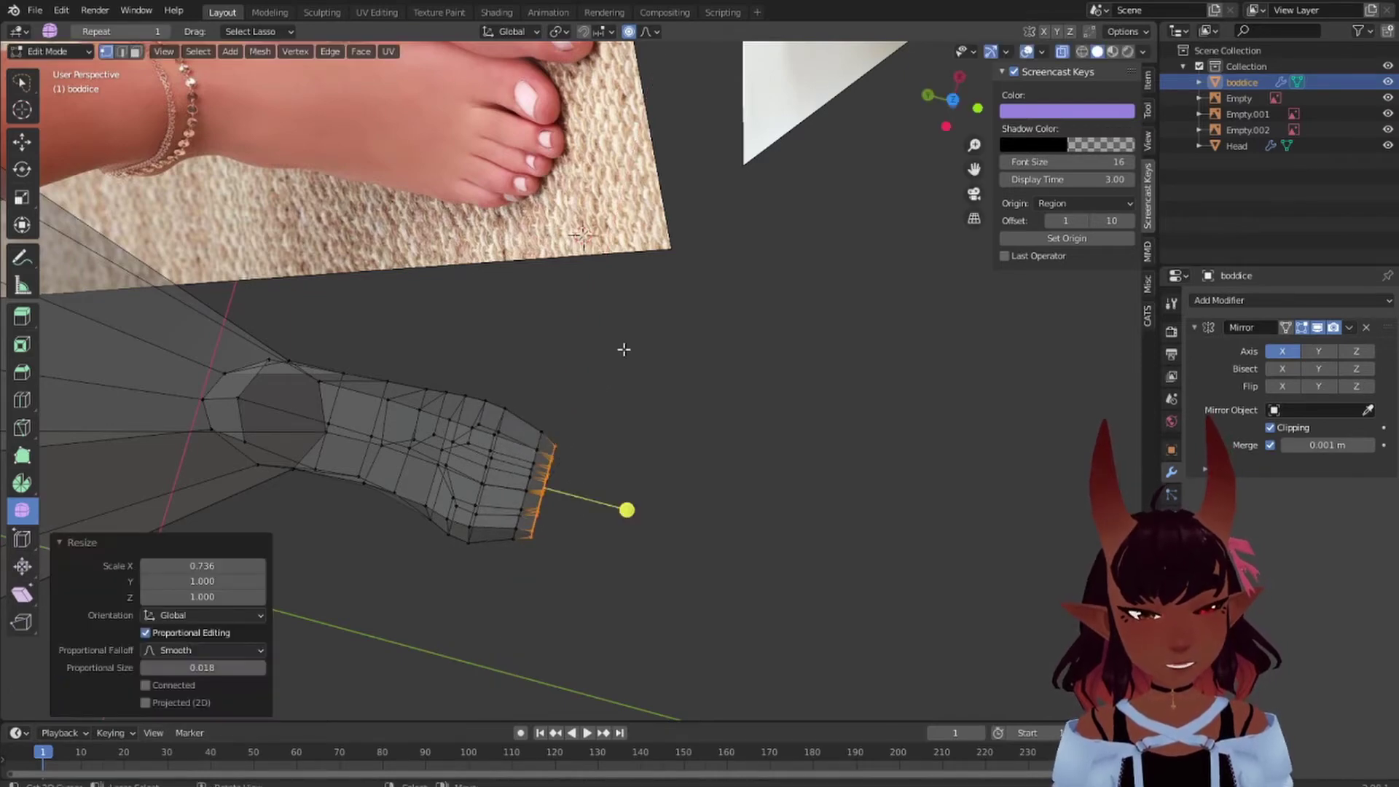
- Widen the foremost toe-tip row slightly by scaling it about 1.08 along X with proportional size about 0.04
key("s")
key("x")
scroll(625, 348, "down", 6)
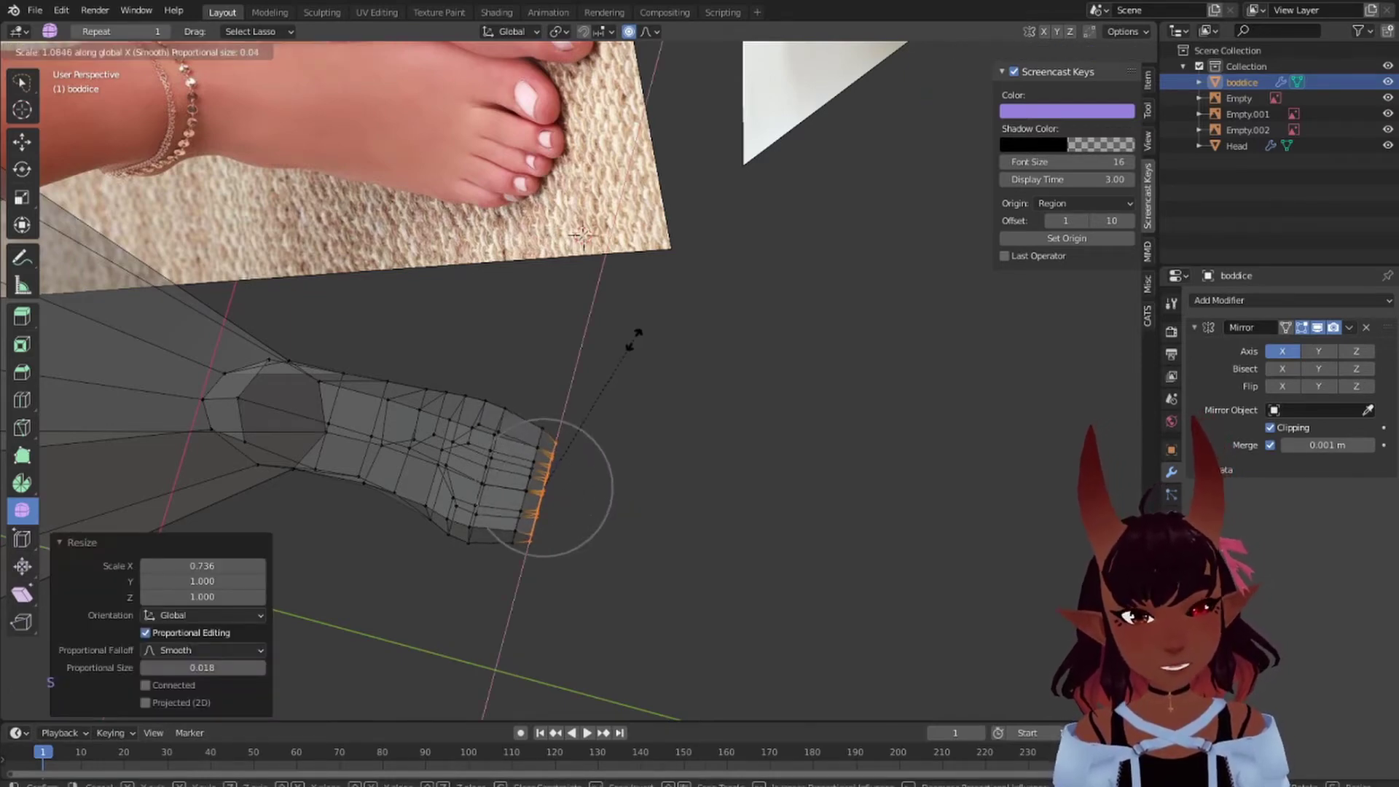
left_click(633, 337)
- Clear the vertex selection and turn off the see-through mesh display
middle_click_drag(633, 337, 1073, 51)
scroll(557, 375, "down", 5)
scroll(557, 381, "down", 1)
key("a")
key("a")
key("a")
scroll(567, 313, "up", 5)
left_click(1064, 51)
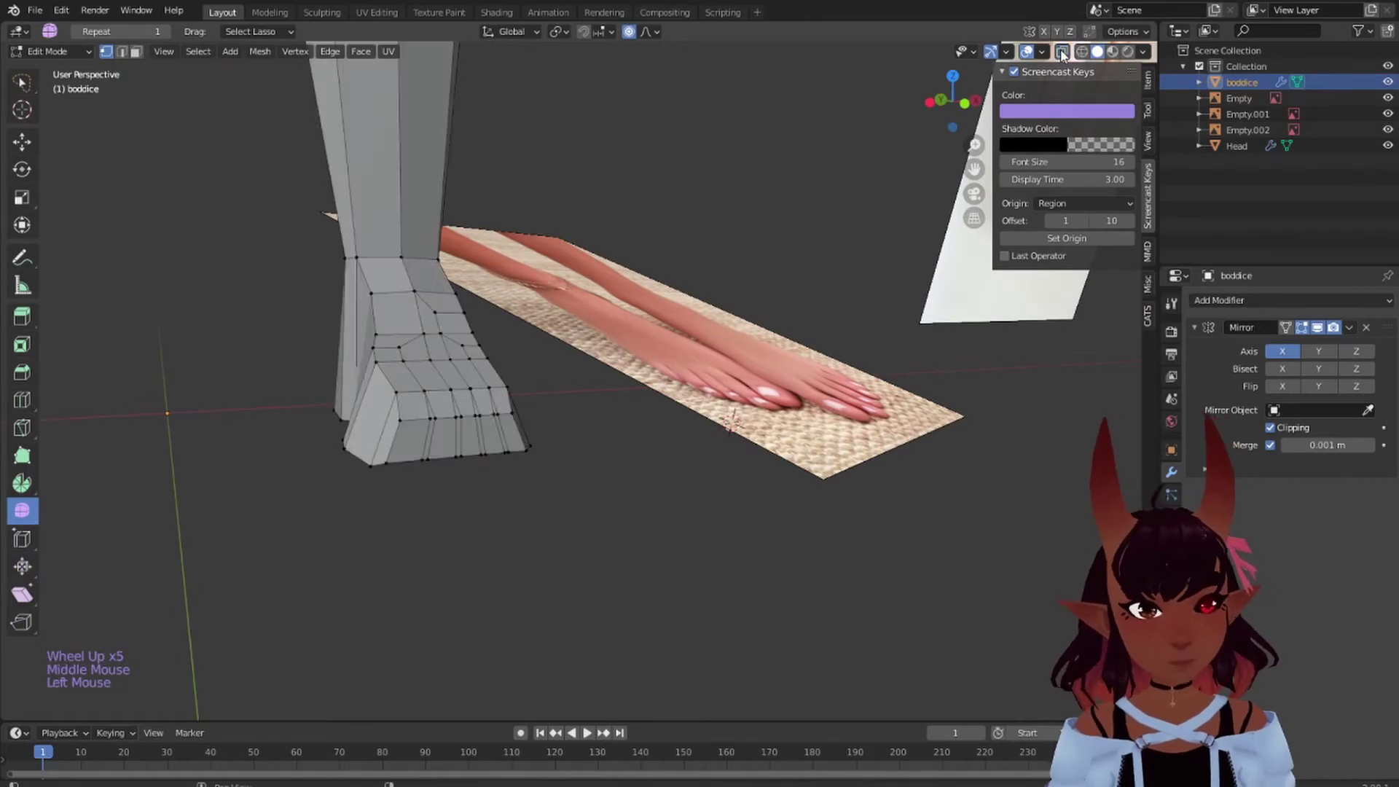
- Select the vertex row along the upper edge of the toe front and scale it to 1.065 along X with proportional size 0.014
scroll(294, 474, "up", 3)
mouse_move(294, 474)
middle_mouse_down()
mouse_move(451, 392)
mouse_move(443, 474)
mouse_move(518, 530)
mouse_move(453, 555)
middle_mouse_up()
right_click(451, 551)
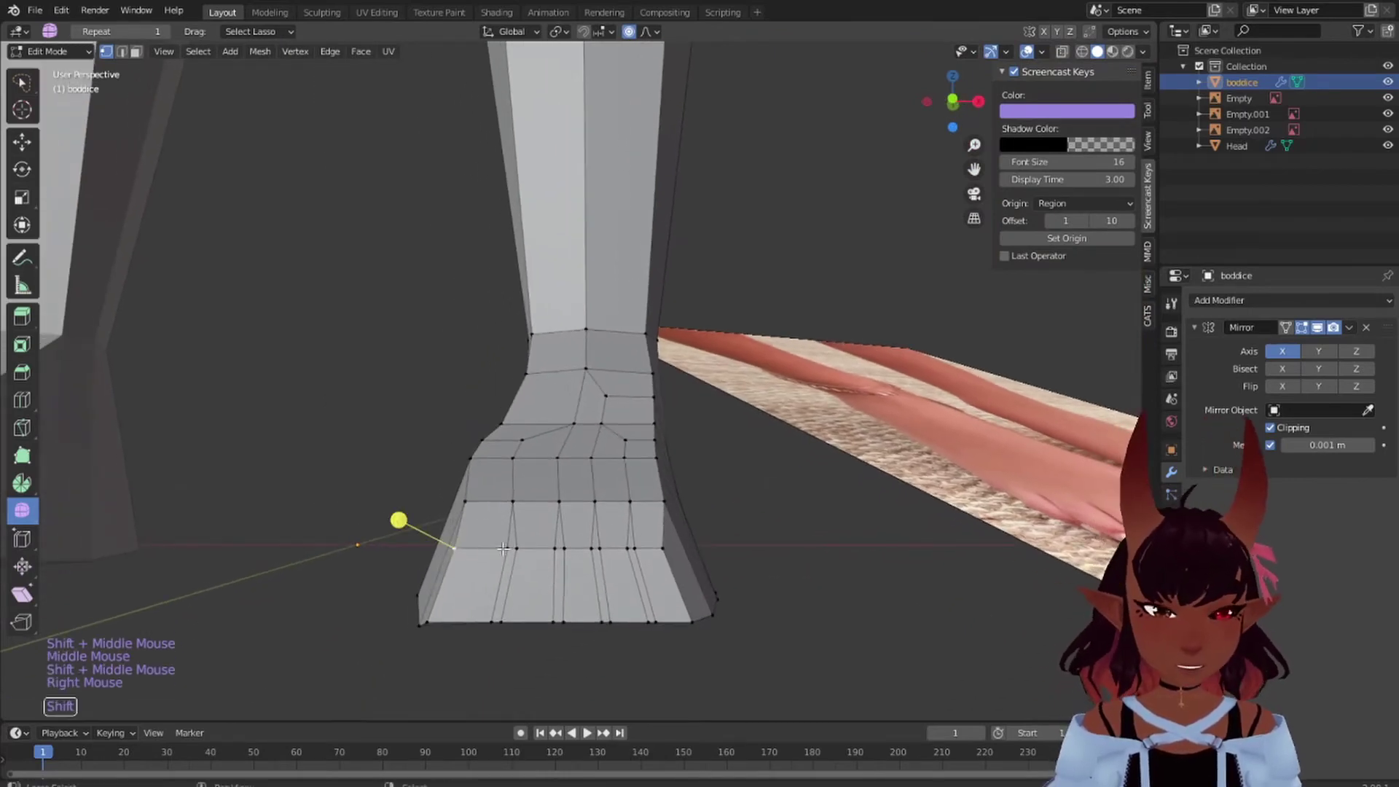
right_click(513, 548, "shift")
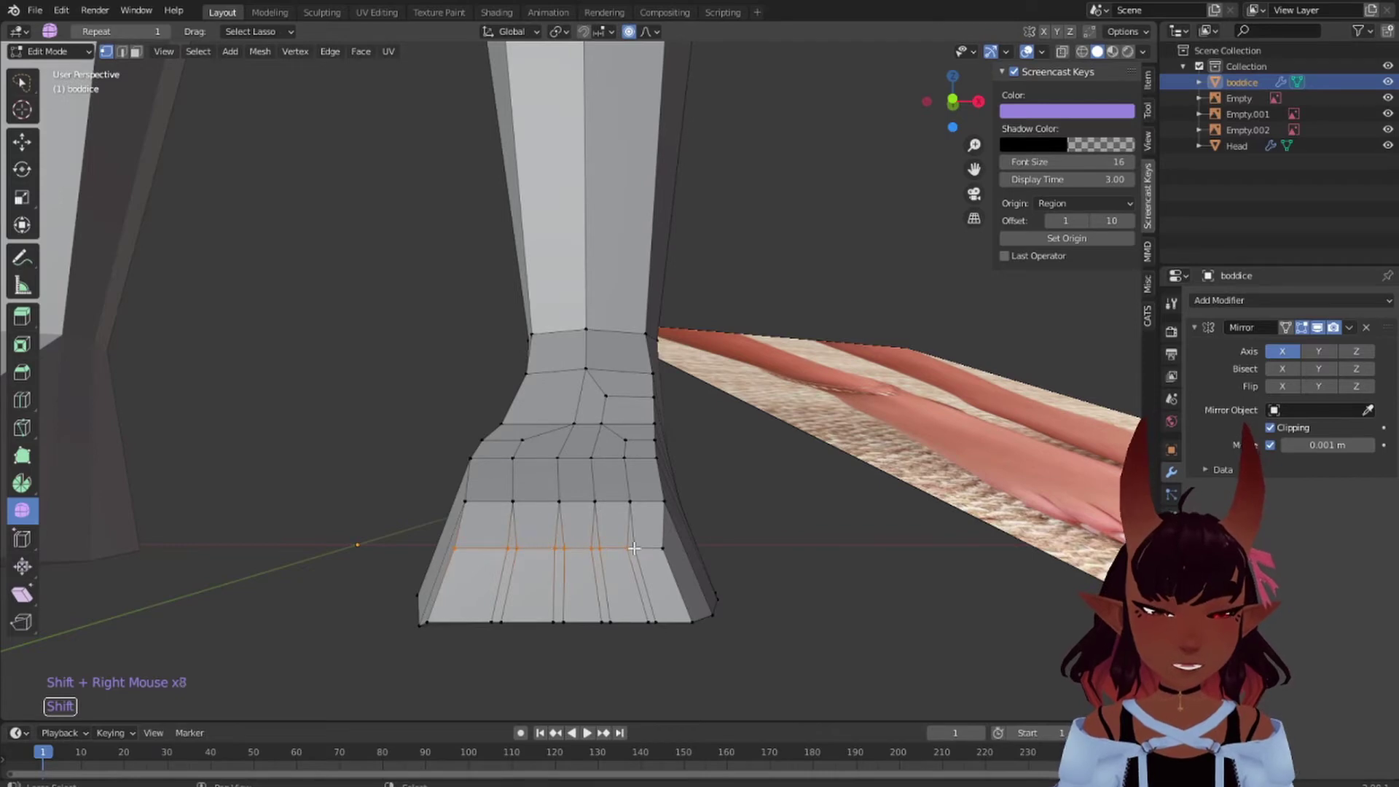
key("s")
key("x")
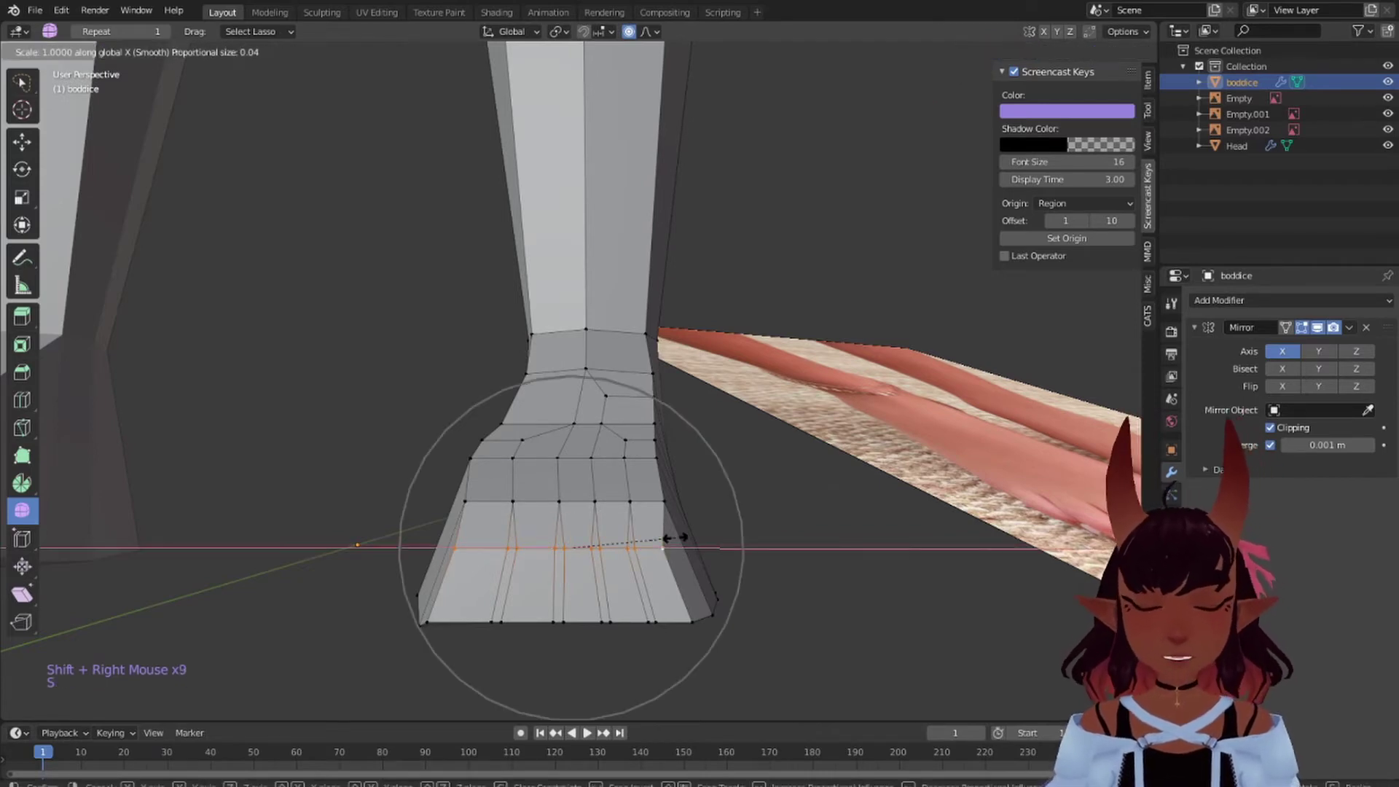
scroll(688, 538, "up", 11)
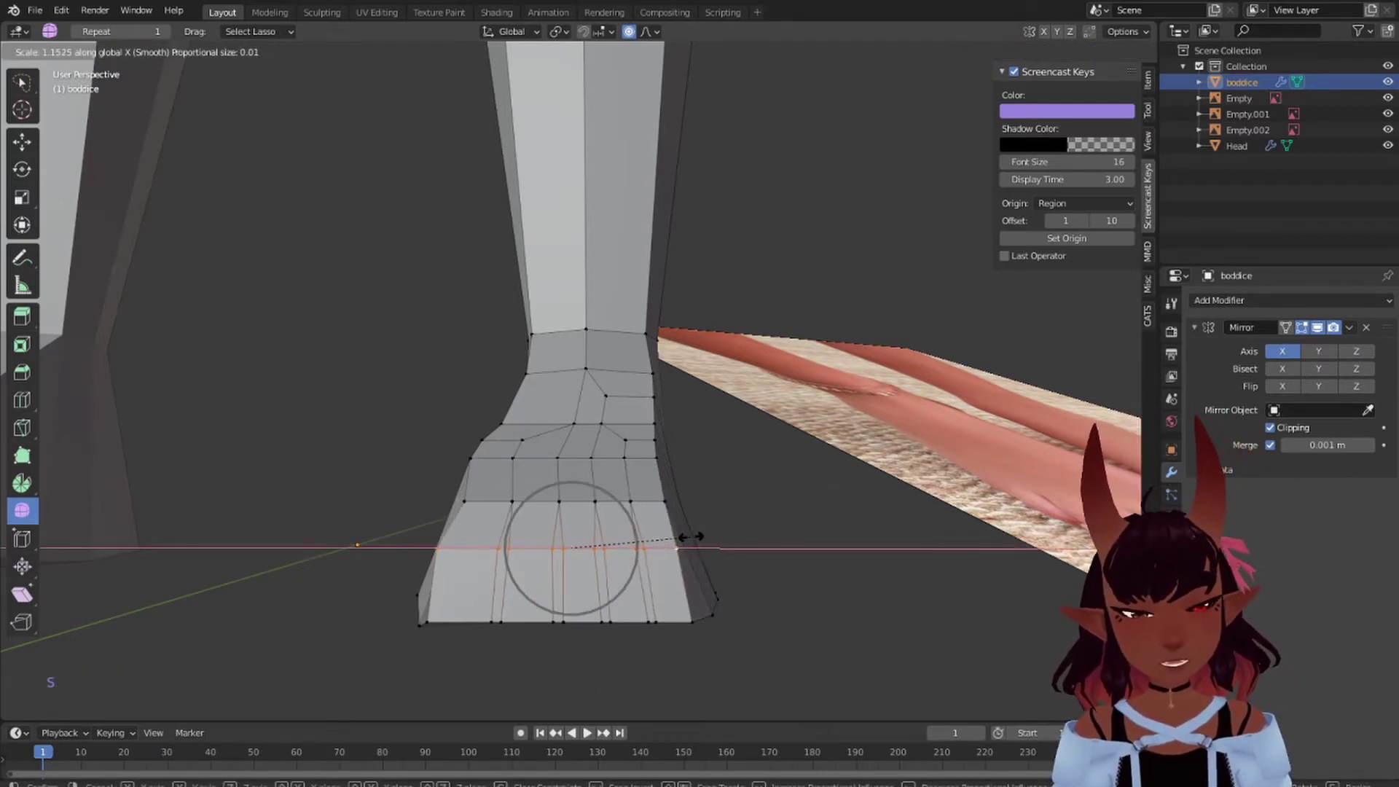
left_click(682, 541)
- Shift the upper toe-front vertex row 0.000821 m along X with proportional size 0.014
key("g")
key("x")
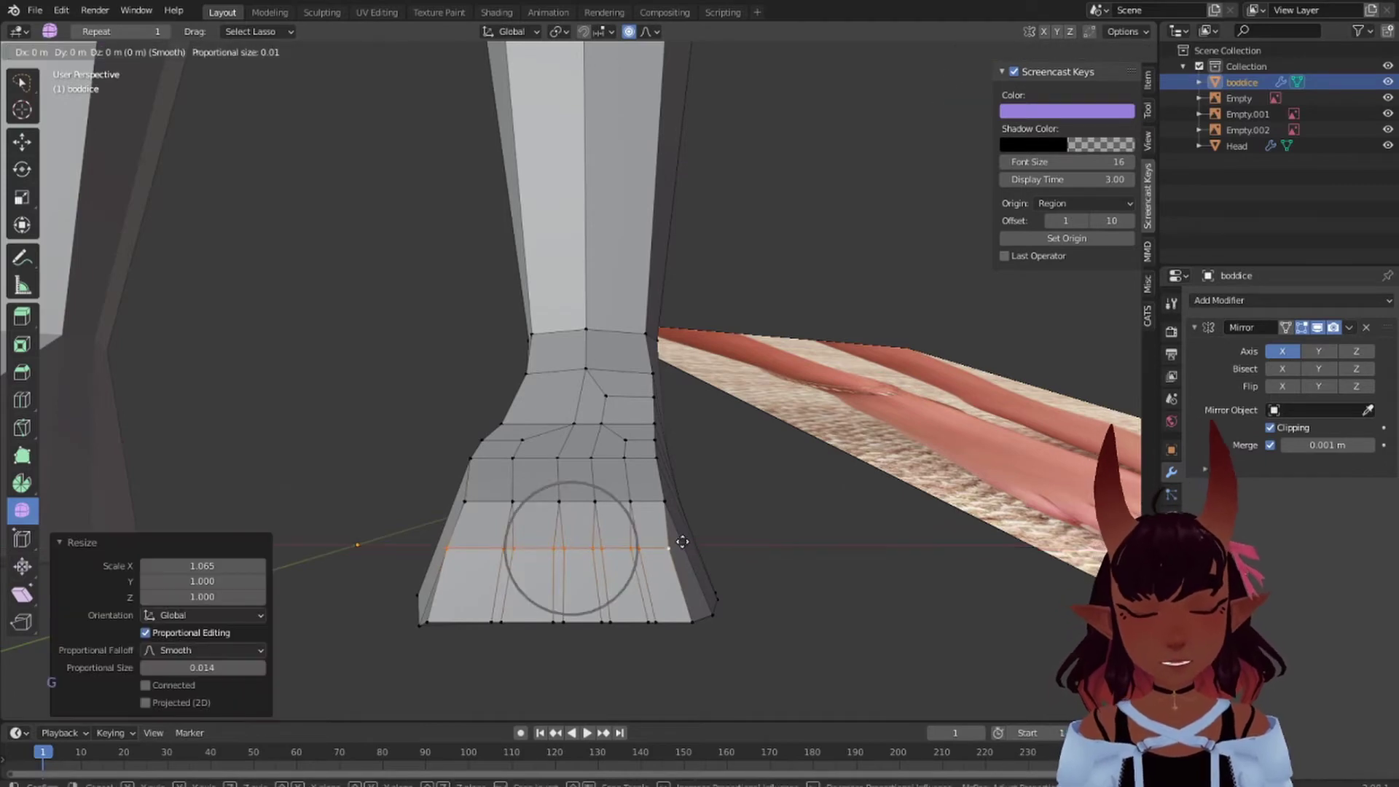
left_click(686, 542)
- Compare the foot's front and side shape with the reference photos of the soles and toes
scroll(571, 522, "down", 5)
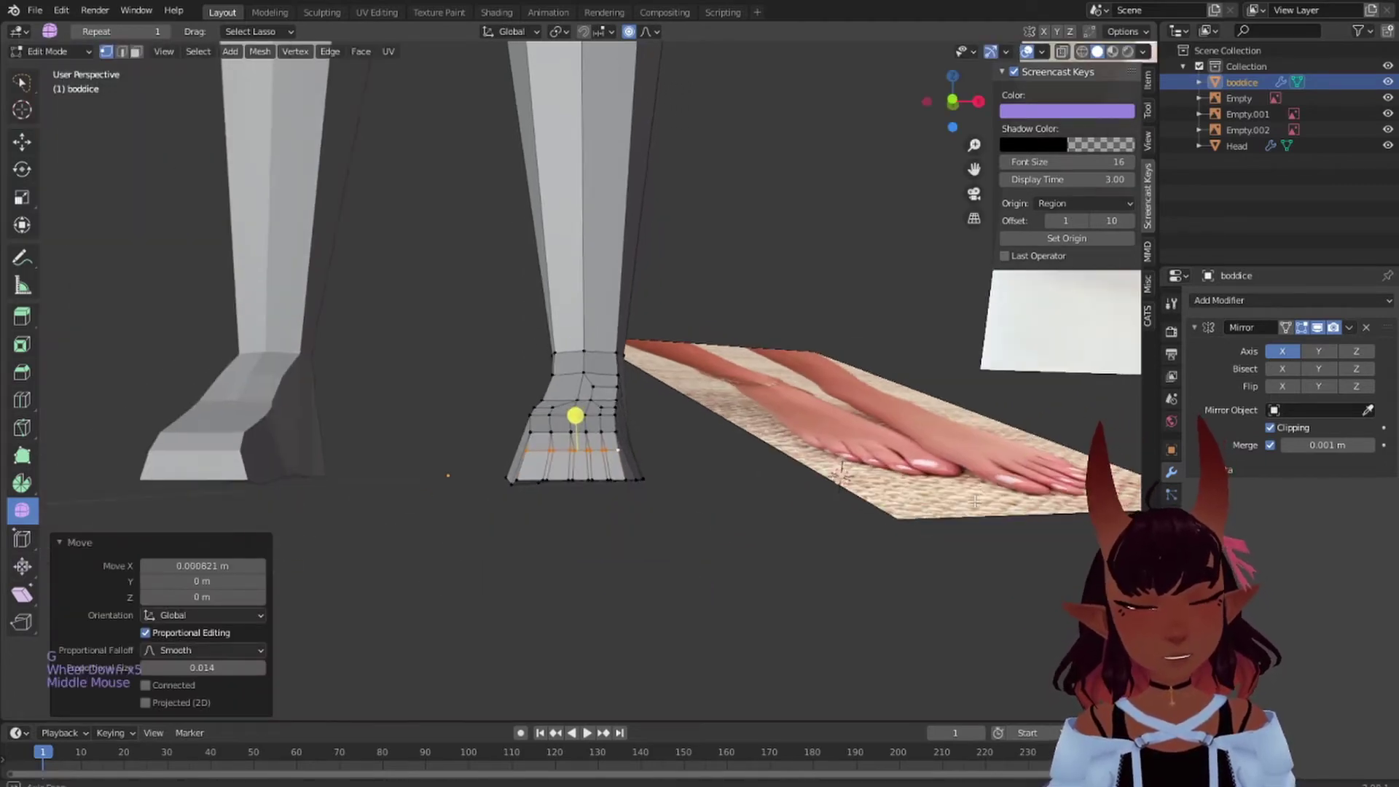
middle_click_drag(571, 412, 527, 420)
scroll(853, 509, "down", 6)
middle_click_drag(853, 509, 676, 466)
scroll(816, 452, "up", 4)
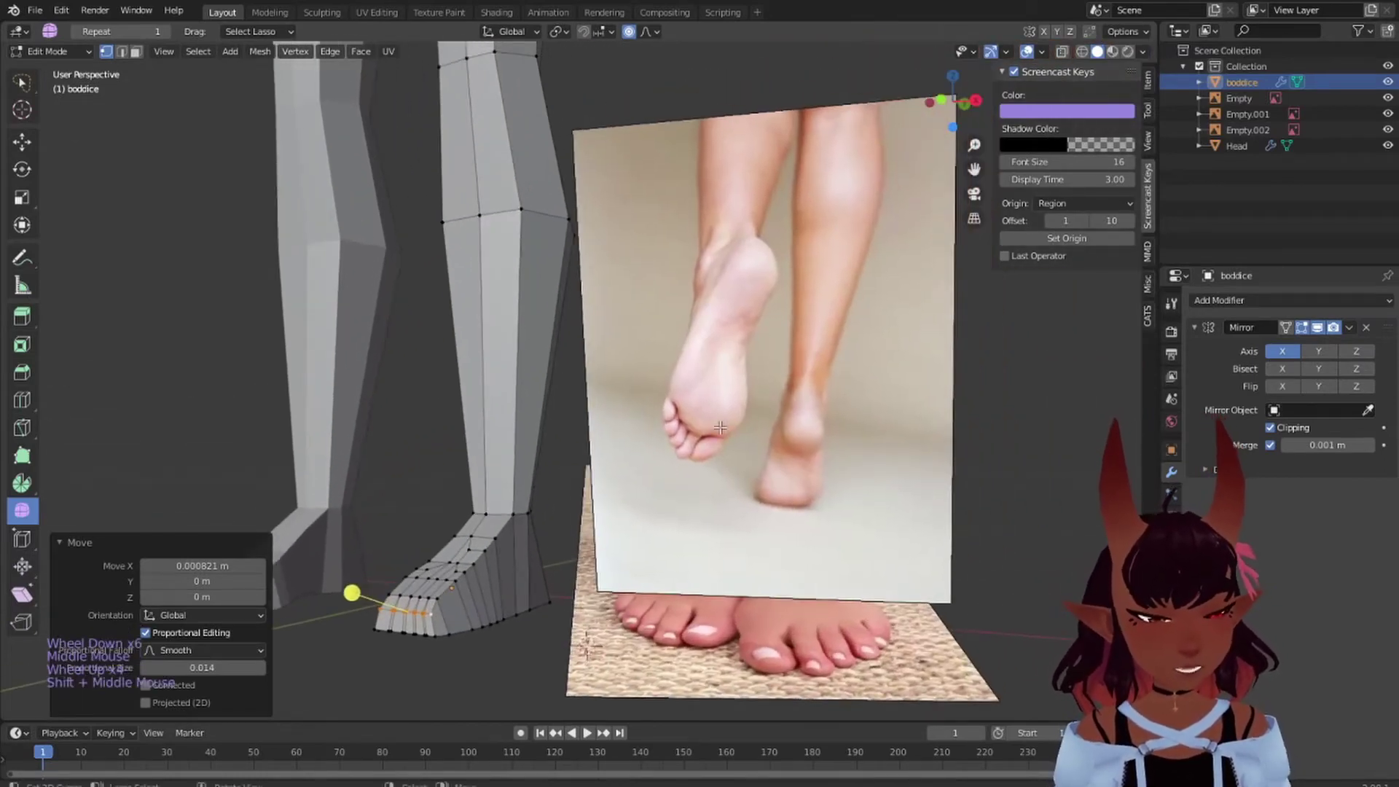
middle_click_drag(598, 495, 522, 478)
scroll(566, 537, "up", 2)
middle_click_drag(566, 537, 548, 459, "shift")
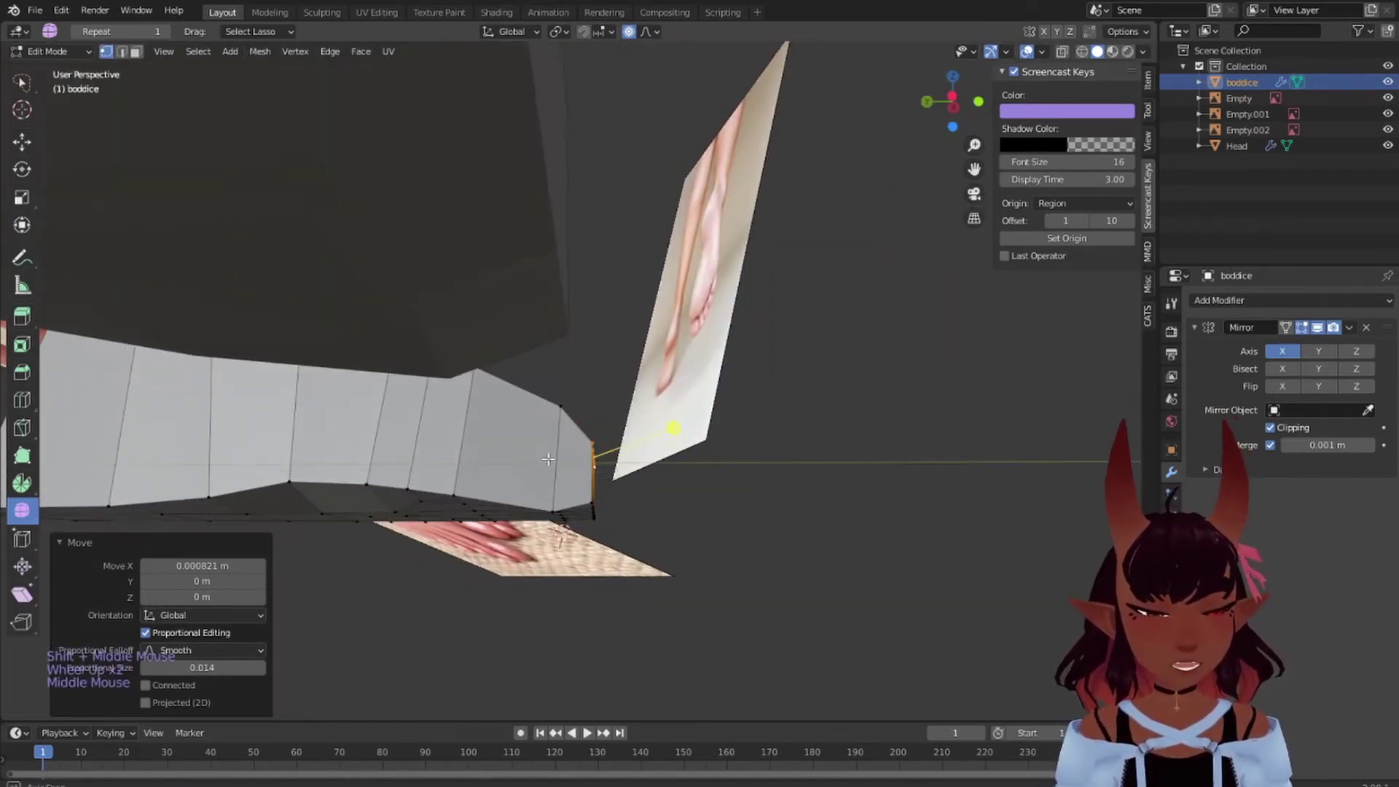
- Select the vertex row along the lower edge of the toe front and raise it 0.005675 m along Z
middle_click_drag(610, 528, 706, 456)
scroll(596, 584, "up", 1)
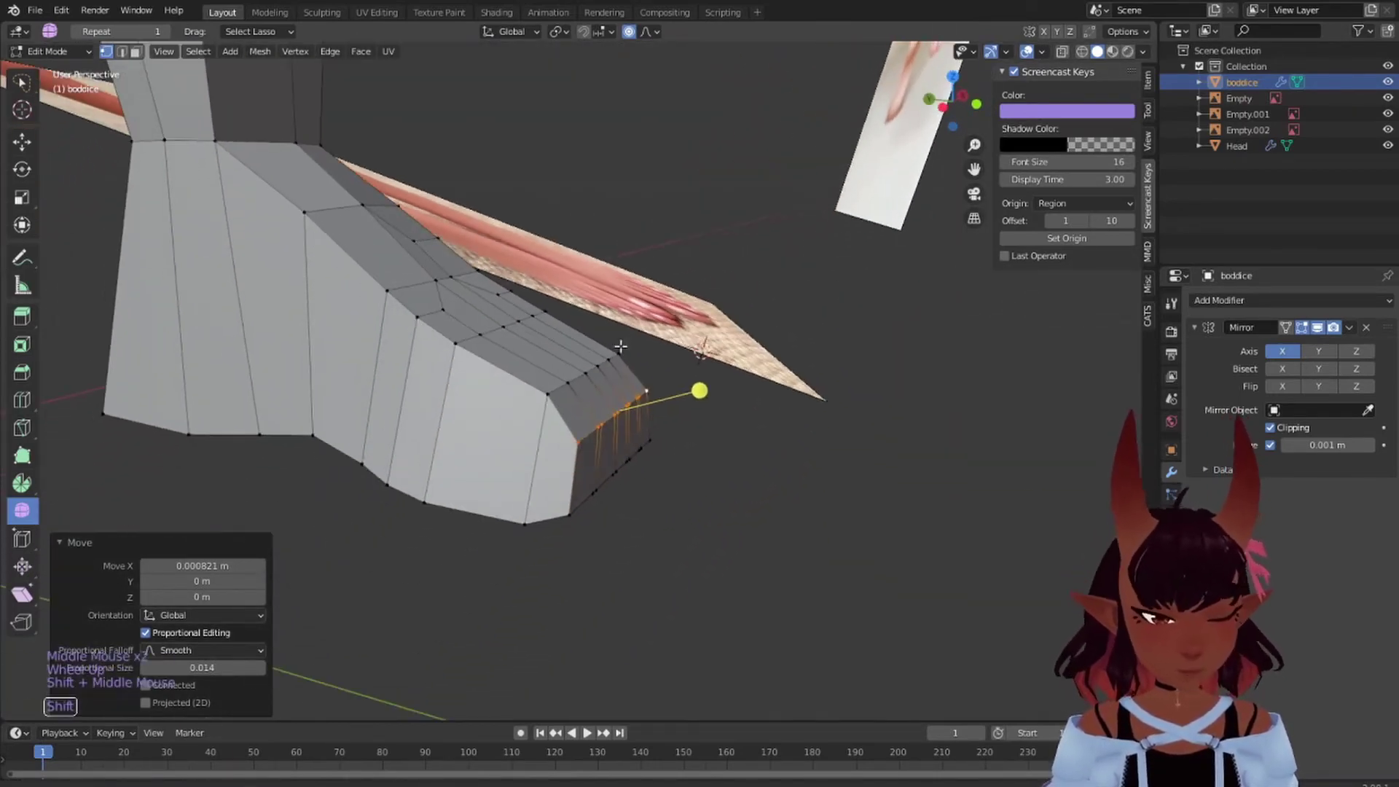
left_click(707, 457)
left_click_drag(647, 425, 667, 474)
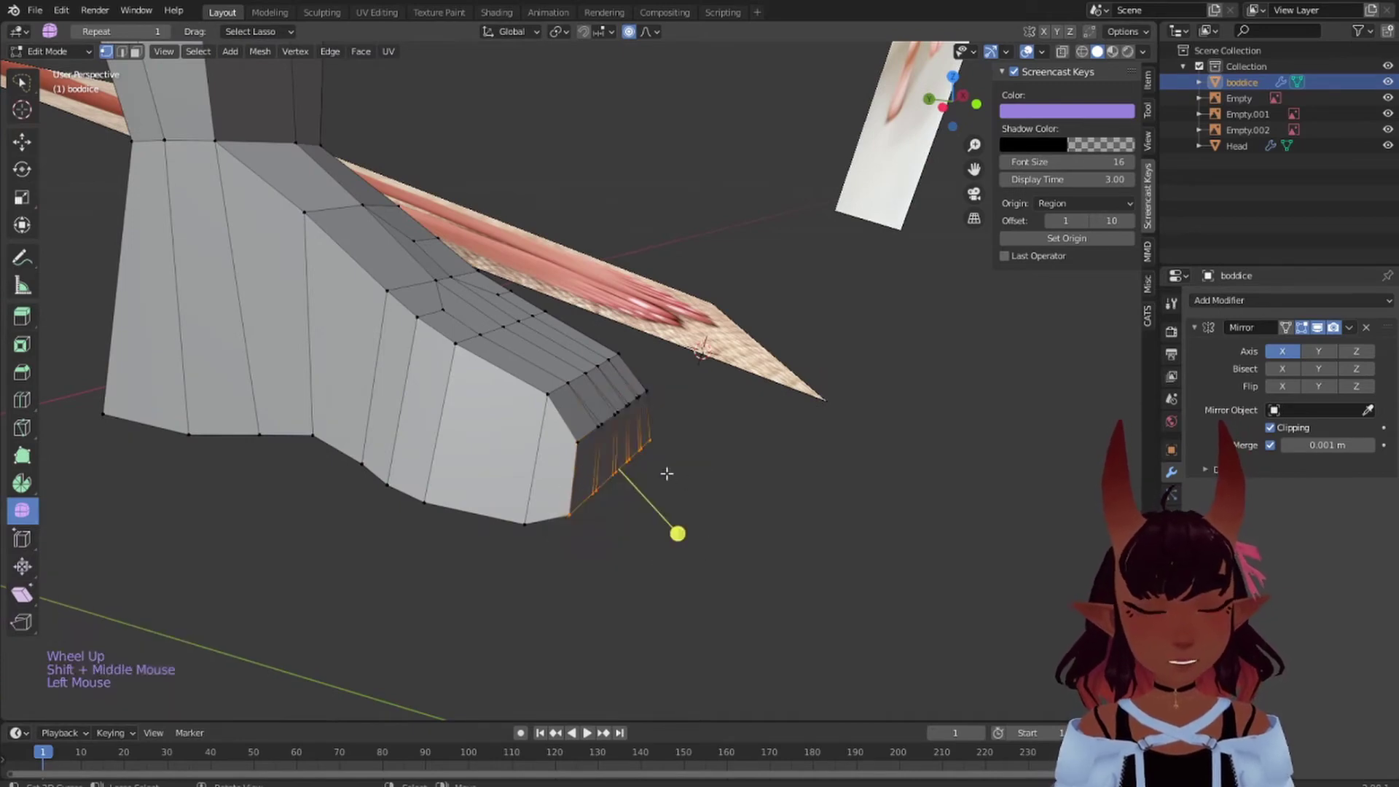
key("g")
key("z")
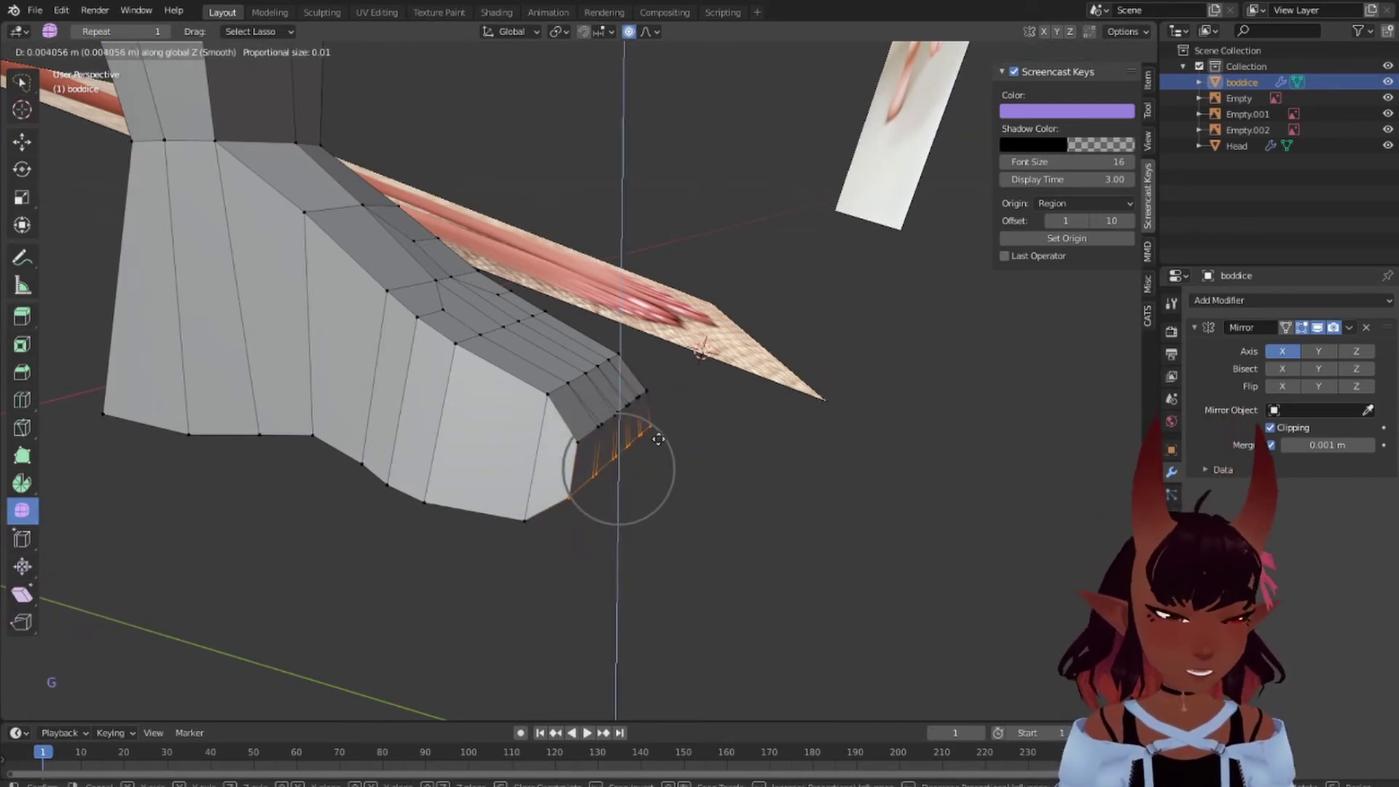
left_click(658, 432)
- Clear the vertex selection, switch to face selection and select the five toe faces at the front of the foot
middle_click_drag(658, 432, 606, 391)
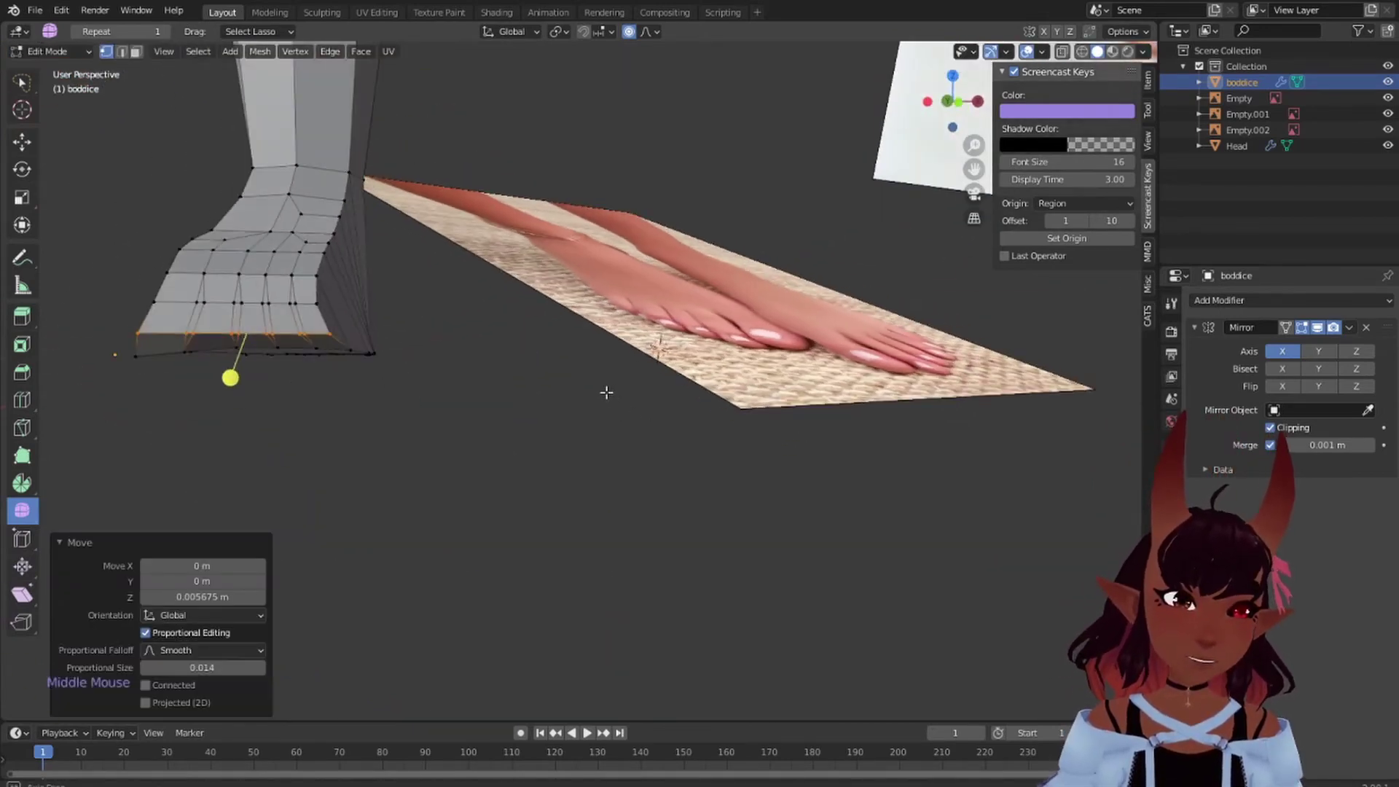
middle_click_drag(434, 313, 555, 332, "shift")
key("a")
key("a")
key("a")
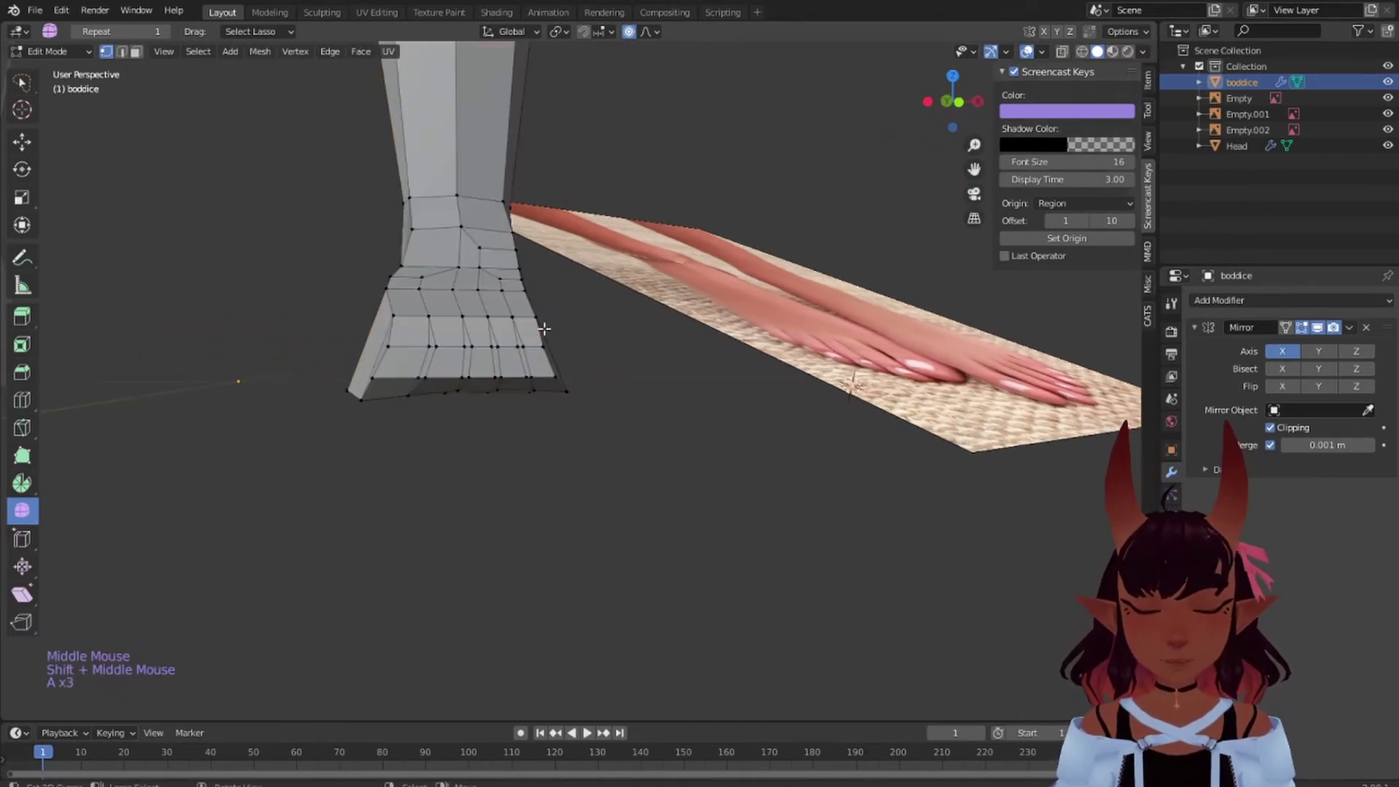
left_click(136, 51)
right_click(401, 362)
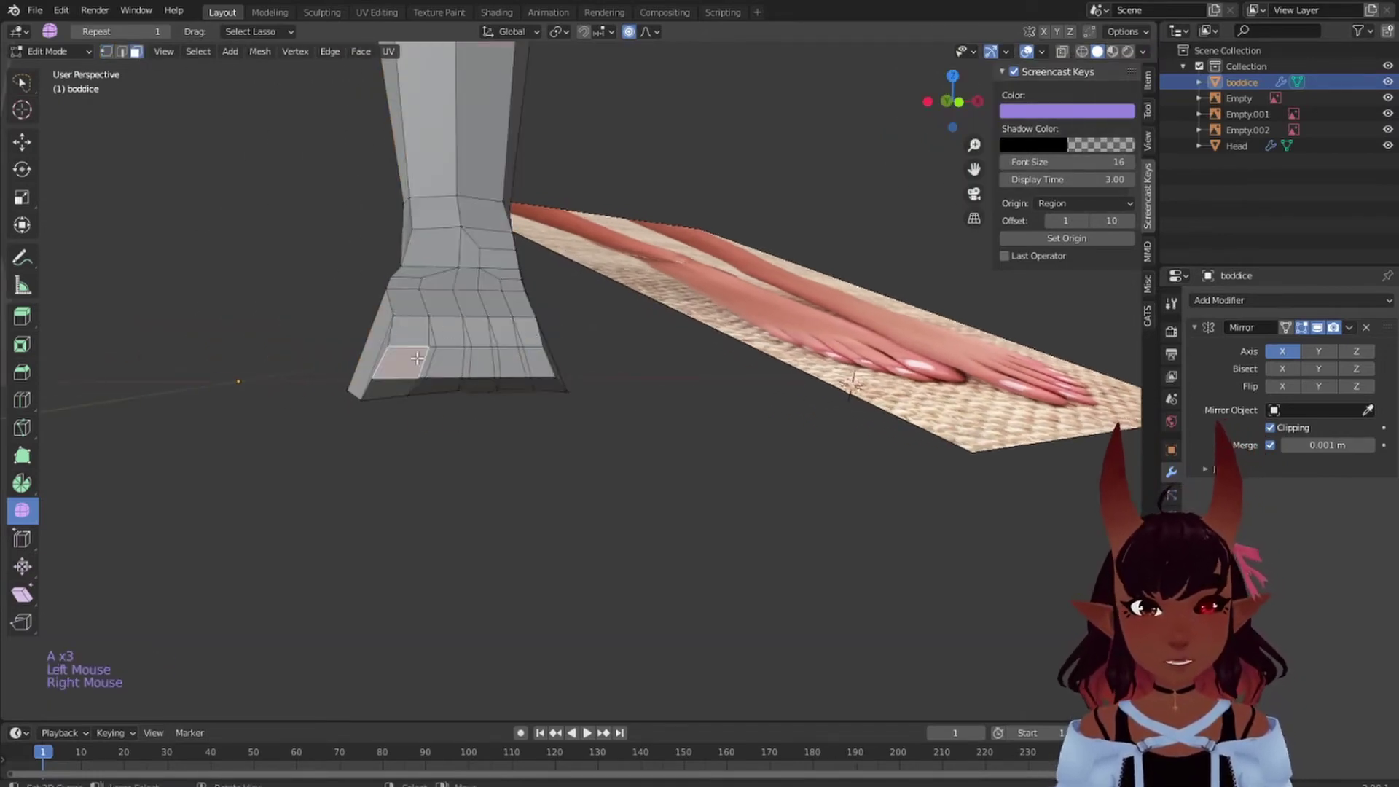
right_click(446, 362, "shift")
right_click(482, 362, "shift")
right_click(514, 361, "shift")
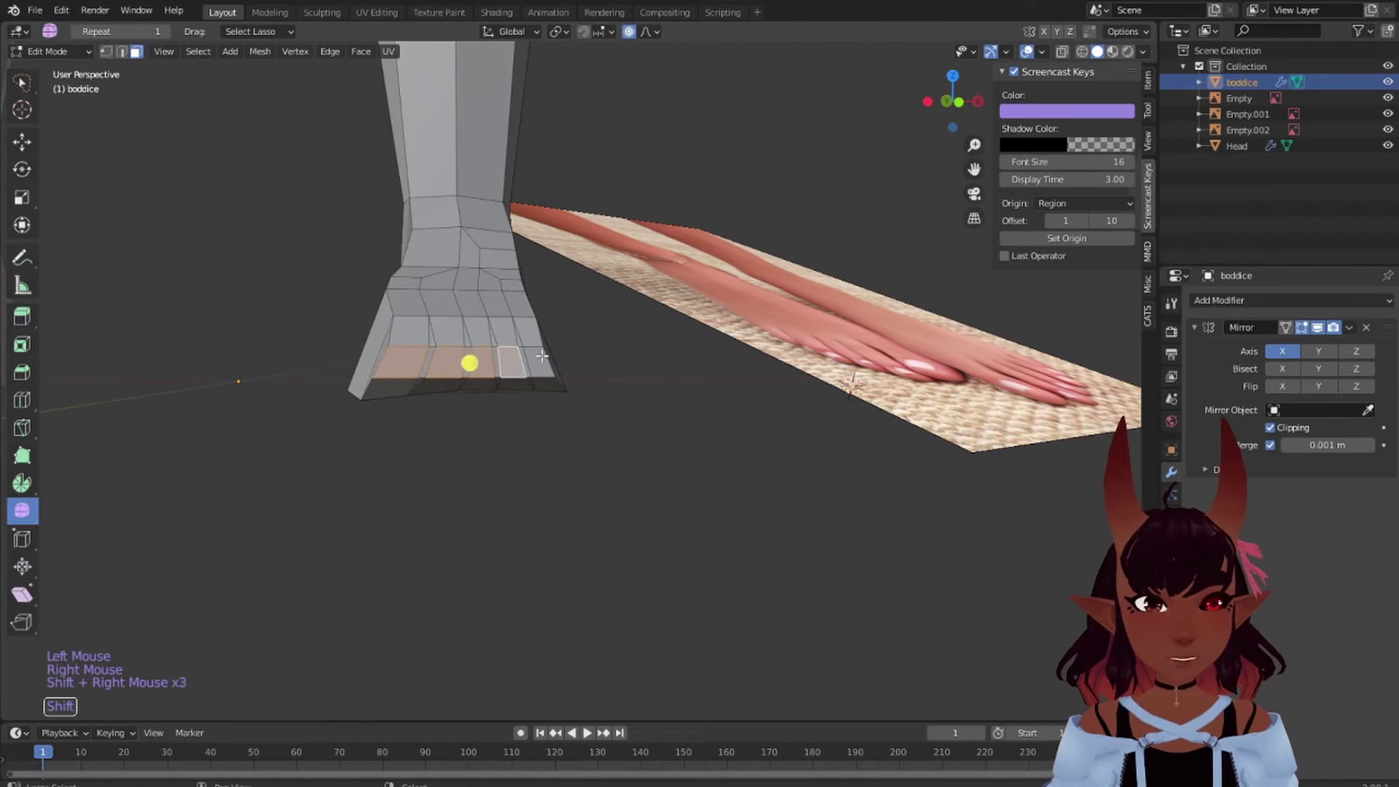
right_click(539, 362, "shift")
middle_click_drag(539, 361, 612, 391)
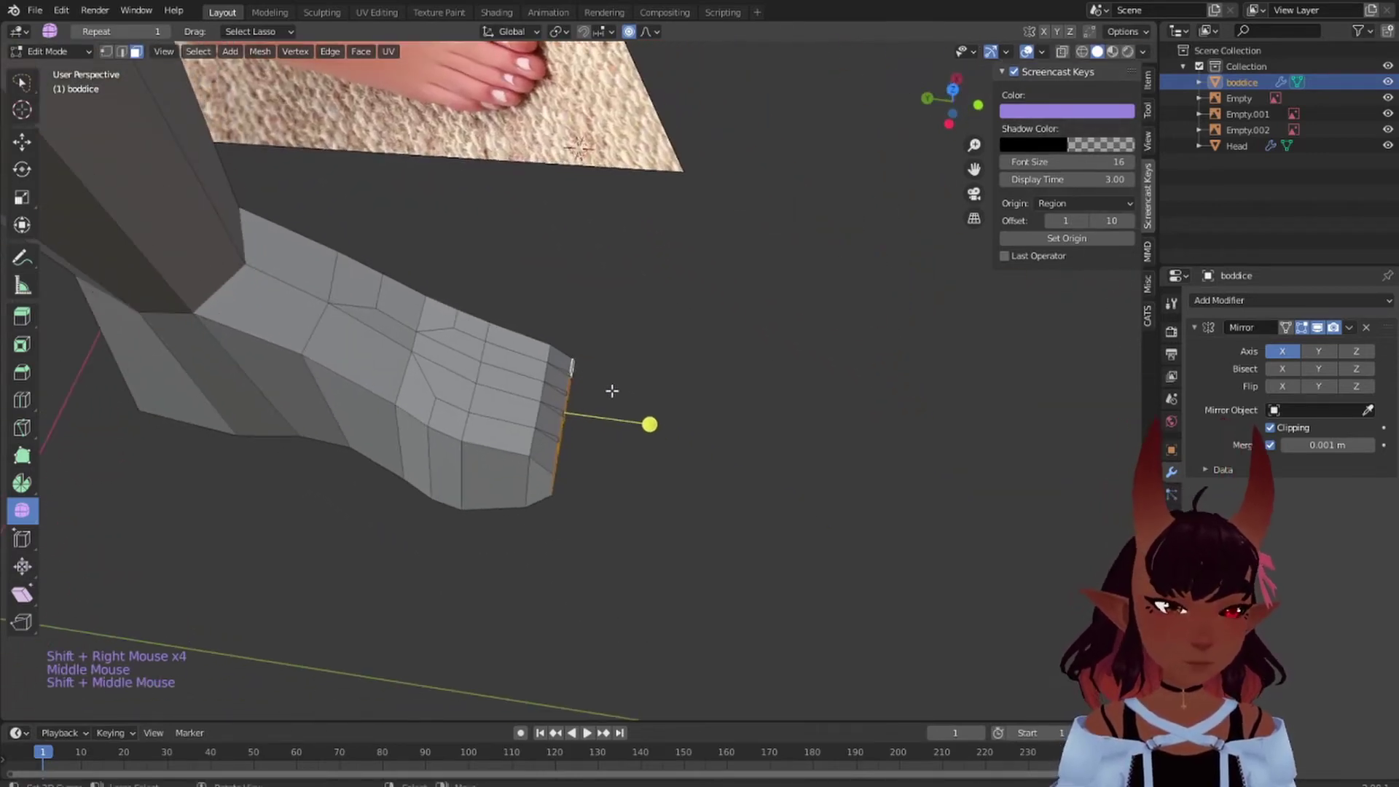
- Try extruding the five toe-front faces forward together, then undo the extrusion
key("e")
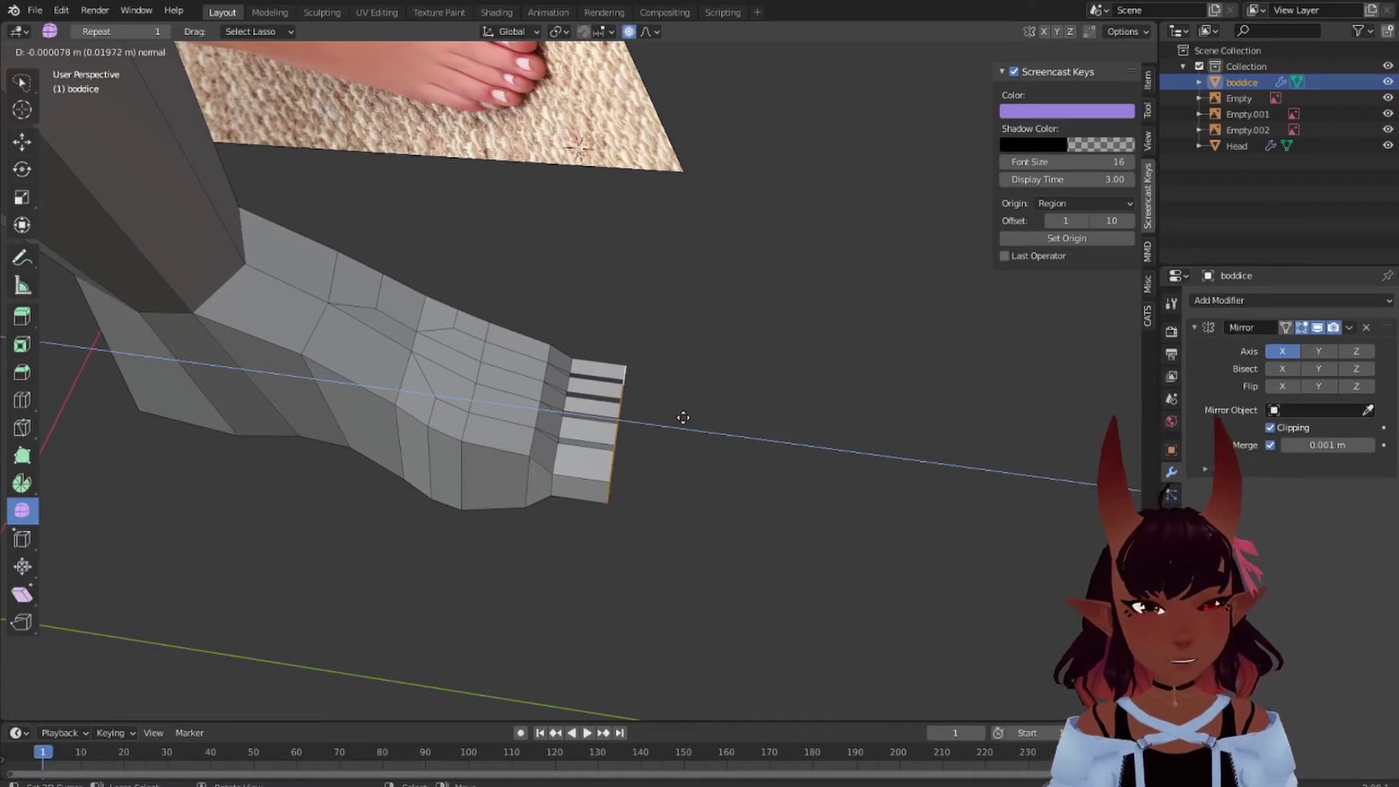
left_click(711, 426)
scroll(711, 427, "down", 6)
middle_click_drag(712, 428, 518, 347)
key("ctrl+z")
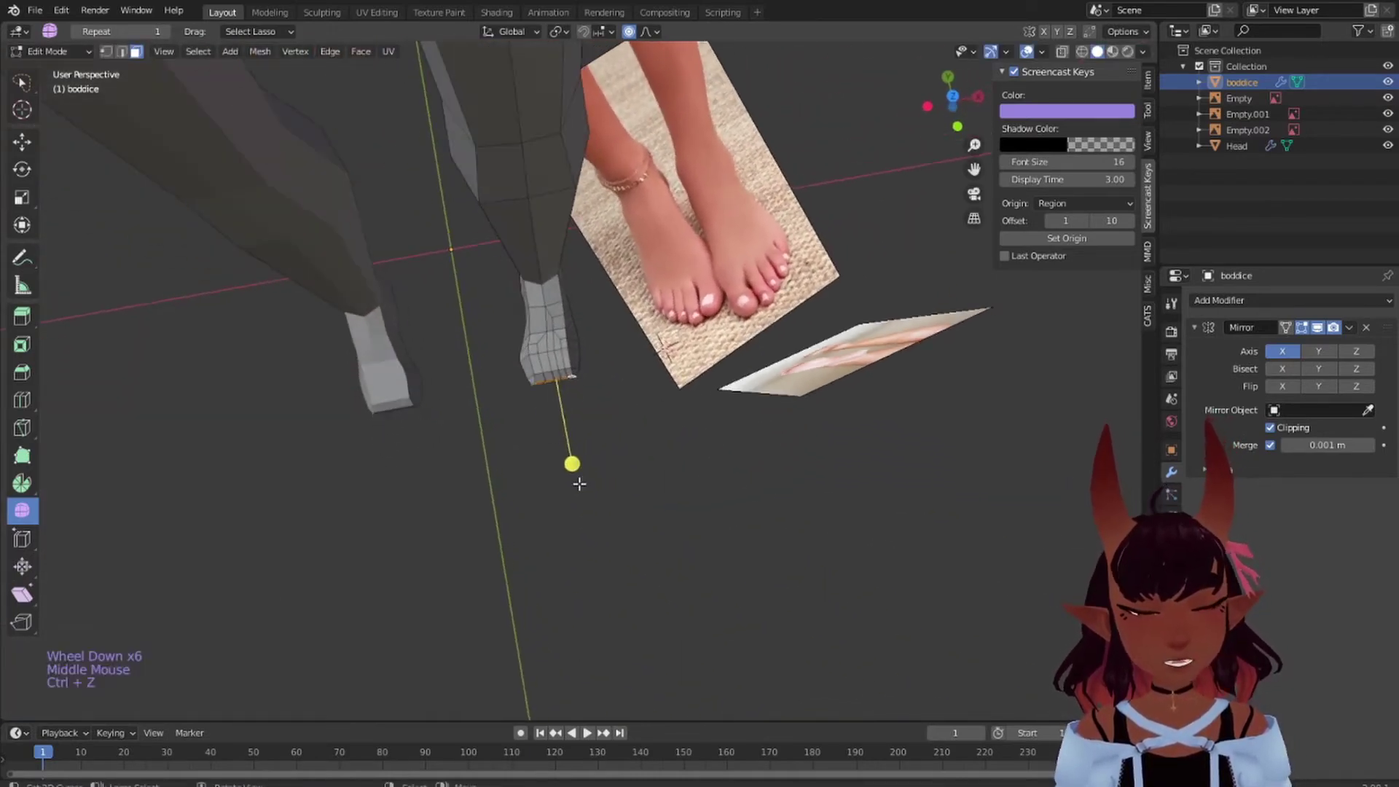
- Check the toes in the reference photos, select only the second toe's front face and turn off proportional editing
scroll(590, 459, "up", 5)
scroll(624, 418, "down", 2)
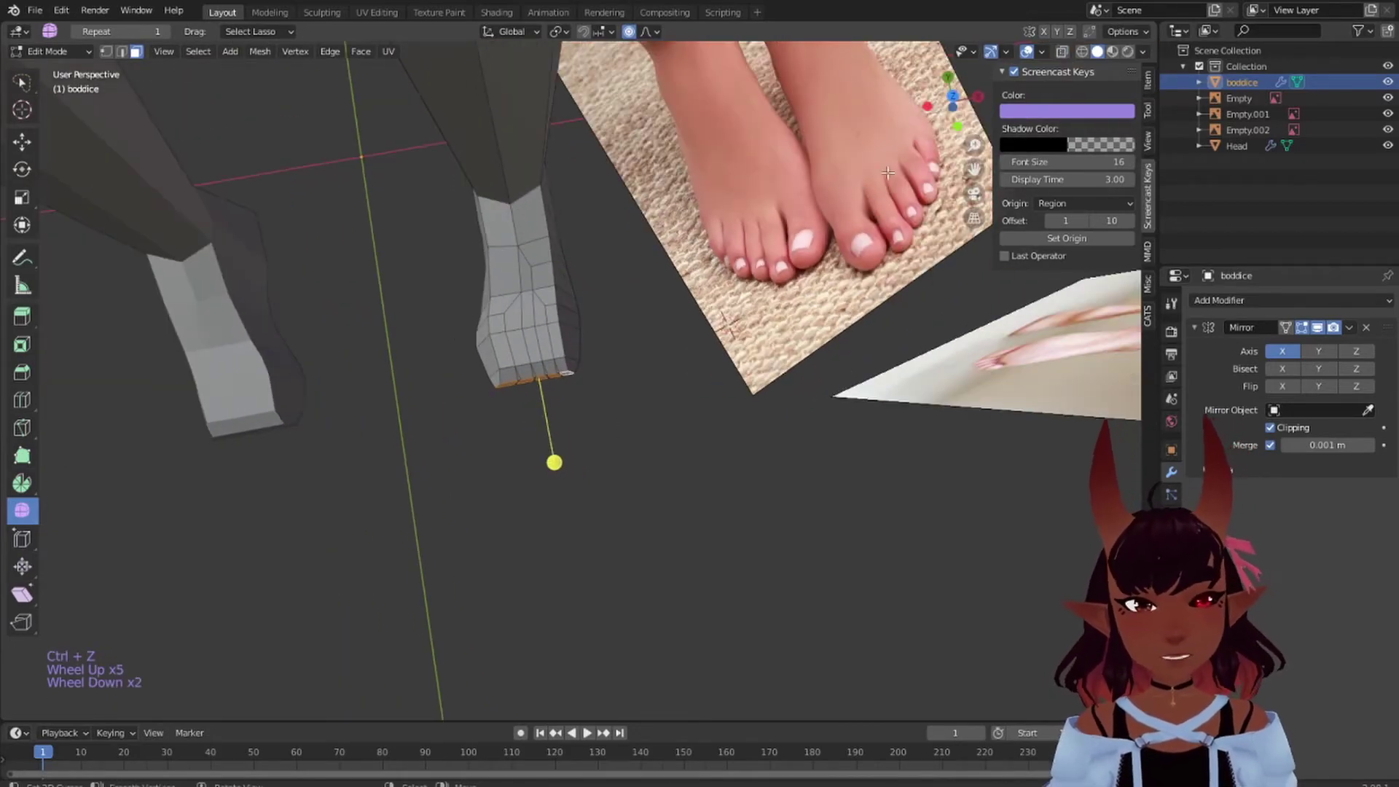
scroll(860, 237, "down", 3)
middle_click_drag(859, 237, 919, 176)
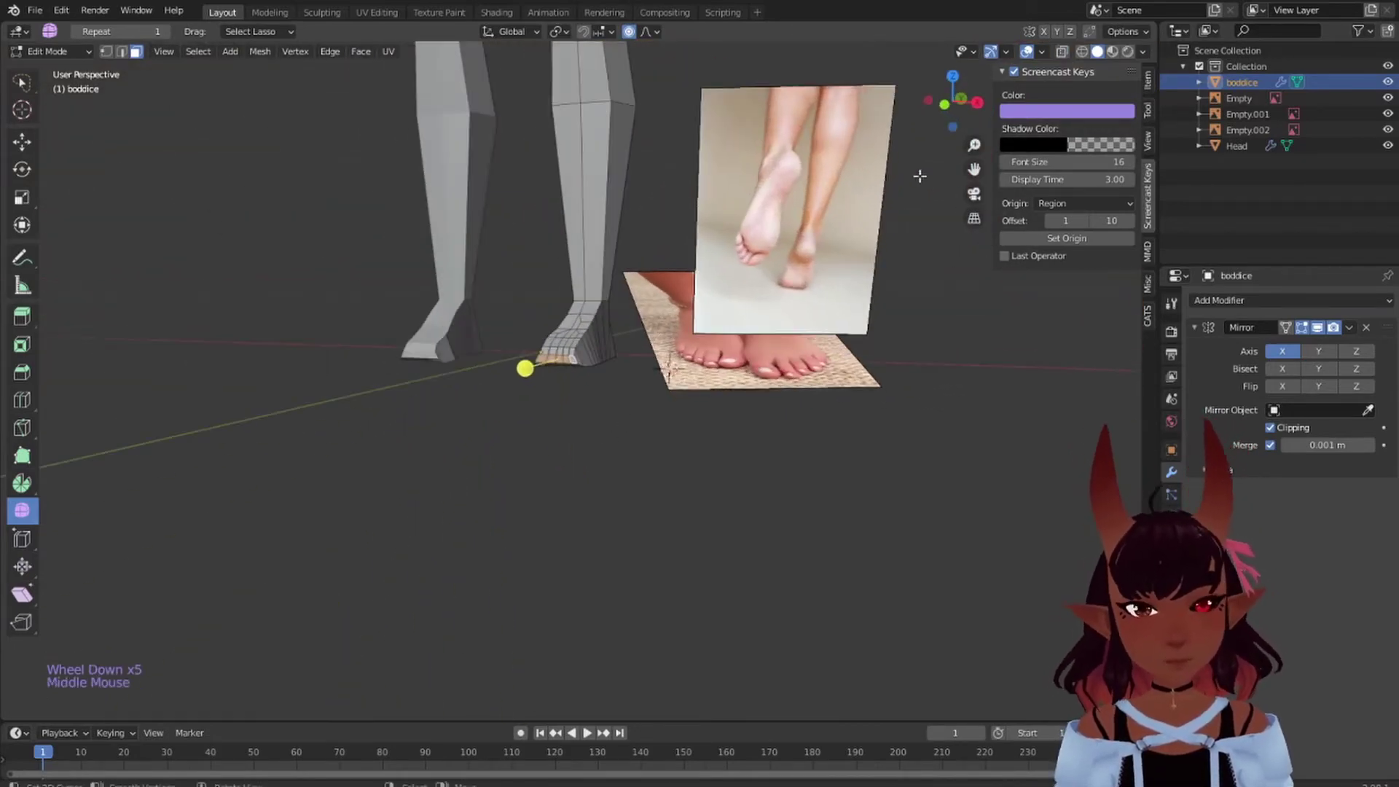
middle_click_drag(423, 337, 578, 493)
scroll(577, 493, "up", 8)
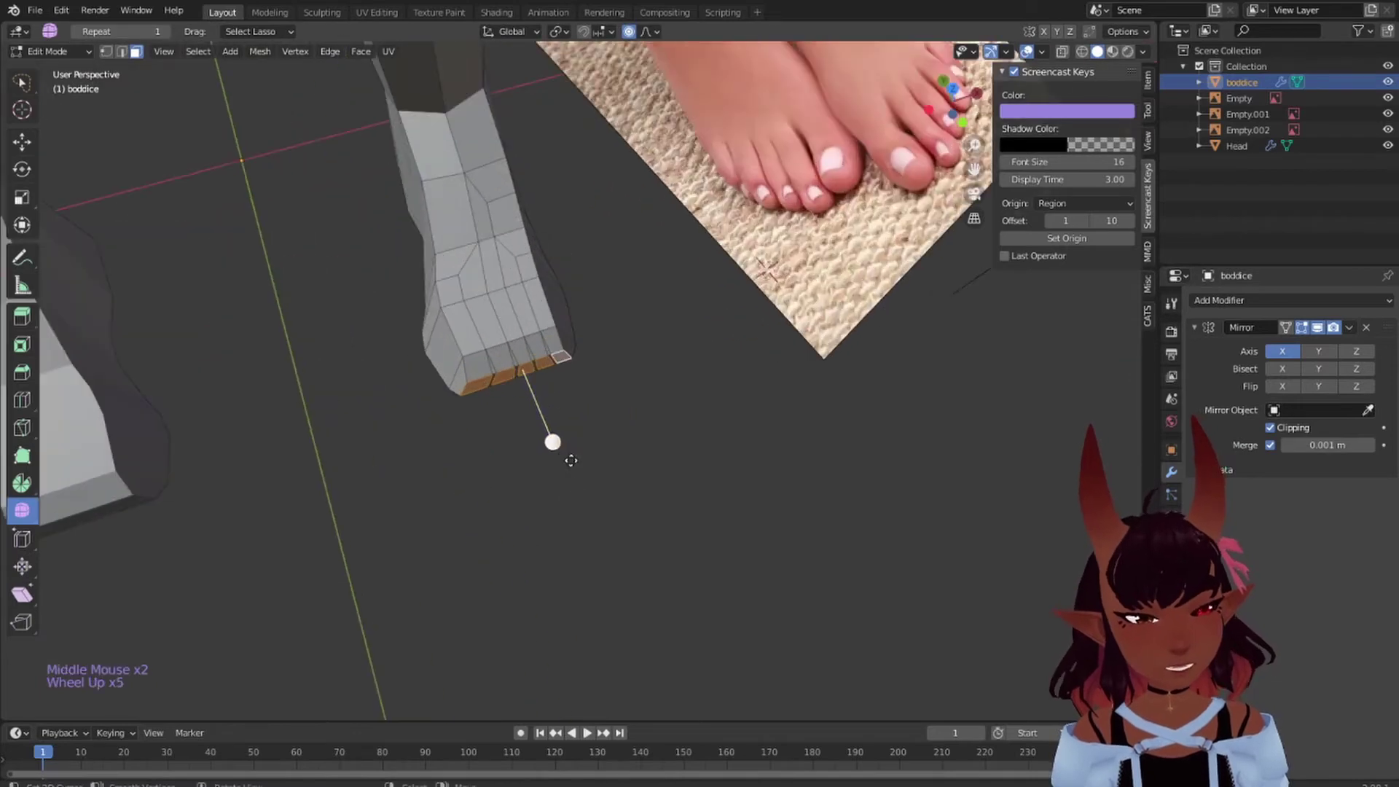
middle_click_drag(520, 260, 701, 406, "shift")
scroll(701, 405, "up", 1)
right_click(725, 492)
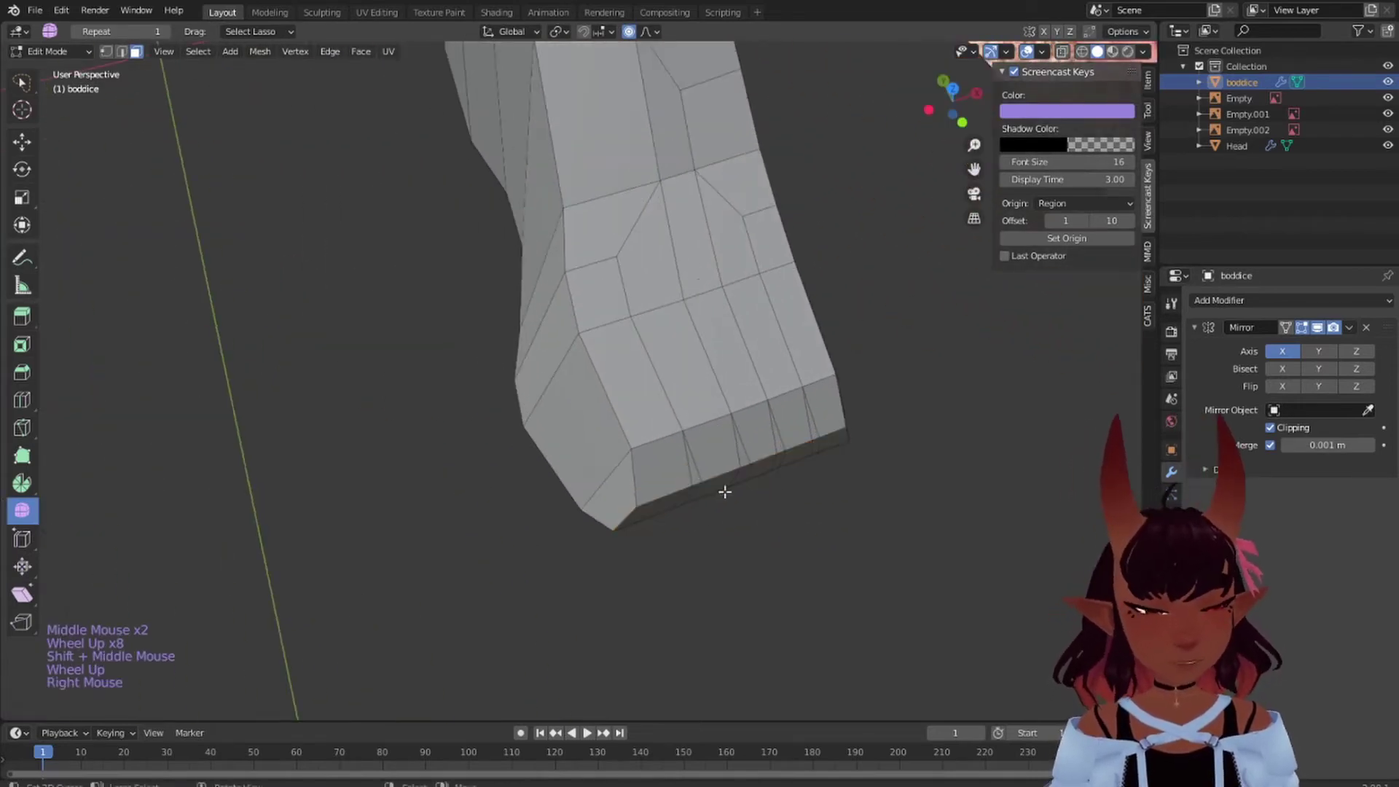
left_click(631, 32)
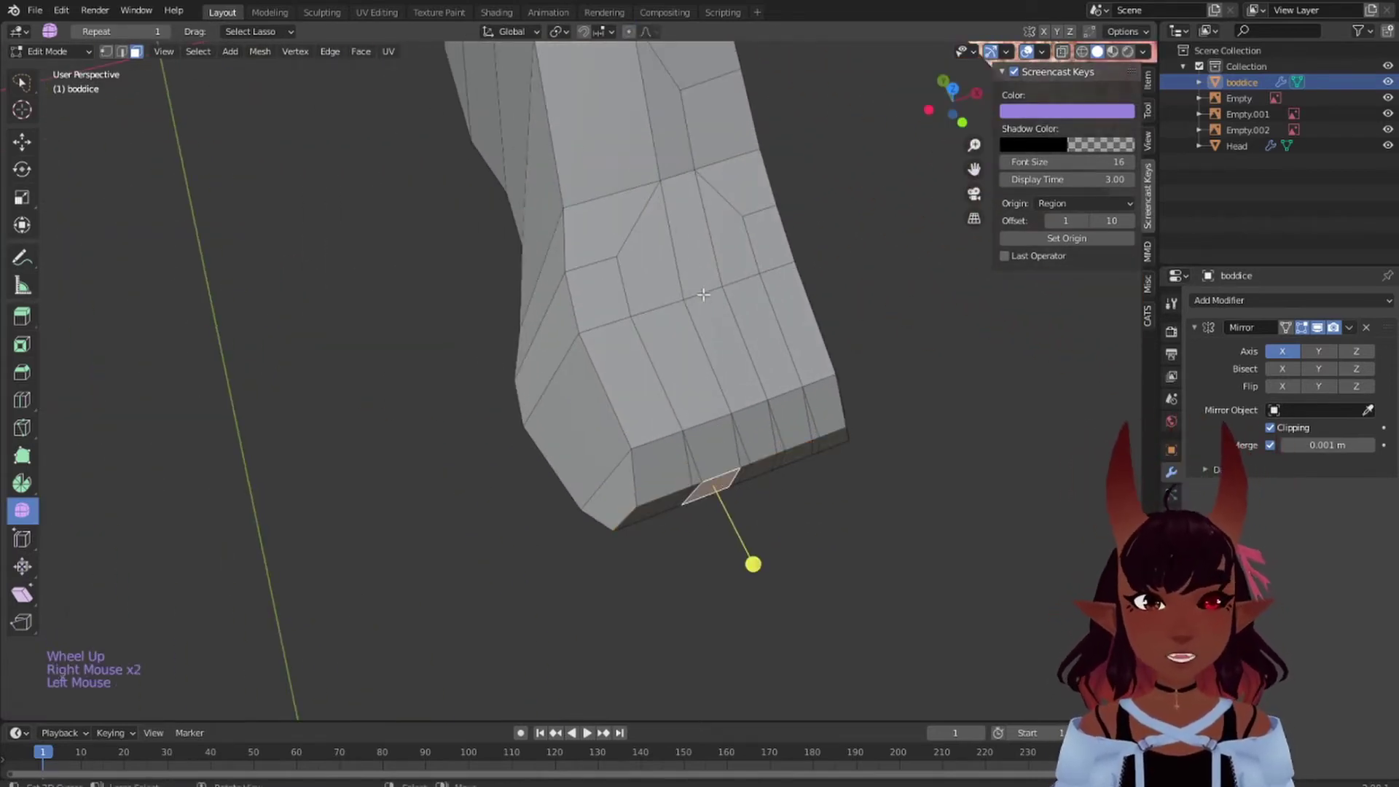
- Pull the middle toe-end face forward along Y with smooth proportional editing, moving it about 0.009 m and a further 0.007 m
scroll(620, 258, "down", 3)
middle_click_drag(619, 258, 711, 458)
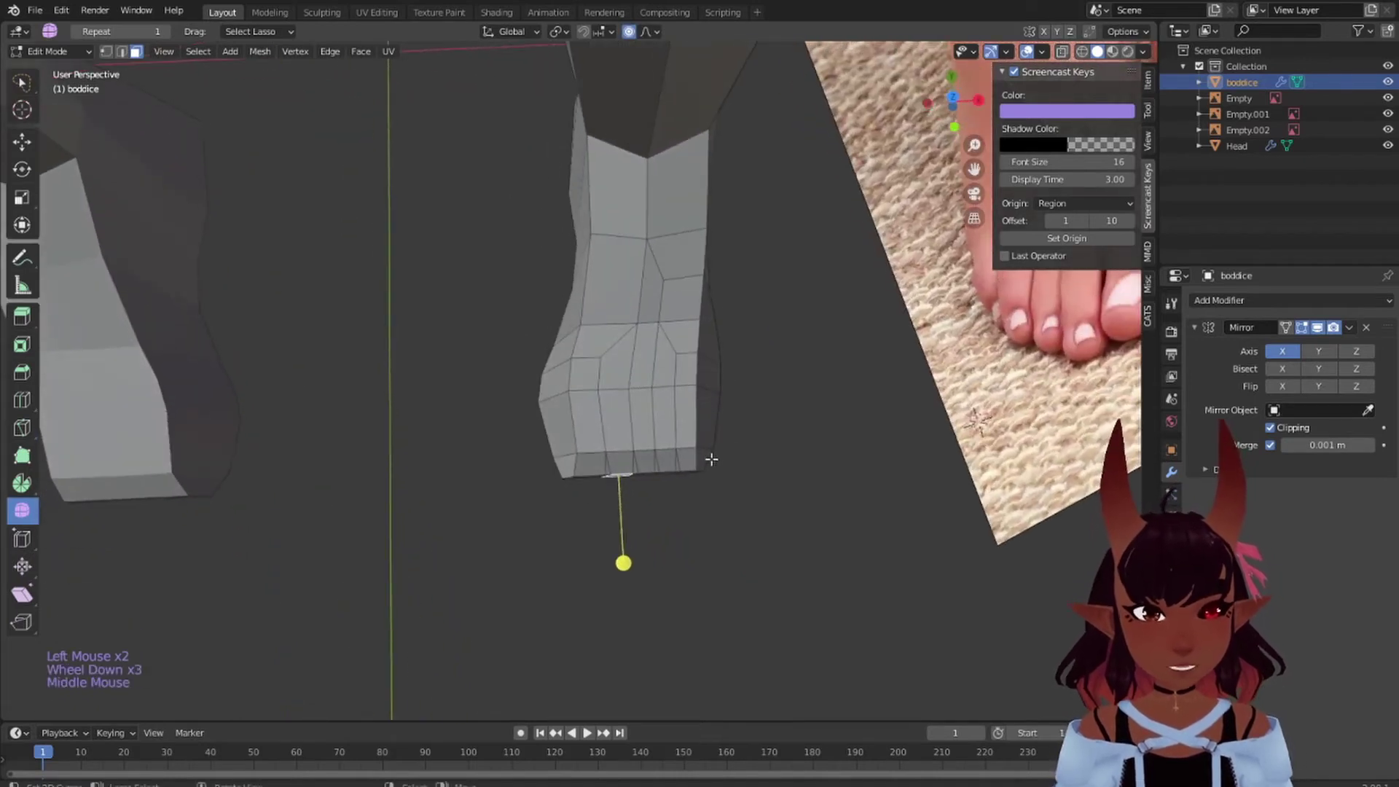
key("g")
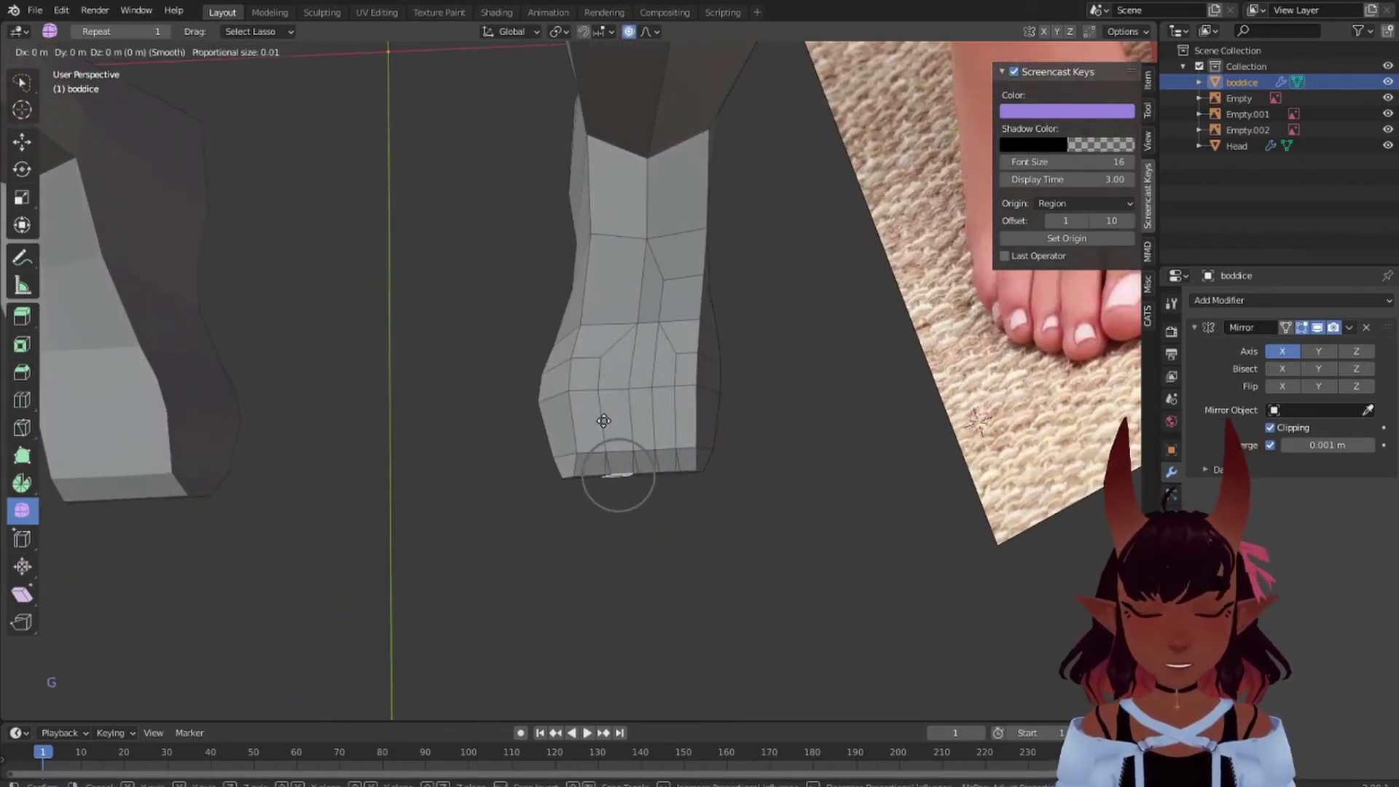
key("y")
scroll(604, 427, "down", 8)
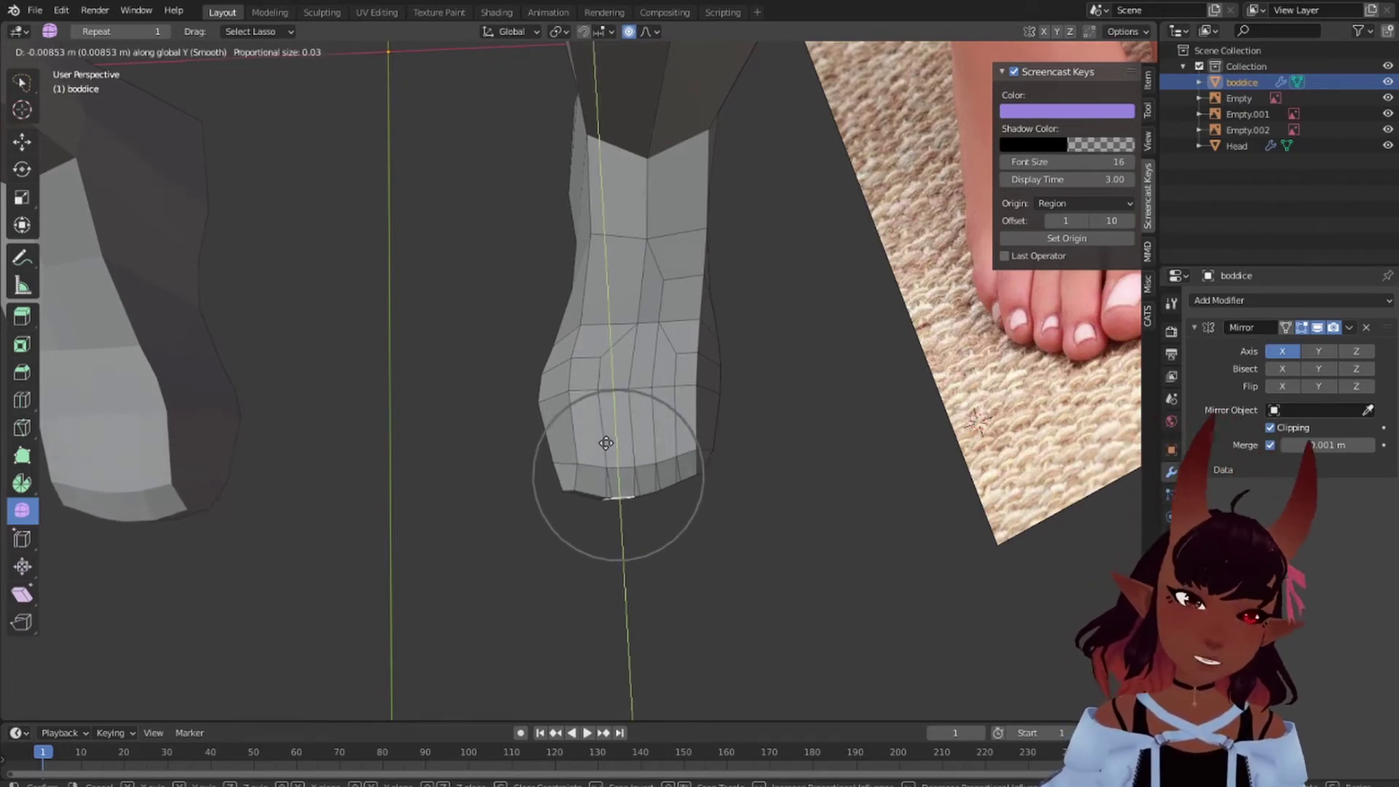
left_click(606, 444)
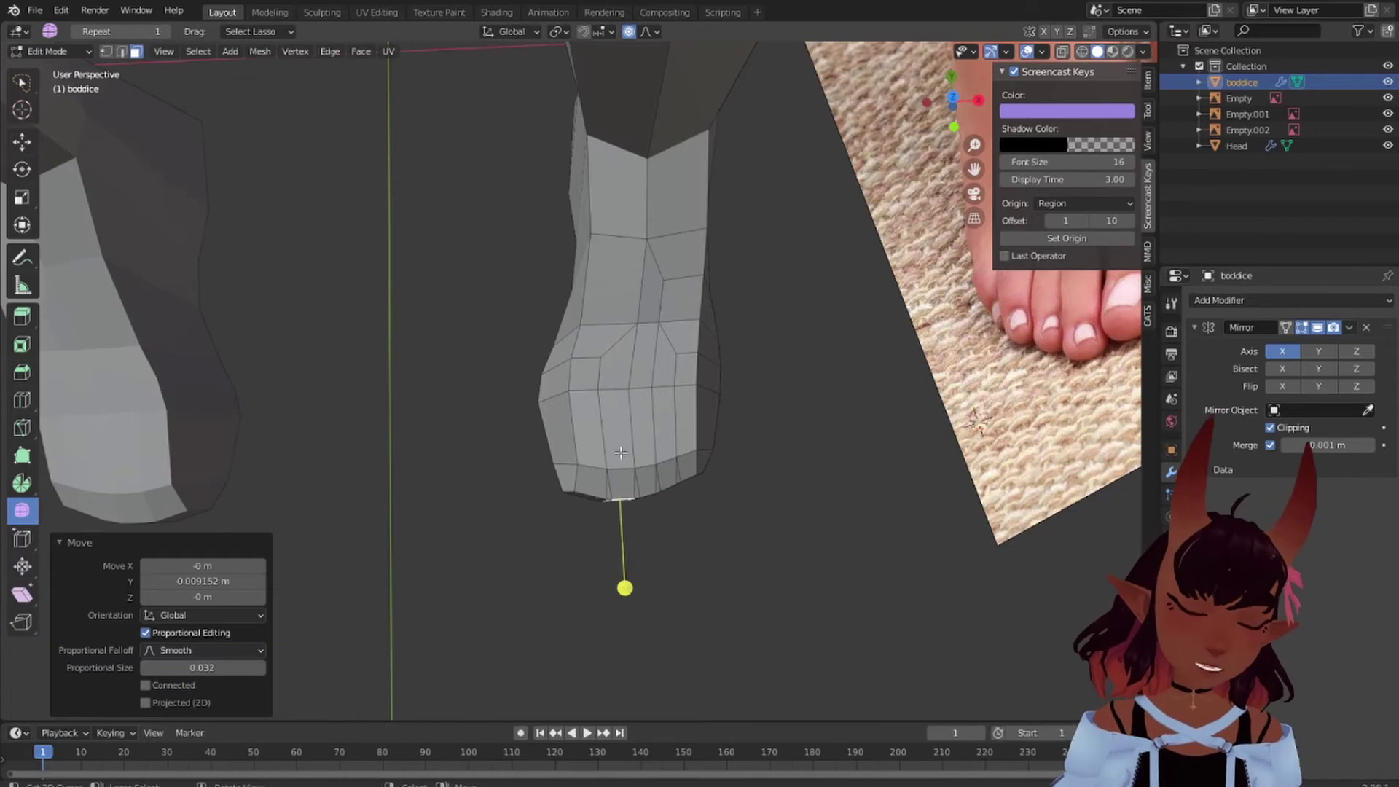
key("g")
key("y")
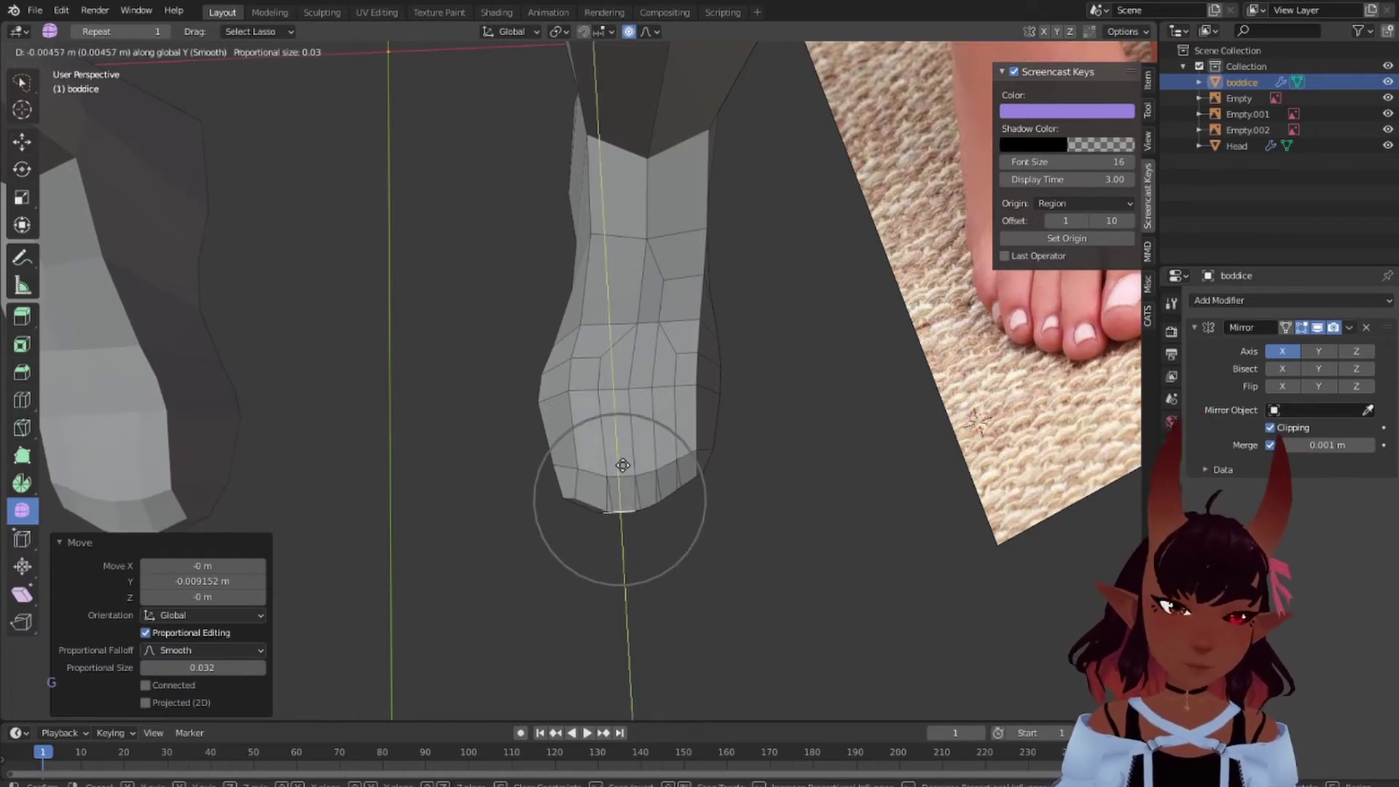
left_click(619, 468)
- Edge-slide the two corner vertices at the outer front of the toes back by a factor of about 0.133
scroll(619, 468, "down", 6)
middle_click_drag(634, 451, 649, 545)
scroll(680, 400, "up", 4)
scroll(628, 399, "up", 1)
scroll(628, 400, "up", 3)
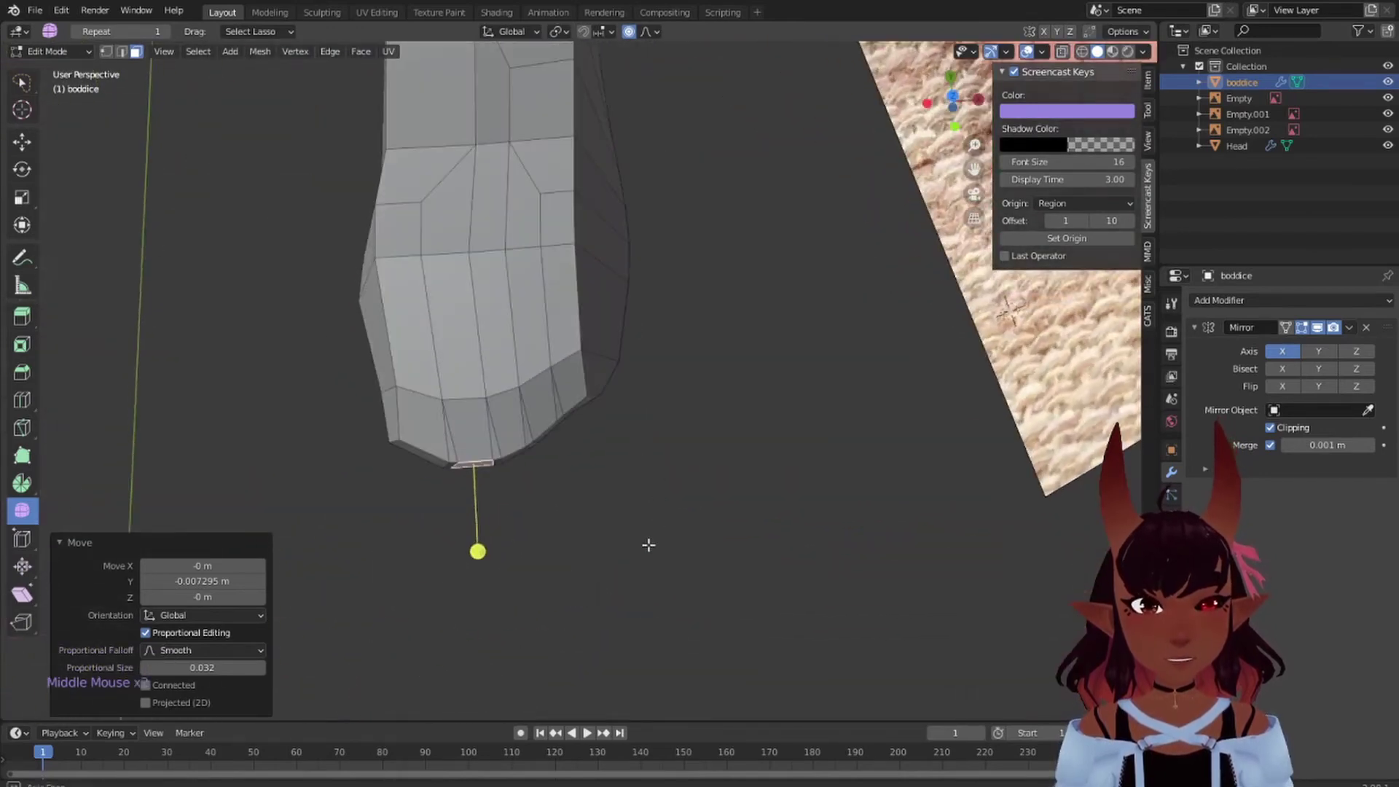
left_click(109, 49)
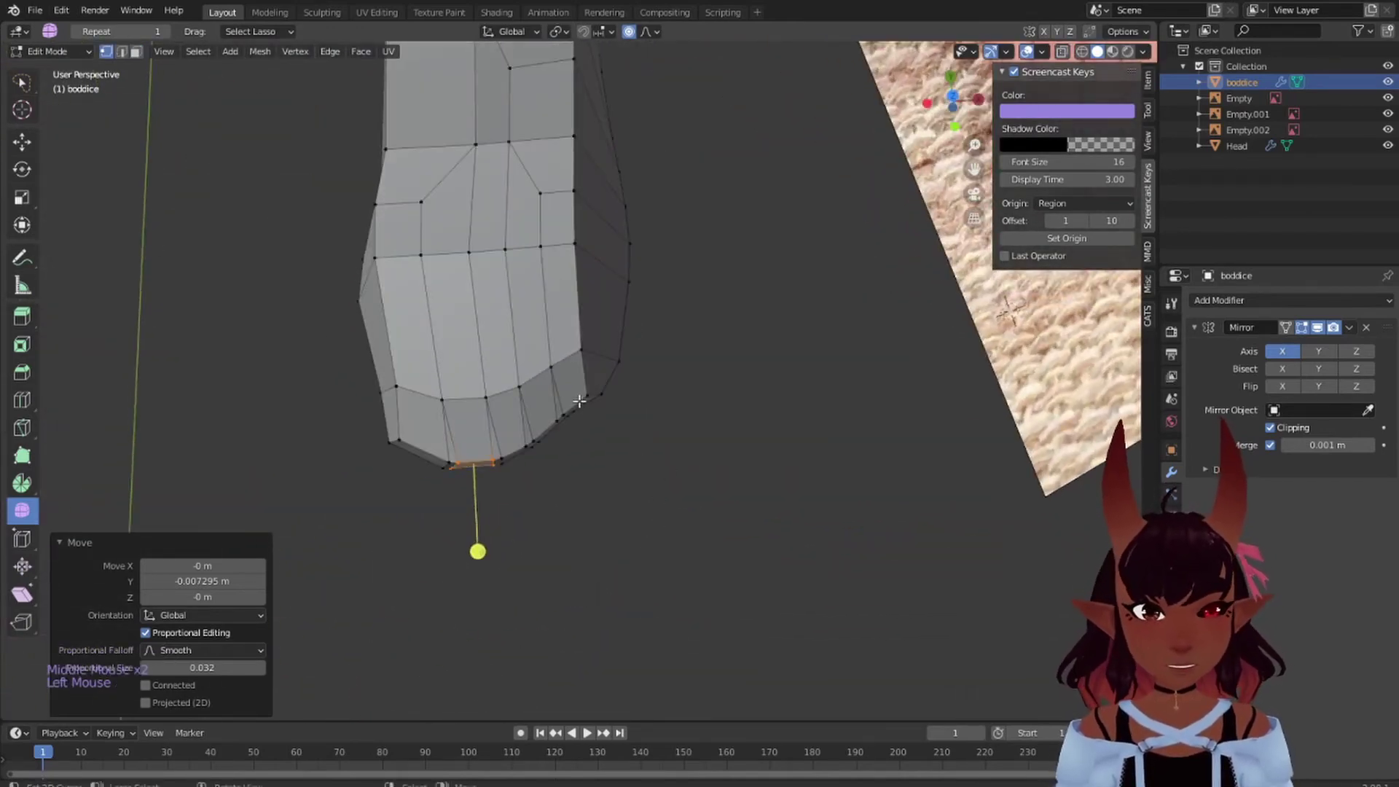
right_click(607, 390)
right_click(597, 381, "shift")
key("g")
key("g")
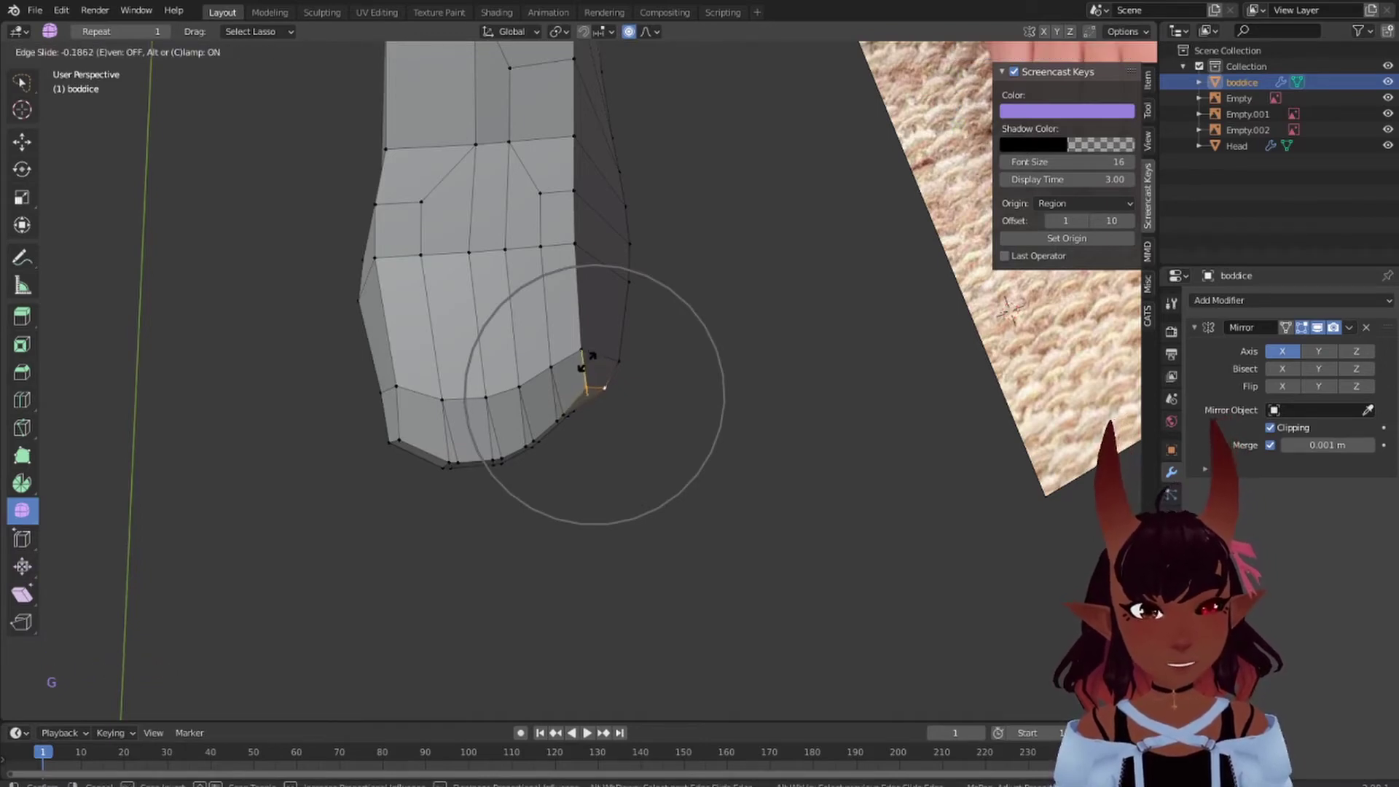
left_click(591, 356)
- Move the two outer-side vertices behind the toes about 0.0018 m outward along X, and the vertex above them about 0.0008 m
scroll(640, 368, "down", 1)
middle_click_drag(640, 369, 674, 268)
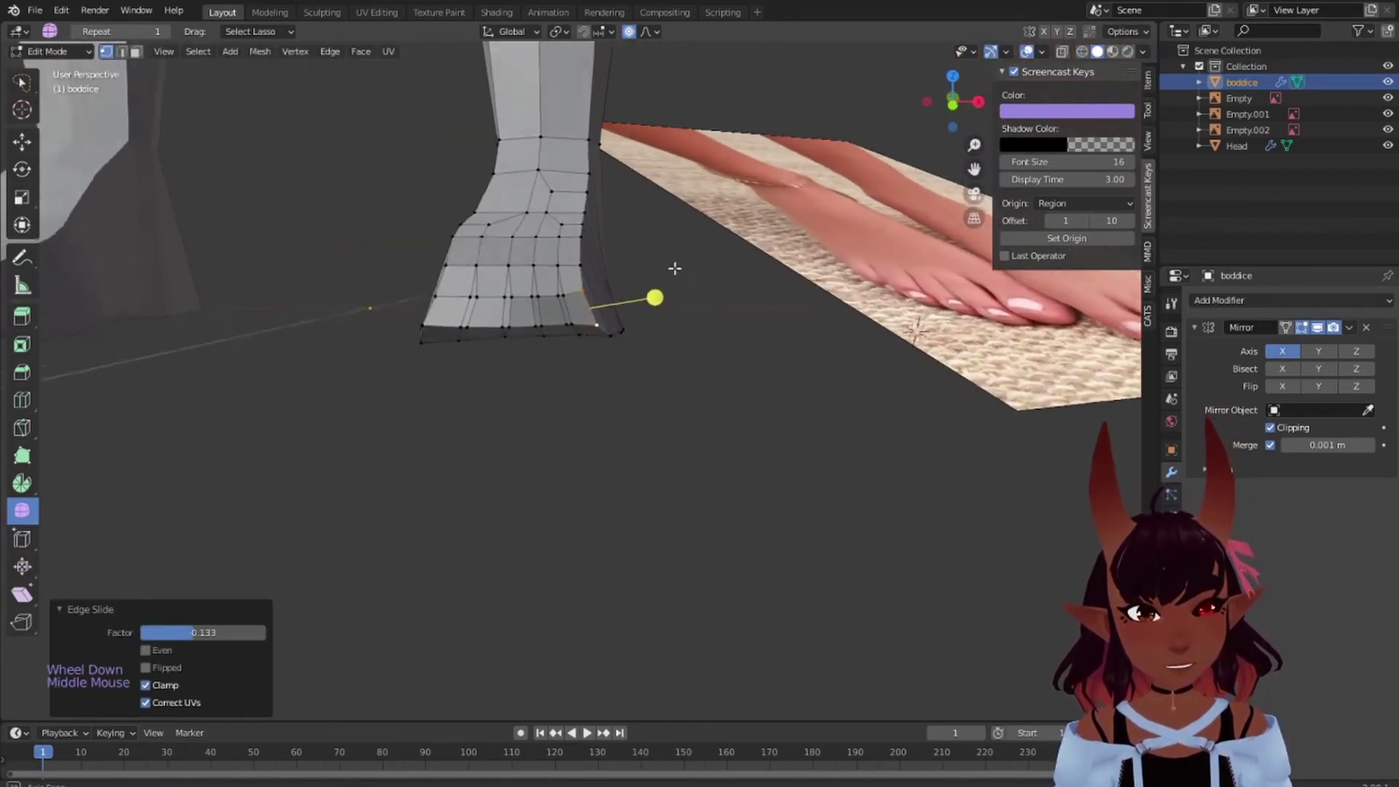
right_click(582, 291)
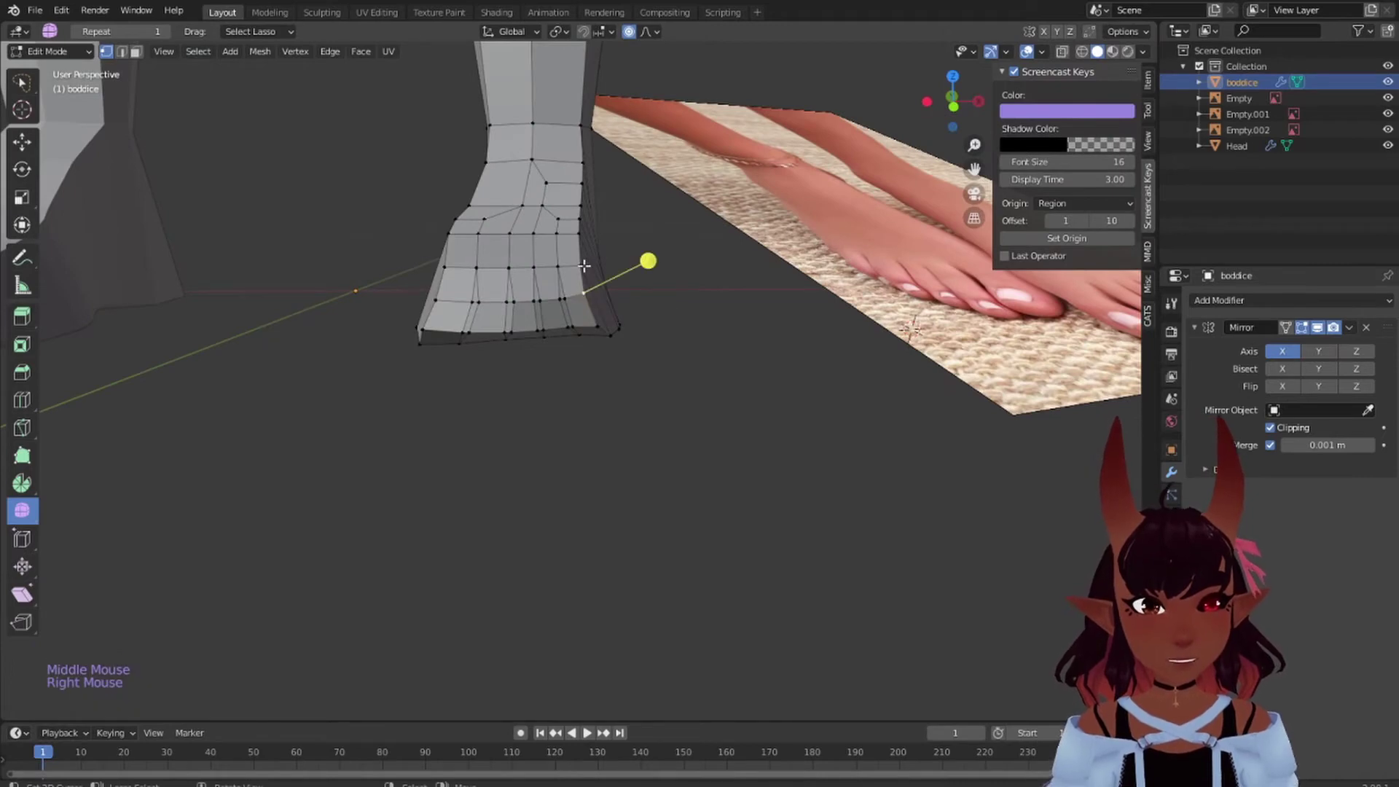
right_click(584, 266, "shift")
key("g")
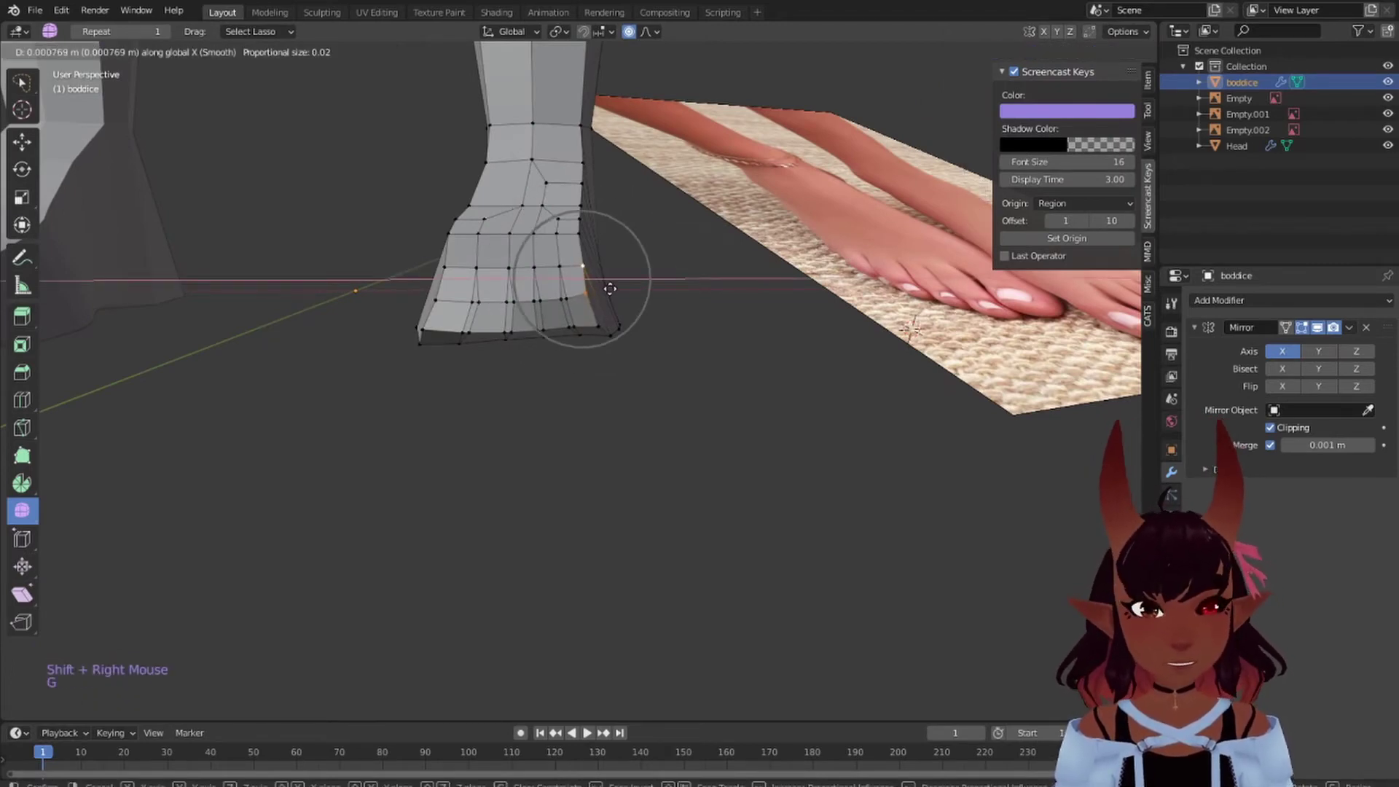
scroll(612, 289, "up", 3)
left_click(612, 288)
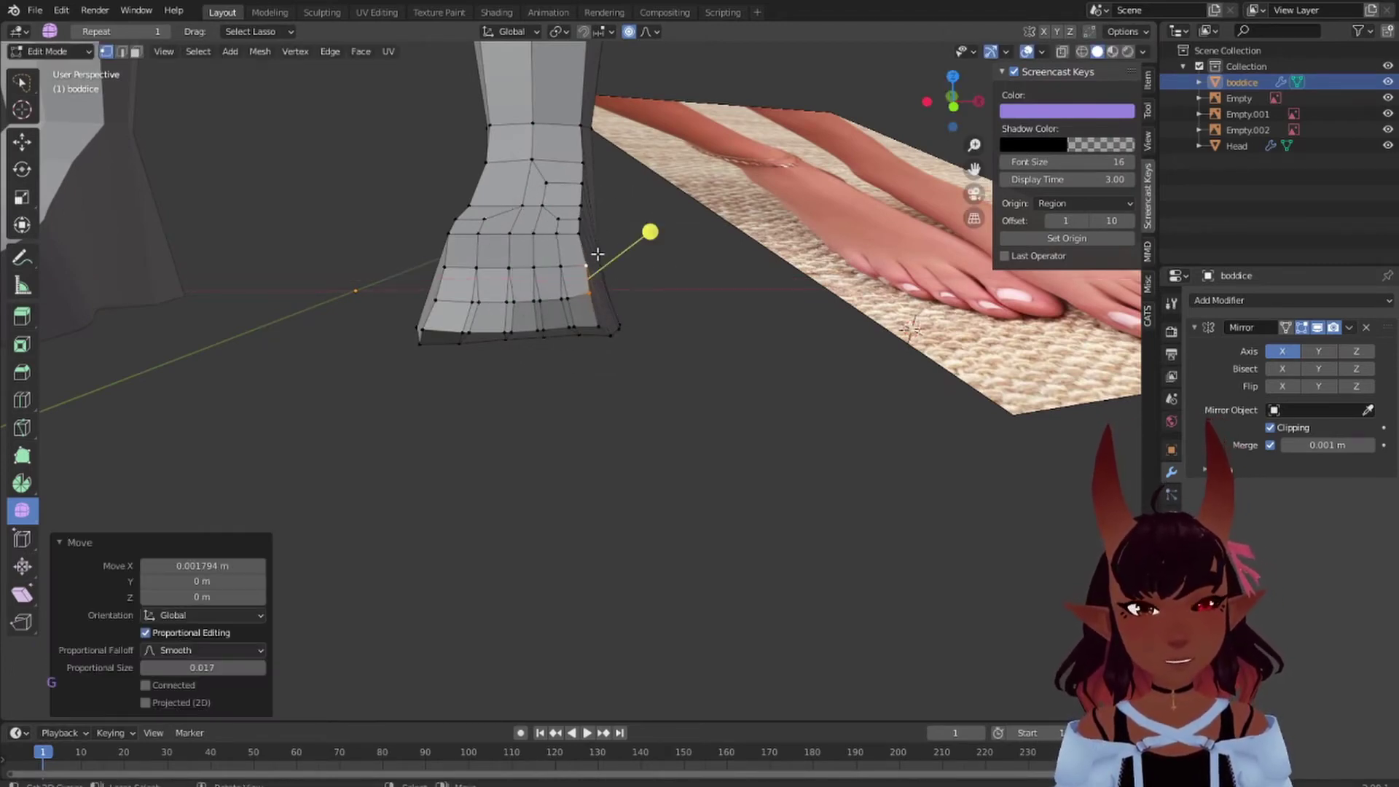
right_click(585, 234)
key("g")
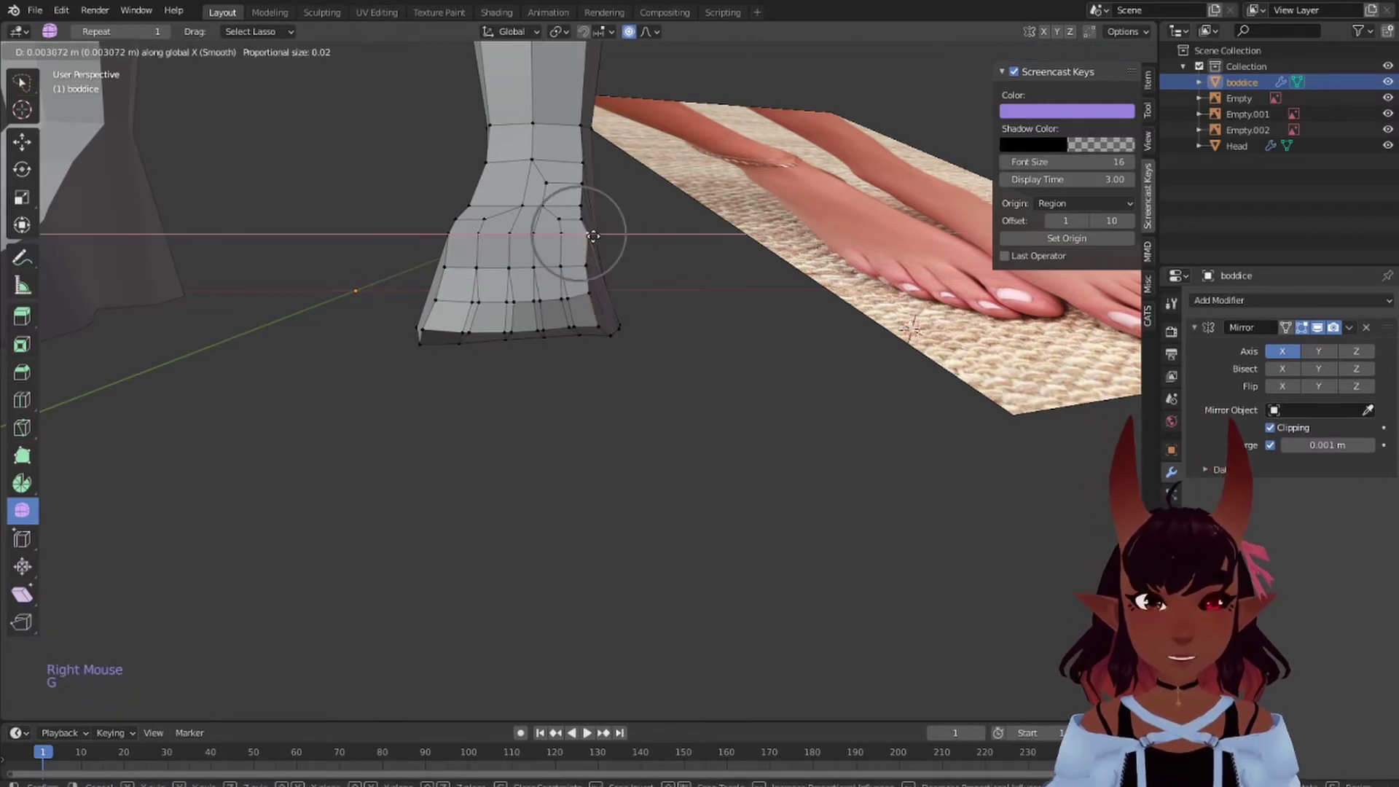
left_click(632, 228)
- Lower the vertices along both upper side edges of the foot about 0.009 m along Z, with a proportional size of 0.024
mouse_move(631, 228)
middle_mouse_down()
mouse_move(641, 182)
mouse_move(651, 235)
middle_mouse_up()
key("KP_1")
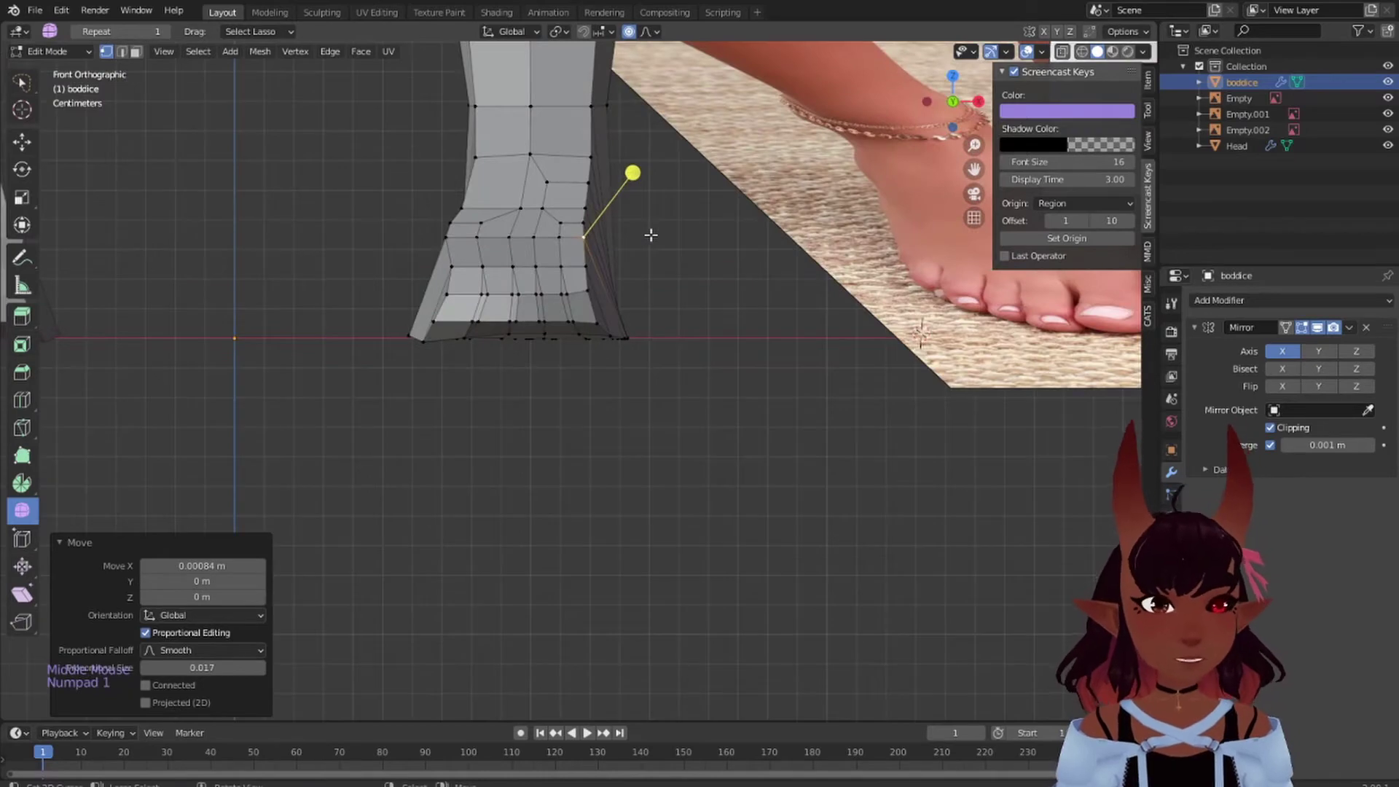
middle_click_drag(600, 184, 361, 327)
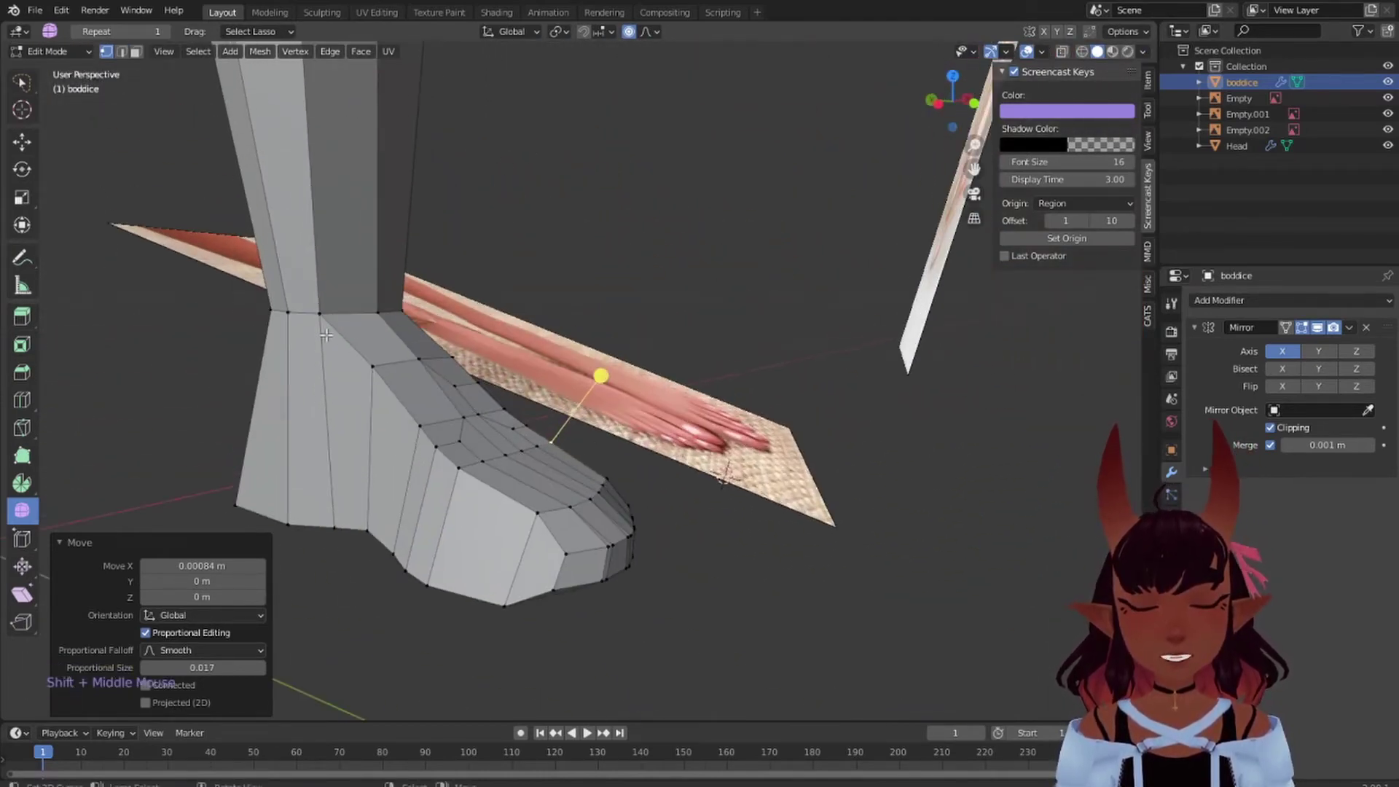
right_click(346, 357)
right_click(433, 454, "shift")
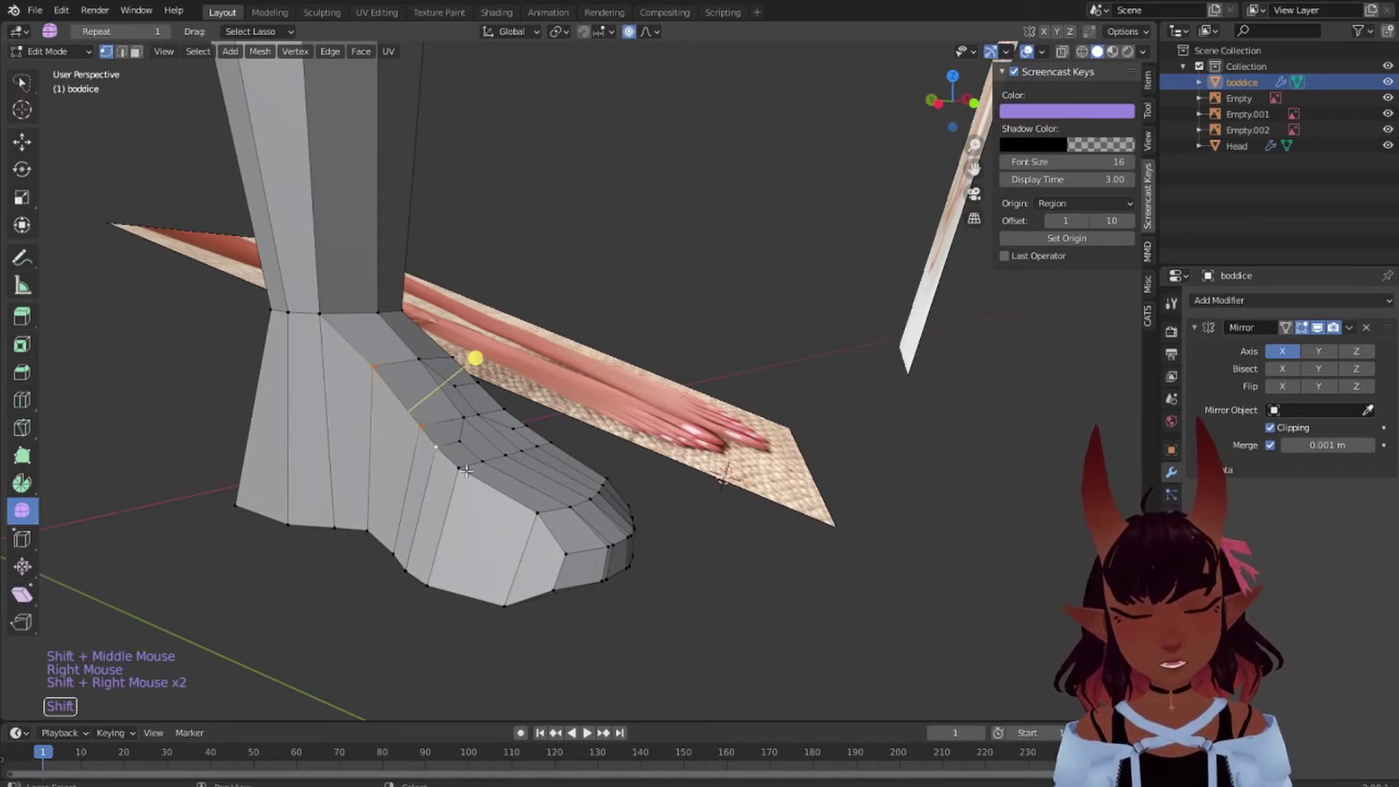
right_click(463, 470, "shift")
middle_click_drag(534, 515, 513, 424)
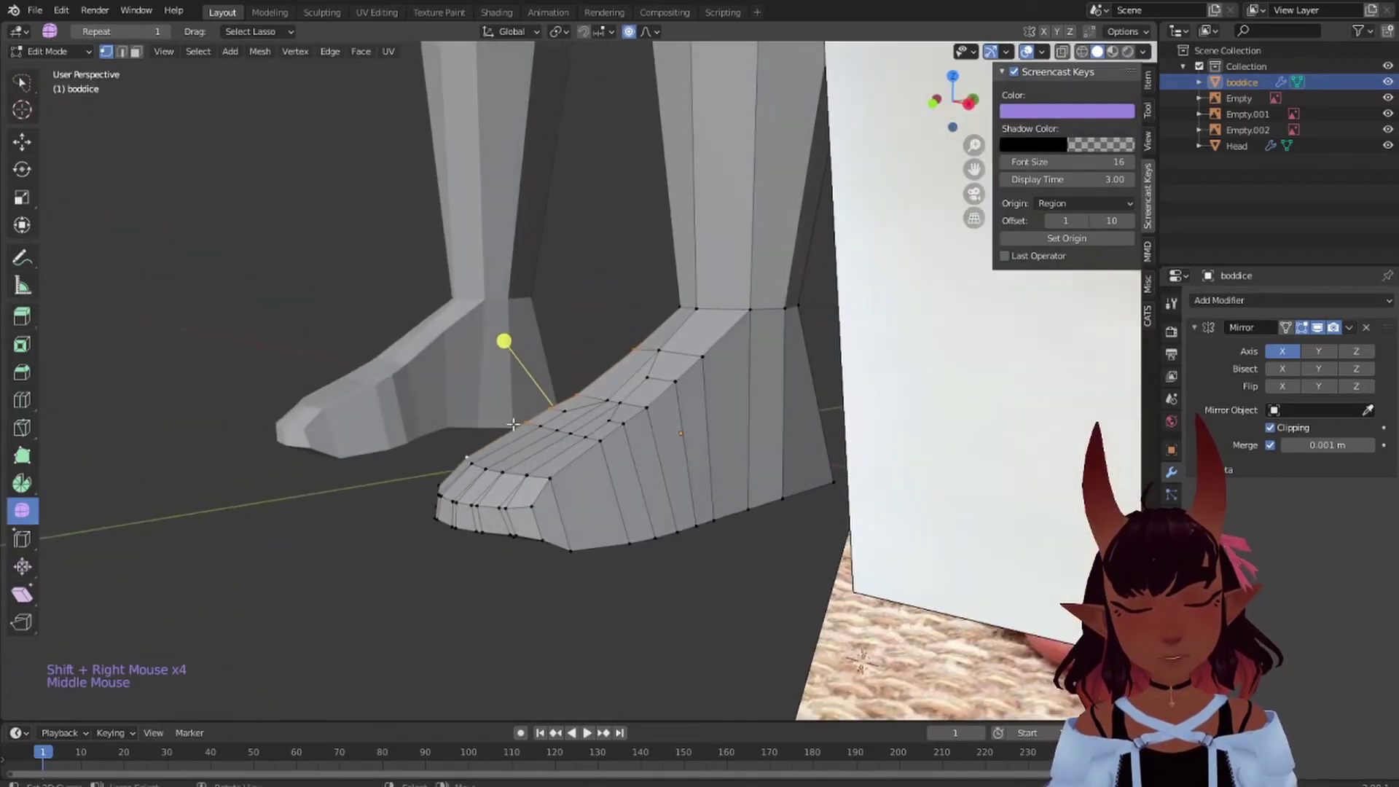
right_click(558, 480, "shift")
right_click(647, 415, "shift")
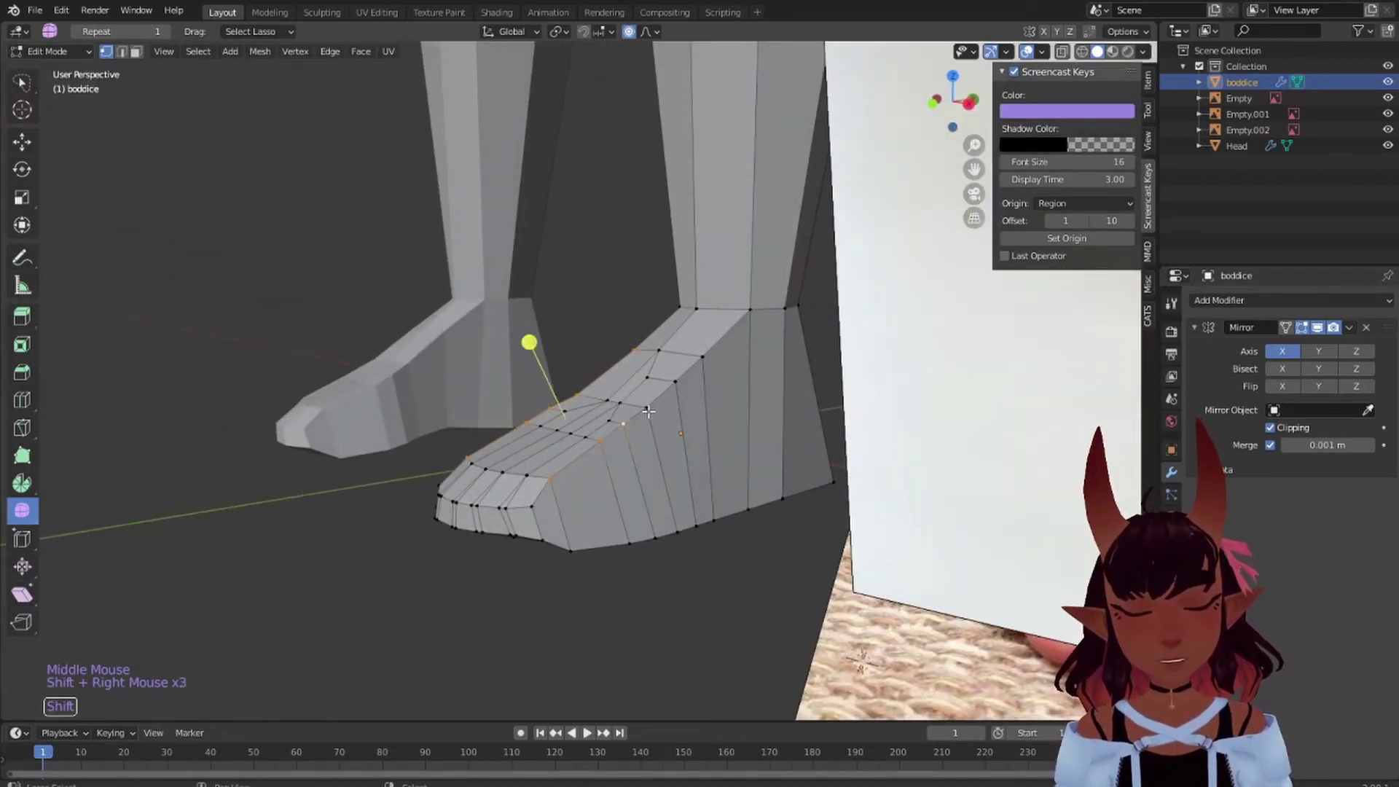
middle_click_drag(701, 356, 620, 283)
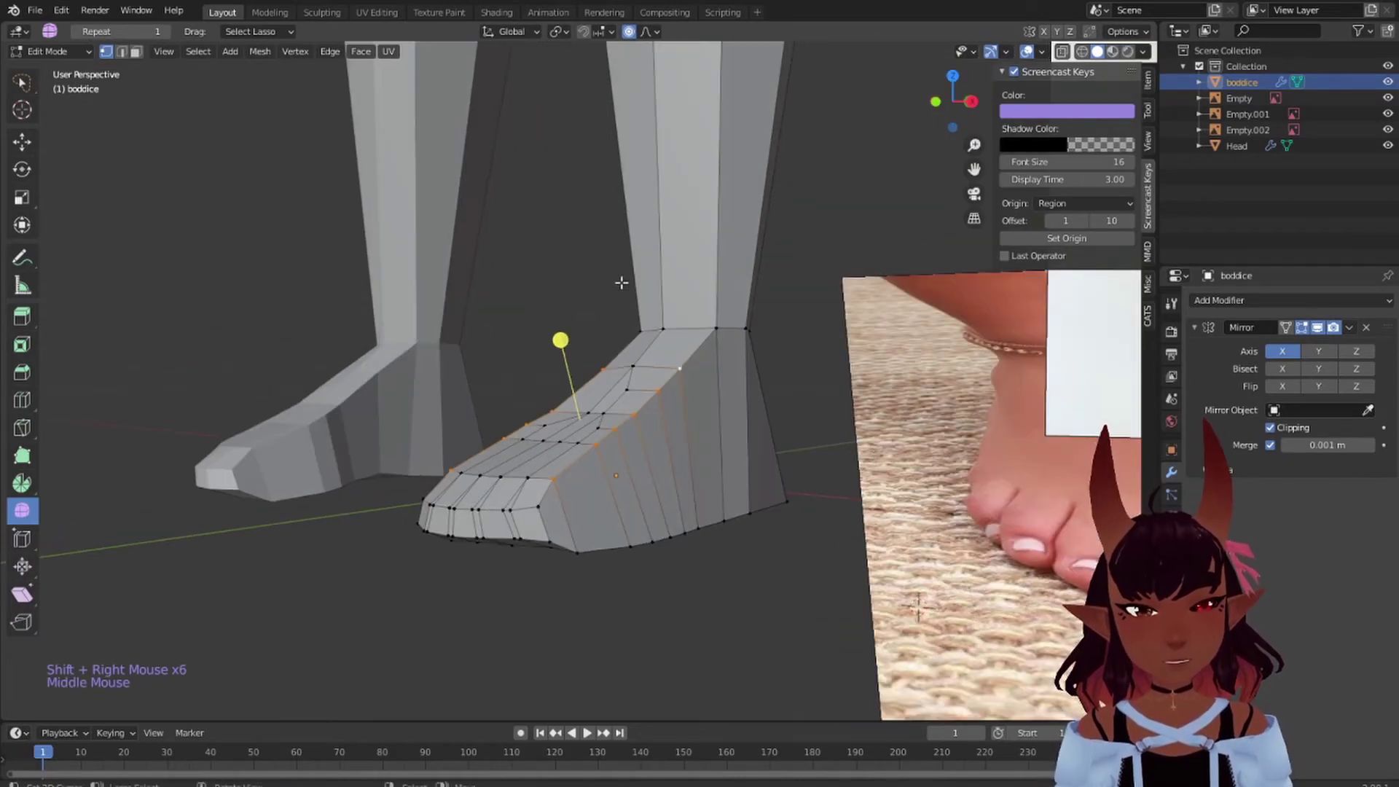
key("g")
key("z")
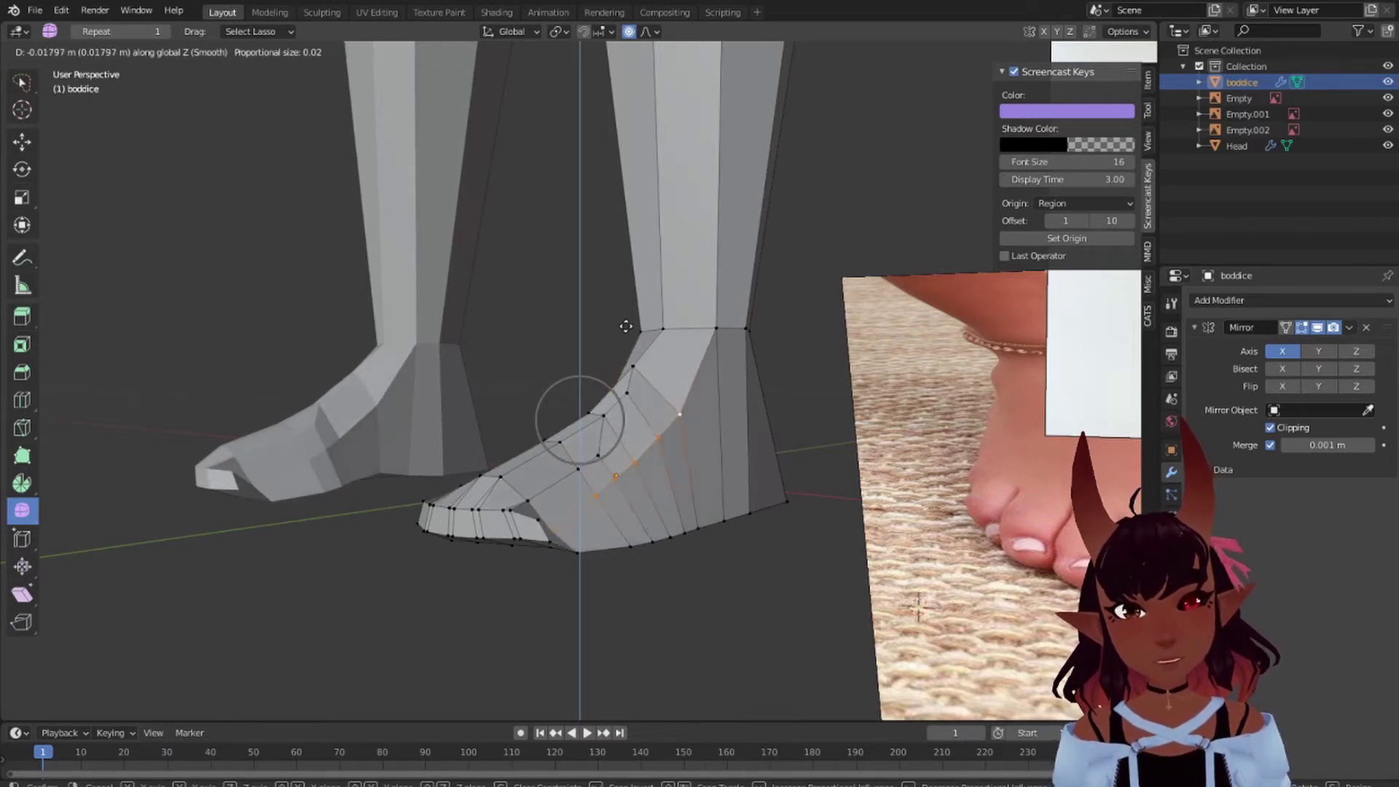
scroll(625, 326, "down", 2)
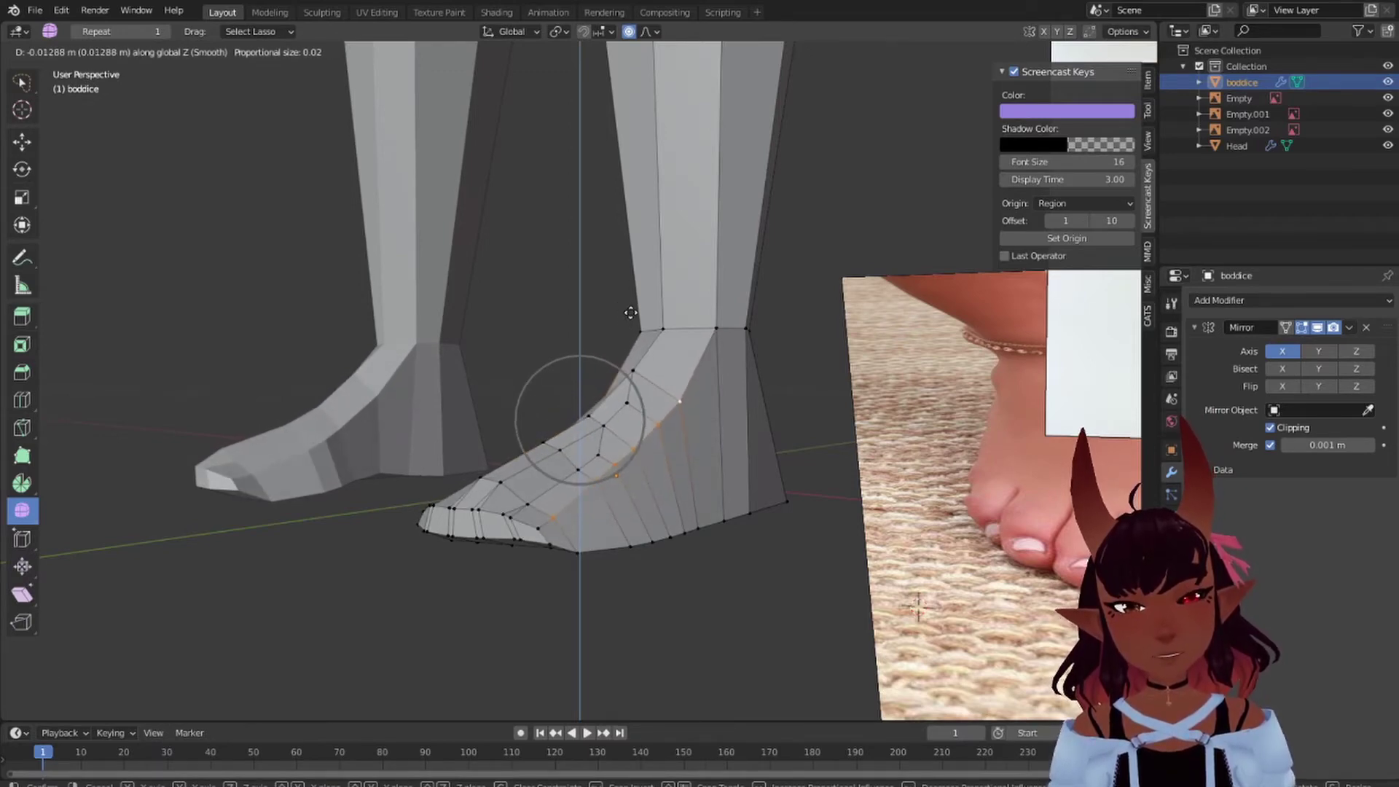
left_click(635, 309)
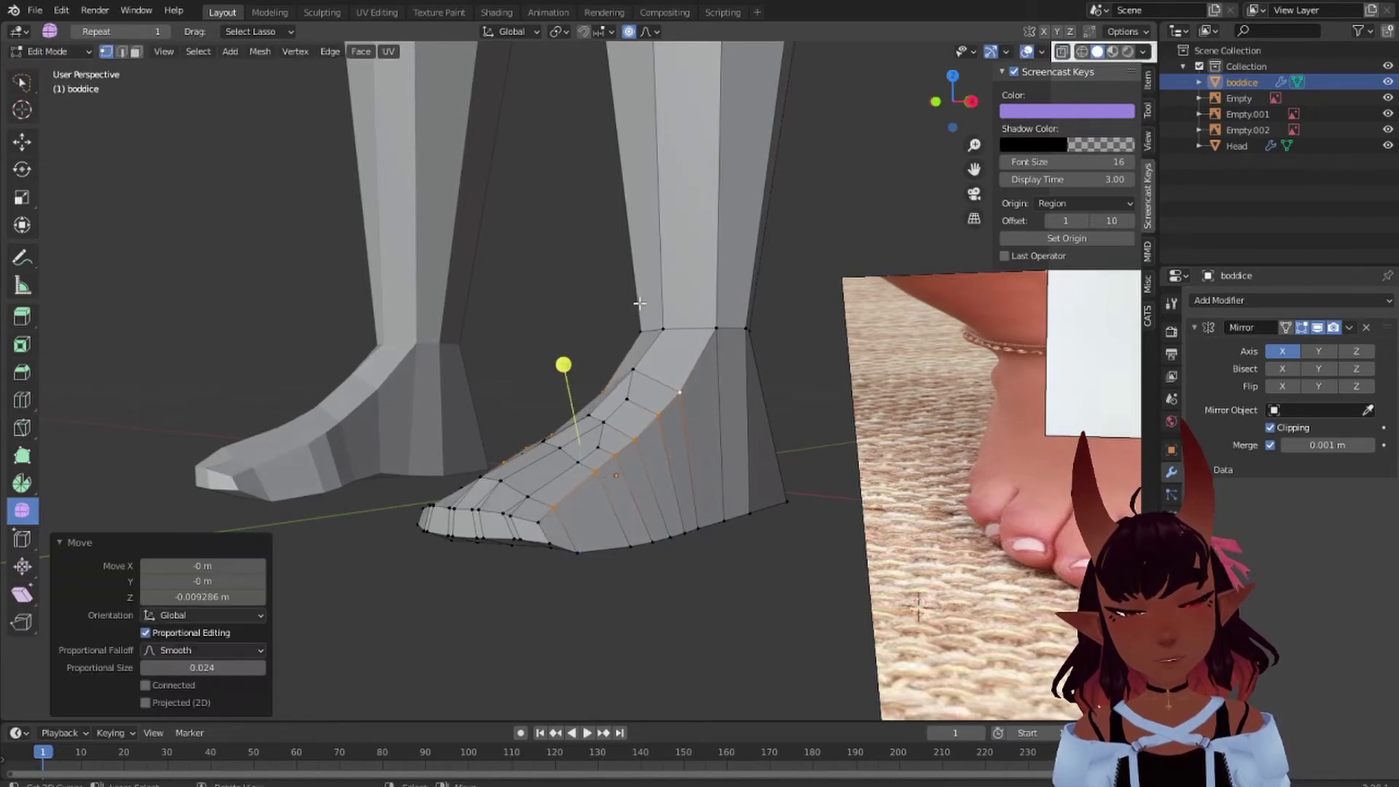
- Lower the central group of vertices on top of the instep about 0.0028 m along Z, with a proportional size of 0.009
middle_click_drag(635, 313, 630, 372)
middle_click_drag(604, 366, 601, 365)
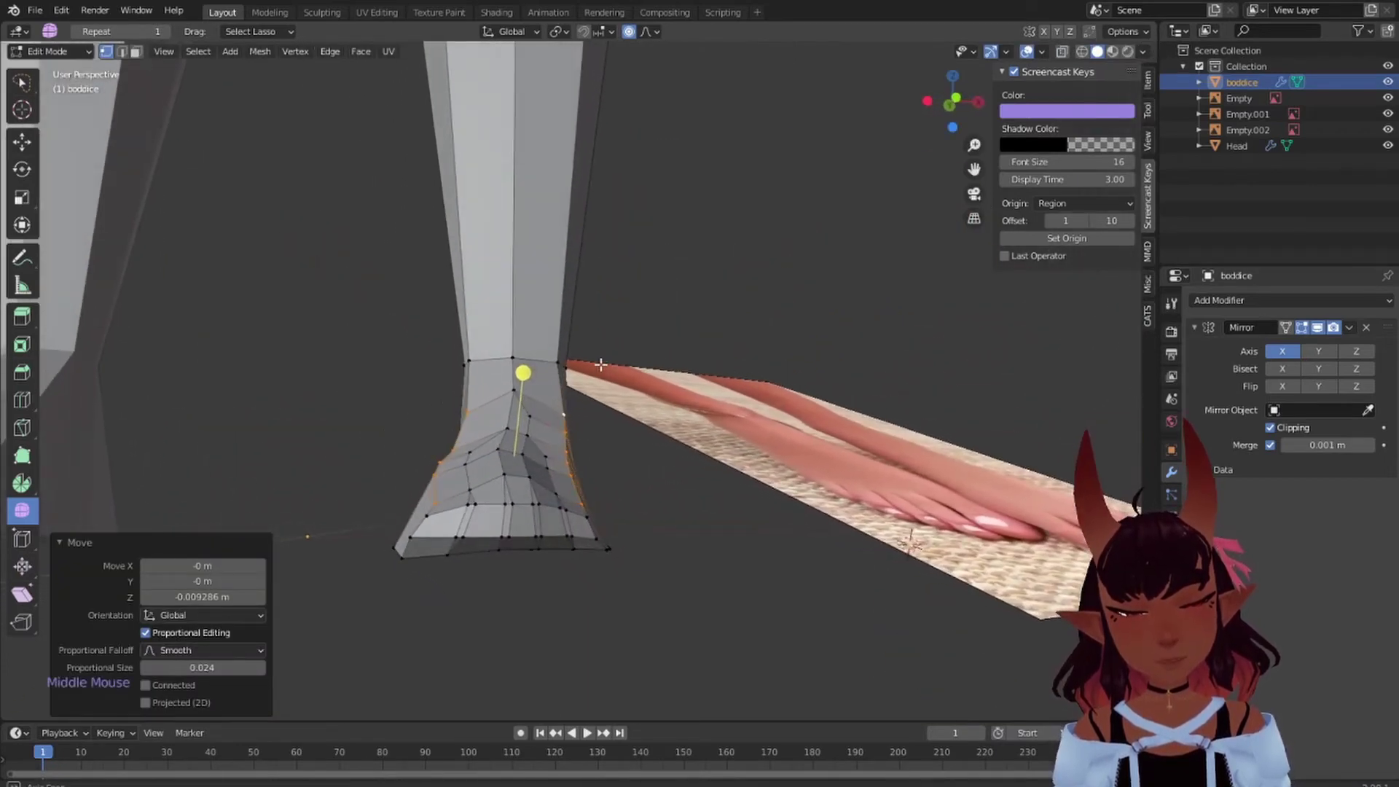
right_click(502, 452)
right_click(520, 455, "shift")
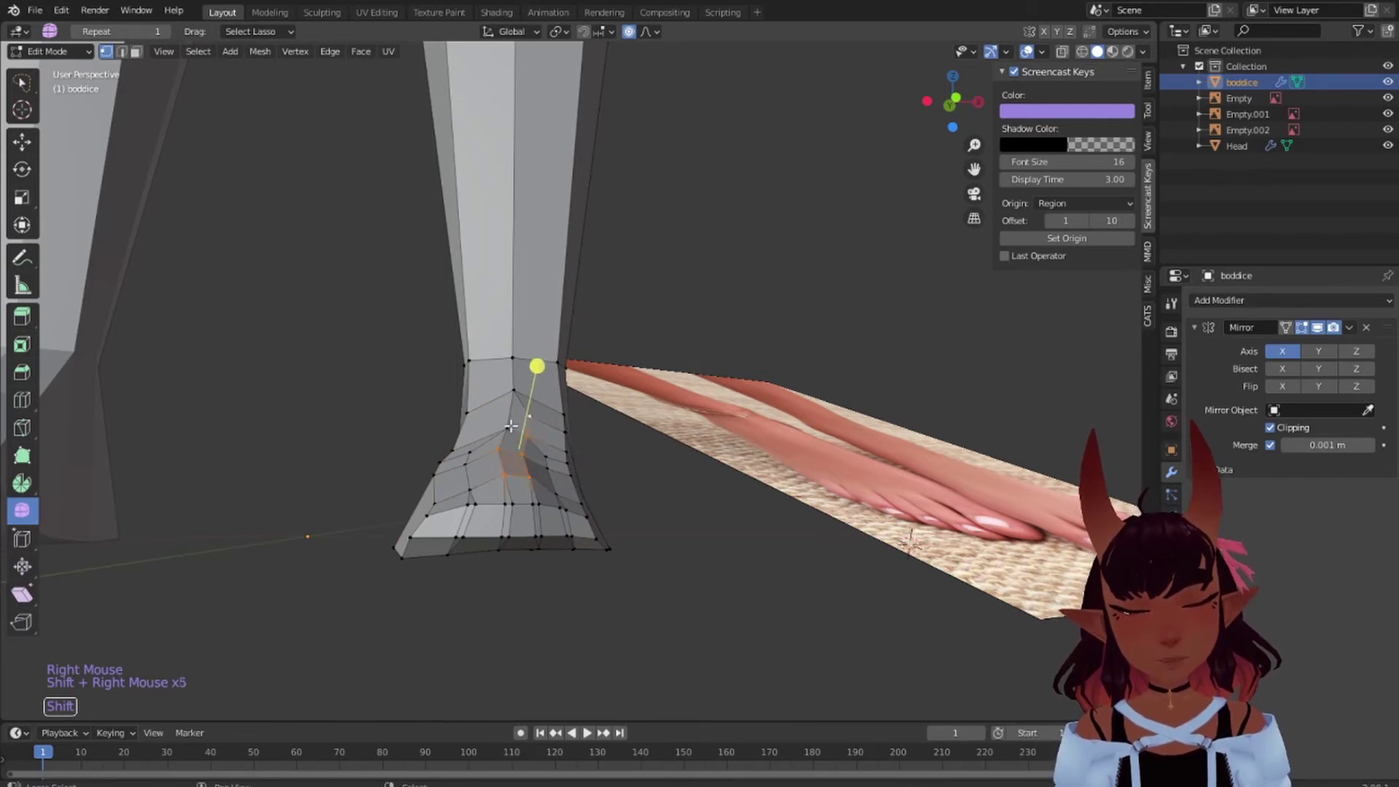
right_click(509, 428, "shift")
key("g")
key("z")
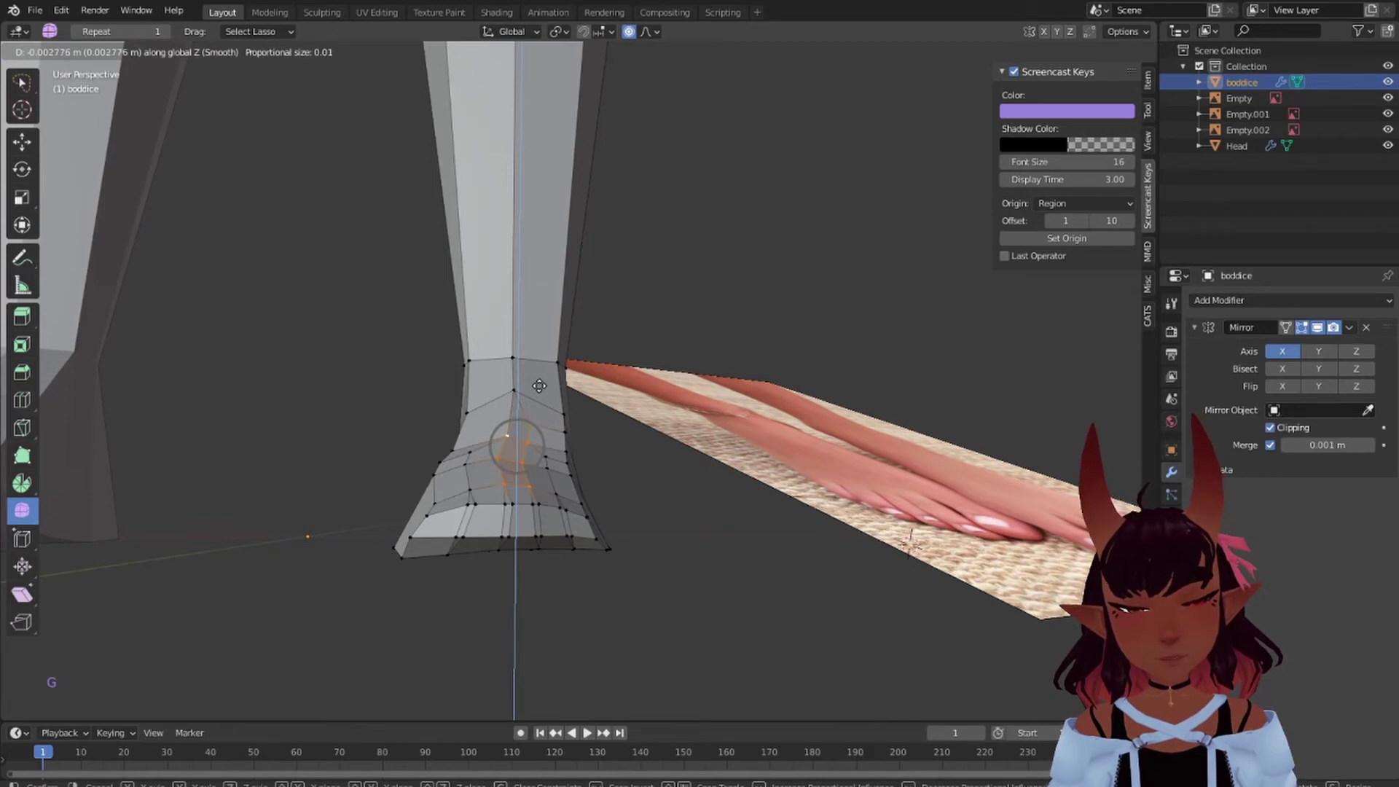
left_click(539, 384)
- Nudge the two neighbouring vertices at the outer side of the central instep group slightly along Z
middle_click_drag(623, 381, 653, 409)
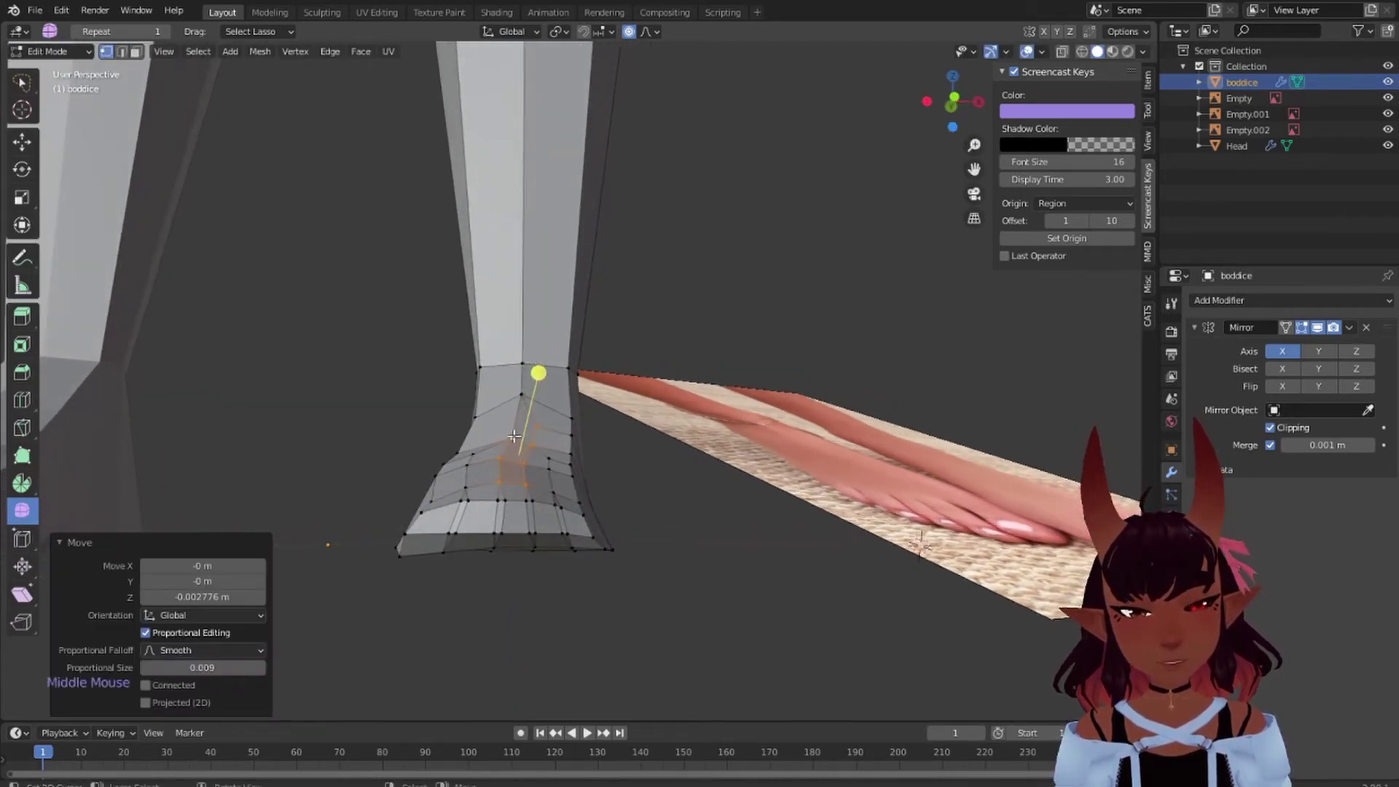
right_click(532, 442)
right_click(537, 430, "shift")
key("g")
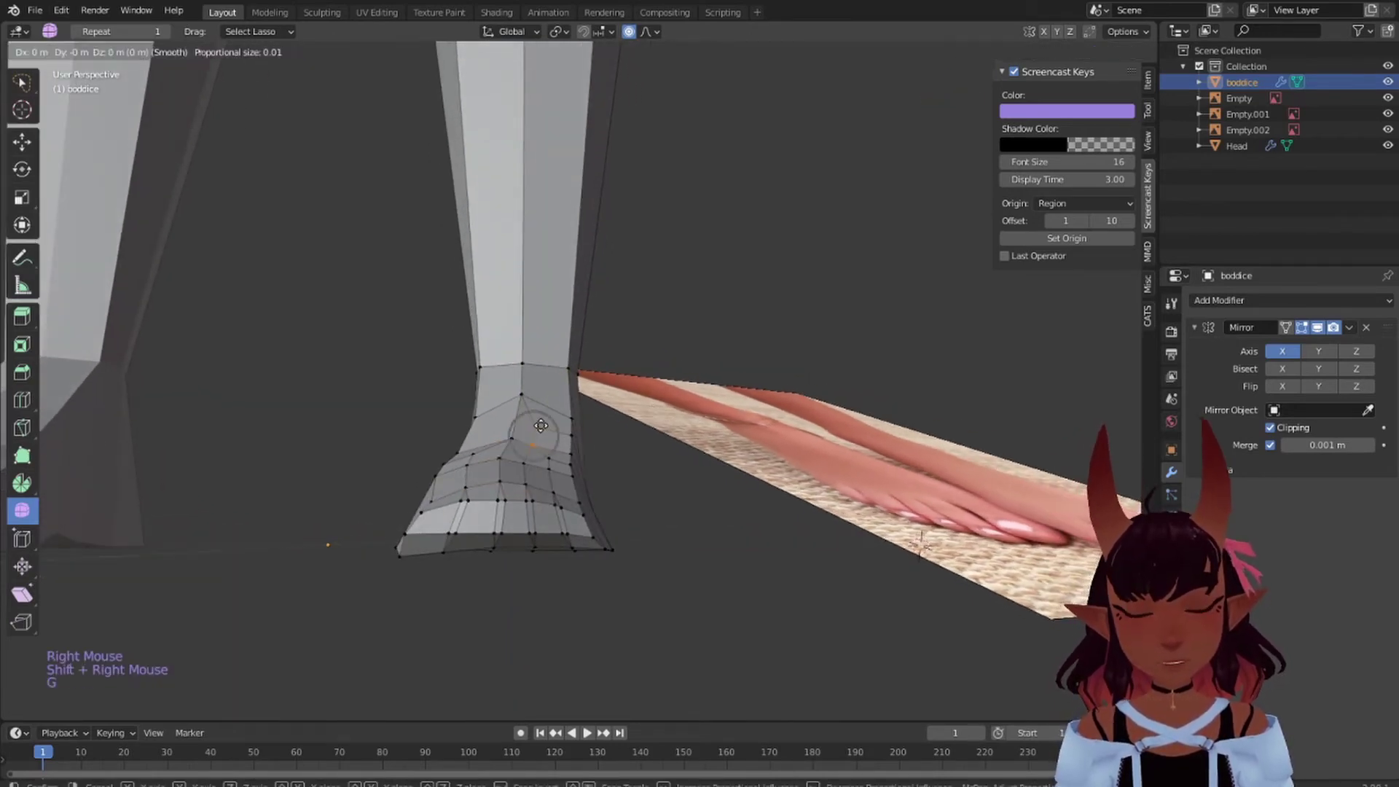
key("z")
left_click(541, 420)
- Turn on X-ray in the front view and shift the three vertices at the inner toe edge slightly toward negative X
middle_click_drag(543, 422, 529, 339)
scroll(547, 376, "down", 4)
key("a")
key("a")
key("a")
scroll(521, 437, "up", 4)
key("KP_1")
scroll(468, 310, "up", 6)
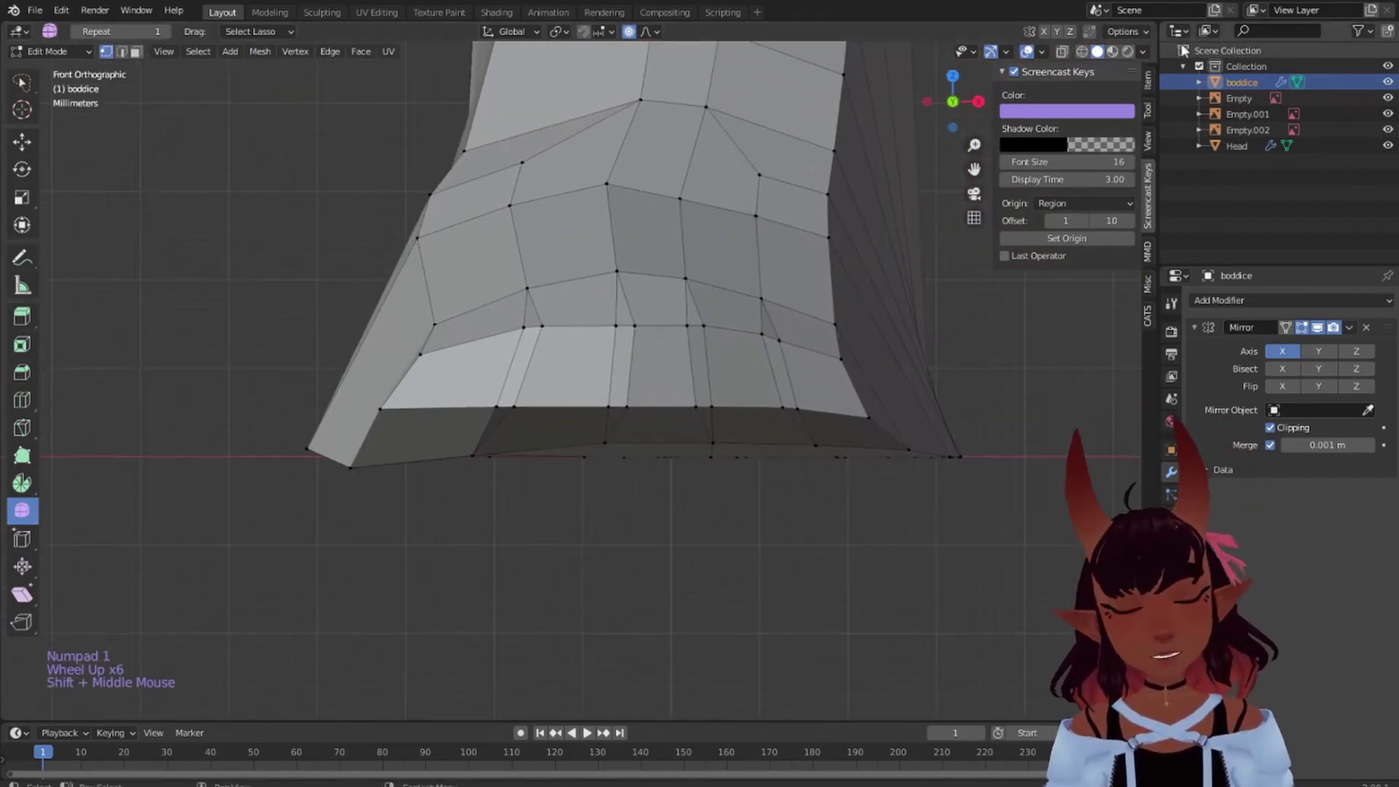
left_click(1062, 51)
right_click(434, 330)
right_click(413, 363, "shift")
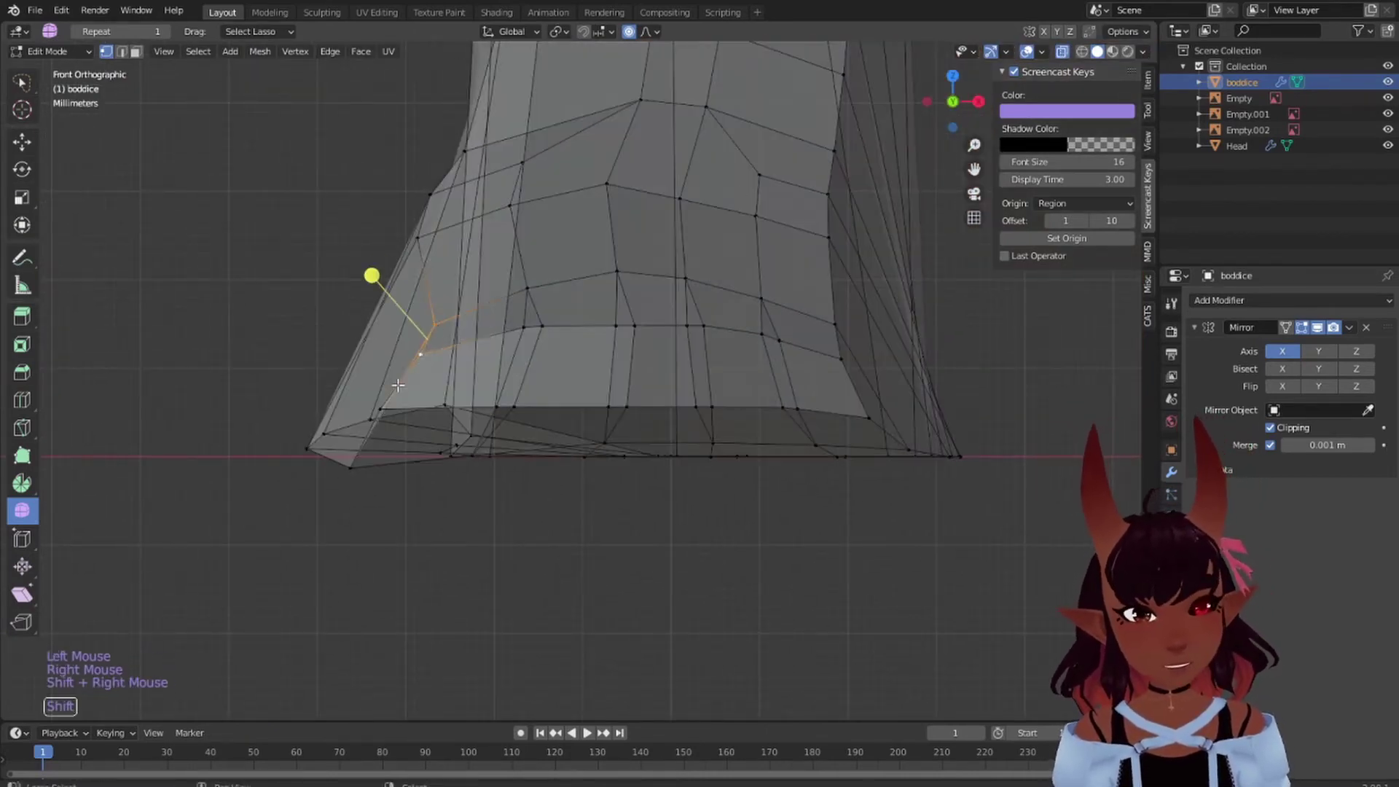
key("g")
key("x")
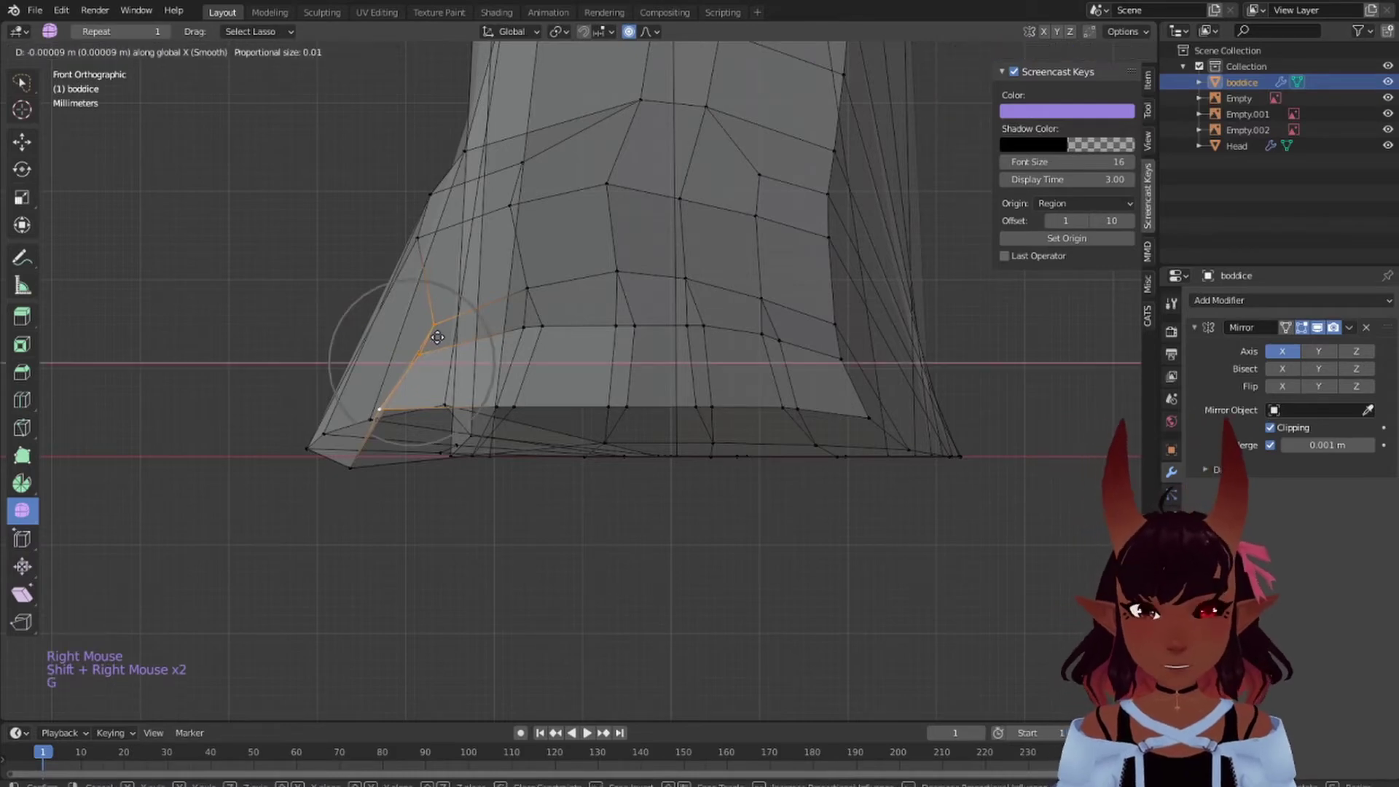
left_click(424, 337)
- Move the lowest of the inner toe-edge vertices about 0.0026 m along positive X
right_click(365, 409)
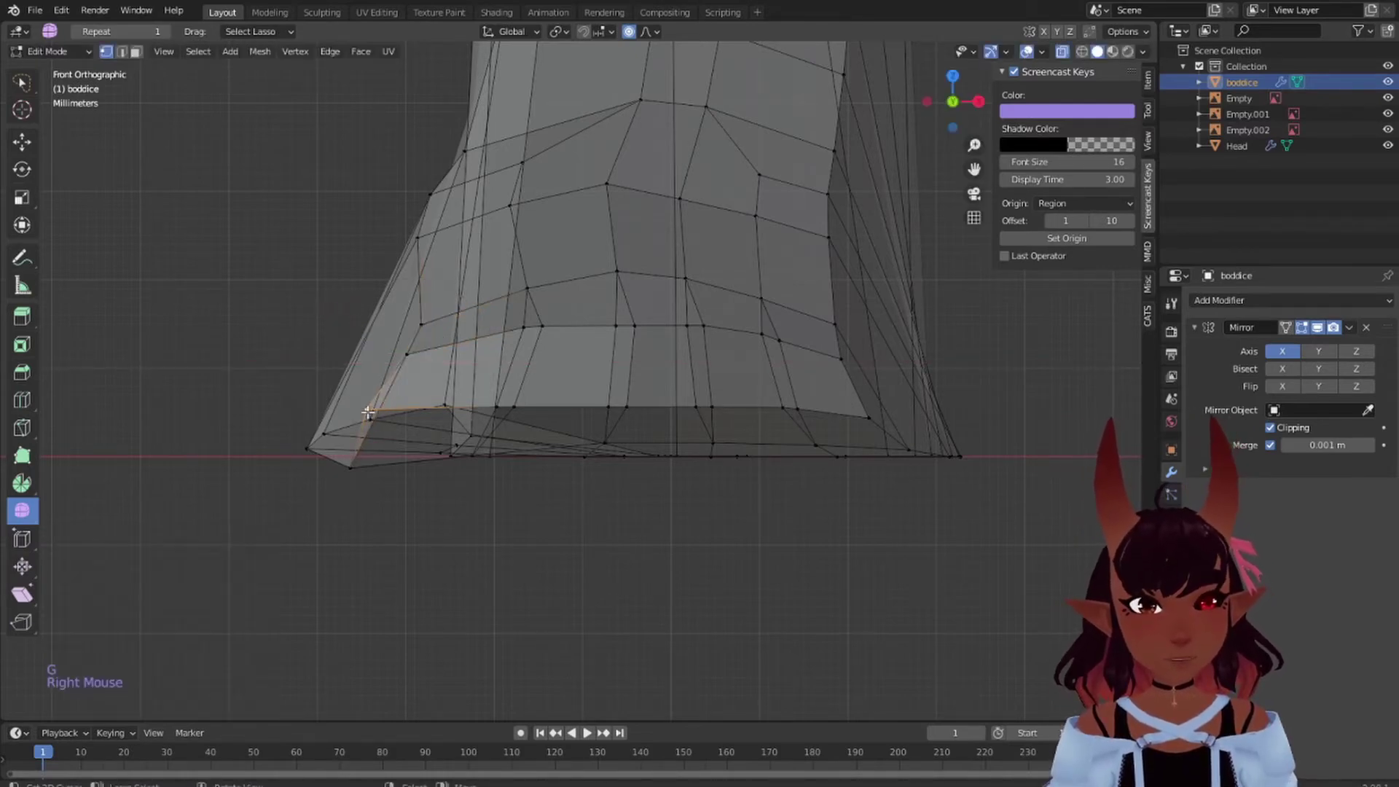
key("g")
key("x")
left_click(389, 413)
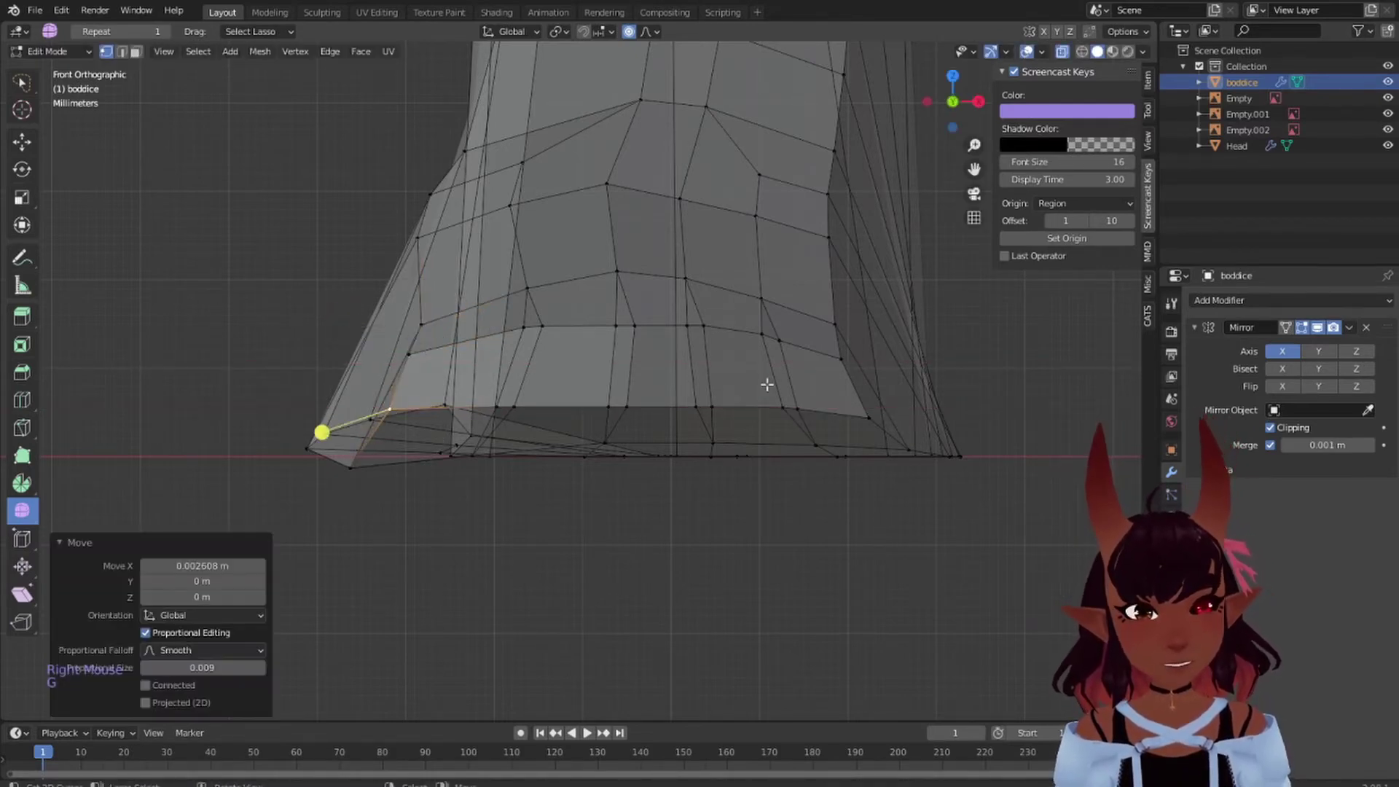
- Move the two vertices at the outer toe edge about 0.0015 m outward along X
right_click(837, 323)
right_click(841, 359, "shift")
key("g")
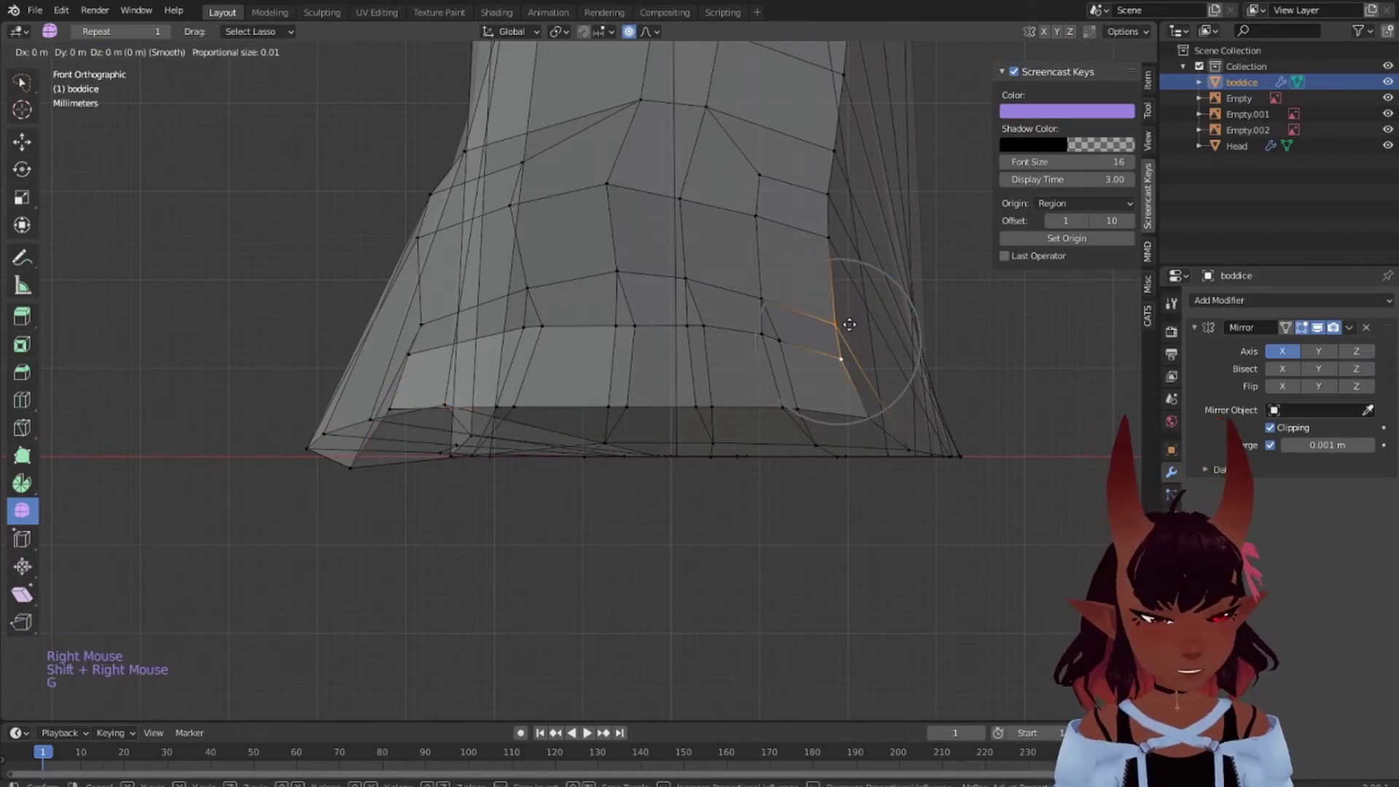
key("x")
left_click(862, 327)
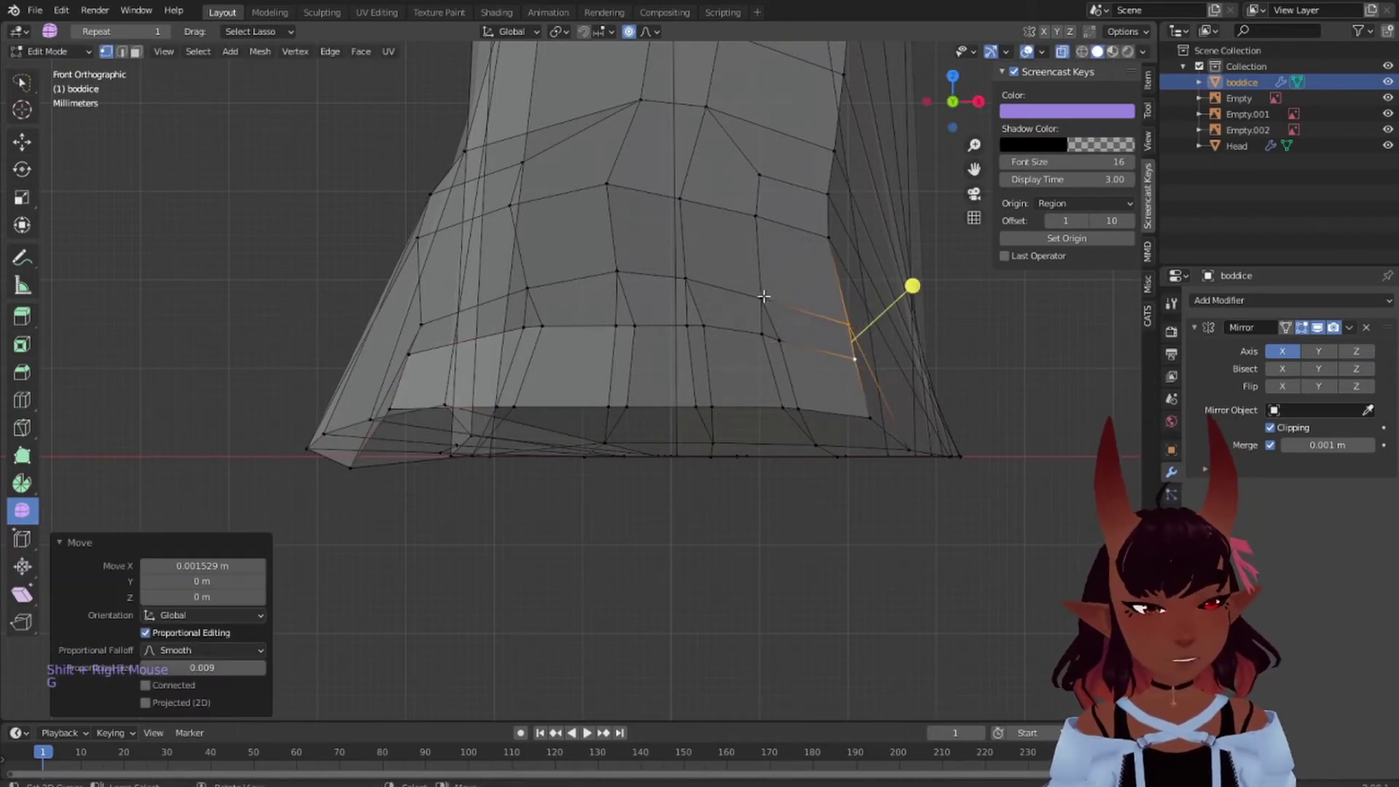
- Lower the two neighbouring vertices on the inner half of the middle instep row slightly along Z
right_click(762, 299)
right_click(606, 184)
right_click(512, 204, "shift")
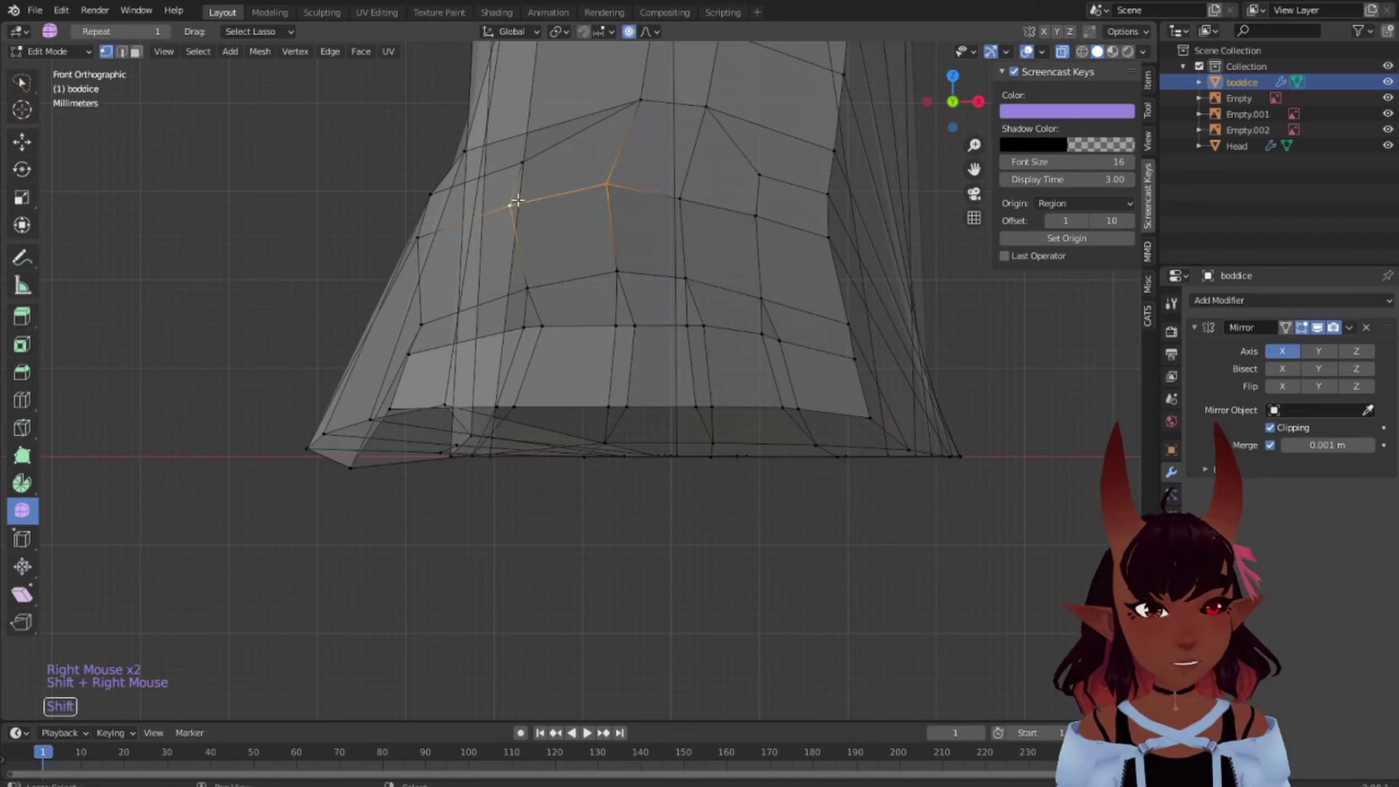
key("g")
left_click(572, 178)
- Lower the inner-edge vertex of the same instep row about 0.0013 m along Z
right_click(426, 238)
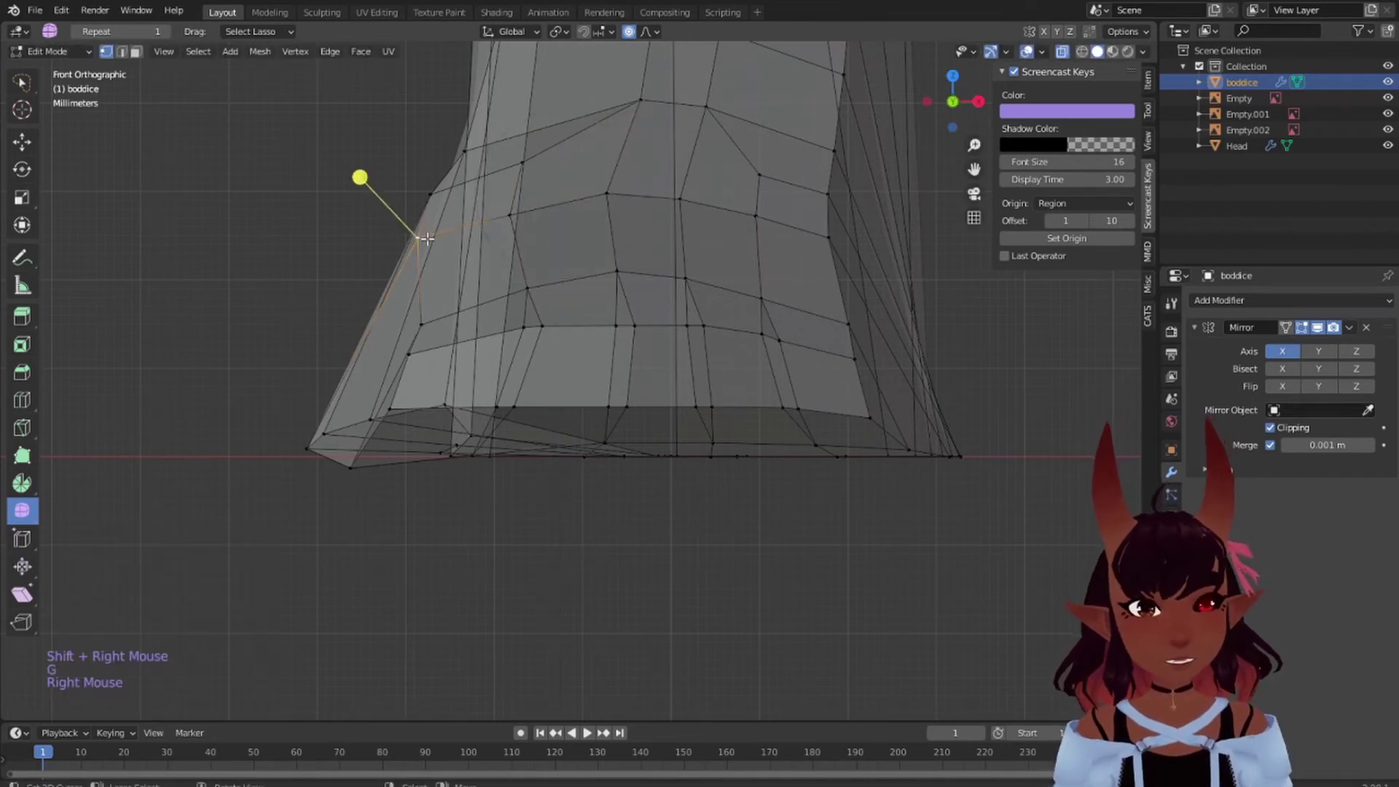
key("g")
left_click(425, 244)
scroll(575, 207, "down", 4)
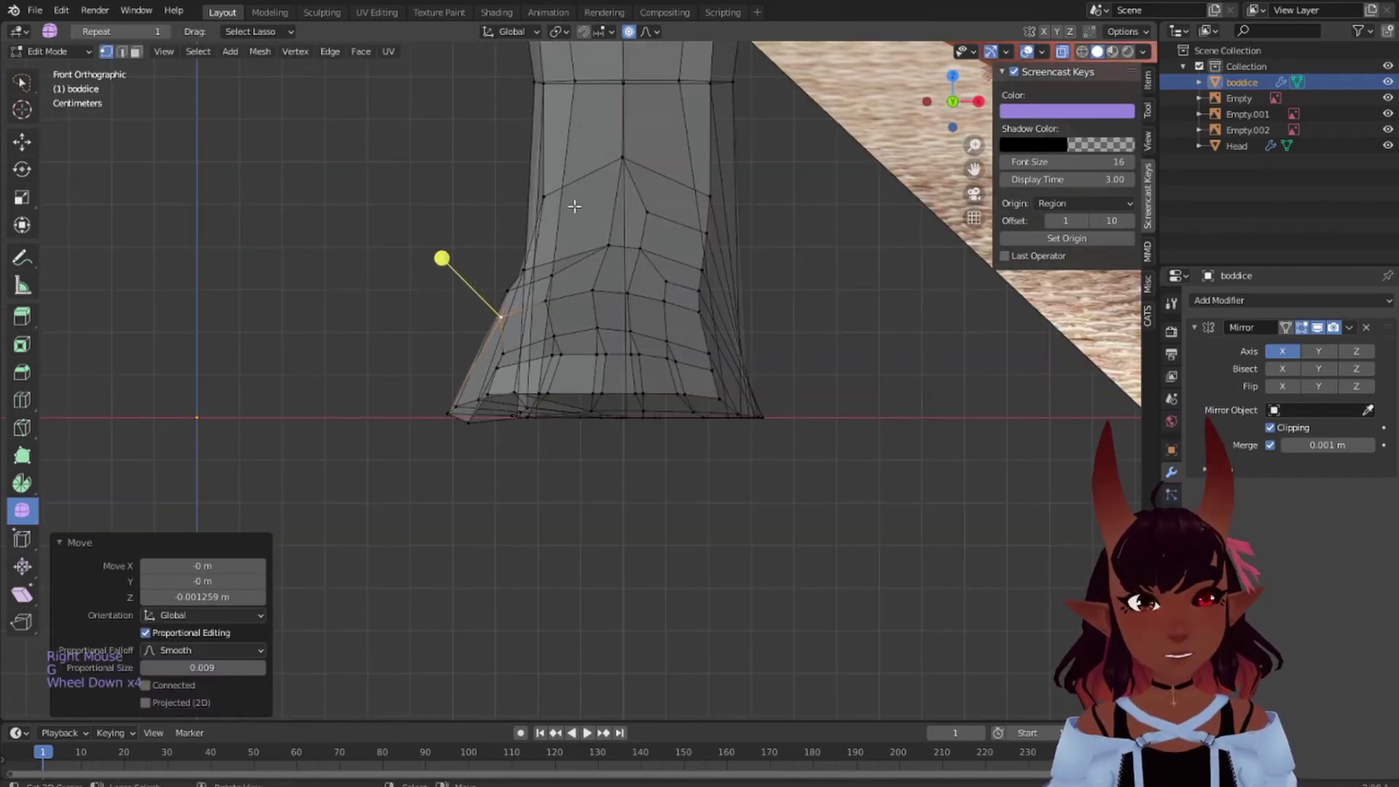
- Clear the selection and turn off X-ray so the front of the foot shows solid
key("a")
key("a")
key("a")
scroll(684, 195, "down", 5)
middle_click_drag(658, 192, 586, 355)
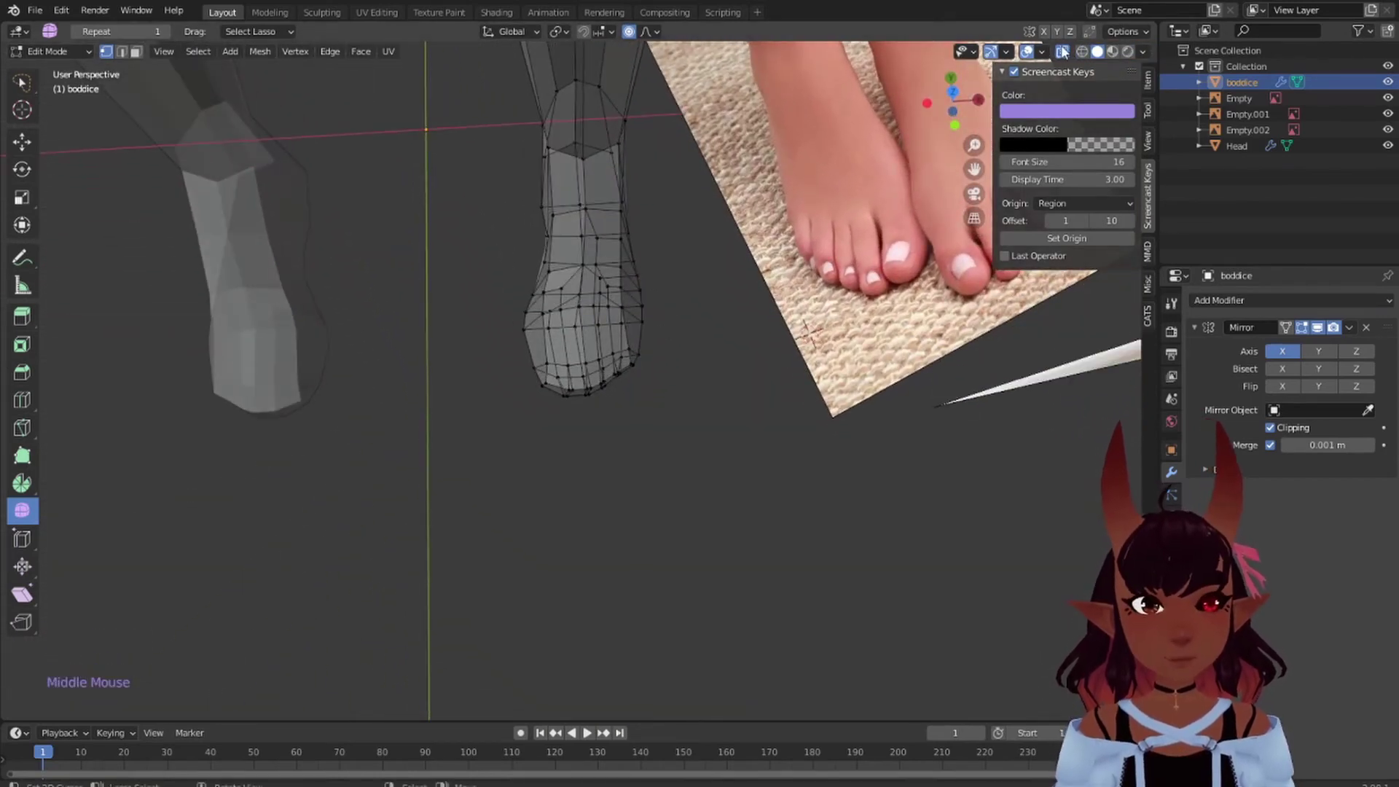
left_click(699, 309)
middle_click_drag(700, 309, 623, 302)
scroll(586, 405, "up", 5)
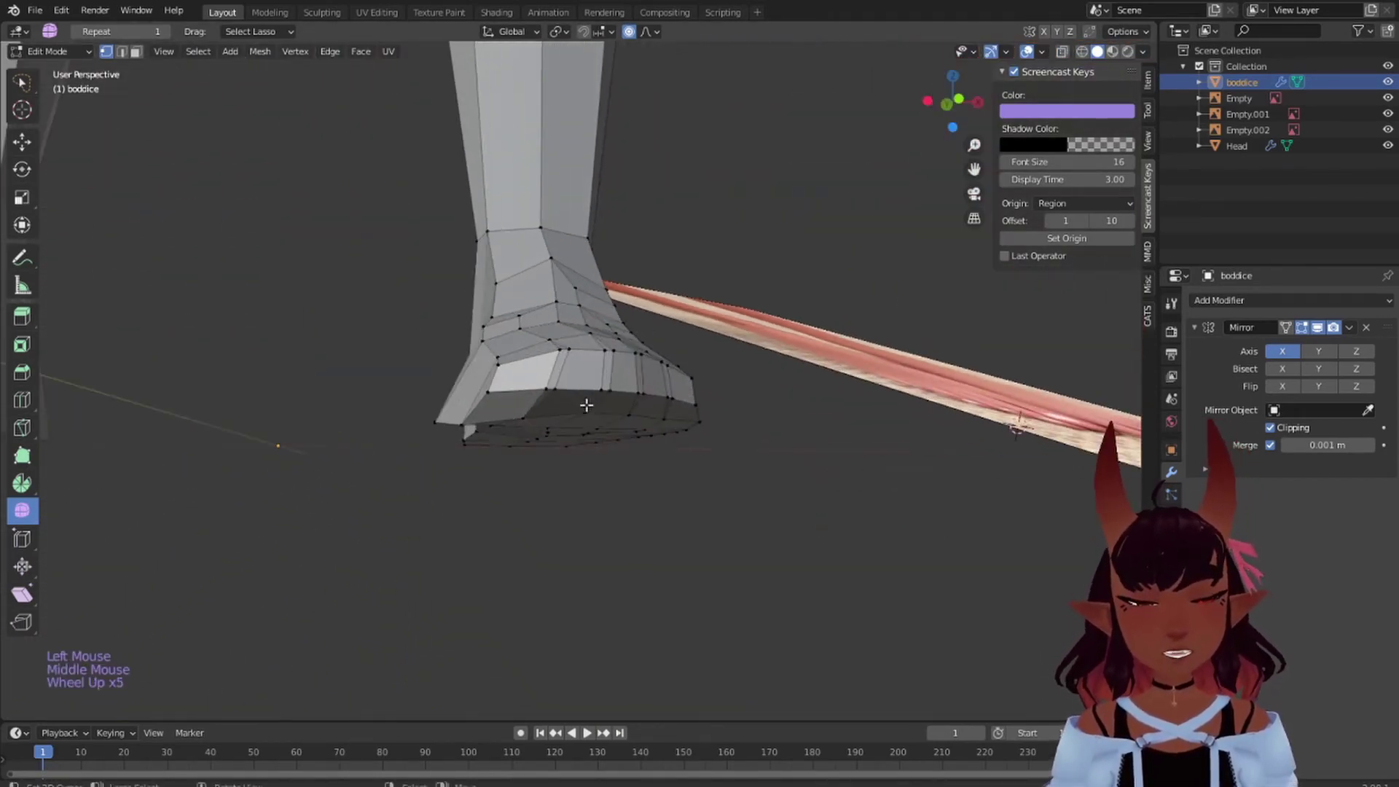
- Select the five front faces of the foot in face mode and extrude them about 0.015 m forward as toes
left_click(137, 64)
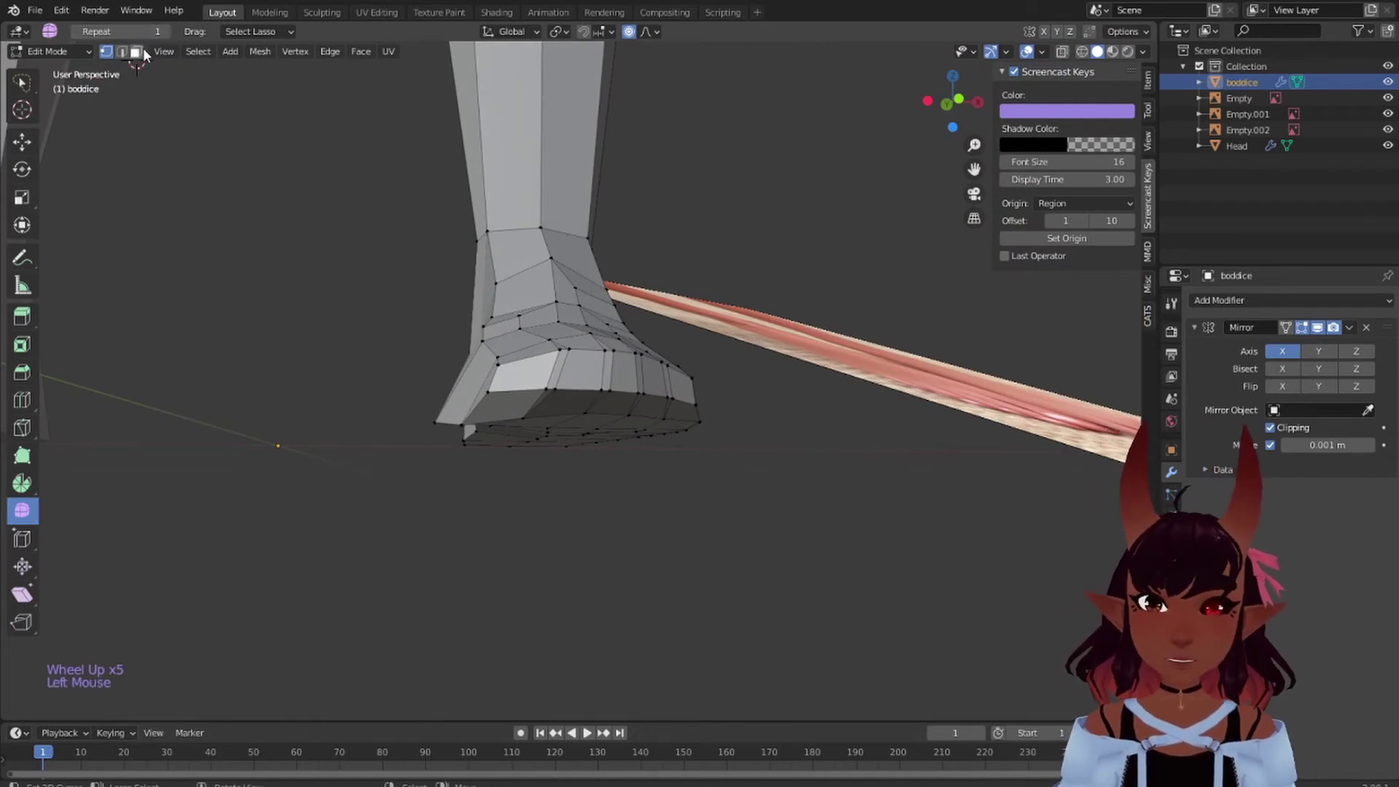
right_click(529, 369)
right_click(572, 373, "shift")
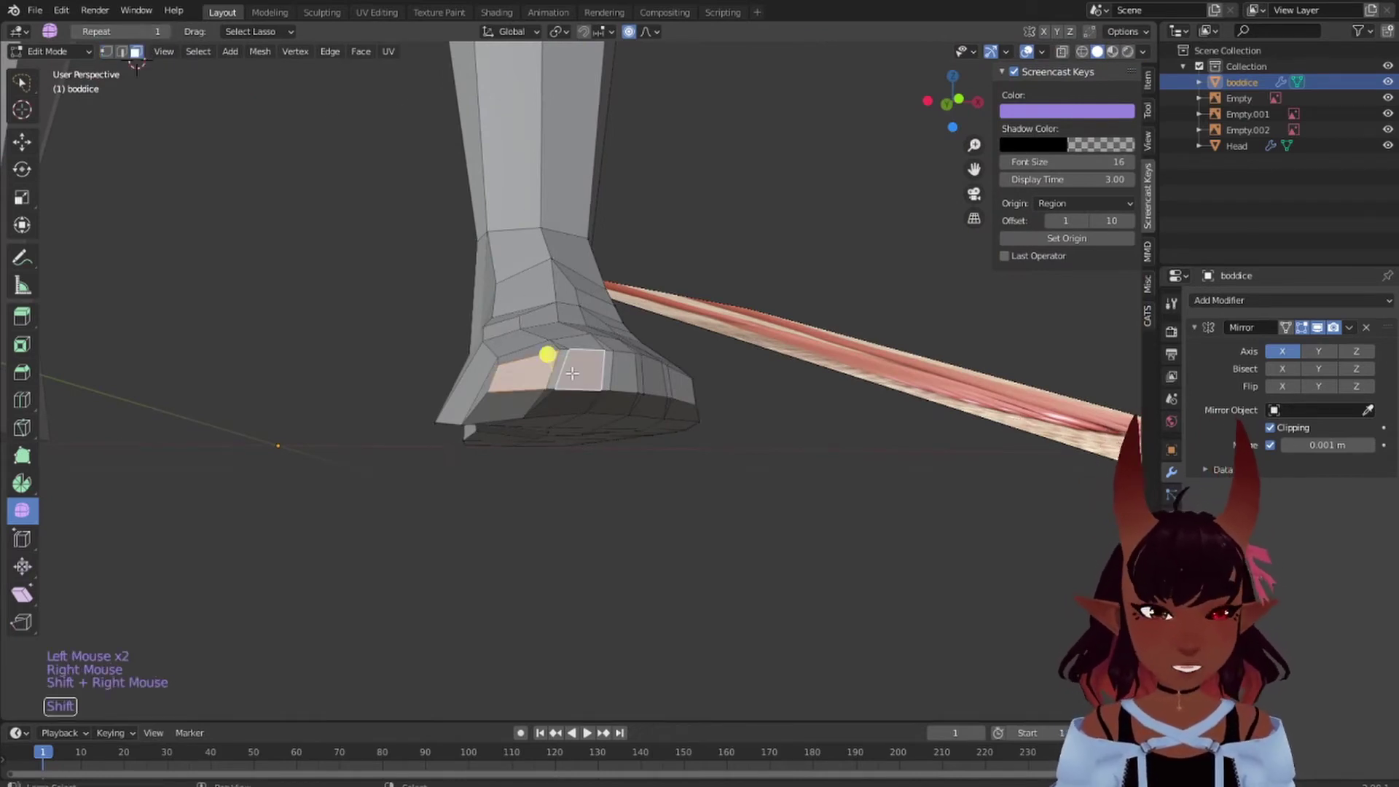
right_click(626, 373, "shift")
right_click(652, 375, "shift")
right_click(683, 383, "shift")
middle_click_drag(683, 383, 752, 418)
key("e")
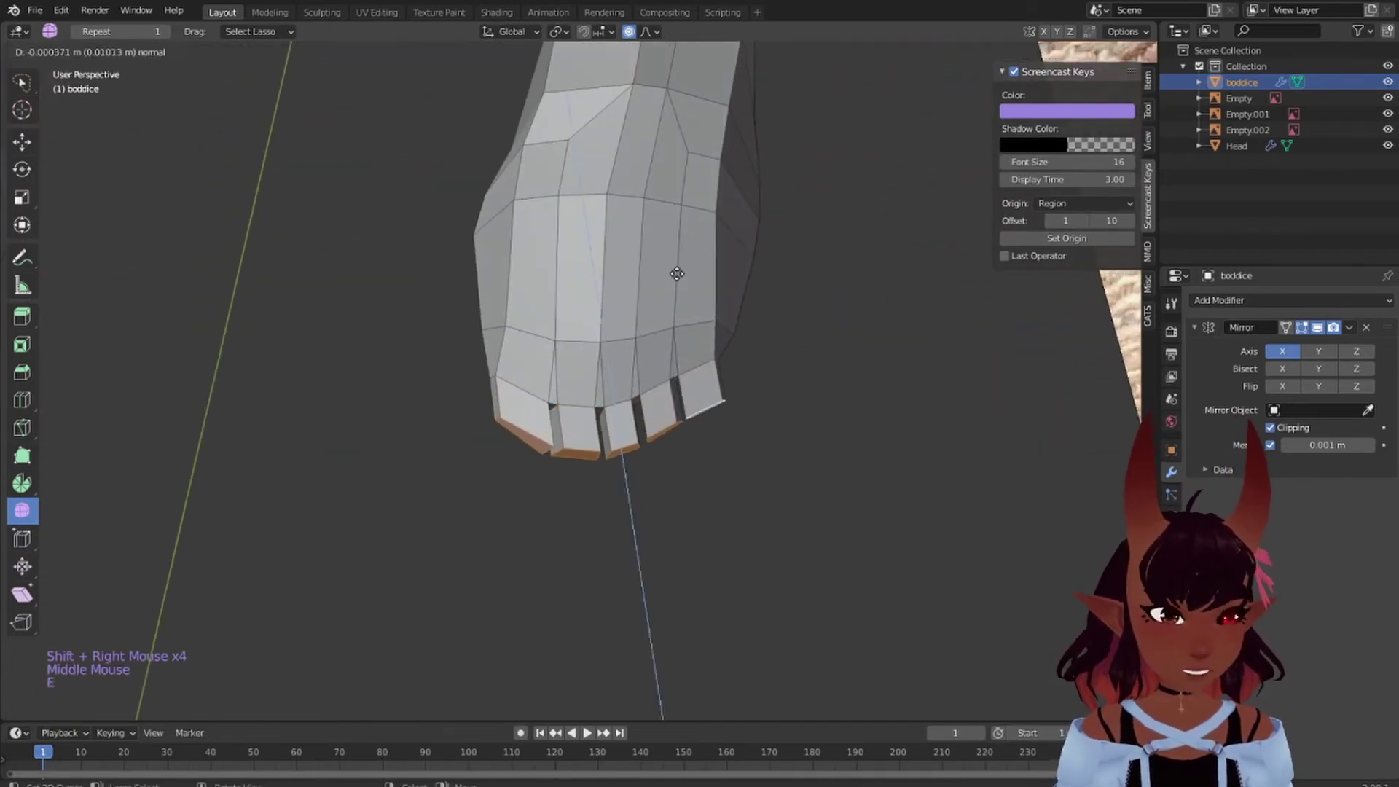
left_click(681, 306)
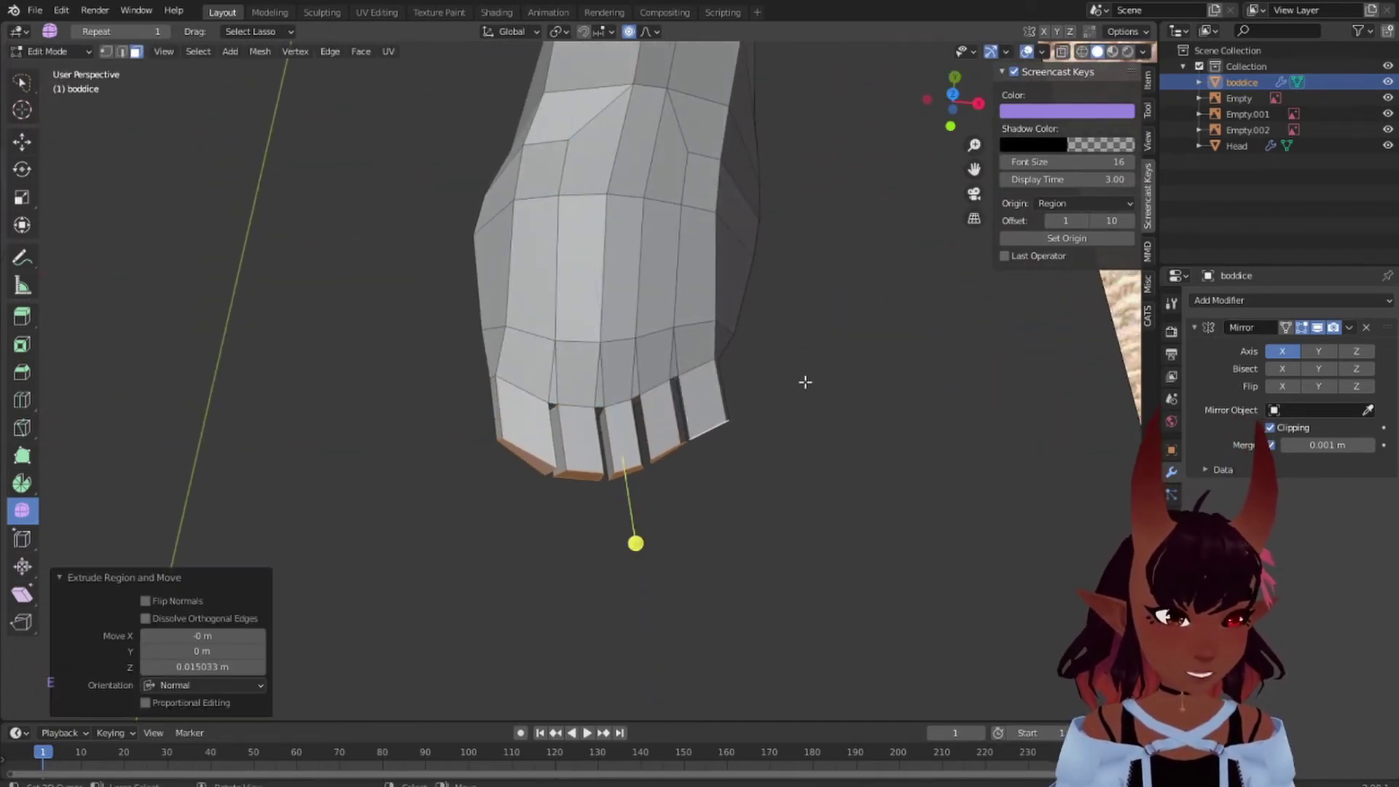
- Shift the extruded toe ends about 0.0049 m along negative X
key("g")
key("x")
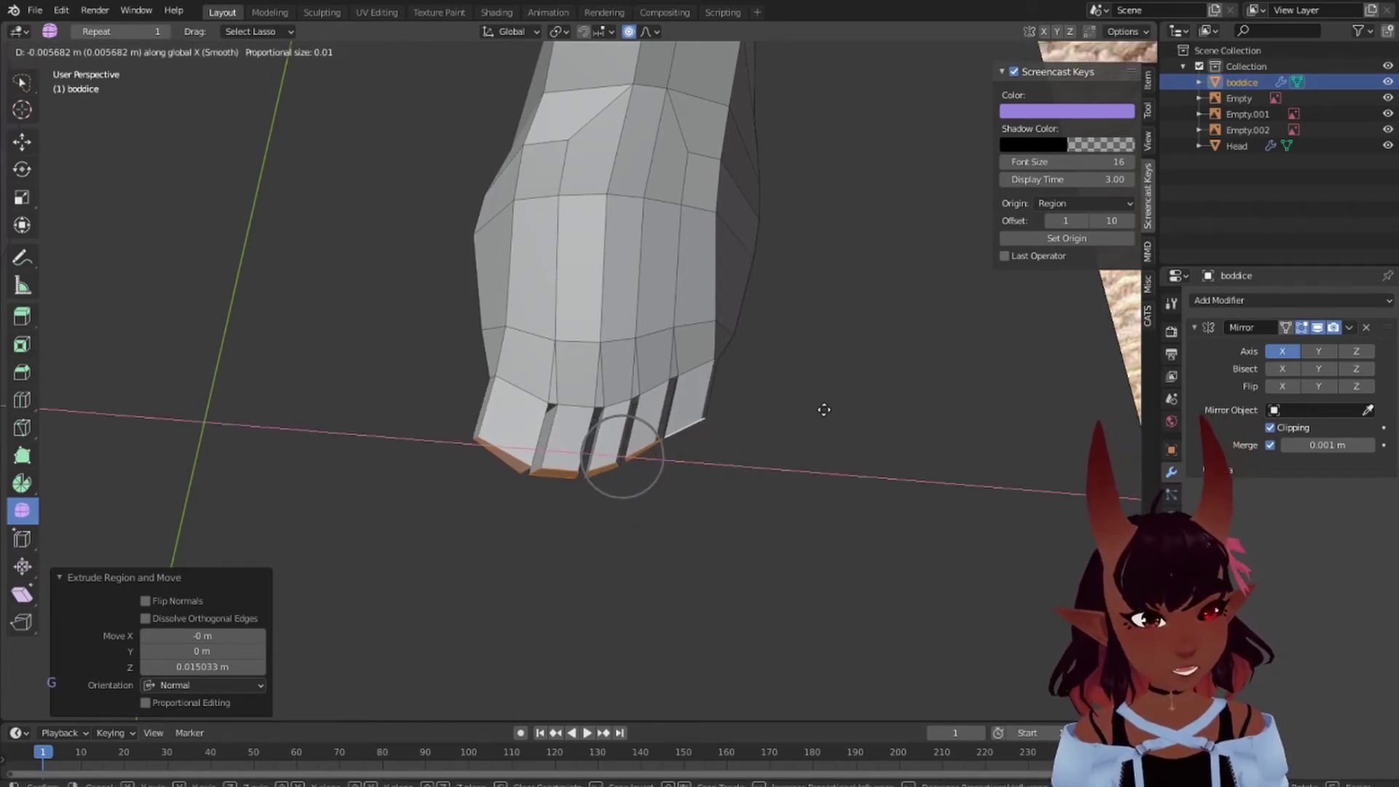
left_click(826, 406)
scroll(826, 406, "down", 6)
middle_click_drag(787, 332, 779, 358)
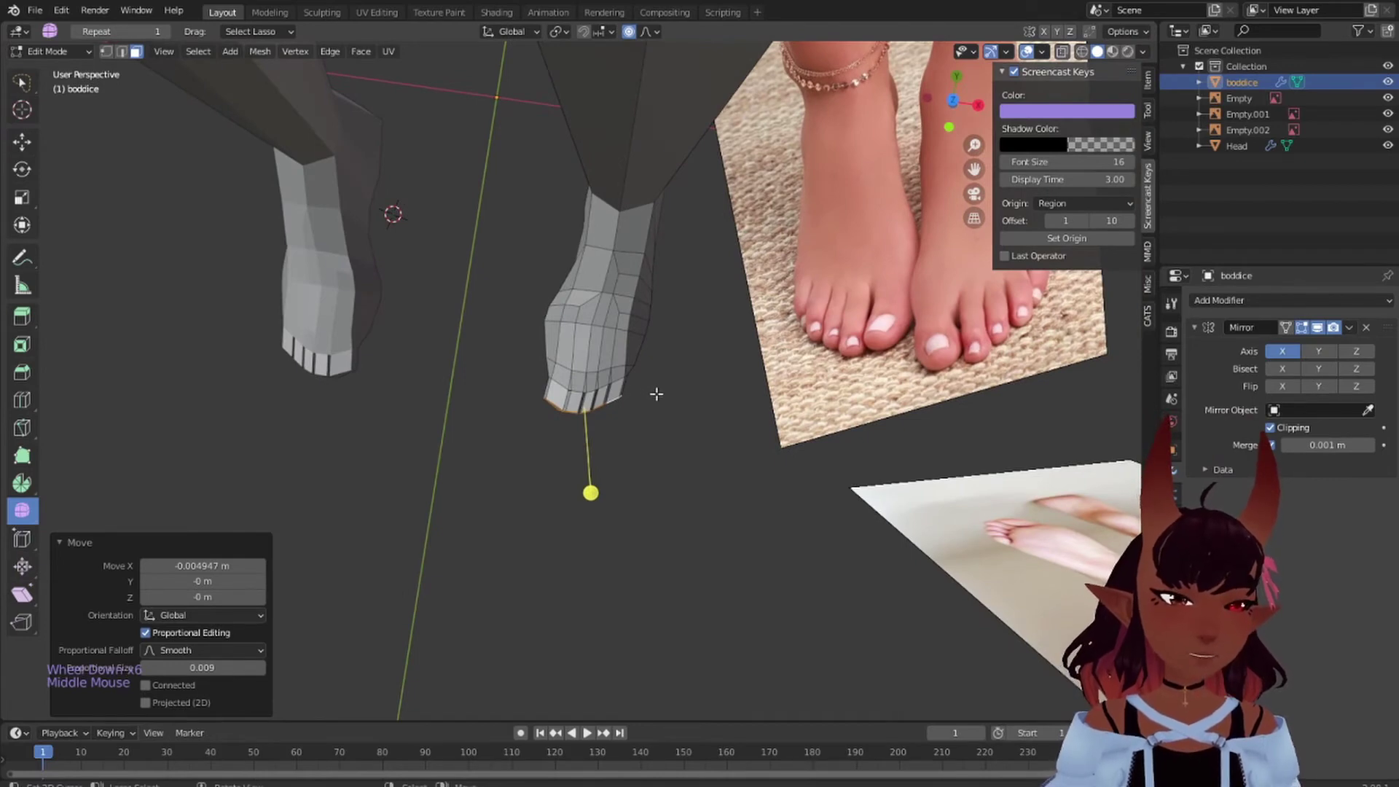
- Push the toe ends about 0.0042 m forward along negative Y and clear the selection
scroll(660, 386, "up", 2)
mouse_move(737, 318)
middle_mouse_down("shift")
mouse_move(622, 350)
mouse_move(622, 365)
mouse_move(727, 314)
middle_mouse_up("shift")
middle_click_drag(546, 303, 600, 295, "shift")
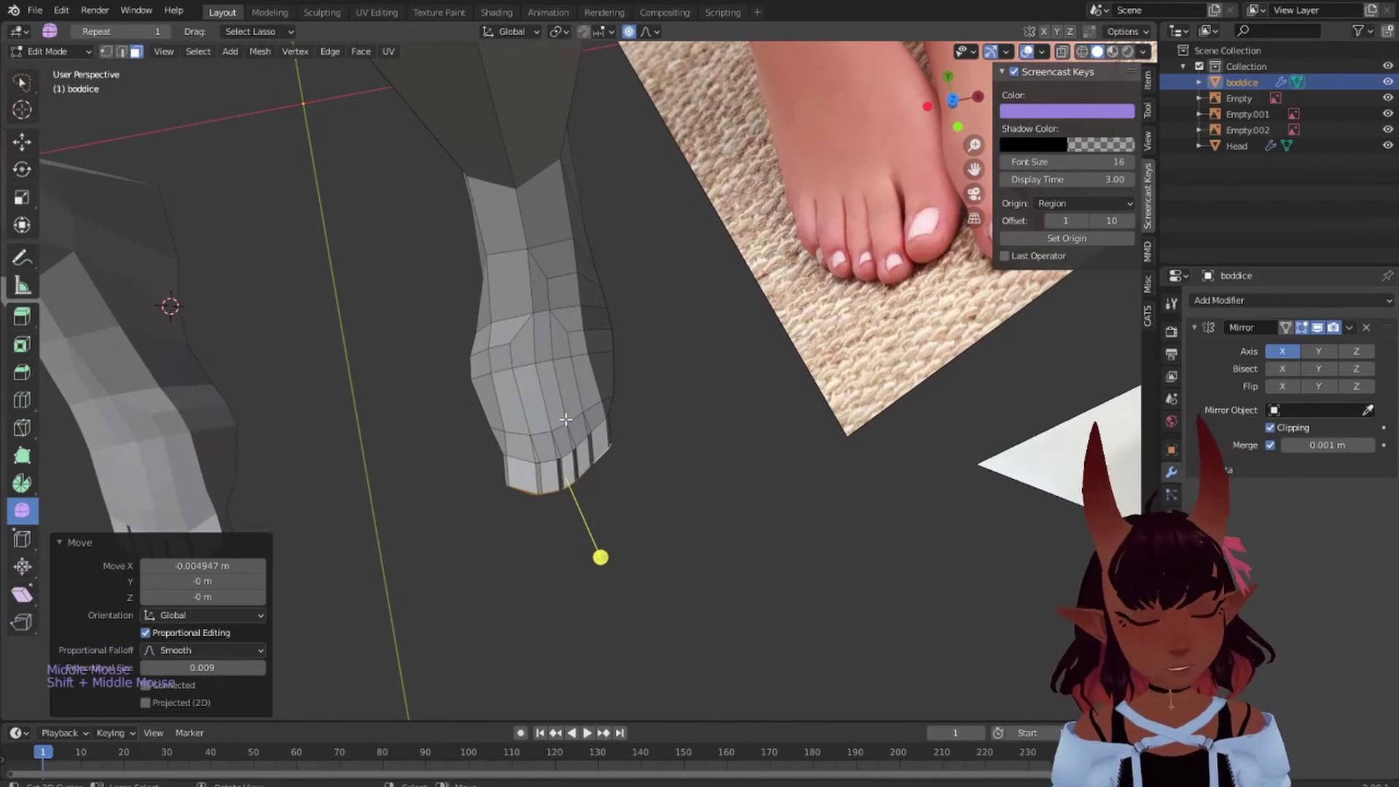
key("g")
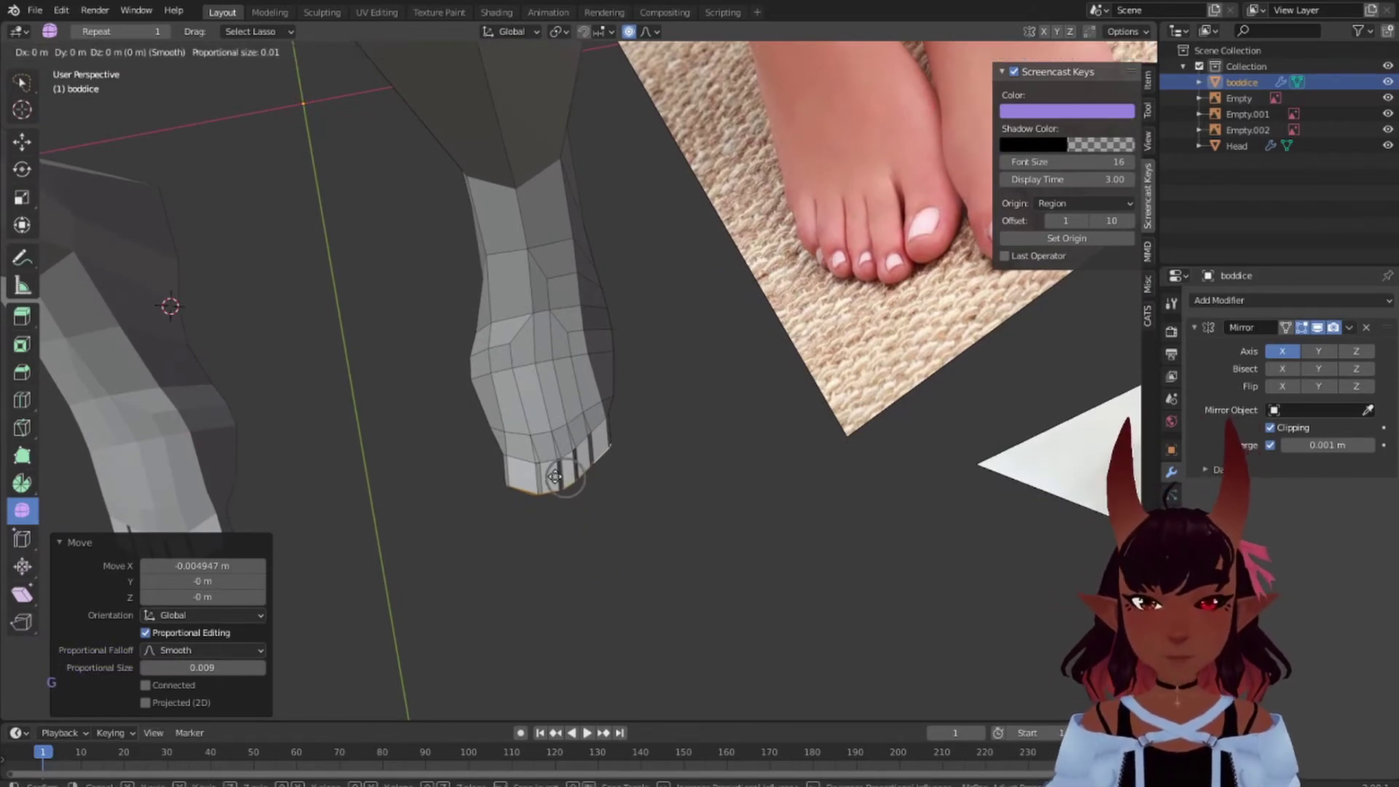
key("y")
left_click(558, 487)
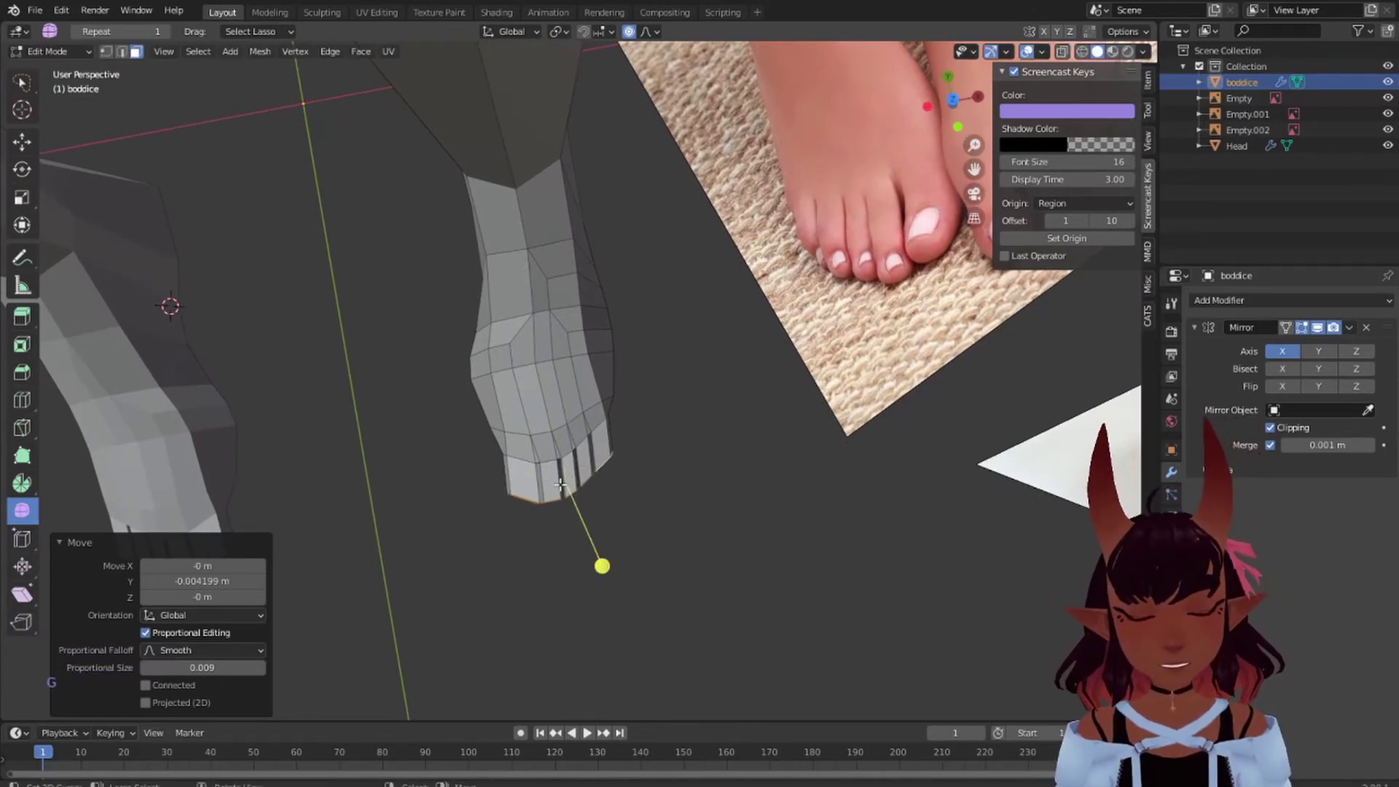
middle_click_drag(558, 486, 686, 368)
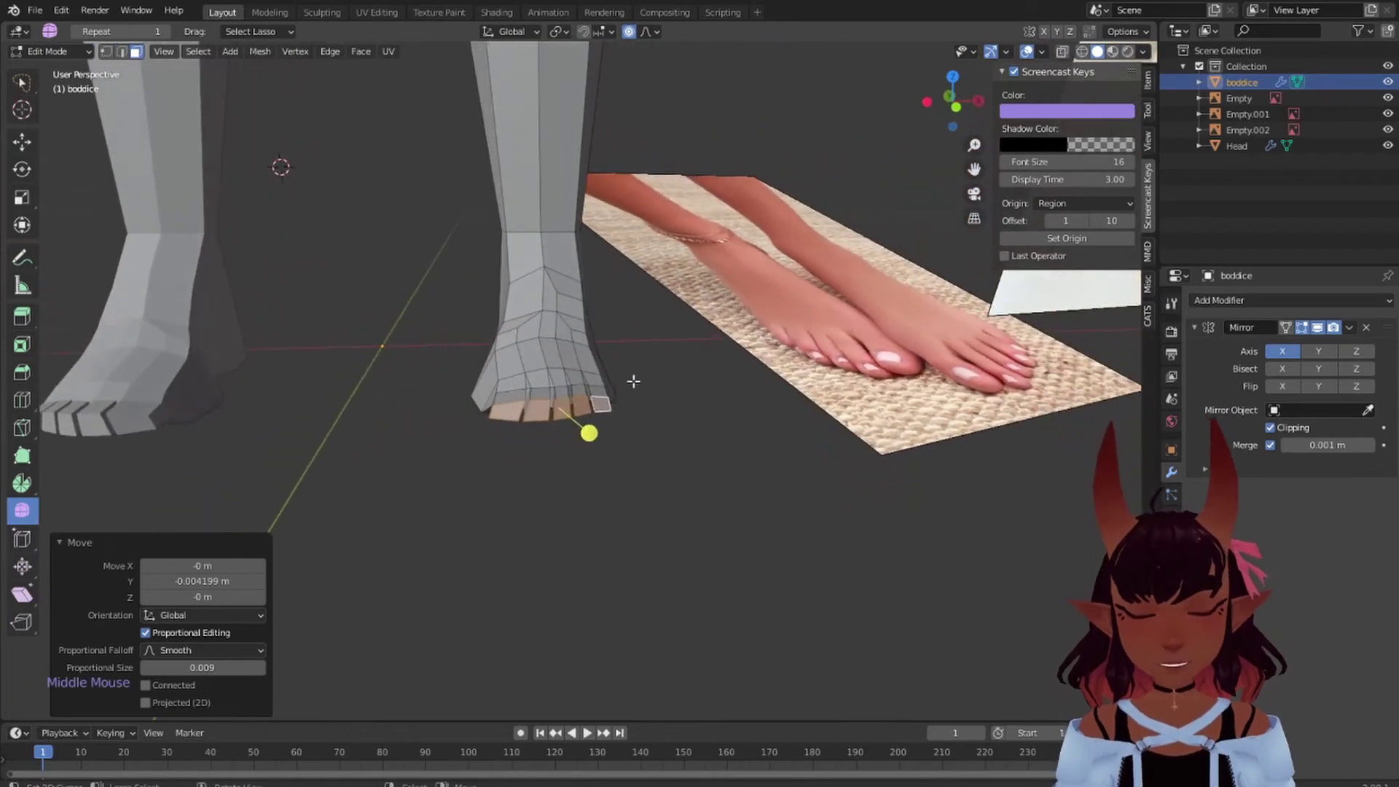
scroll(633, 381, "up", 3)
key("a")
key("a")
key("a")
scroll(553, 172, "down", 5)
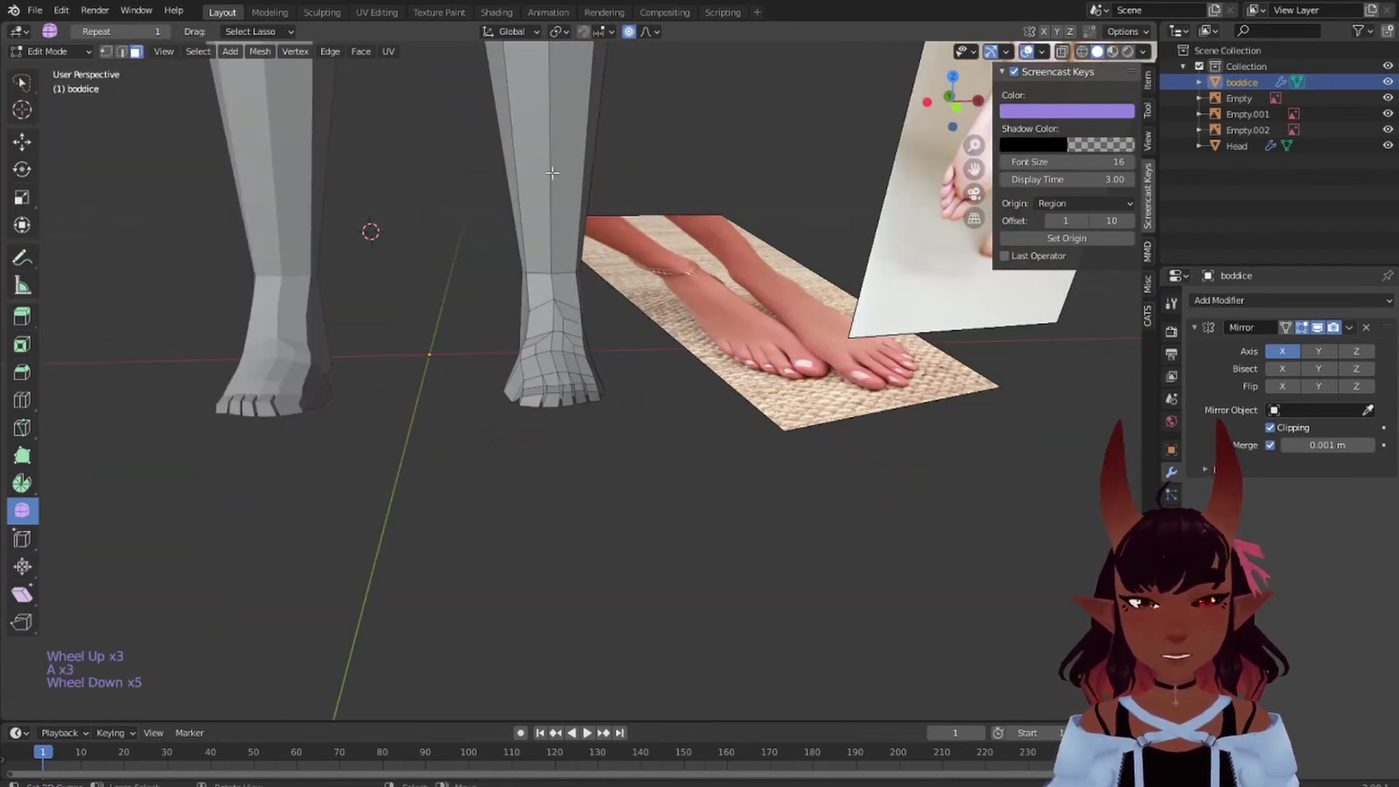
- Move the vertex at the big toe's inner base about 0.0051 m along negative X with proportional size 0.032
left_click(106, 51)
middle_click_drag(598, 208, 741, 397)
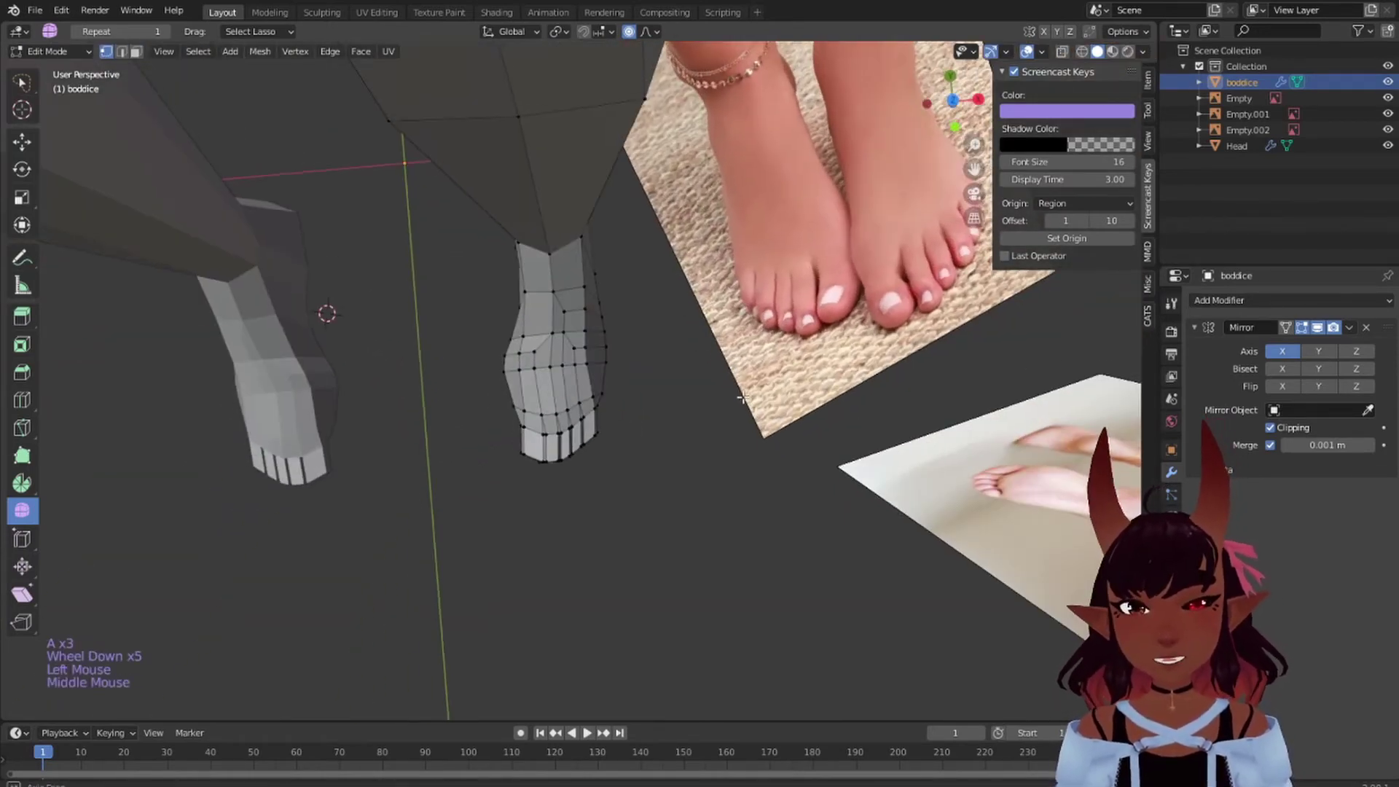
middle_click_drag(768, 203, 770, 217)
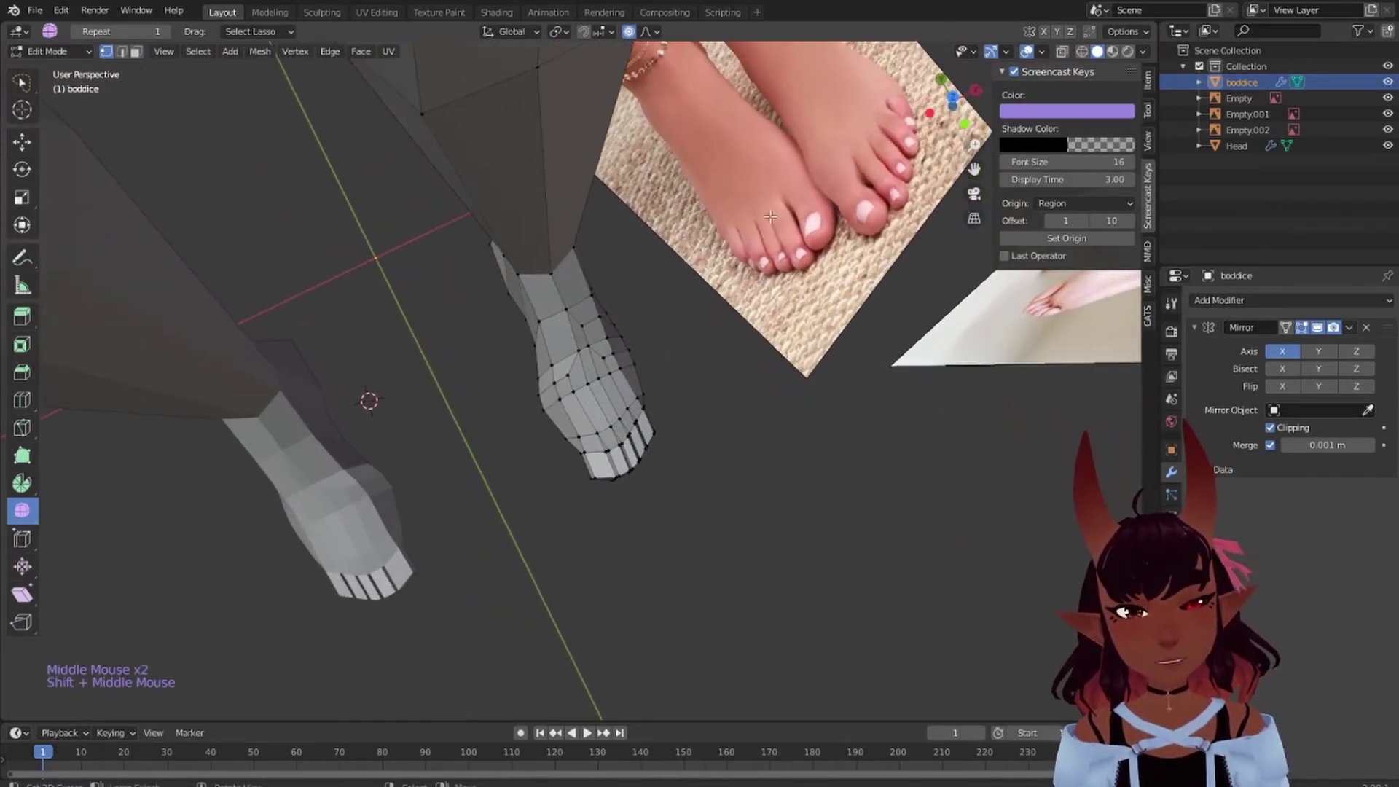
left_click(136, 52)
scroll(711, 453, "up", 2)
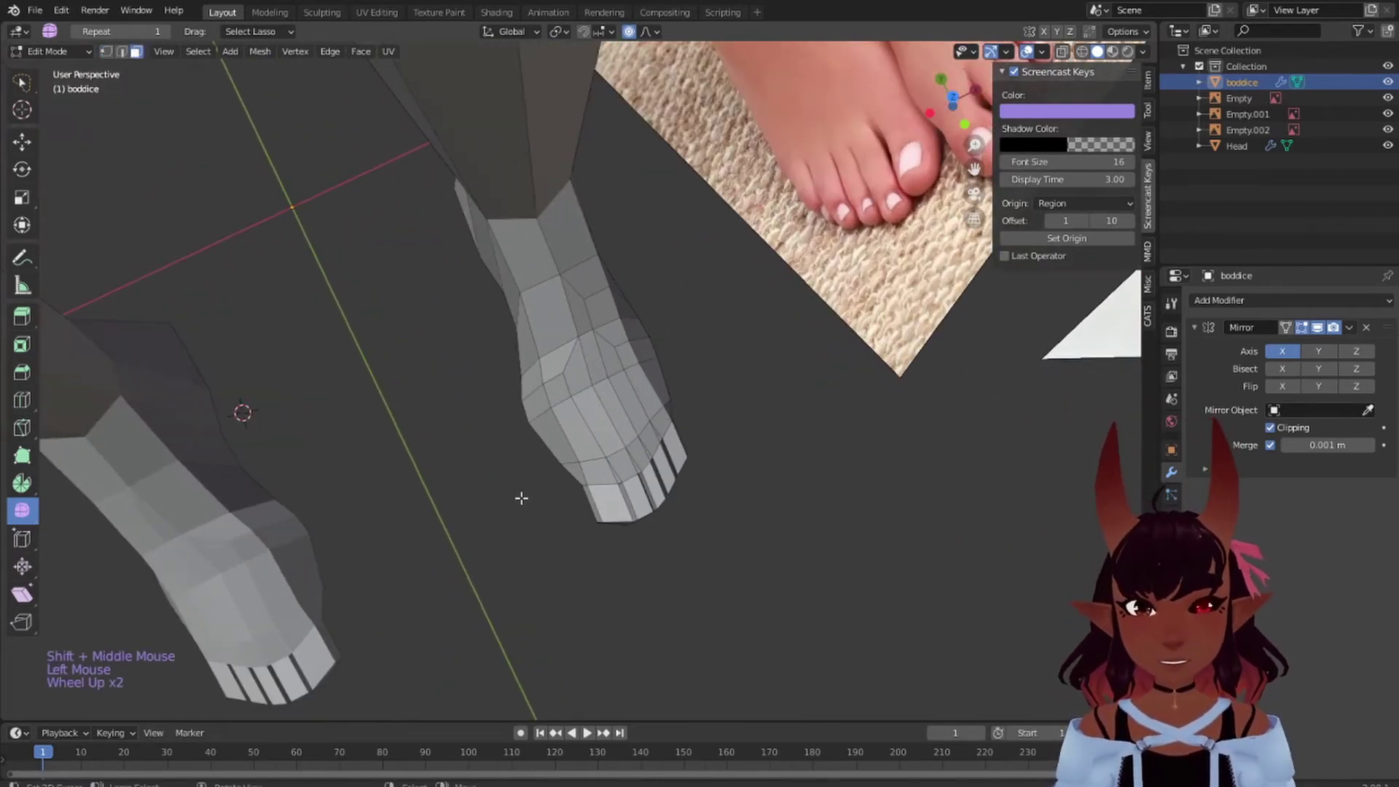
left_click(107, 52)
right_click(571, 495)
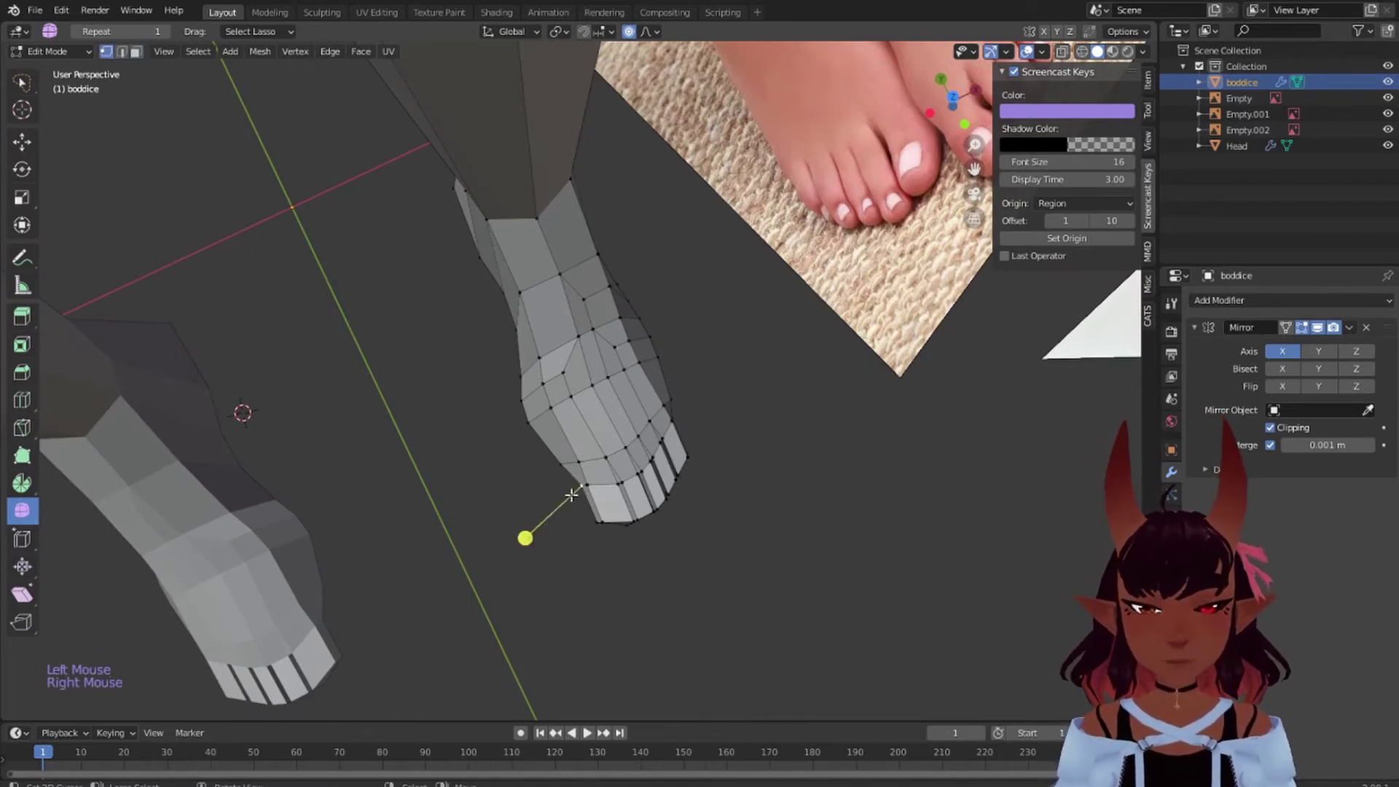
key("g")
key("x")
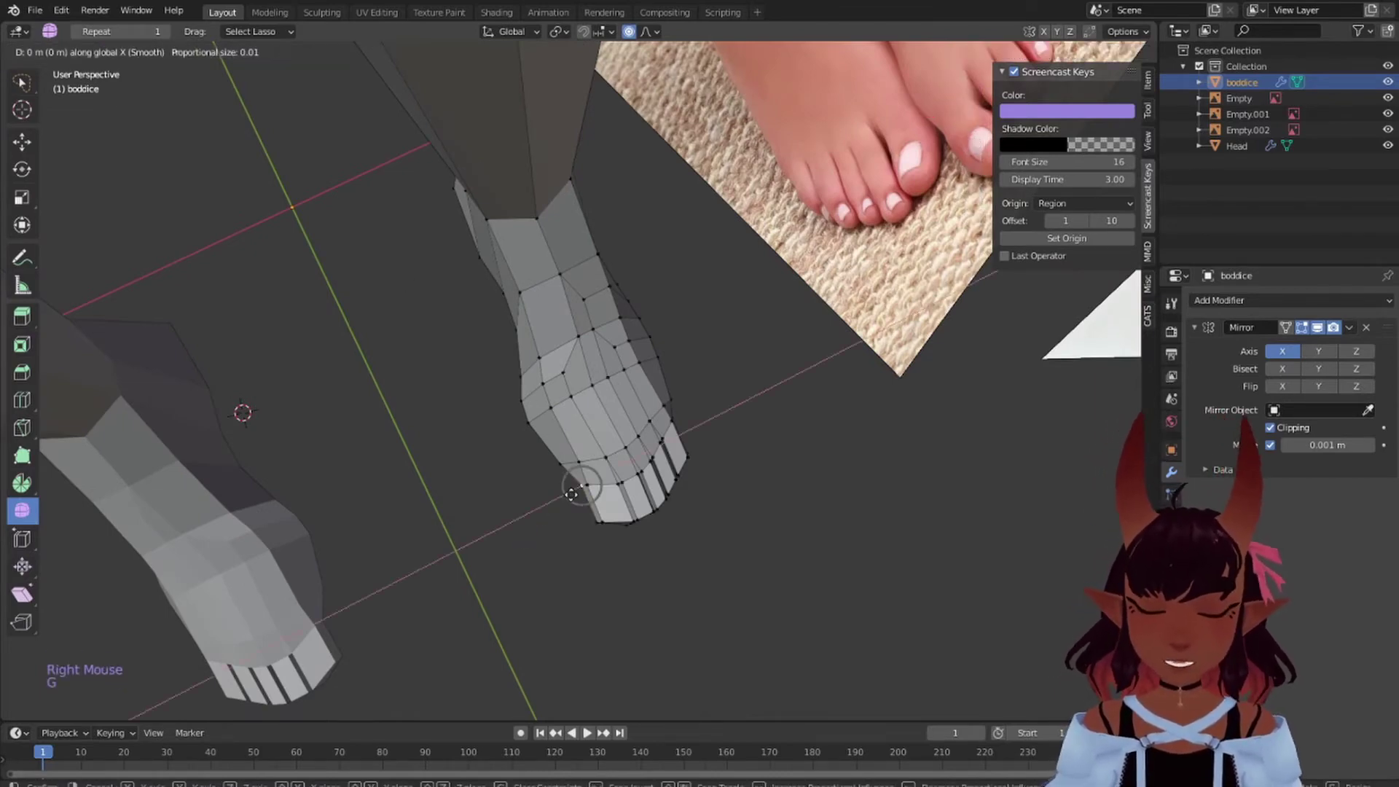
scroll(571, 494, "down", 12)
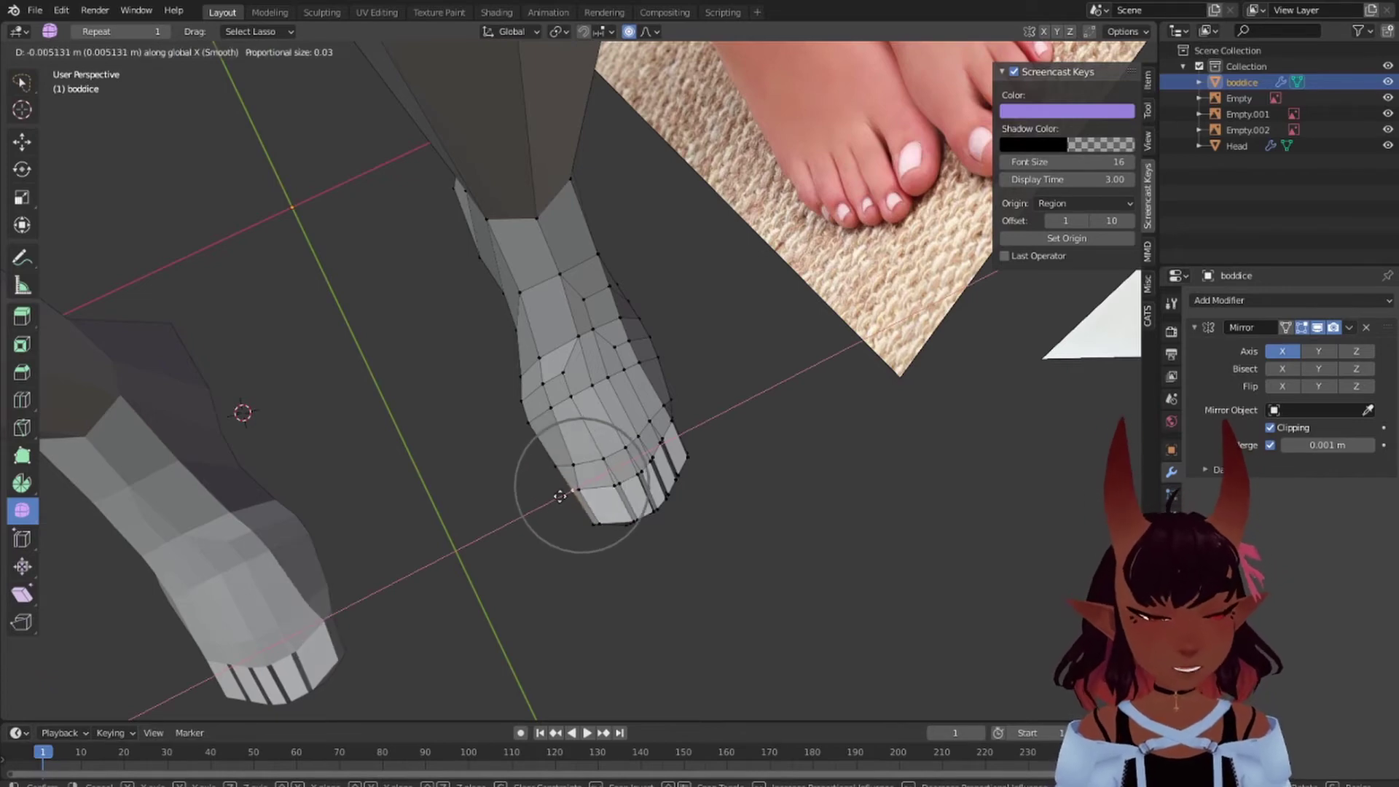
left_click(559, 496)
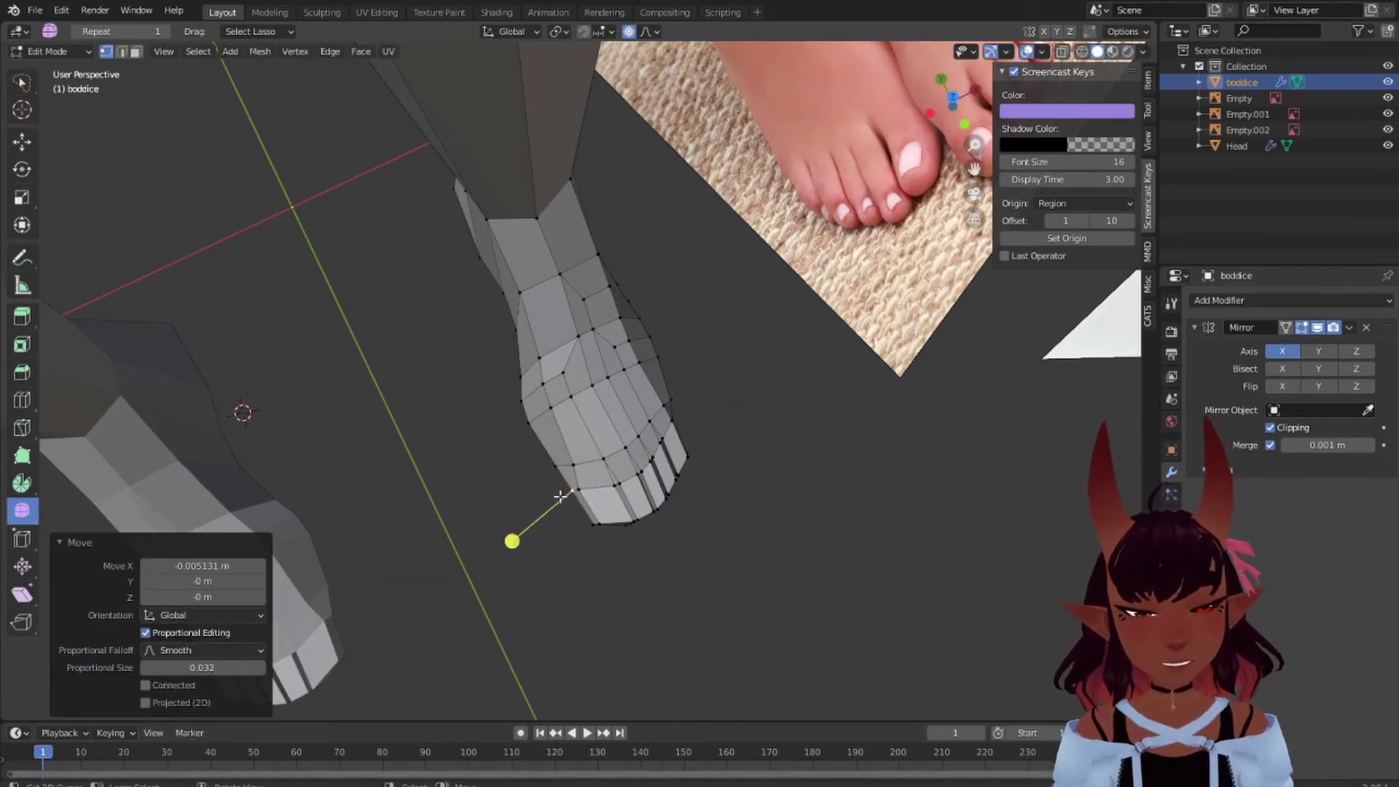
- Move the vertex at the little toe's outer base about 0.0038 m along positive X with proportional size about 0.02, and deselect everything
right_click(700, 409)
middle_click_drag(694, 407, 624, 333)
right_click(619, 440)
middle_click_drag(619, 440, 741, 486)
key("g")
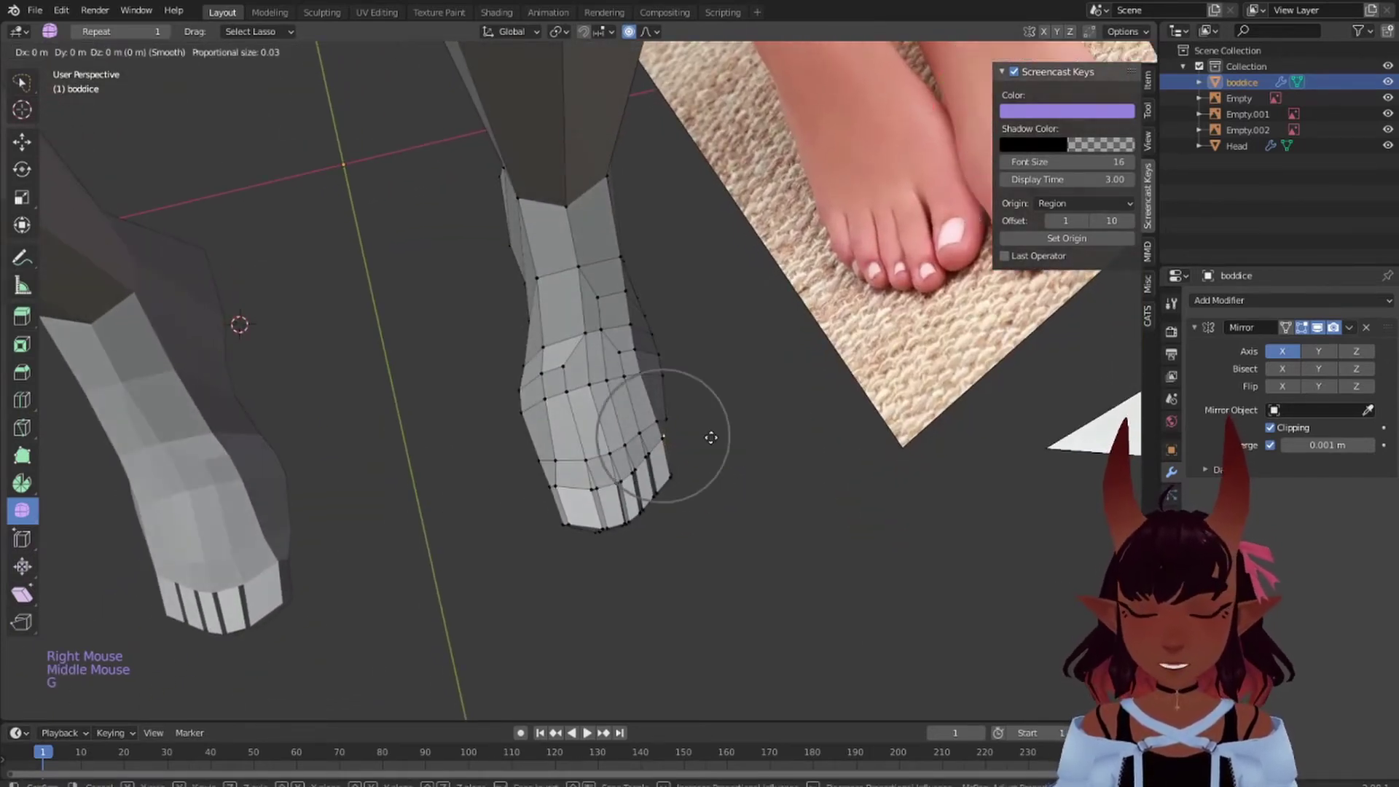
scroll(711, 437, "up", 4)
key("x")
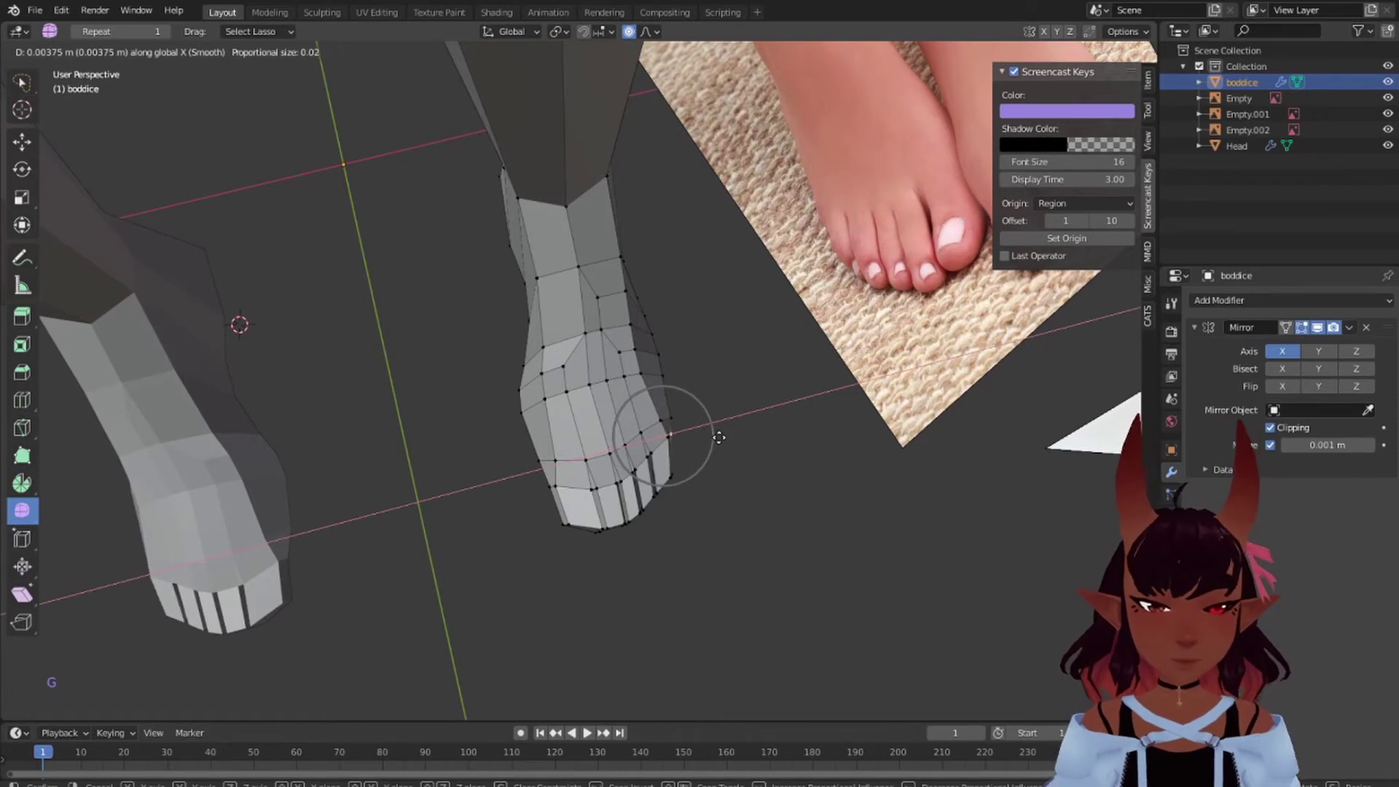
left_click(718, 437)
scroll(743, 430, "down", 5)
middle_click_drag(743, 430, 799, 356)
key("a")
key("a")
key("a")
- Select the bottom vertices of all toe tips and lower them about 0.0067 m along Z in the right view with proportional size 0.003
scroll(733, 490, "up", 8)
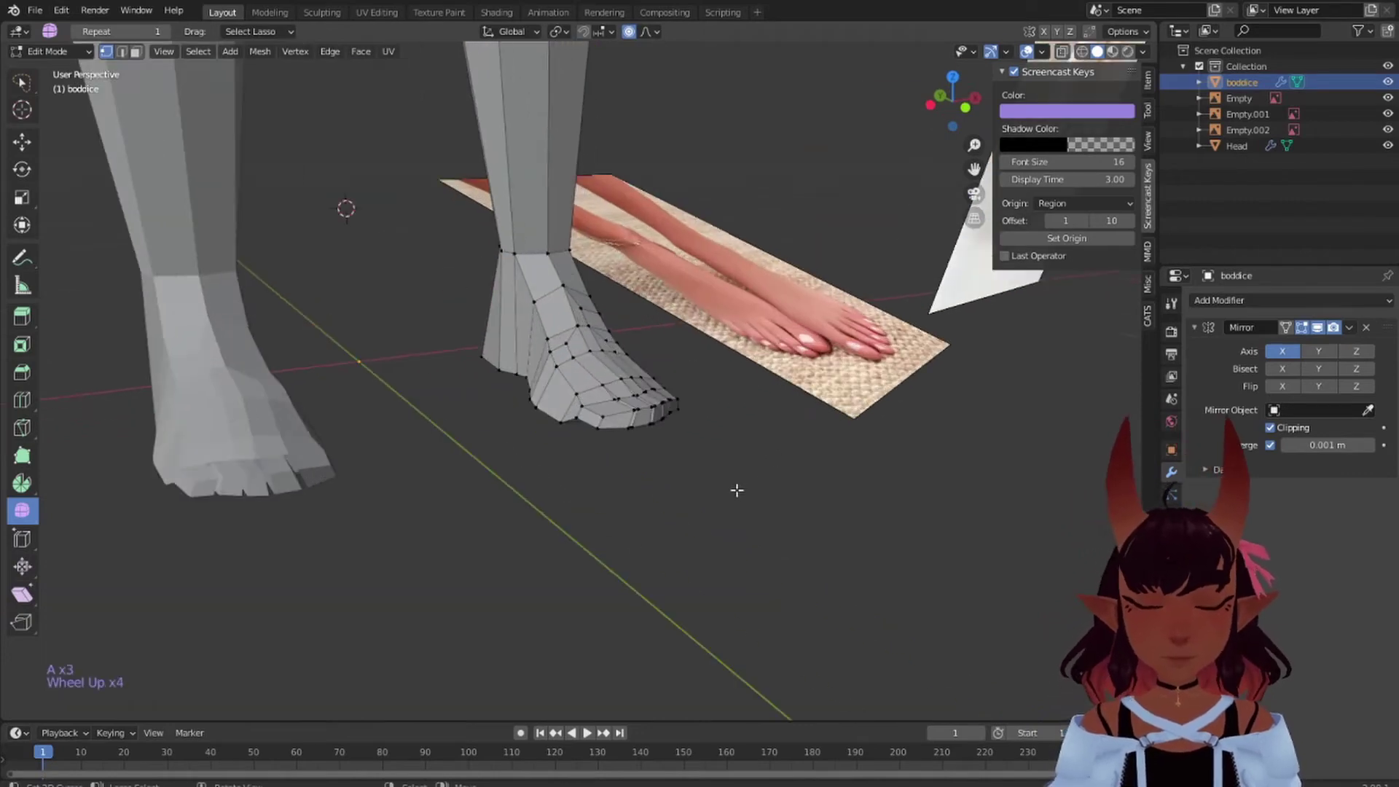
middle_click_drag(730, 492, 652, 469, "shift")
right_click(518, 469)
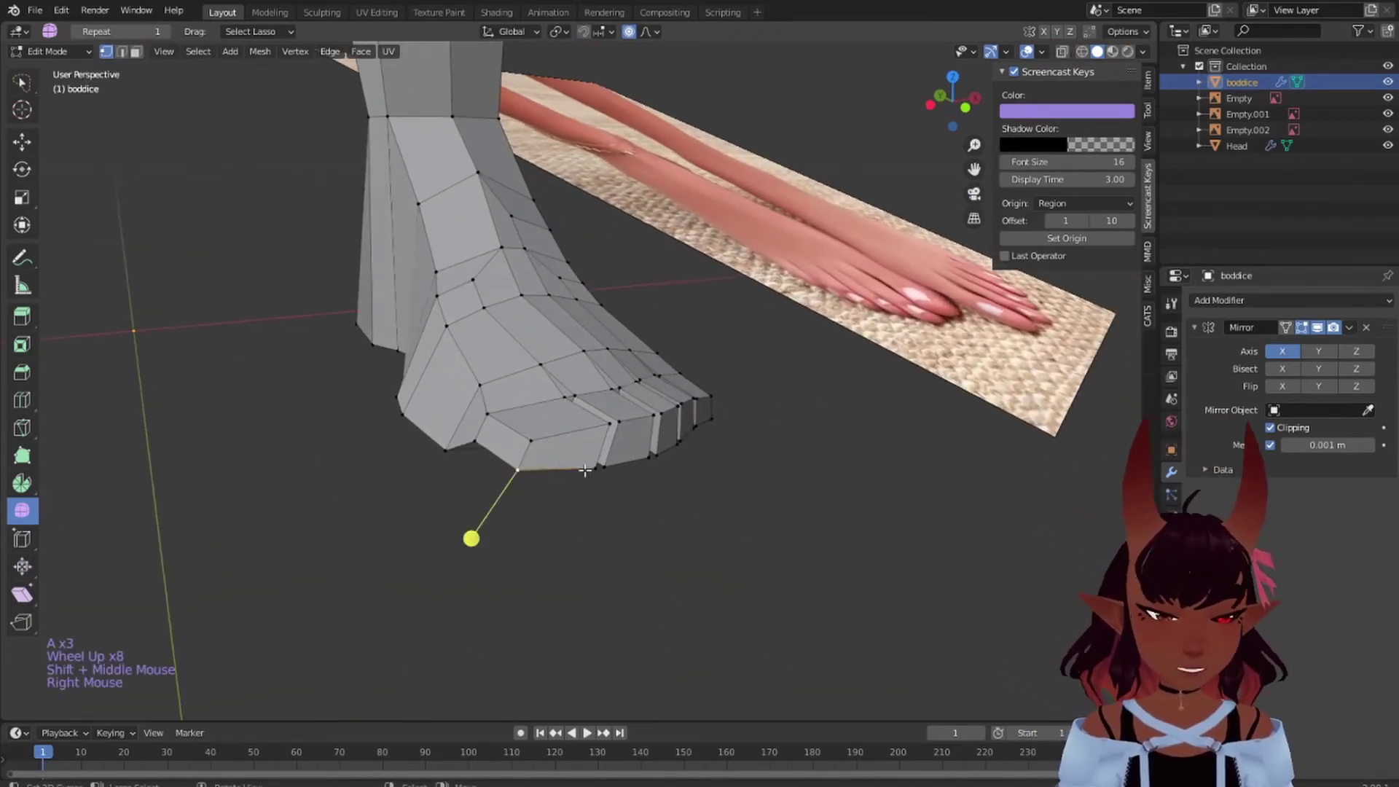
right_click(597, 467, "shift")
right_click(598, 467, "shift")
right_click(641, 459, "shift")
right_click(648, 457, "shift")
right_click(655, 455, "shift")
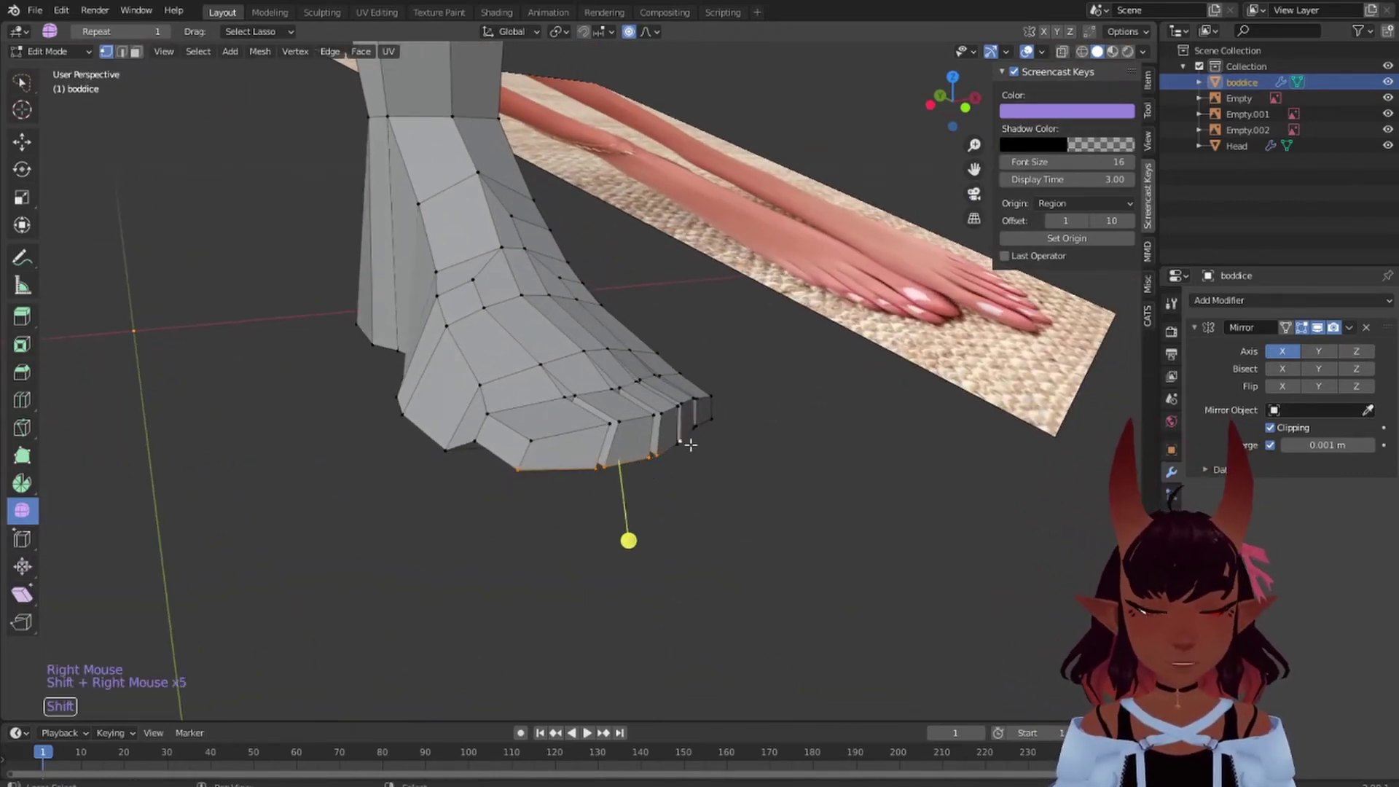
right_click(681, 444, "shift")
right_click(685, 442, "shift")
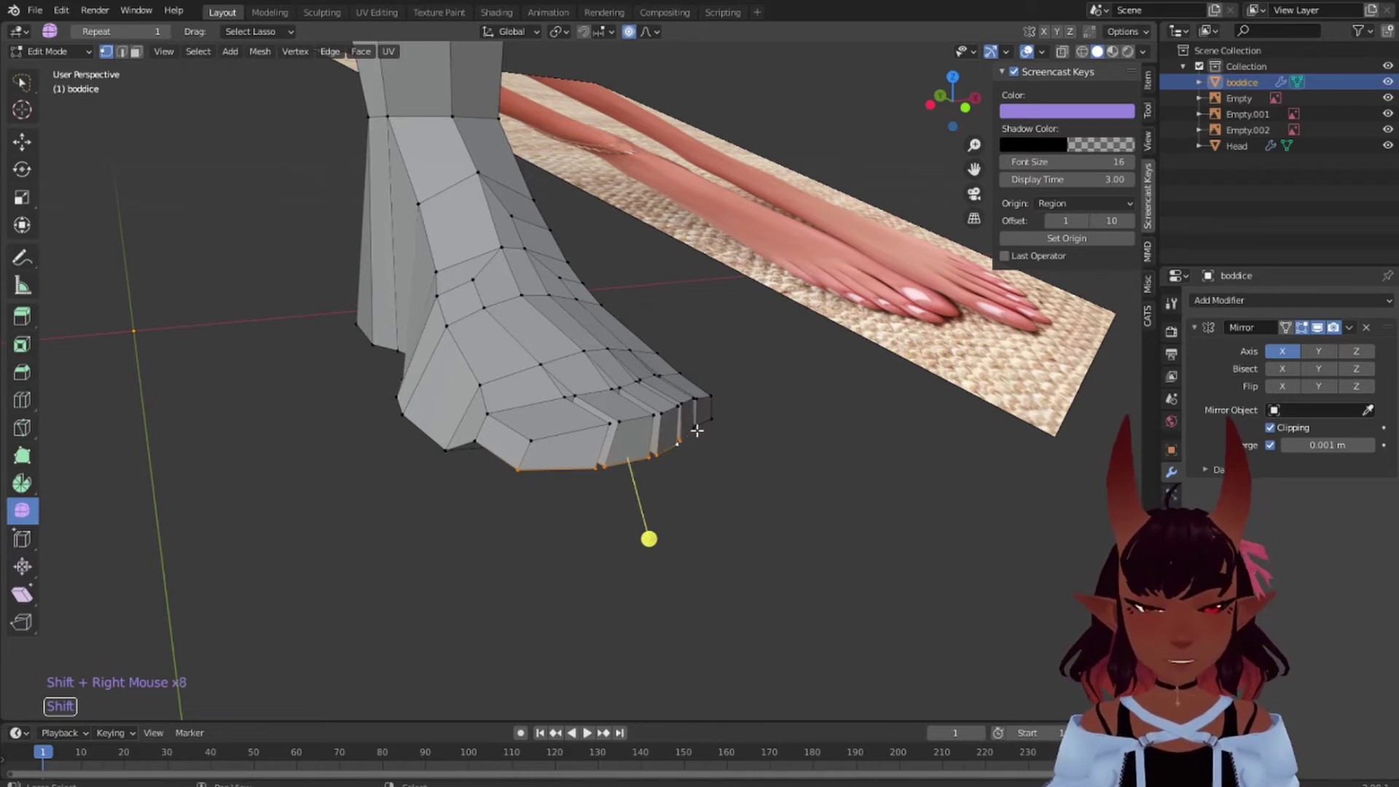
middle_click_drag(713, 425, 711, 467)
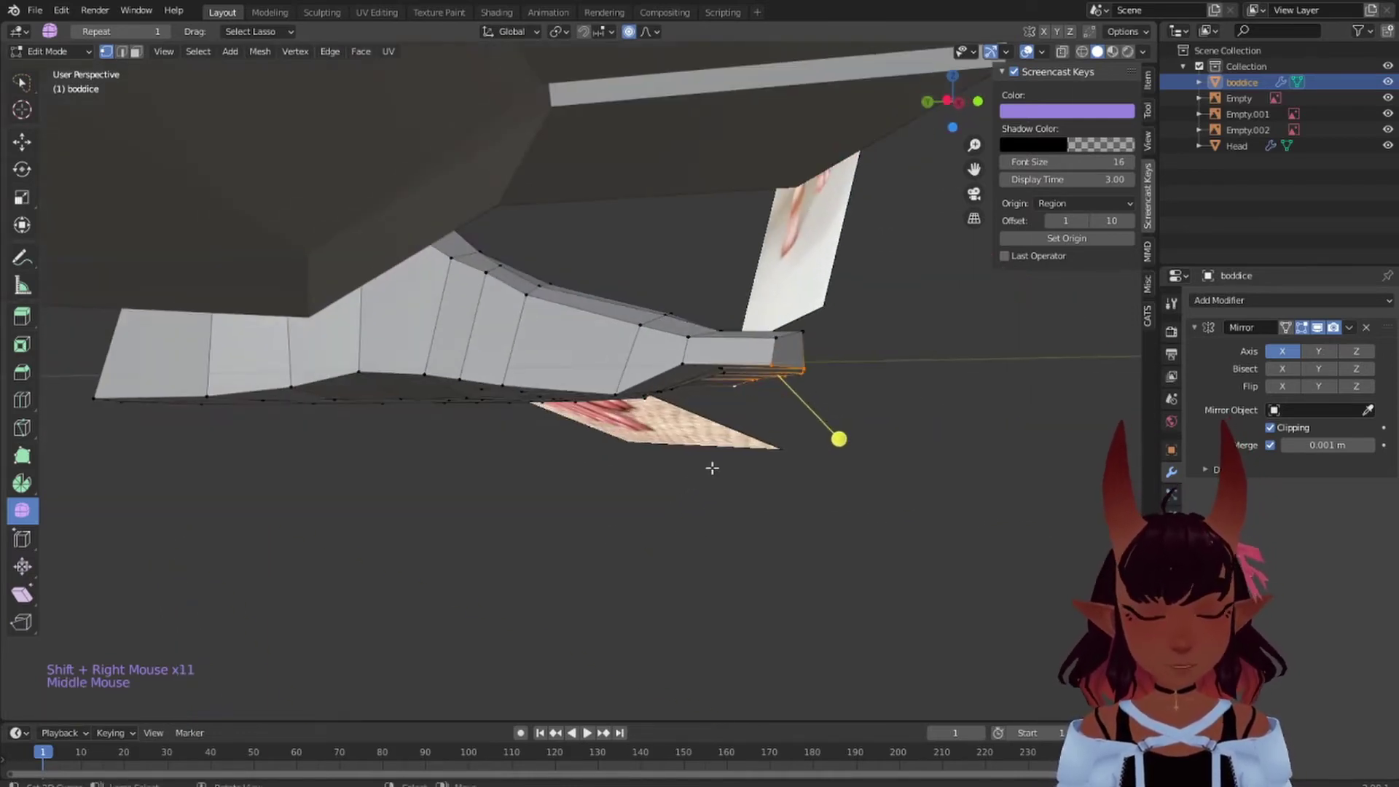
key("KP_3")
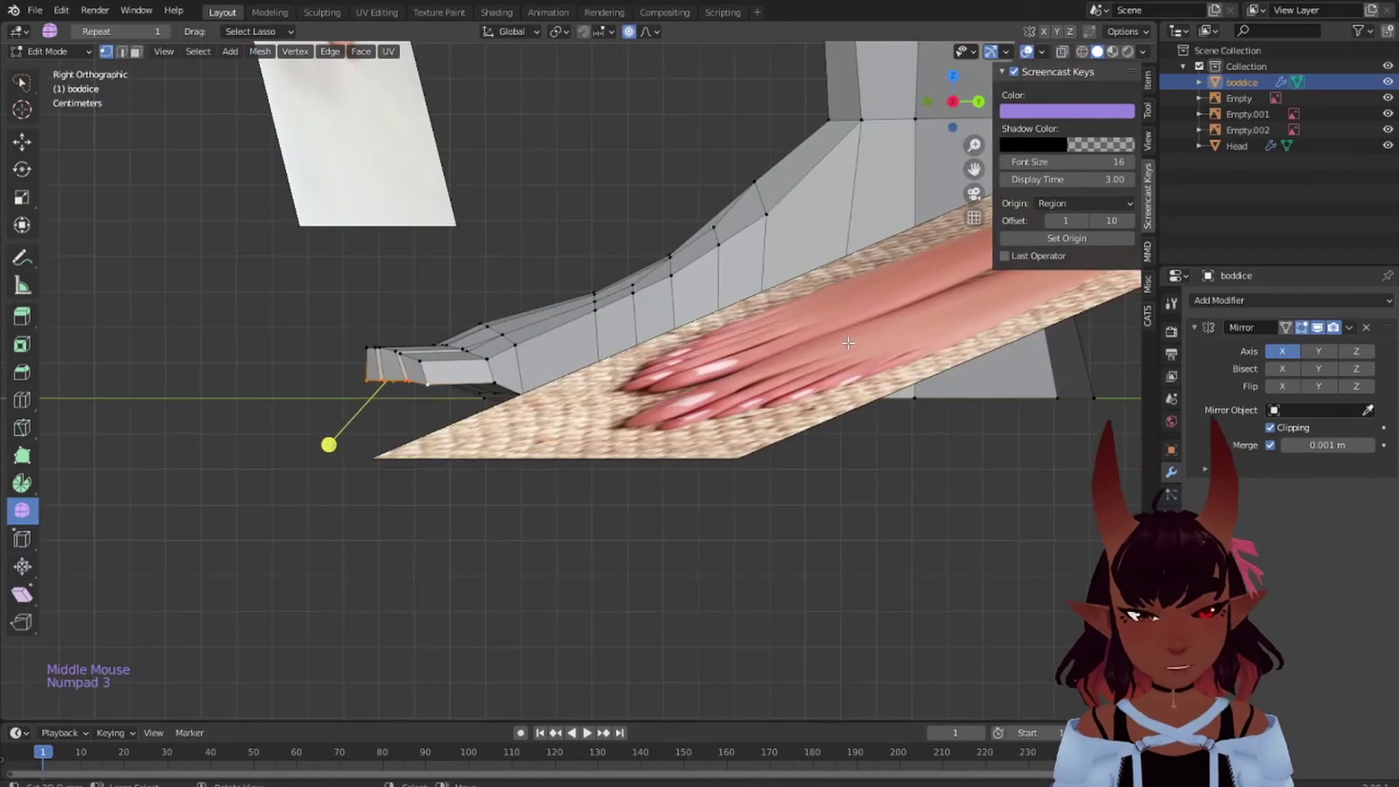
scroll(442, 356, "up", 1)
middle_click_drag(441, 357, 518, 289, "shift")
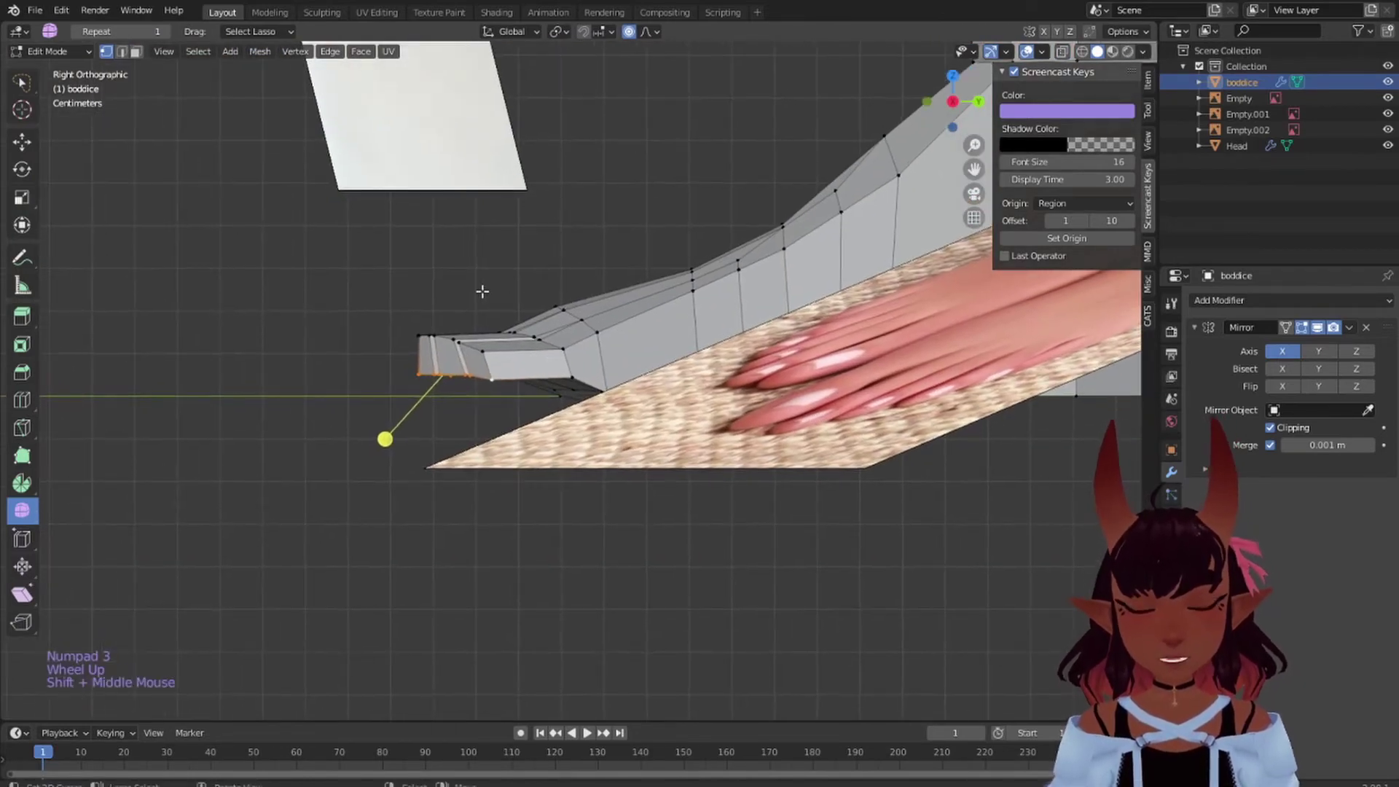
key("g")
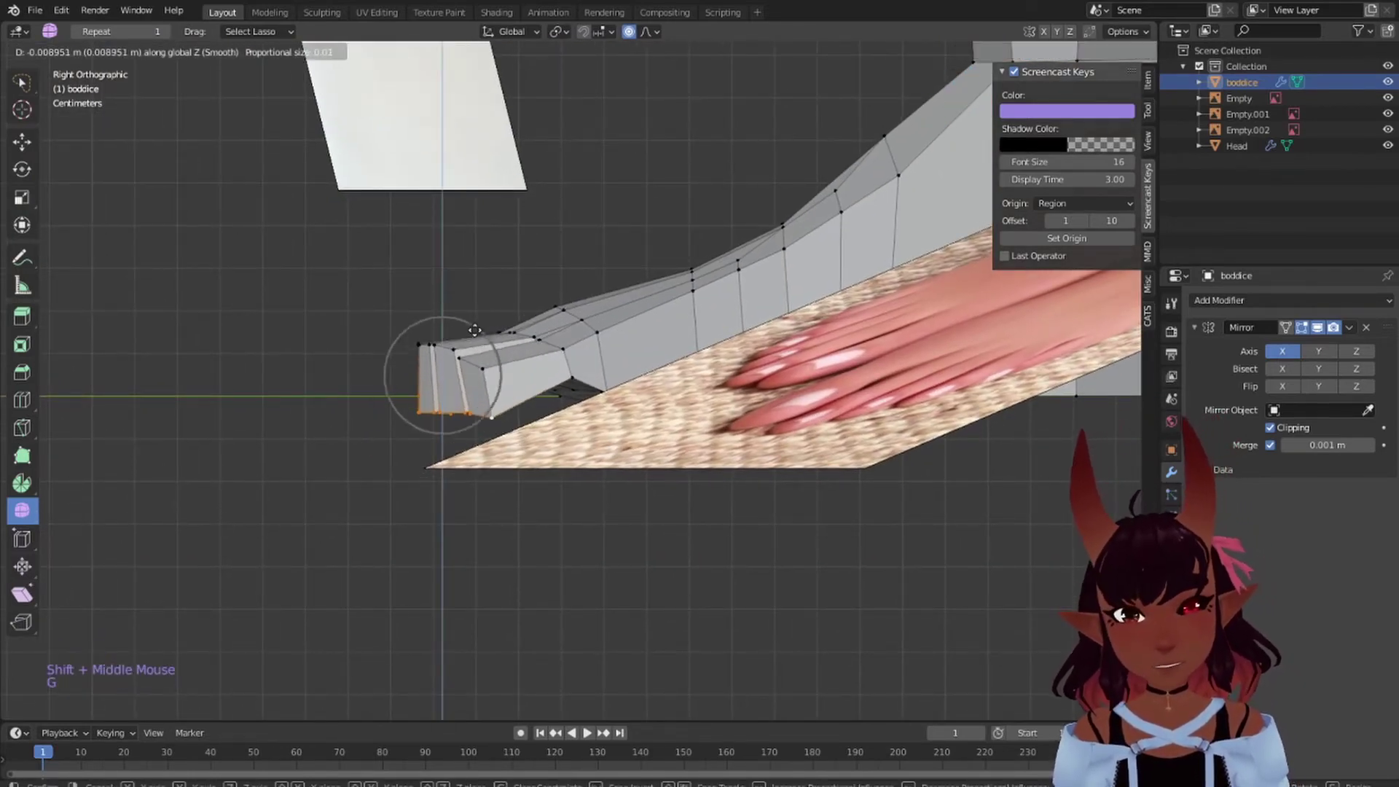
key("z")
scroll(464, 339, "up", 5)
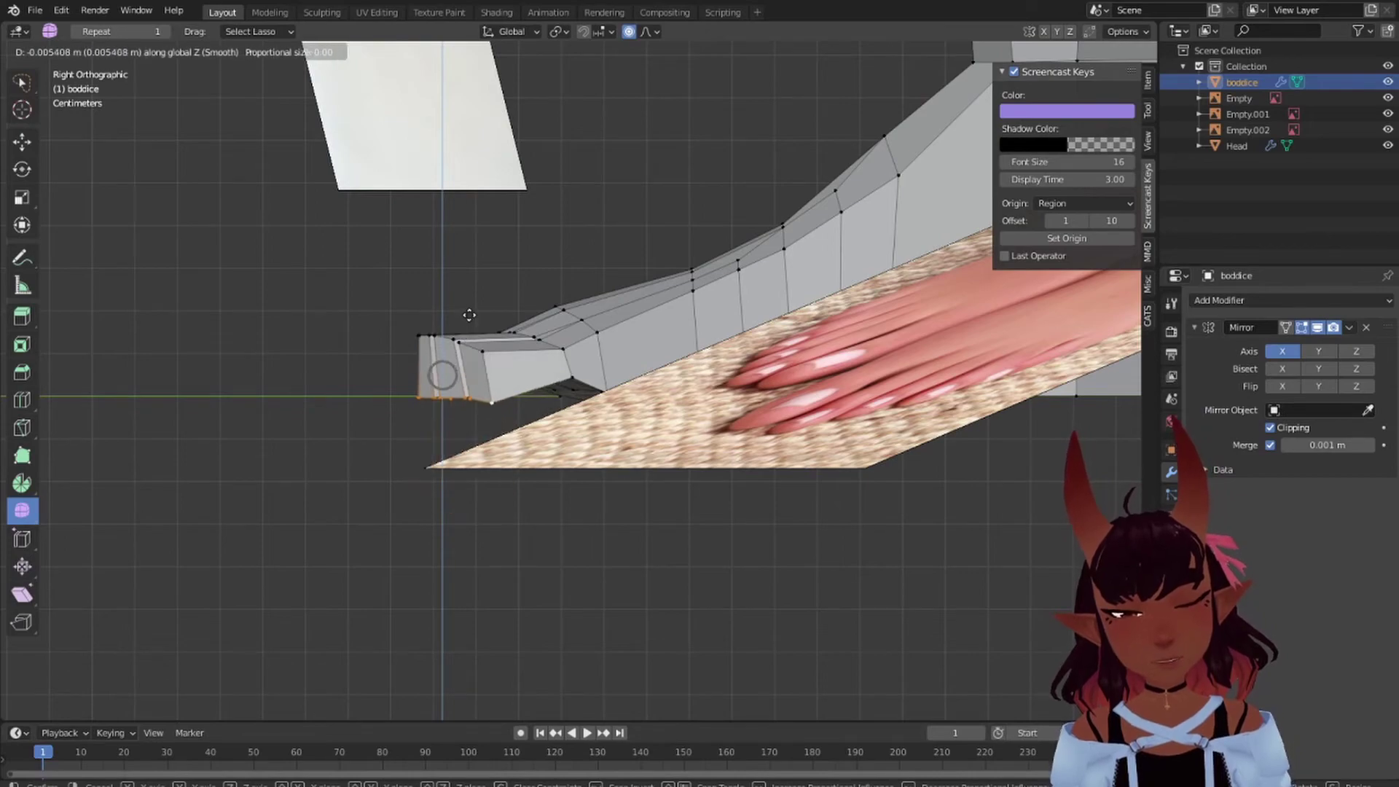
left_click(470, 318)
scroll(528, 337, "down", 5)
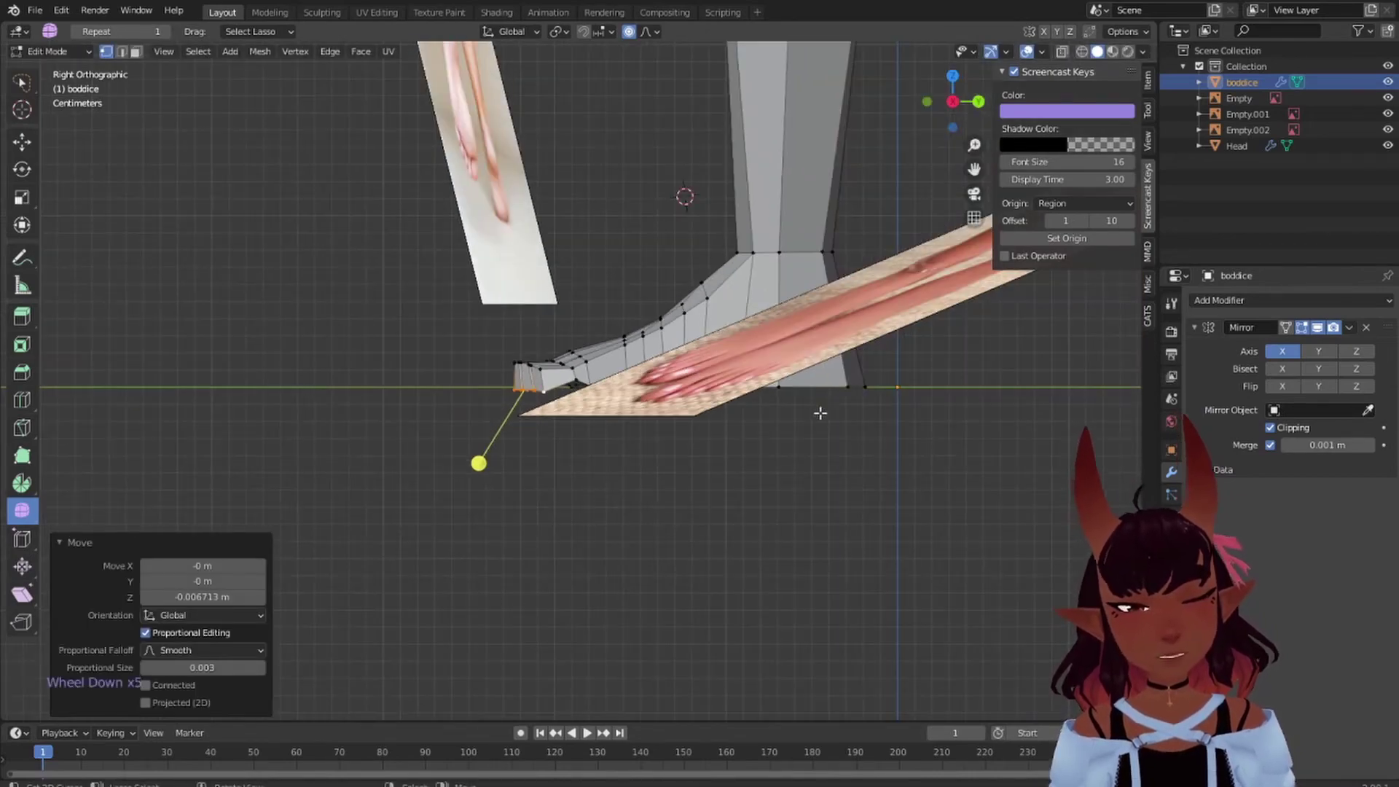
- Lower the vertex under the big toe's base about 0.0040 m along Z
middle_click_drag(820, 413, 602, 434)
scroll(478, 435, "up", 4)
right_click(607, 419)
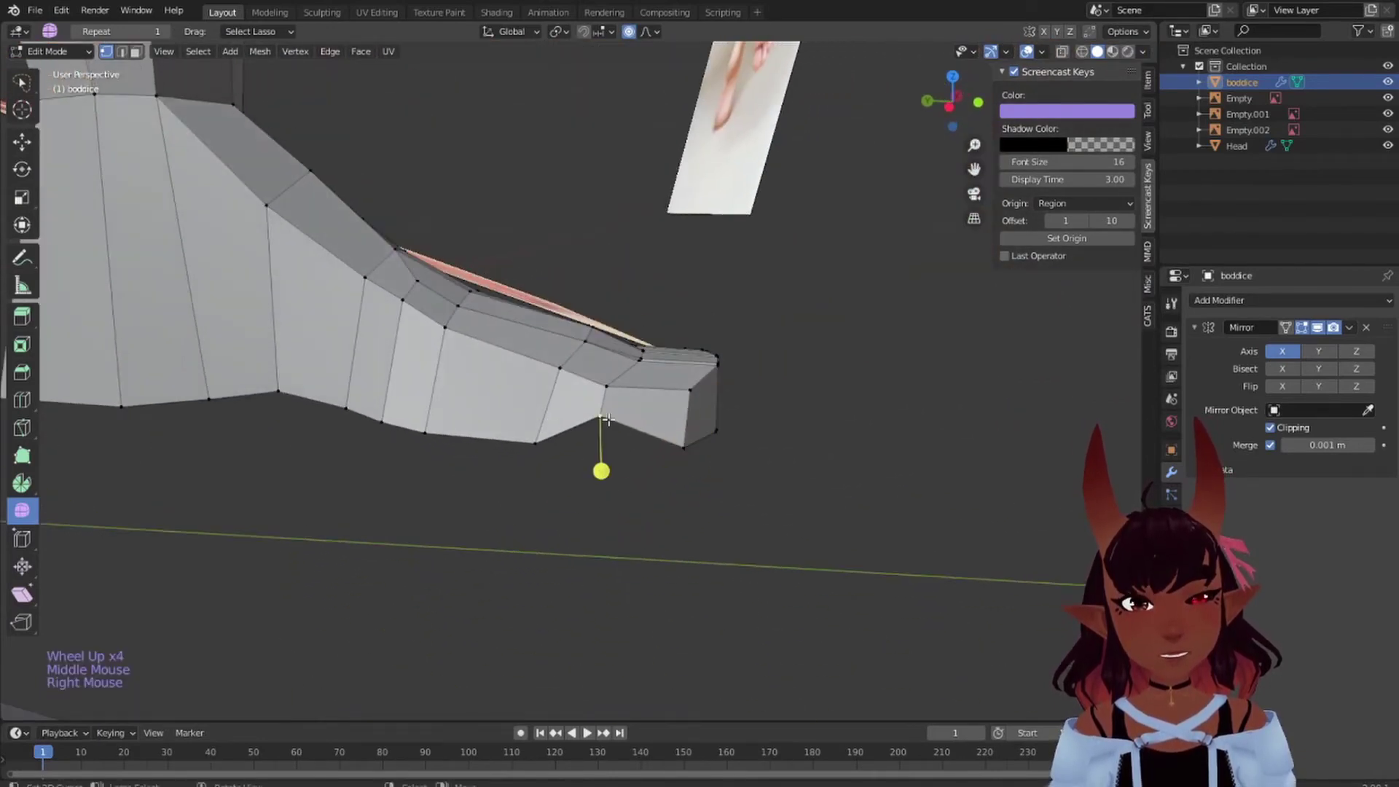
key("g")
key("z")
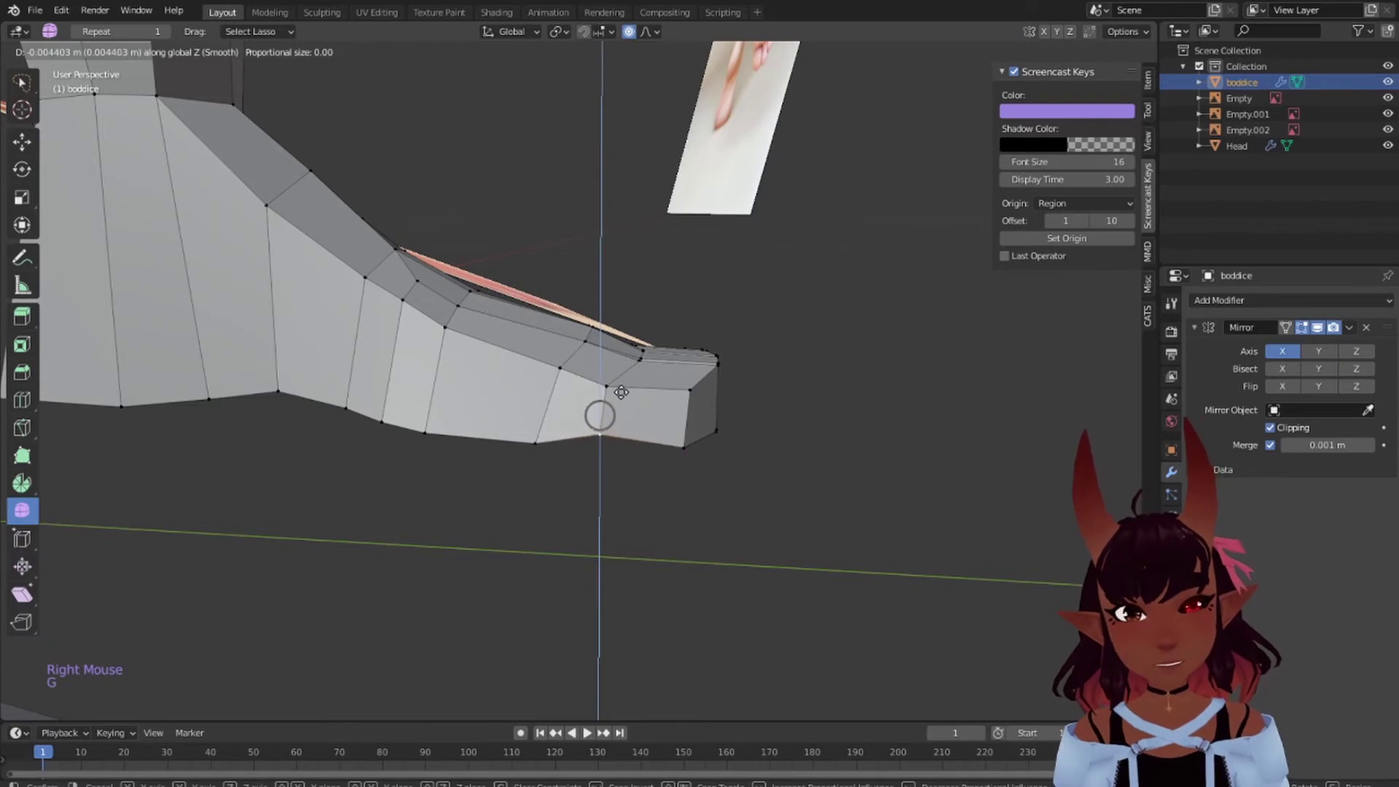
left_click(621, 391)
- Select the two upper vertices on the big toe's inner side and raise them about 0.0032 m along Z
middle_click_drag(864, 459, 733, 457)
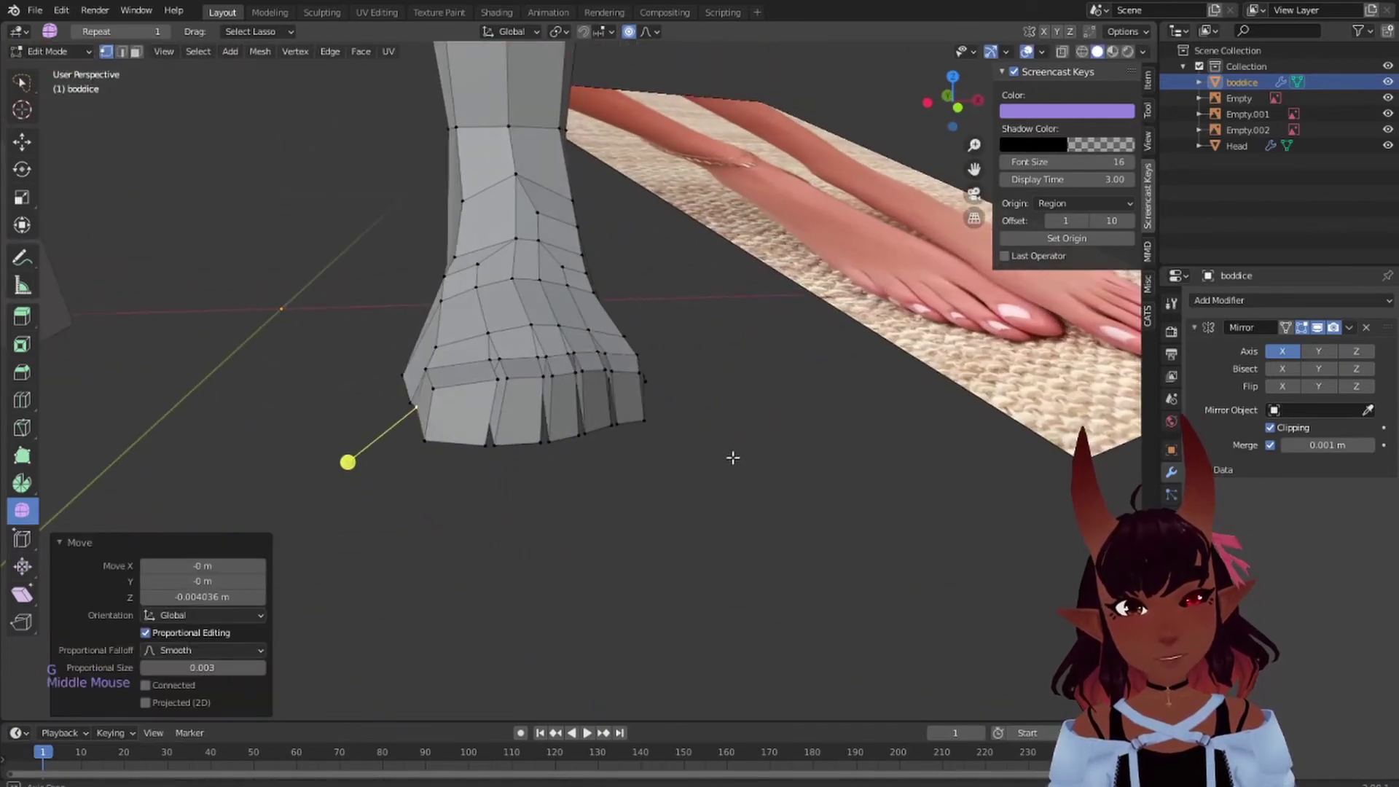
right_click(408, 355)
right_click(421, 370, "shift")
key("g")
key("z")
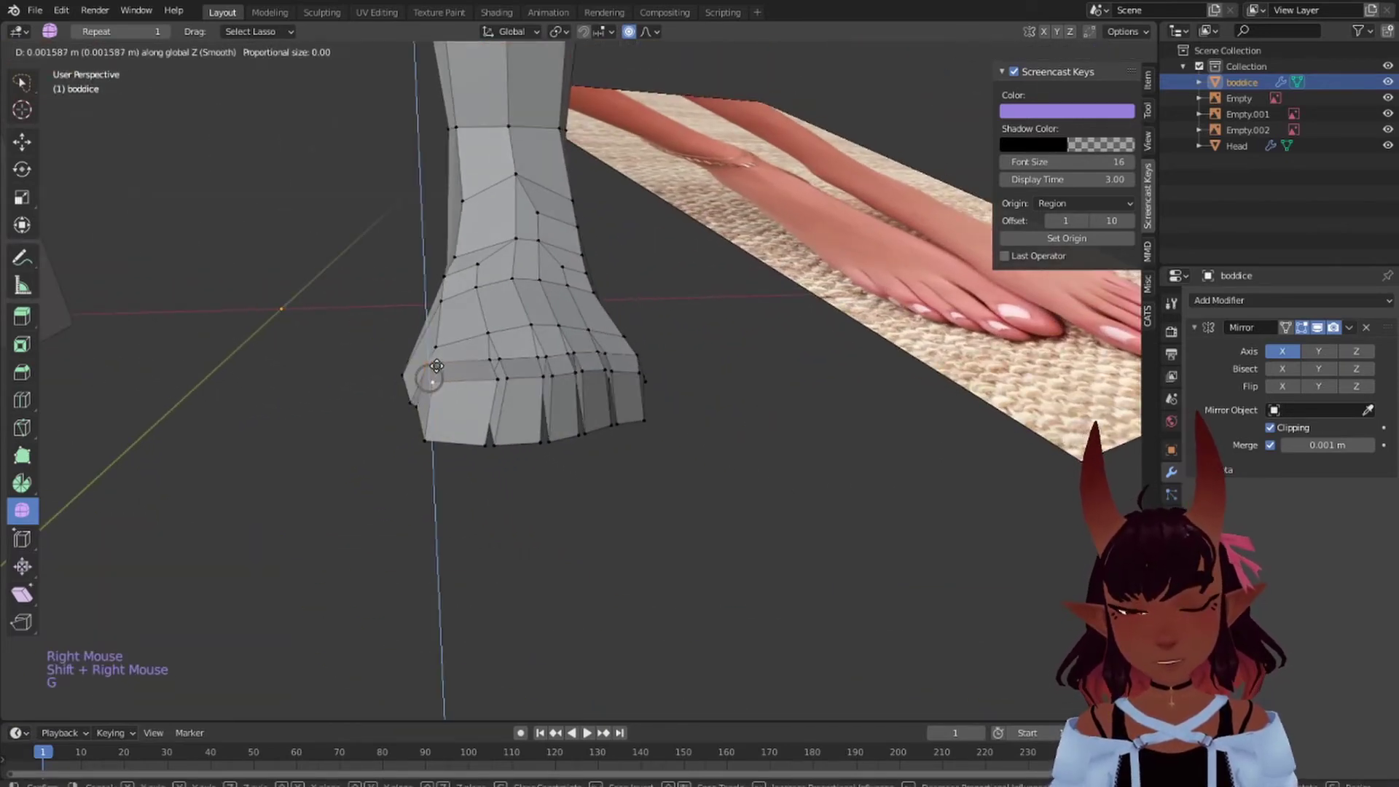
left_click(440, 359)
- Add a centered loop cut running horizontally around the sides of the foot and through the toes
middle_click_drag(440, 359, 684, 323)
scroll(378, 415, "down", 4)
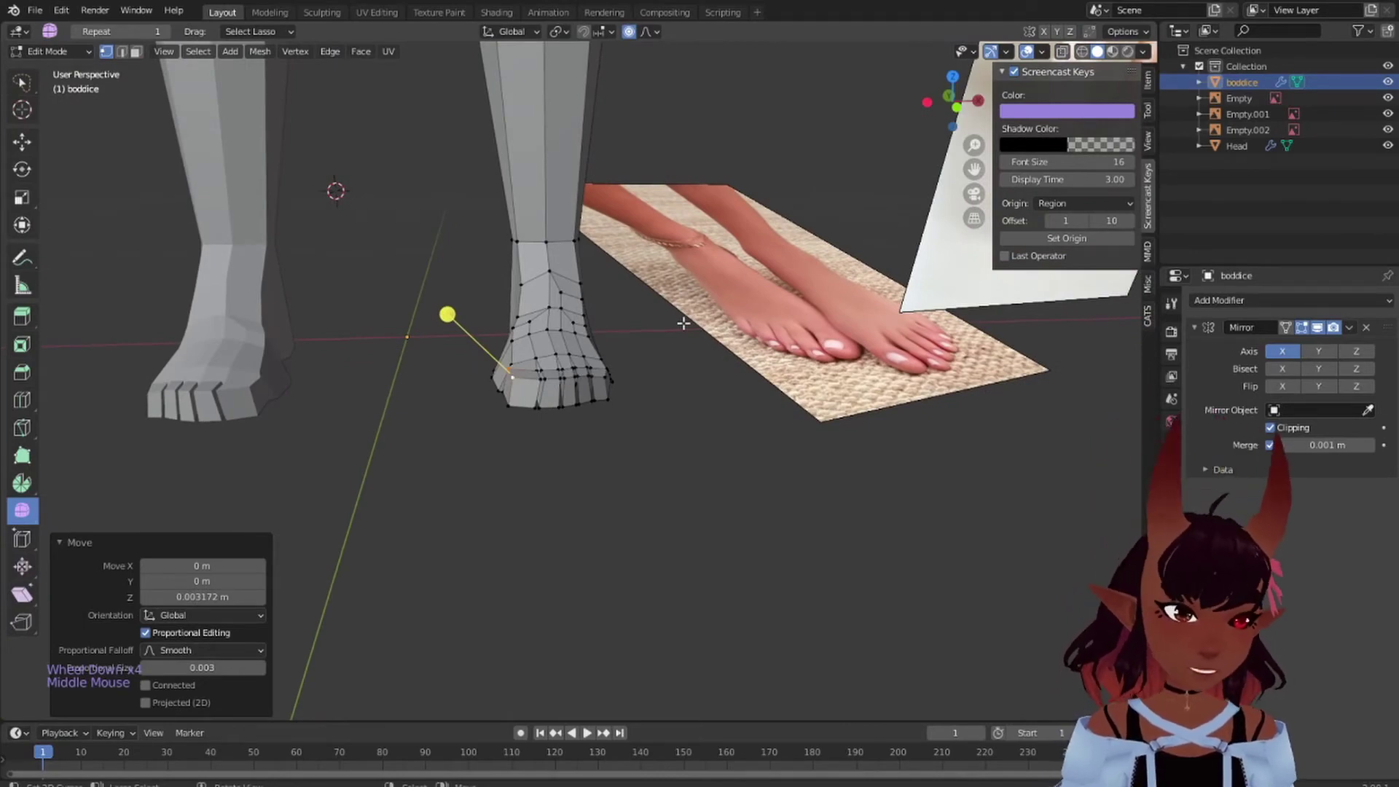
middle_click_drag(733, 305, 677, 379)
scroll(579, 408, "up", 2)
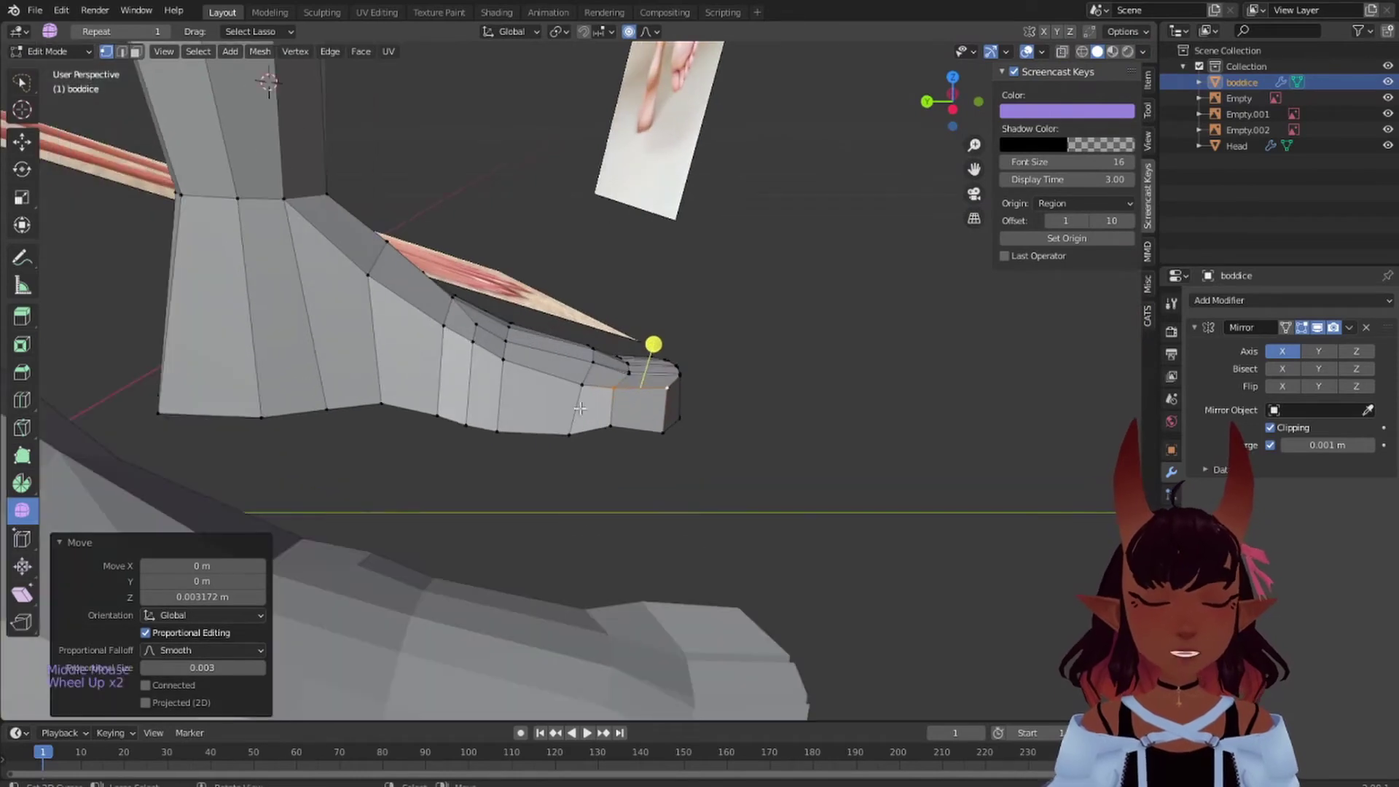
key("ctrl+r")
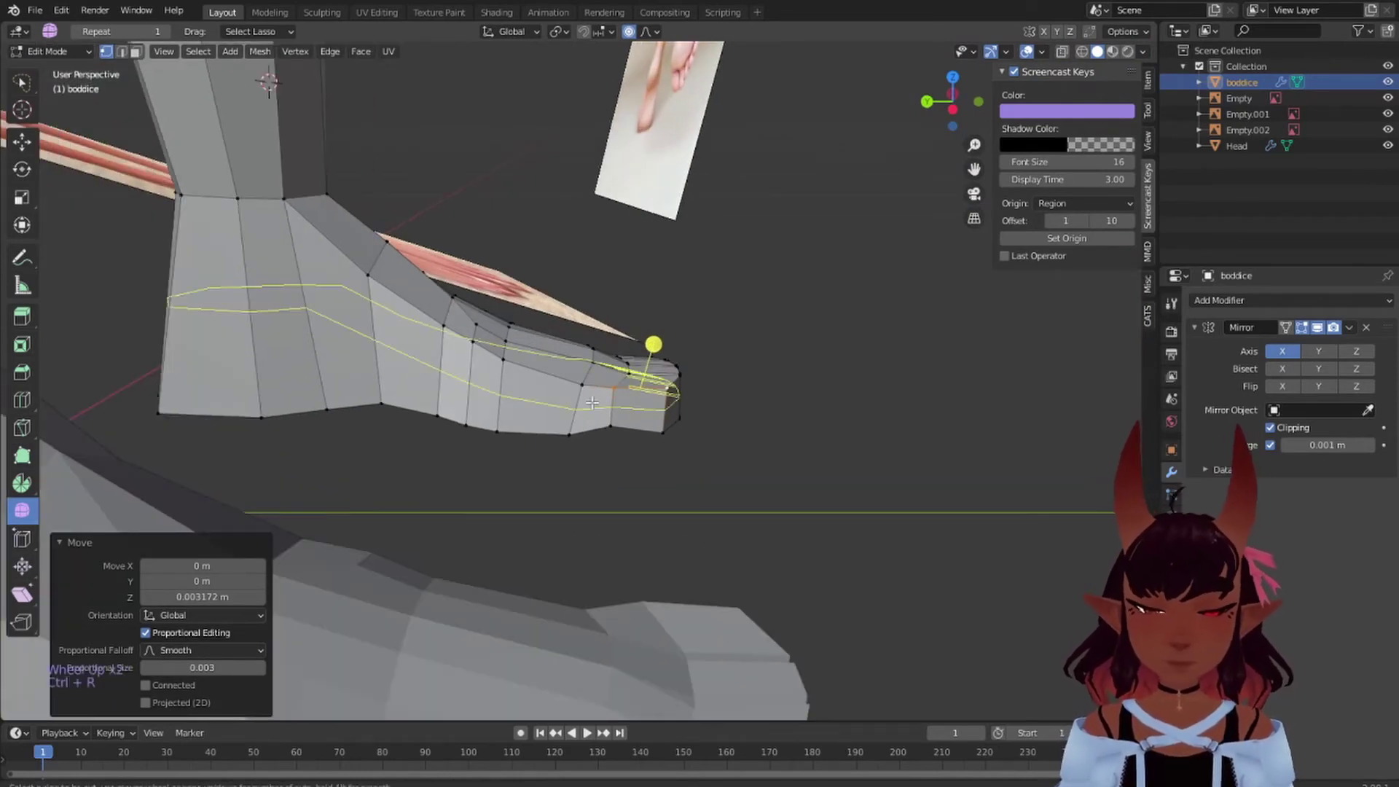
left_click(592, 402)
right_click(591, 402)
- In edge selection mode, select the sole's outer outline and the underside outlines of the little and fourth toes
middle_click_drag(765, 321, 619, 383)
scroll(539, 330, "up", 2)
right_click(609, 342, "alt")
scroll(548, 310, "up", 2)
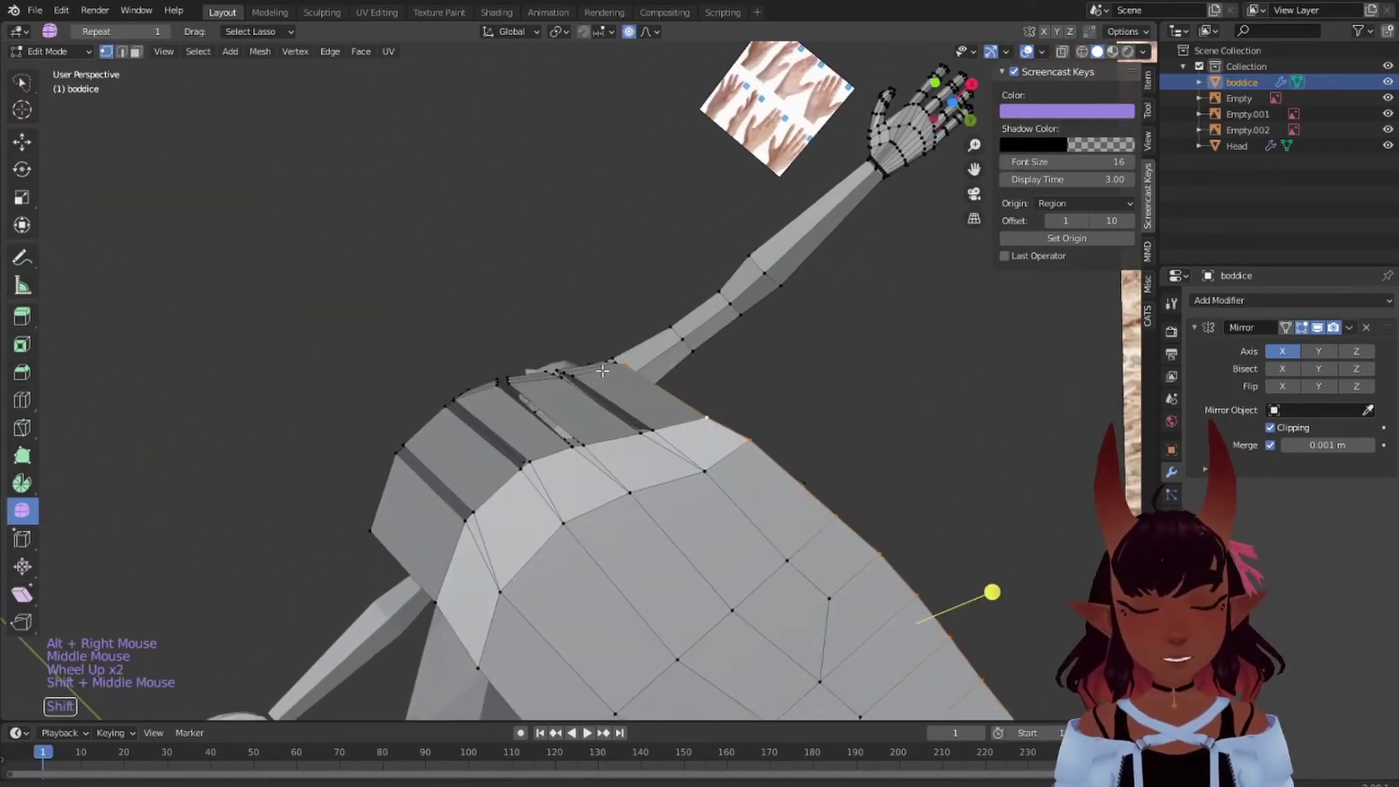
right_click(625, 408, "alt+shift")
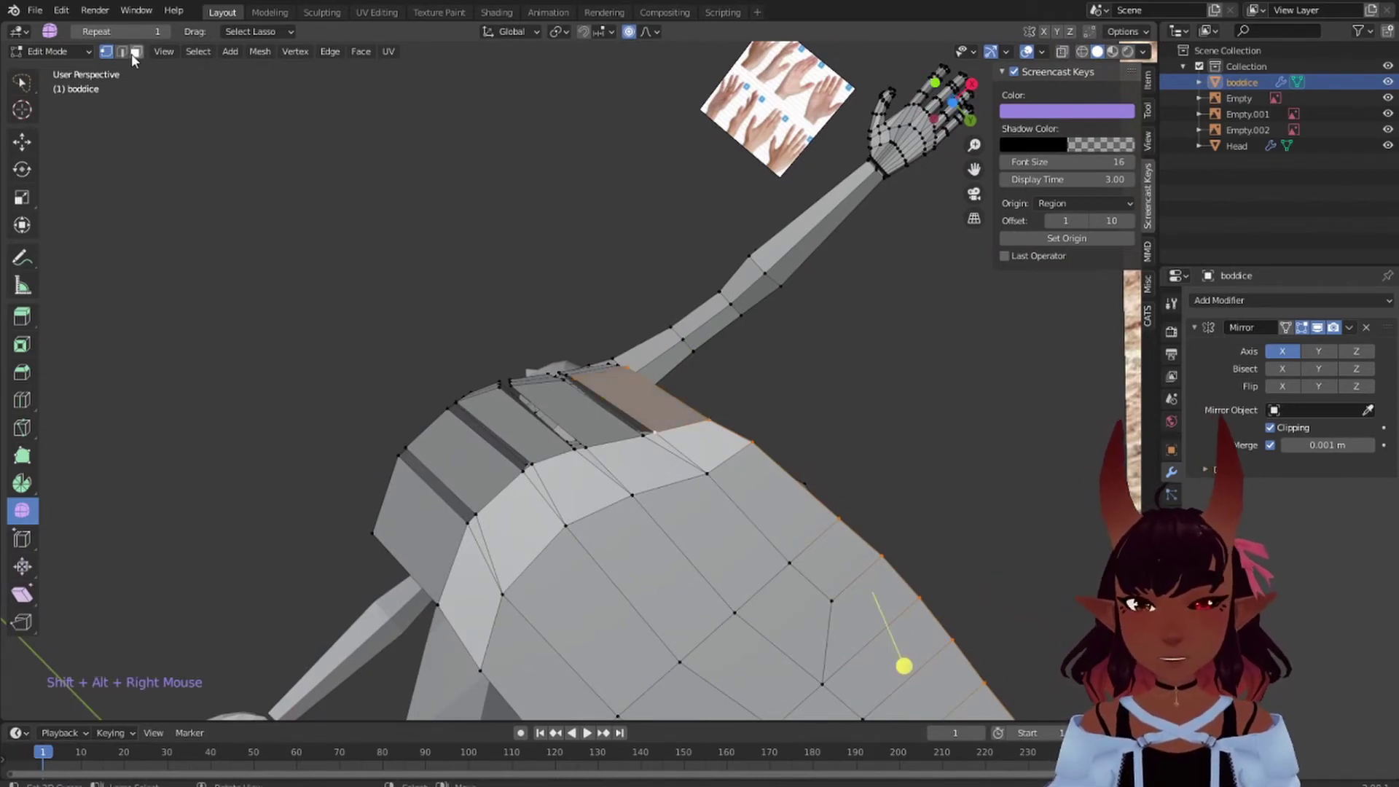
left_click(120, 52)
right_click(629, 406)
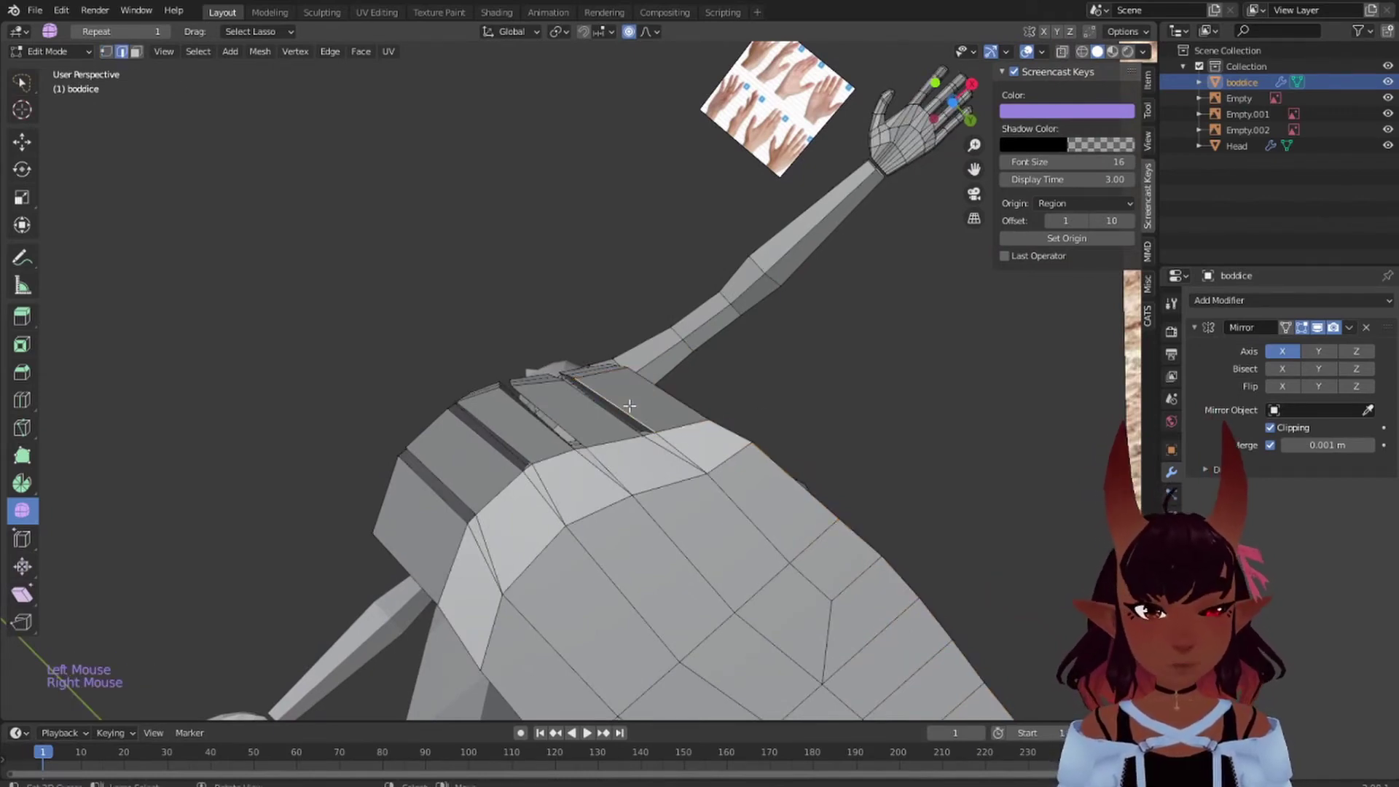
right_click(610, 376, "alt+shift")
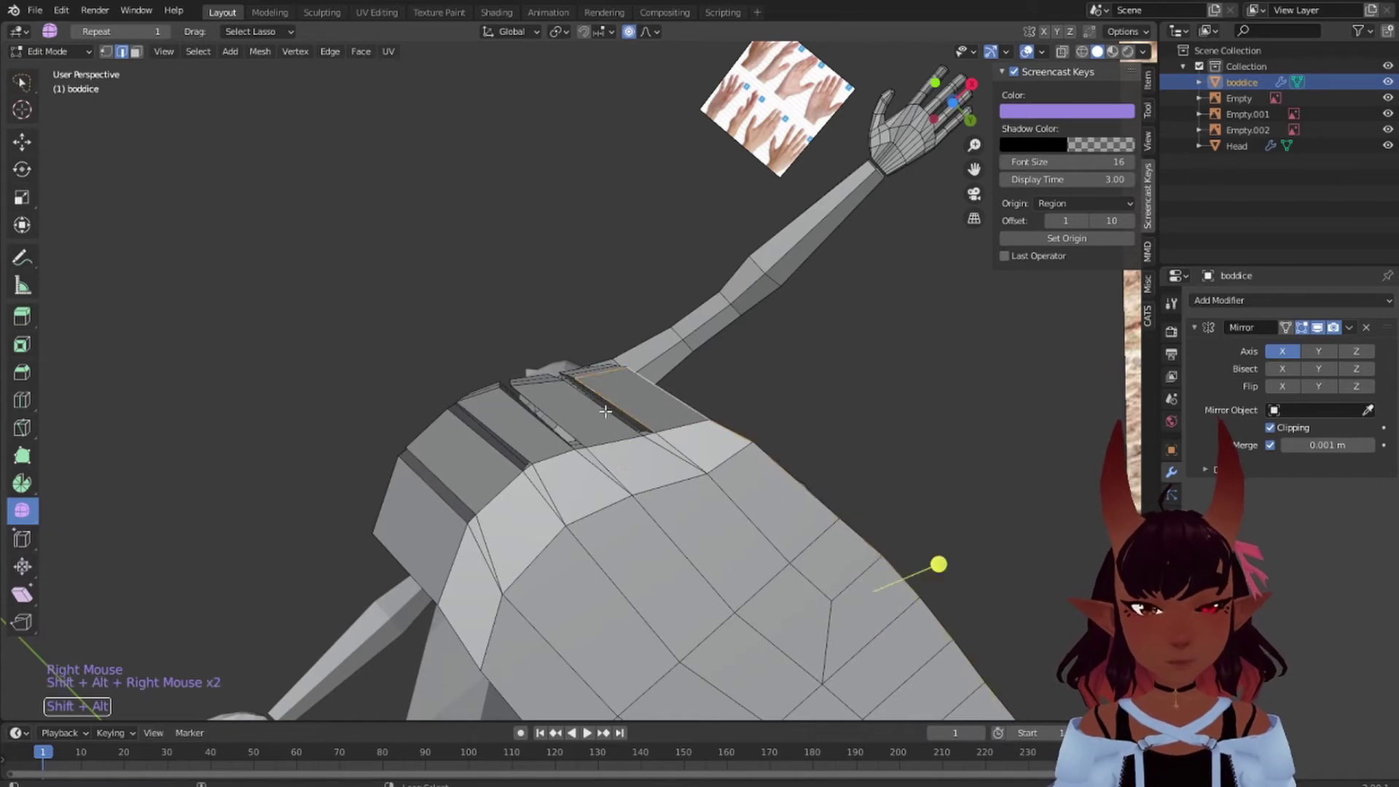
right_click(543, 410, "alt+shift")
right_click(543, 411, "alt+shift")
right_click(543, 410, "alt+shift")
right_click(543, 410, "alt+shift")
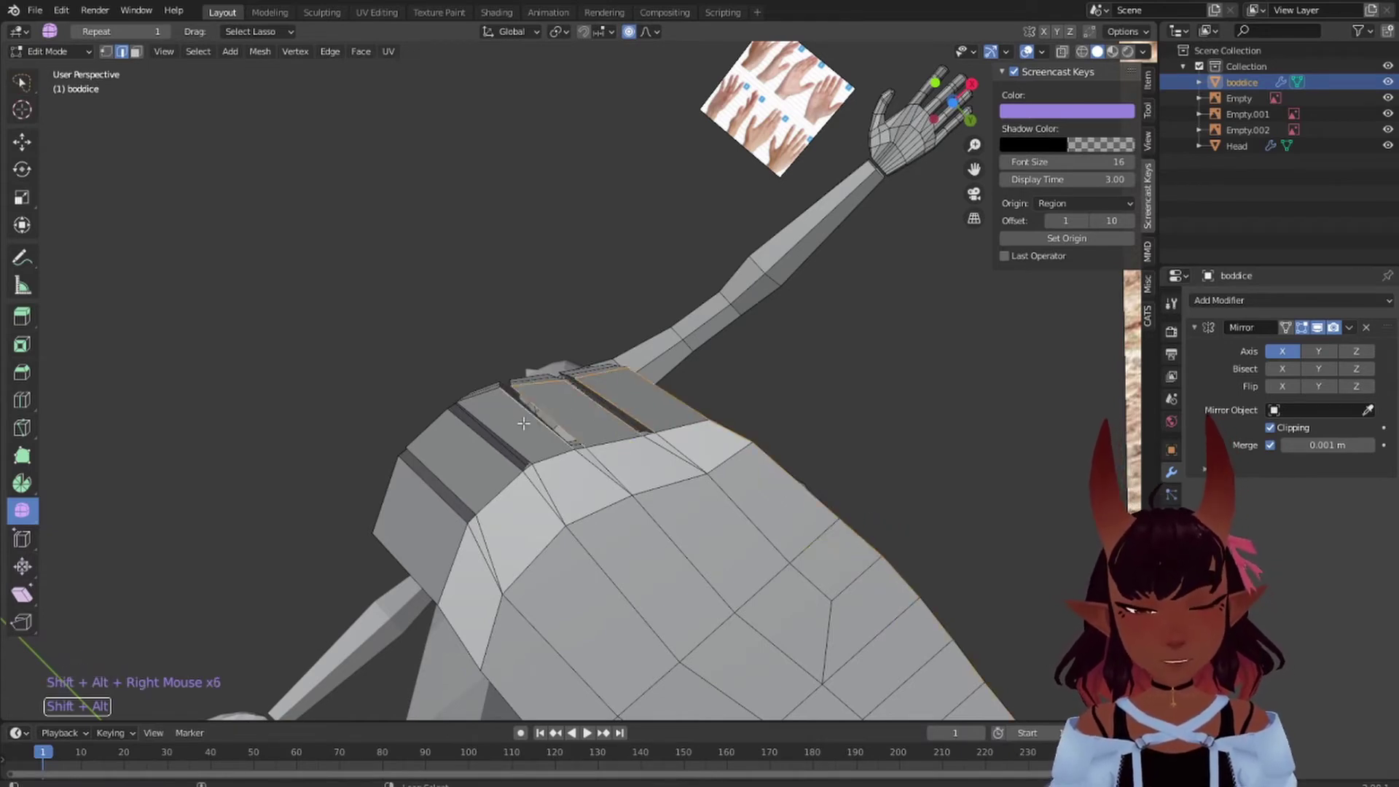
- Extend the selection with the underside outlines of the middle, second and big toes and the heel's bottom edge
right_click(491, 430, "alt+shift")
right_click(443, 437, "alt+shift")
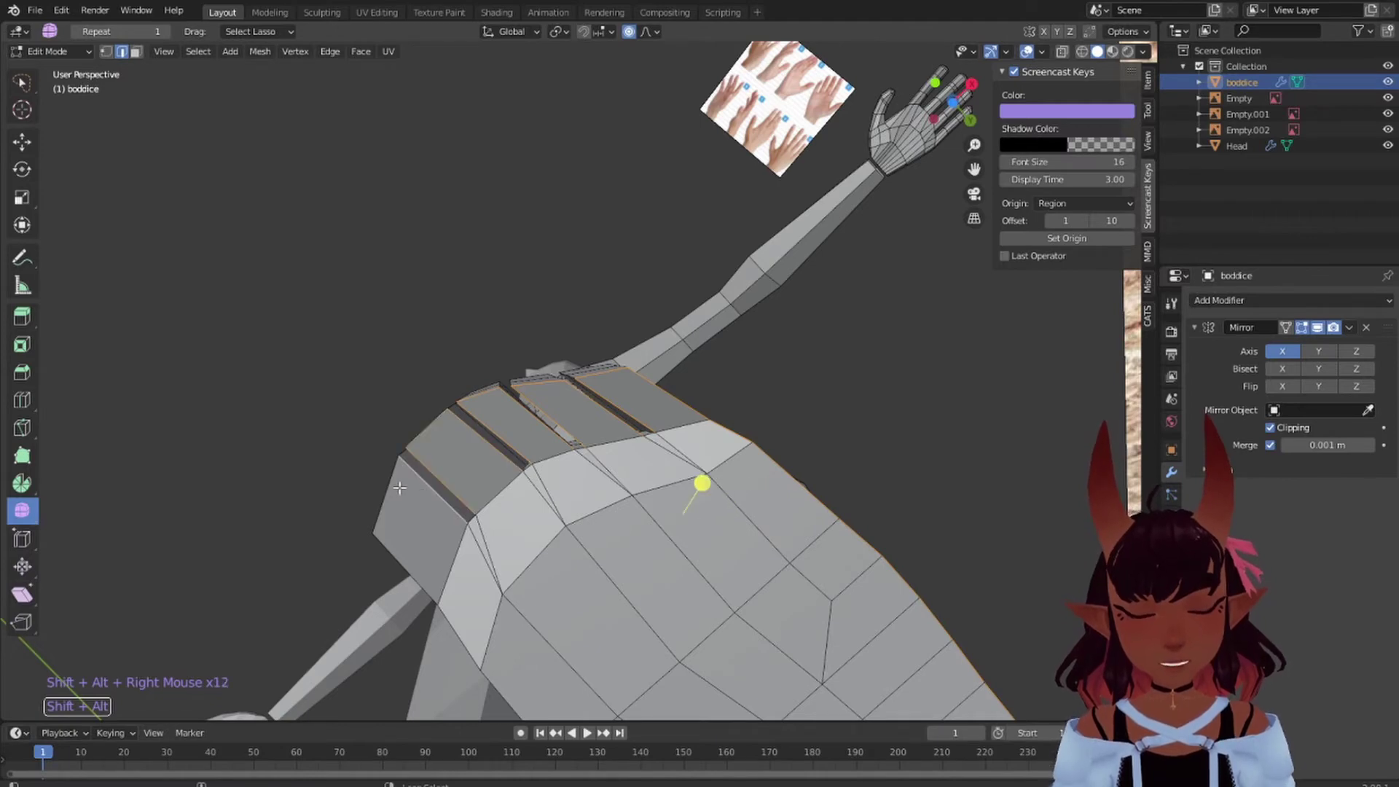
right_click(397, 510, "alt+shift")
right_click(416, 558, "alt+shift")
scroll(434, 535, "down", 4)
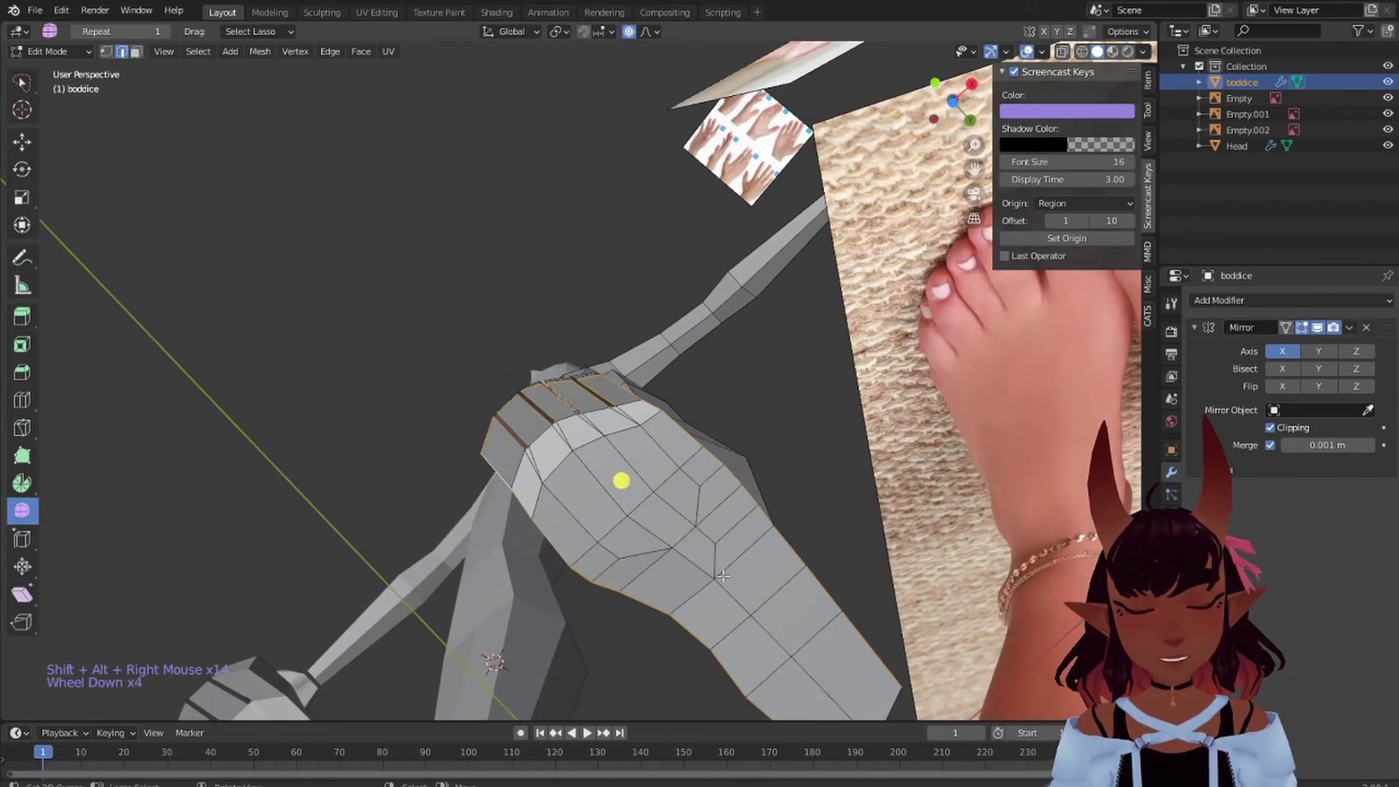
middle_click_drag(433, 535, 737, 303)
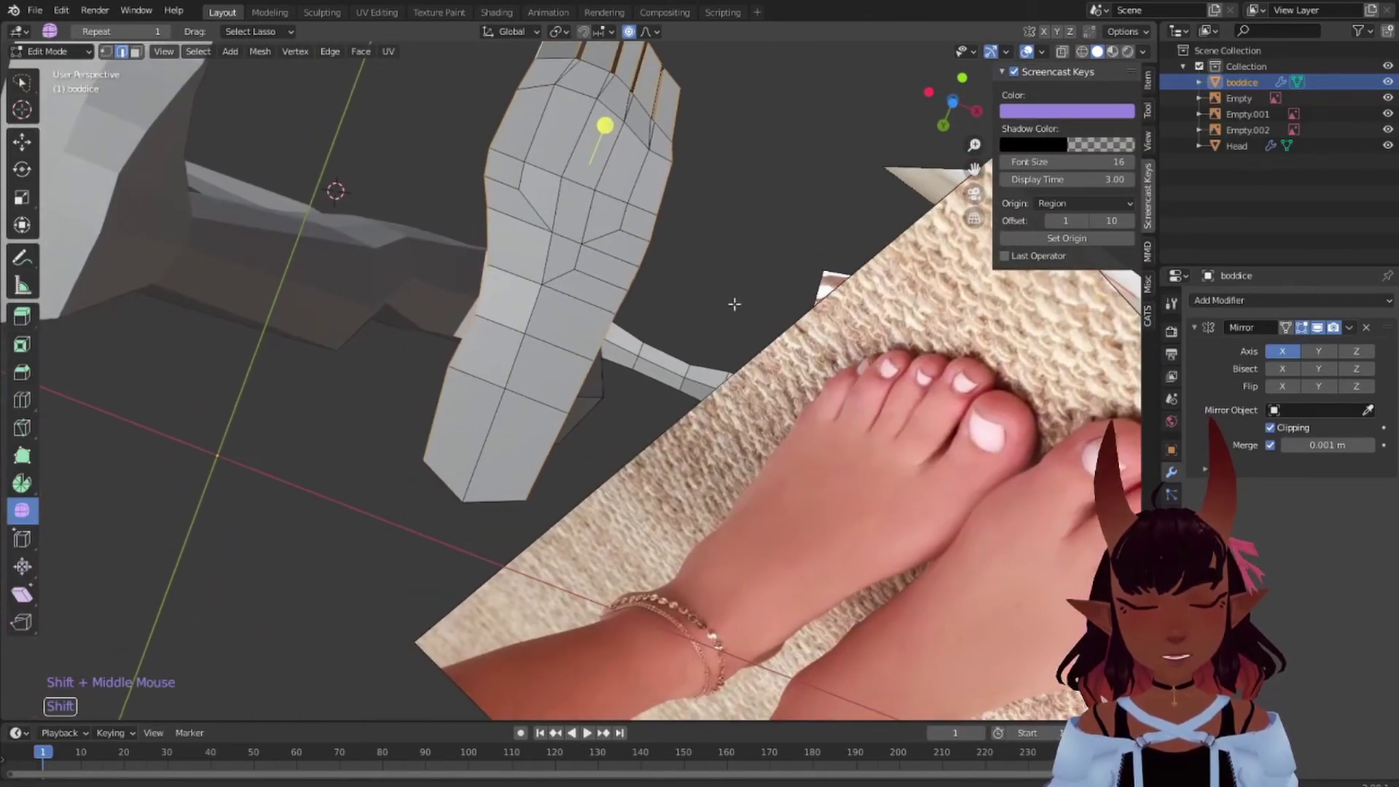
right_click(493, 495, "alt+shift")
- Add the short underside edges in the gaps between the toe bases to the sole outline selection
middle_click_drag(493, 495, 494, 482, "shift")
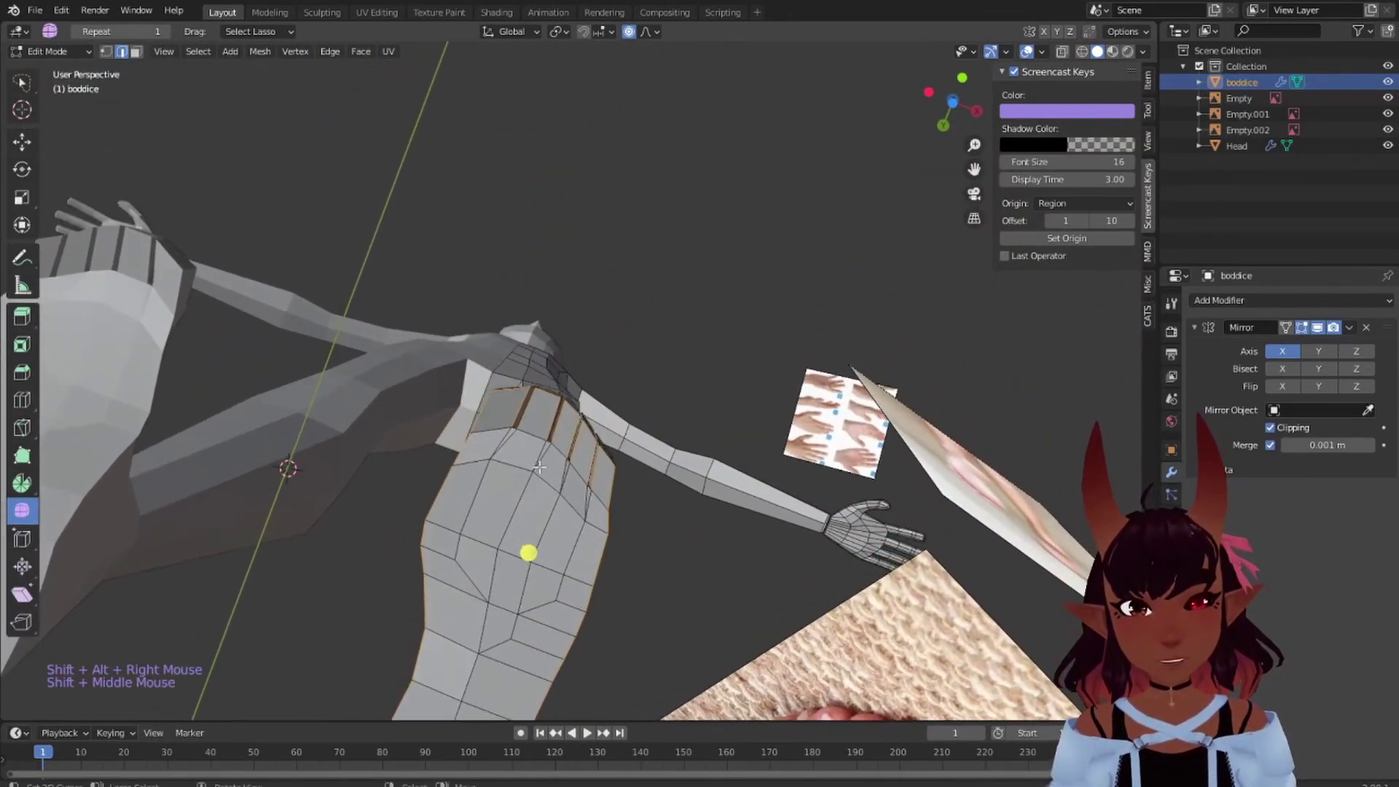
scroll(493, 496, "up", 6)
middle_click_drag(426, 550, 477, 421, "shift")
scroll(477, 420, "up", 3)
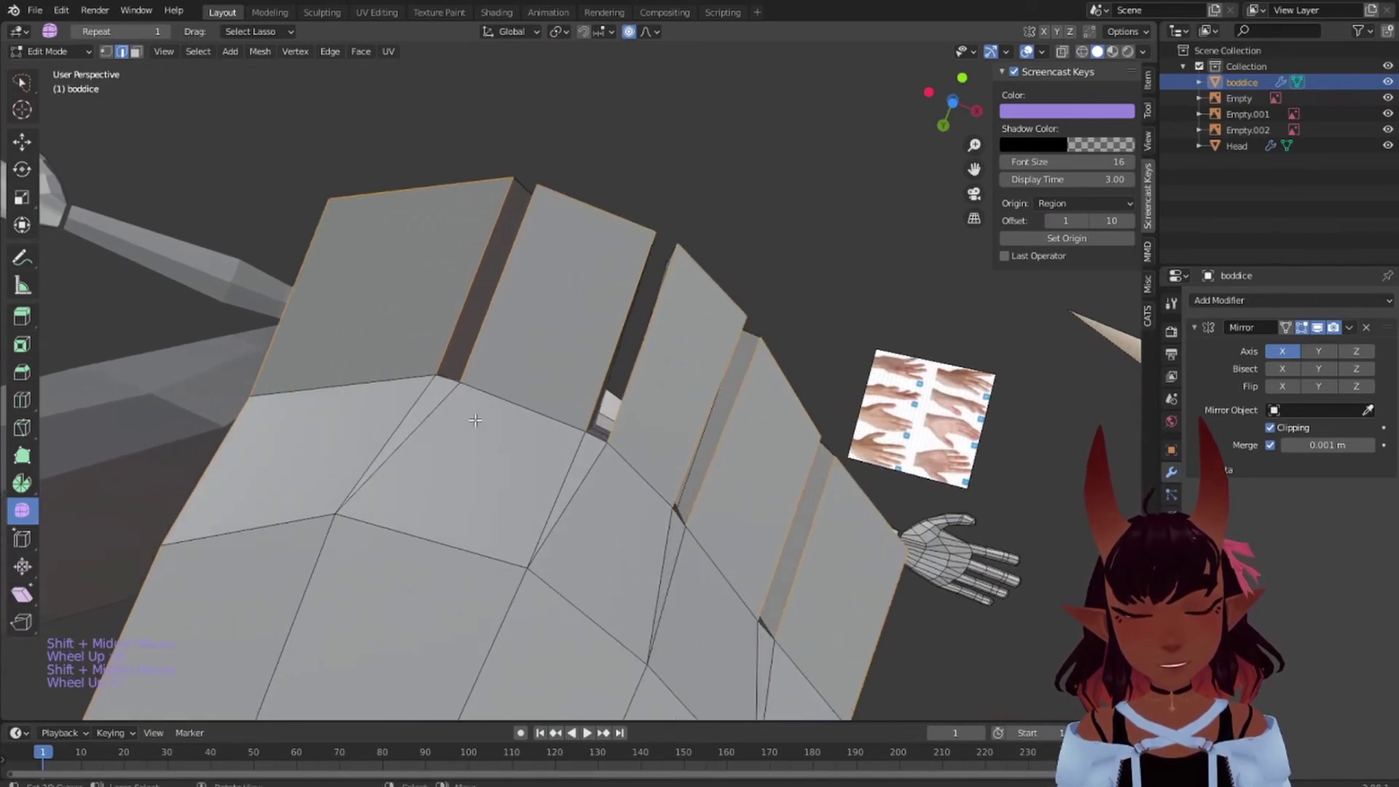
right_click(631, 475, "alt+shift")
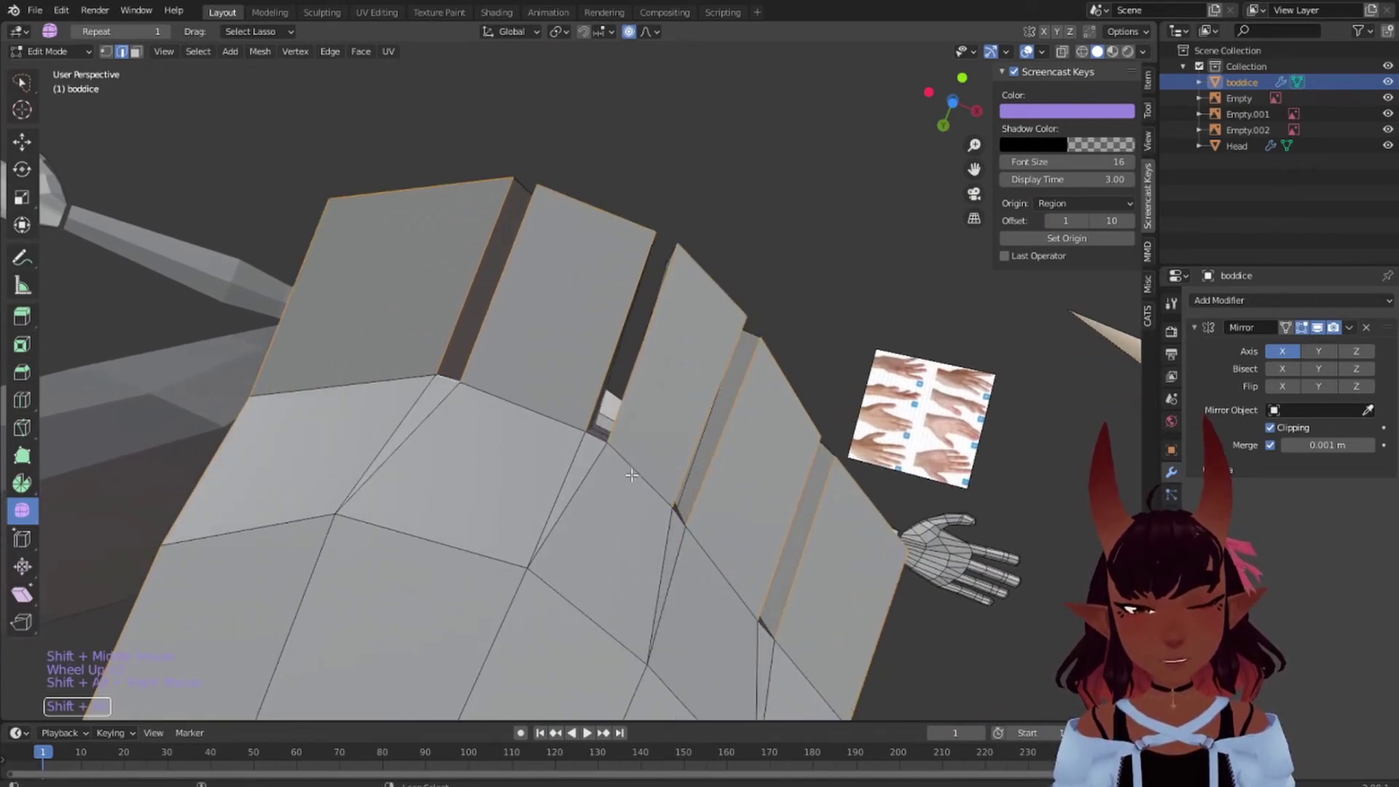
key("ctrl+z")
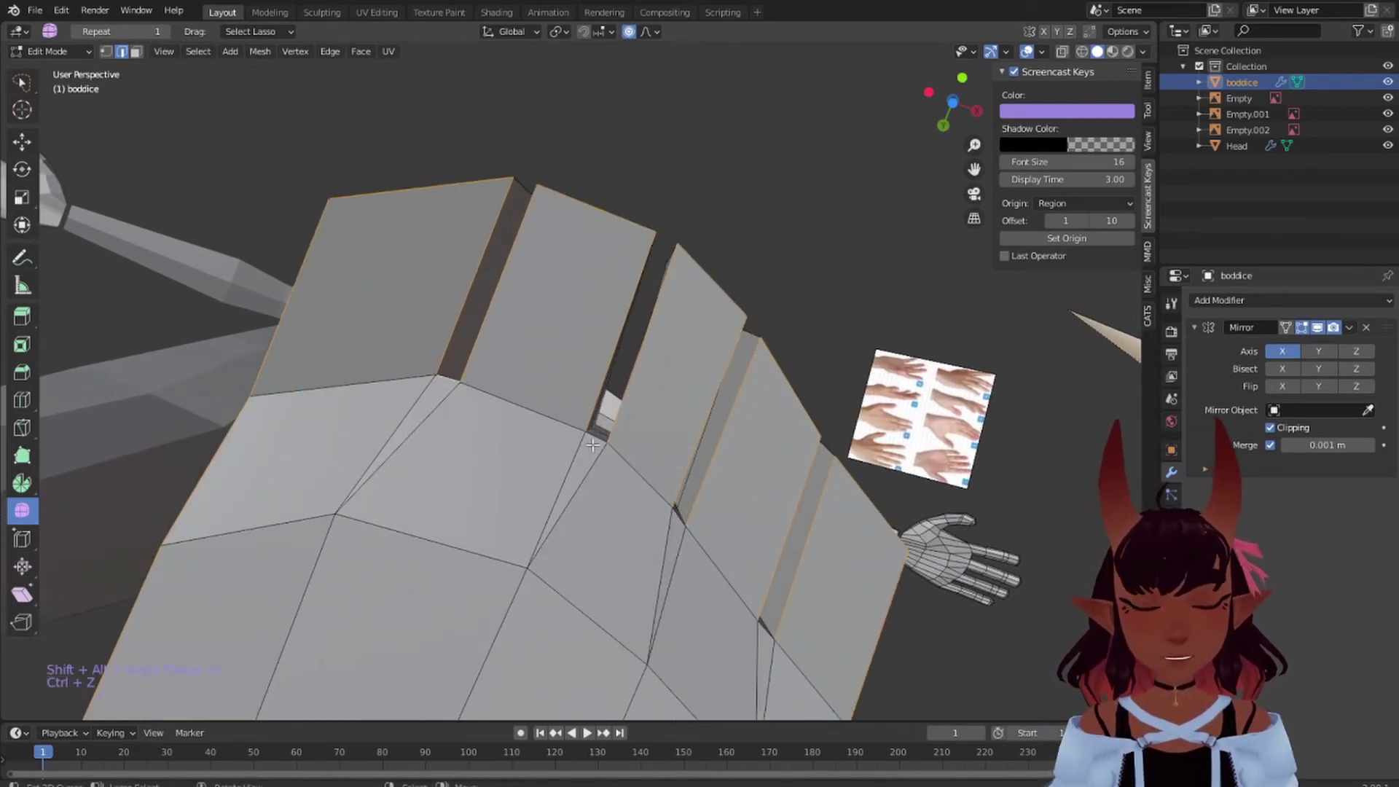
right_click(600, 448, "alt+shift")
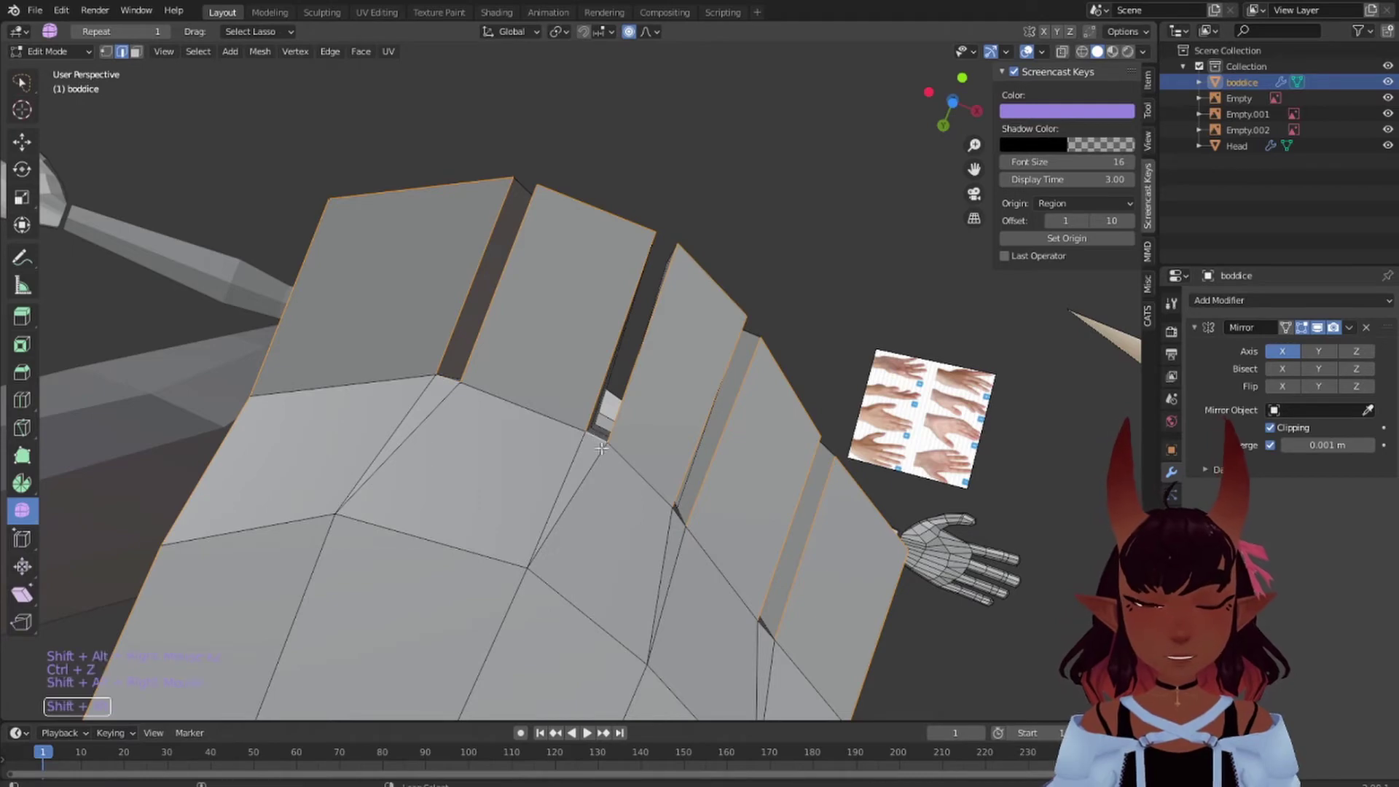
right_click(765, 639, "alt+shift")
- Switch to vertex selection and shrink the selected sole and toe outline inward about 0.0043 m with Shrink/Fatten
scroll(700, 509, "down", 9)
middle_click_drag(700, 510, 740, 383, "shift")
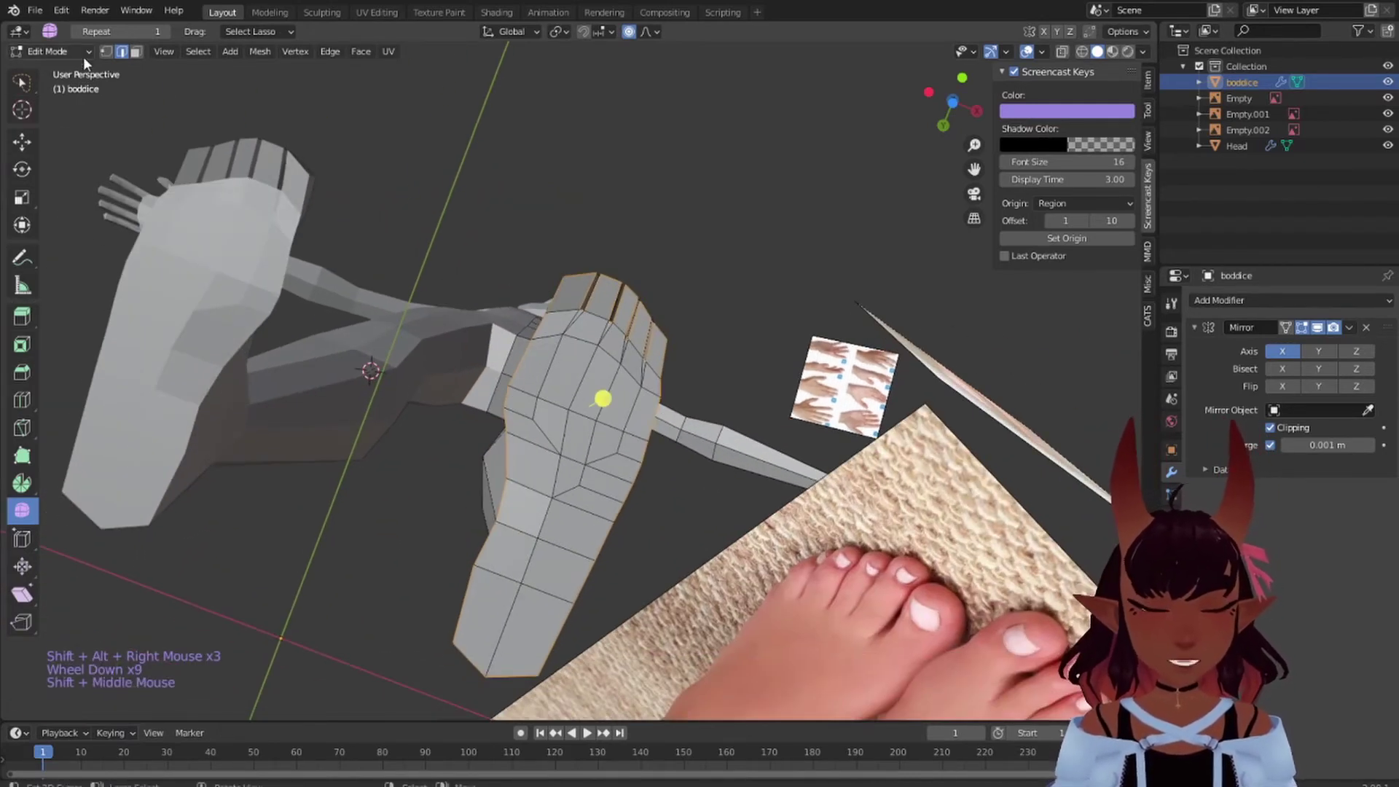
left_click(102, 52)
scroll(627, 426, "up", 2)
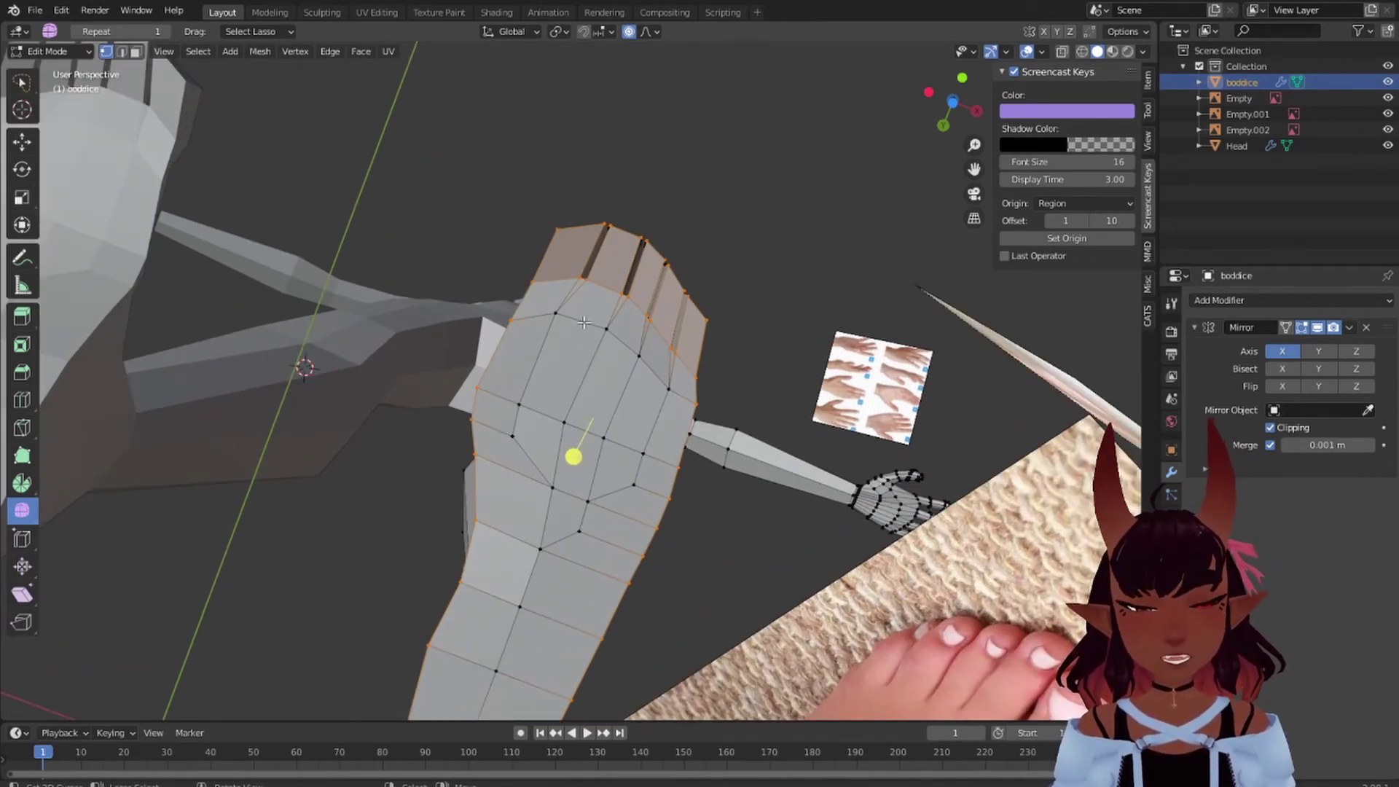
middle_click_drag(584, 322, 594, 211, "shift")
key("alt")
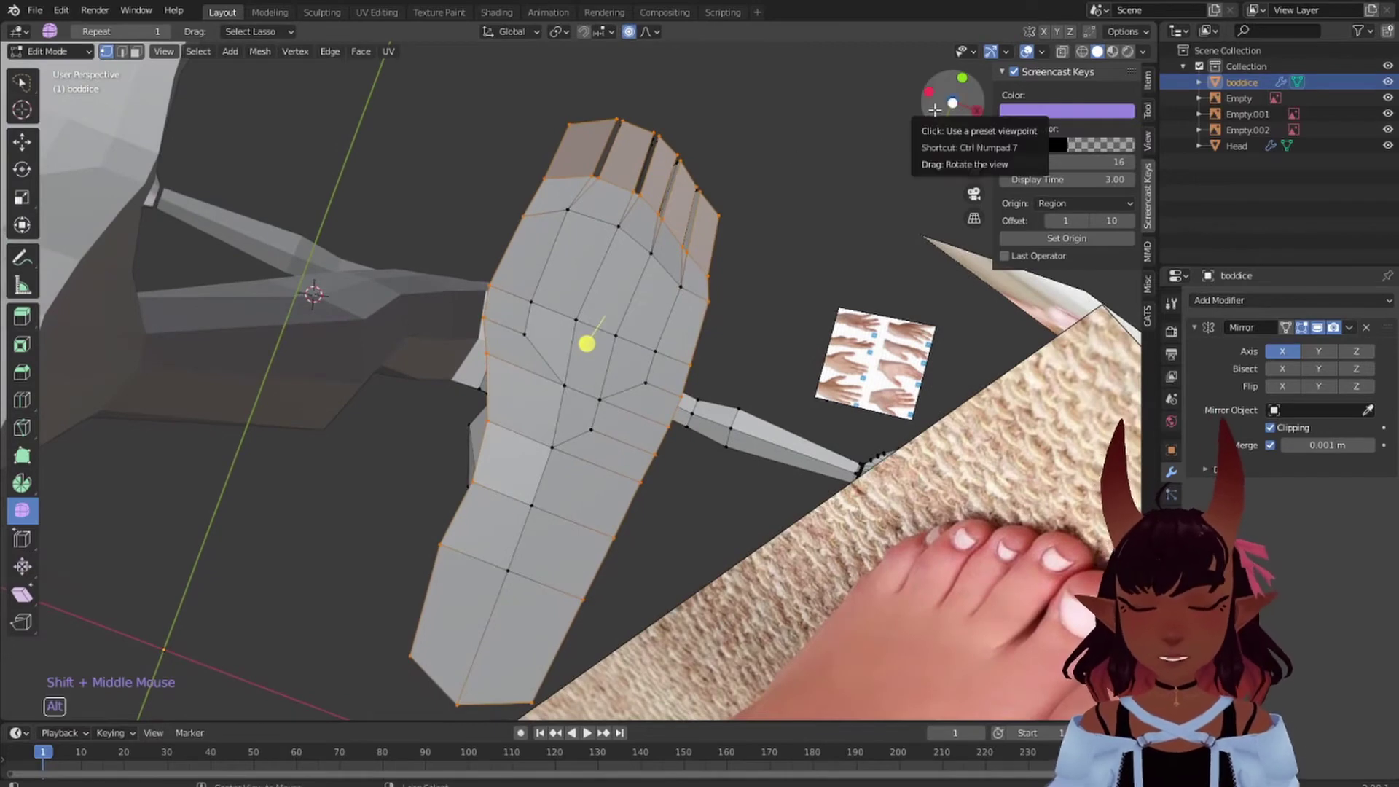
key("alt+s")
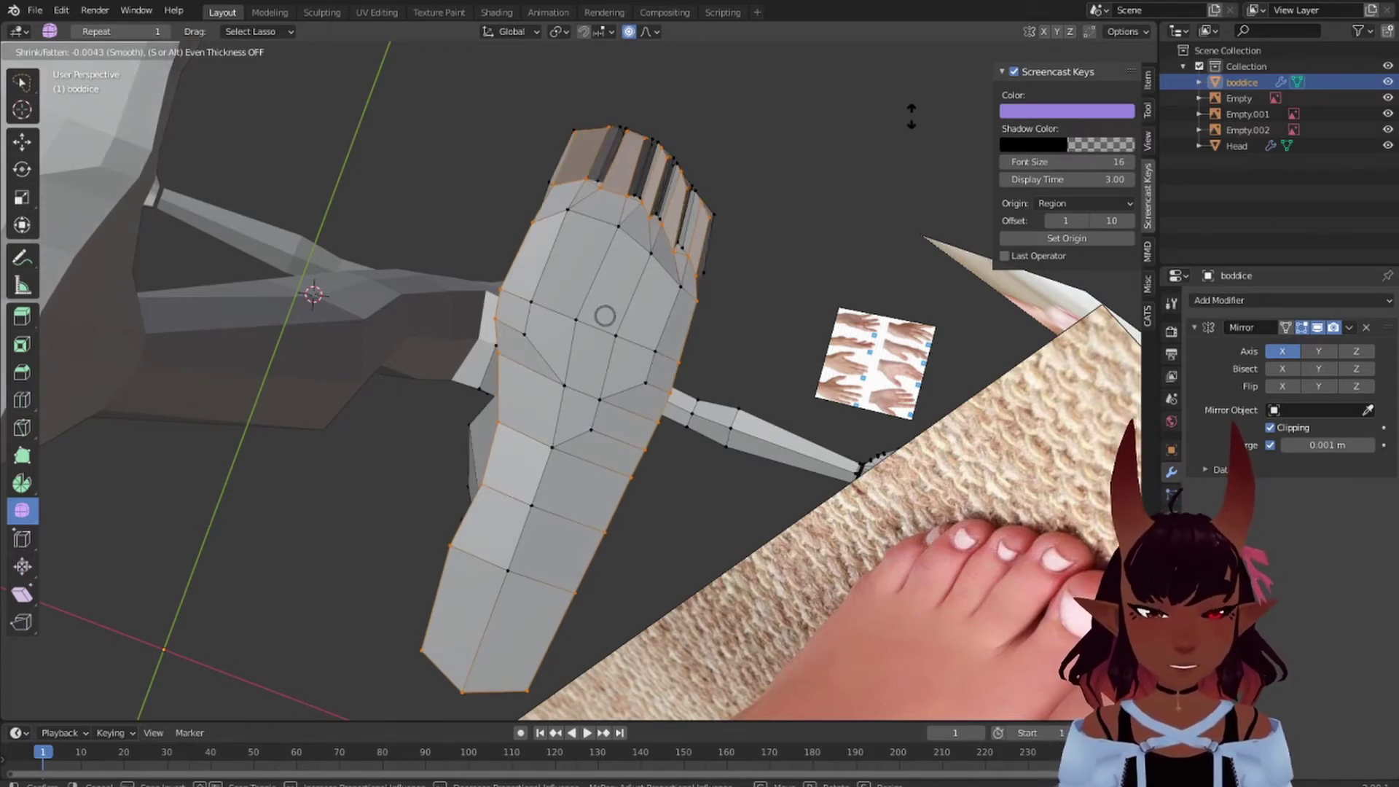
left_click(629, 415)
- Clear the selection and turn on X-ray display for the toes
middle_click_drag(629, 414, 571, 363)
scroll(657, 290, "up", 4)
scroll(649, 284, "up", 1)
right_click(613, 276)
key("a")
key("a")
key("a")
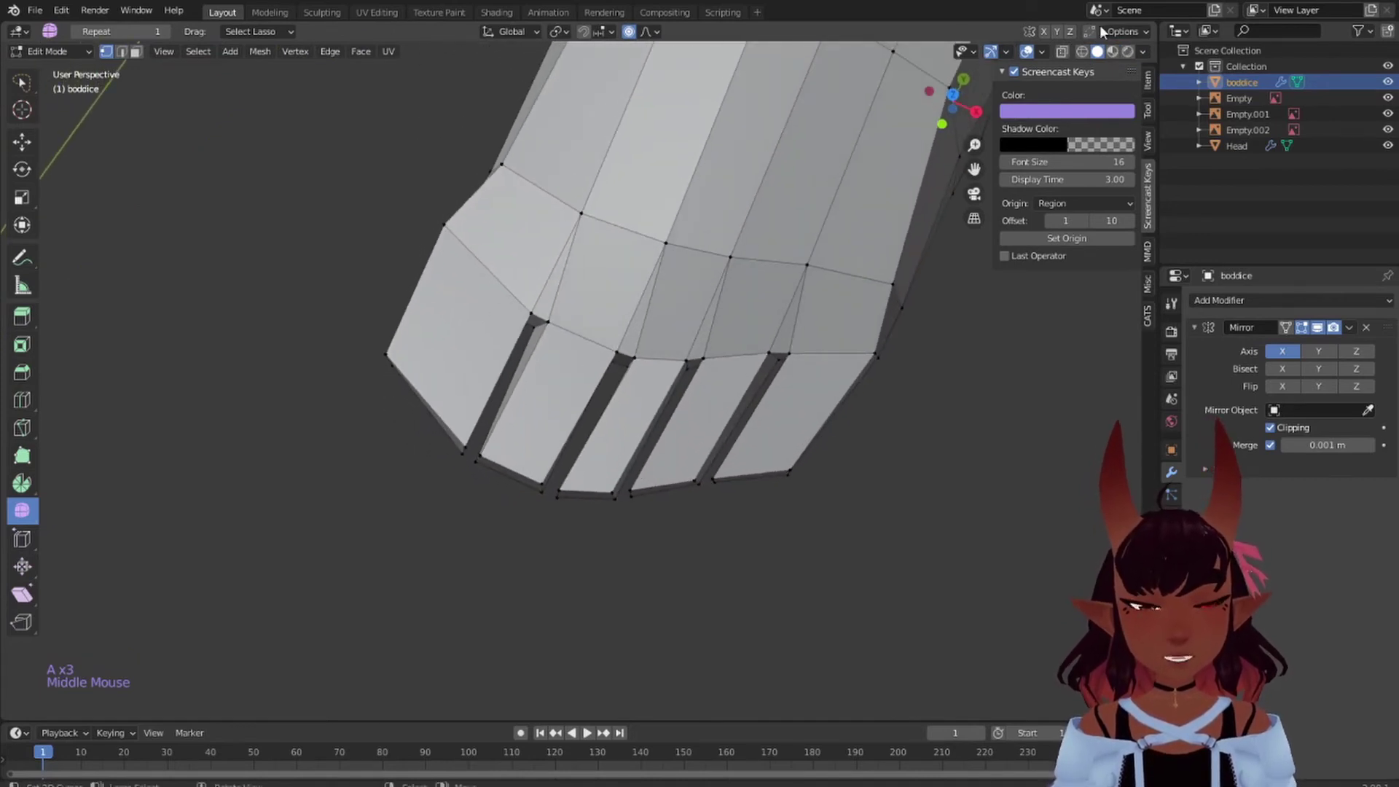
left_click(1063, 51)
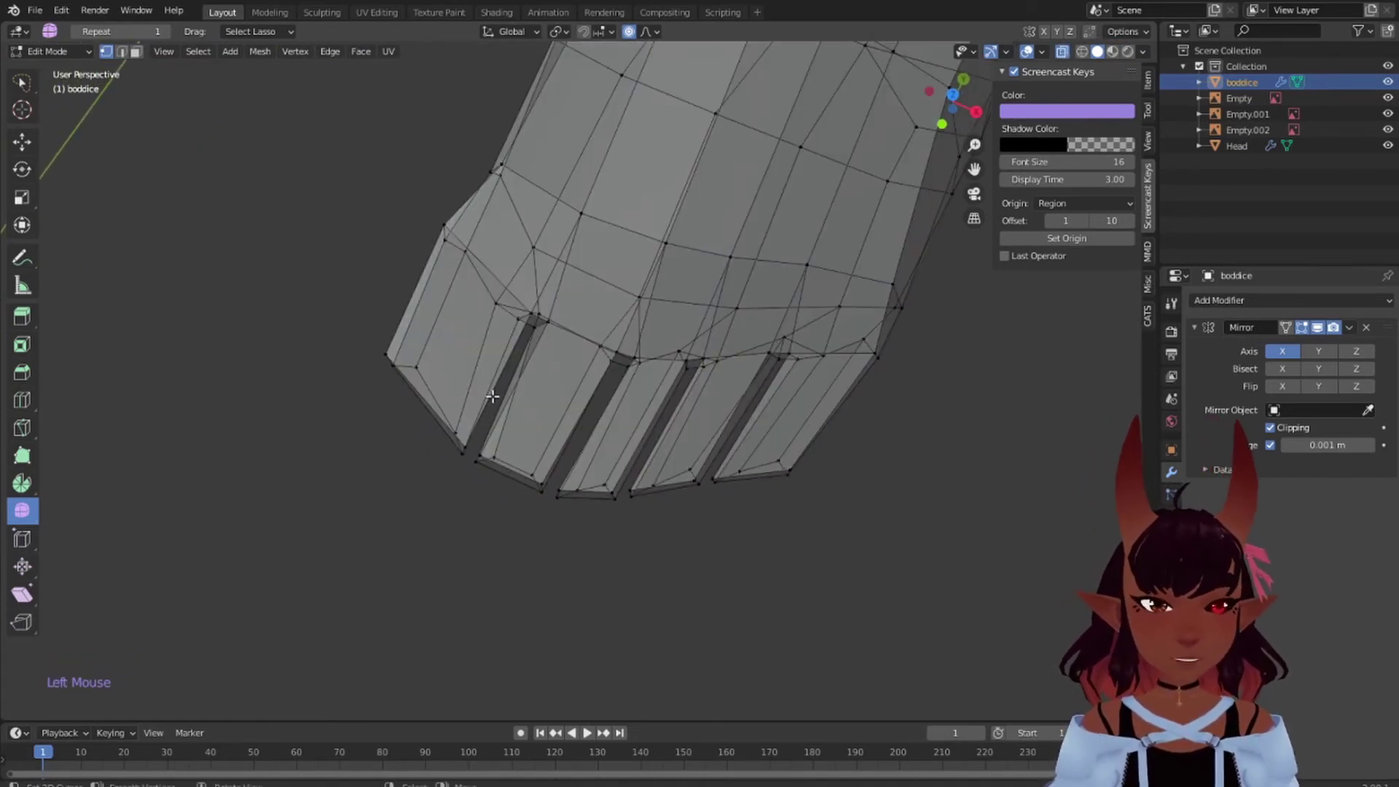
- Select the big toe tip's corner vertices beside the second toe and edge-slide them back by a factor of 0.210
left_click_drag(493, 405, 405, 320)
mouse_move(446, 362)
left_mouse_down()
mouse_move(416, 459)
mouse_move(454, 485)
left_mouse_up()
key("g")
key("g")
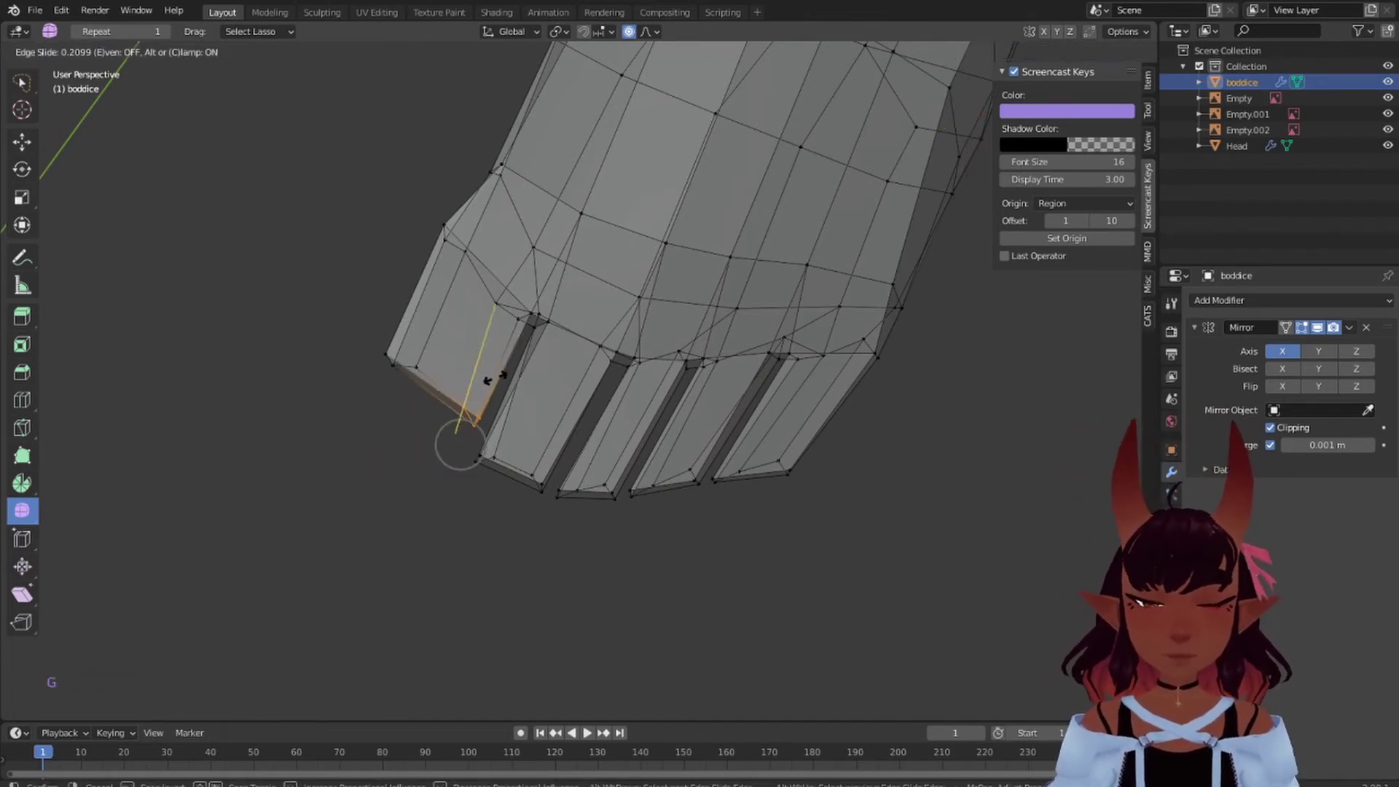
left_click(484, 381)
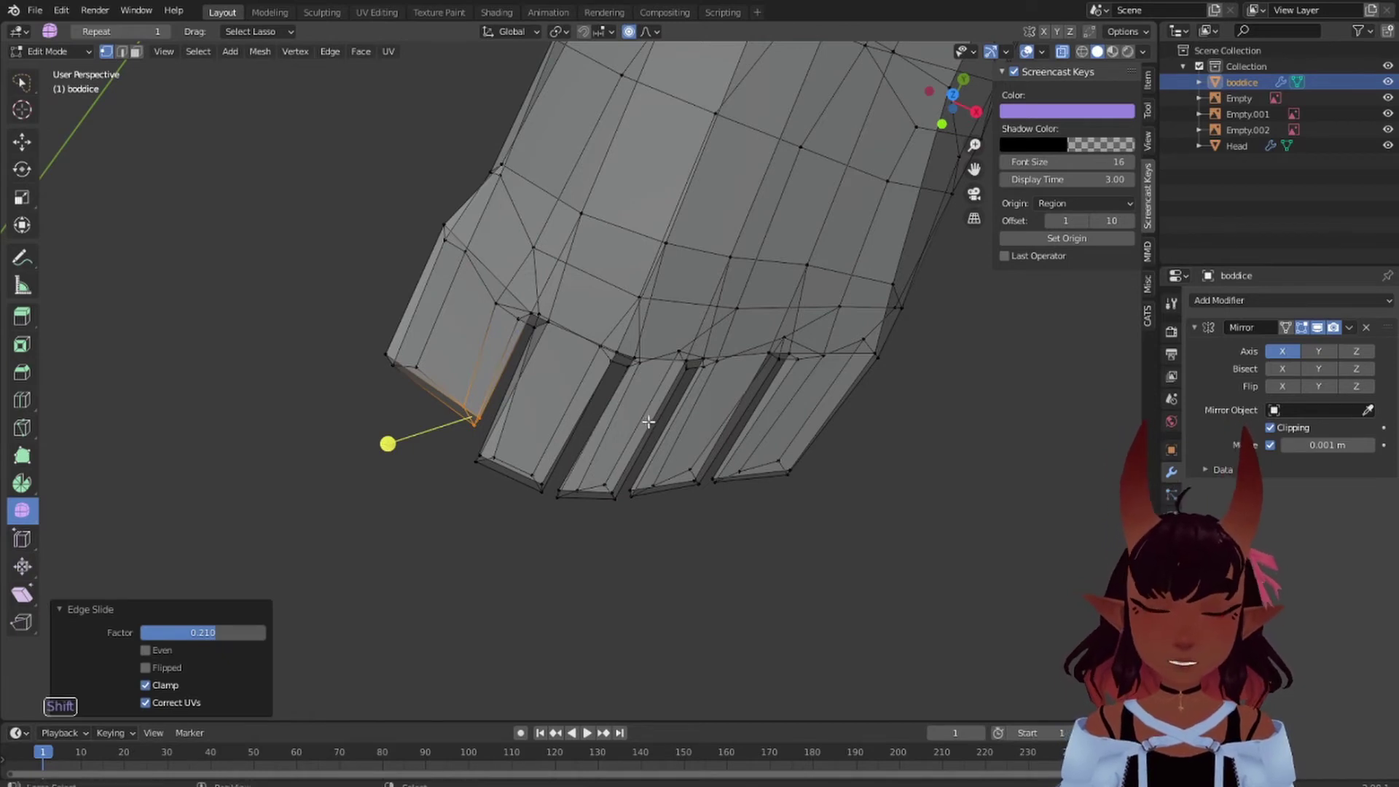
- Select the middle toe tip's corner vertices beside the second toe and edge-slide them by a factor of 0.109
middle_click_drag(645, 429, 540, 452, "shift")
left_click(544, 460)
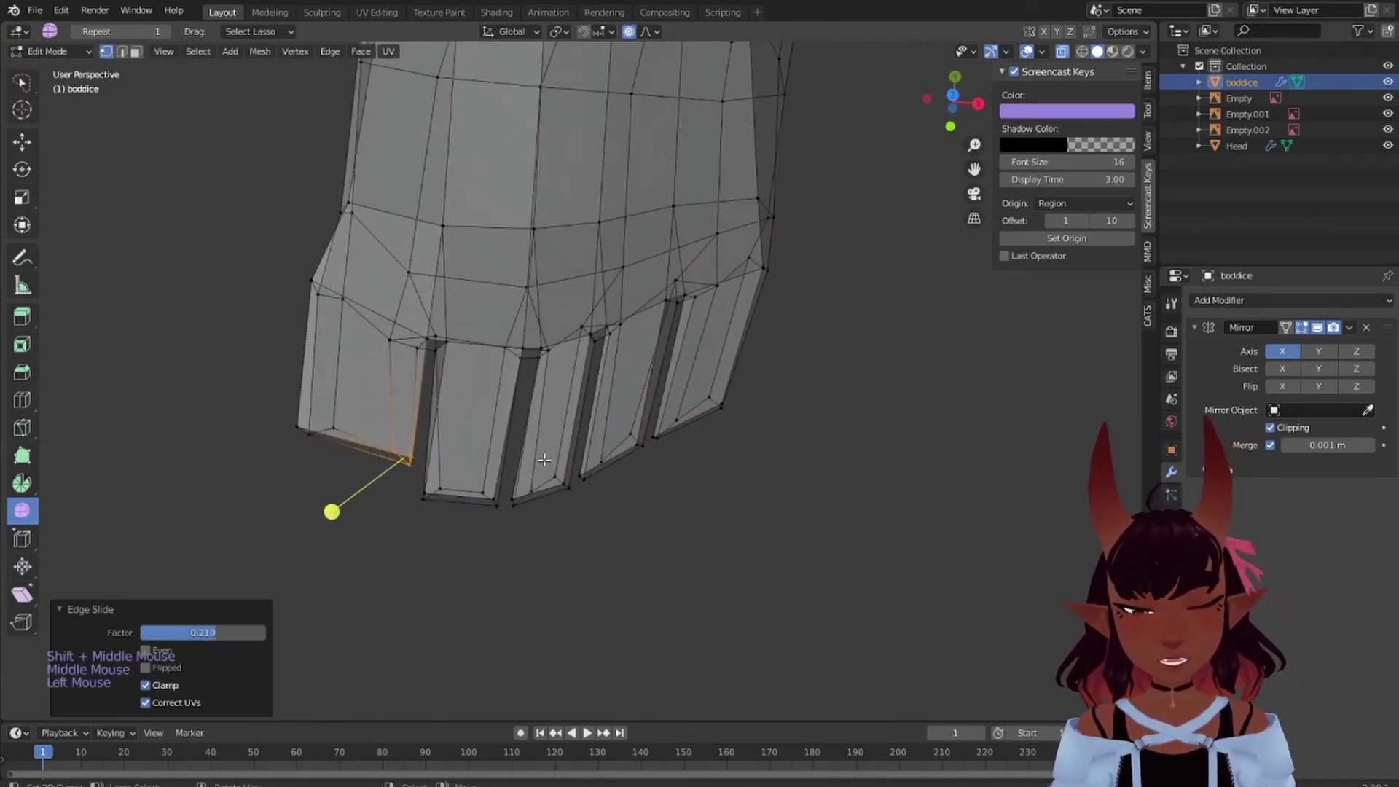
key("g")
key("g")
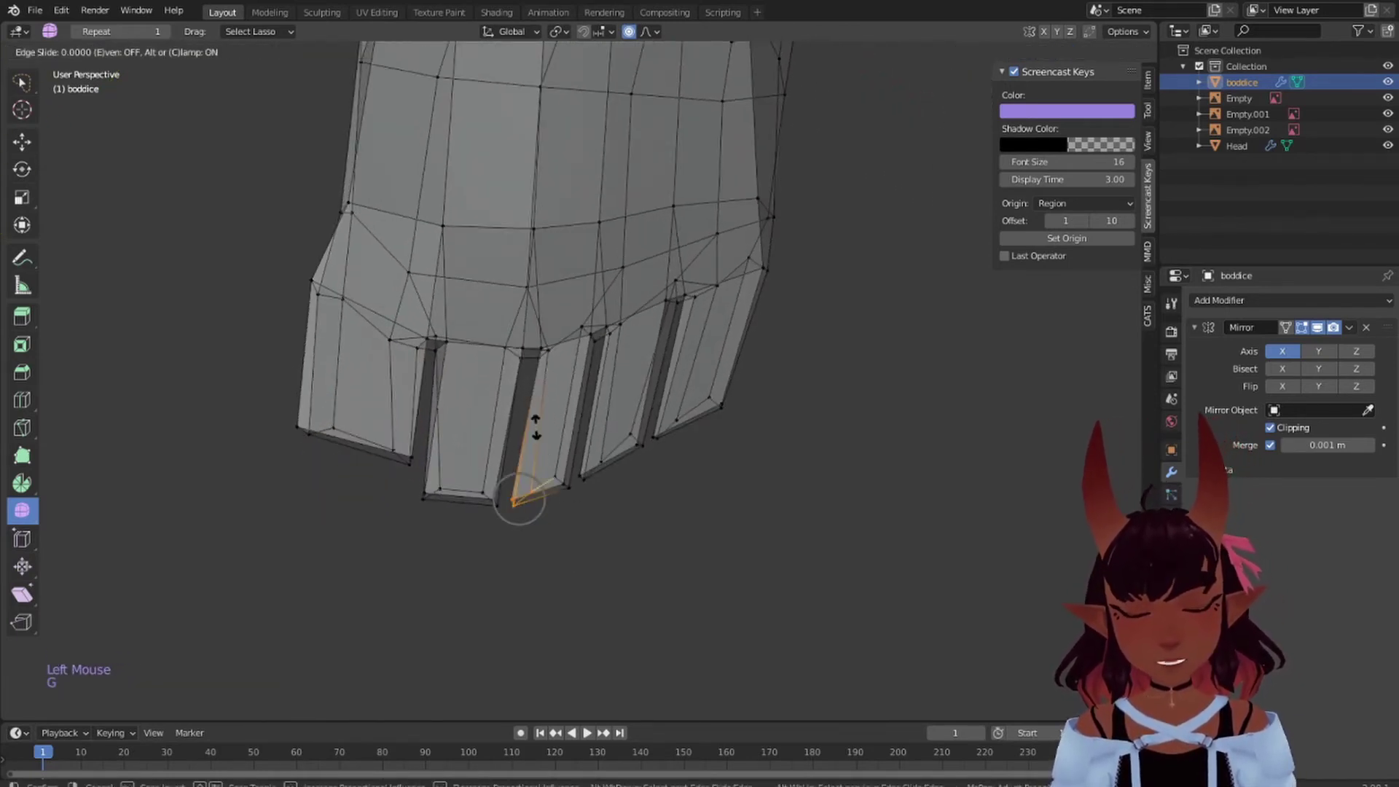
left_click(521, 494)
- Select the fourth toe tip's corner vertices beside the middle toe and edge-slide them back by a factor of 0.188
middle_click_drag(619, 414, 562, 474, "shift")
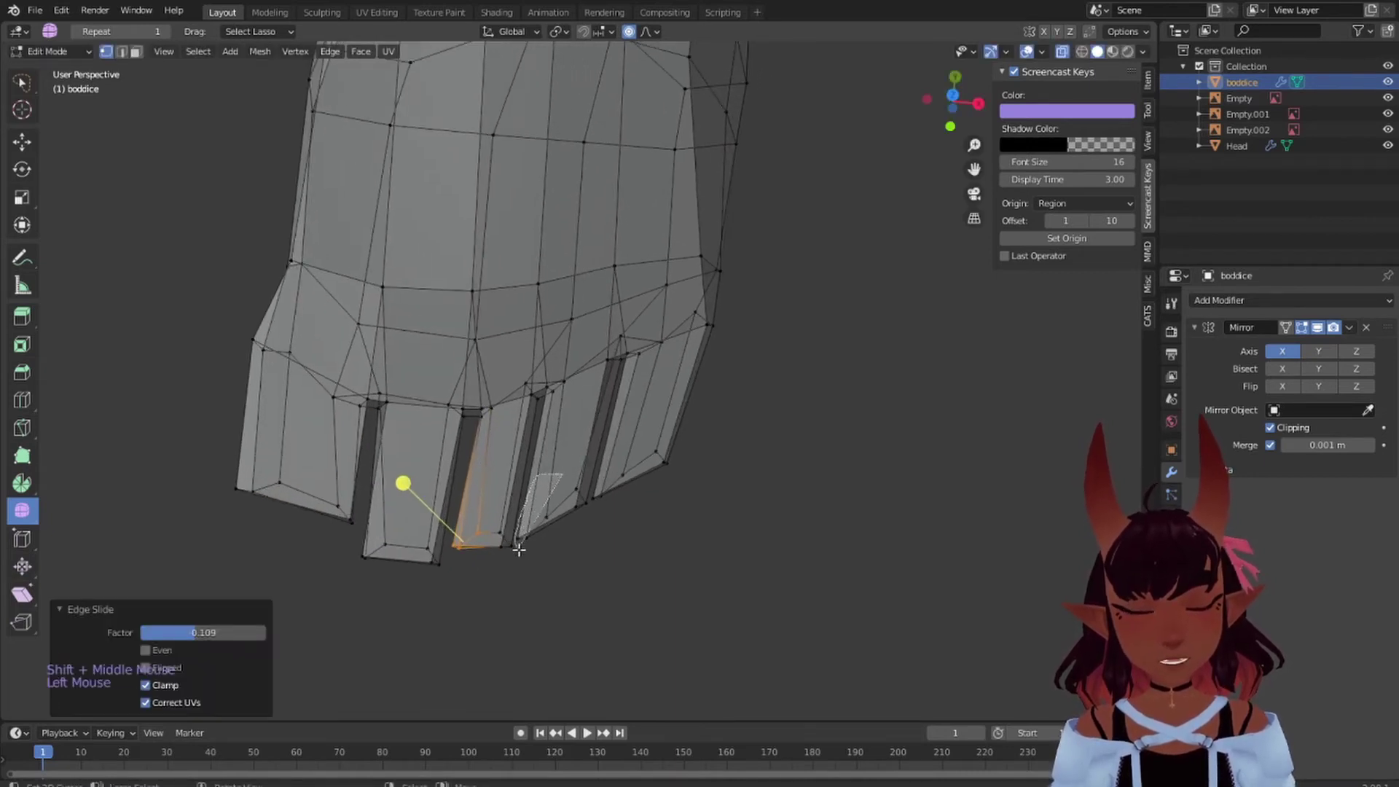
left_click(542, 459)
key("g")
key("g")
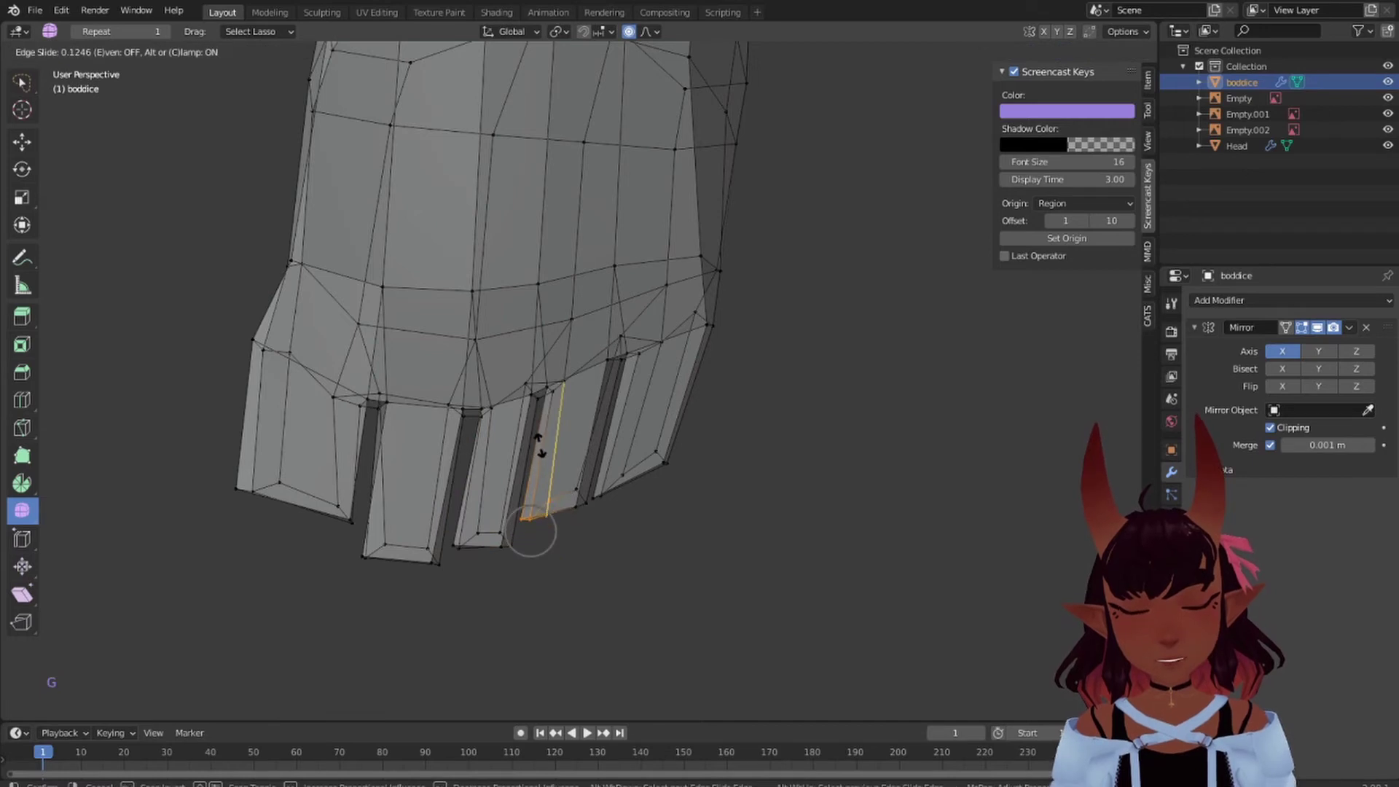
left_click(542, 441)
- Select the little toe tip's corner vertices beside the fourth toe and edge-slide them back by a factor of 0.152
middle_click_drag(642, 380, 735, 413, "shift")
left_click(621, 484)
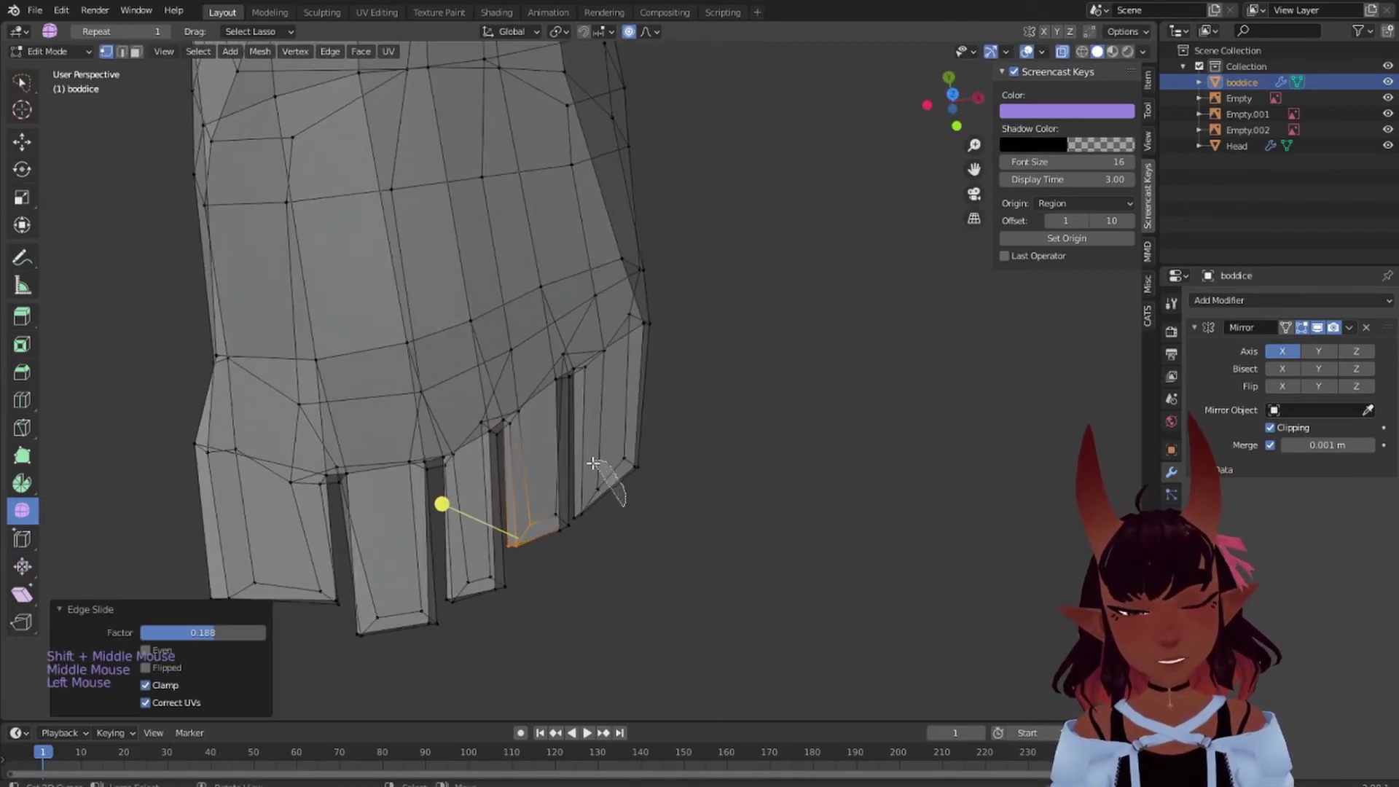
mouse_move(593, 463)
left_mouse_down()
mouse_move(573, 506)
mouse_move(585, 542)
mouse_move(591, 457)
left_mouse_up()
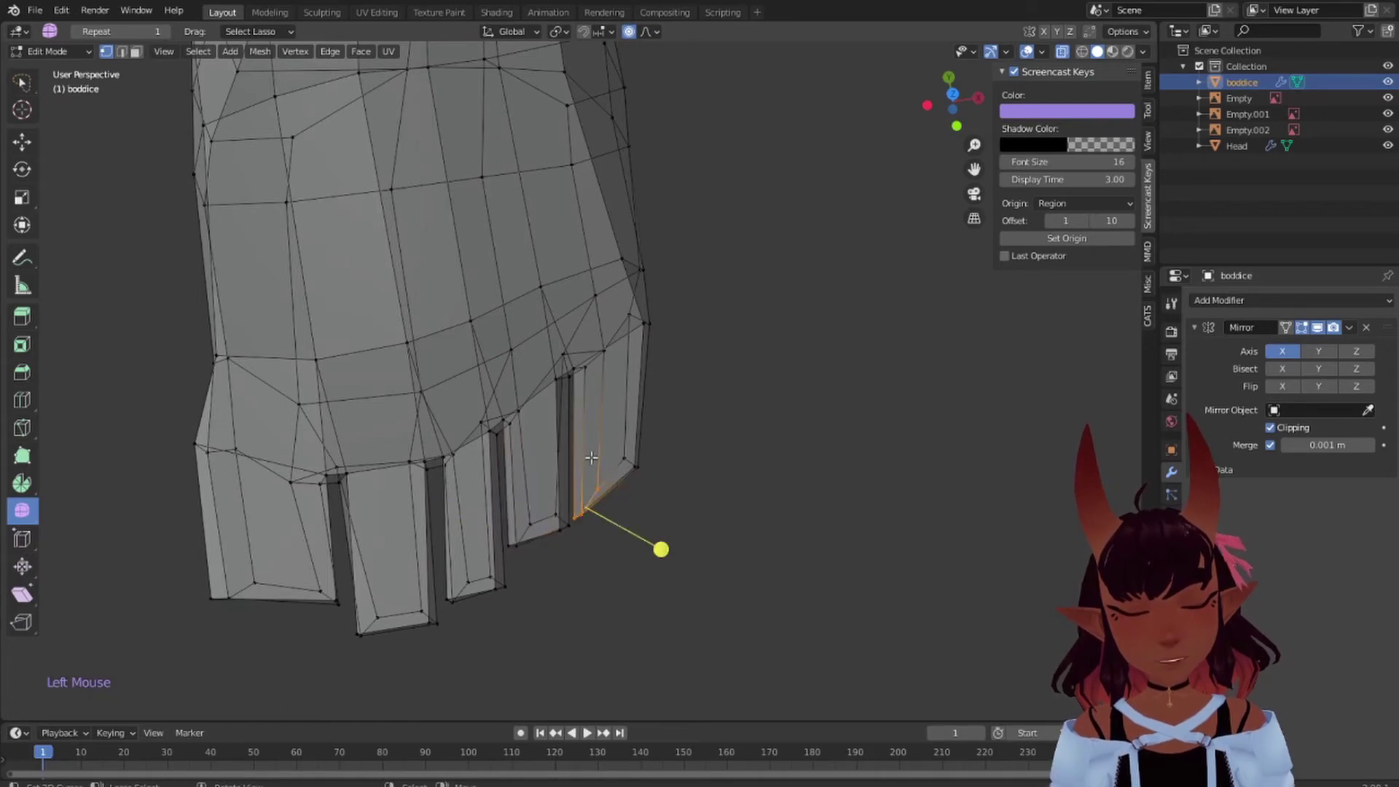
key("g")
key("g")
left_click(583, 434)
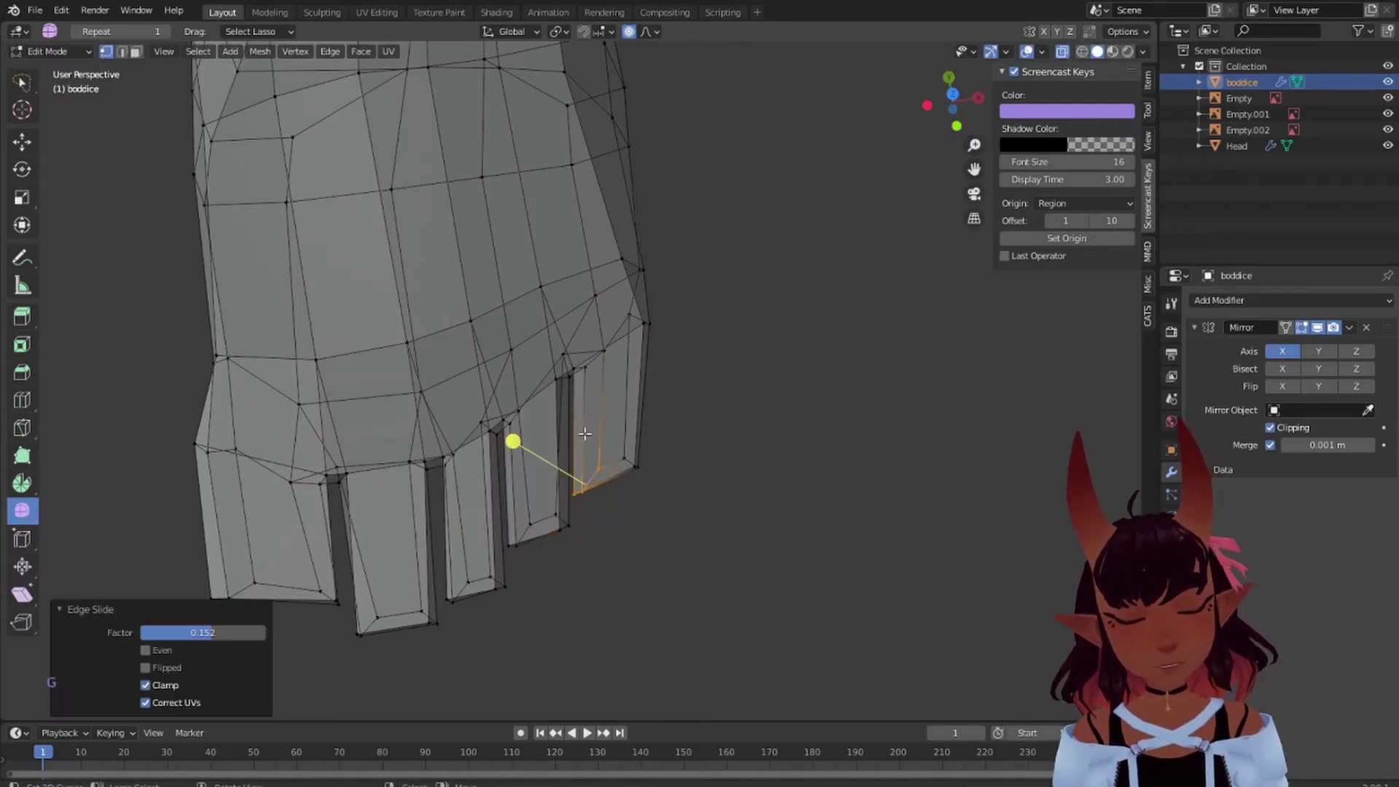
- Clear the selection and examine the whole foot's shape and toe length against the reference photo
scroll(583, 434, "down", 5)
key("a")
key("a")
key("a")
scroll(583, 434, "down", 3)
middle_click_drag(621, 277, 475, 316)
scroll(475, 316, "down", 4)
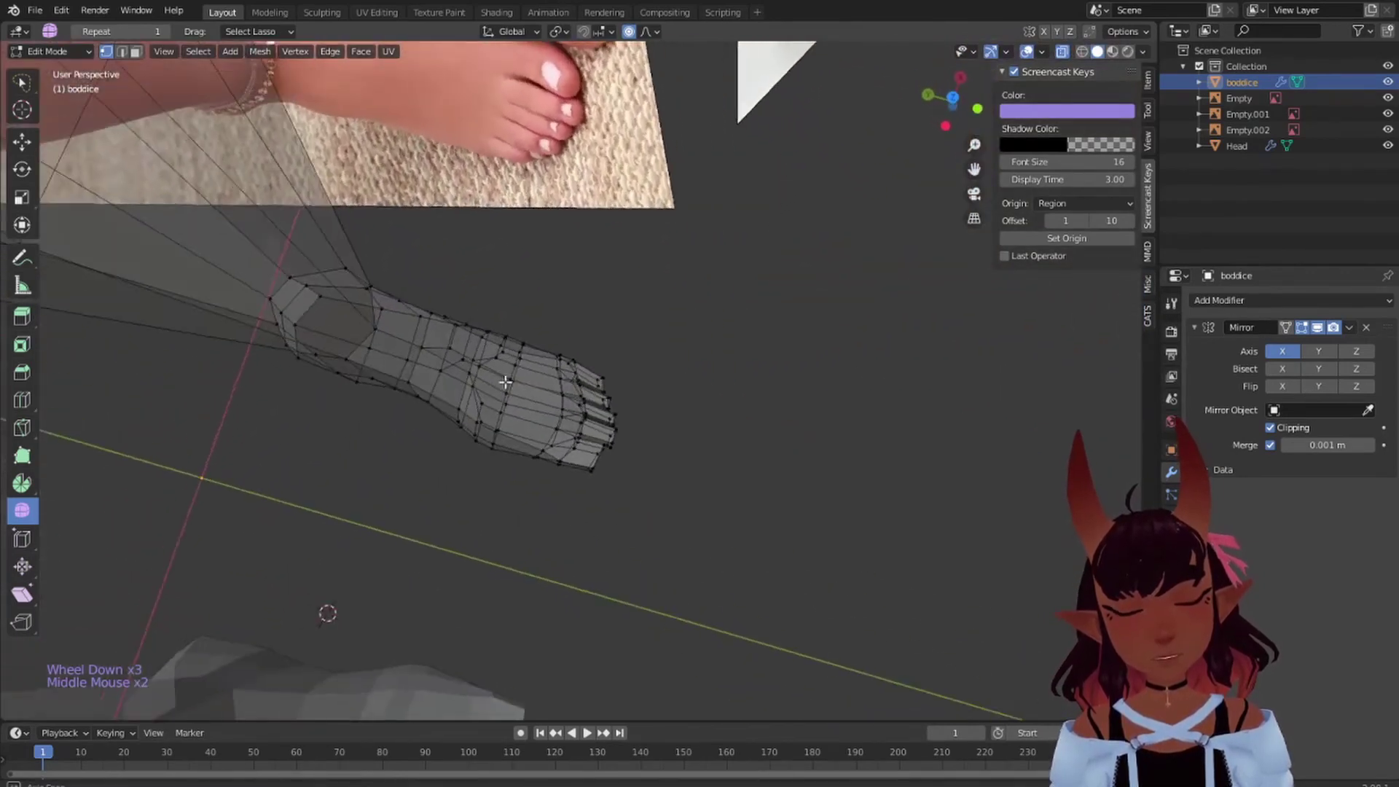
middle_click_drag(594, 343, 617, 316)
scroll(680, 393, "up", 10)
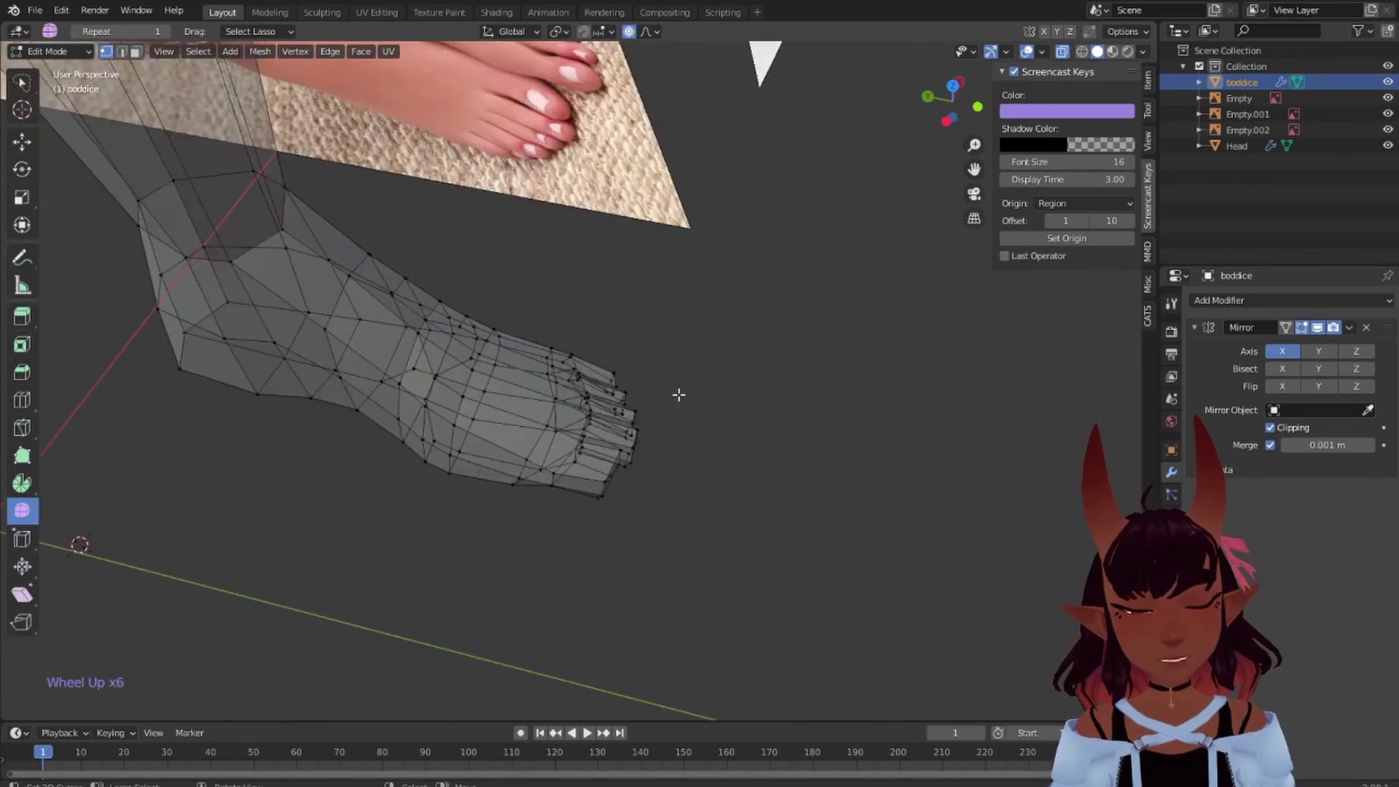
- Select the tips of all five toes and fatten them by about 0.0009 m with smooth proportional editing
mouse_move(680, 393)
middle_mouse_down()
mouse_move(665, 462)
mouse_move(672, 368)
middle_mouse_up()
mouse_move(799, 286)
left_mouse_down()
mouse_move(787, 258)
mouse_move(572, 259)
mouse_move(583, 393)
mouse_move(482, 546)
left_mouse_up()
mouse_move(482, 546)
middle_mouse_down()
mouse_move(824, 400)
mouse_move(701, 322)
middle_mouse_up()
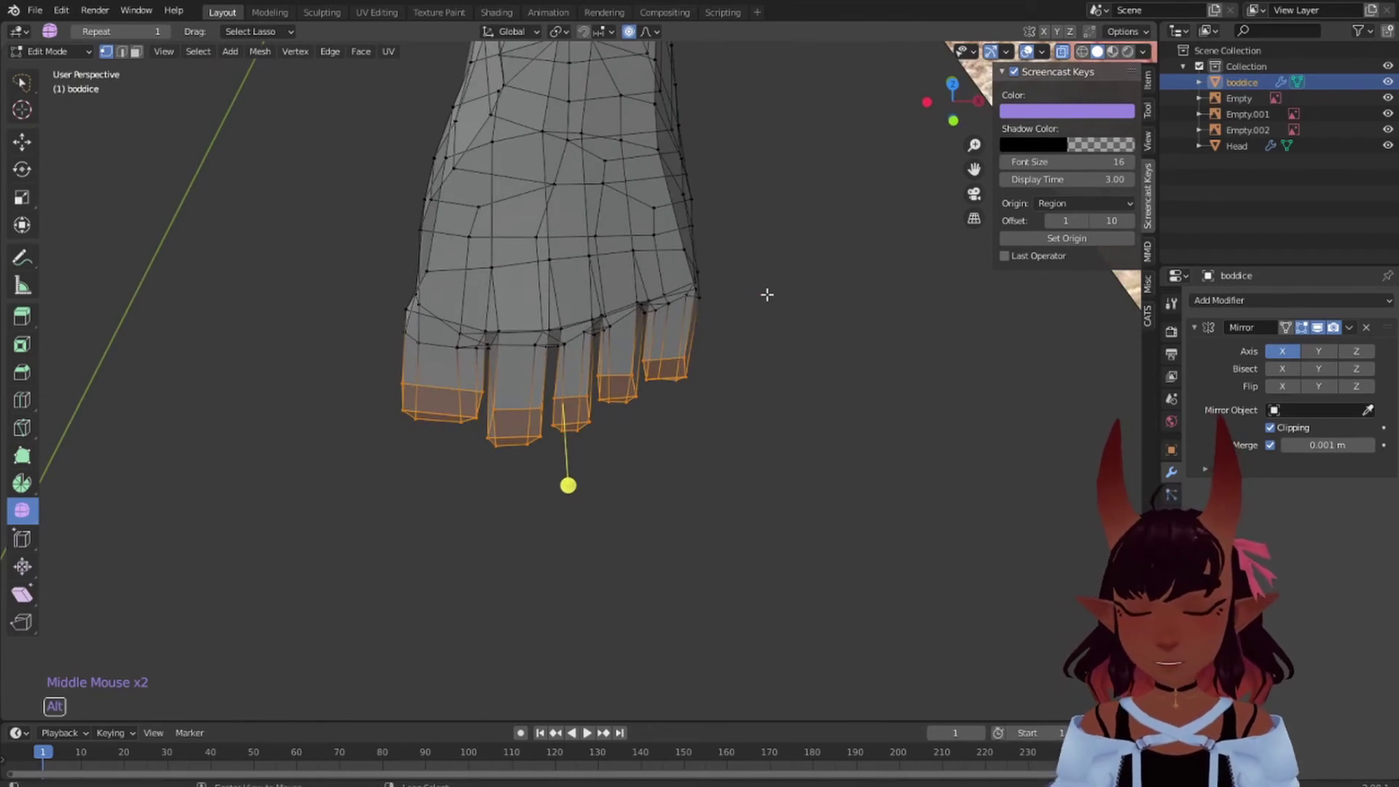
key("alt+s")
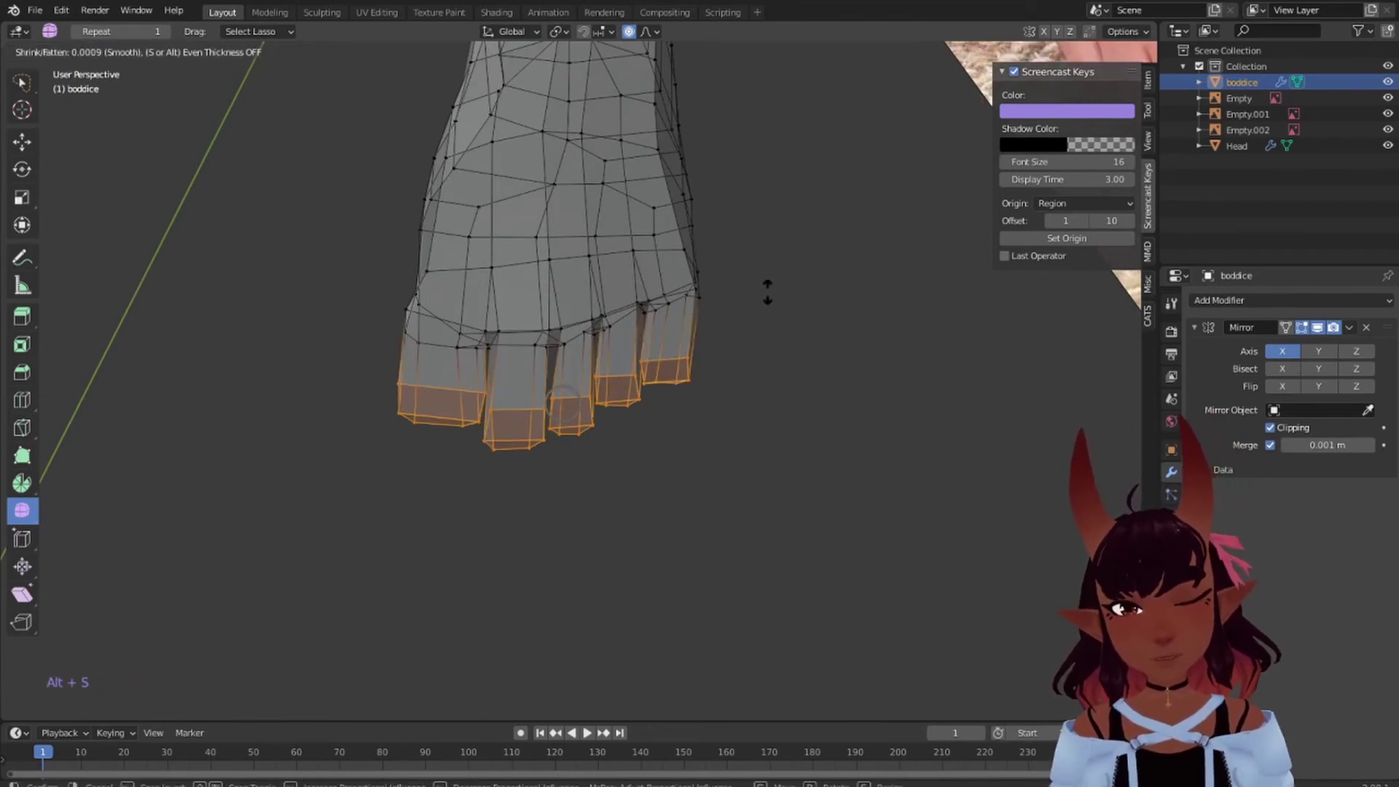
left_click(724, 255)
- Move the five selected toe tips along the global Y axis with proportional editing, and clear the selection
middle_click_drag(724, 256, 693, 350)
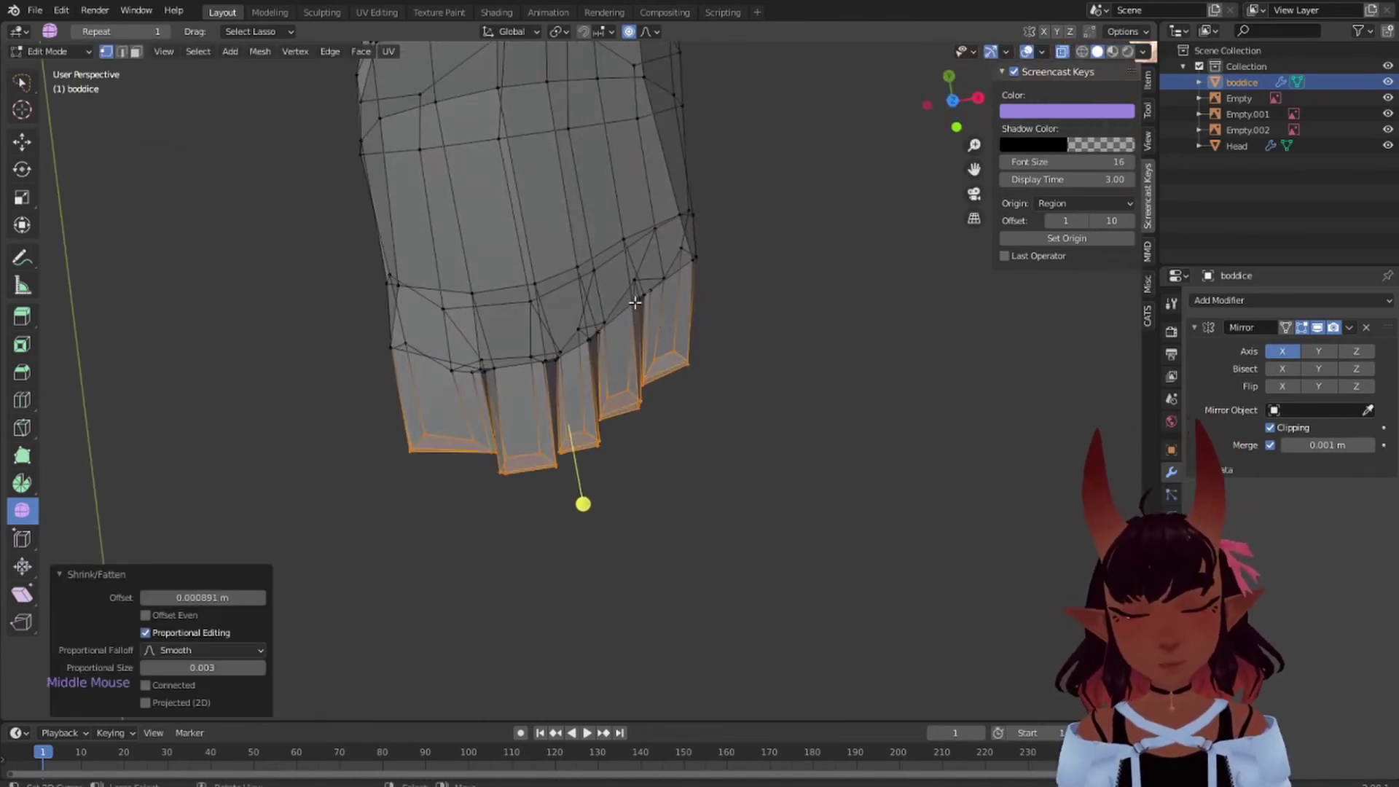
key("g")
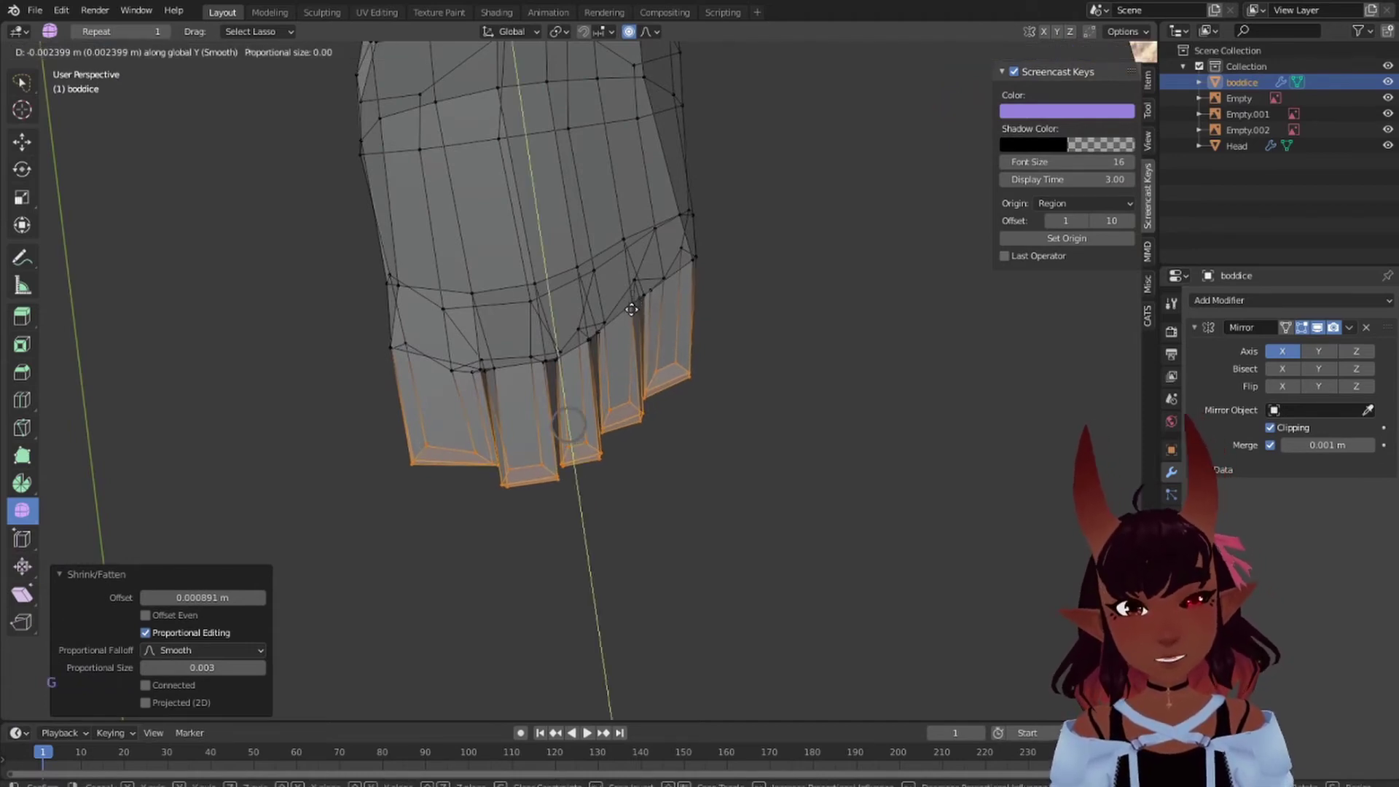
left_click(628, 294)
scroll(627, 292, "down", 7)
mouse_move(638, 280)
middle_mouse_down()
mouse_move(627, 248)
mouse_move(503, 233)
mouse_move(347, 248)
mouse_move(474, 171)
mouse_move(422, 212)
mouse_move(581, 251)
mouse_move(631, 316)
mouse_move(654, 259)
middle_mouse_up()
scroll(381, 223, "down", 3)
key("a")
key("a")
key("a")
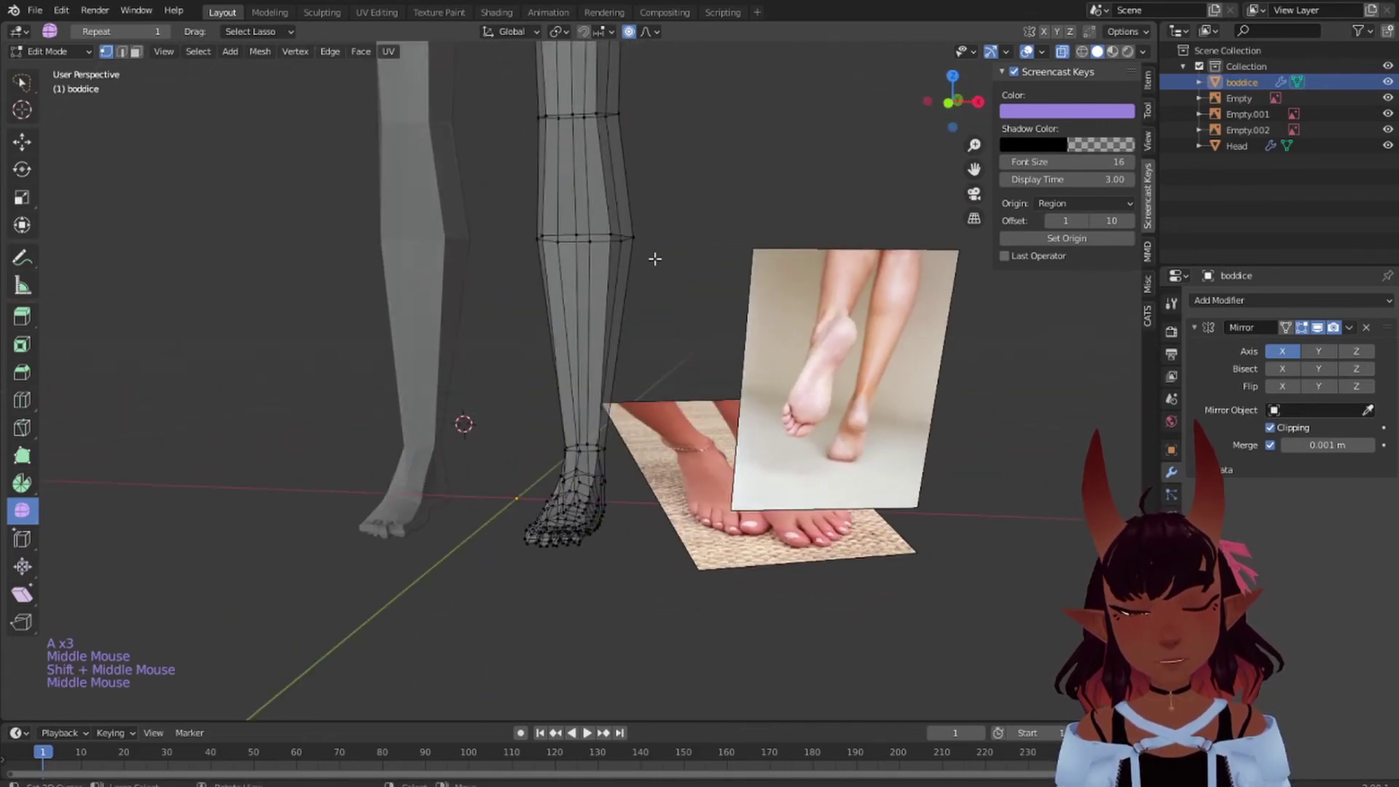
- Switch the body mesh to Object Mode with nothing selected and turn off X-ray display
key("KP_1")
scroll(654, 258, "down", 4)
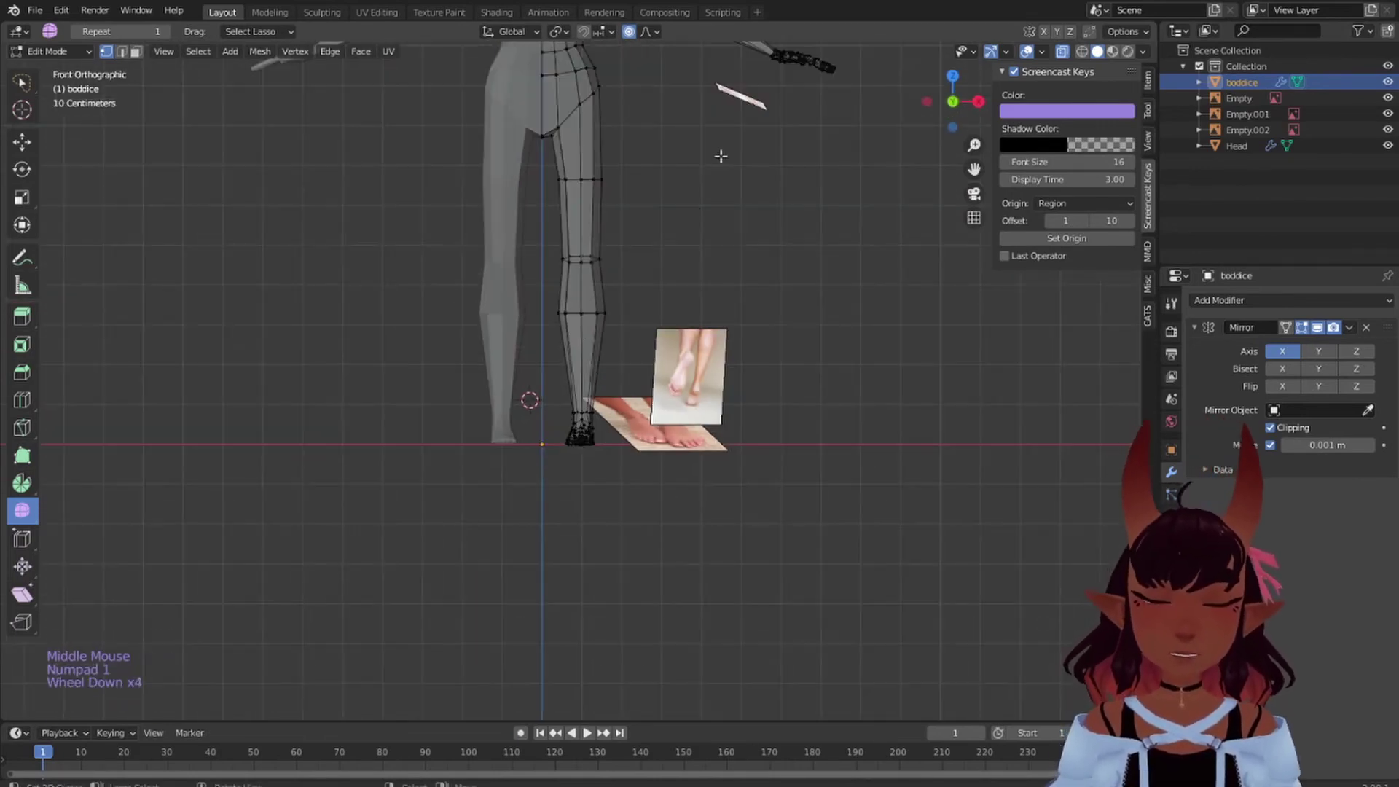
middle_click_drag(721, 156, 663, 218)
left_click(55, 51)
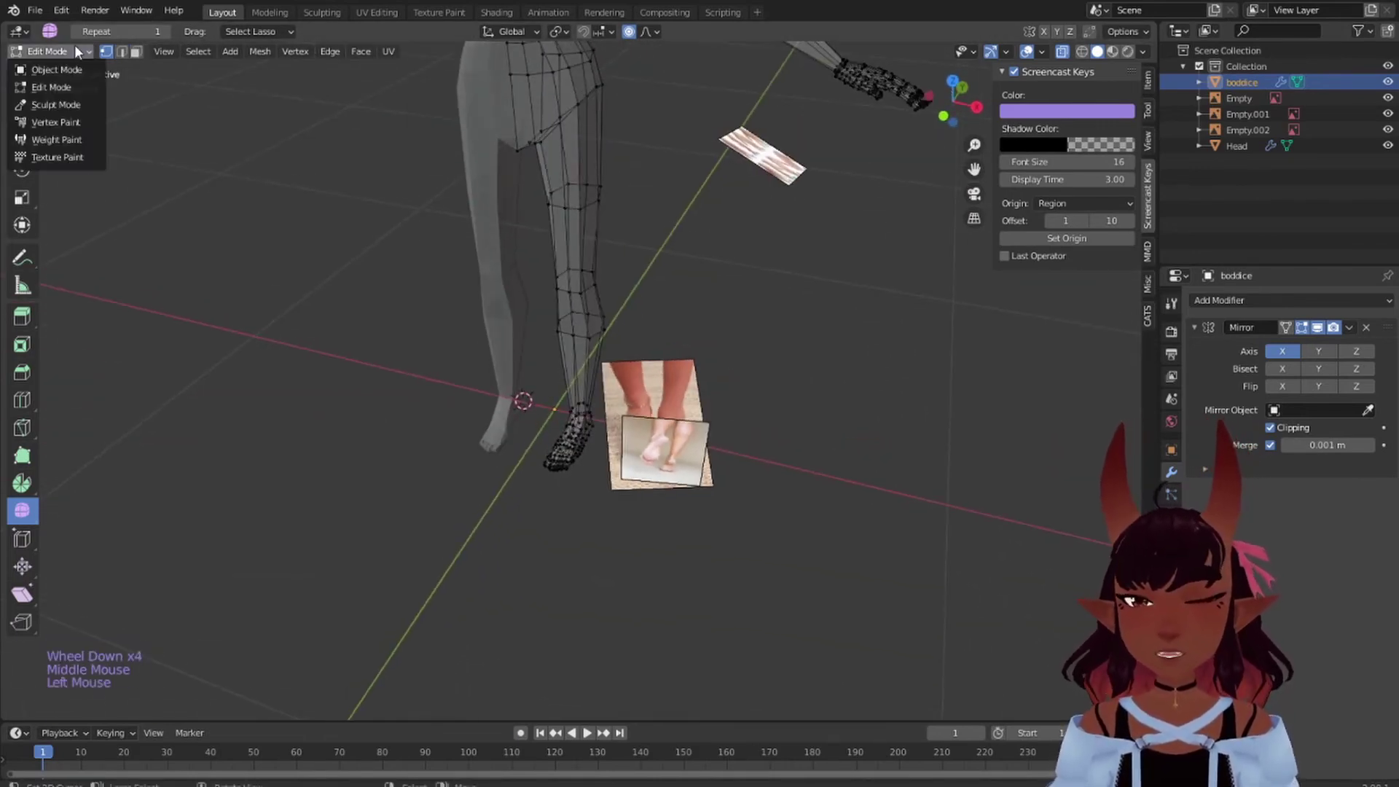
left_click(57, 70)
scroll(459, 306, "down", 1)
key("a")
scroll(408, 342, "up", 1)
key("a")
key("a")
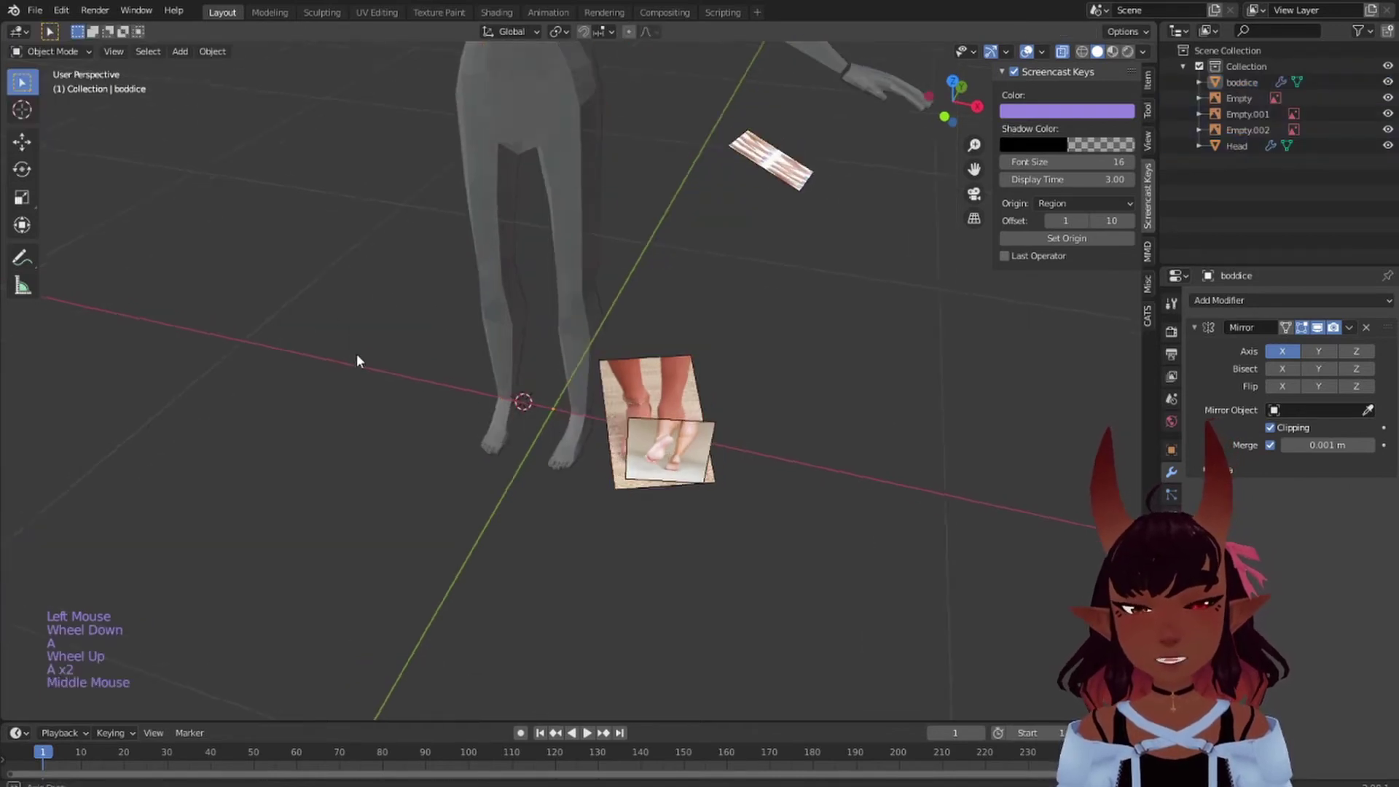
middle_click_drag(356, 359, 998, 32)
left_click(1062, 51)
- Examine the whole body's proportions and compare the hand with the feet from above
scroll(541, 269, "down", 1)
scroll(546, 267, "down", 1)
middle_click_drag(546, 267, 596, 195)
scroll(518, 397, "up", 5)
scroll(517, 396, "up", 1)
scroll(572, 255, "down", 6)
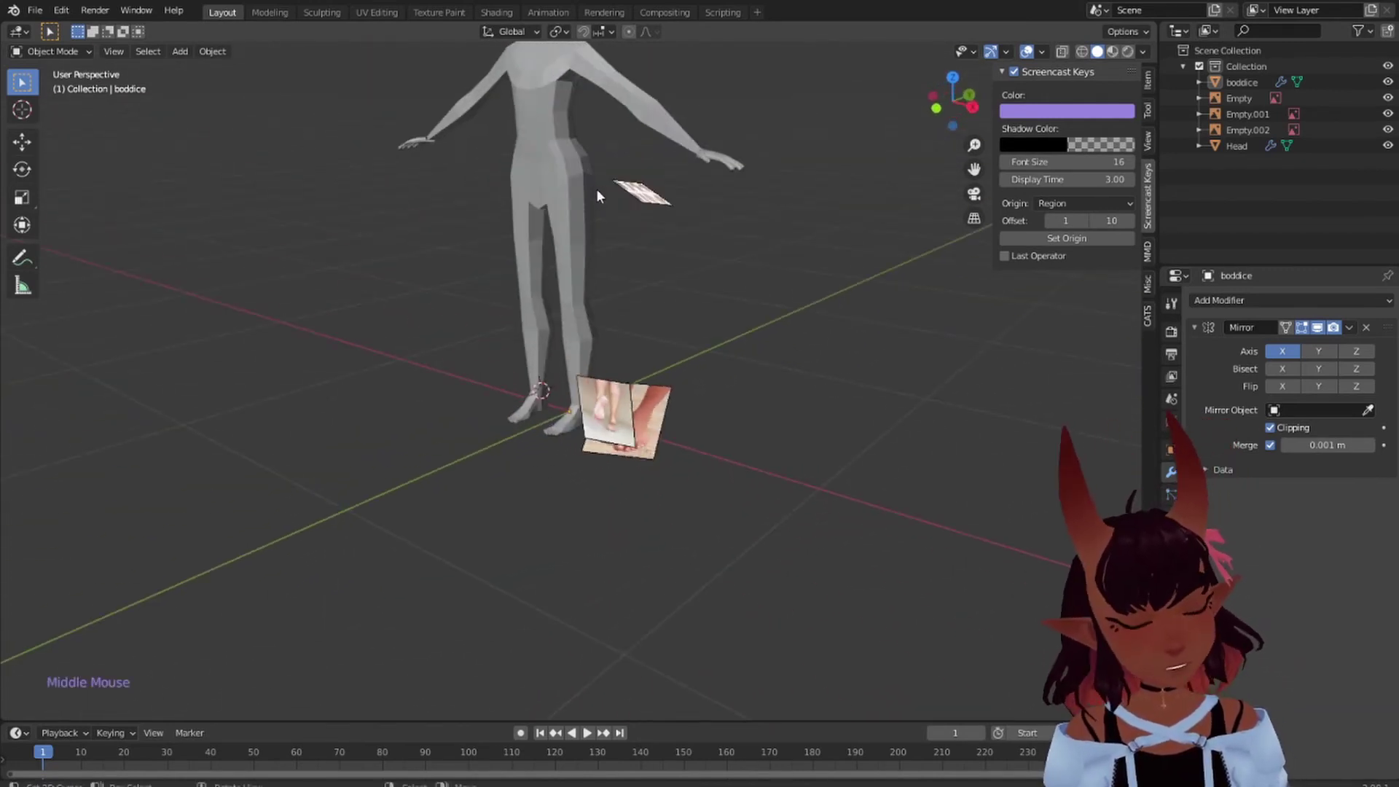
middle_click_drag(596, 189, 691, 270)
scroll(584, 408, "up", 3)
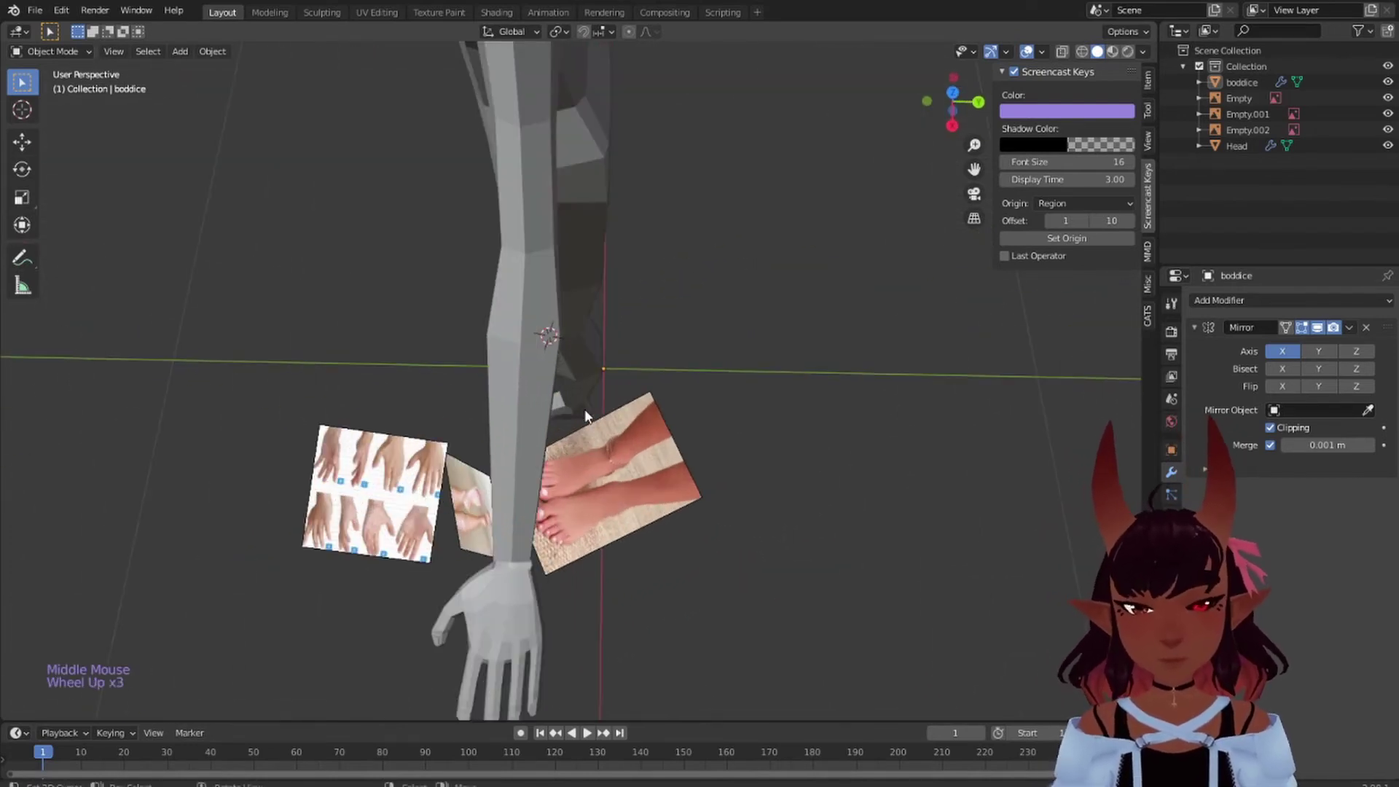
middle_click_drag(584, 409, 600, 359, "shift")
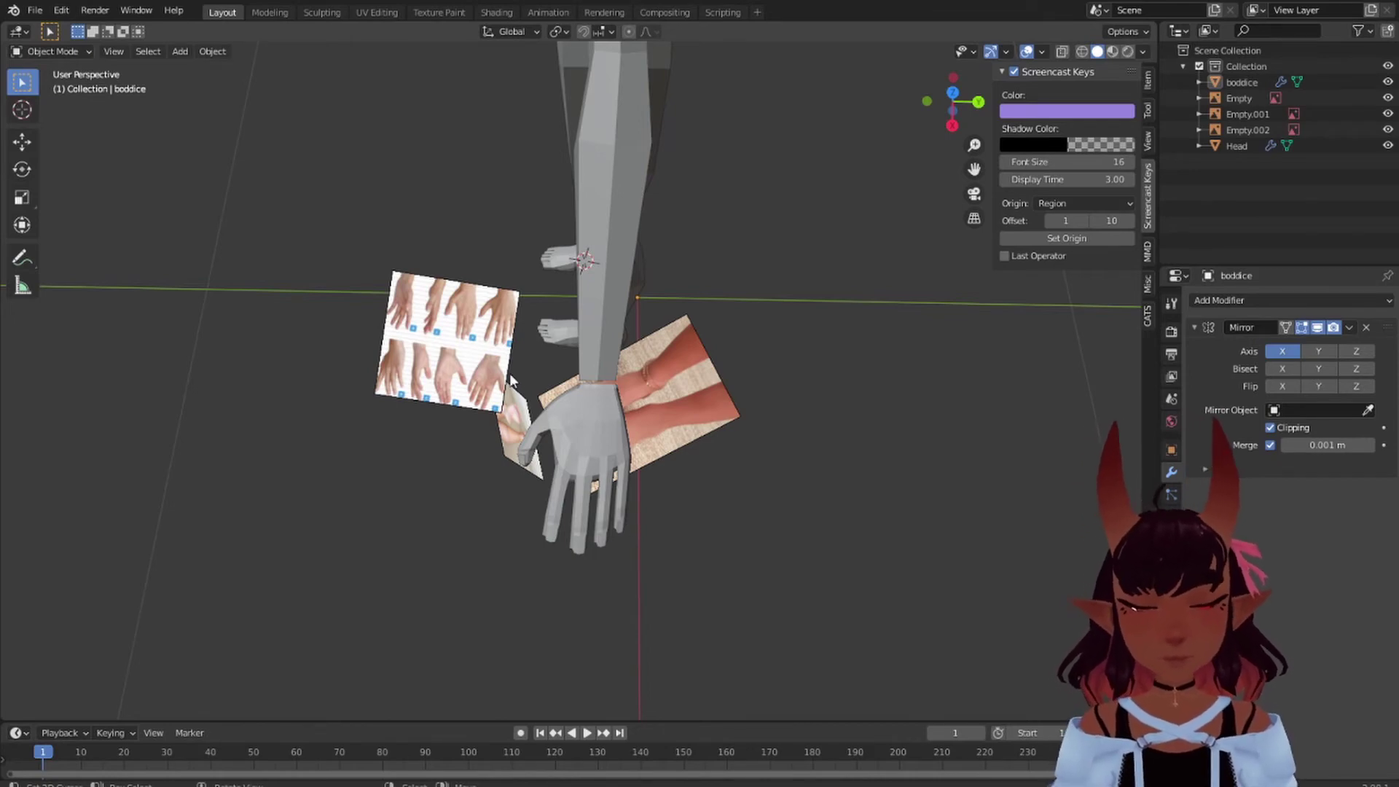
- Examine the arm and hand from the front and from above, judging the hand's size against the body
key("KP_1")
middle_click_drag(715, 226, 646, 597, "shift")
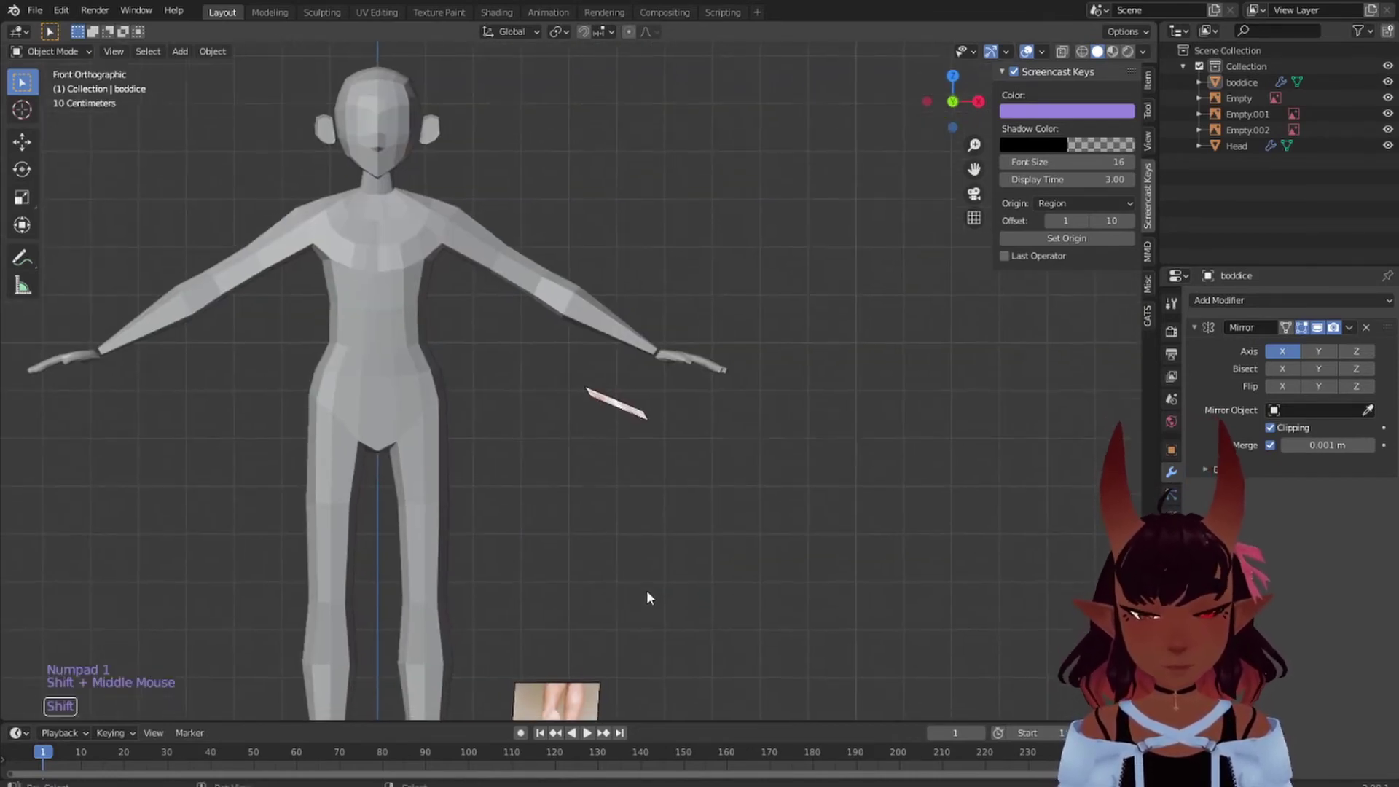
scroll(802, 460, "up", 5)
middle_click_drag(802, 460, 596, 497, "shift")
scroll(710, 455, "up", 2)
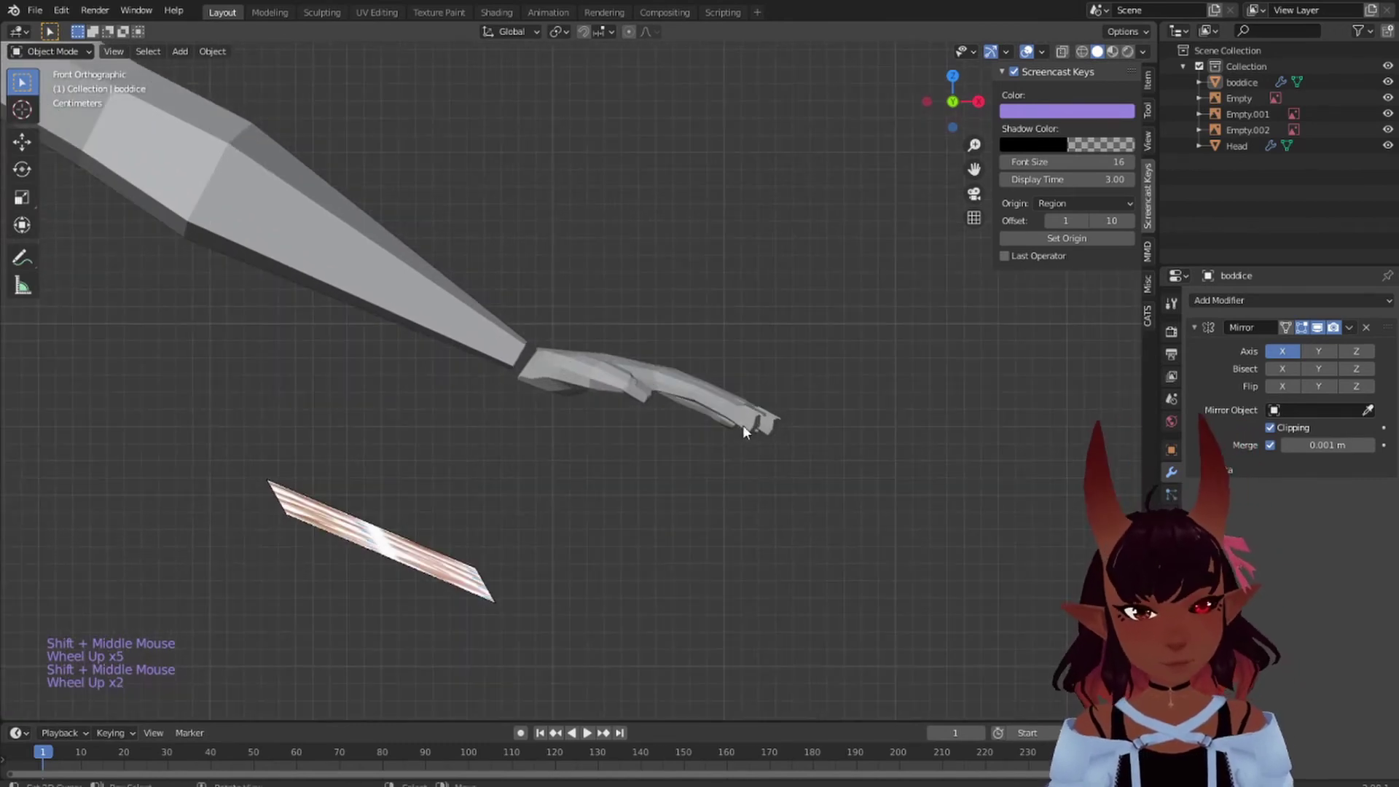
middle_click_drag(788, 417, 587, 503)
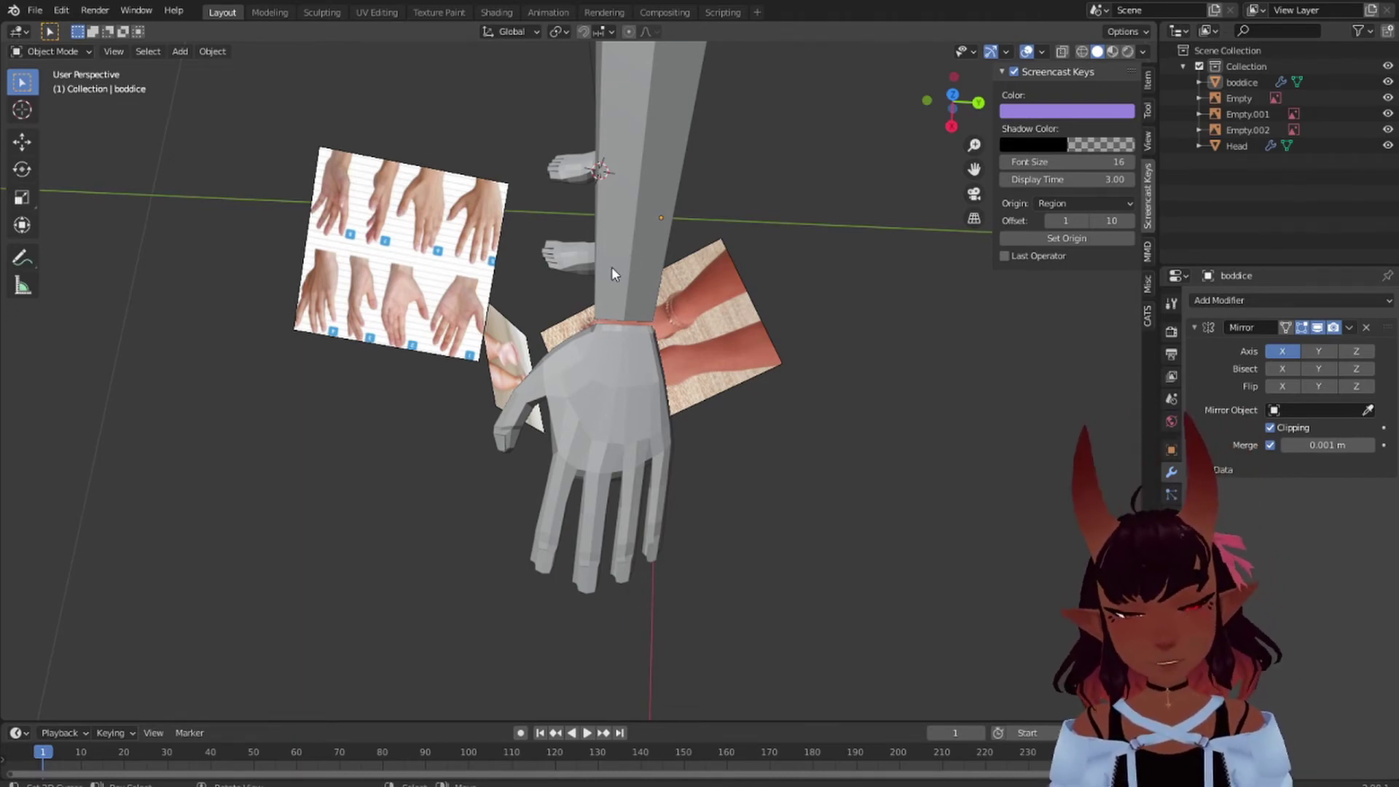
key("KP_1")
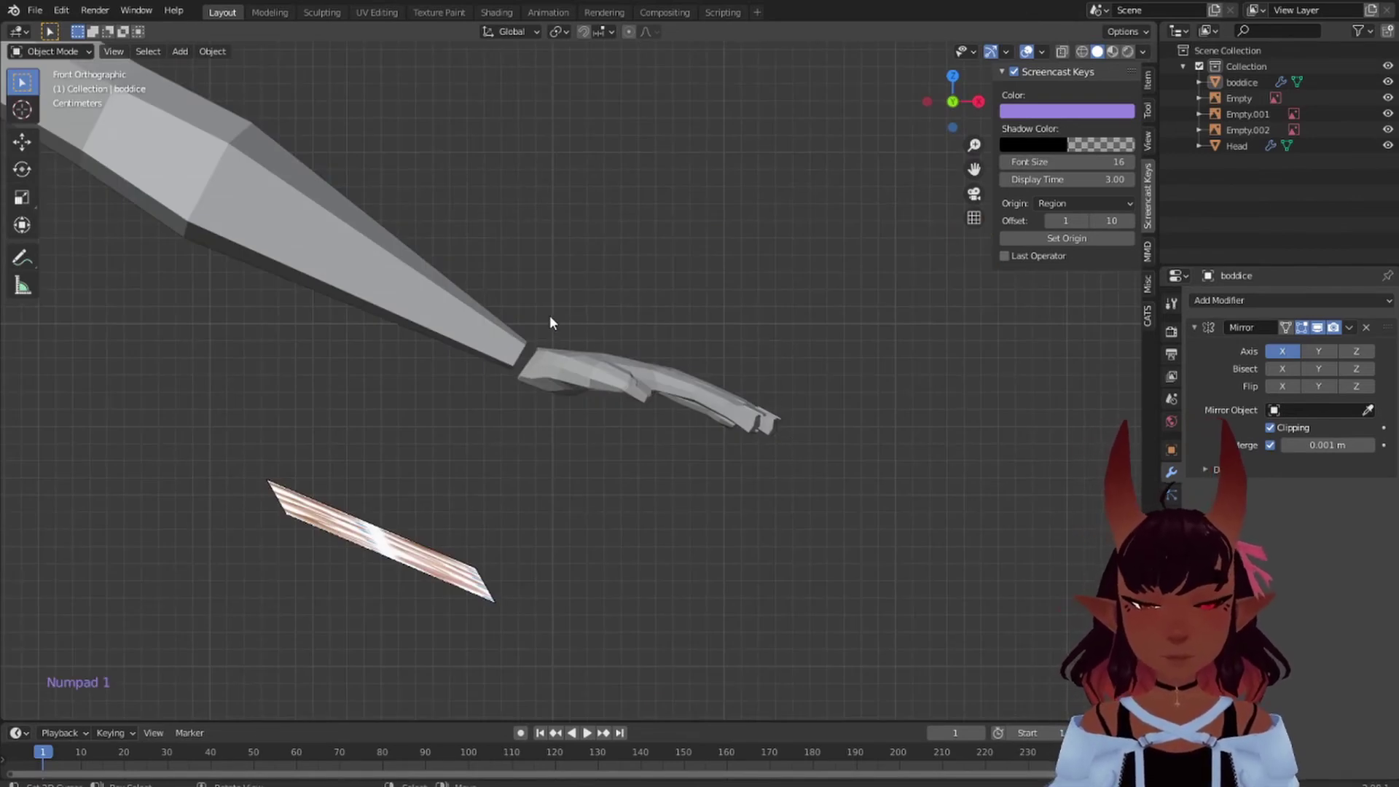
scroll(701, 349, "down", 5)
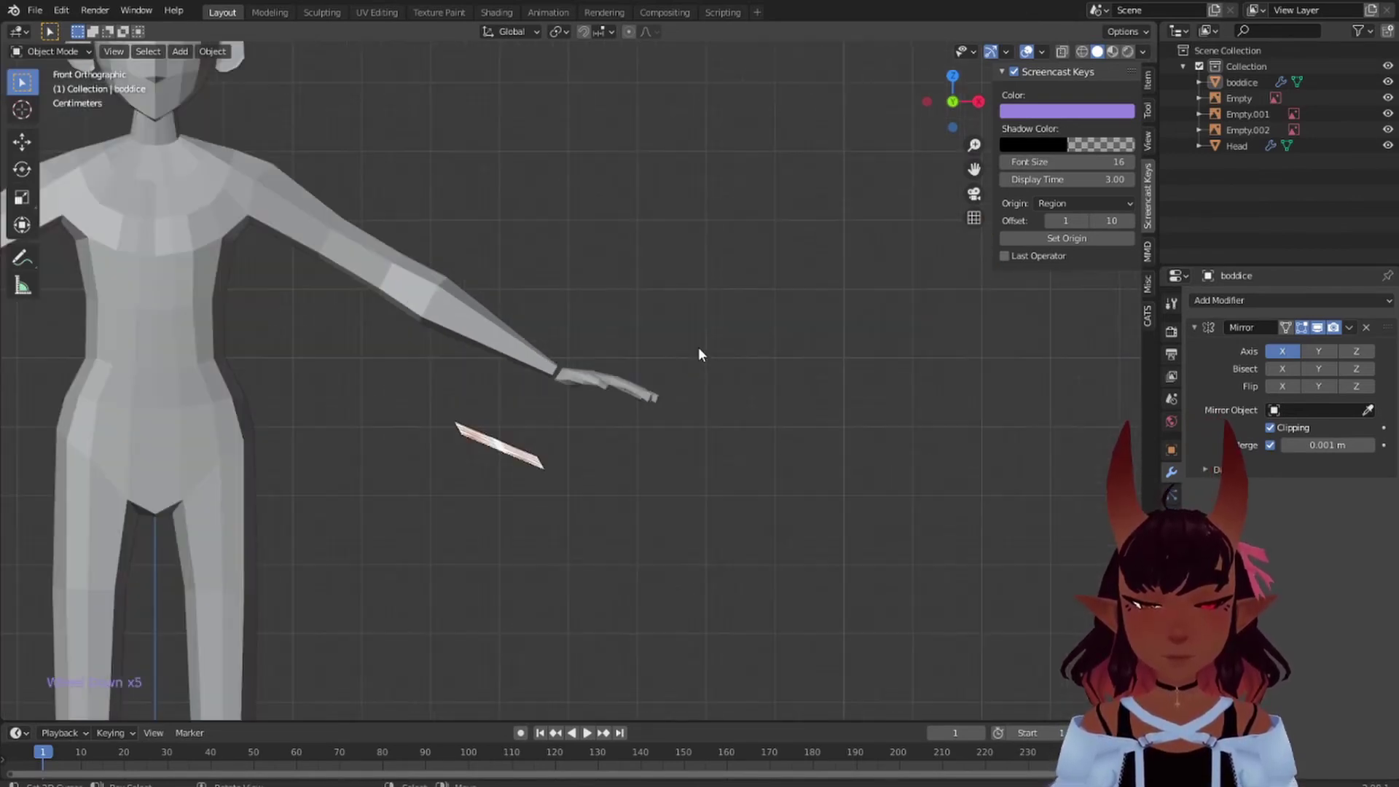
scroll(692, 357, "down", 4)
scroll(609, 382, "up", 8)
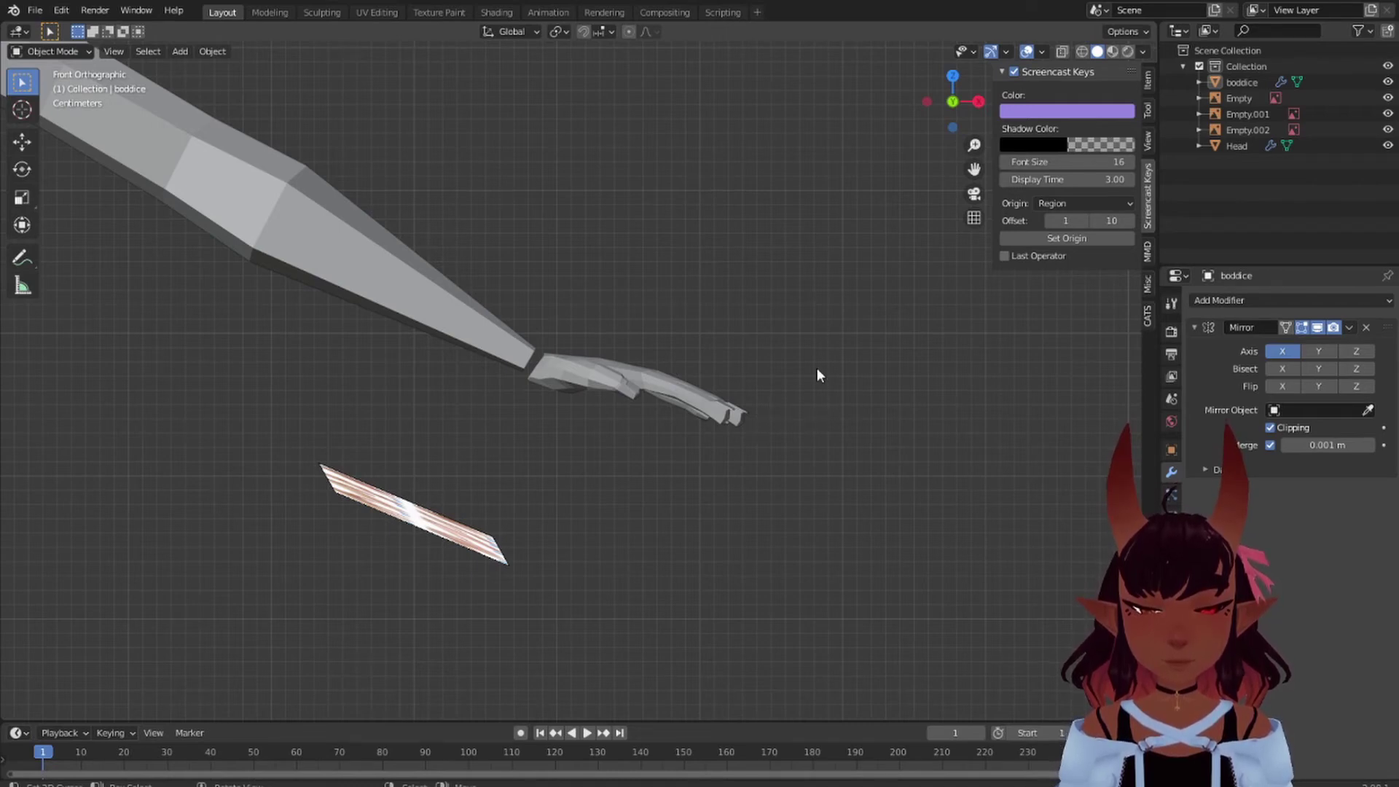
- Examine the foot's length and profile in the right orthographic view
scroll(729, 373, "down", 10)
middle_click_drag(505, 487, 577, 359, "shift")
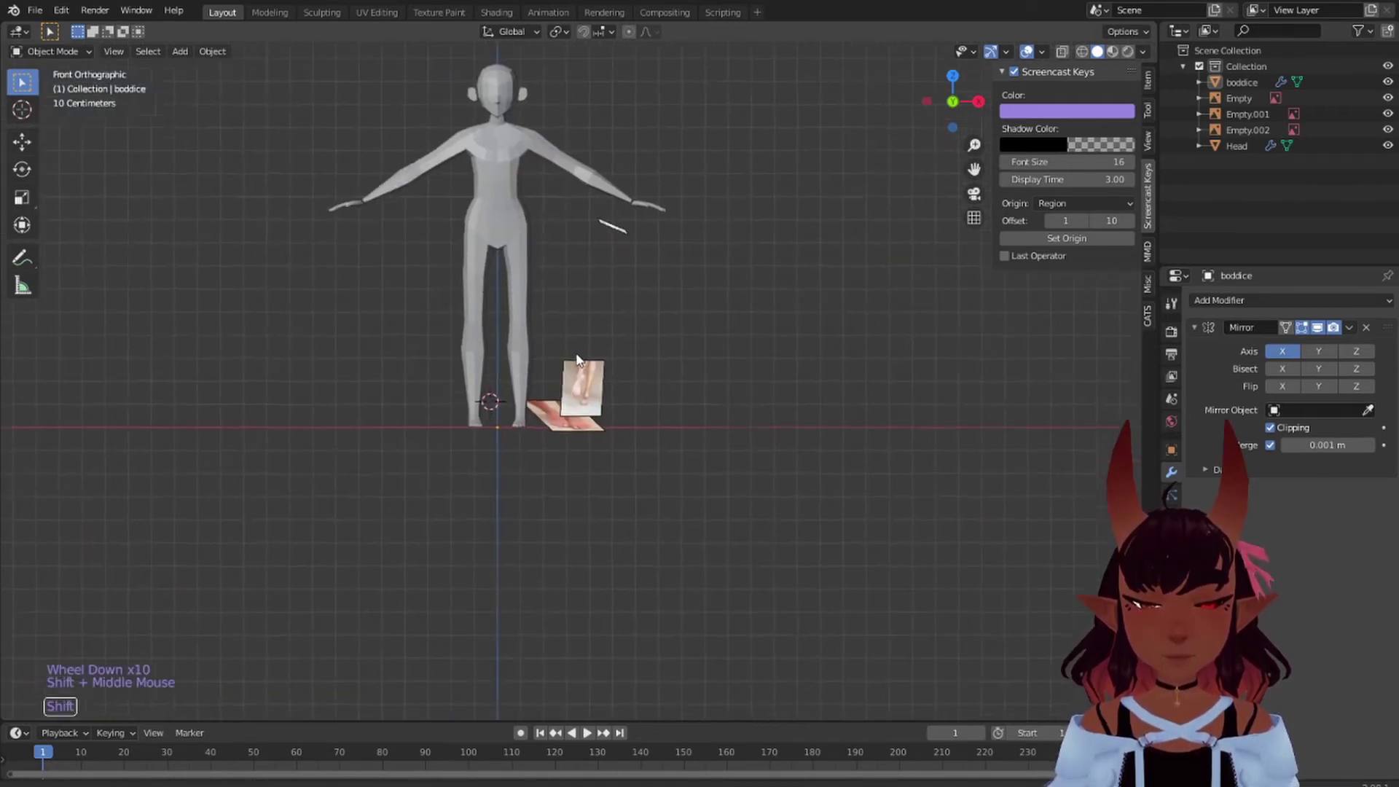
scroll(576, 364, "up", 8)
key("KP_3")
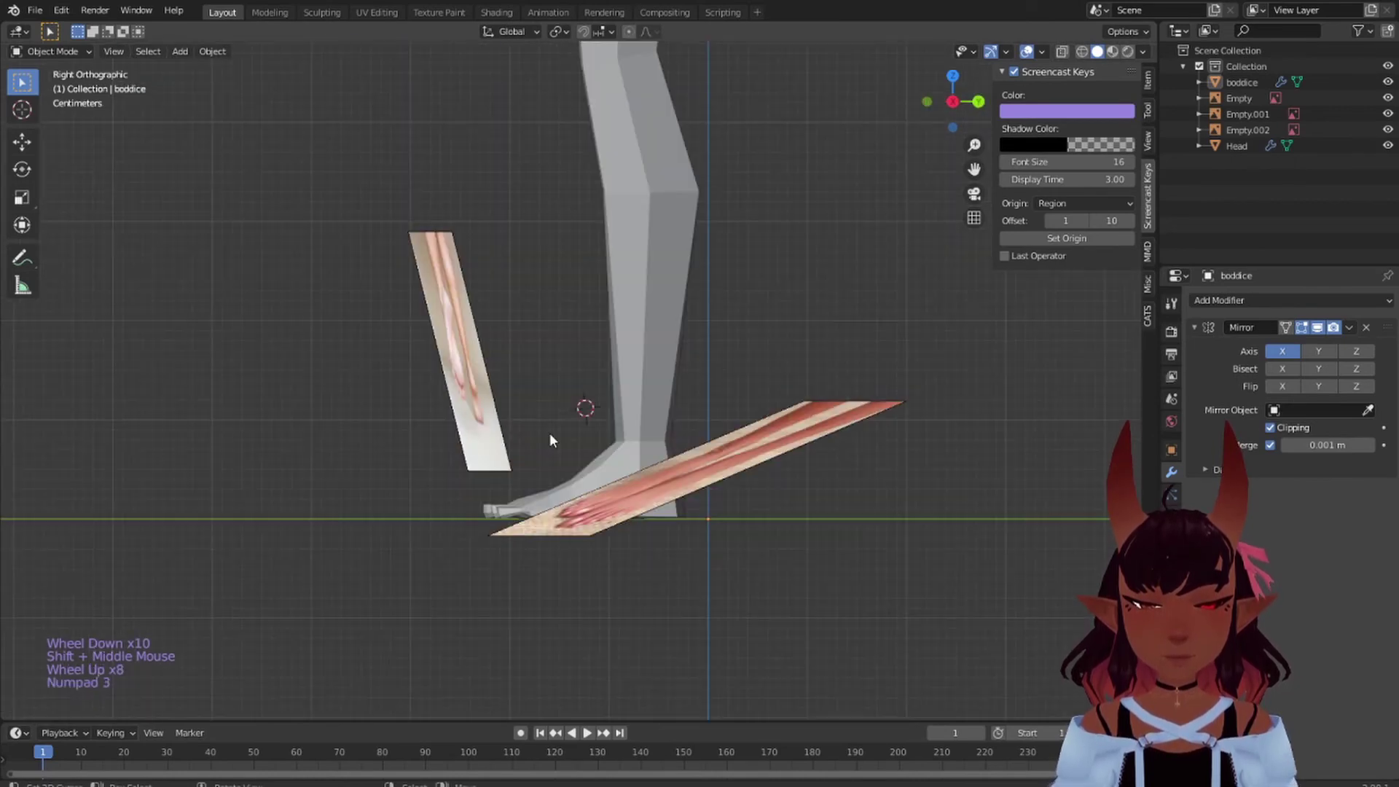
scroll(549, 433, "up", 5)
middle_click_drag(693, 585, 650, 290, "shift")
scroll(647, 286, "down", 3)
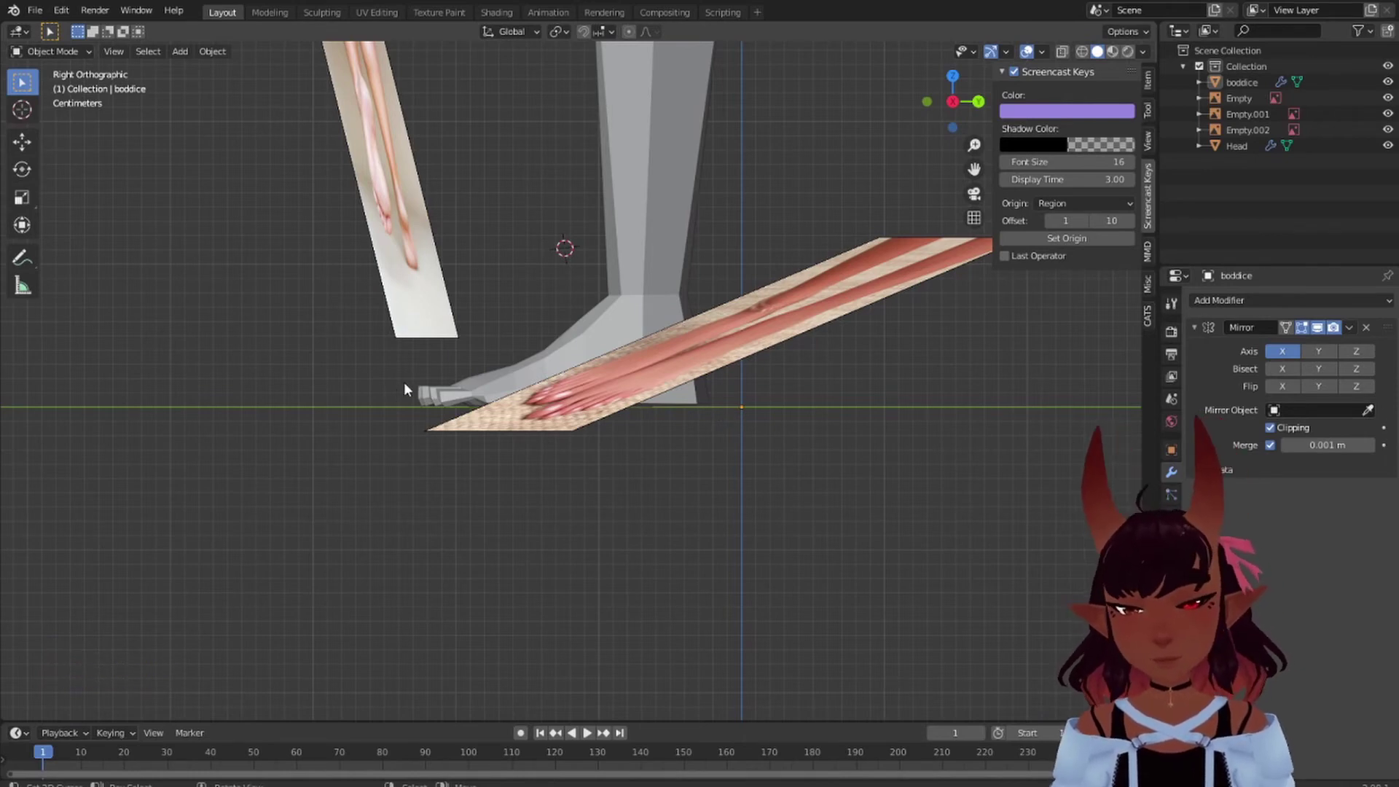
scroll(493, 311, "down", 2)
- Compare the shape of both feet from above with the foot reference photo
middle_click_drag(676, 277, 897, 313)
scroll(398, 269, "down", 2)
scroll(593, 262, "down", 9)
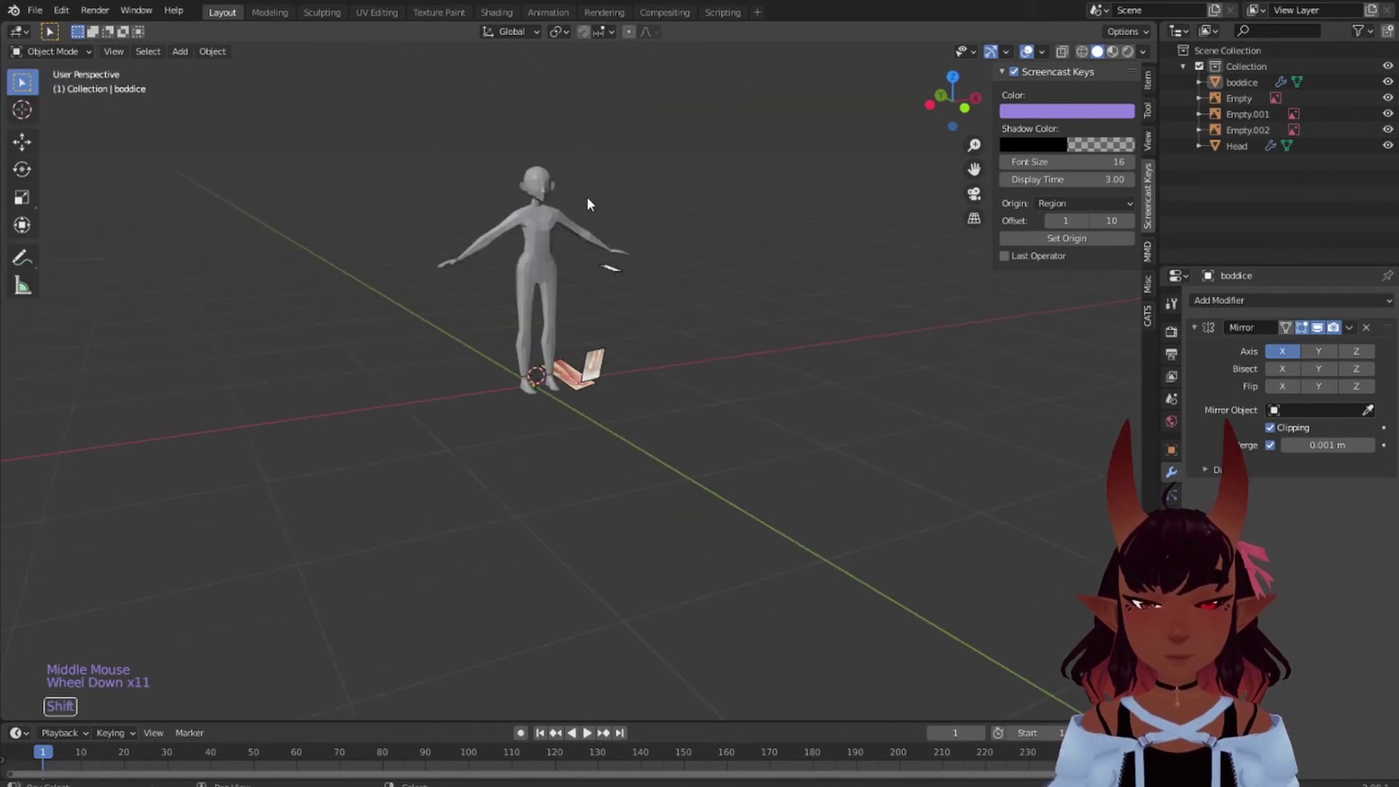
scroll(587, 196, "up", 3)
middle_click_drag(587, 197, 706, 305, "shift")
scroll(680, 409, "up", 10)
scroll(712, 394, "up", 12)
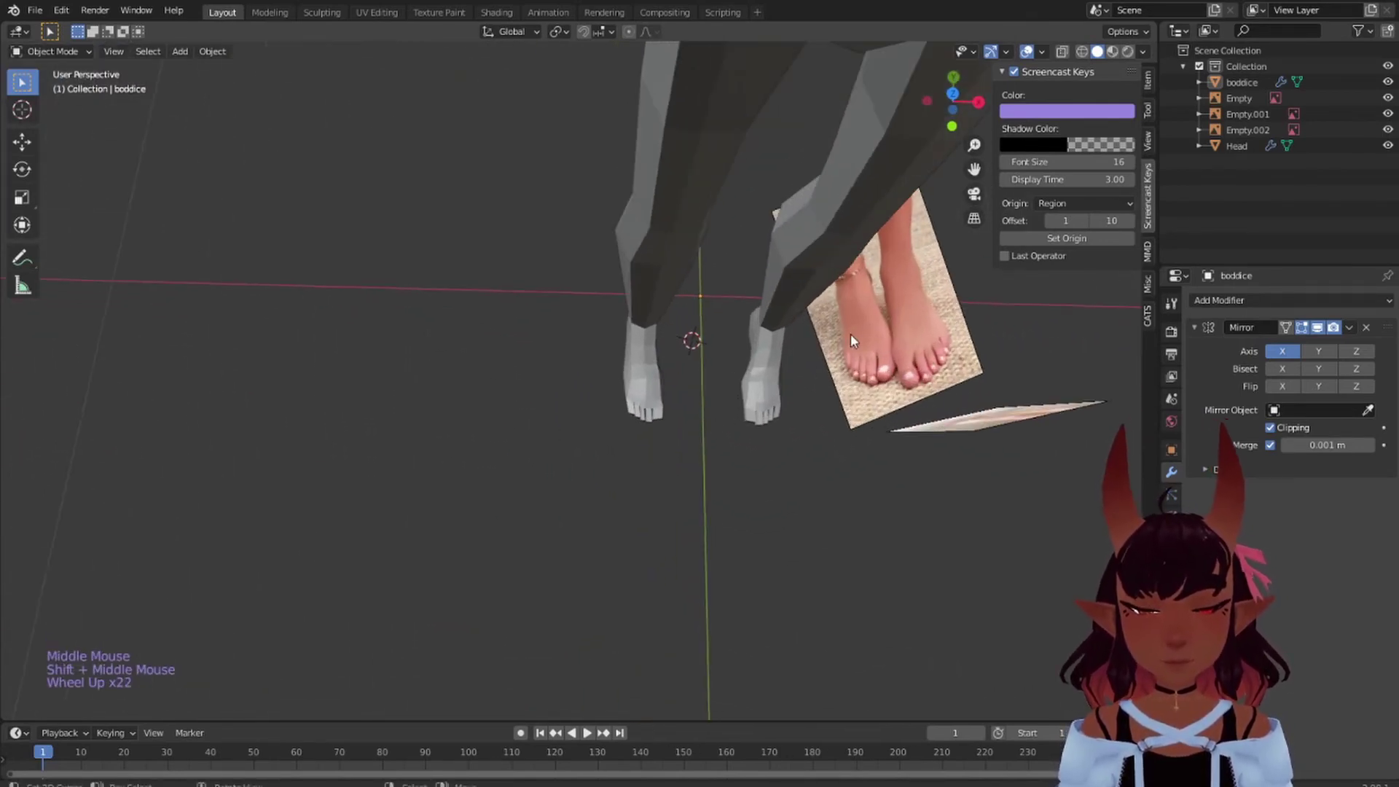
middle_click_drag(850, 333, 701, 395, "shift")
middle_click_drag(781, 368, 725, 366, "shift")
scroll(692, 379, "up", 11)
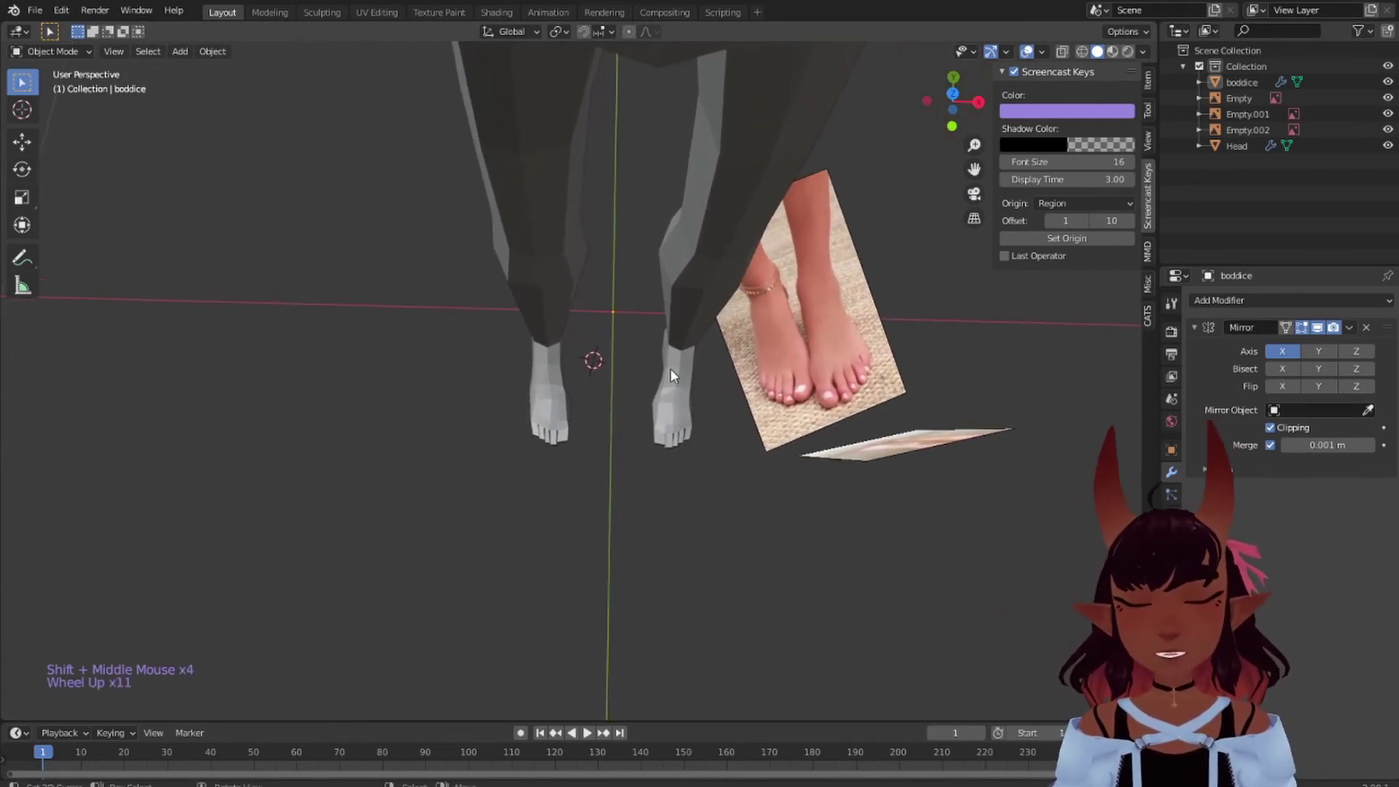
- Return the body mesh to Edit Mode and switch the view to orthographic projection
left_click(53, 51)
left_click(77, 89)
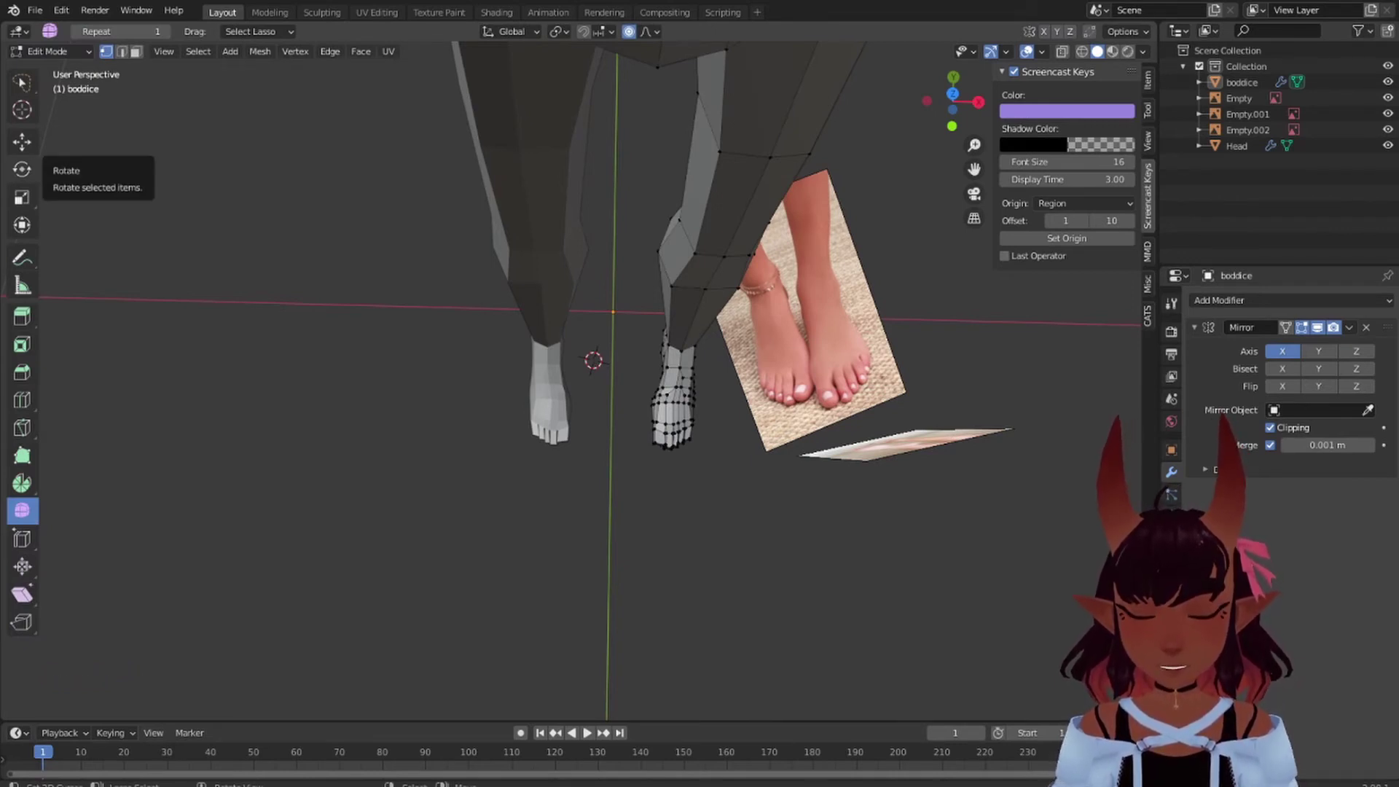
left_click(670, 491)
scroll(740, 474, "up", 12)
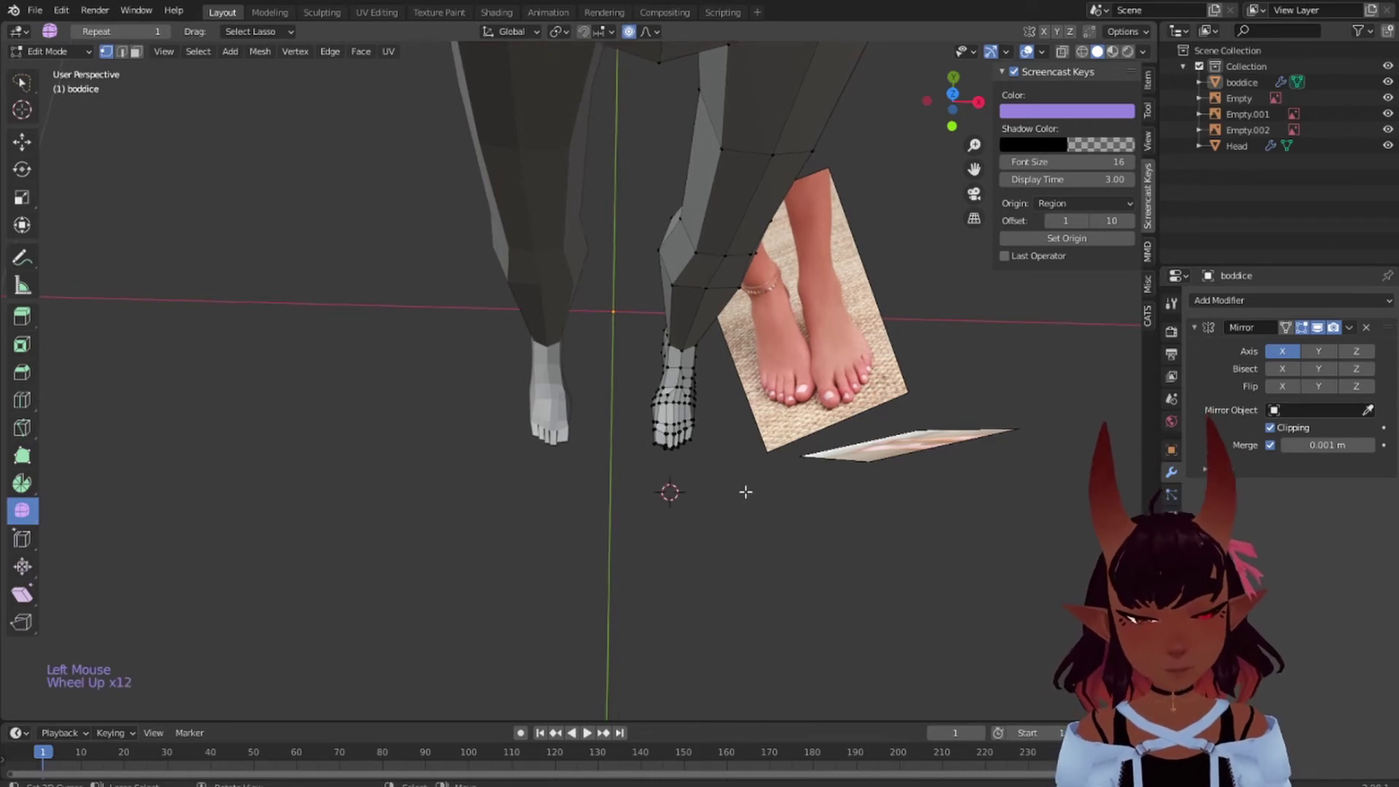
scroll(464, 293, "down", 6)
middle_click_drag(463, 293, 645, 37)
key("KP_5")
scroll(795, 422, "down", 20)
scroll(627, 609, "up", 5)
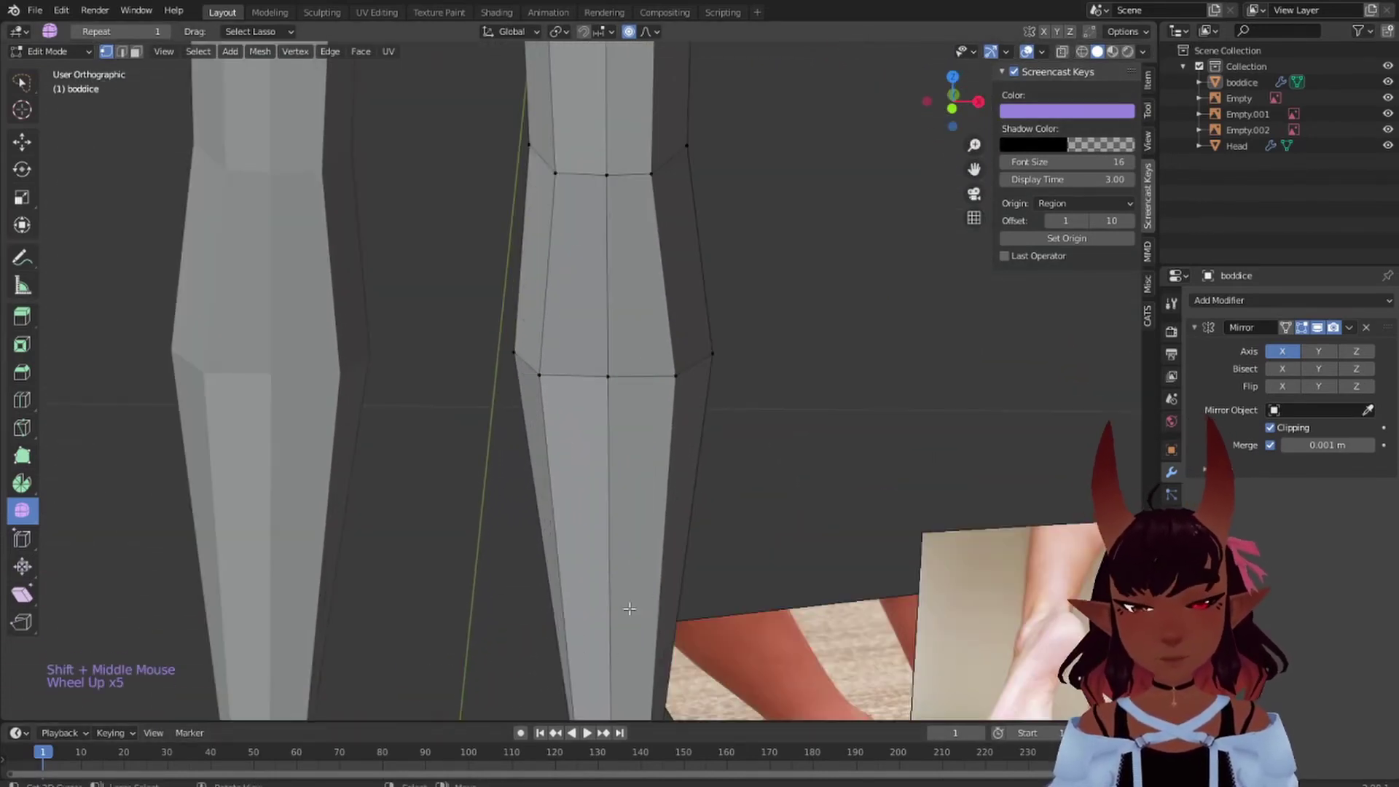
- Add a single centred loop cut across the fourth toe, with a slide factor of 0
middle_click_drag(627, 609, 598, 92, "shift")
middle_click_drag(677, 249, 523, 457)
scroll(656, 243, "down", 5)
scroll(576, 332, "up", 8)
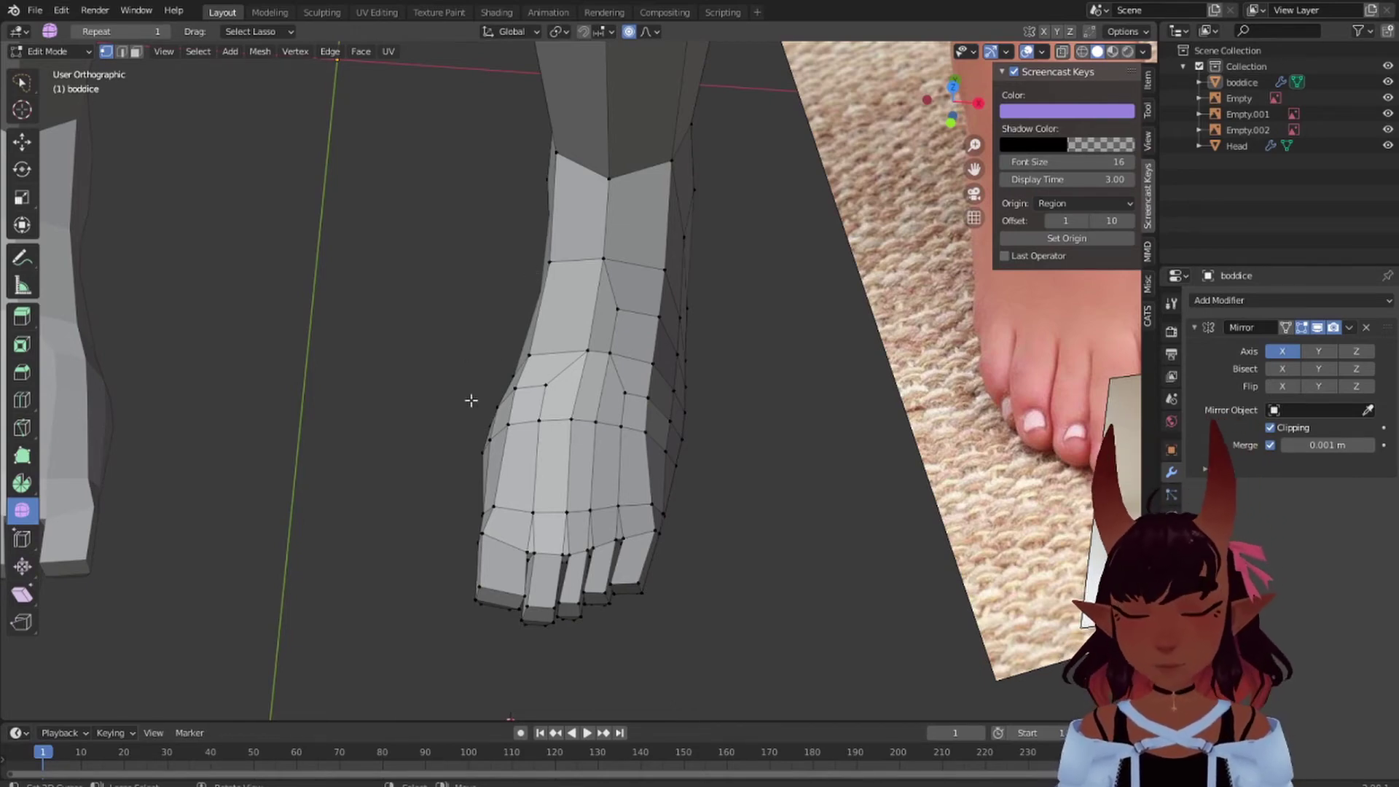
scroll(471, 400, "up", 2)
middle_click_drag(553, 510, 552, 468, "shift")
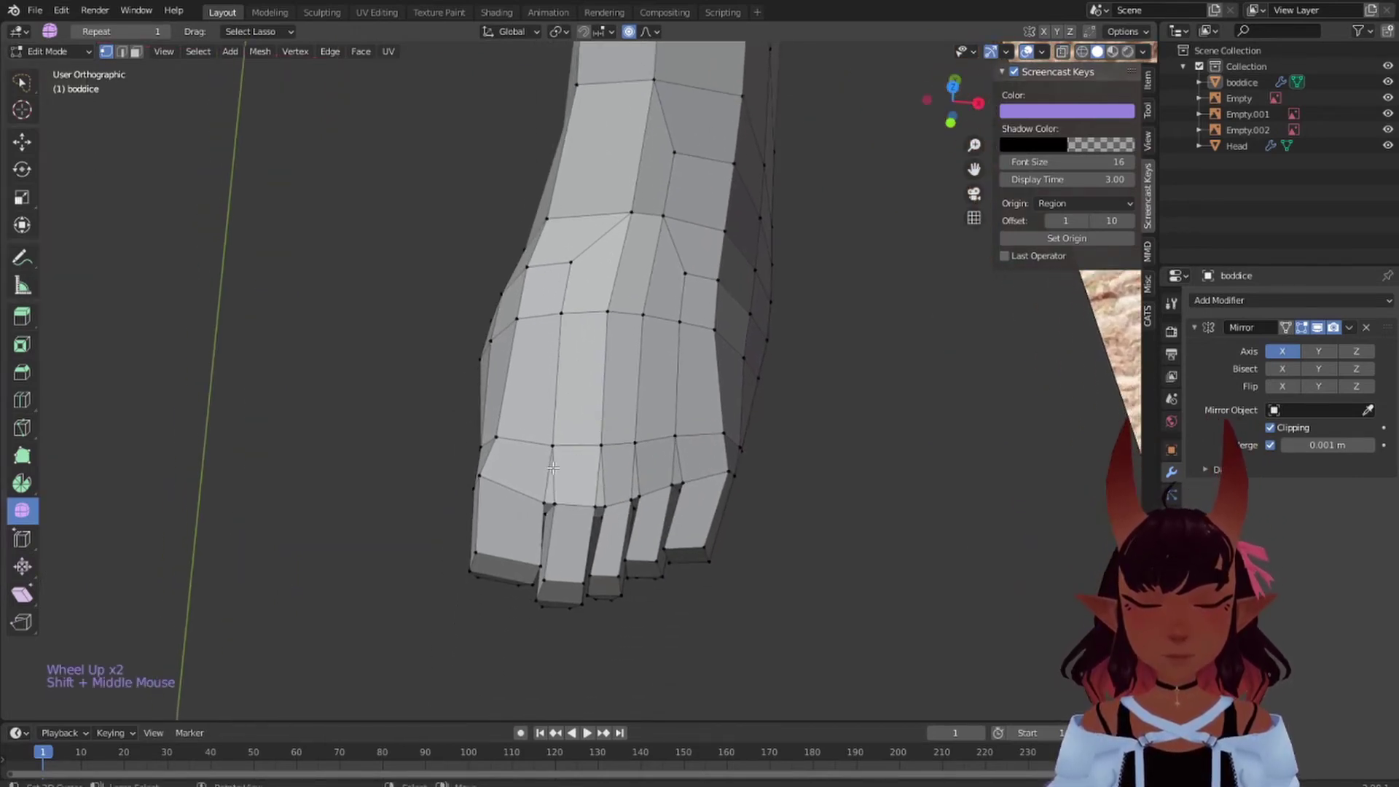
key("ctrl+r")
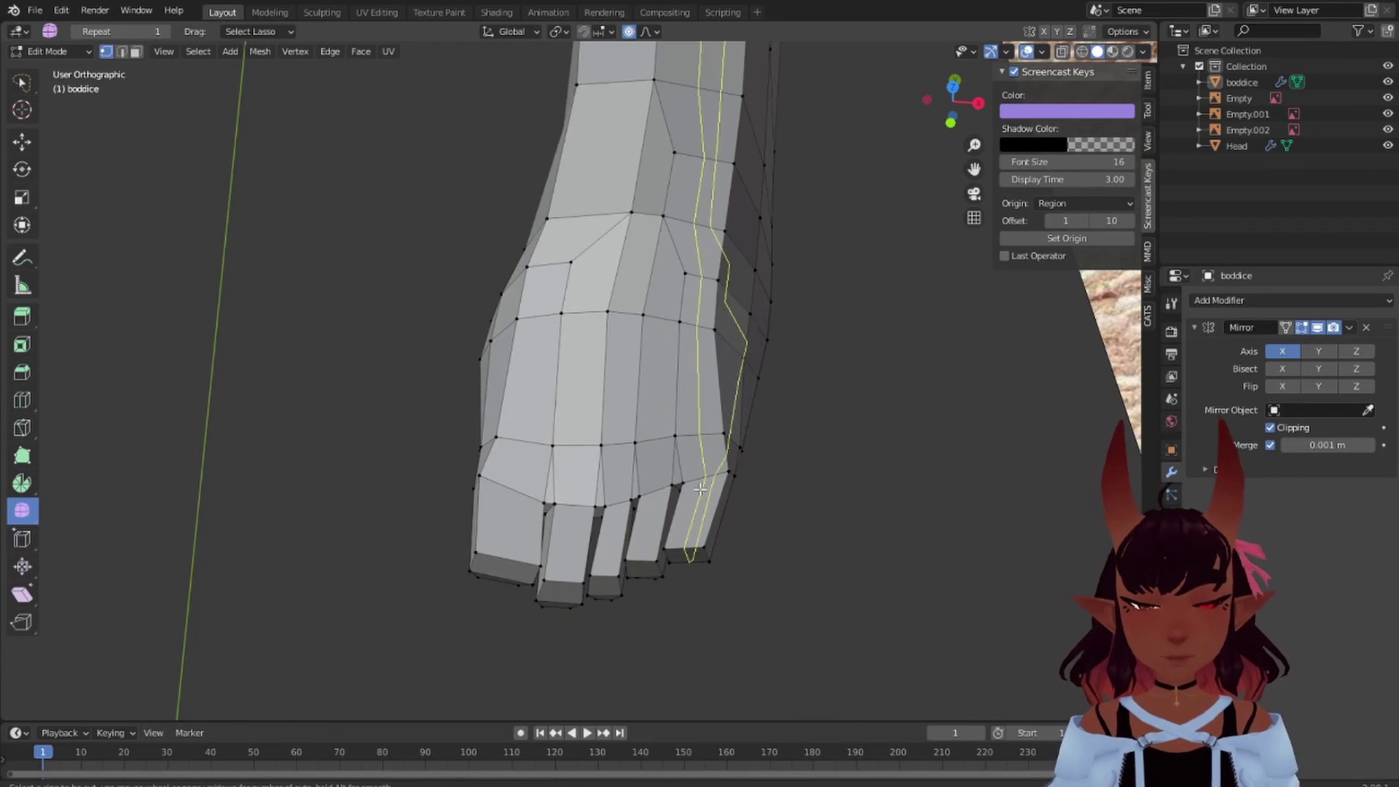
left_click(655, 526)
right_click(654, 526)
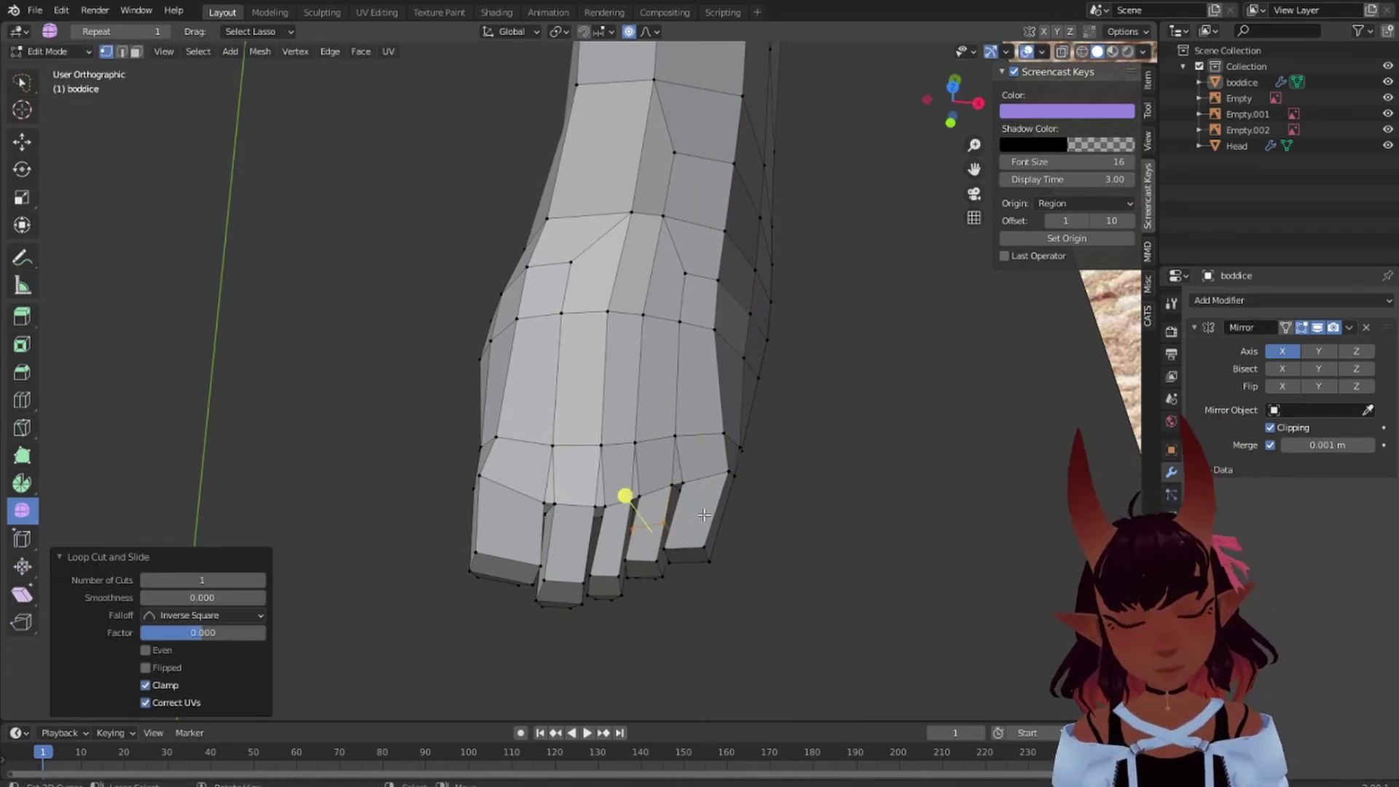
- Add one centred loop cut across each of the little, middle, second and big toes
key("ctrl+r")
key("ctrl+r")
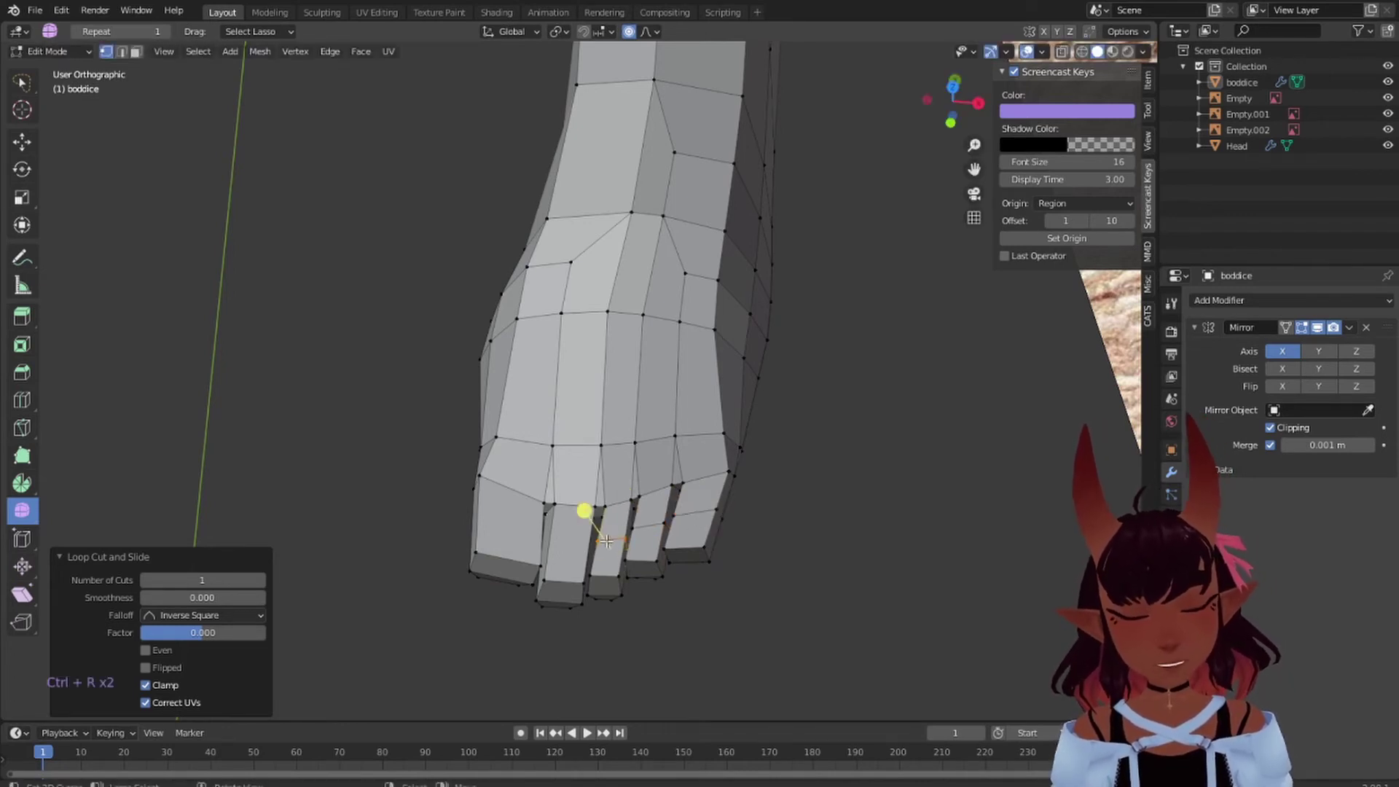
key("ctrl+r")
key("ctrl+r")
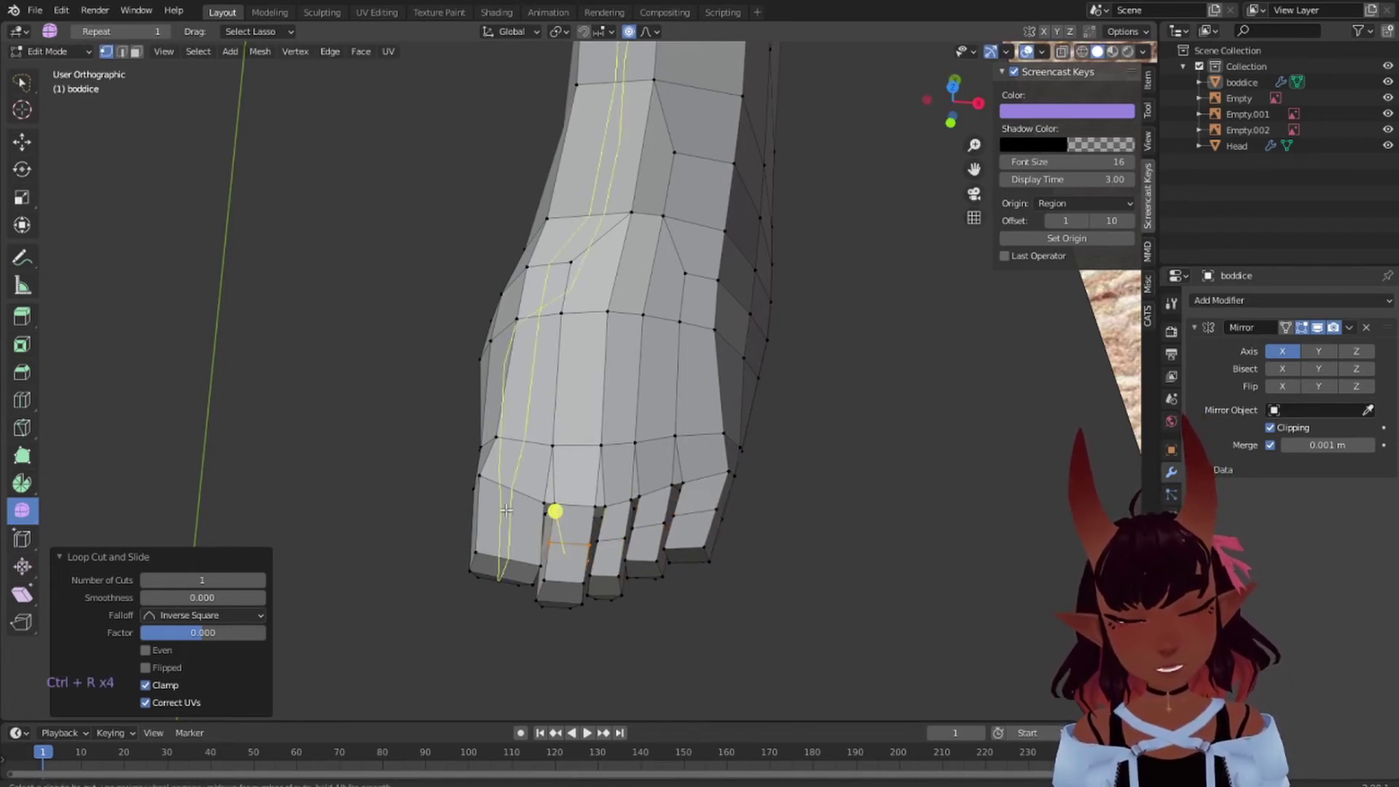
left_click(494, 513)
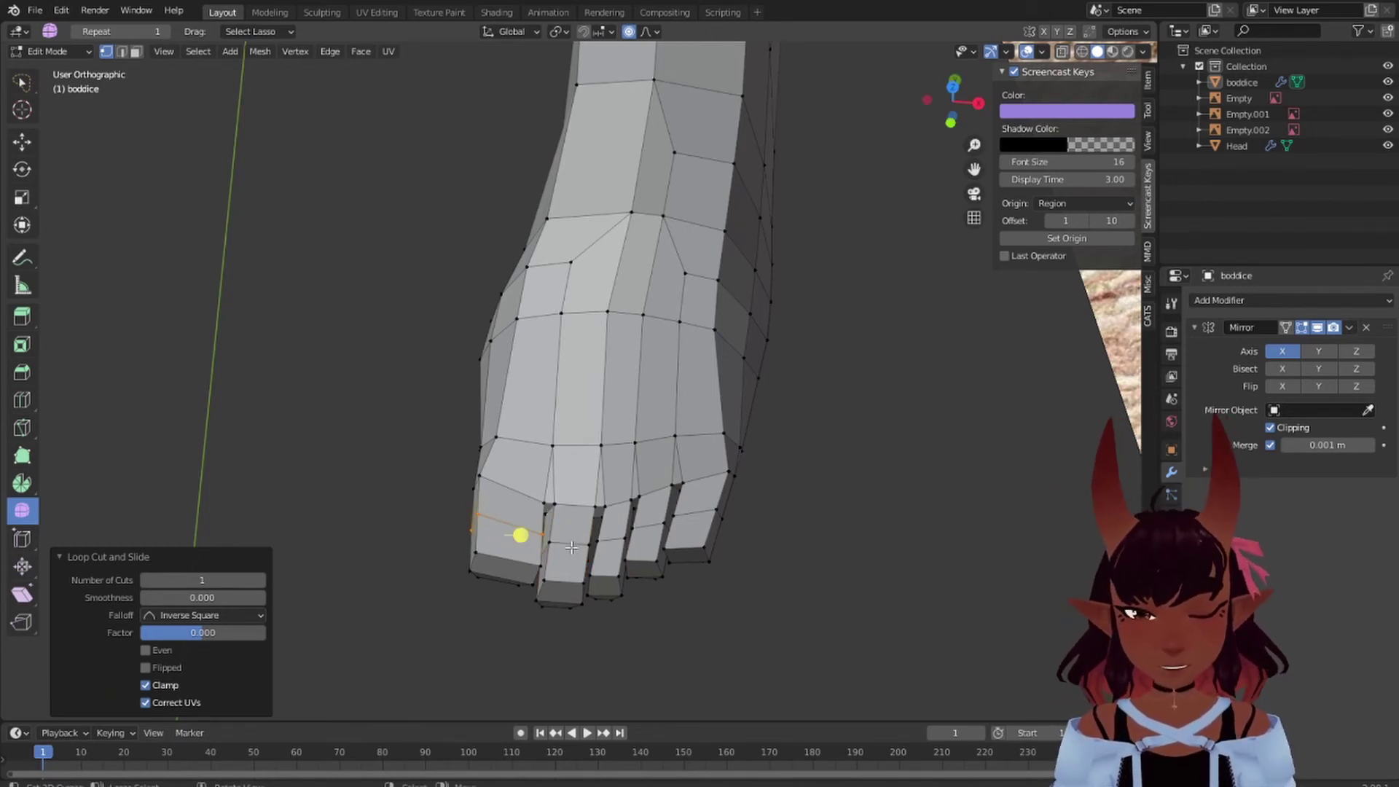
- Select the joint loops of all five toes and raise them about 0.0022 m along Z with smooth proportional editing
key("alt")
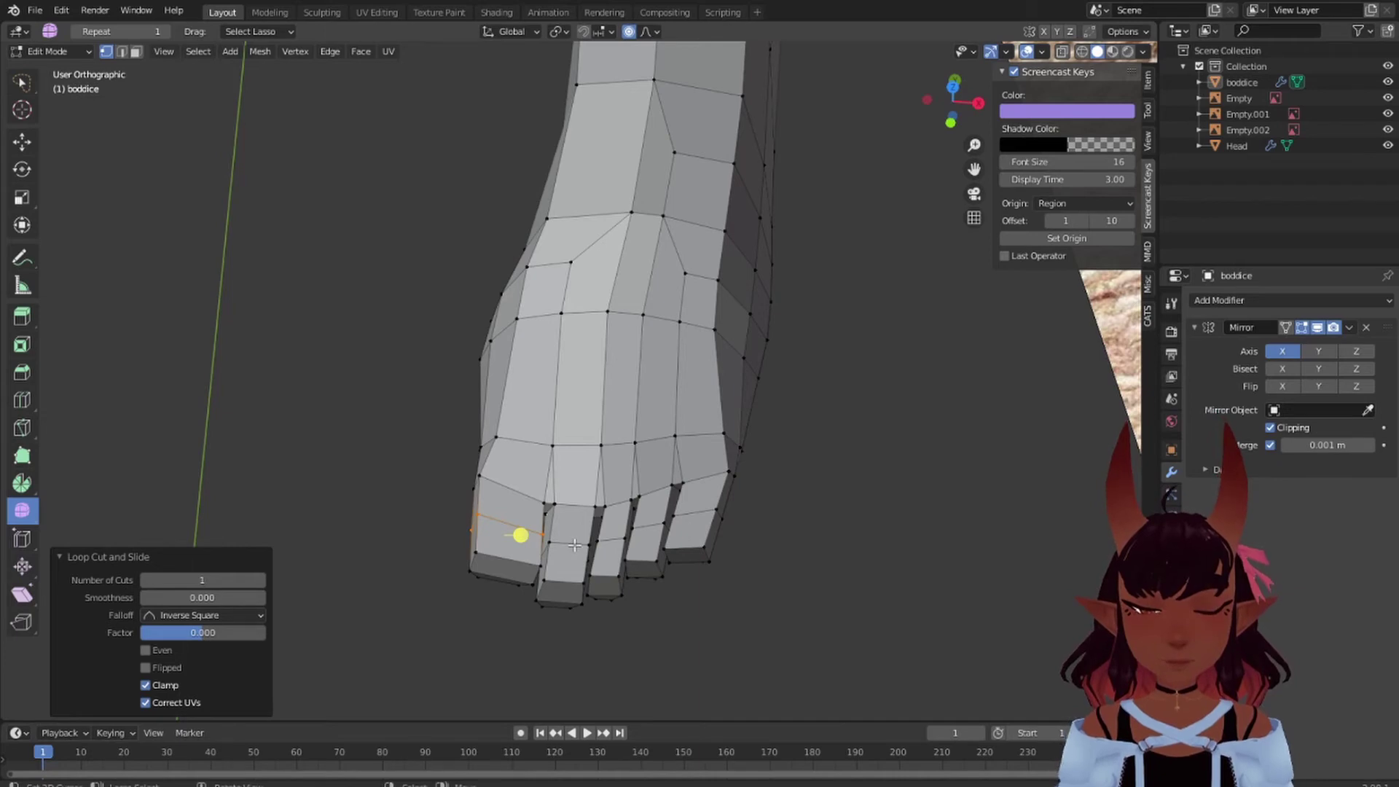
right_click(574, 542, "alt+shift")
right_click(617, 535, "alt+shift")
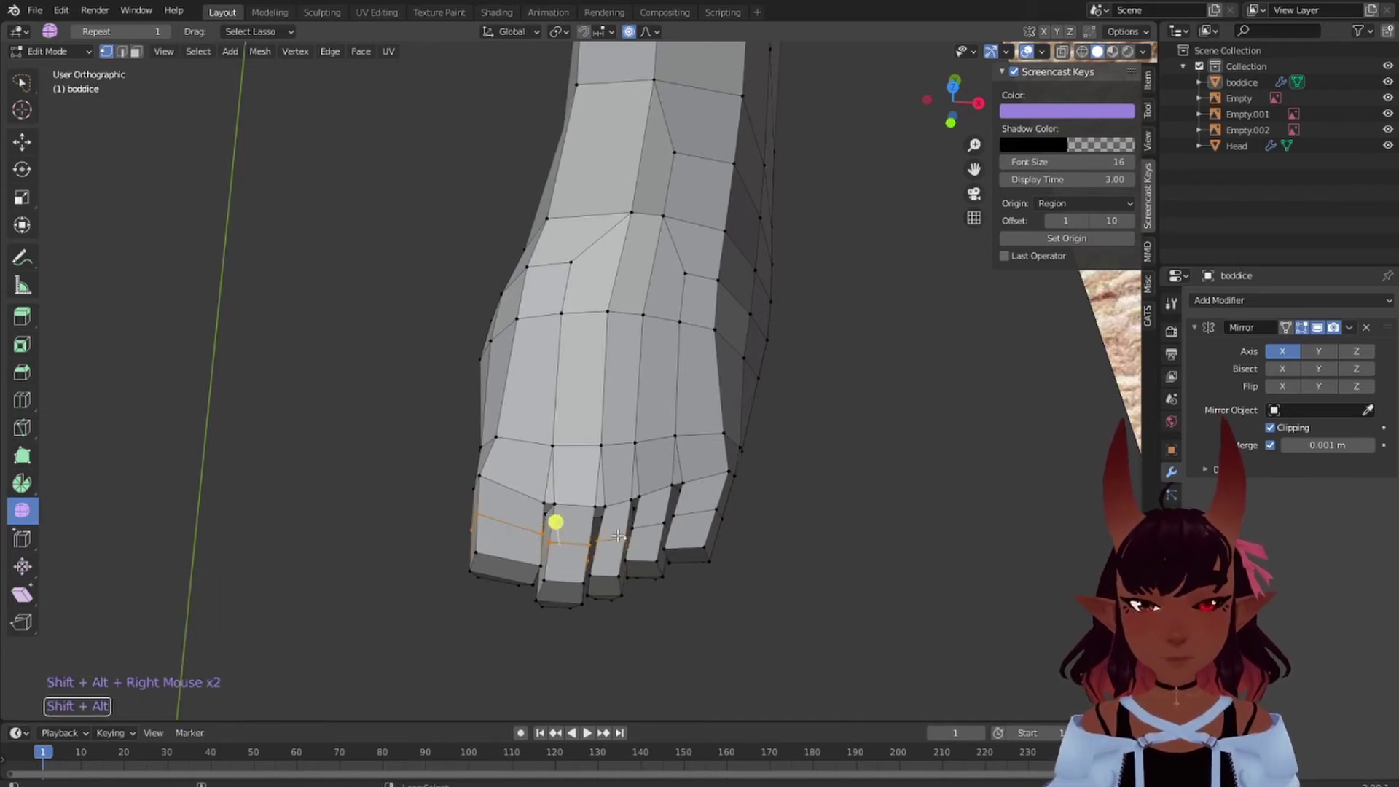
right_click(646, 523, "alt+shift")
middle_click_drag(647, 523, 724, 274)
scroll(789, 470, "down", 11)
scroll(790, 477, "up", 6)
scroll(724, 274, "up", 6)
middle_click_drag(783, 379, 695, 369, "shift")
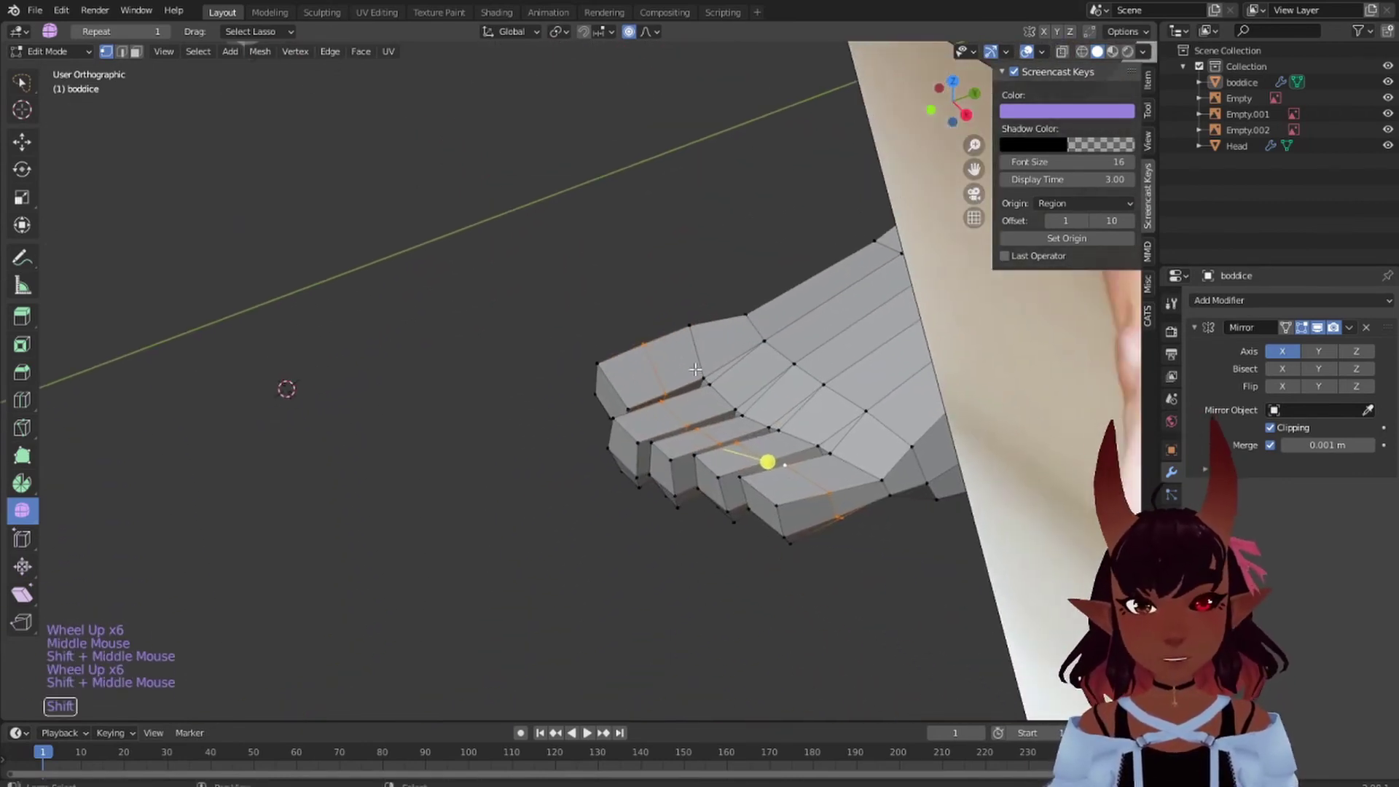
key("g")
key("z")
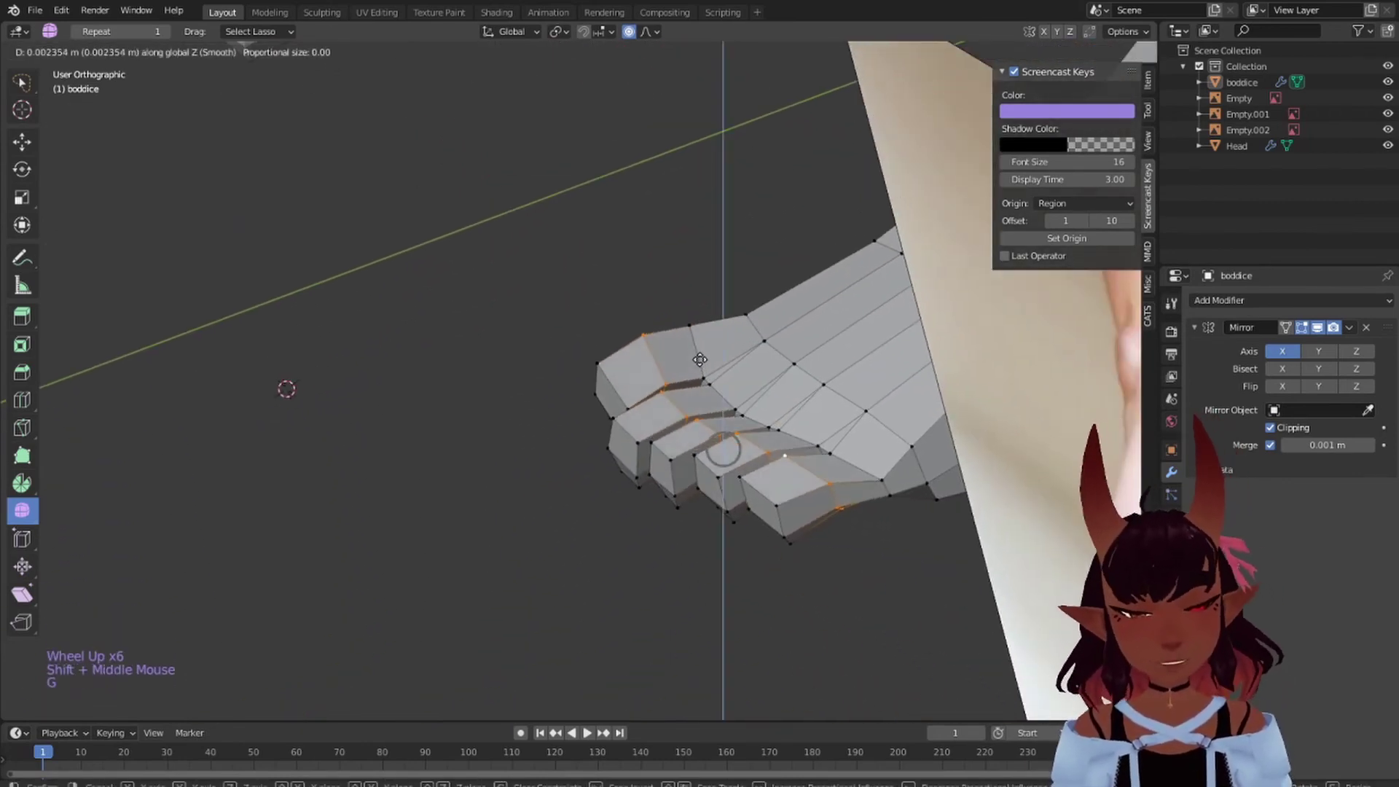
left_click(698, 360)
- Inspect the toe joints from the front and compare the foot with the reference photos
scroll(698, 360, "down", 4)
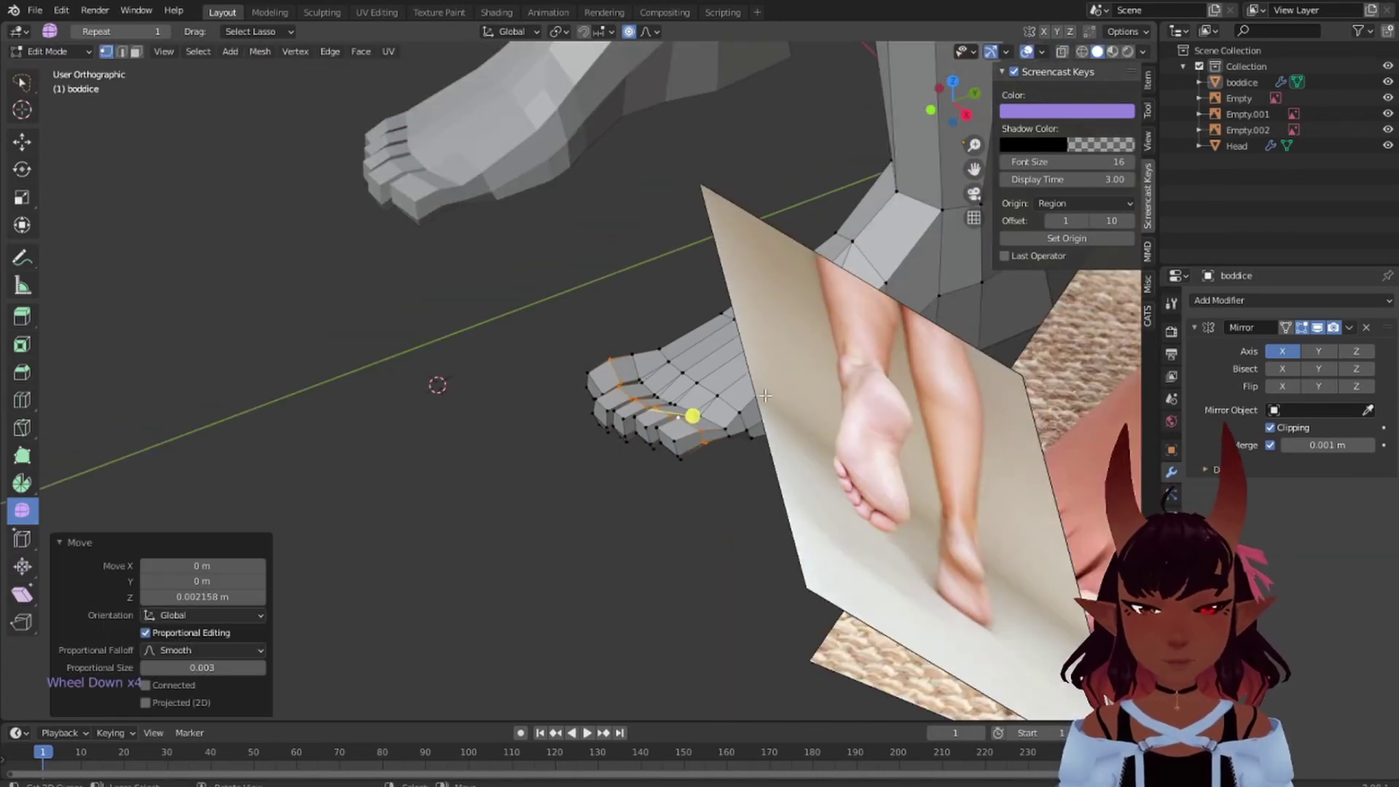
middle_click_drag(698, 360, 655, 423)
scroll(564, 391, "down", 11)
scroll(565, 391, "up", 1)
scroll(565, 391, "up", 4)
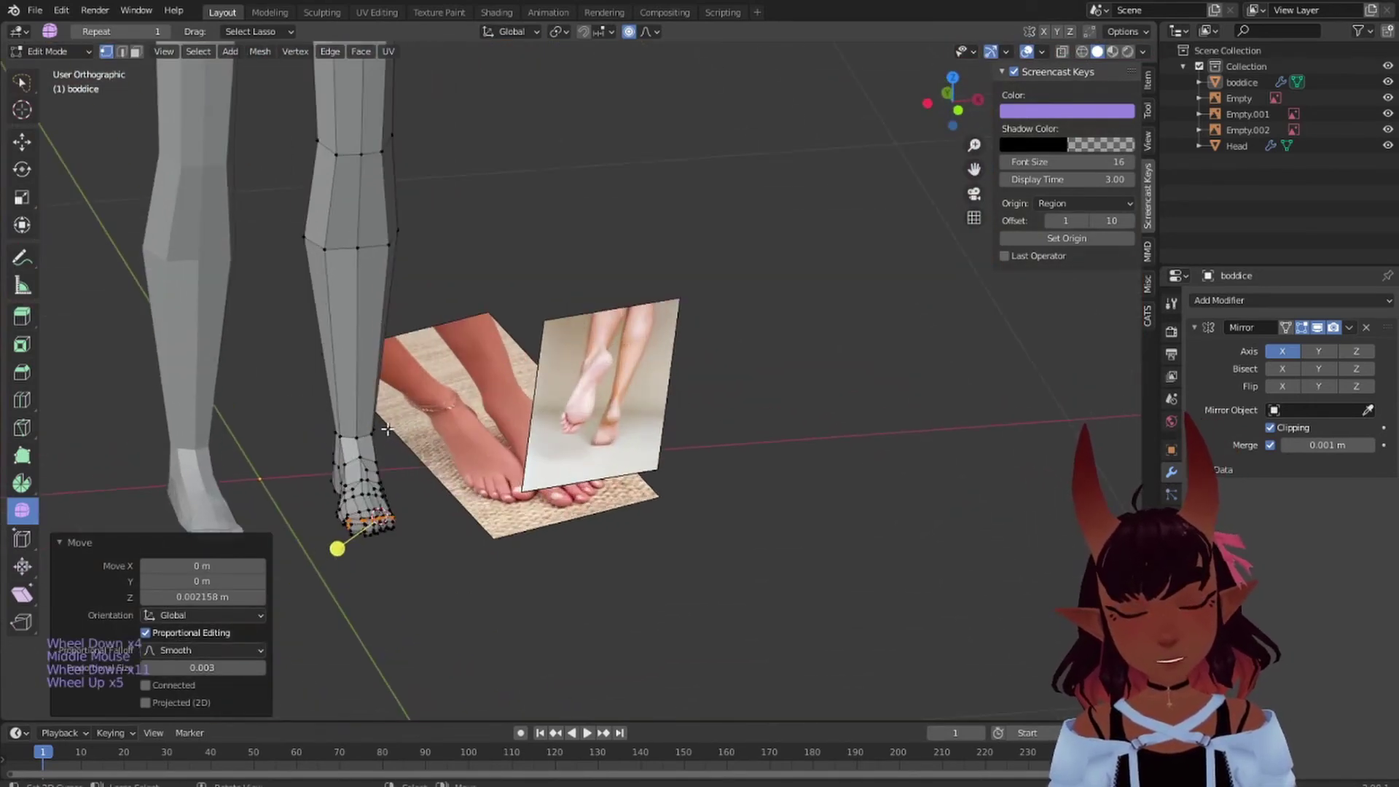
middle_click_drag(400, 437, 585, 444, "shift")
scroll(633, 390, "up", 8)
scroll(584, 445, "up", 5)
middle_click_drag(765, 538, 755, 534)
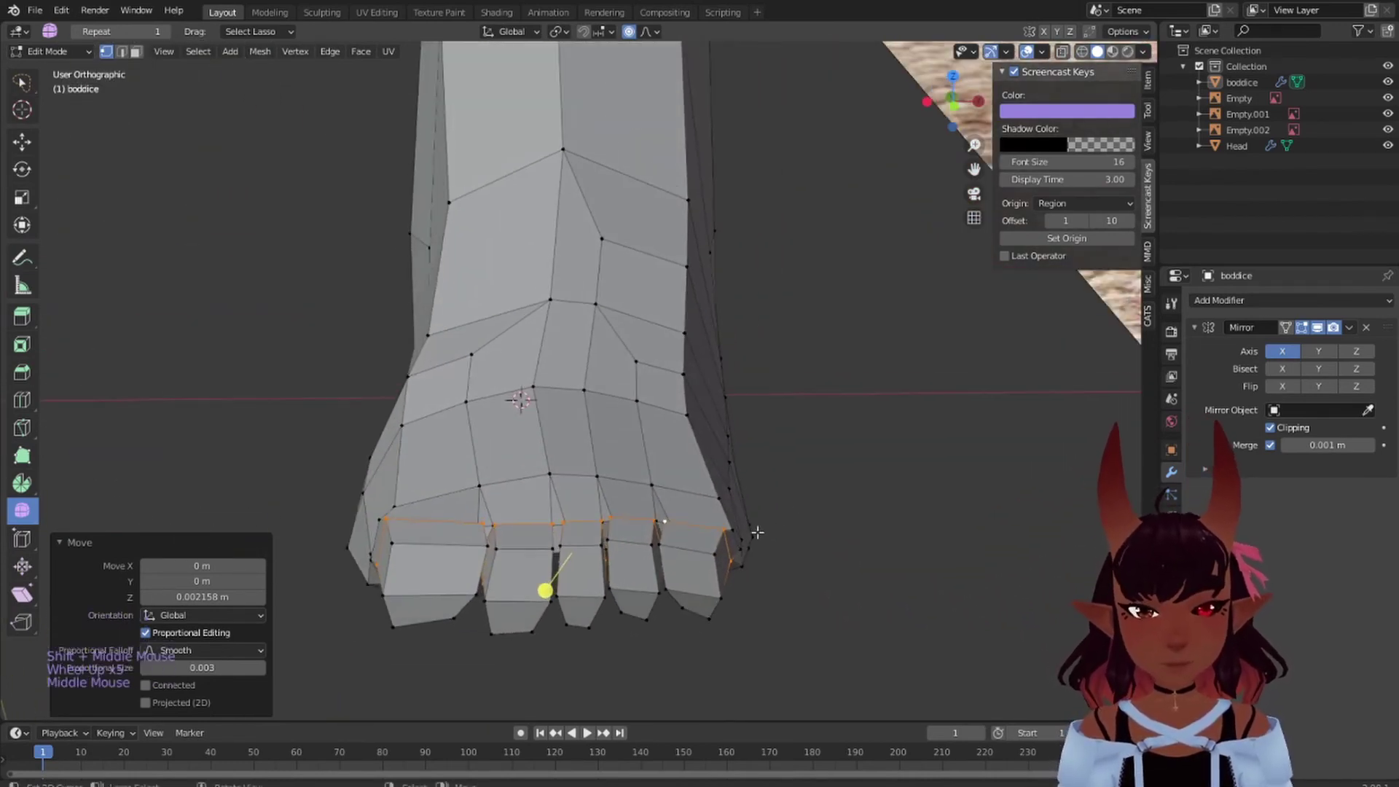
- Select the top vertices of all five toes from base to tip and shrink them about 0.0013 m inward along their normals
right_click(681, 550)
right_click(708, 552, "shift")
right_click(652, 550, "shift")
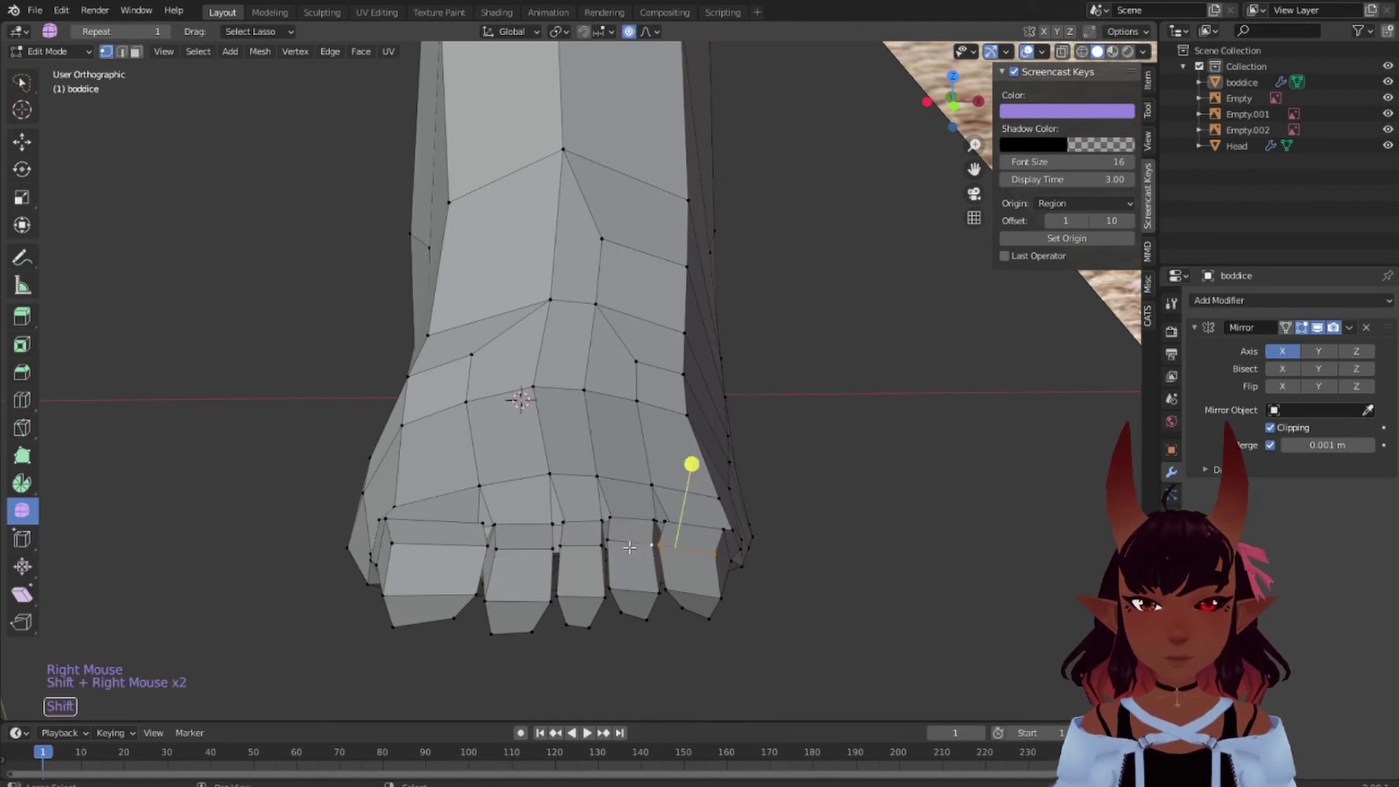
right_click(610, 544, "shift")
right_click(590, 548, "shift")
right_click(570, 548, "shift")
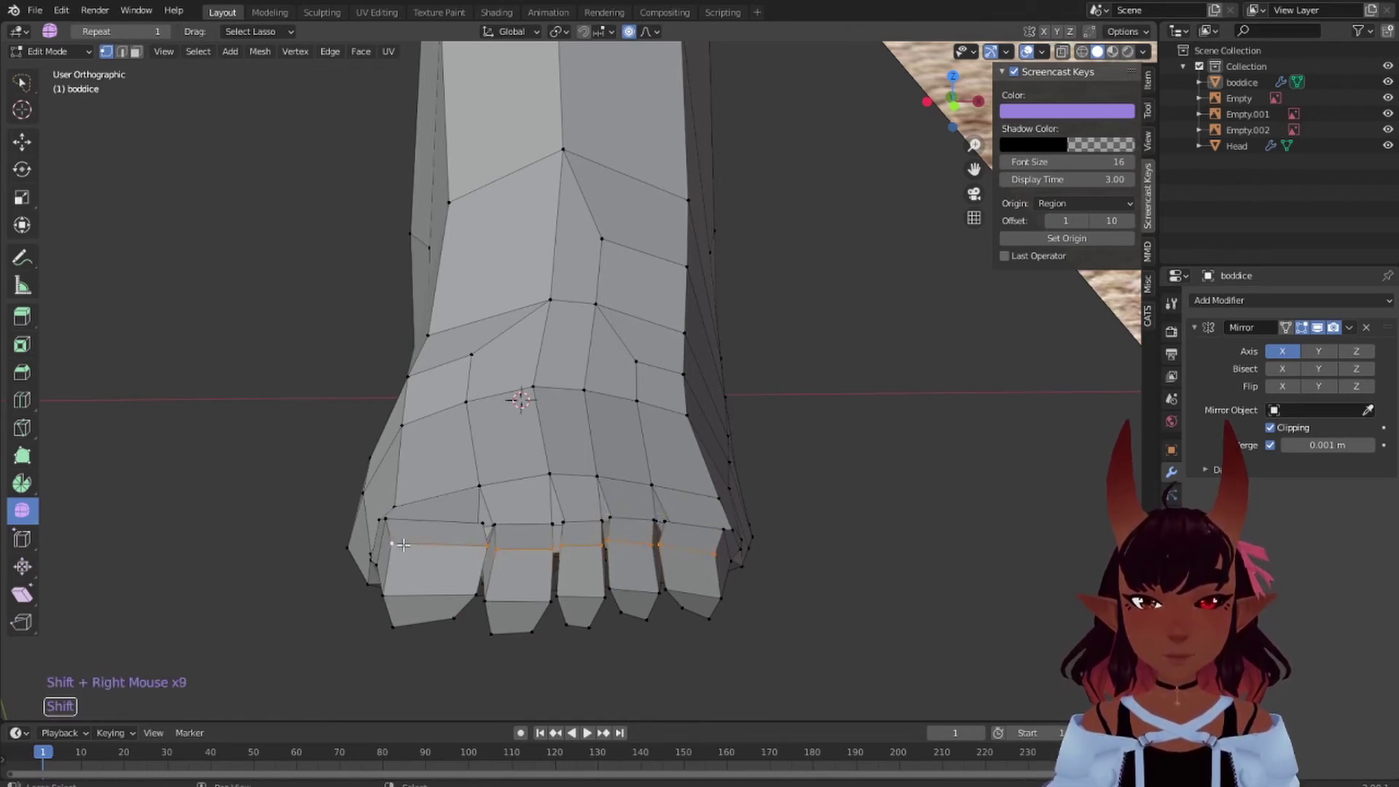
right_click(393, 529, "shift")
right_click(437, 521, "shift")
right_click(495, 530, "shift")
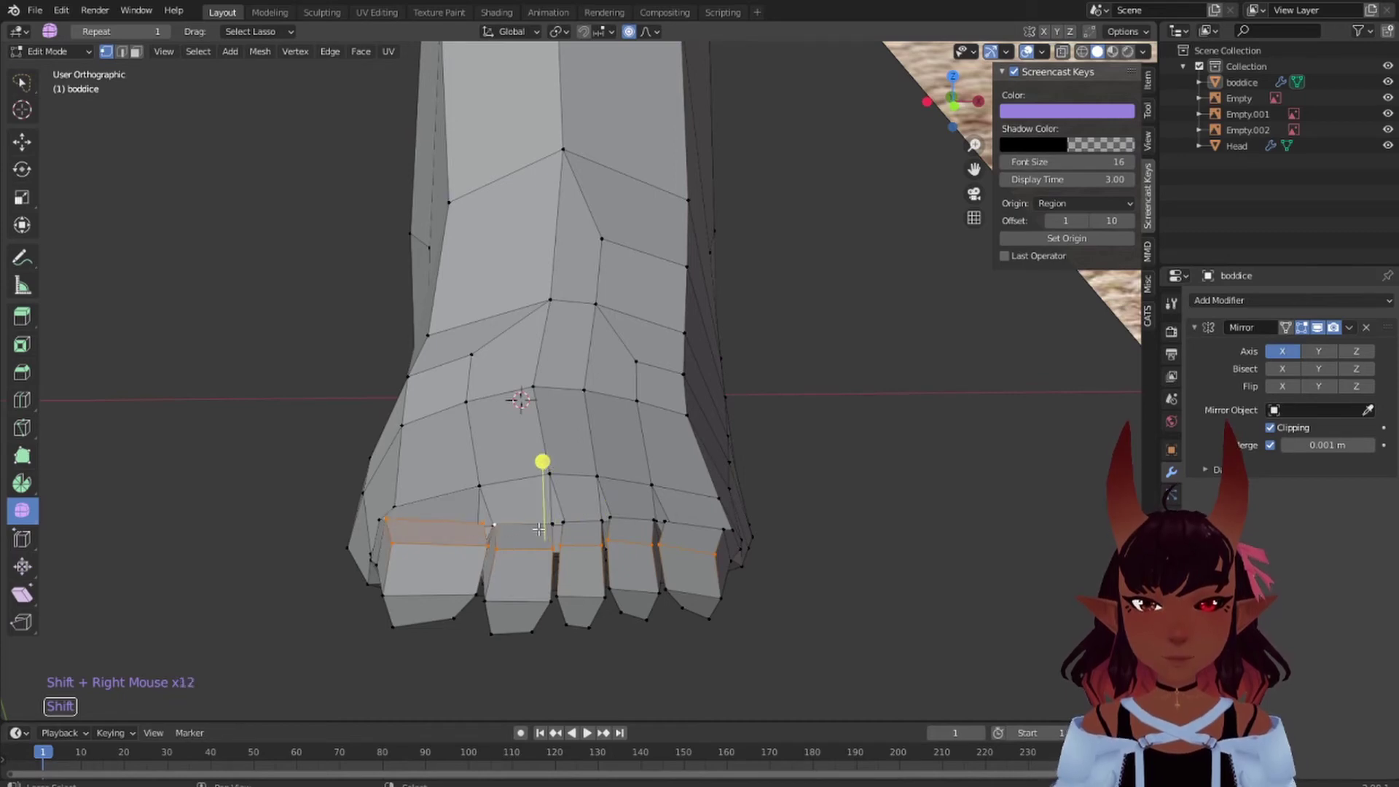
right_click(579, 523, "shift")
right_click(630, 521, "shift")
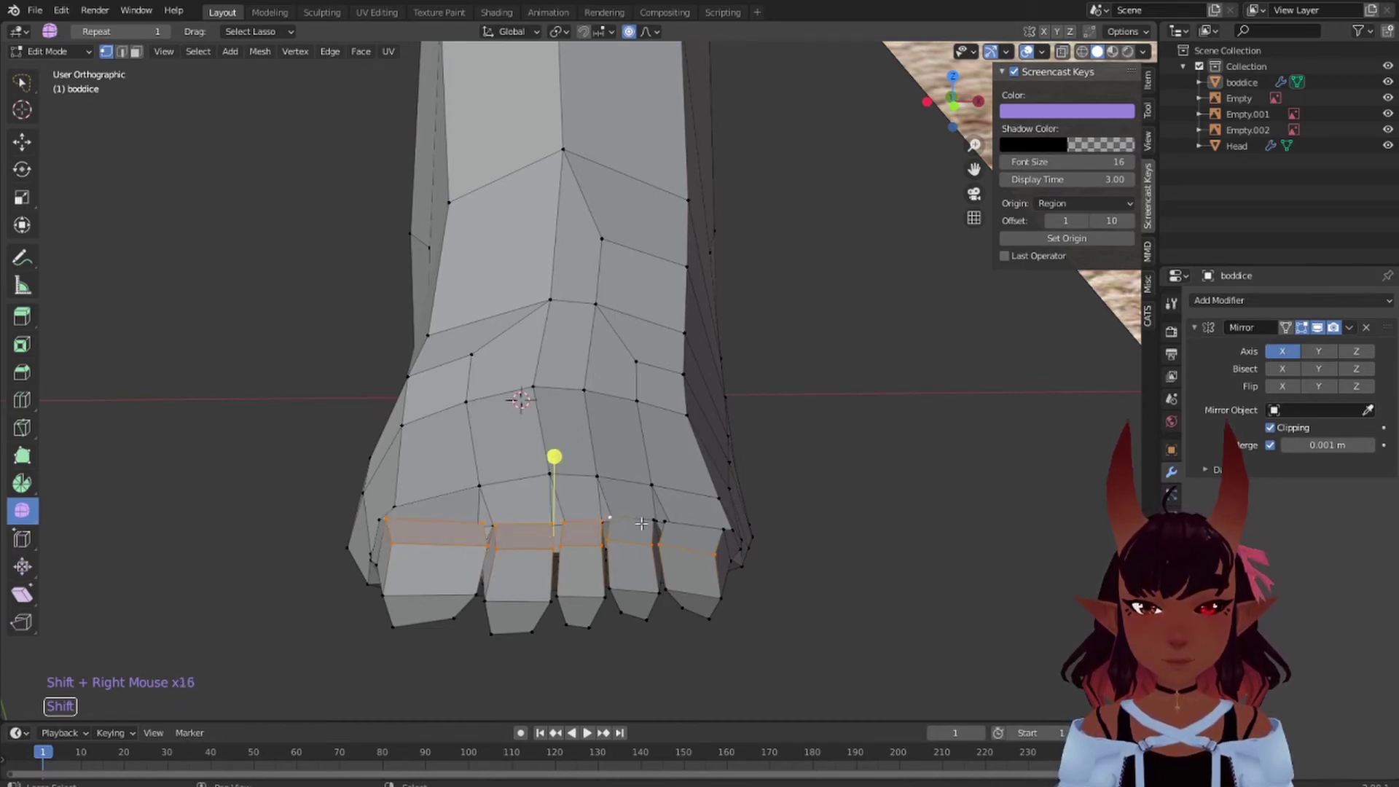
right_click(707, 532, "shift")
scroll(706, 528, "down", 5)
middle_click_drag(706, 526, 653, 554)
scroll(654, 554, "up", 6)
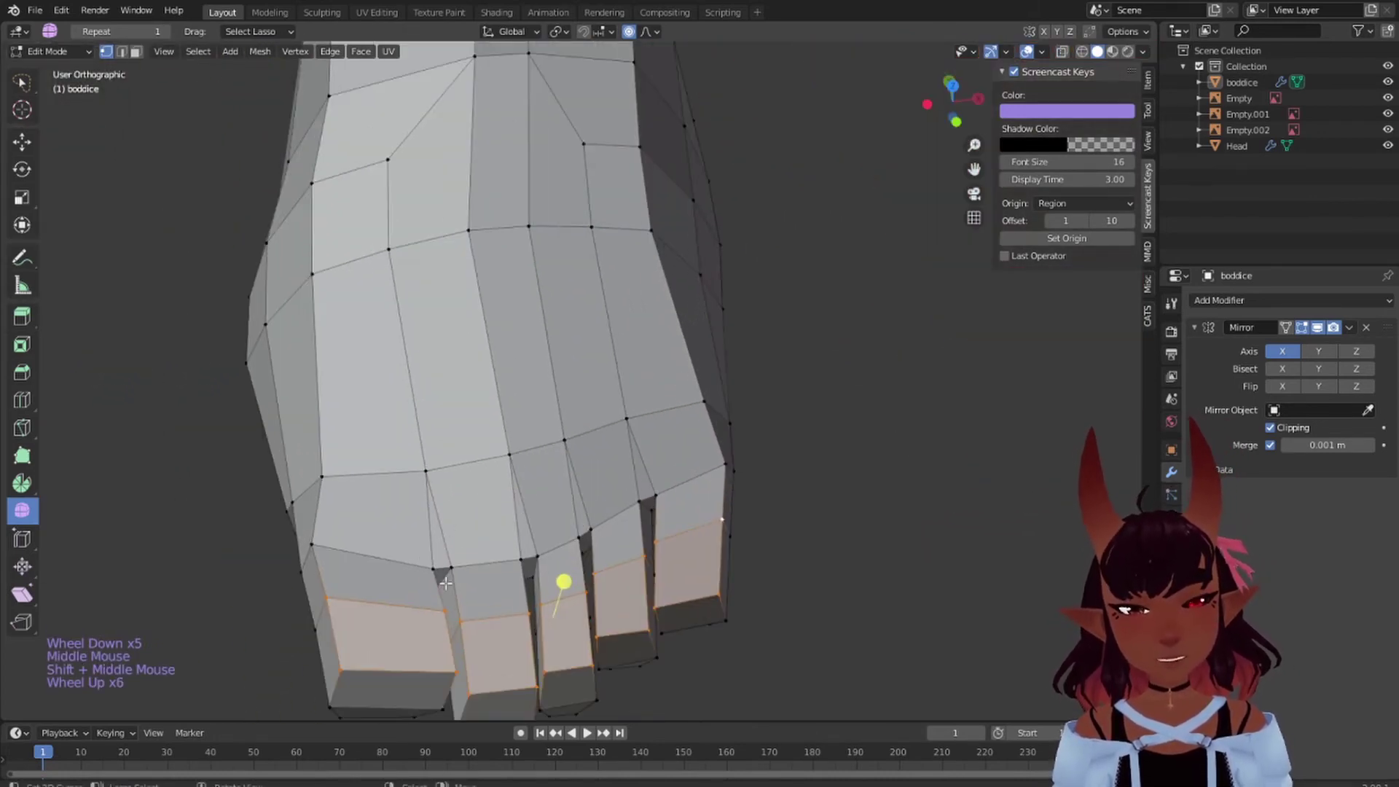
right_click(517, 568, "shift")
right_click(518, 567, "shift")
right_click(554, 550, "shift")
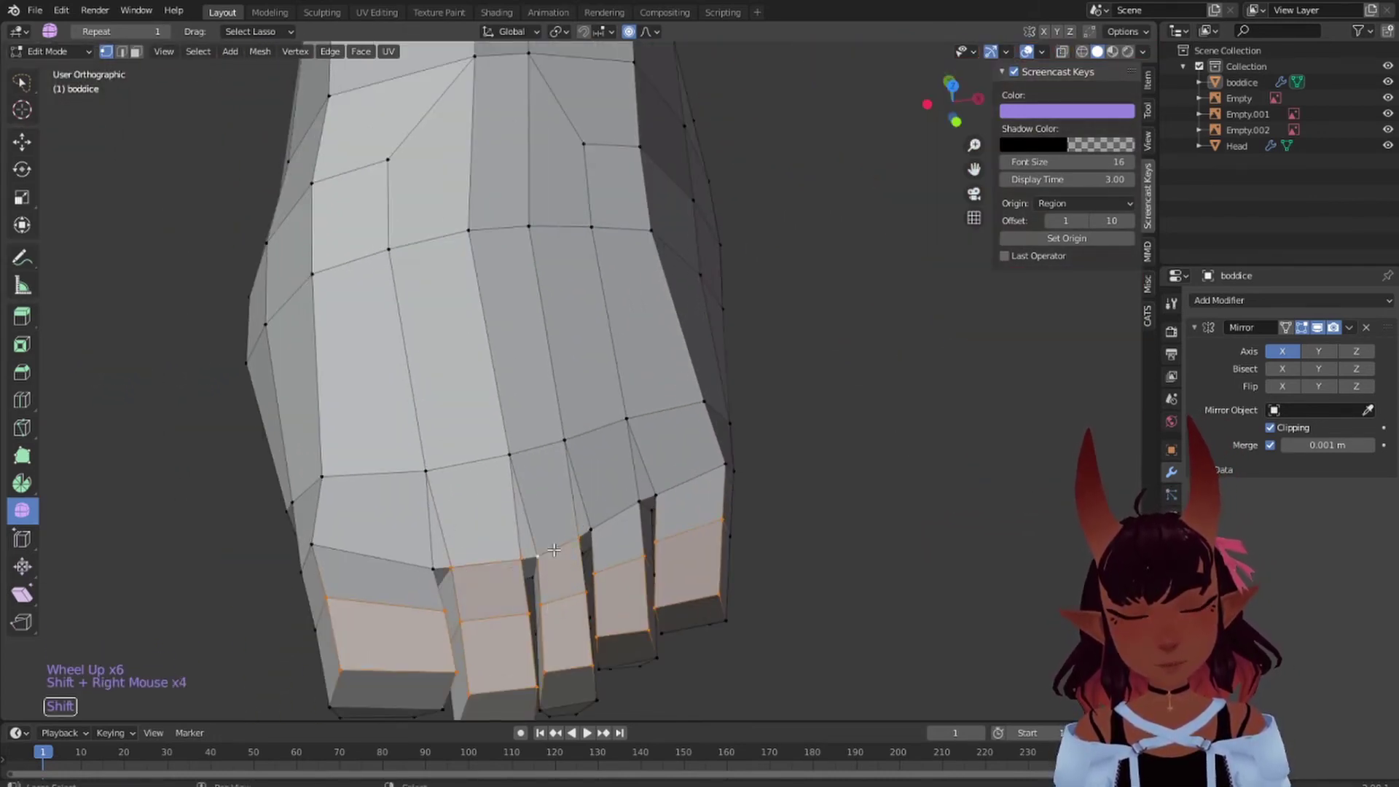
right_click(625, 516, "shift")
right_click(699, 480, "shift")
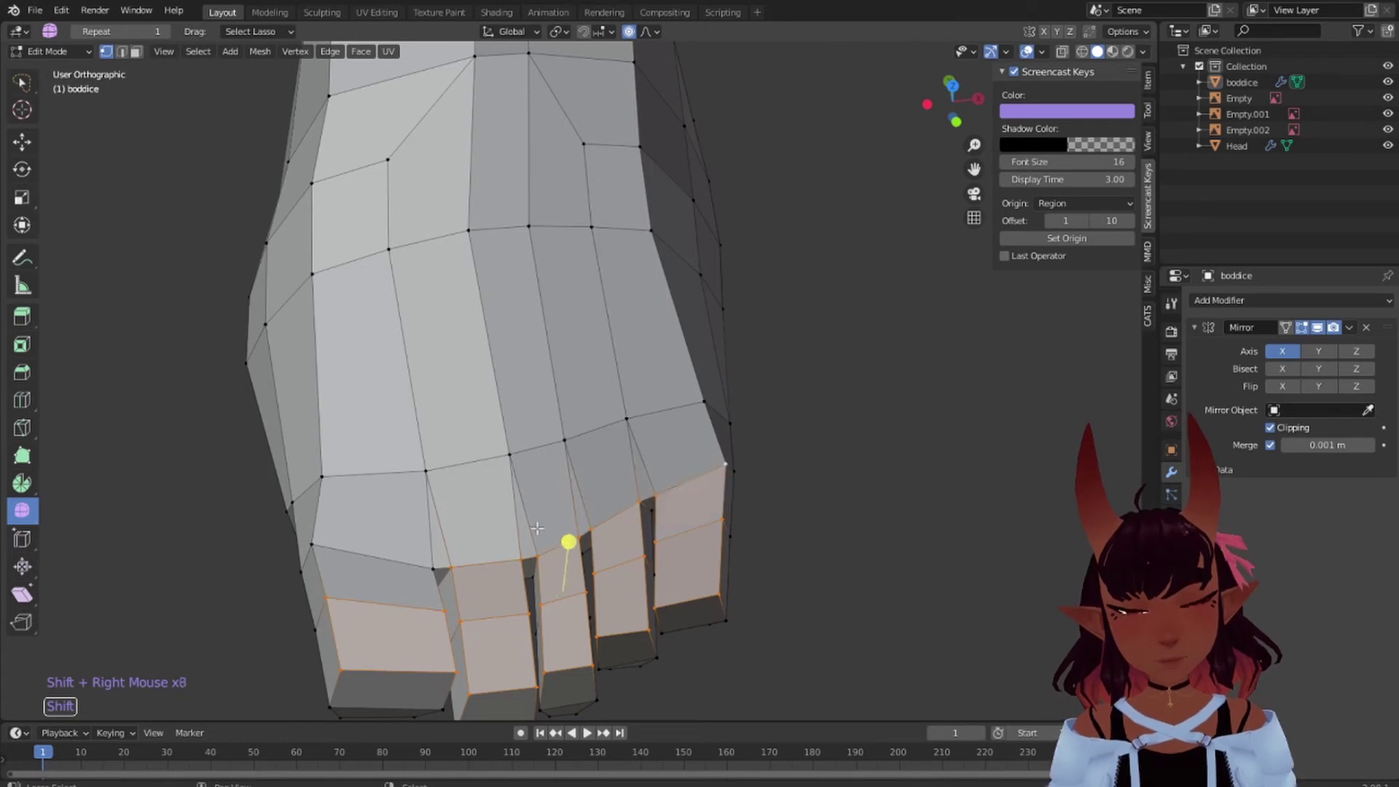
right_click(333, 543, "shift")
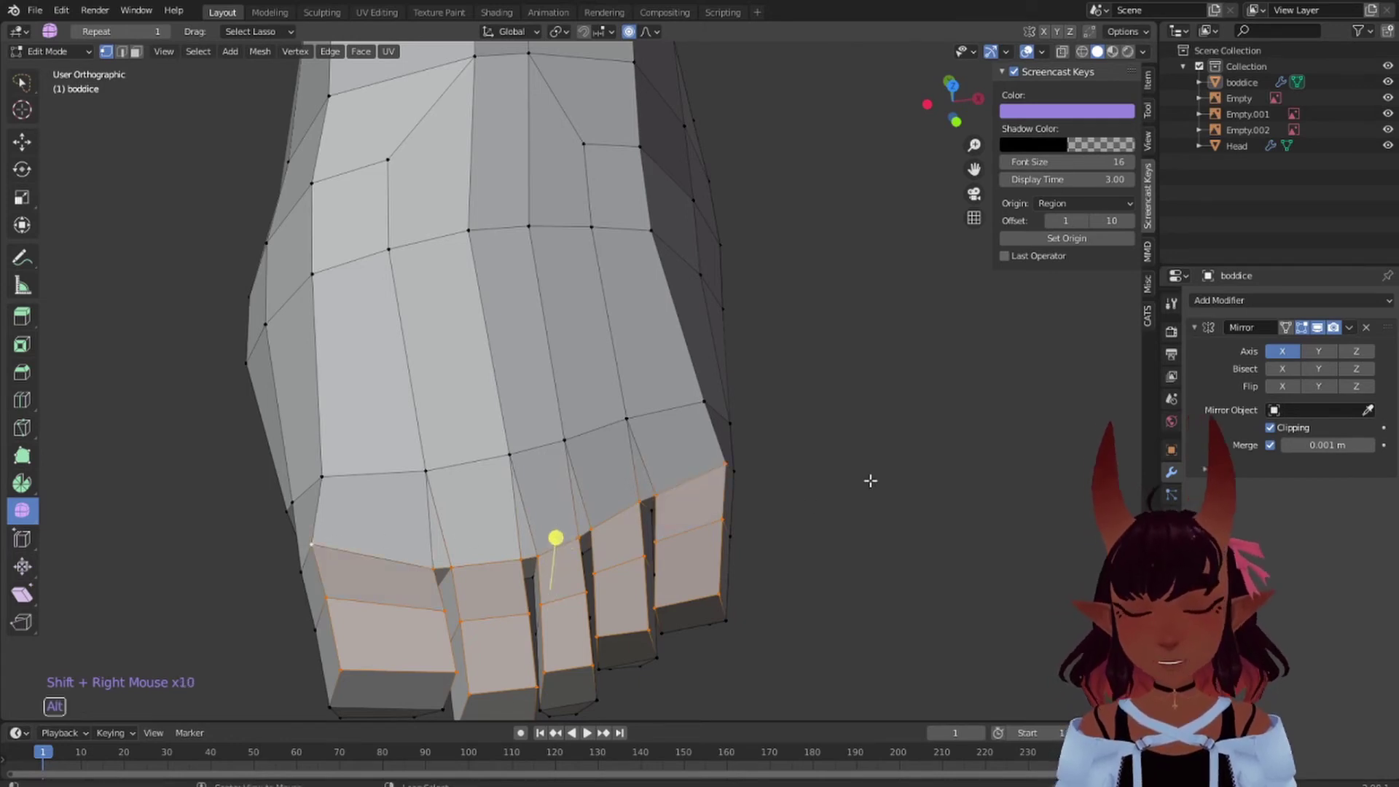
key("alt+s")
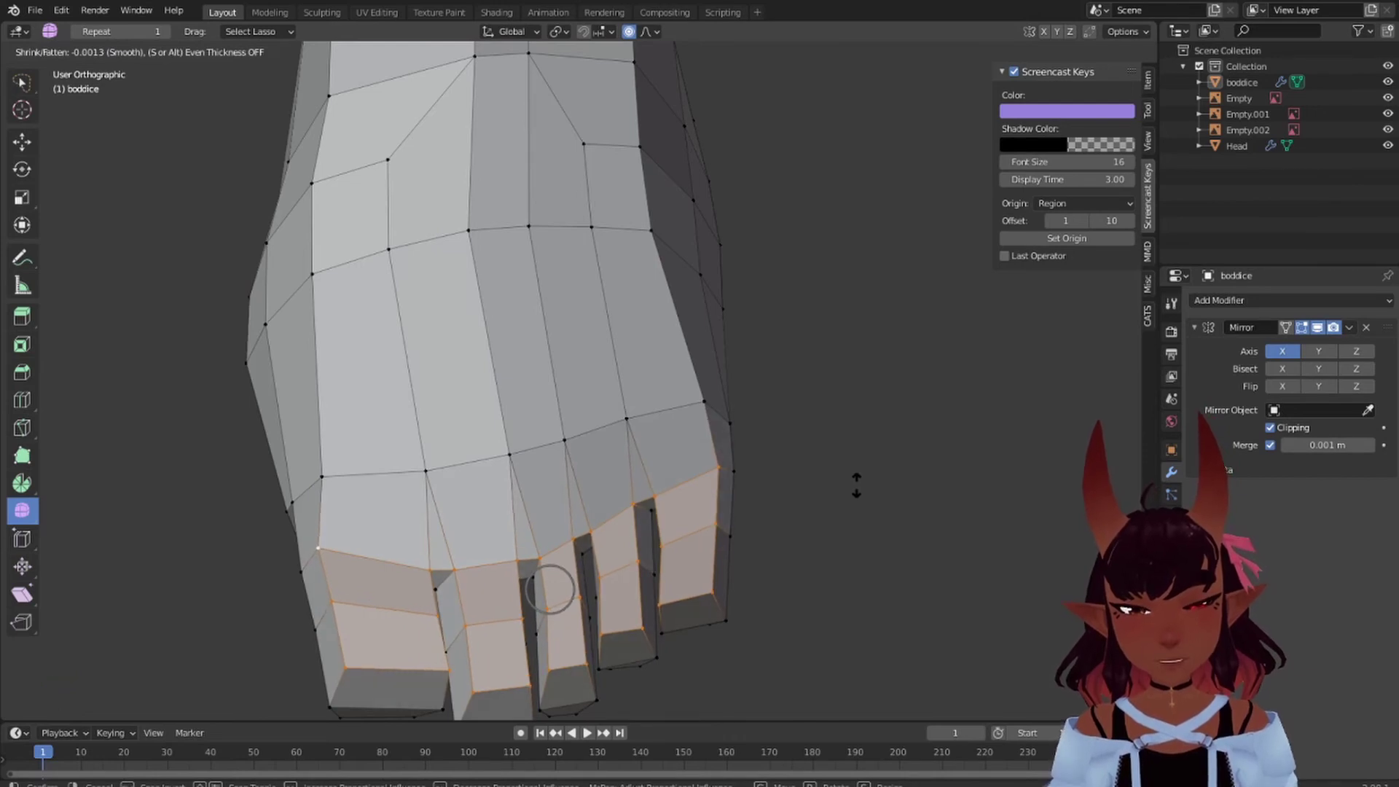
left_click(853, 486)
- Select the upper front edges of all five toe tips and lower them about 0.0011 m along Z
scroll(665, 440, "down", 5)
middle_click_drag(675, 453, 633, 182)
scroll(634, 182, "up", 5)
middle_click_drag(659, 557, 661, 369, "shift")
scroll(661, 369, "up", 2)
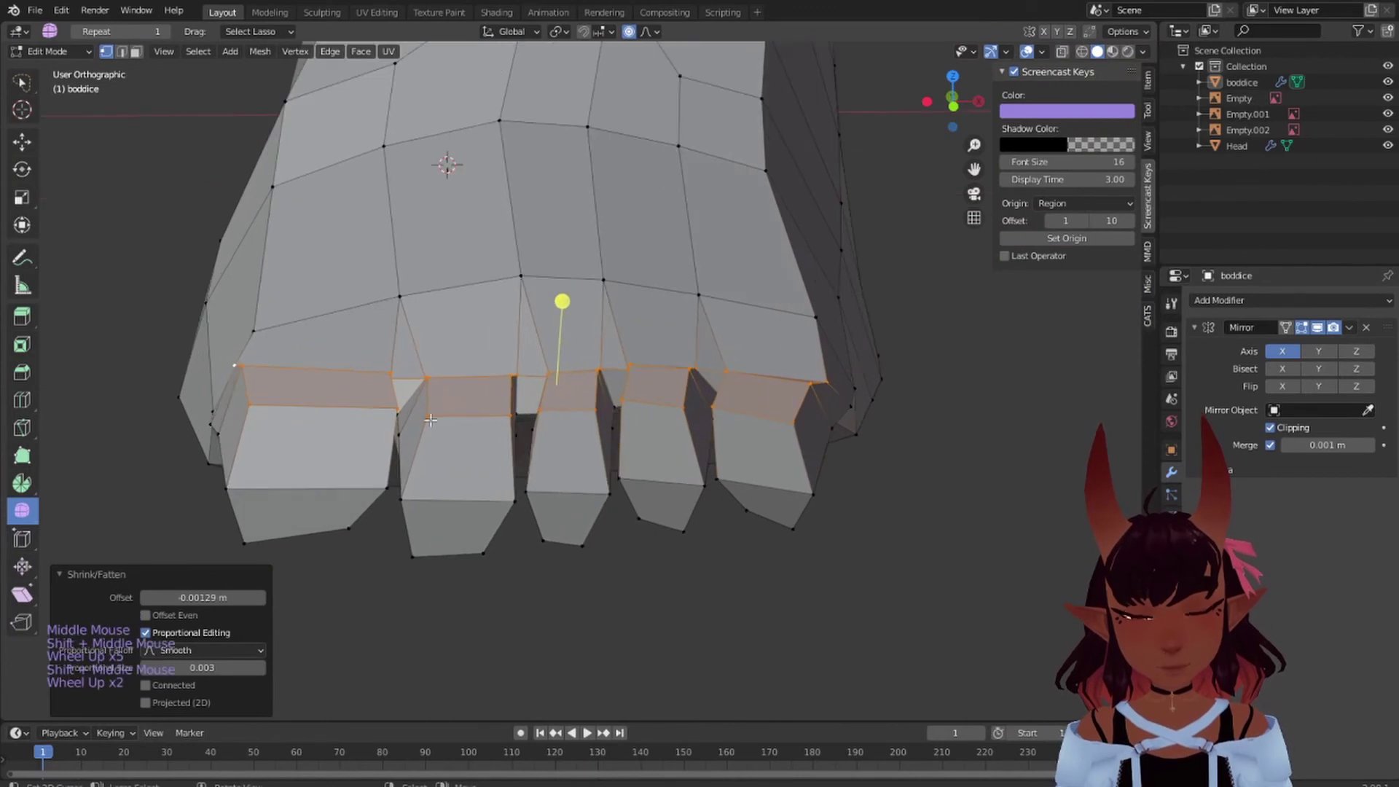
right_click(386, 412)
right_click(270, 411, "shift")
right_click(434, 422, "shift")
right_click(512, 426, "shift")
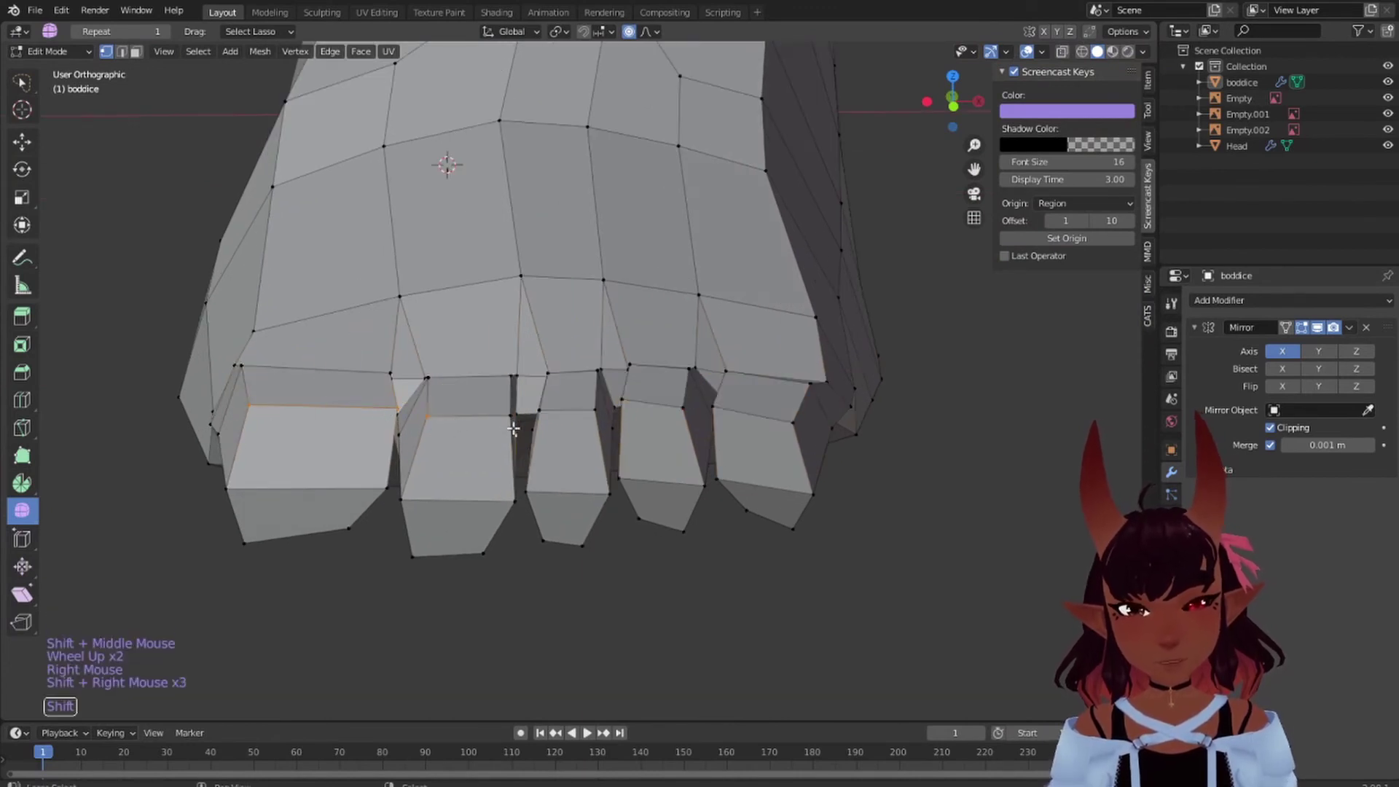
right_click(507, 424)
right_click(438, 420, "shift")
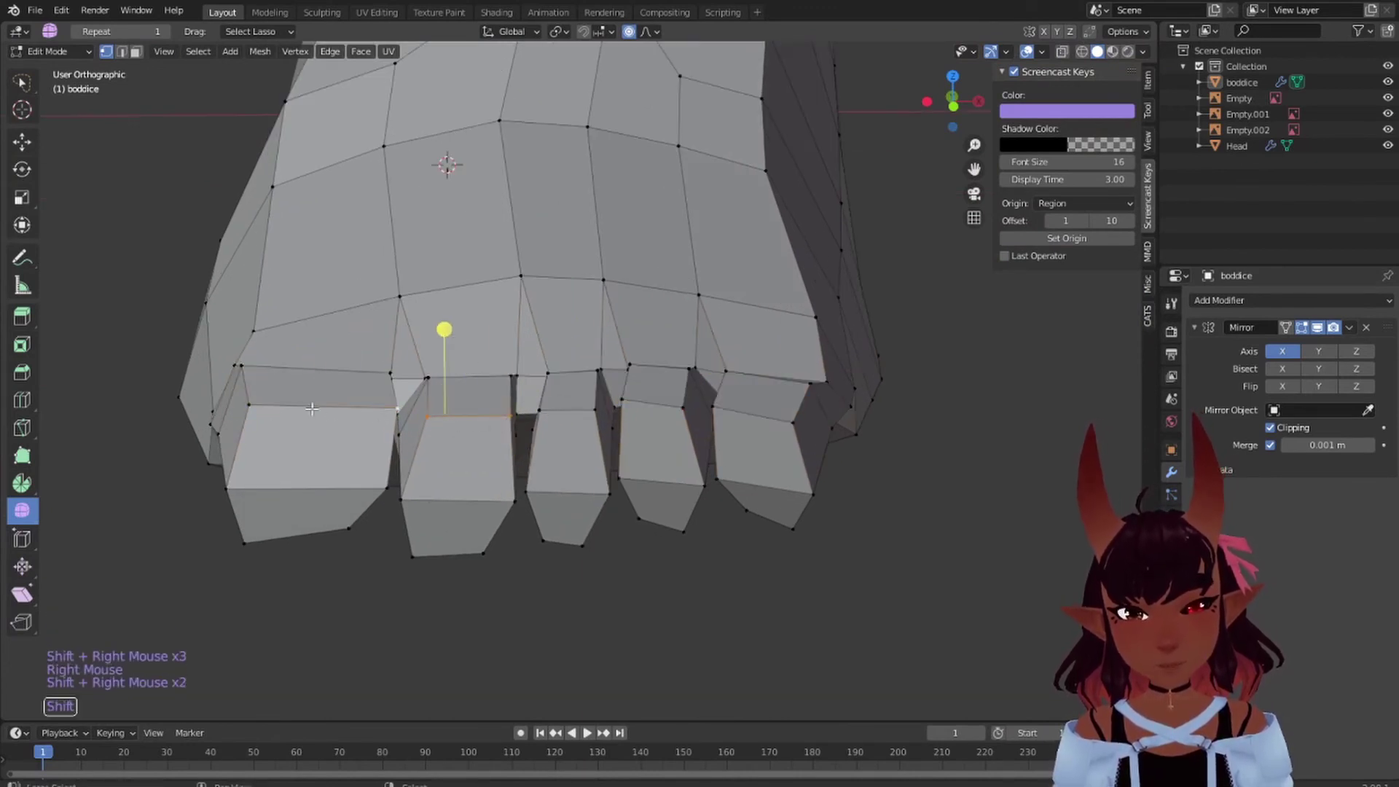
right_click(541, 412, "shift")
right_click(595, 410, "shift")
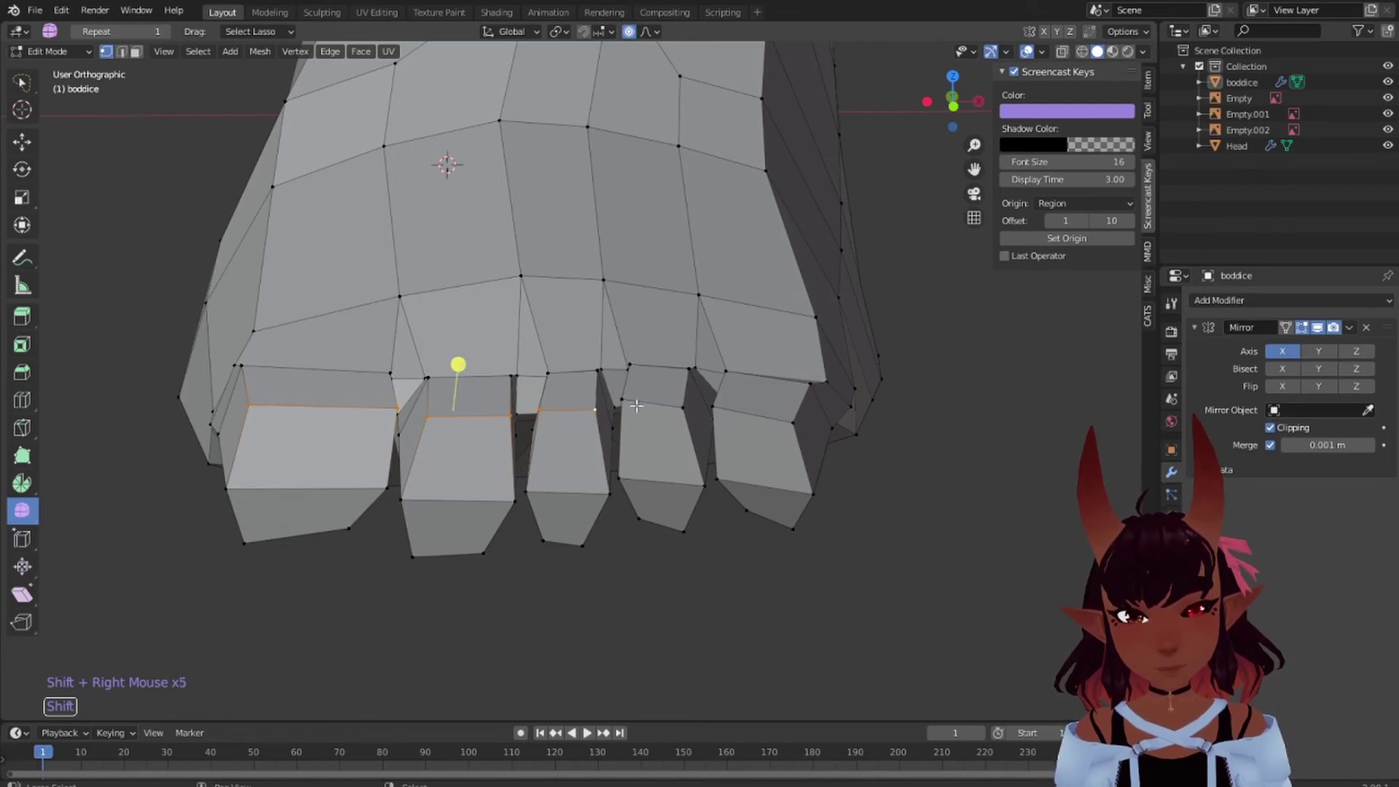
right_click(625, 400, "shift")
right_click(681, 408, "shift")
right_click(712, 406, "shift")
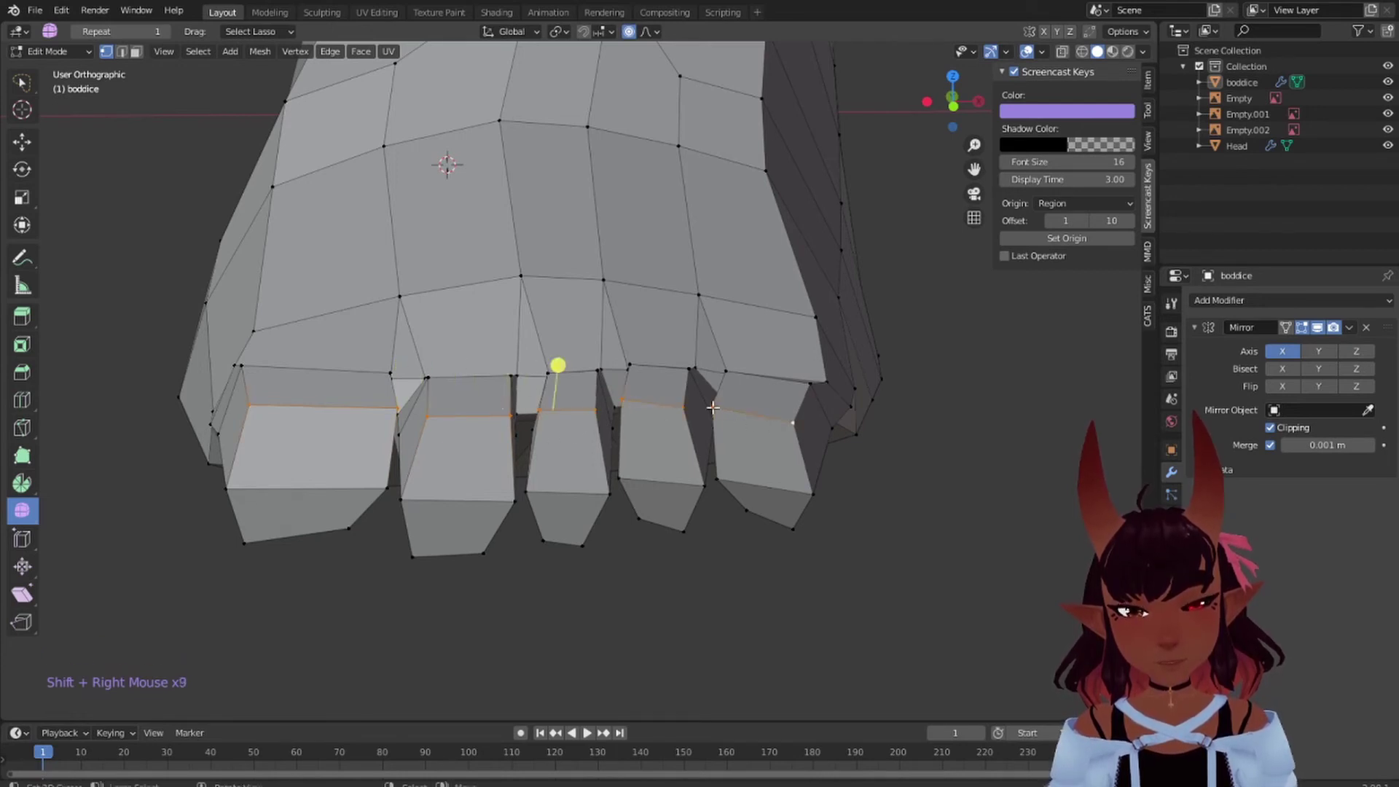
key("g")
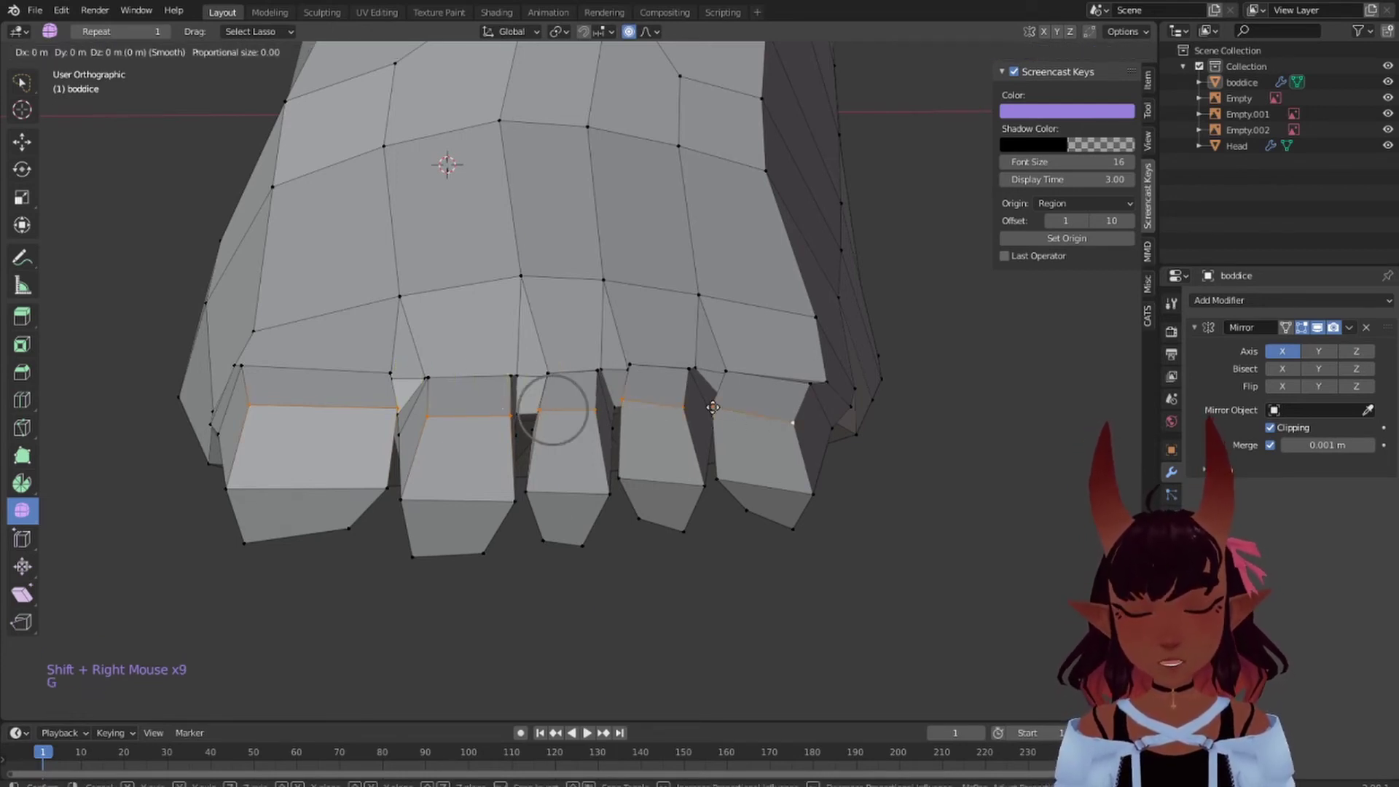
key("z")
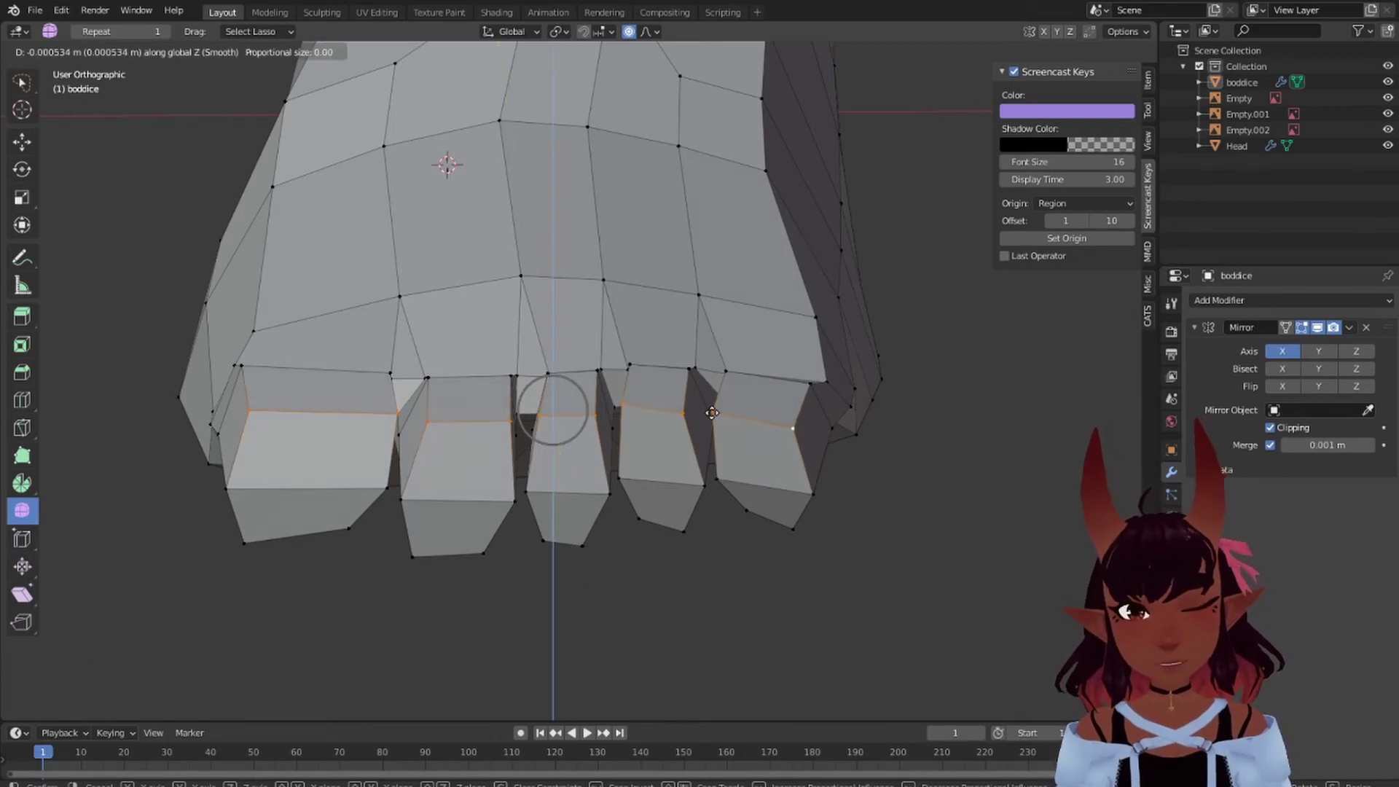
left_click(709, 419)
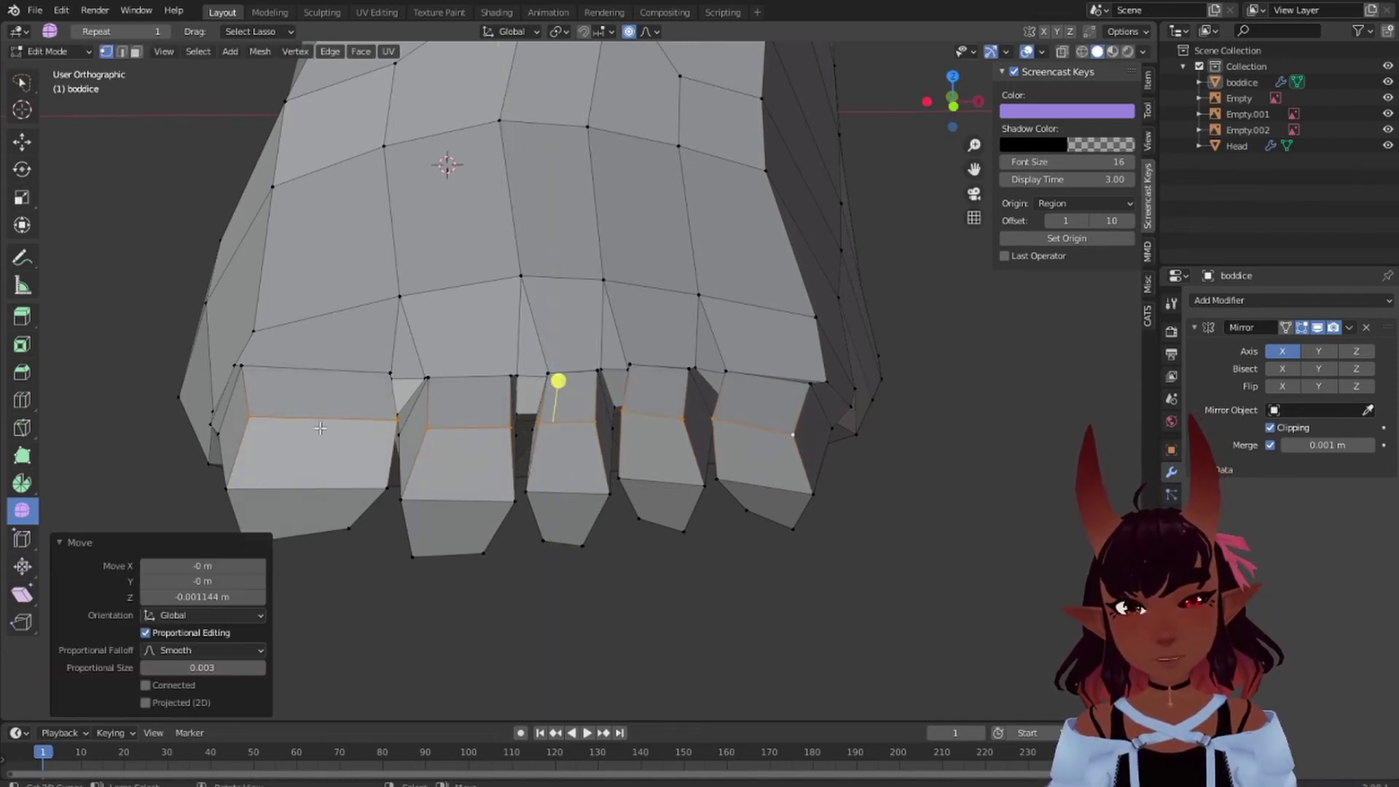
- Move the upper front edge of the big toe's tip about -0.0008 m along X
right_click(275, 419)
right_click(390, 422, "shift")
right_click(390, 430, "shift")
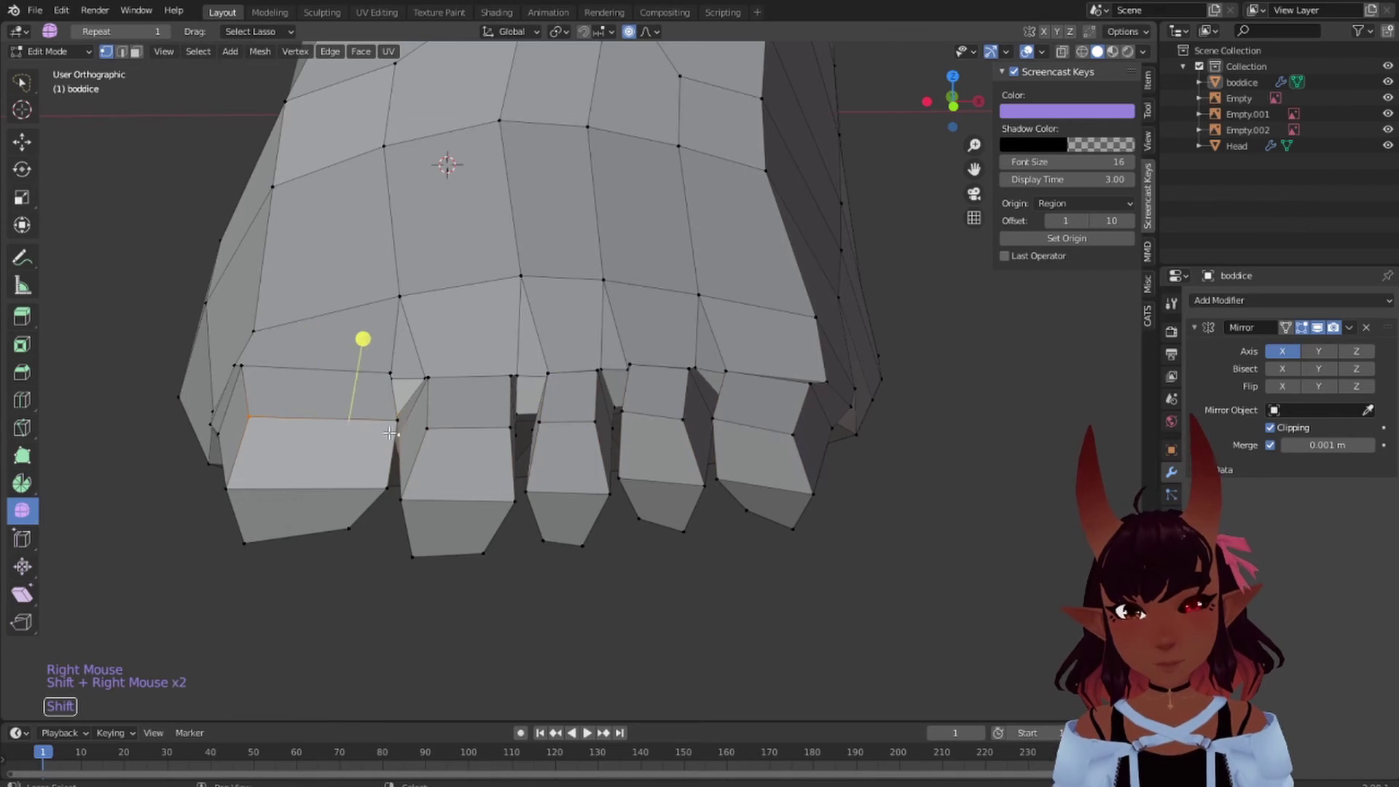
right_click(389, 426, "shift")
right_click(387, 421)
right_click(386, 421, "shift")
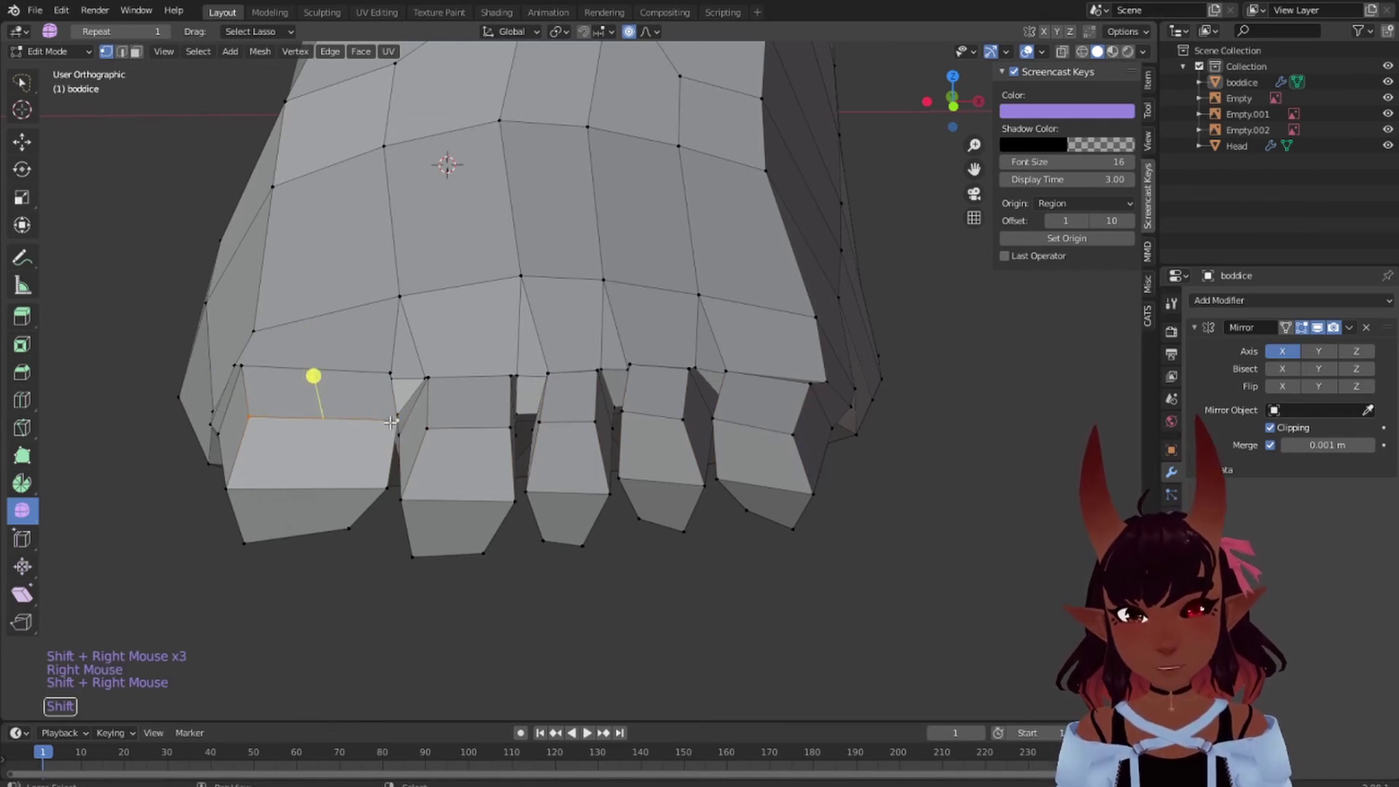
key("g")
key("x")
left_click(381, 423)
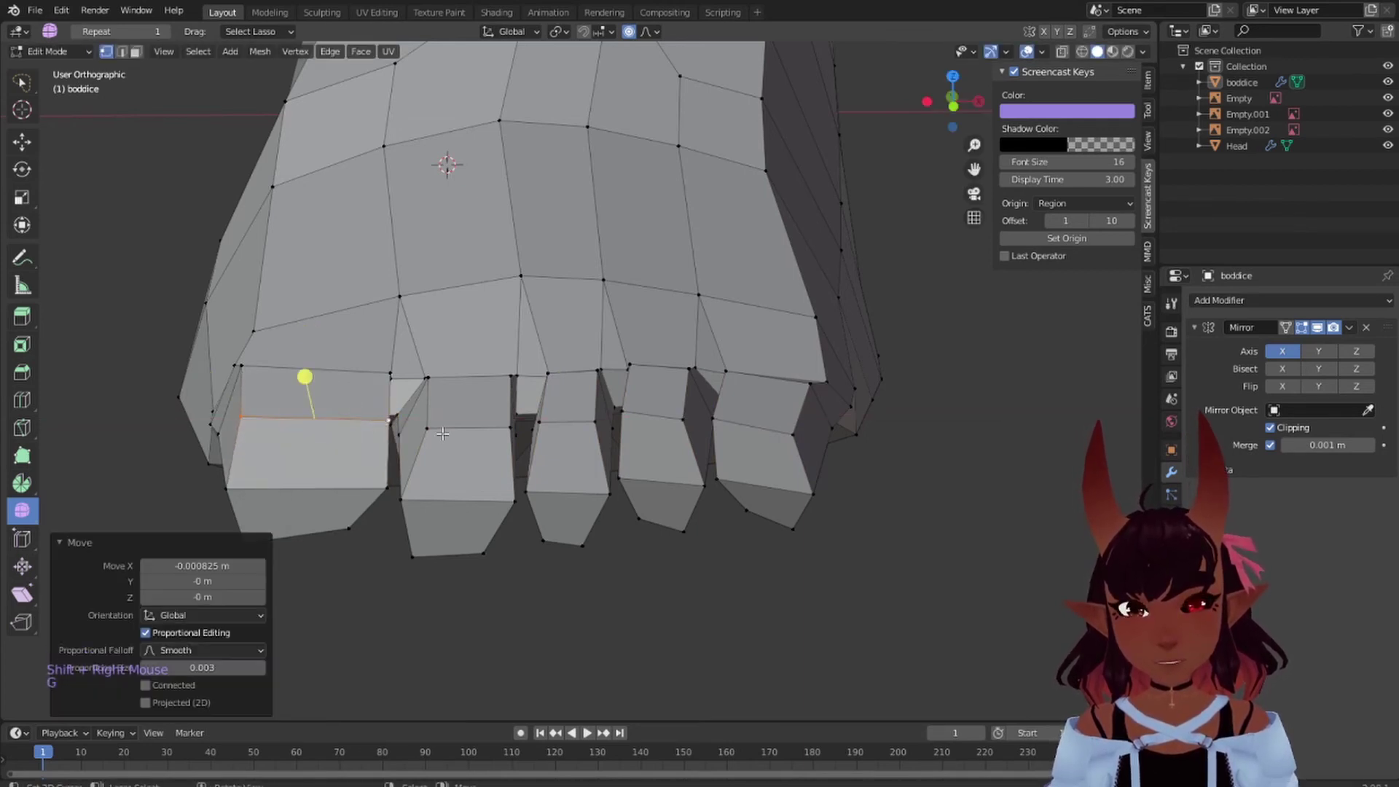
- Deselect everything and examine the toe shapes from the front and above beside the mirrored foot and reference photos
right_click(466, 430)
right_click(556, 431)
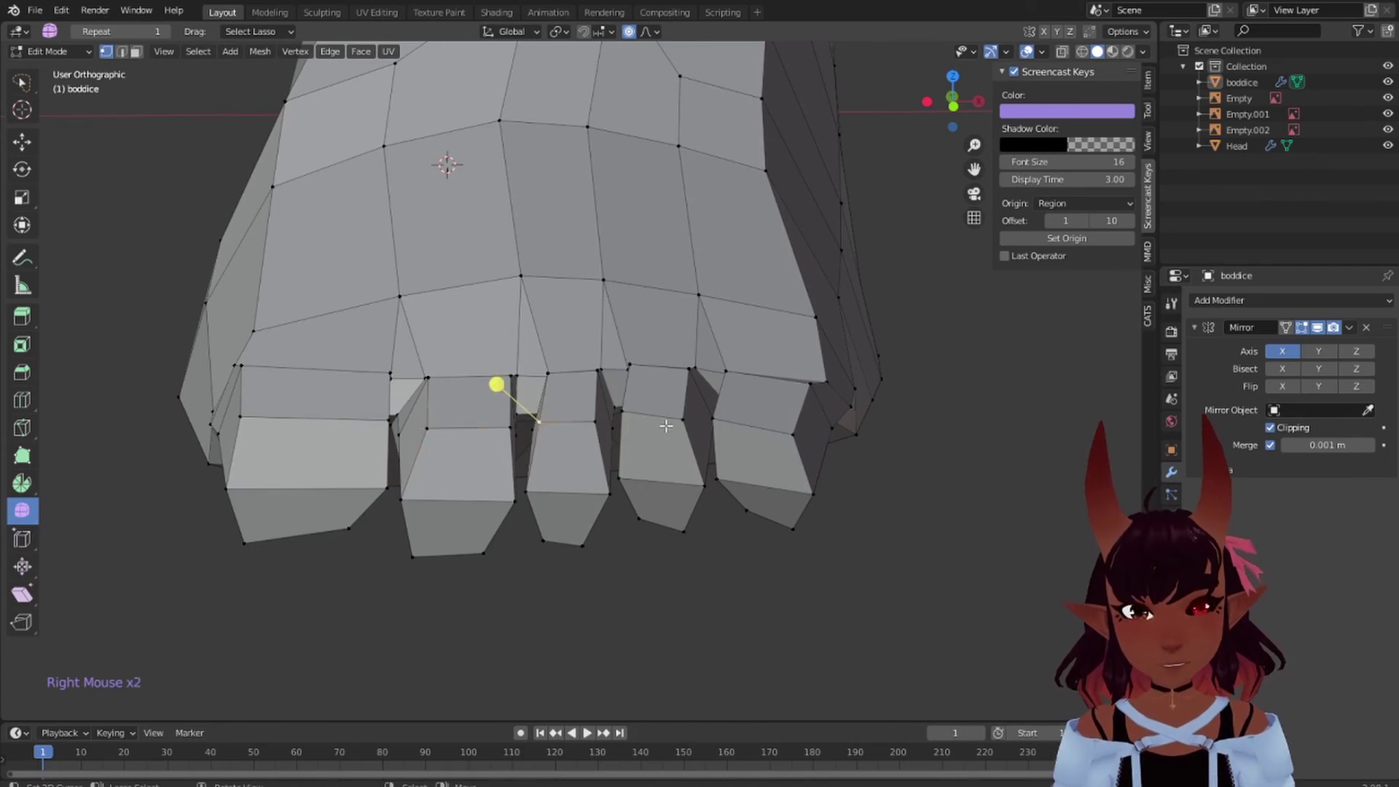
scroll(666, 425, "down", 5)
key("a")
key("a")
key("a")
scroll(469, 196, "up", 4)
scroll(891, 444, "down", 1)
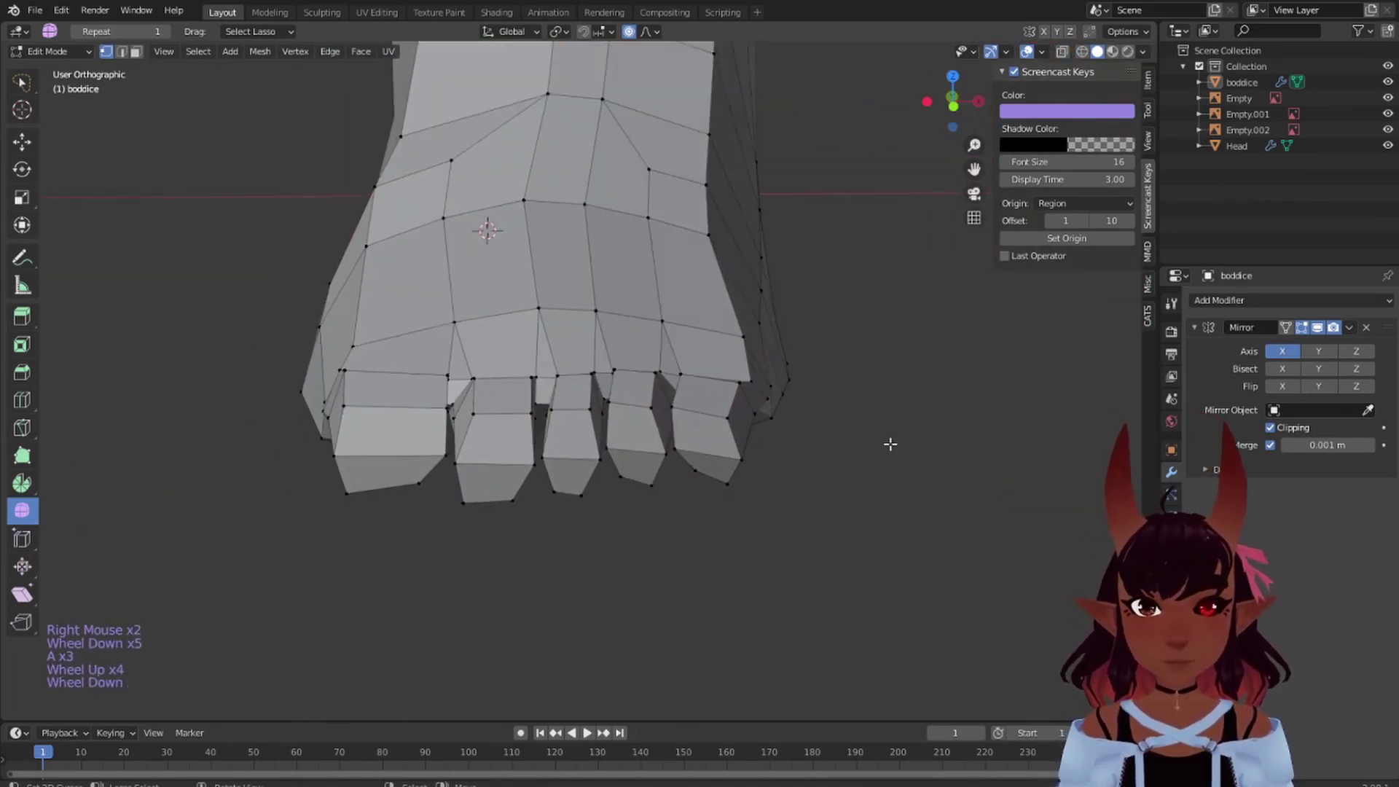
scroll(890, 444, "down", 6)
middle_click_drag(836, 459, 728, 408)
scroll(729, 408, "up", 5)
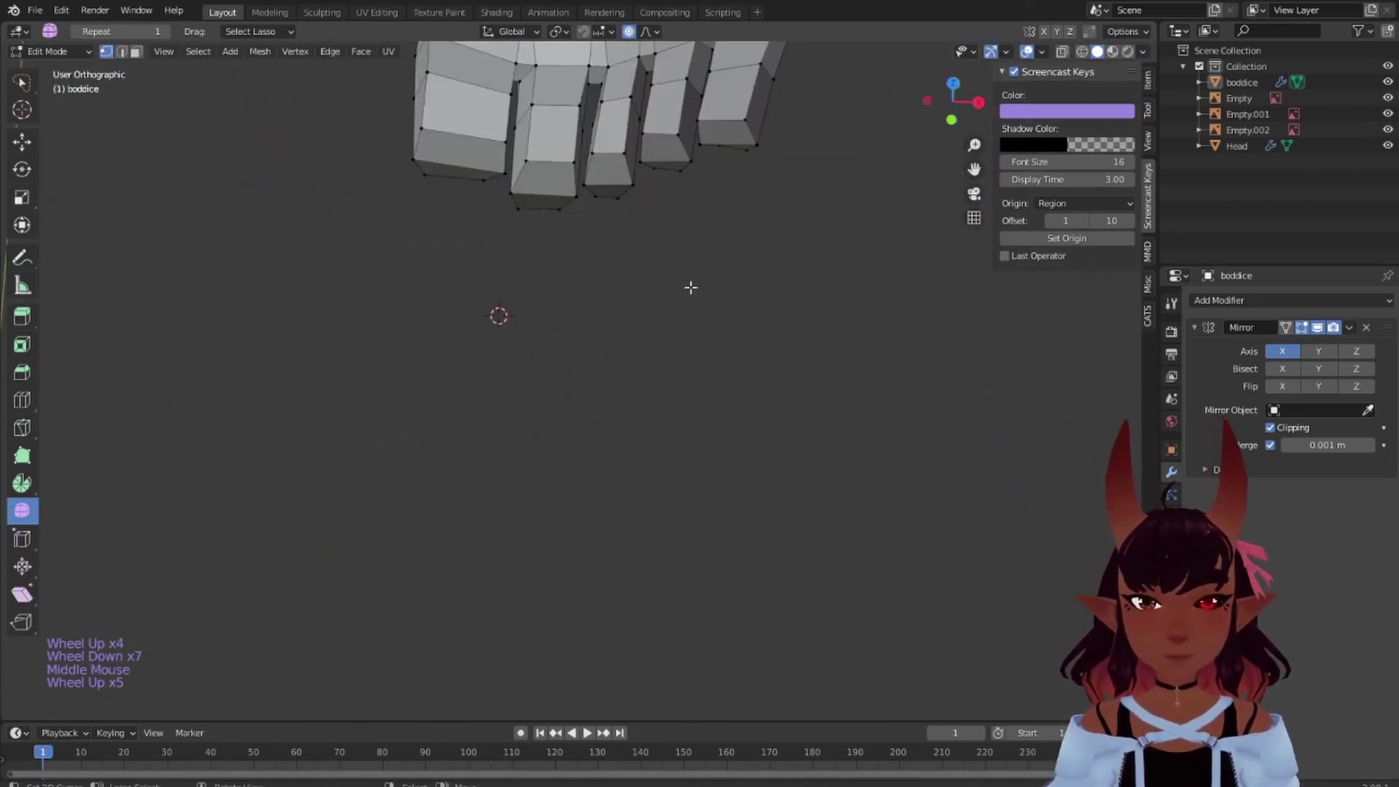
middle_click_drag(690, 288, 699, 510, "shift")
scroll(527, 358, "down", 6)
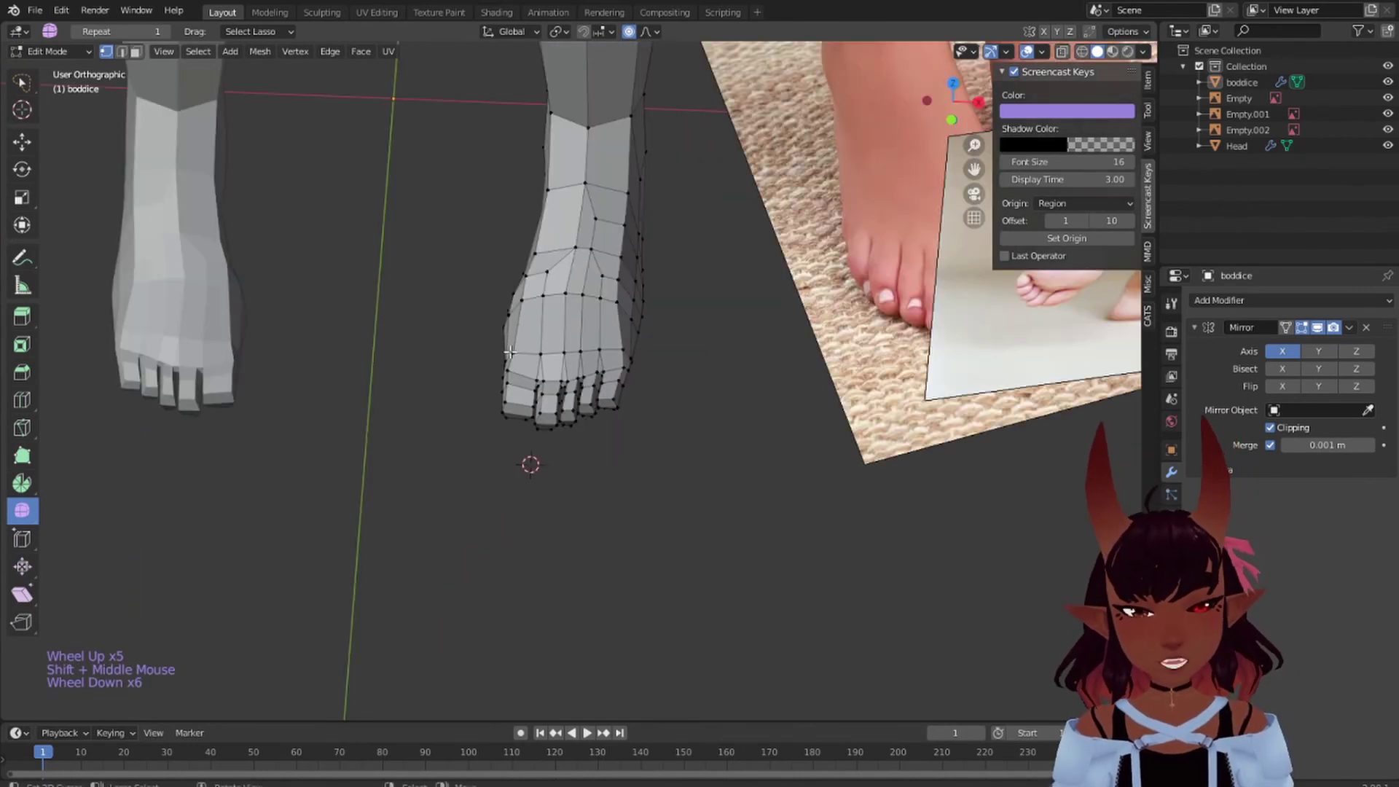
scroll(579, 432, "up", 6)
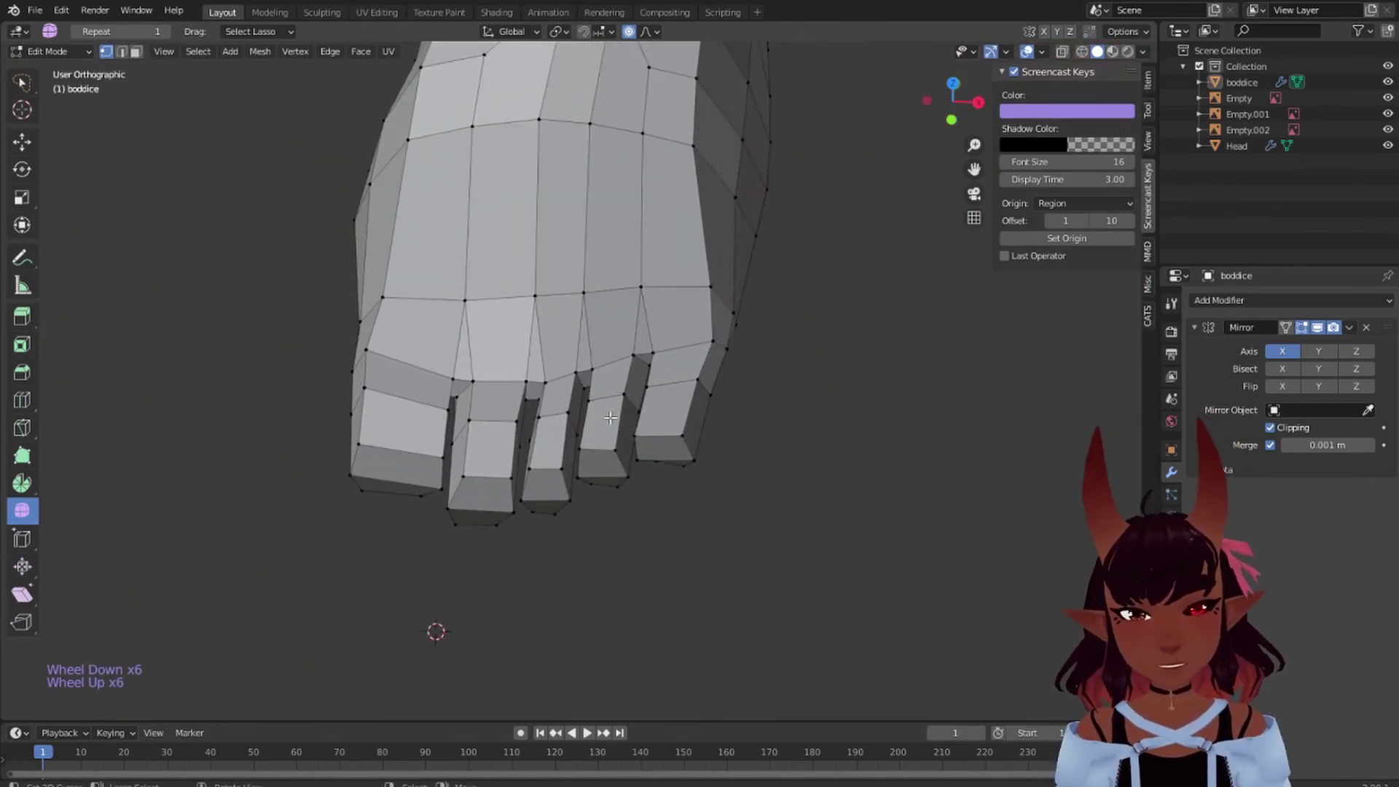
- Add one centred lengthwise loop cut through each of the five toes, from the big toe to the little toe
scroll(406, 407, "up", 1)
key("ctrl+r")
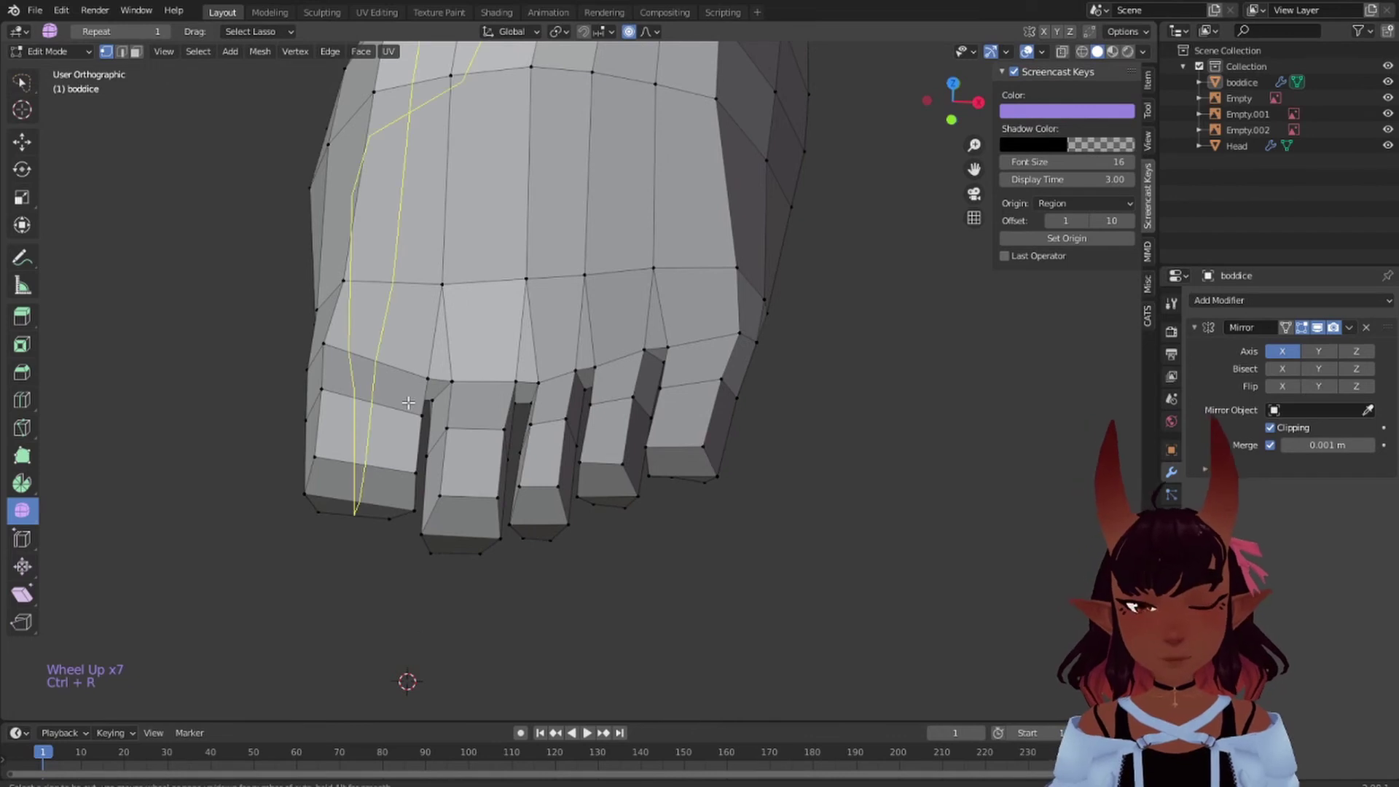
left_click(408, 402)
key("ctrl+r")
left_click(485, 440)
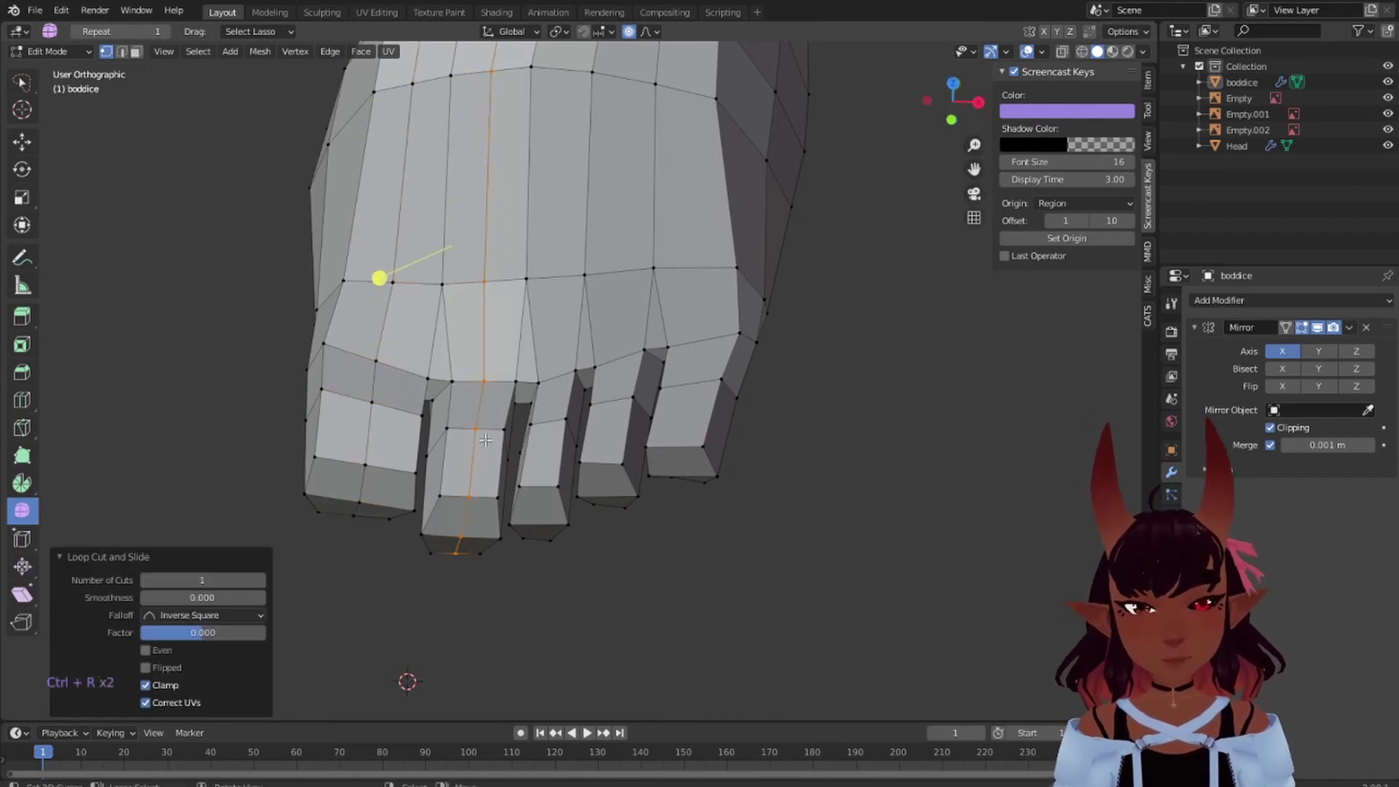
key("ctrl+r")
left_click(555, 430)
key("ctrl+r")
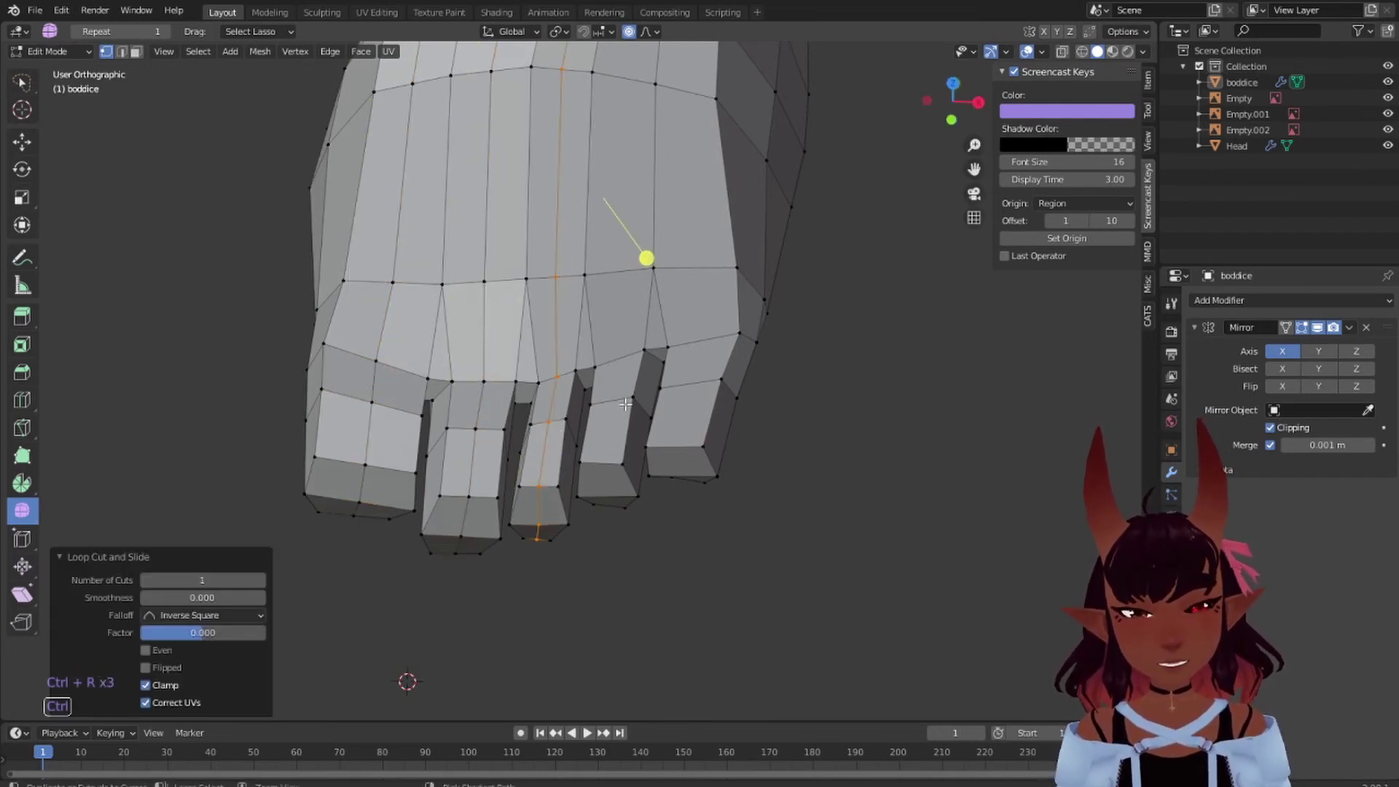
left_click(615, 403)
key("ctrl+r")
left_click(692, 379)
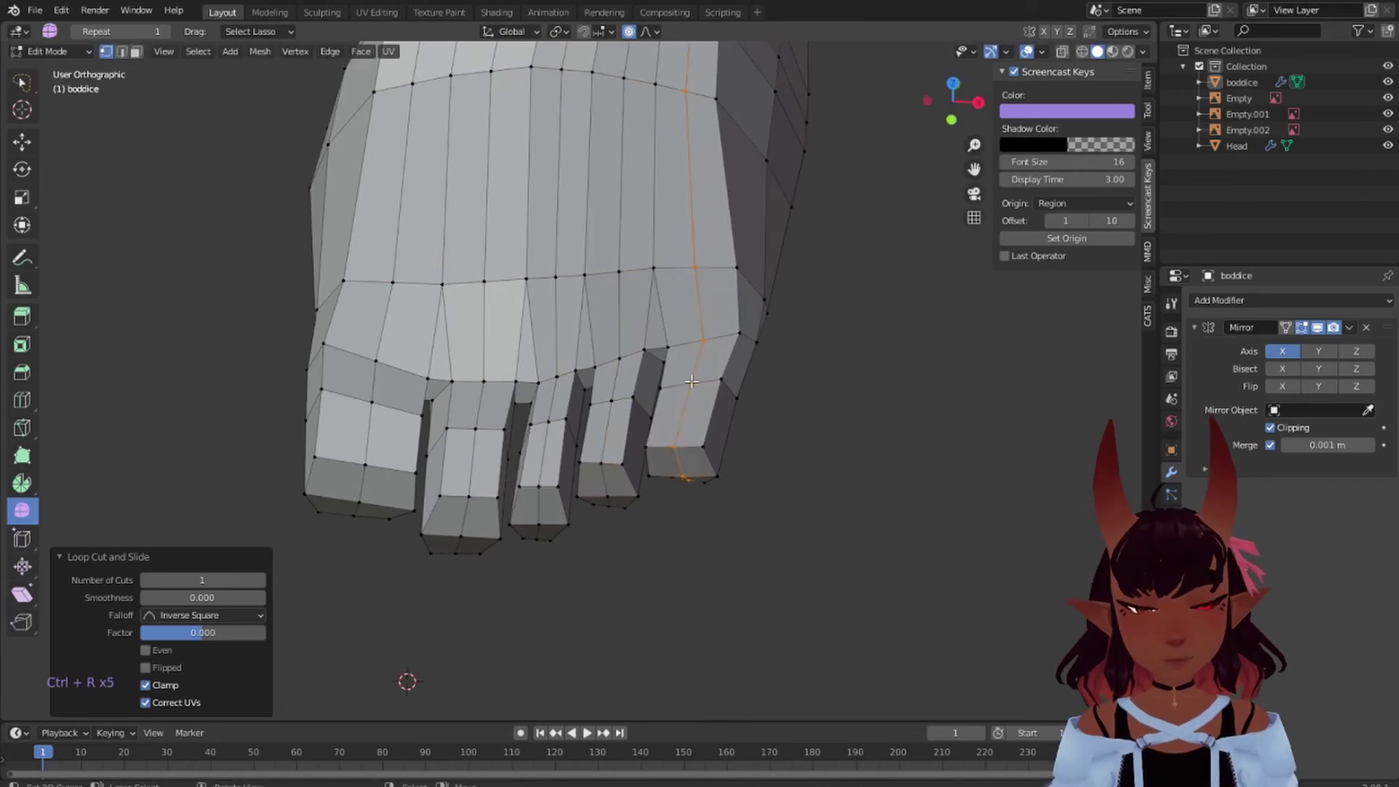
- Examine how the new toe loops run up the leg and body from several sides, and return to the foot
scroll(695, 354, "down", 6)
scroll(696, 353, "down", 5)
middle_click_drag(639, 372, 635, 241)
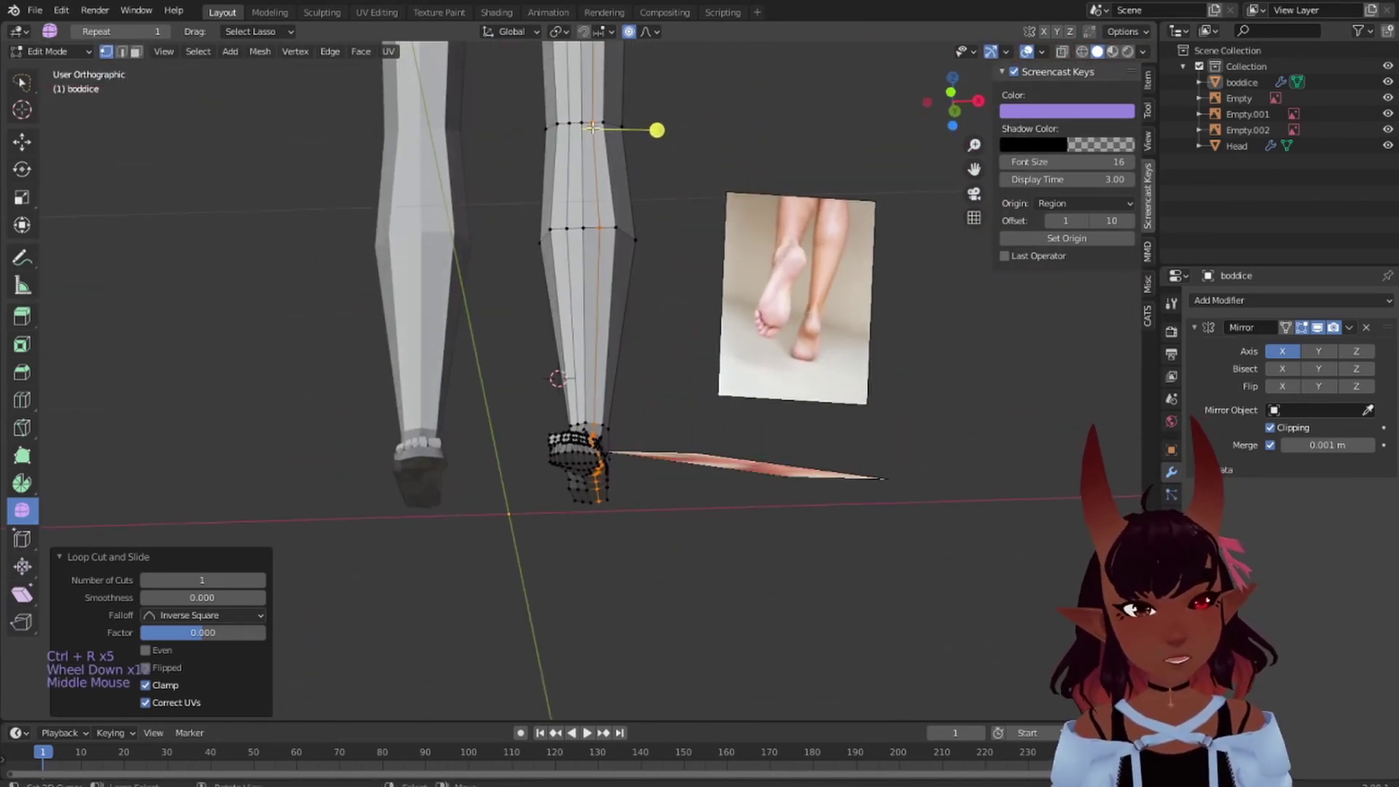
scroll(827, 209, "down", 4)
middle_click_drag(827, 209, 641, 240)
middle_click_drag(512, 281, 483, 272)
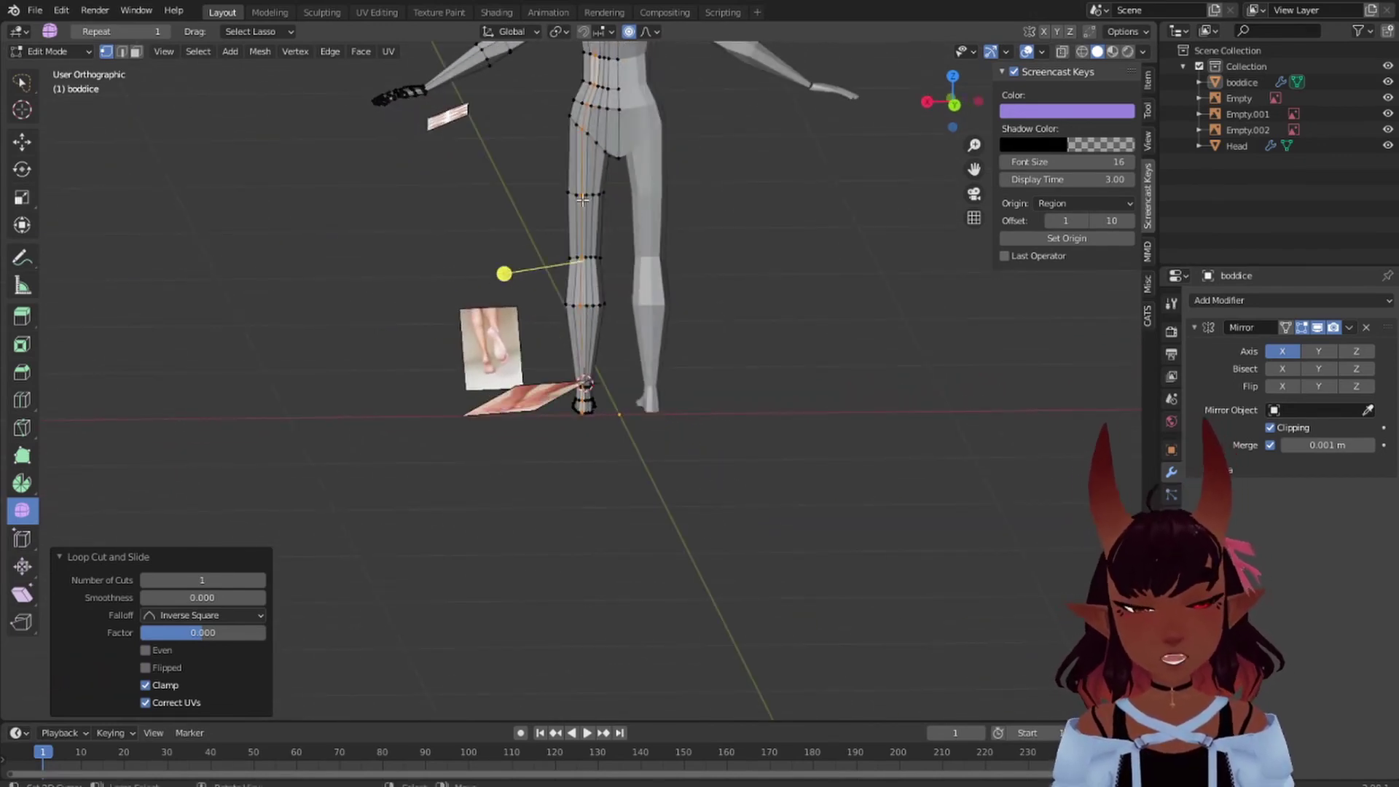
middle_click_drag(583, 199, 362, 218, "shift")
scroll(652, 237, "up", 3)
middle_click_drag(652, 237, 616, 377, "shift")
scroll(609, 379, "up", 5)
scroll(610, 389, "up", 3)
scroll(629, 129, "up", 5)
scroll(621, 142, "down", 4)
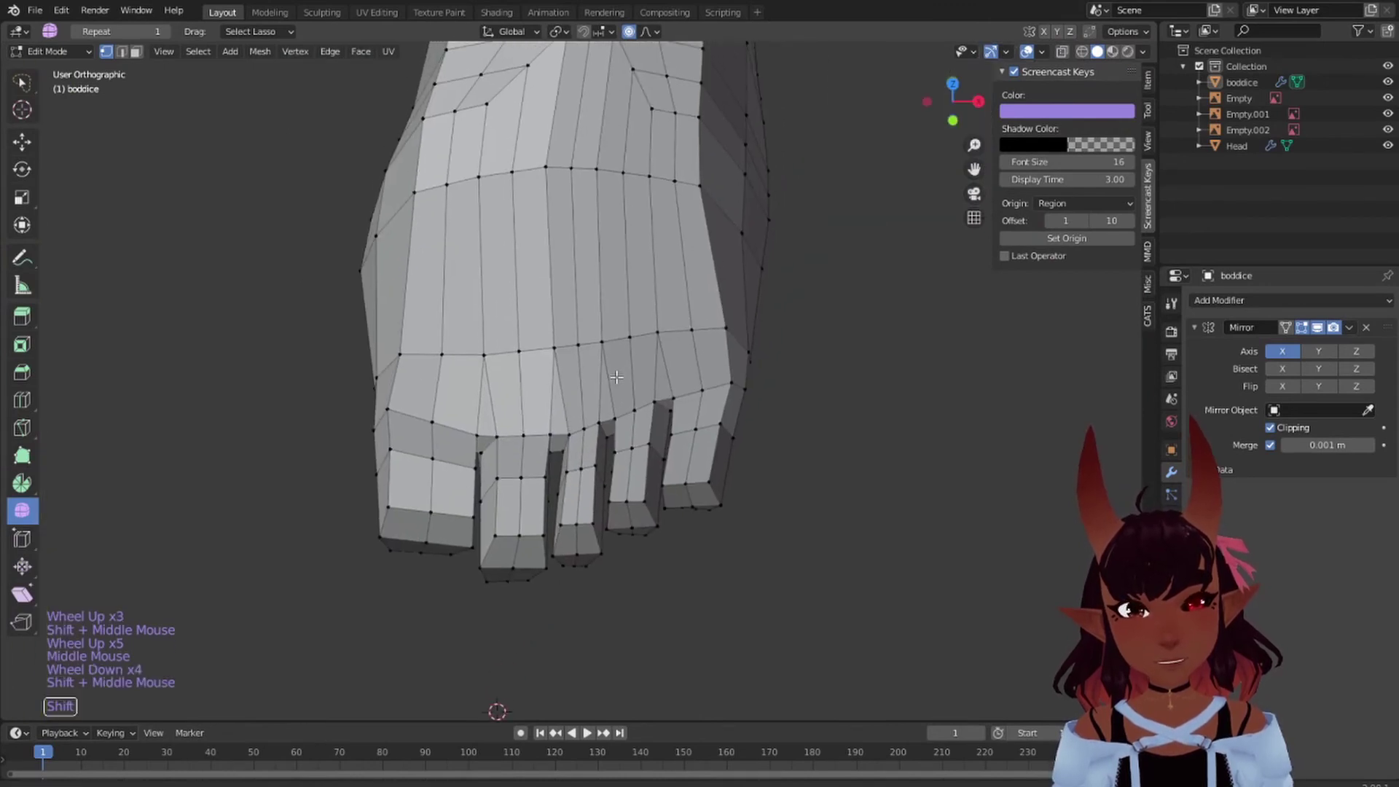
- Select the centre vertices at the front of all five toe tips and move them about -0.003 m along Y
left_click(135, 51)
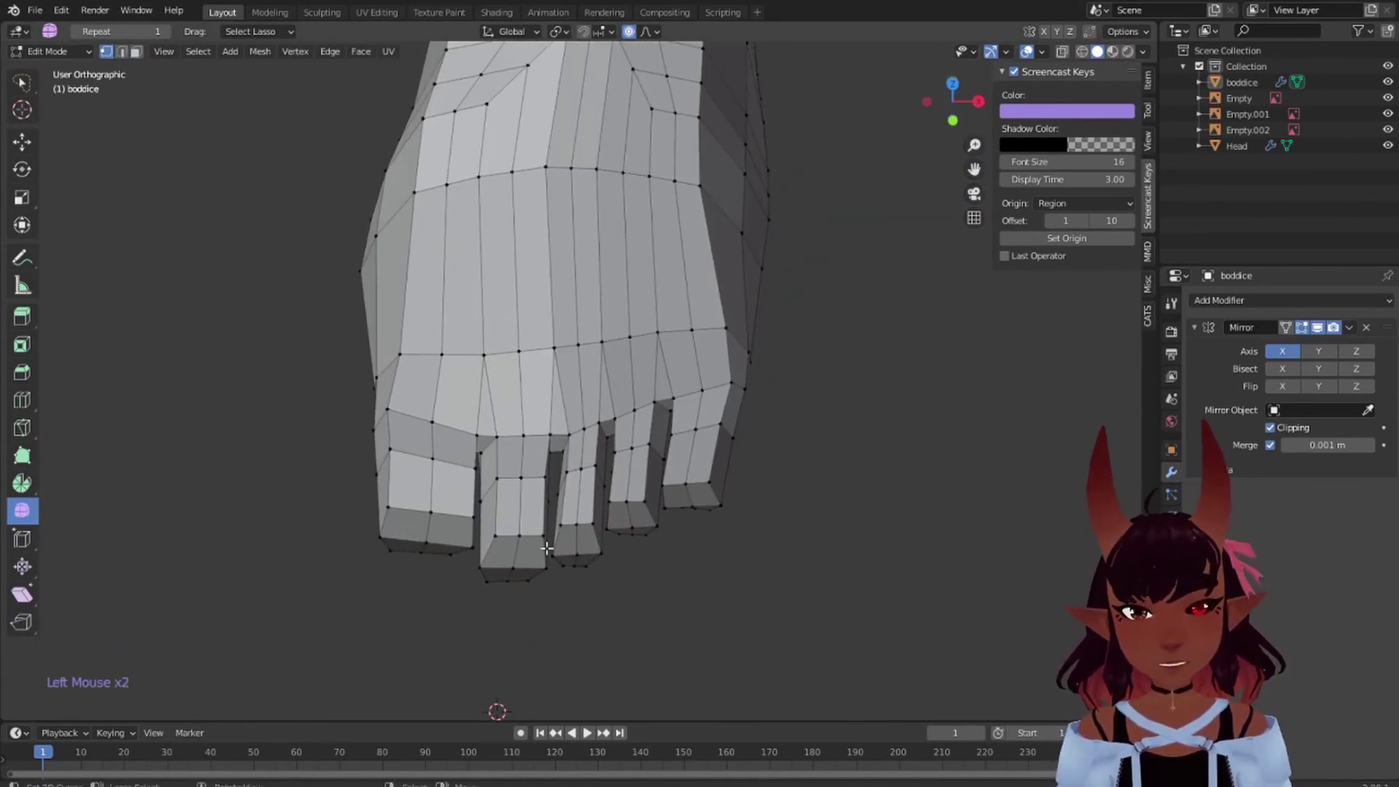
right_click(425, 550)
right_click(426, 545, "shift")
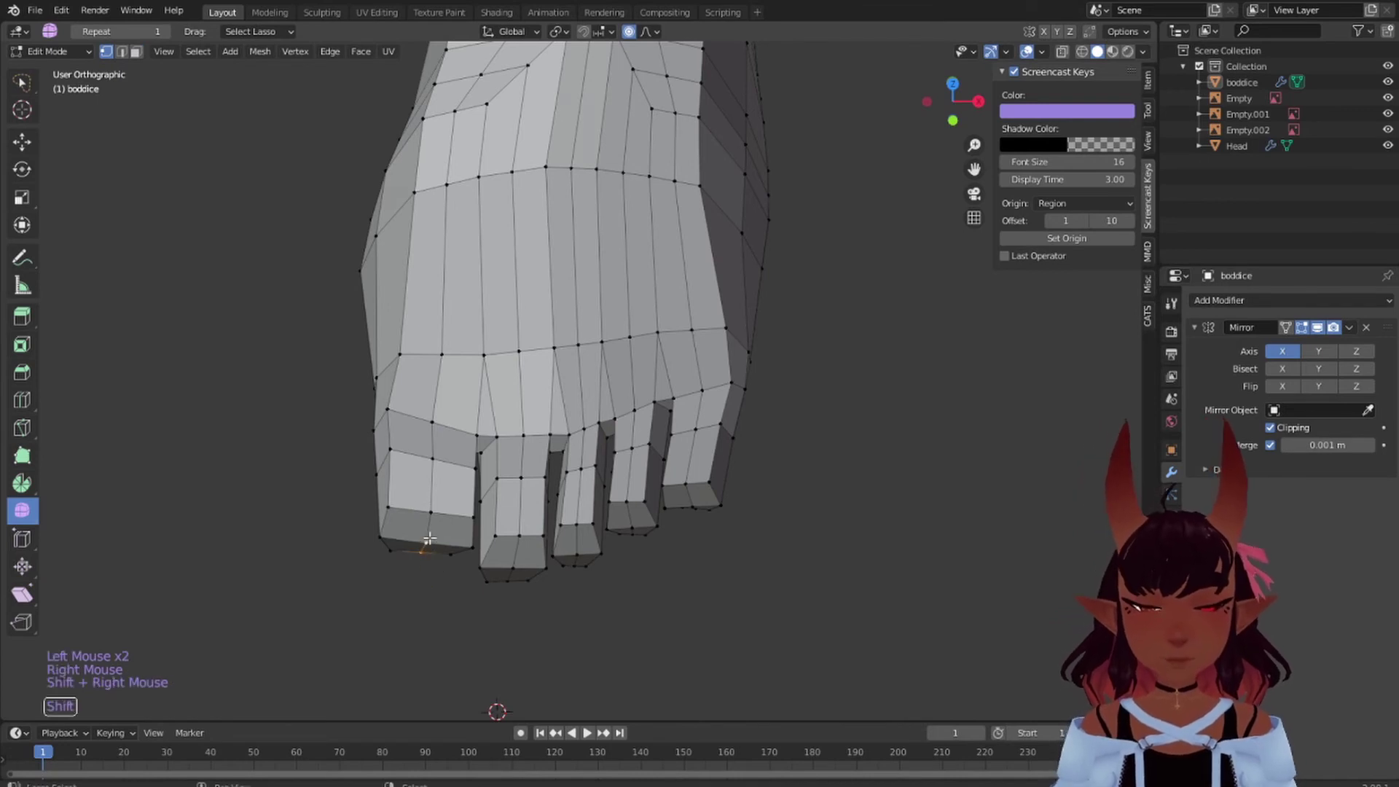
right_click(431, 518, "shift")
right_click(509, 583, "shift")
right_click(514, 577, "shift")
right_click(523, 537, "shift")
right_click(576, 565, "shift")
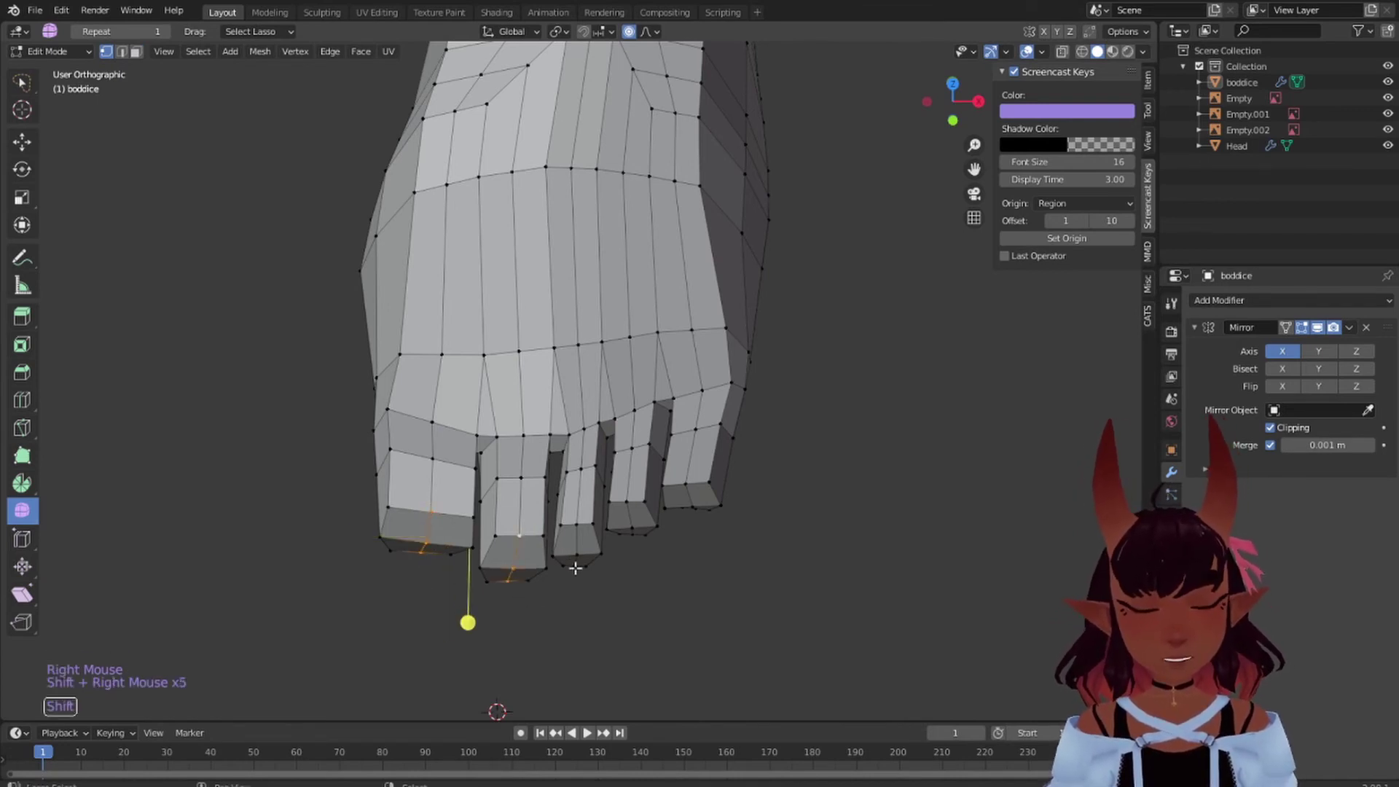
right_click(577, 557, "shift")
right_click(577, 526, "shift")
right_click(635, 539, "shift")
right_click(631, 530, "shift")
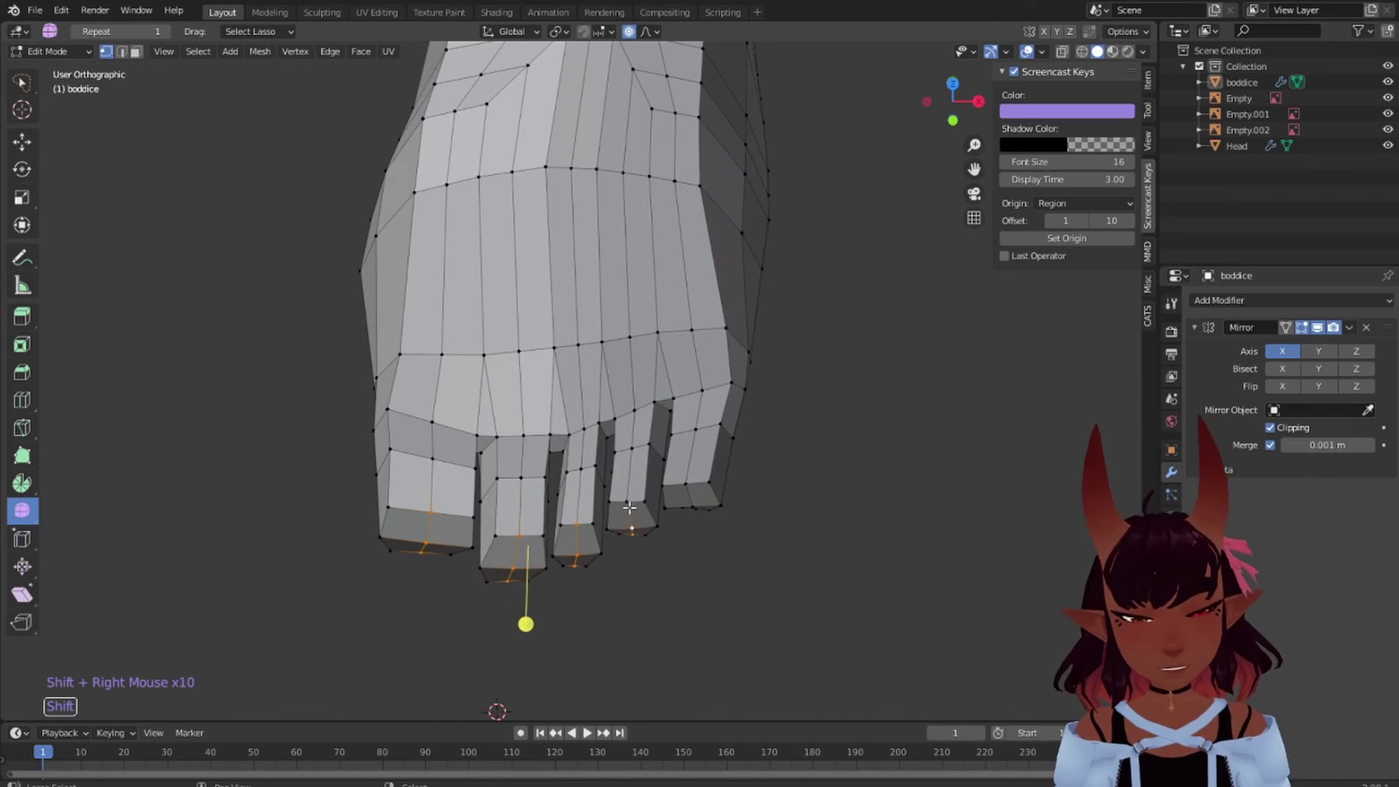
right_click(627, 503, "shift")
right_click(688, 489, "shift")
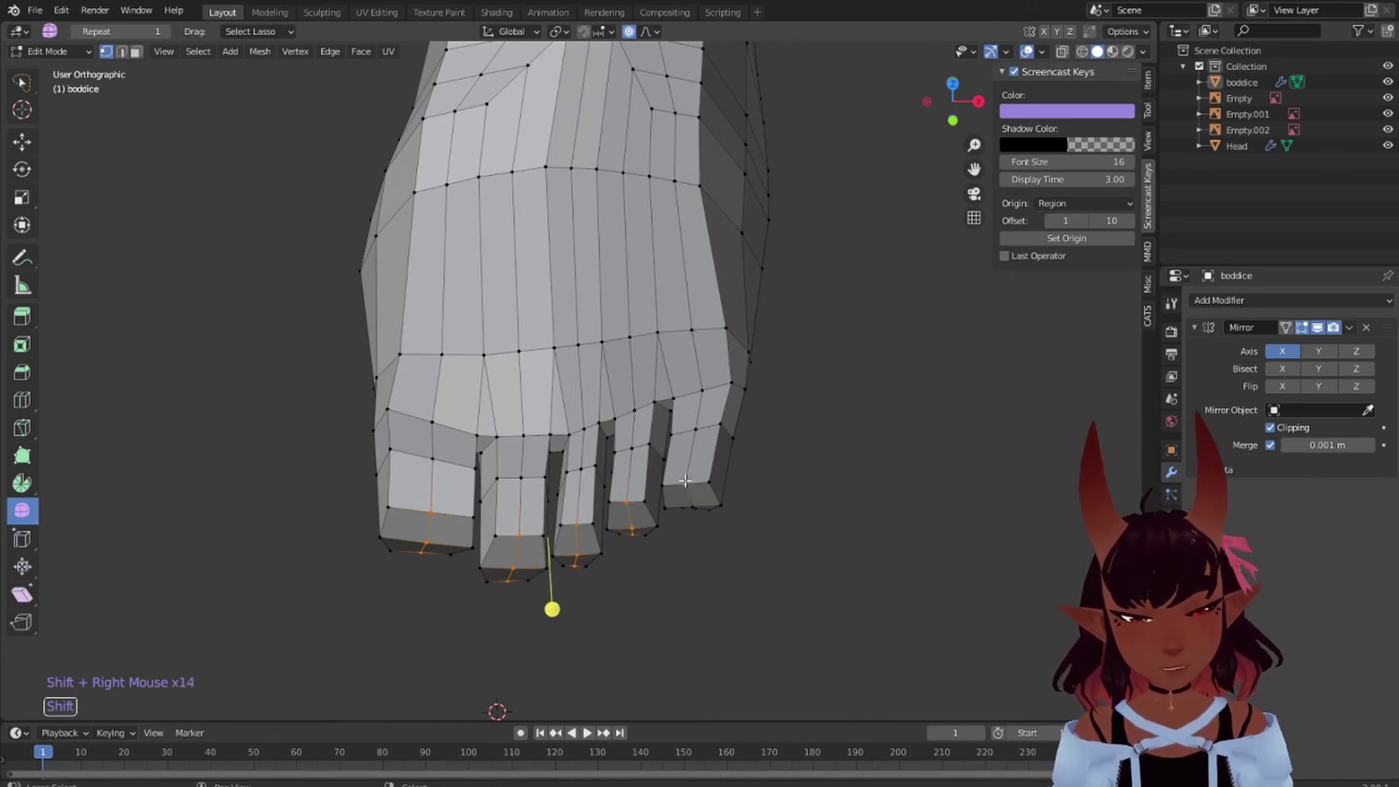
right_click(694, 508, "shift")
right_click(693, 507, "shift")
key("g")
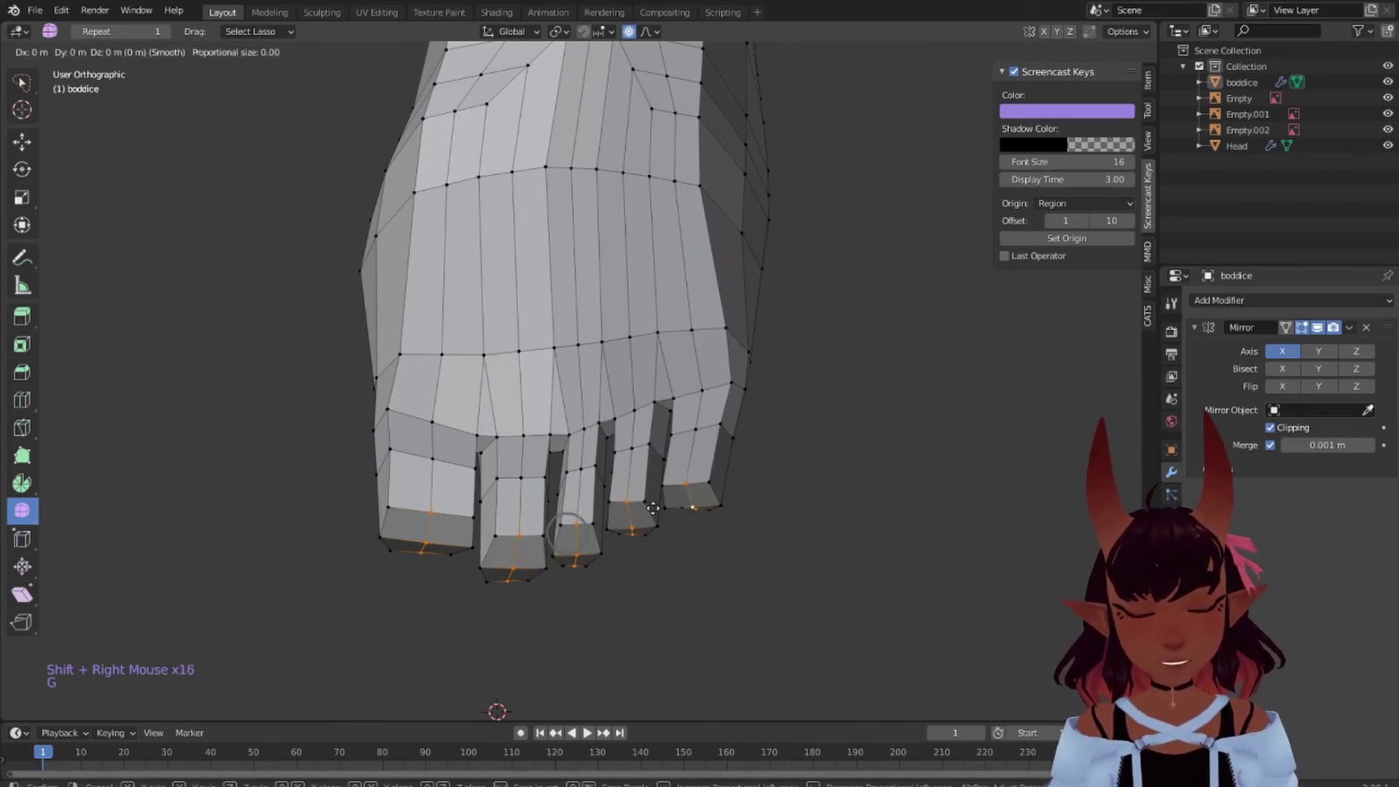
key("y")
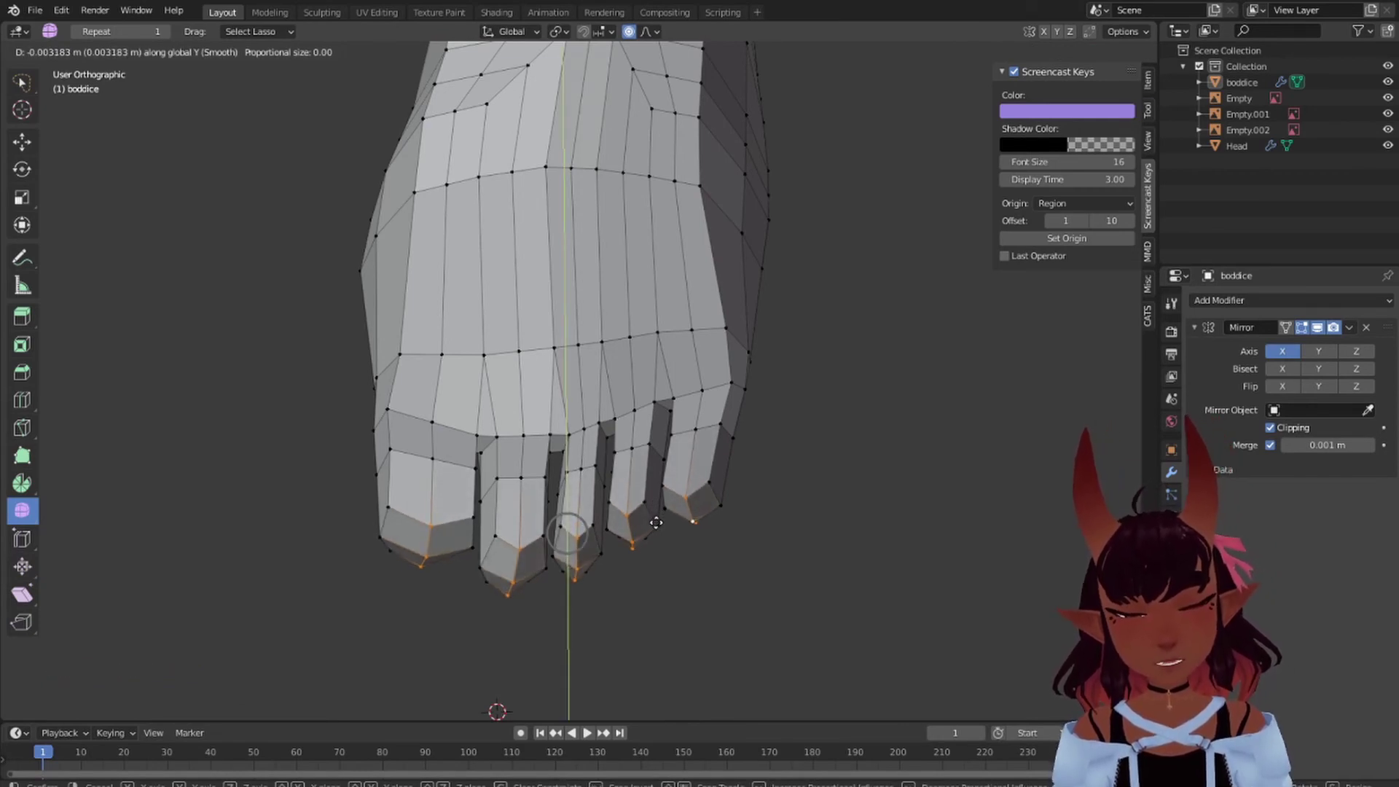
left_click(656, 523)
- Check the pointed toe tips beside the reference photos, deselect everything and switch to edge selection
scroll(656, 522, "down", 7)
scroll(568, 399, "up", 1)
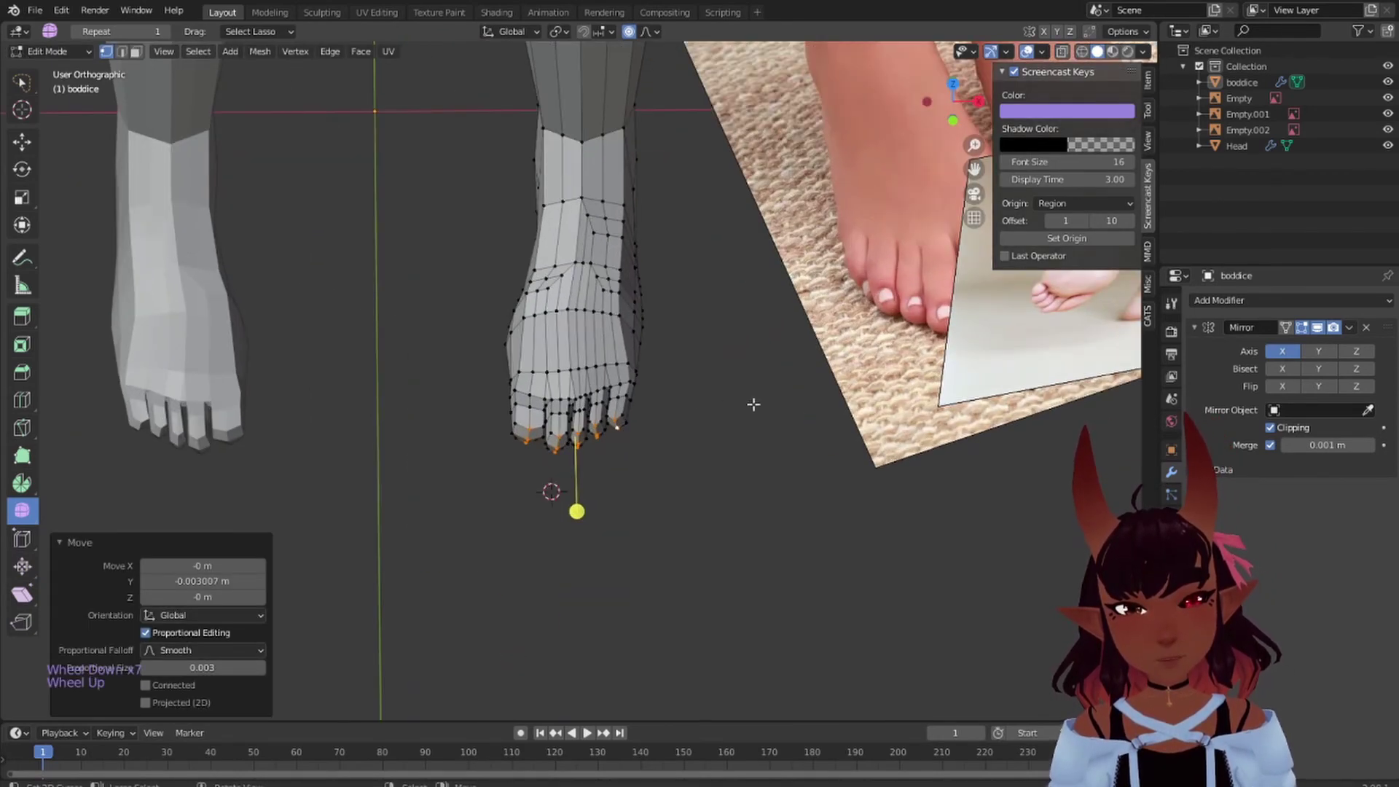
middle_click_drag(752, 400, 713, 478)
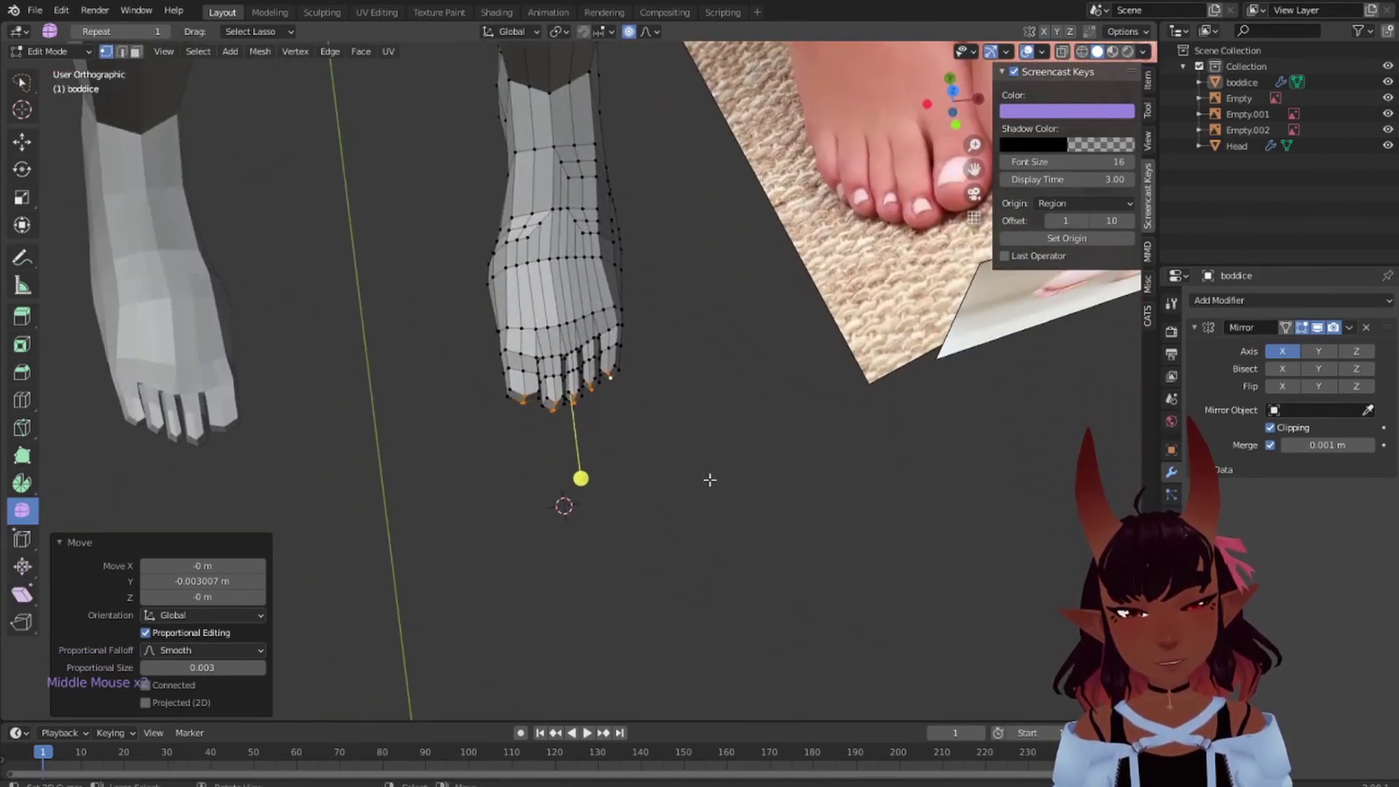
key("KP_Decimal")
key("a")
key("a")
key("a")
left_click(122, 52)
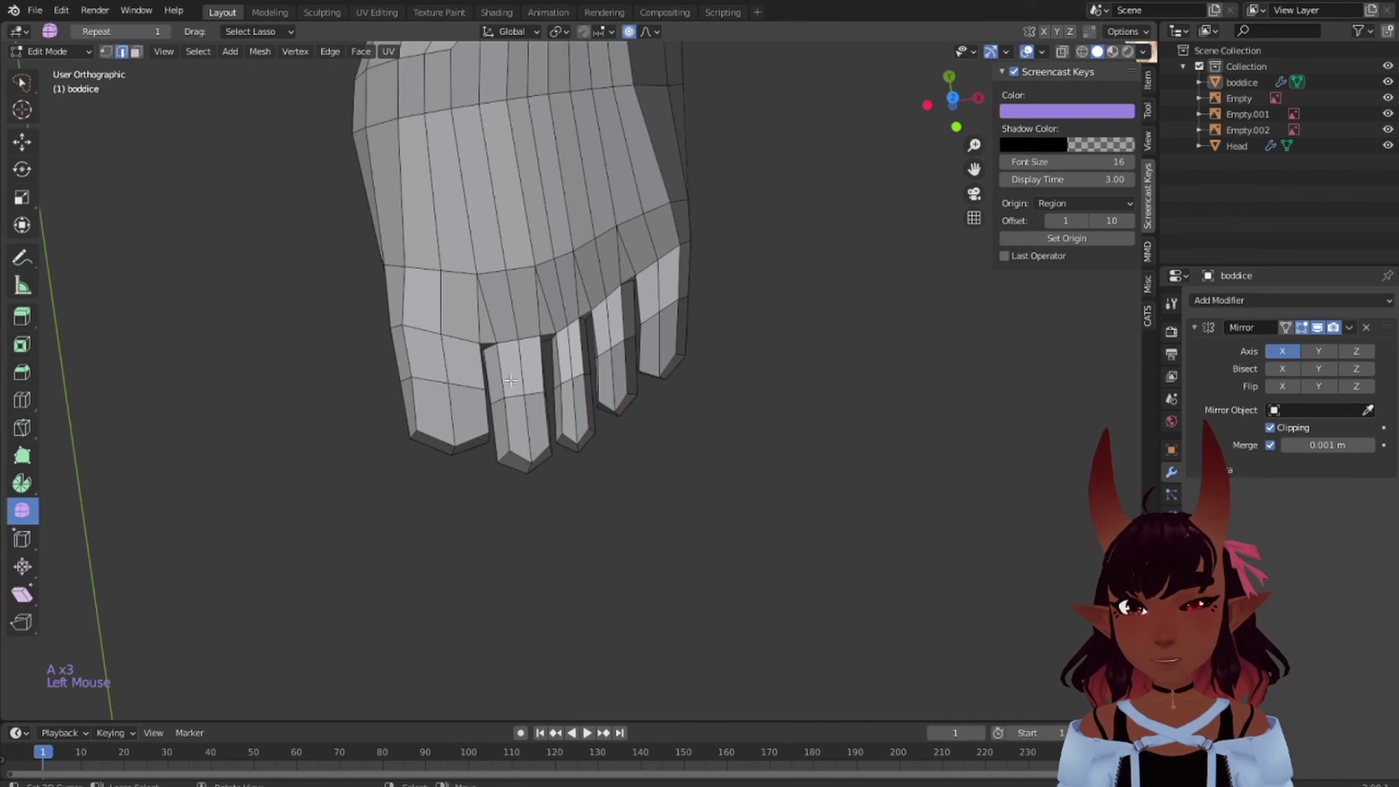
- Try four loop cuts across the second toe's end segment with the Loop Cut tool, and undo them
left_click(23, 400)
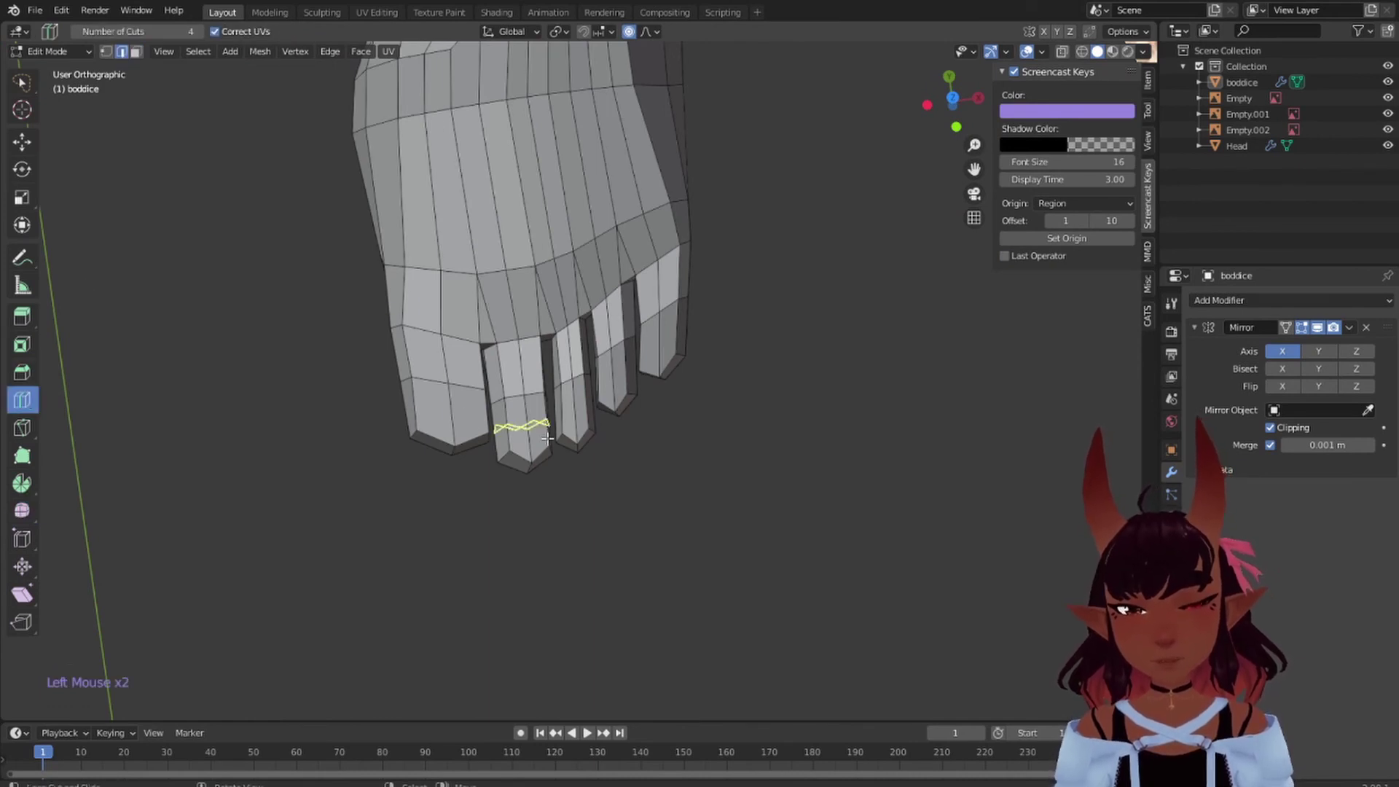
left_click(524, 408)
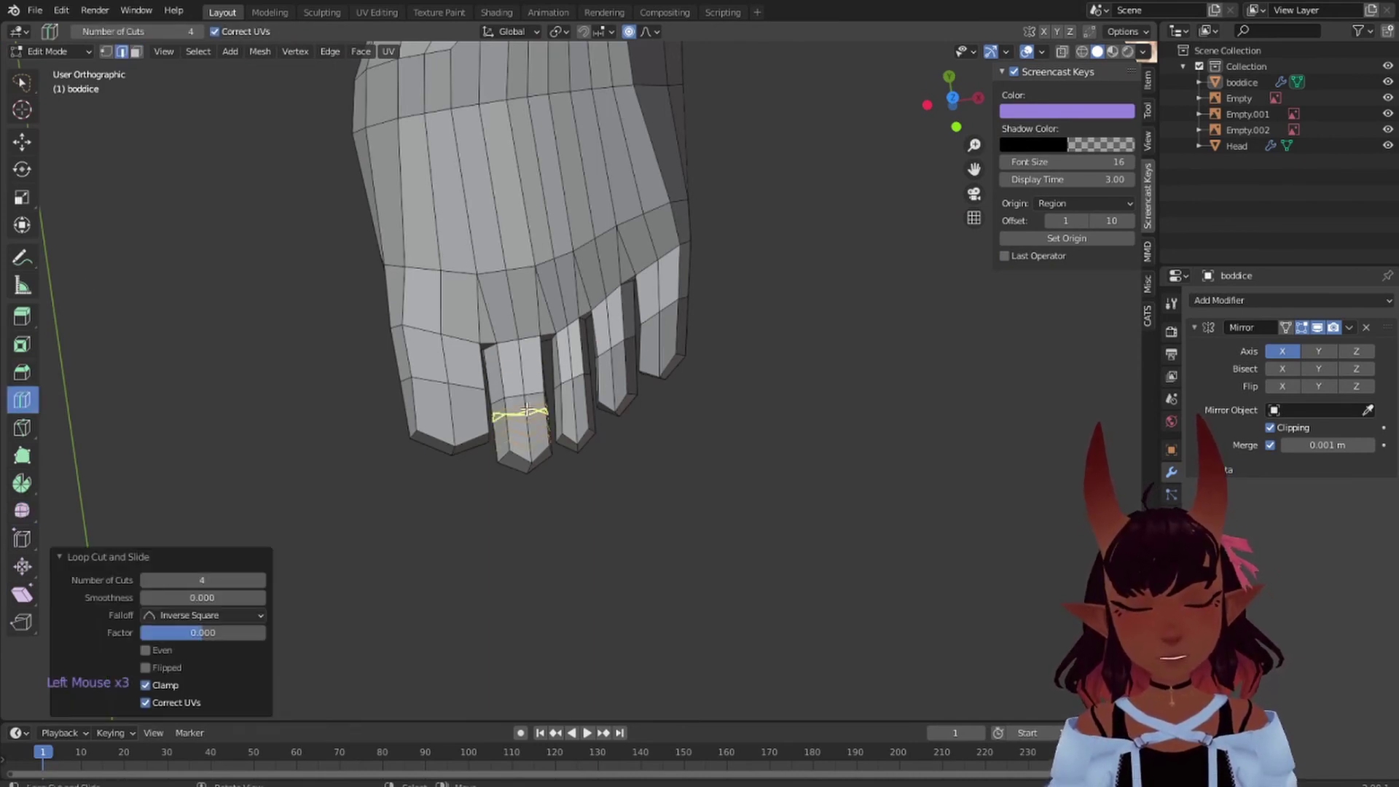
right_click(524, 393)
key("ctrl+z")
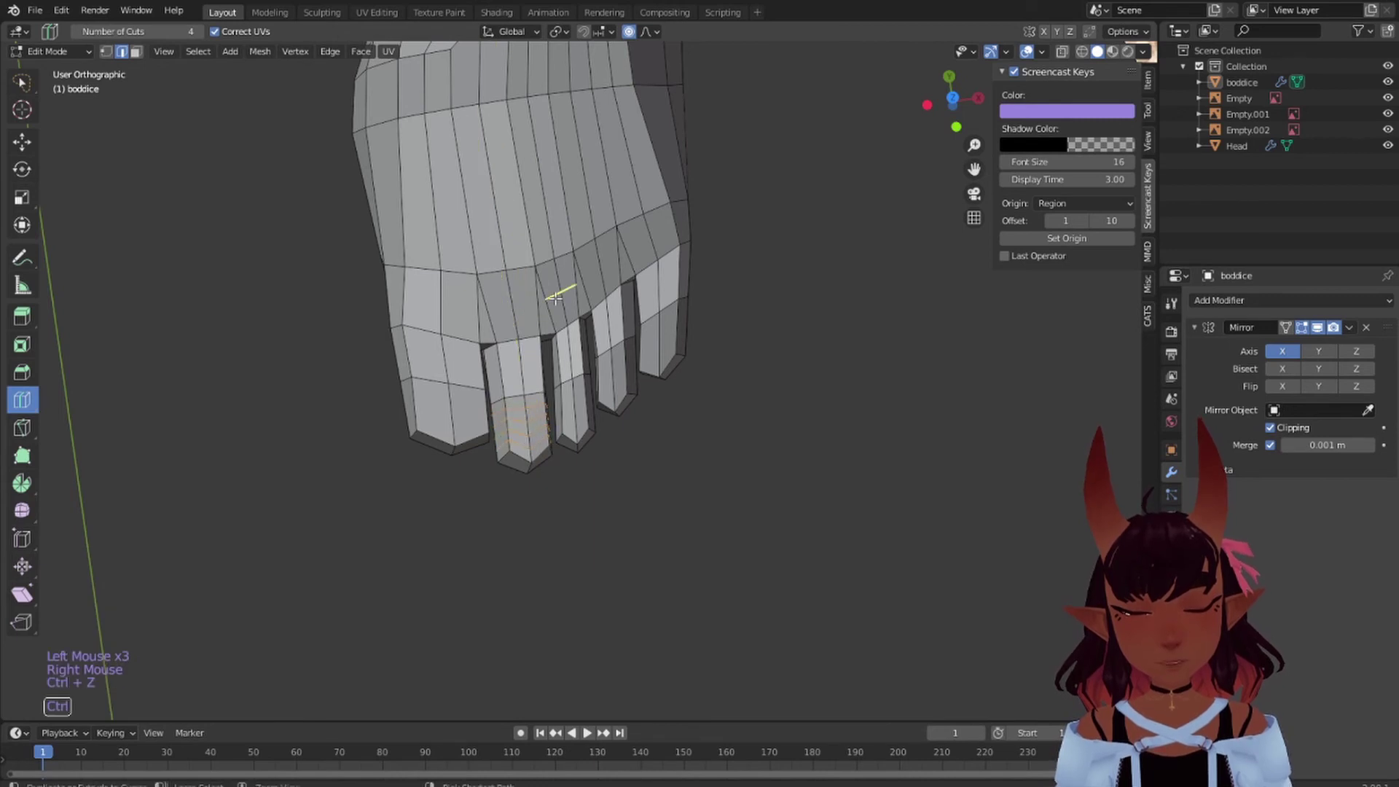
key("ctrl+z")
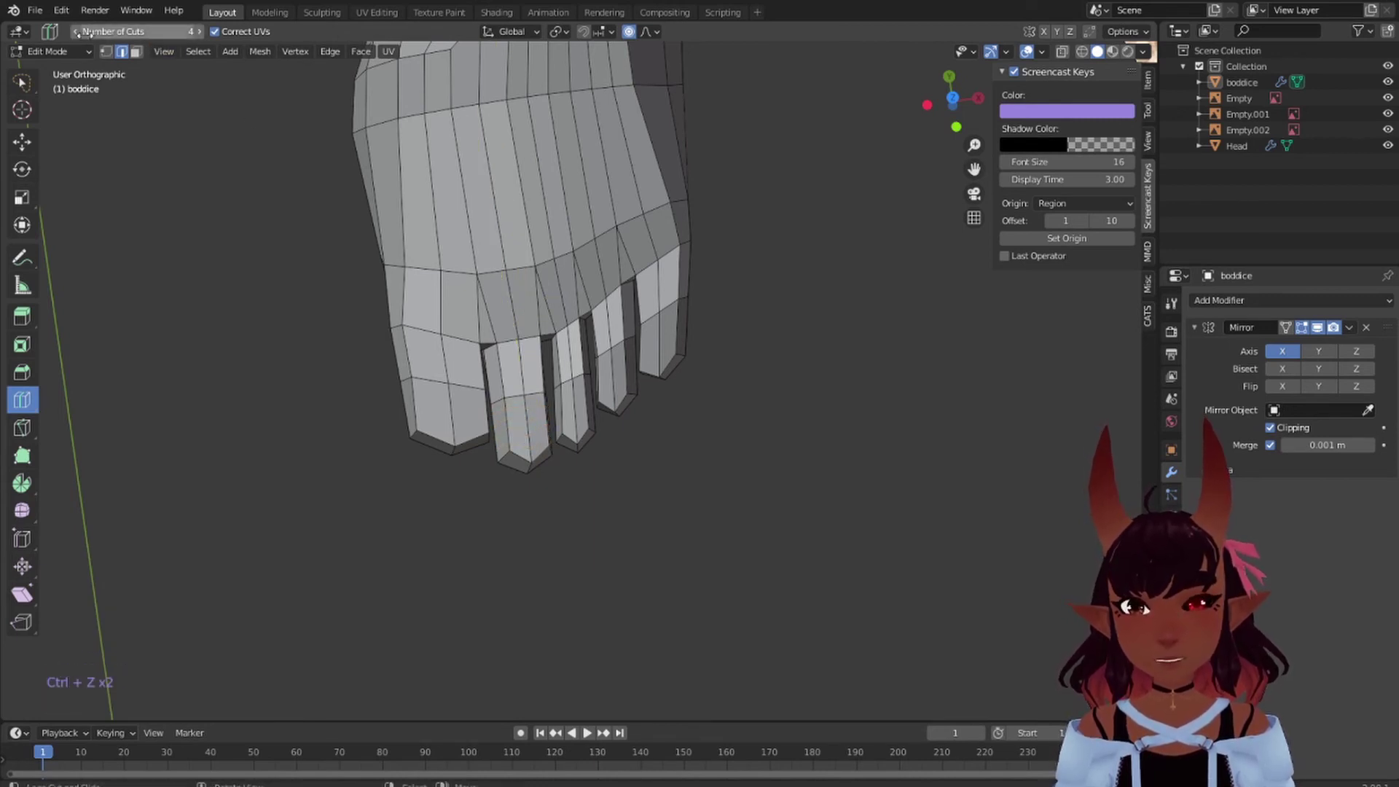
- Set the Loop Cut tool to 1 cut, try it across the second toe's end segment, and undo it
left_click(135, 32)
left_click(77, 31)
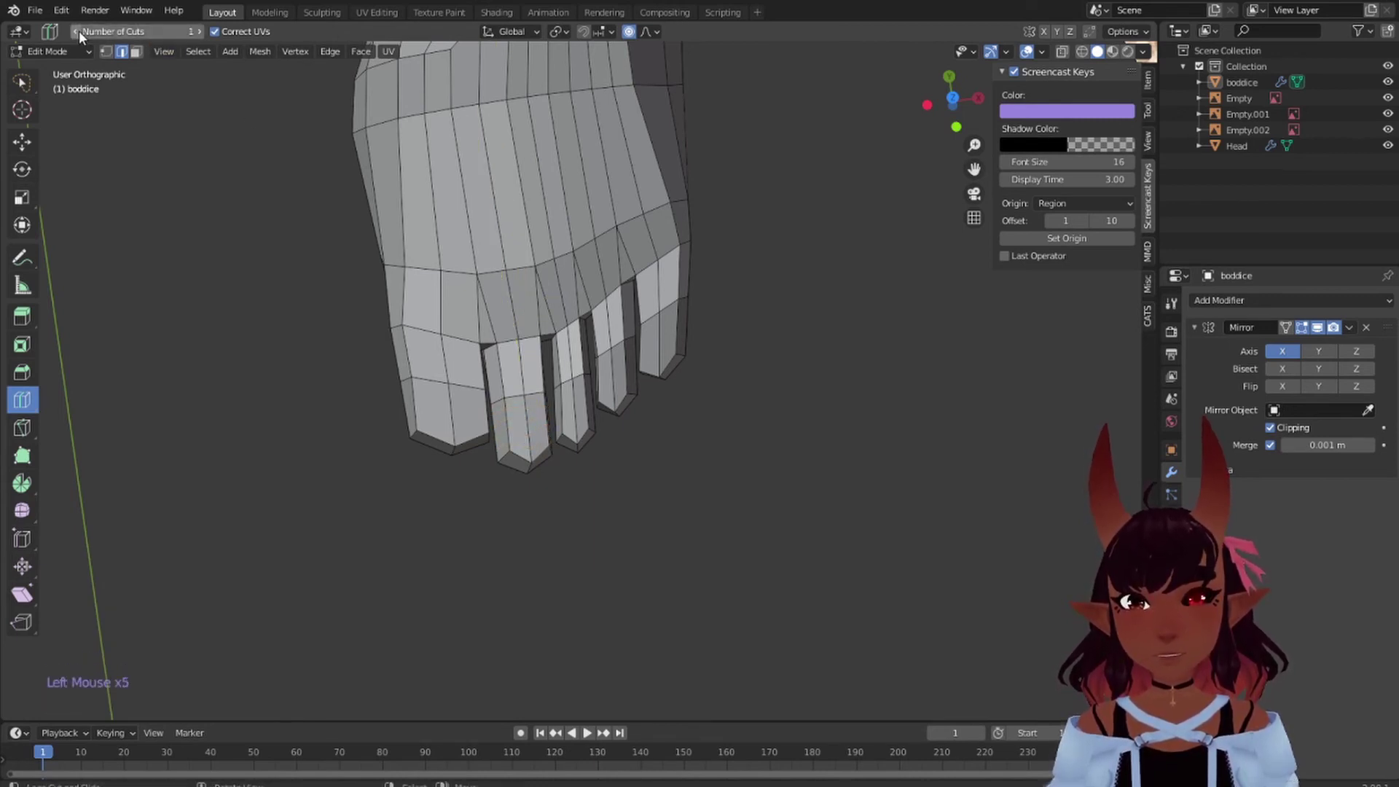
left_click(503, 430)
right_click(519, 408)
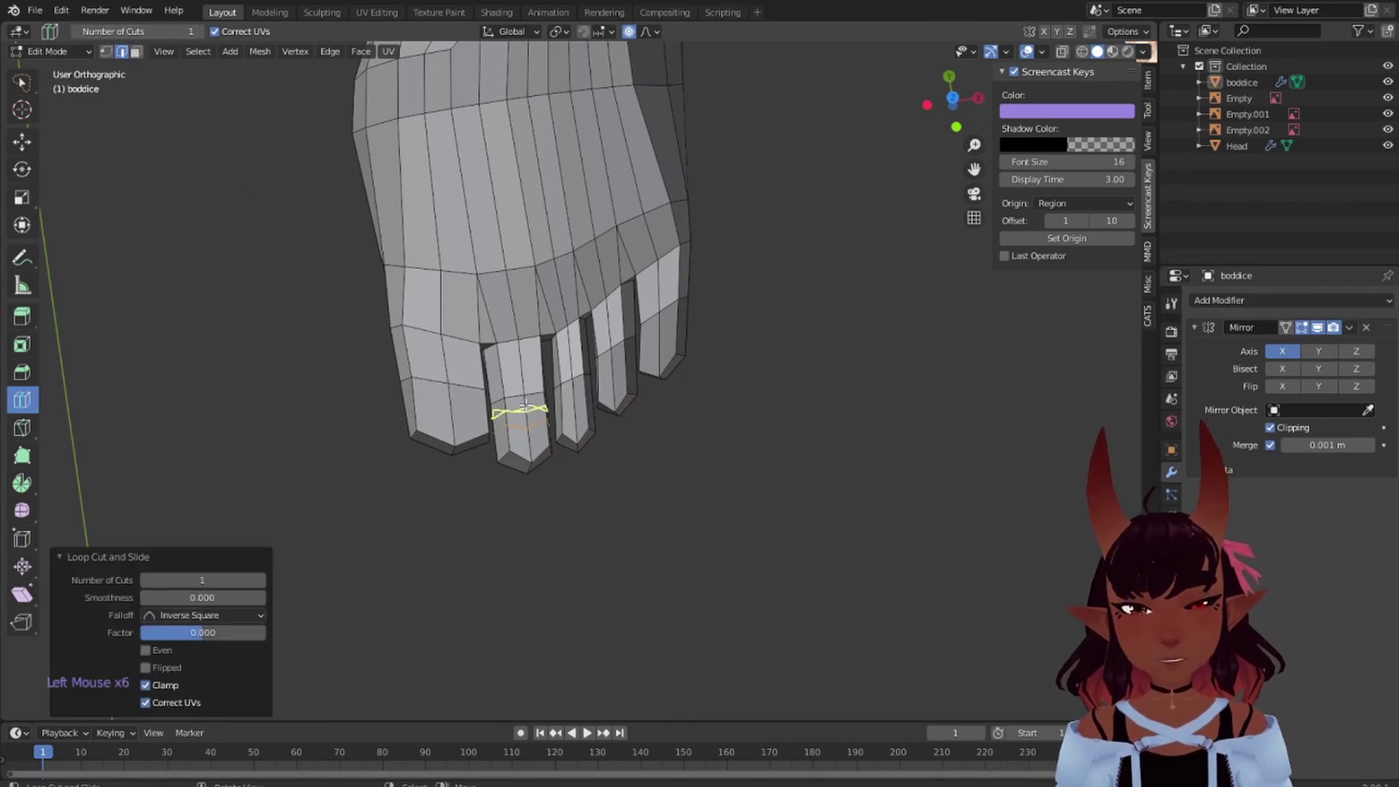
key("ctrl+z")
key("ctrl+z")
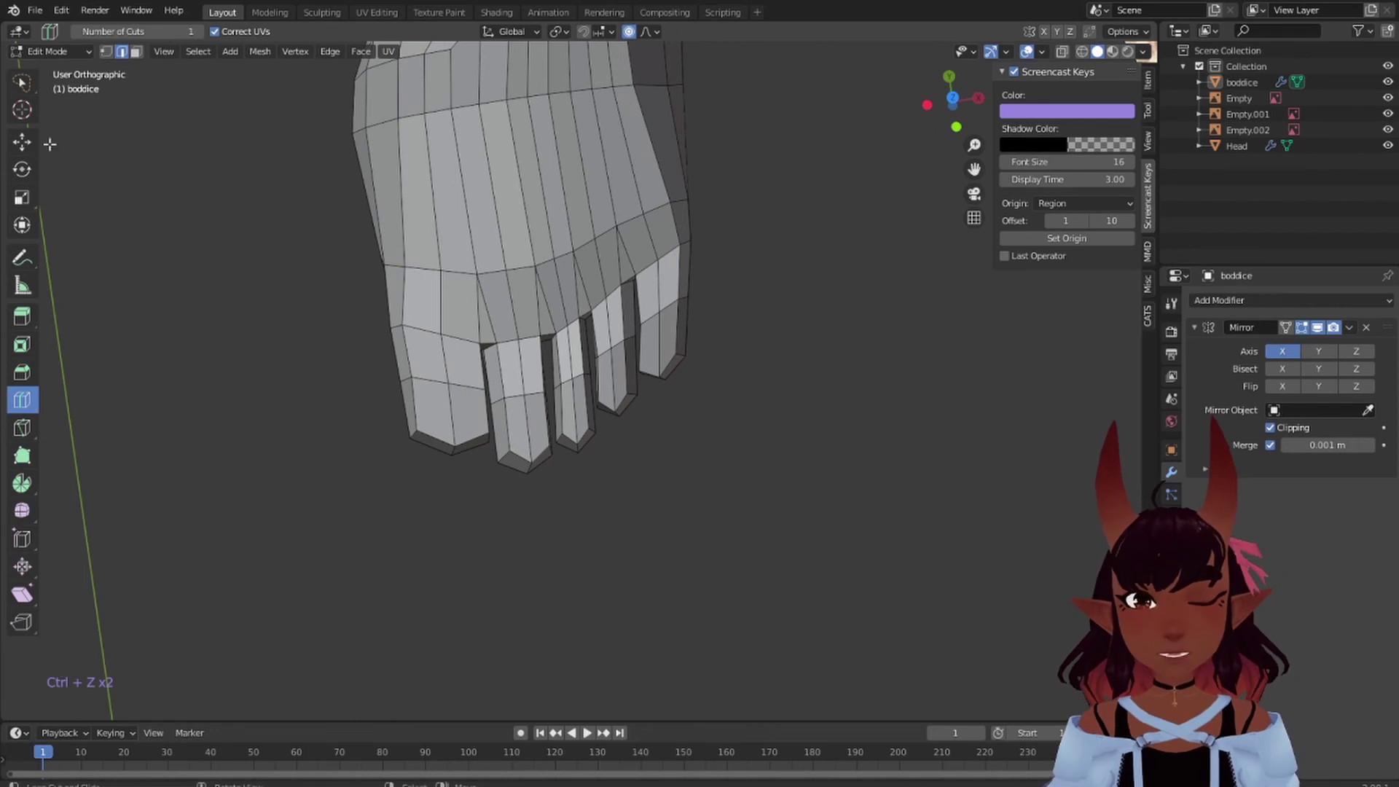
- Cut one loop across the end segments of the second and third toes, slid toward the joint by about 0.52 and 0.315
left_click(28, 80)
key("ctrl+r")
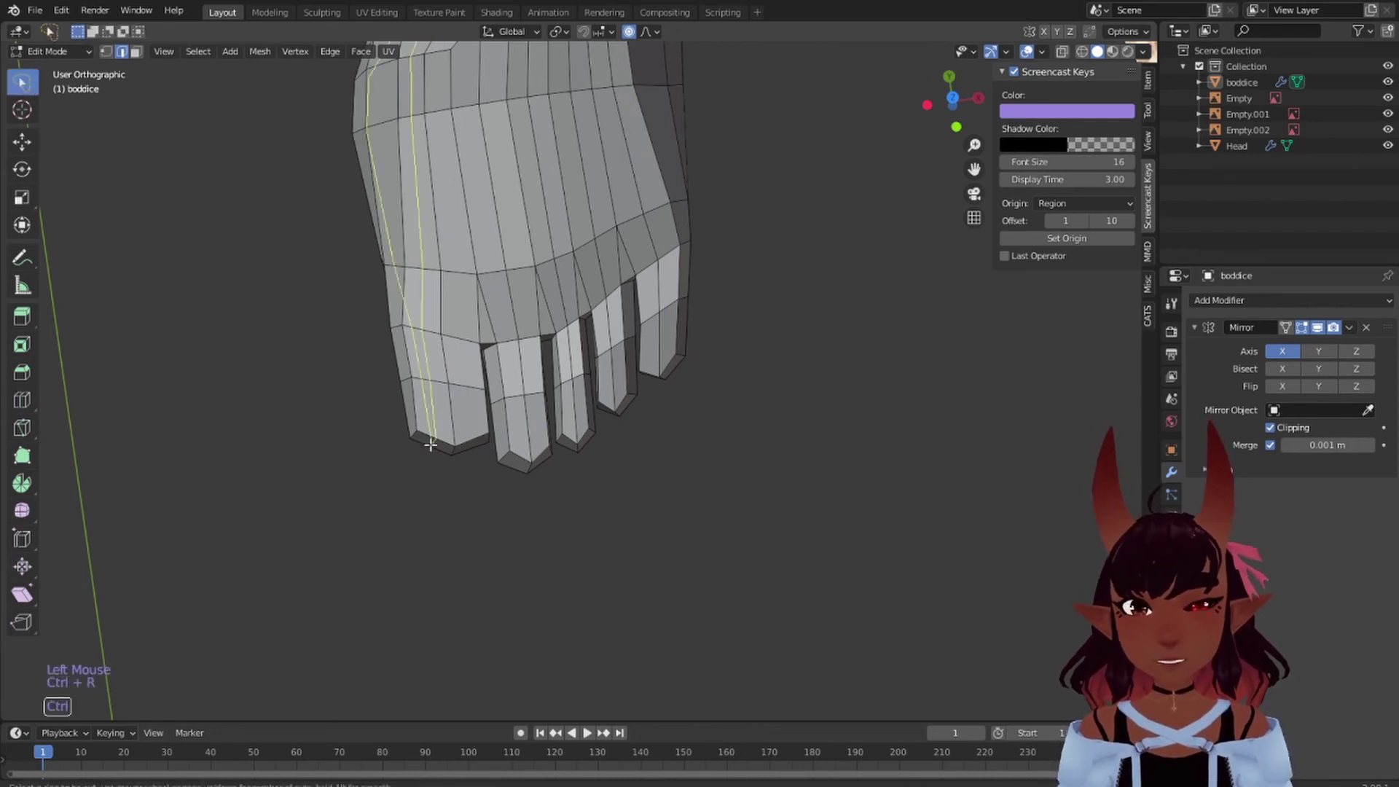
left_click(525, 415)
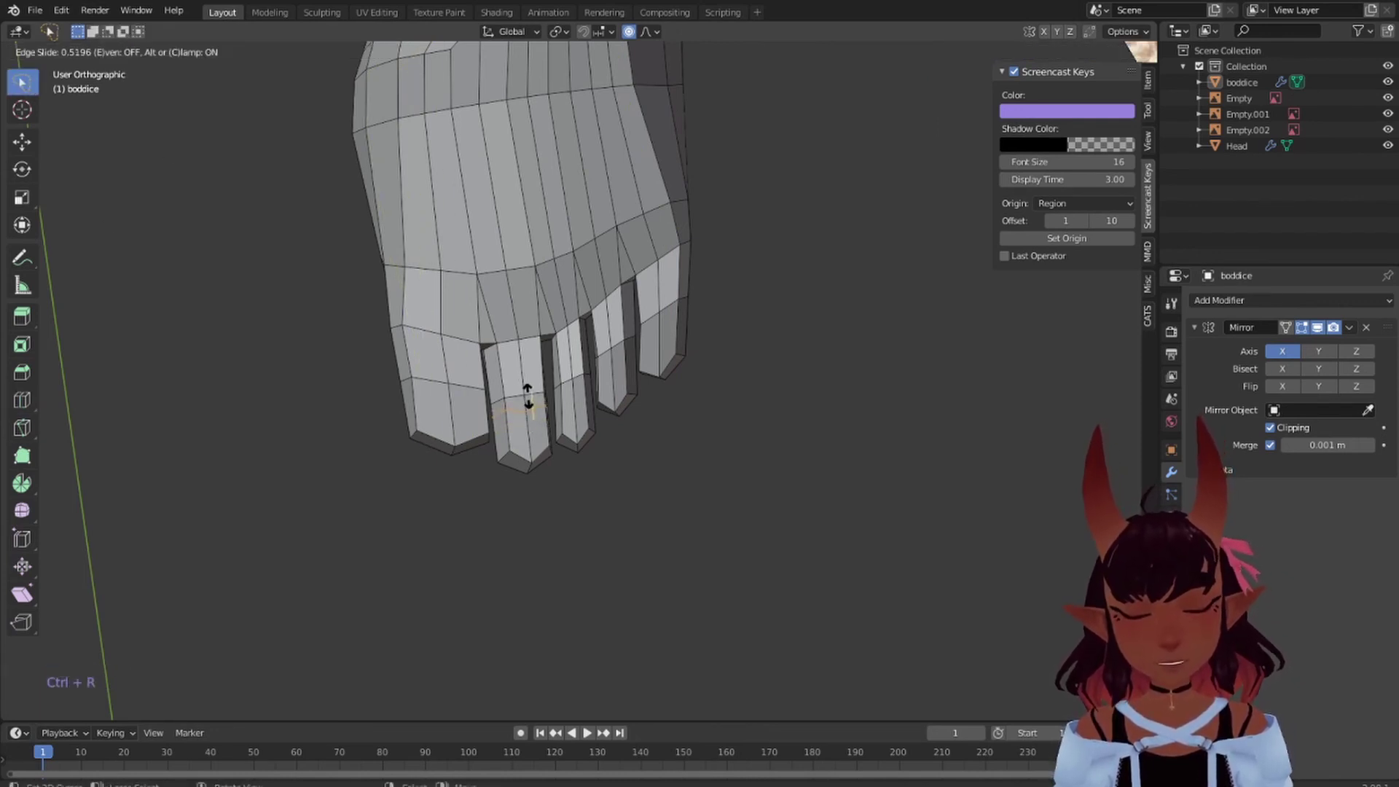
left_click(529, 400)
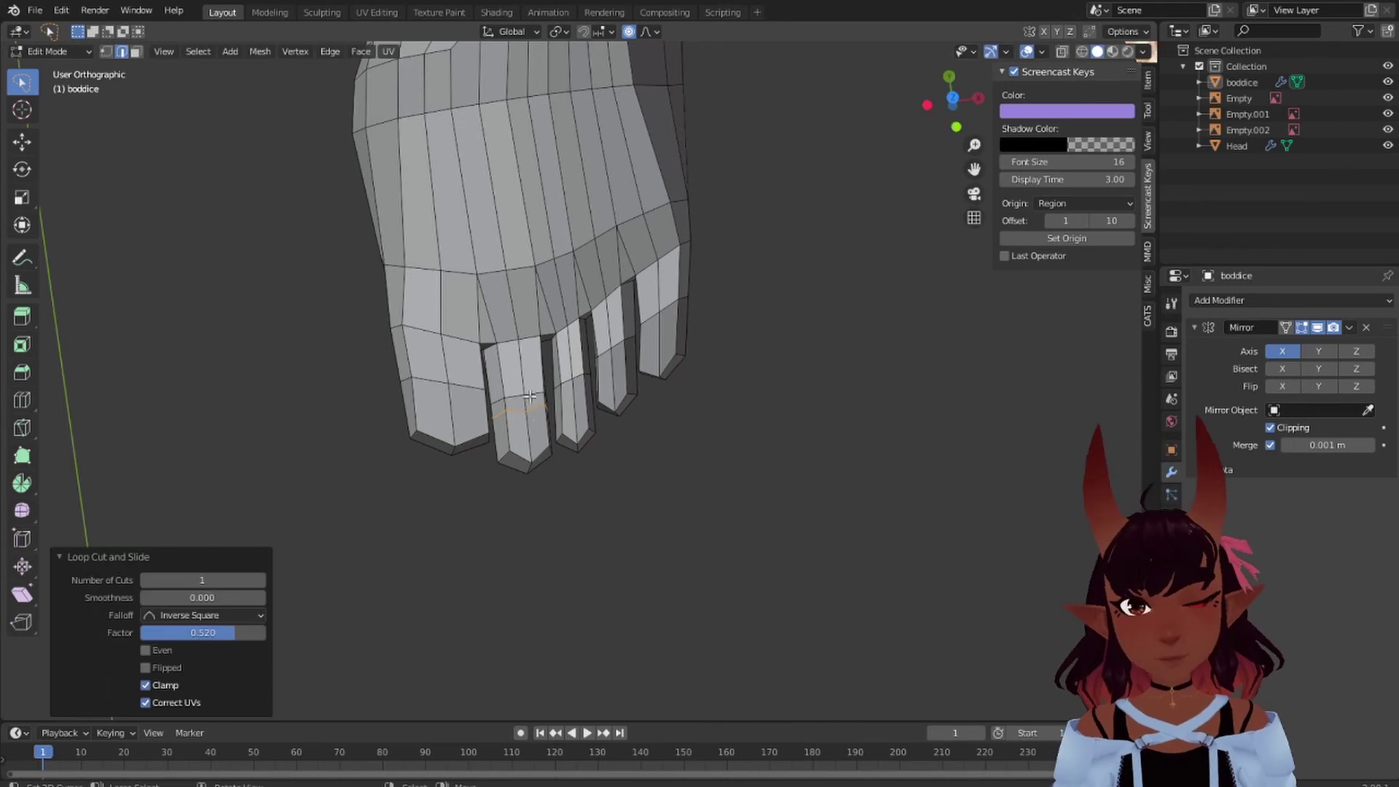
key("ctrl+r")
left_click(576, 402)
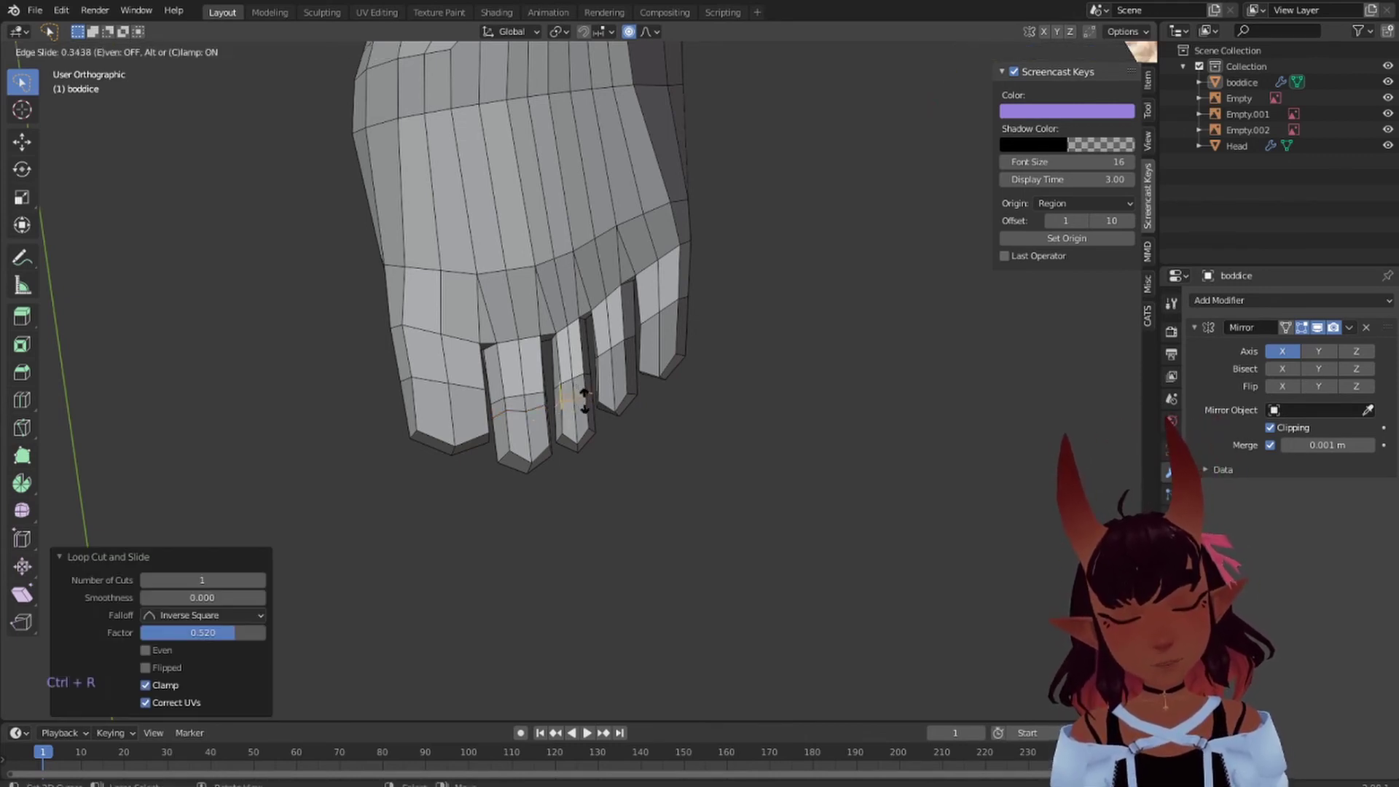
left_click(584, 400)
- Cut one loop across the end segments of the fourth and little toes, slid toward the joint by about 0.356 and 0.432
key("ctrl+r")
left_click(618, 384)
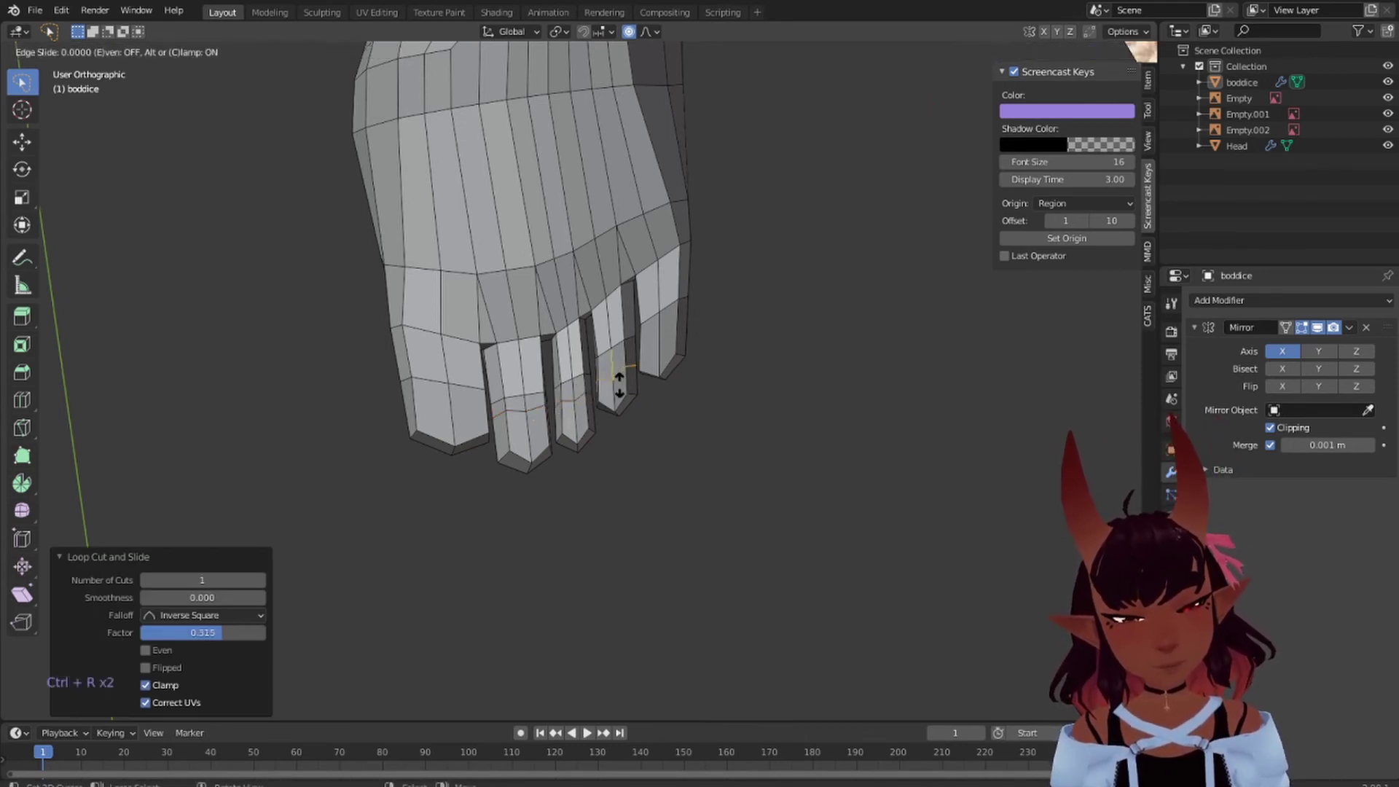
left_click(653, 371)
key("ctrl+r")
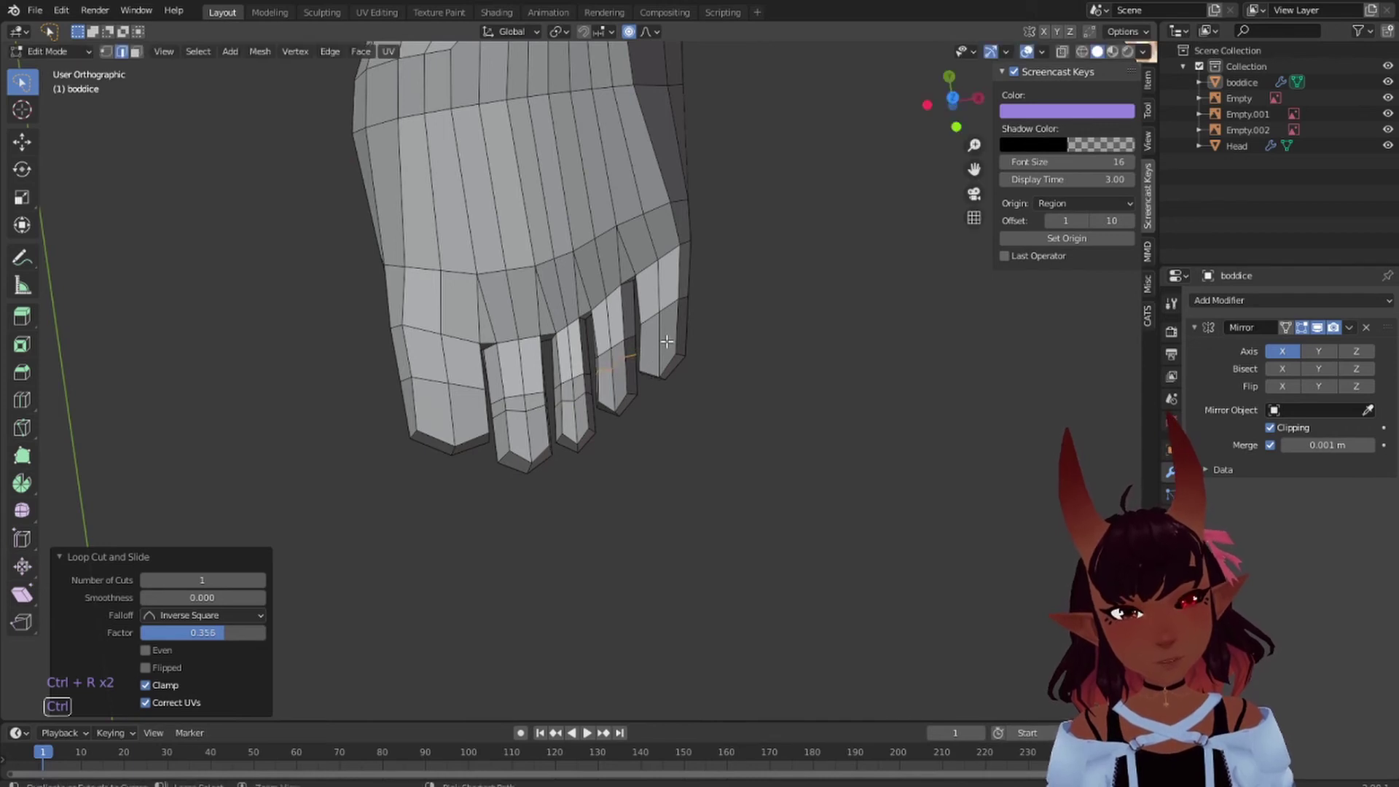
left_click(666, 341)
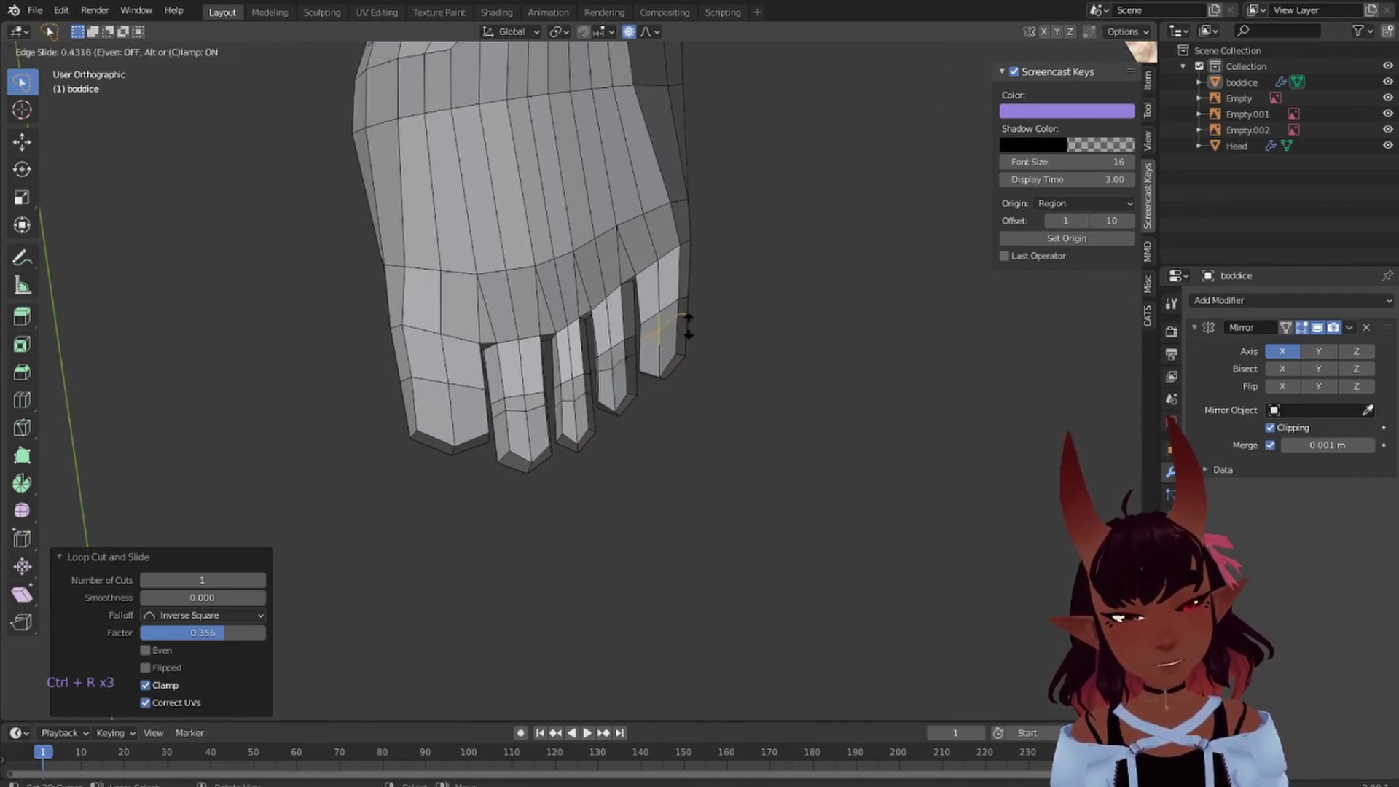
left_click(688, 326)
- Scale the little toe's new crosswise loop to about 0.786 along Y
key("s")
key("y")
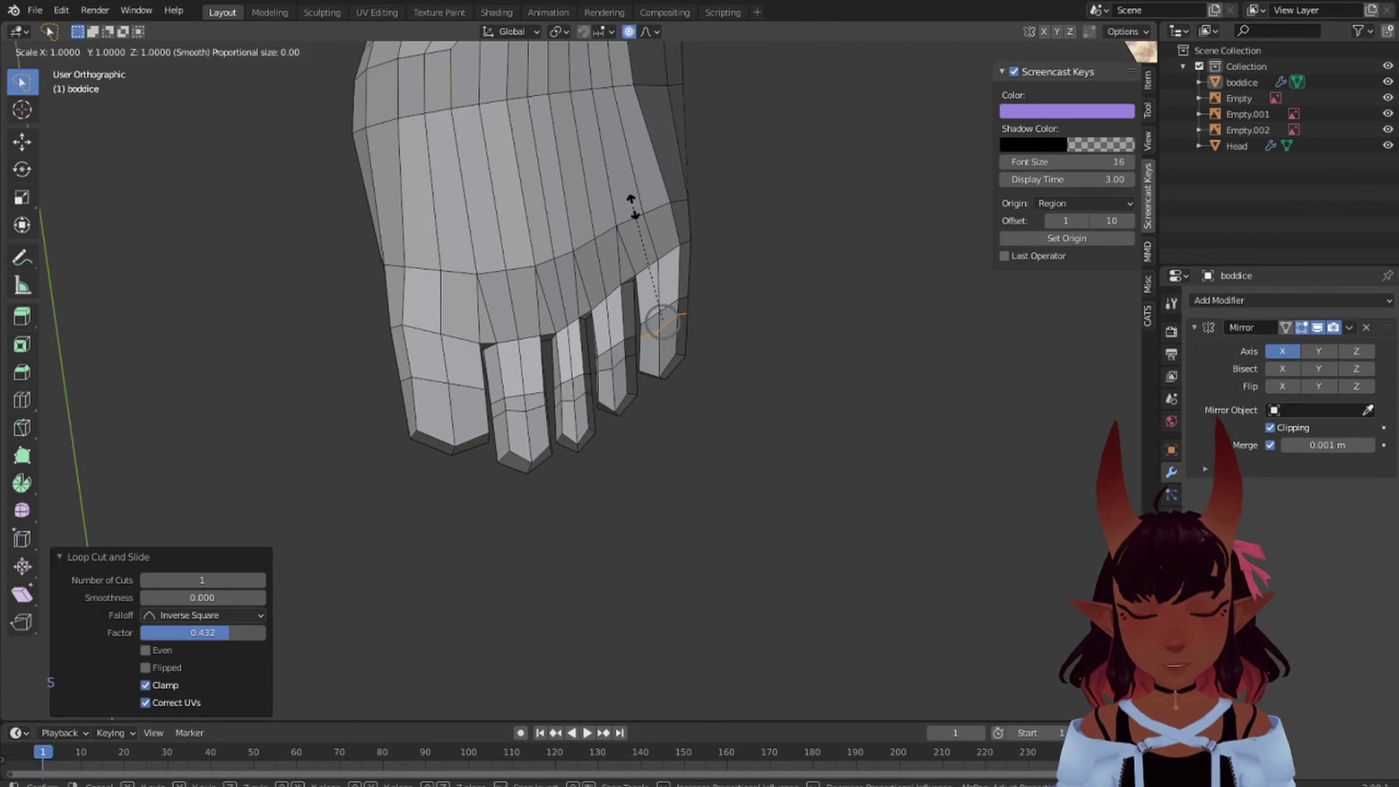
left_click(637, 234)
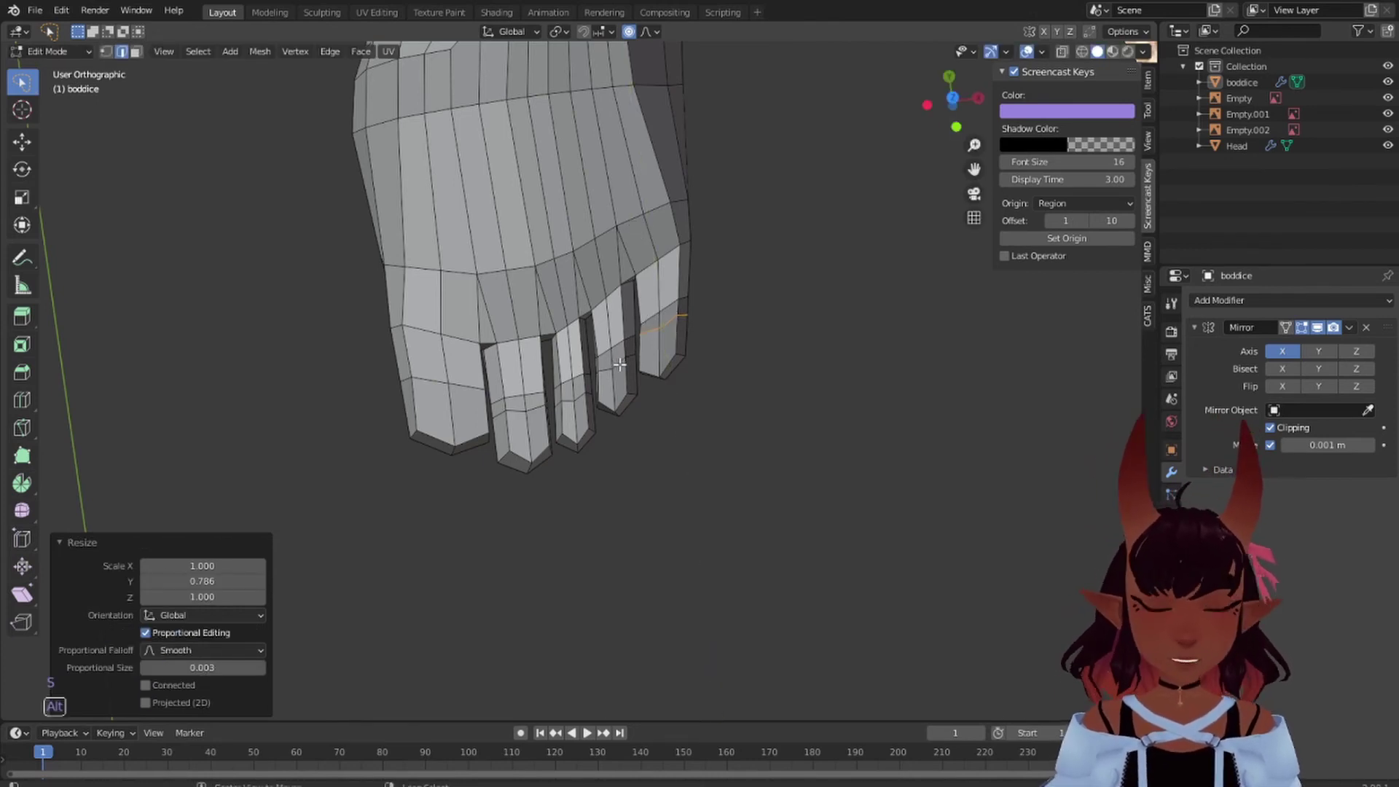
right_click(611, 362, "alt")
right_click(580, 395, "alt+shift")
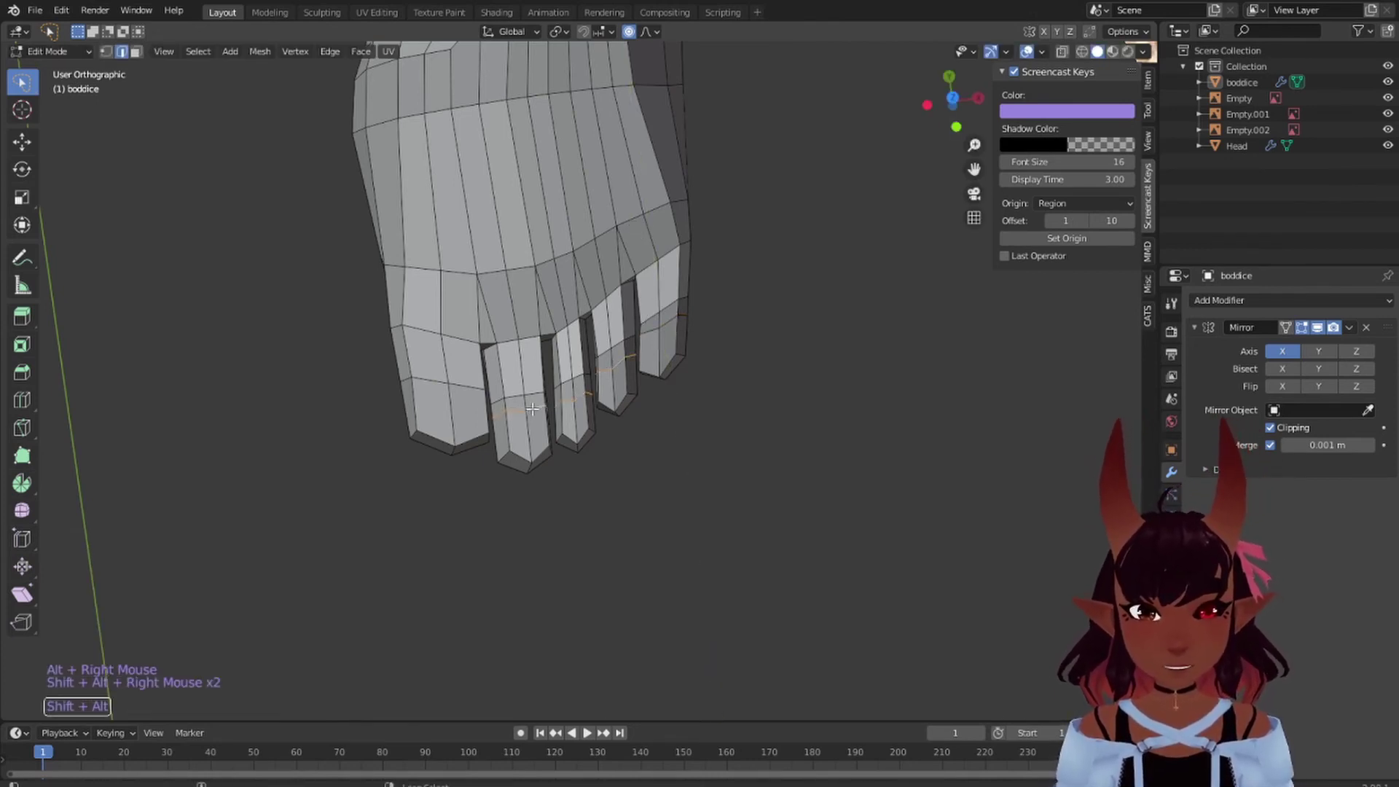
key("s")
key("y")
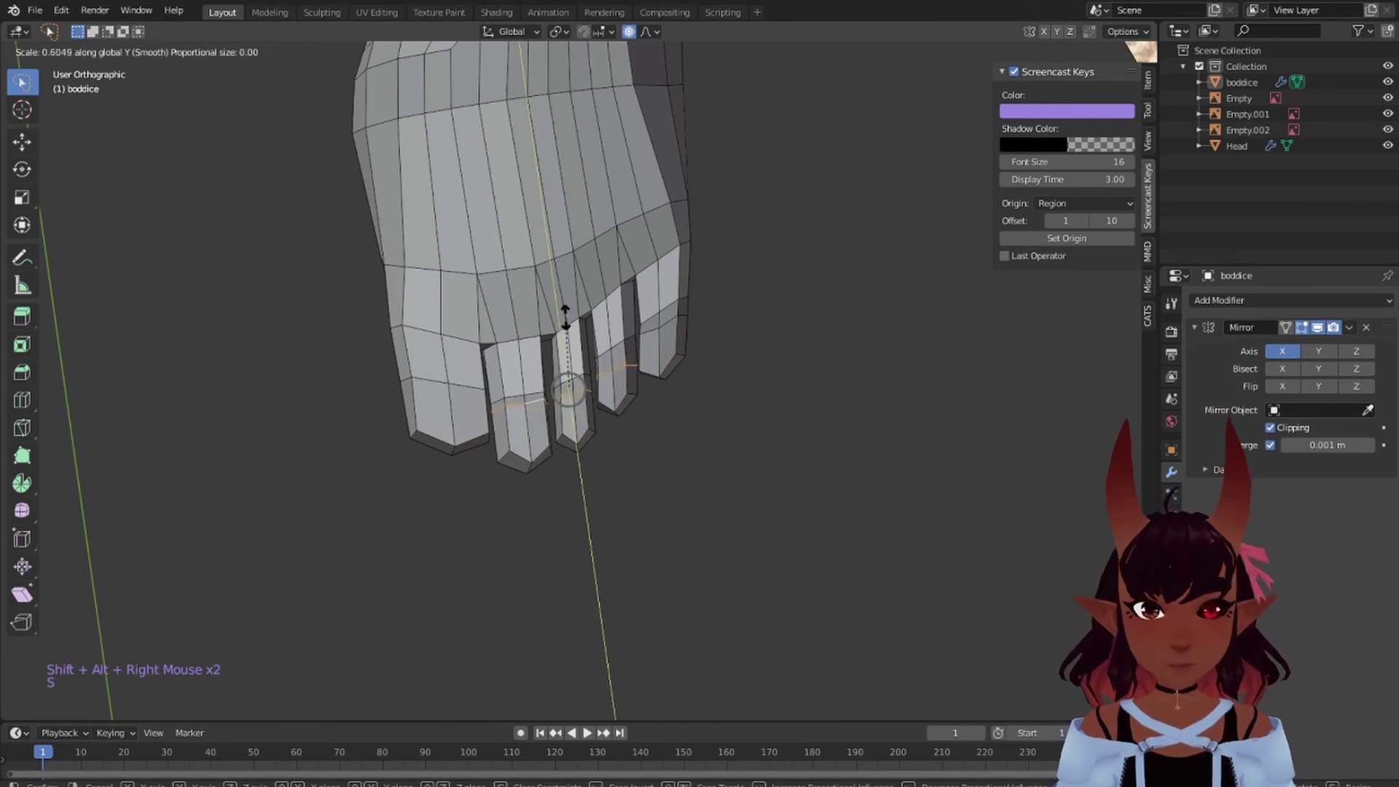
left_click(564, 317)
- Scale the fourth toe's crosswise joint loop to about 0.593 along Y
right_click(620, 368, "alt")
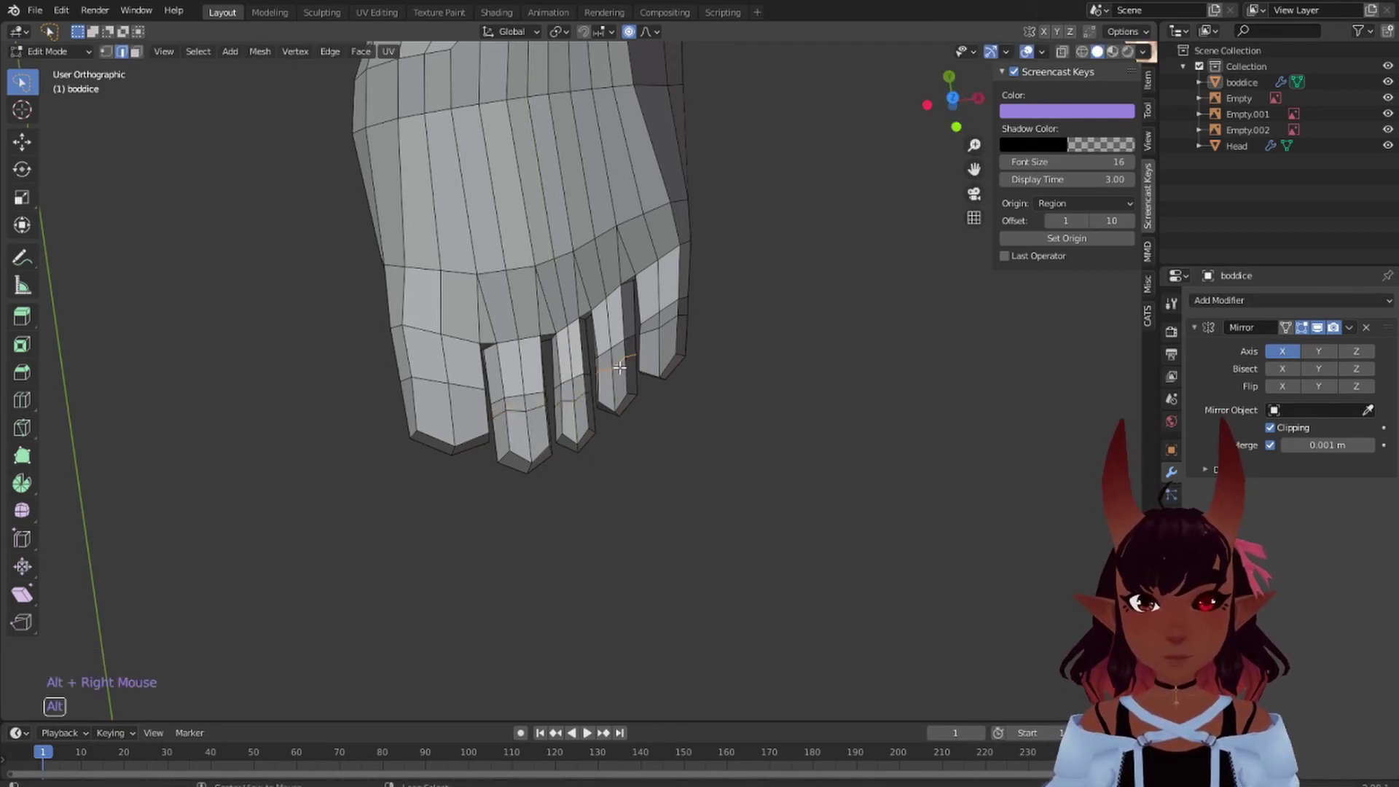
key("s")
key("y")
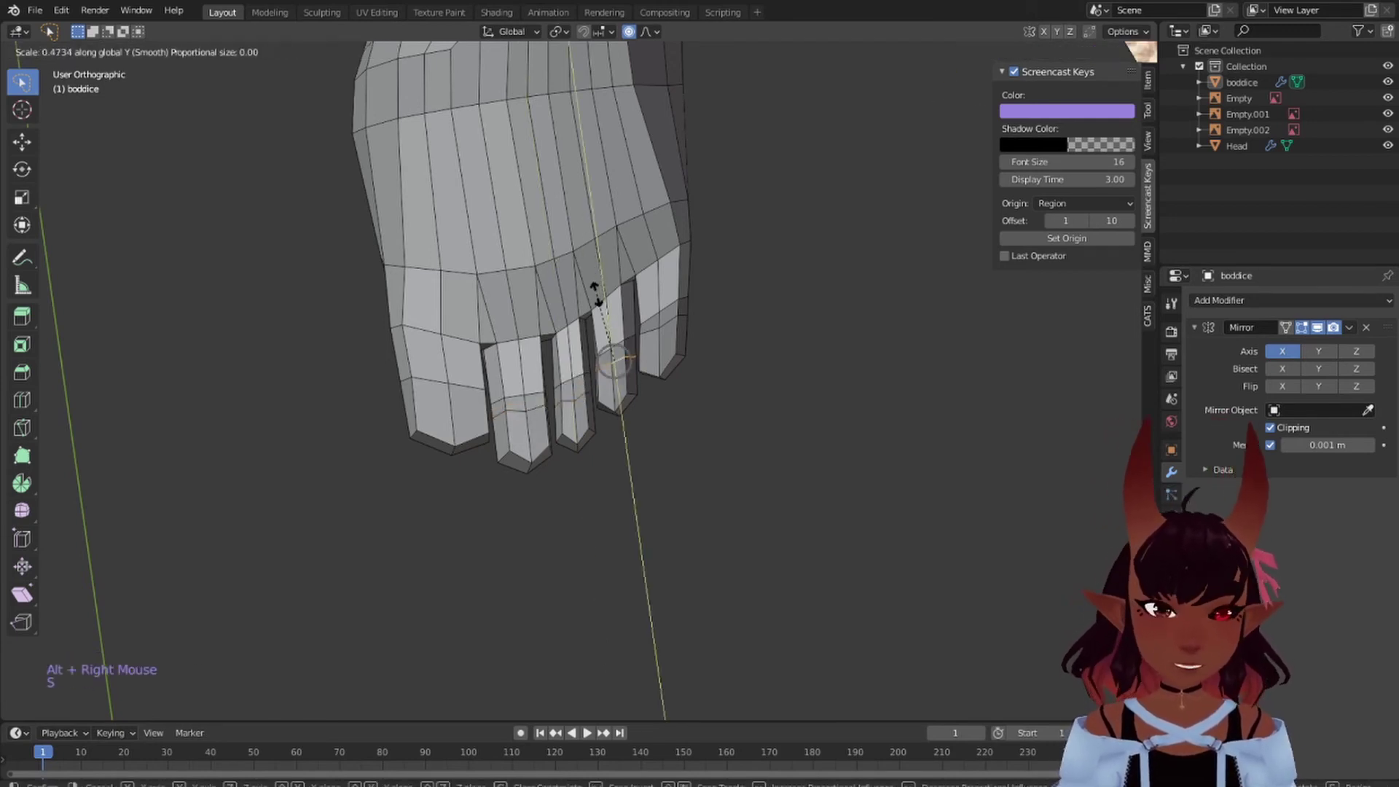
left_click(596, 278)
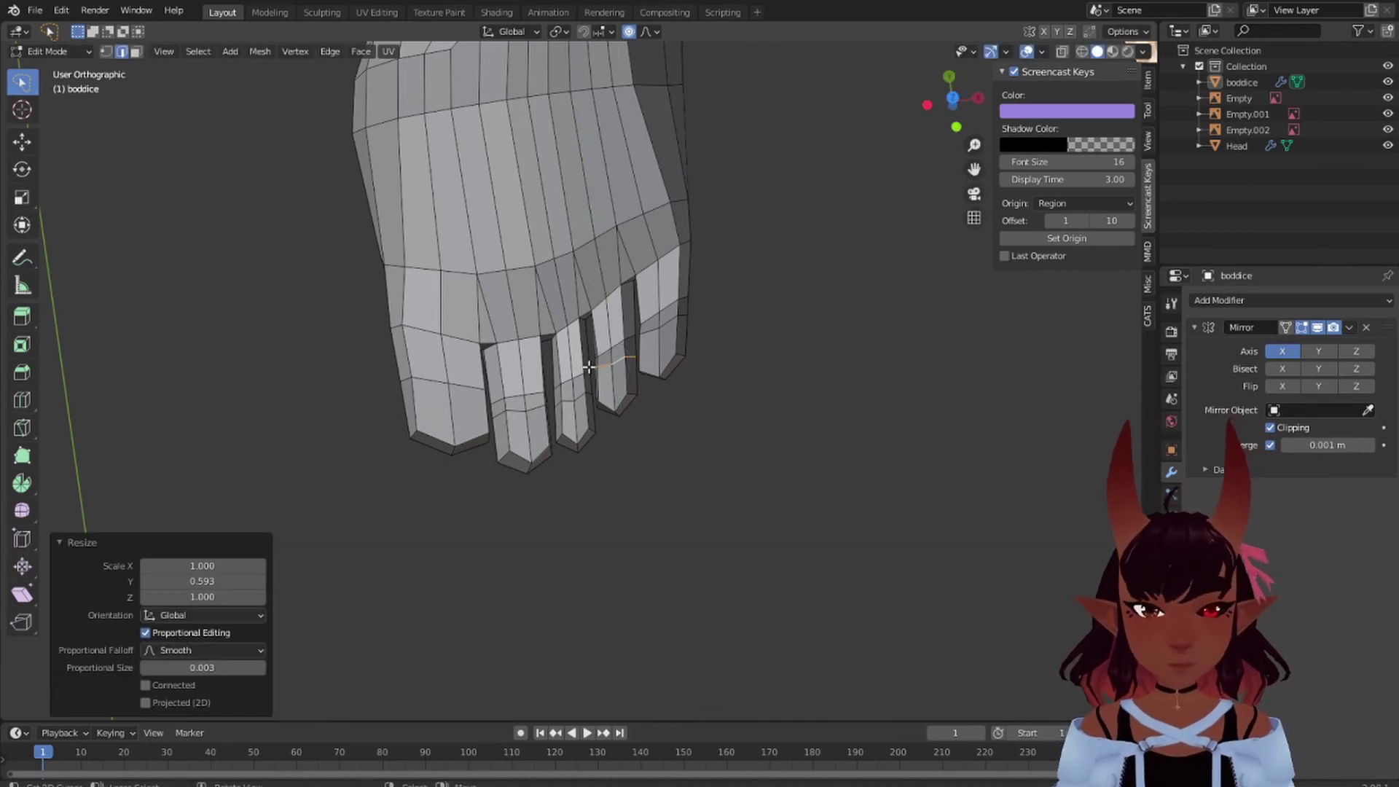
- Scale the crosswise joint loops of the third and second toes individually along Y, the second toe's to about 0.781
right_click(576, 400, "alt")
key("s")
key("y")
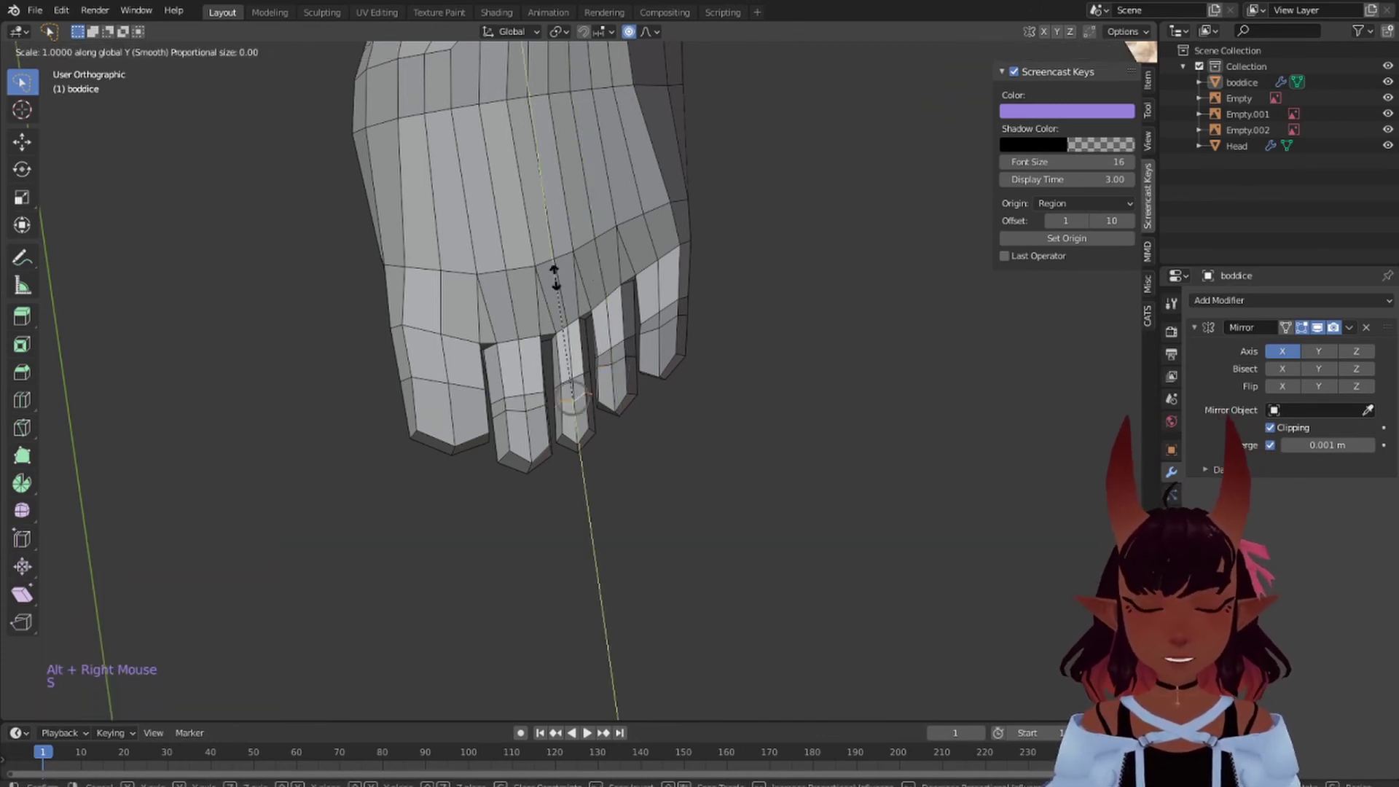
right_click(522, 408, "alt")
key("s")
key("y")
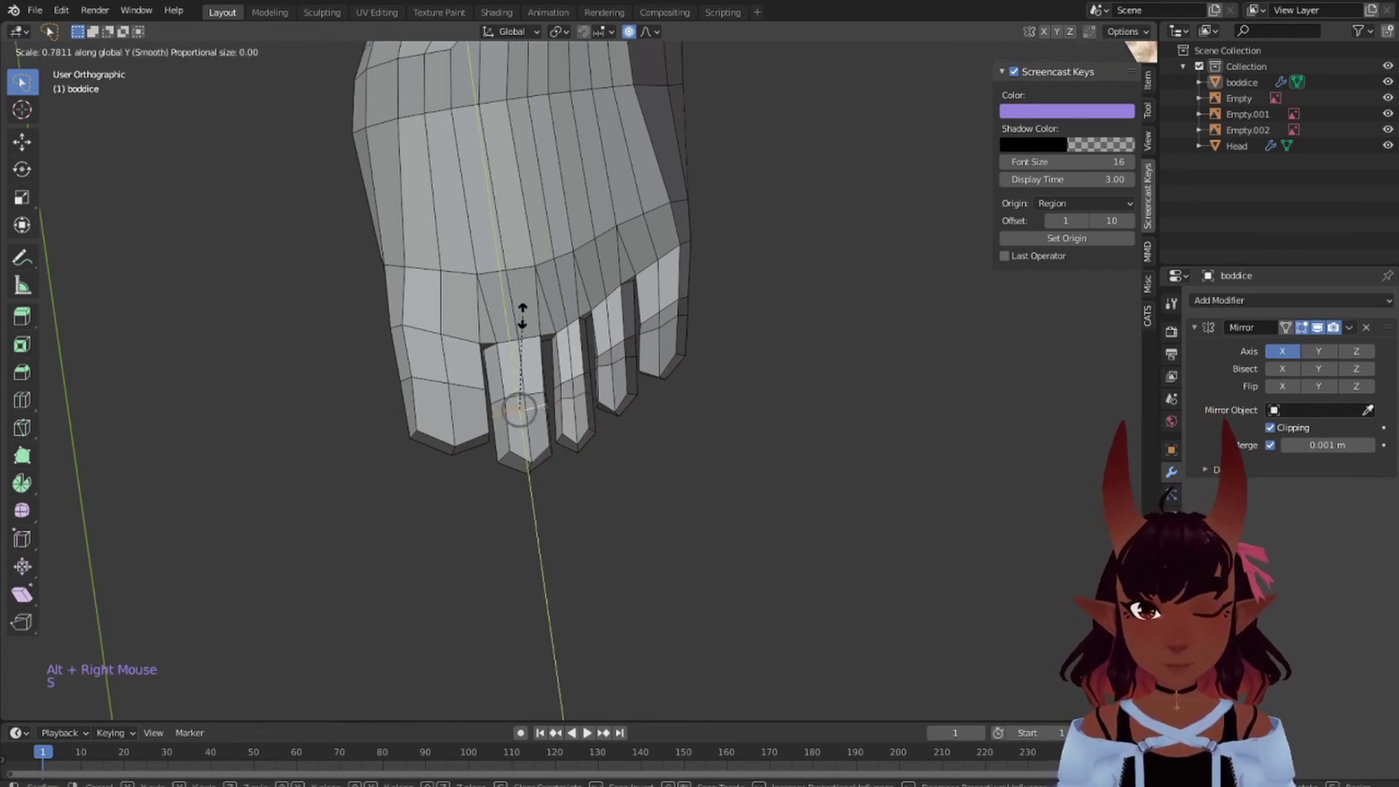
left_click(521, 315)
- Select the top end faces of all five toes and inset them by about 0.001037 m to outline the nails
left_click(134, 53)
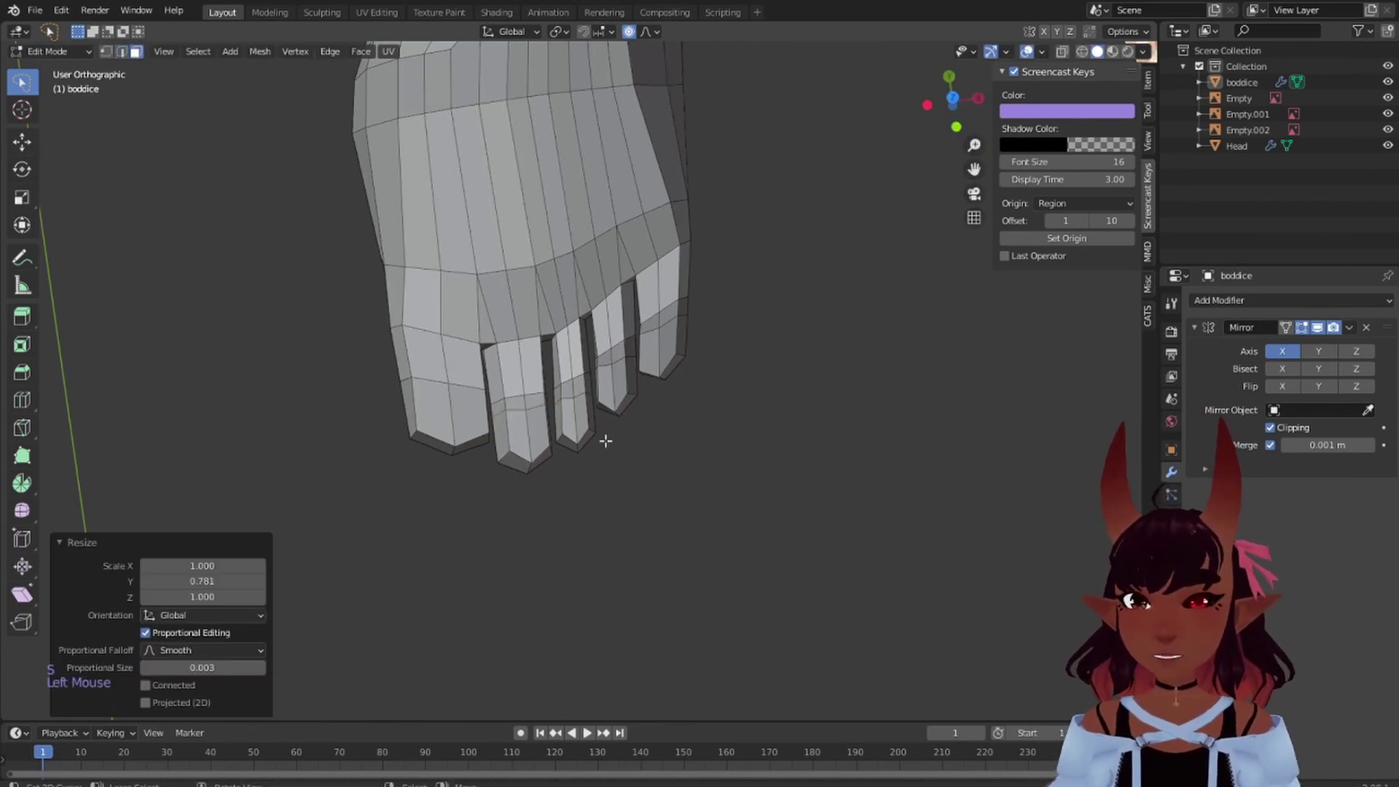
right_click(447, 406)
right_click(473, 406, "shift")
right_click(518, 429, "shift")
right_click(534, 424, "shift")
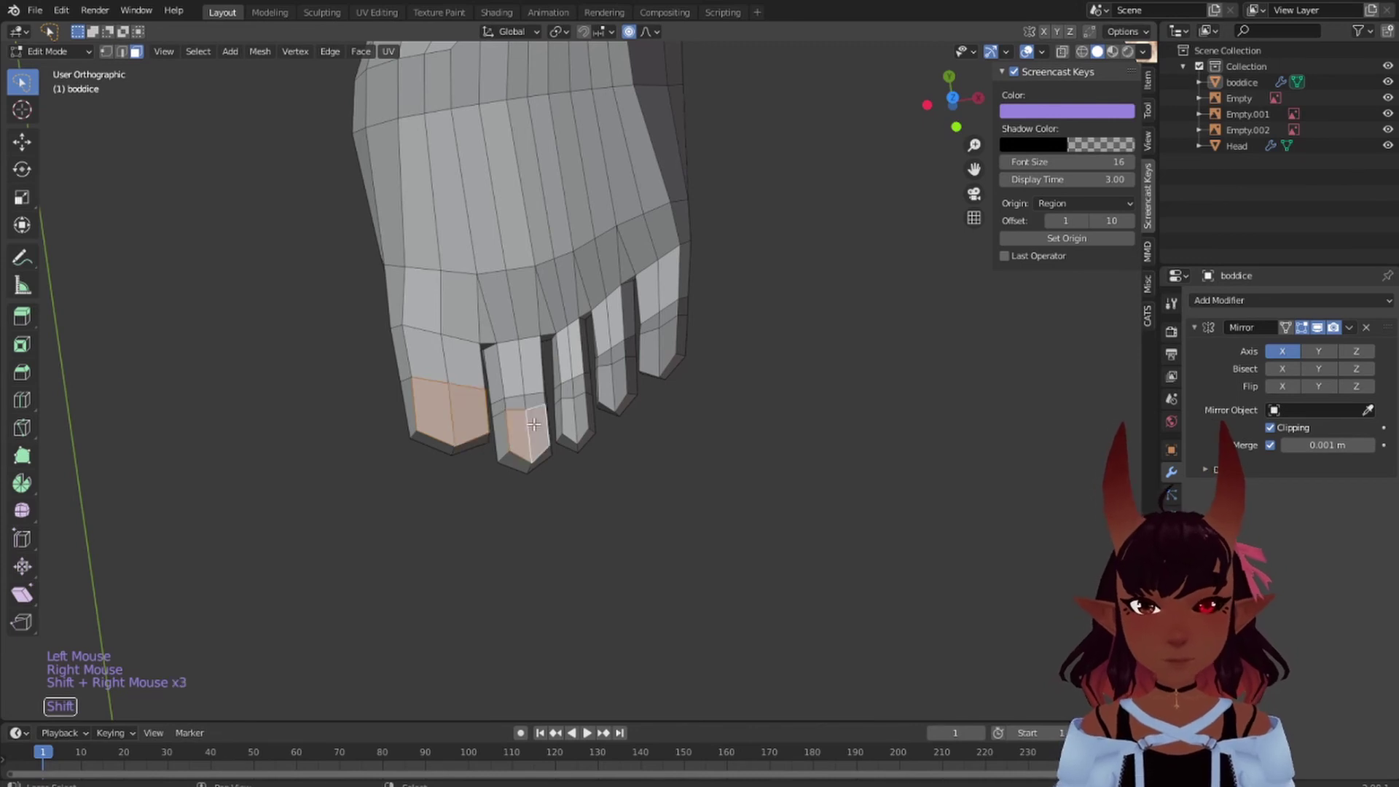
right_click(575, 414, "shift")
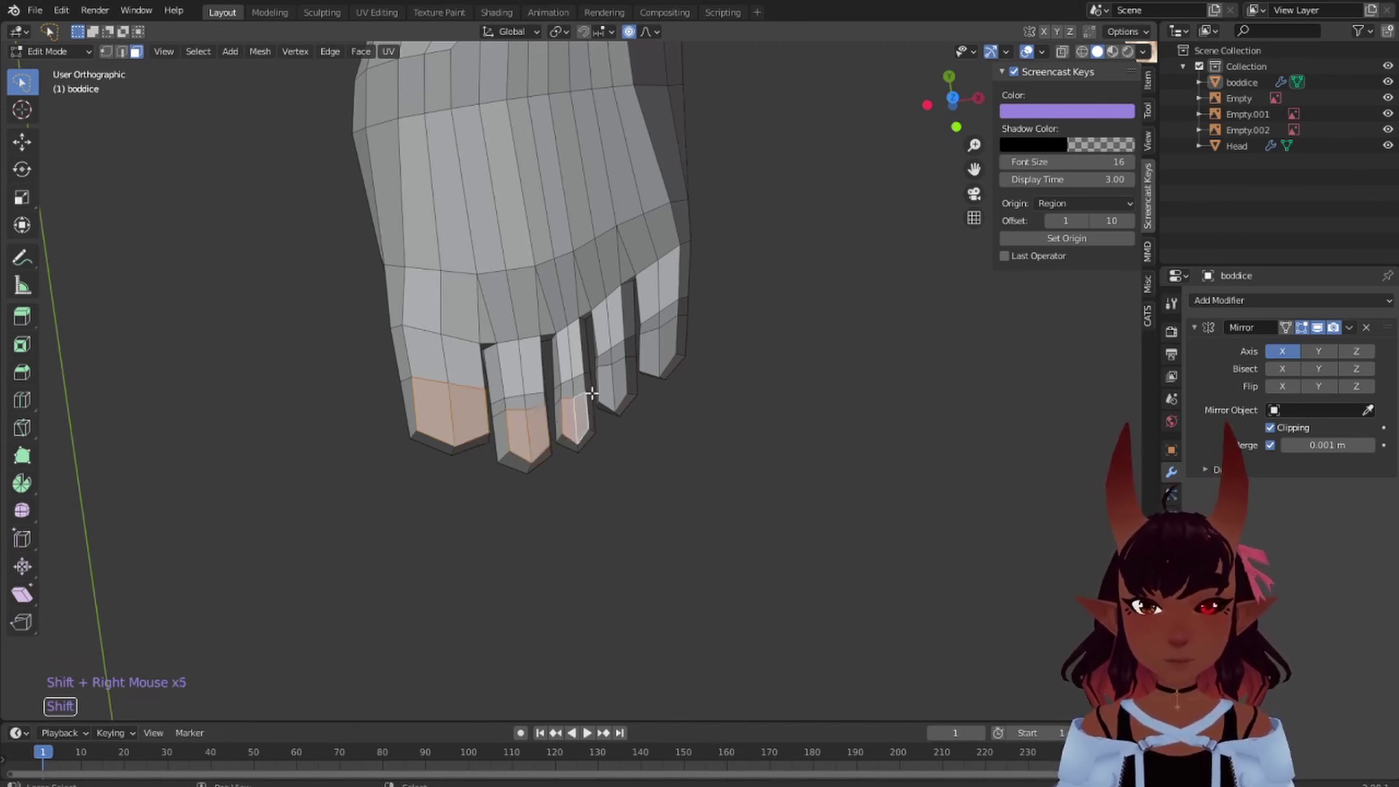
right_click(613, 381, "shift")
right_click(650, 351, "shift")
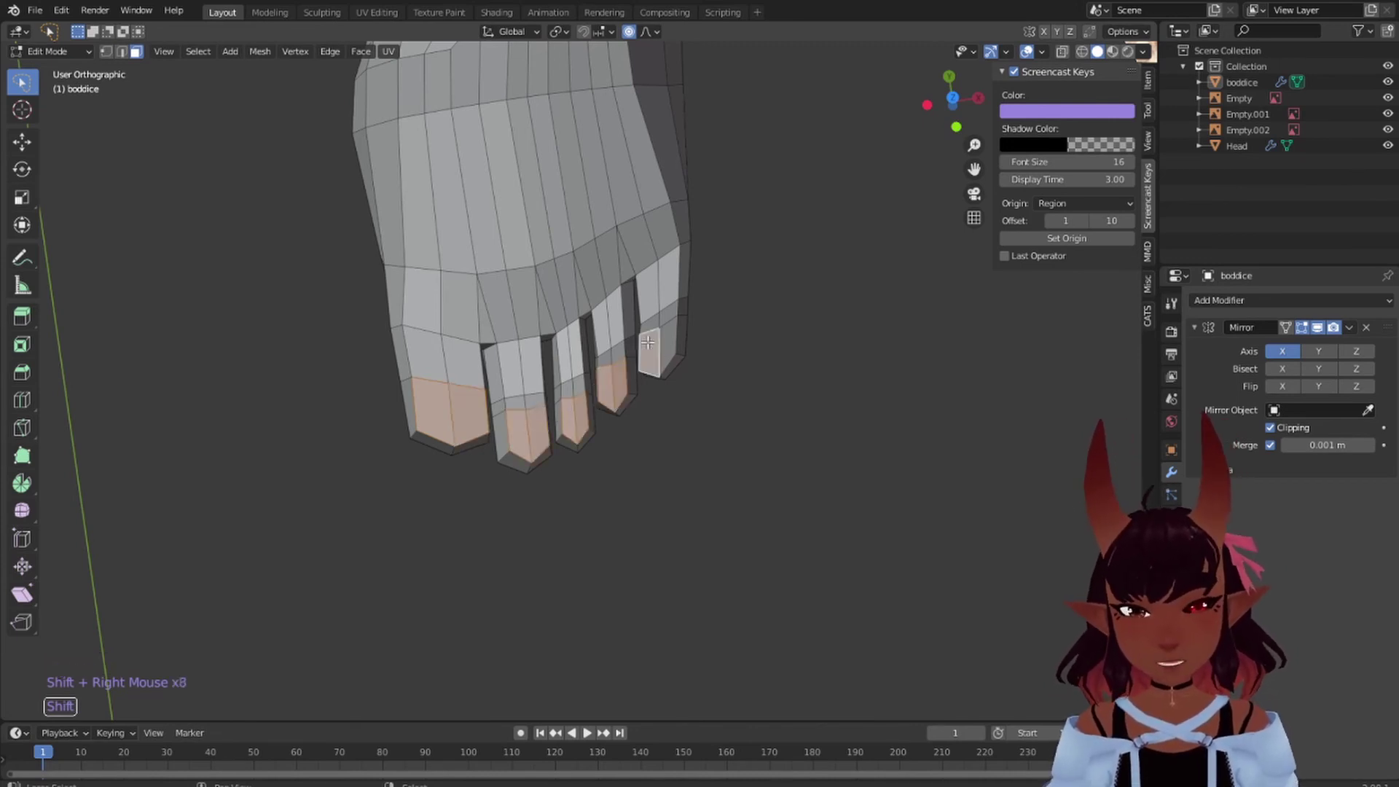
right_click(666, 335, "shift")
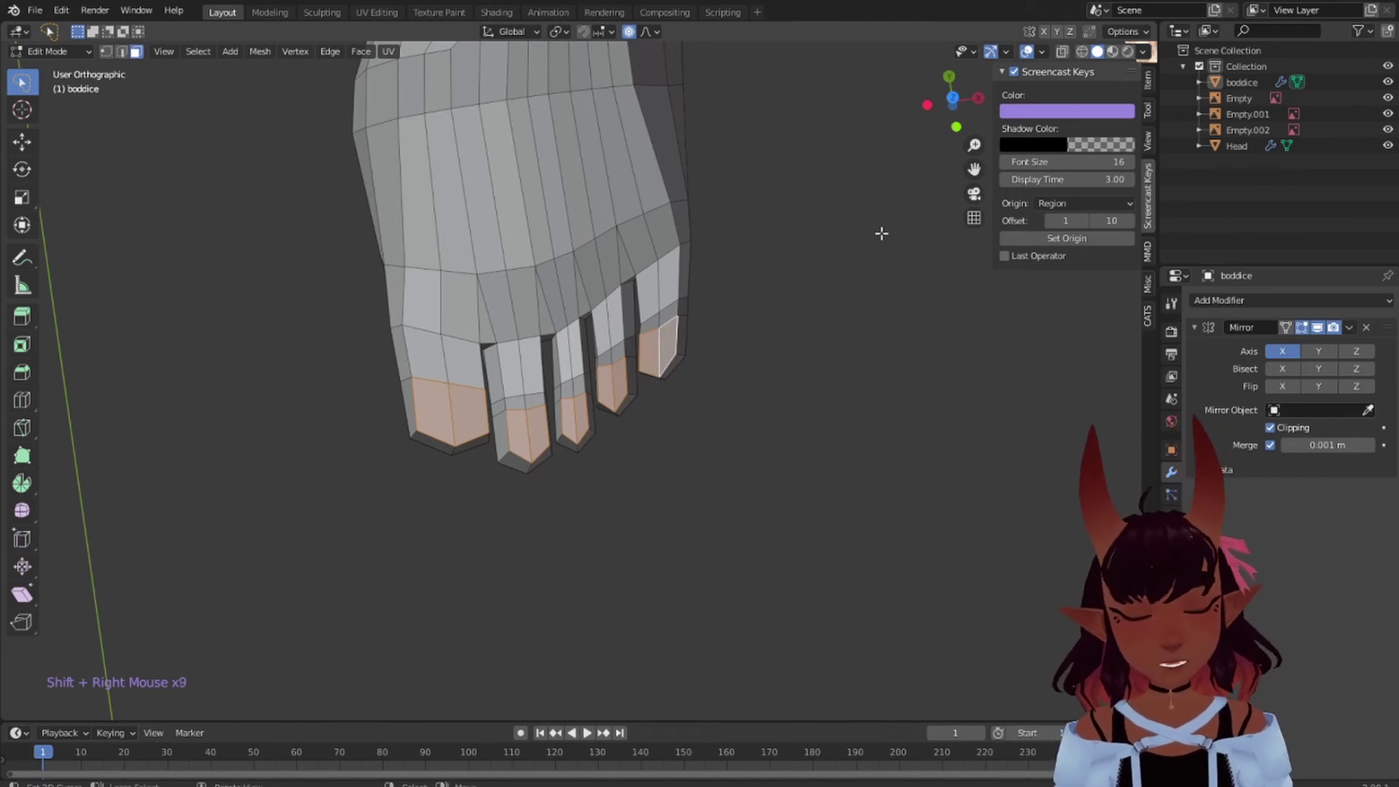
key("i")
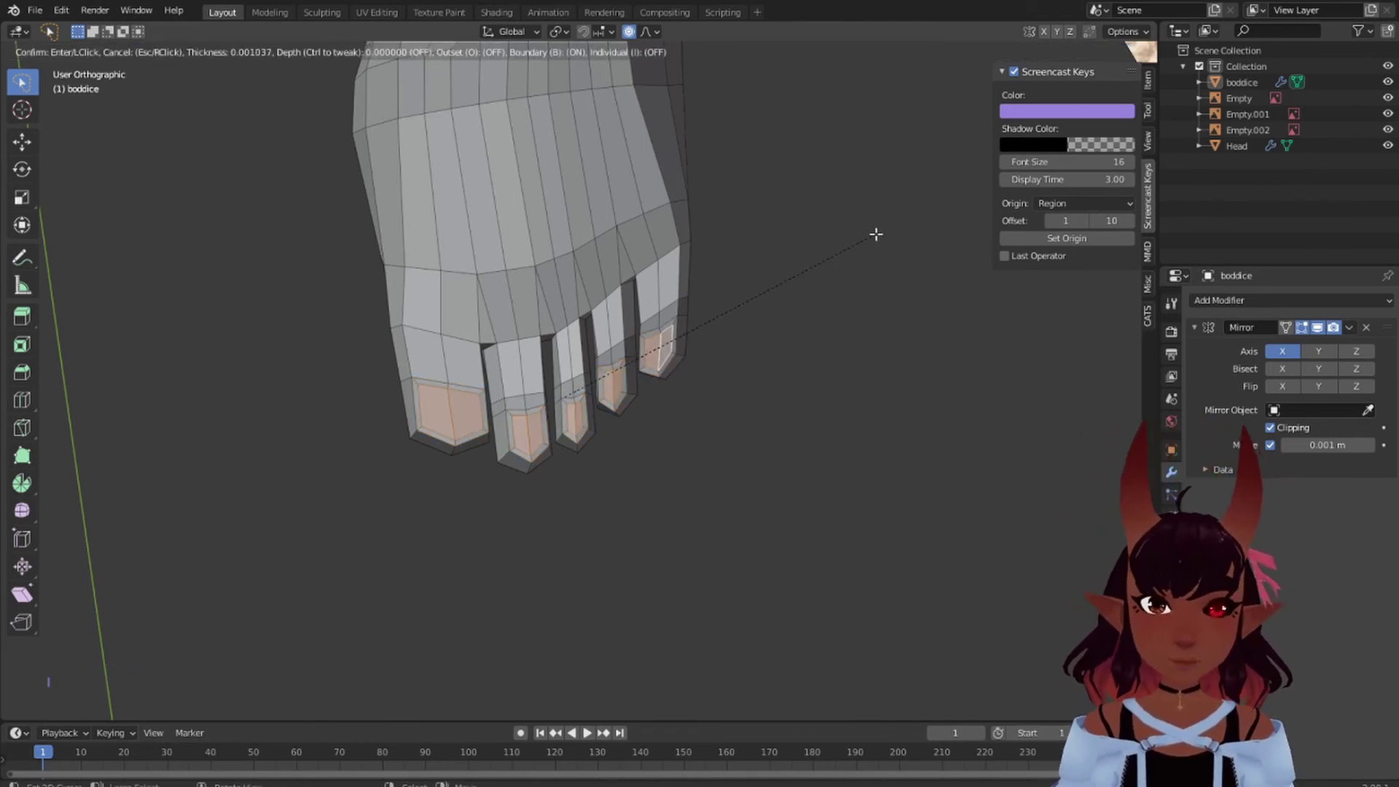
left_click(875, 234)
- Extrude the inset nail faces inward by about 0.000541 m
middle_click_drag(674, 257, 609, 318)
scroll(608, 318, "up", 5)
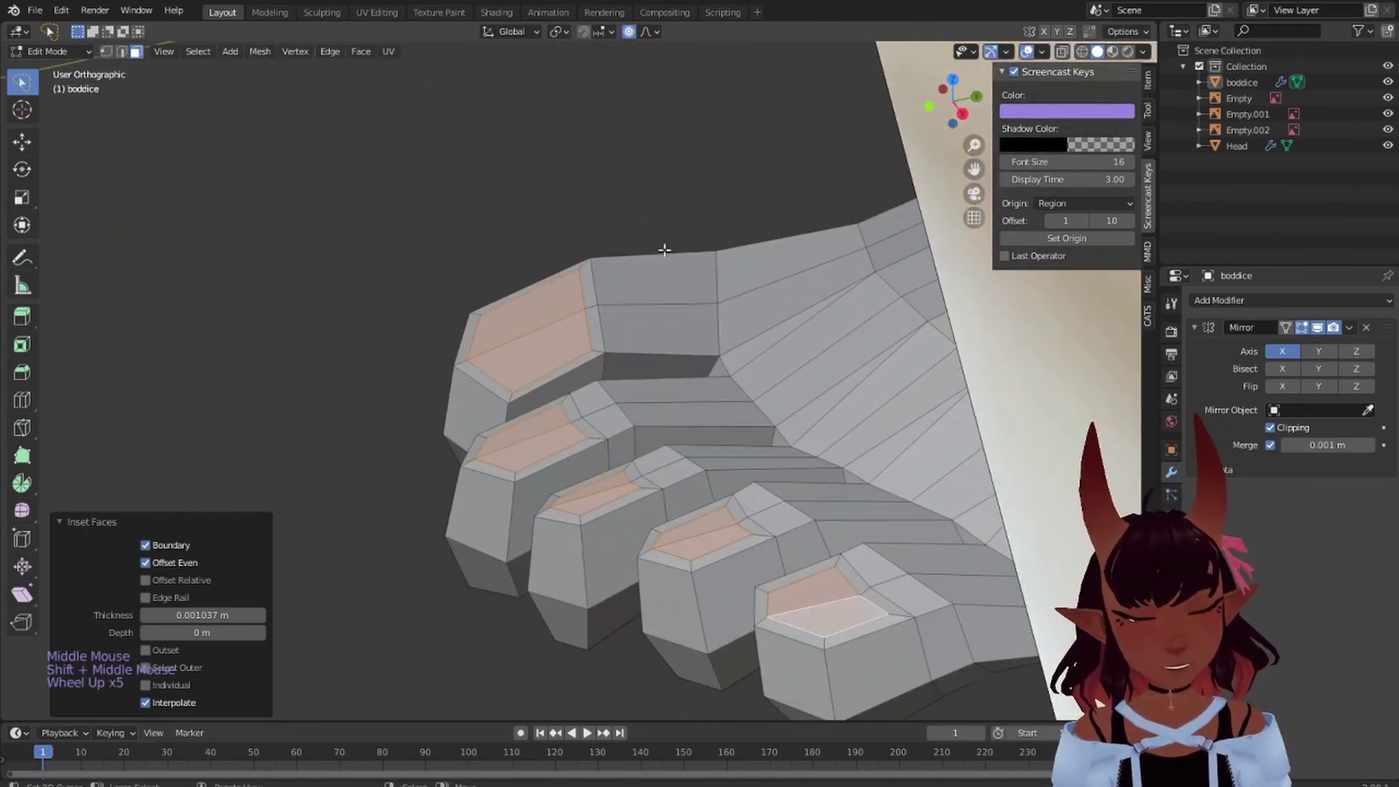
key("e")
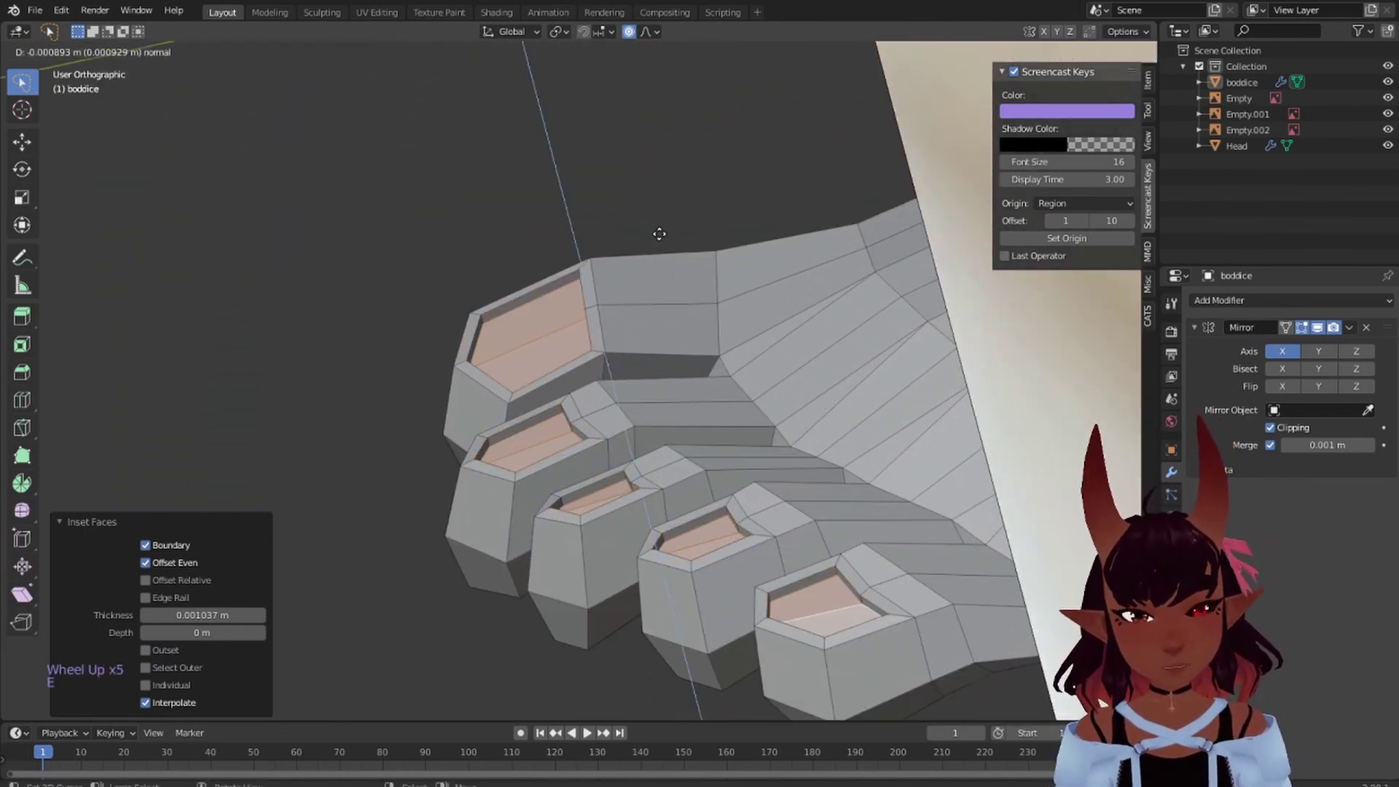
left_click(657, 228)
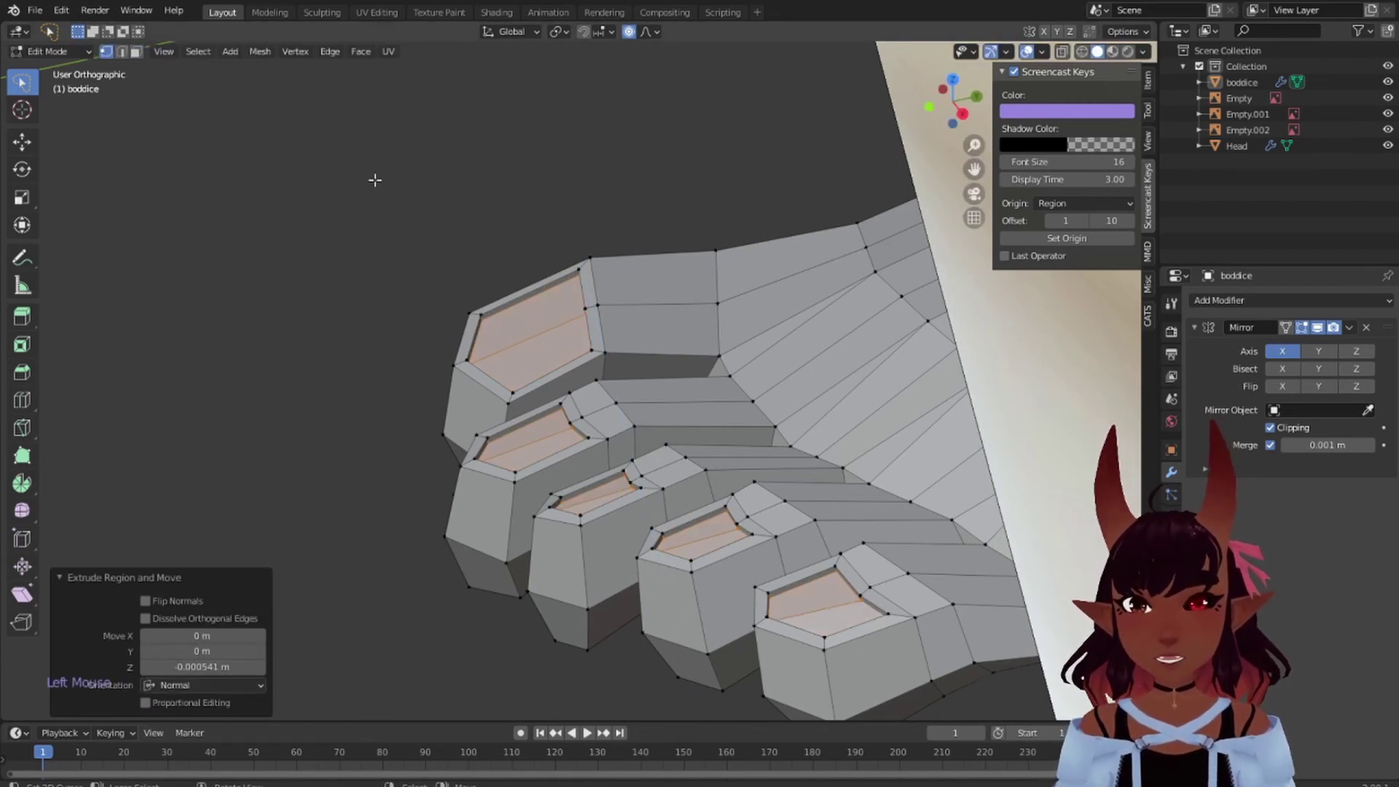
- With proportional editing off, Shrink/Fatten the nail faces outward by 0.0005 m and extrude them outward about 0.000635 m
key("alt+s")
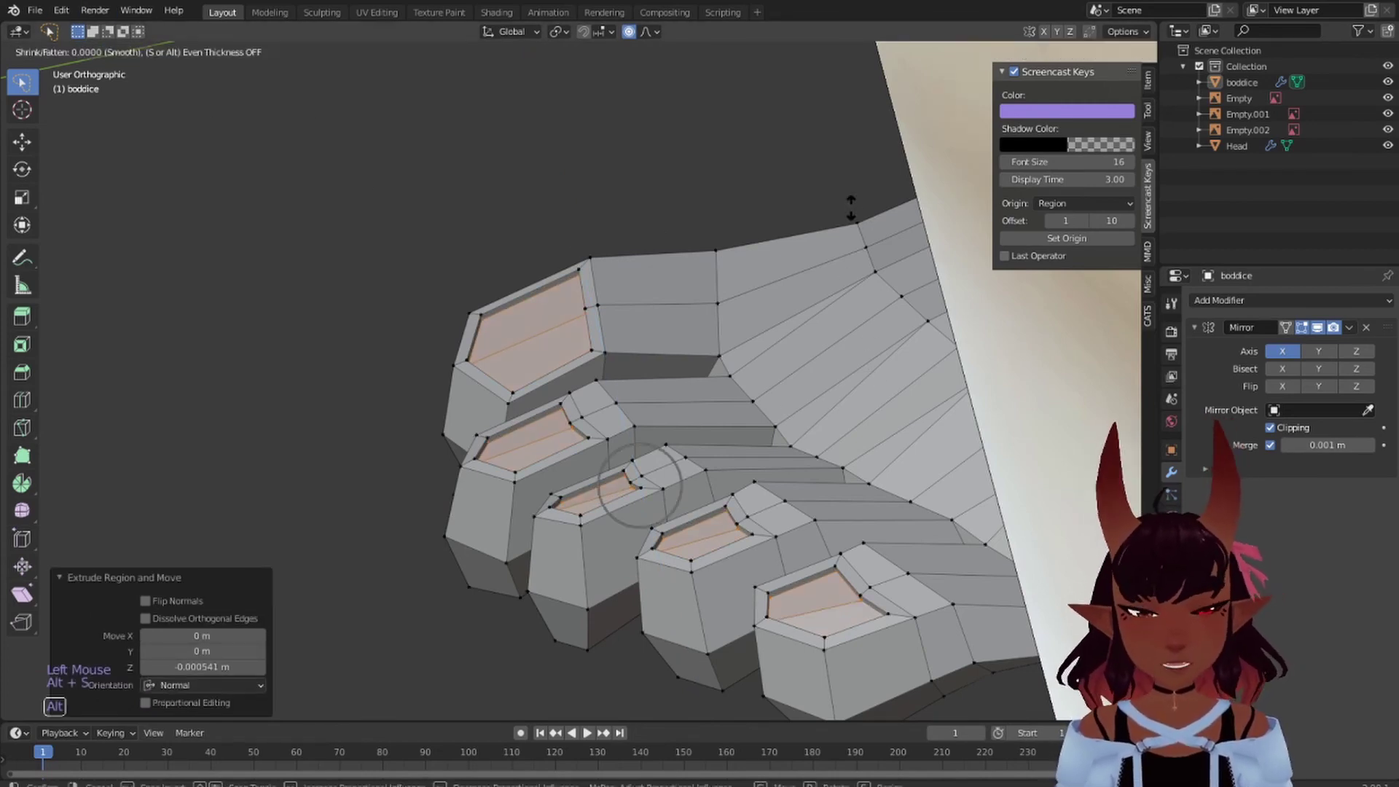
right_click(849, 212)
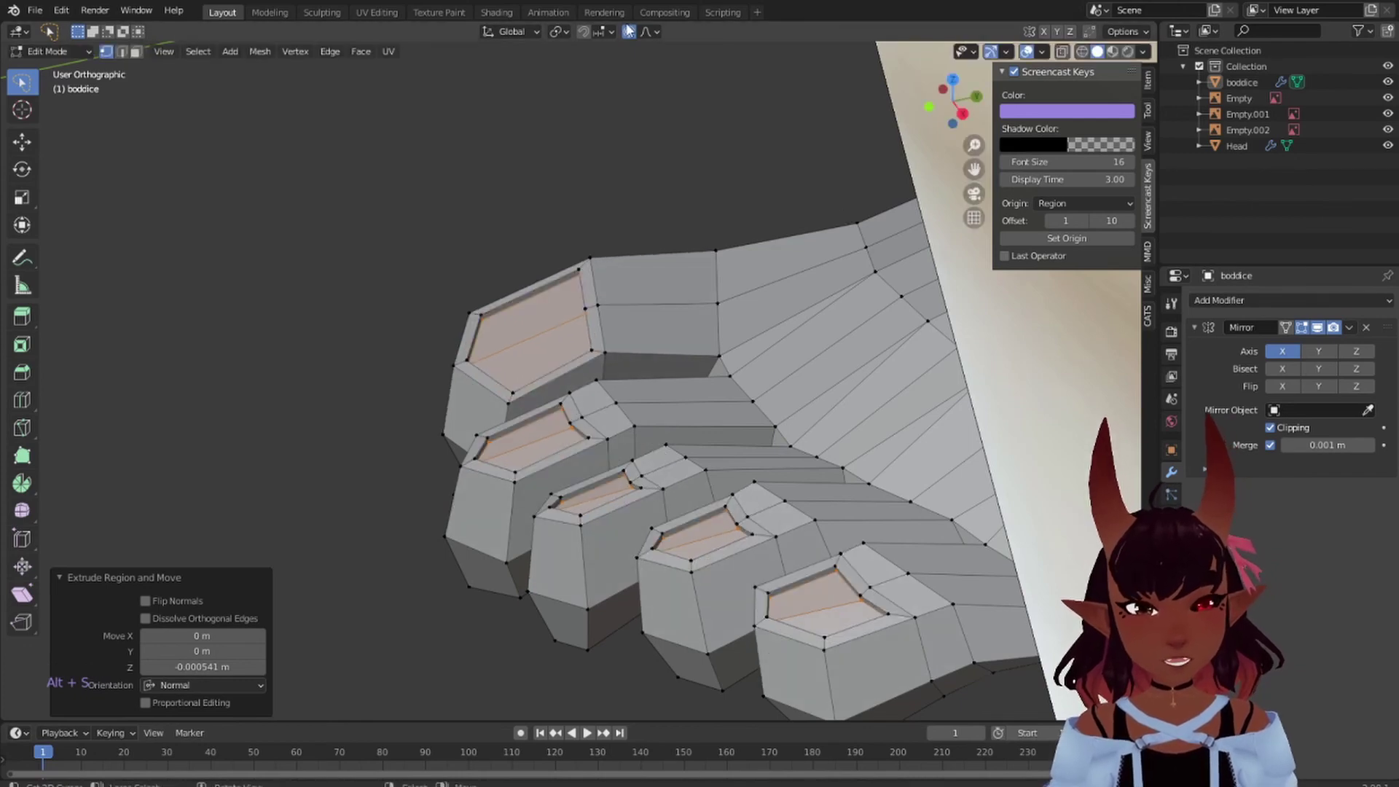
key("alt+s")
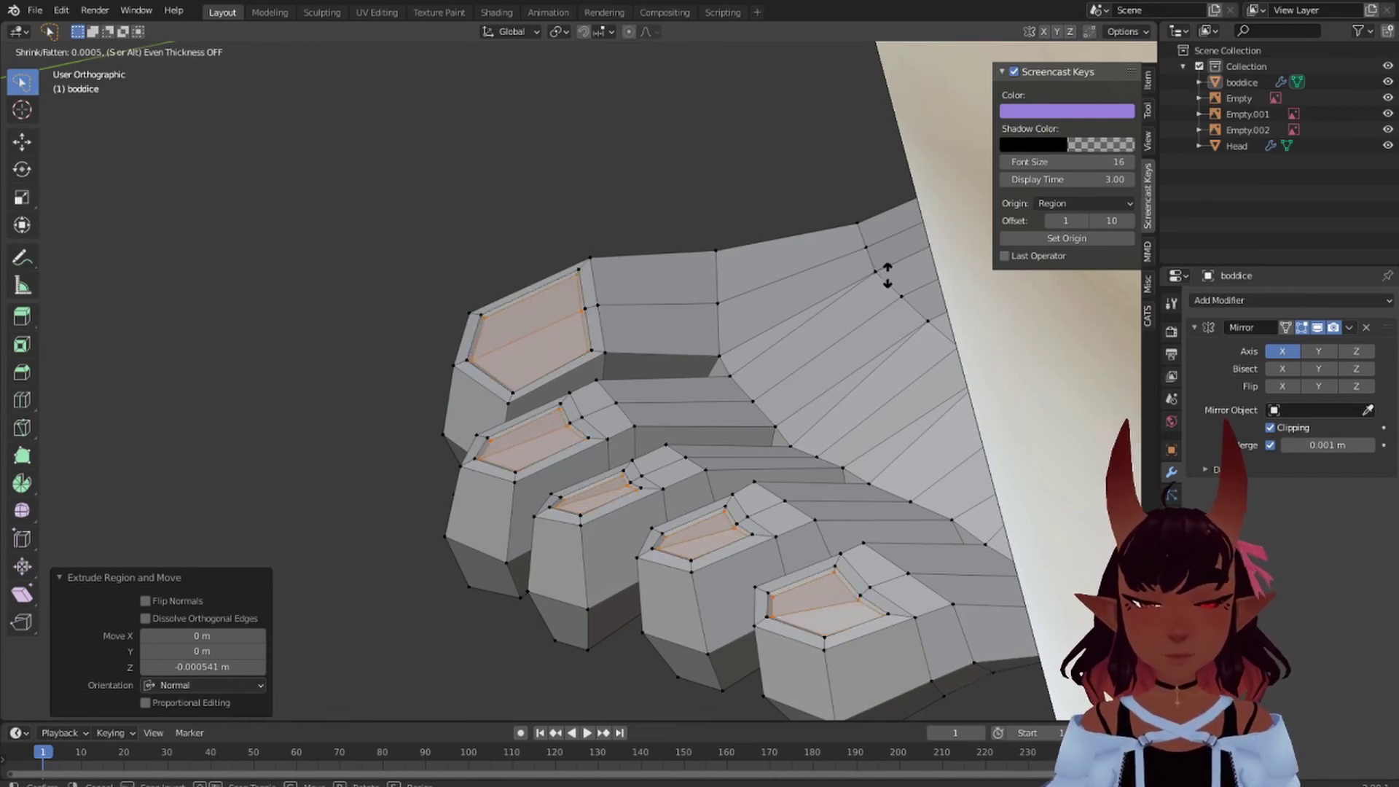
left_click(887, 275)
key("e")
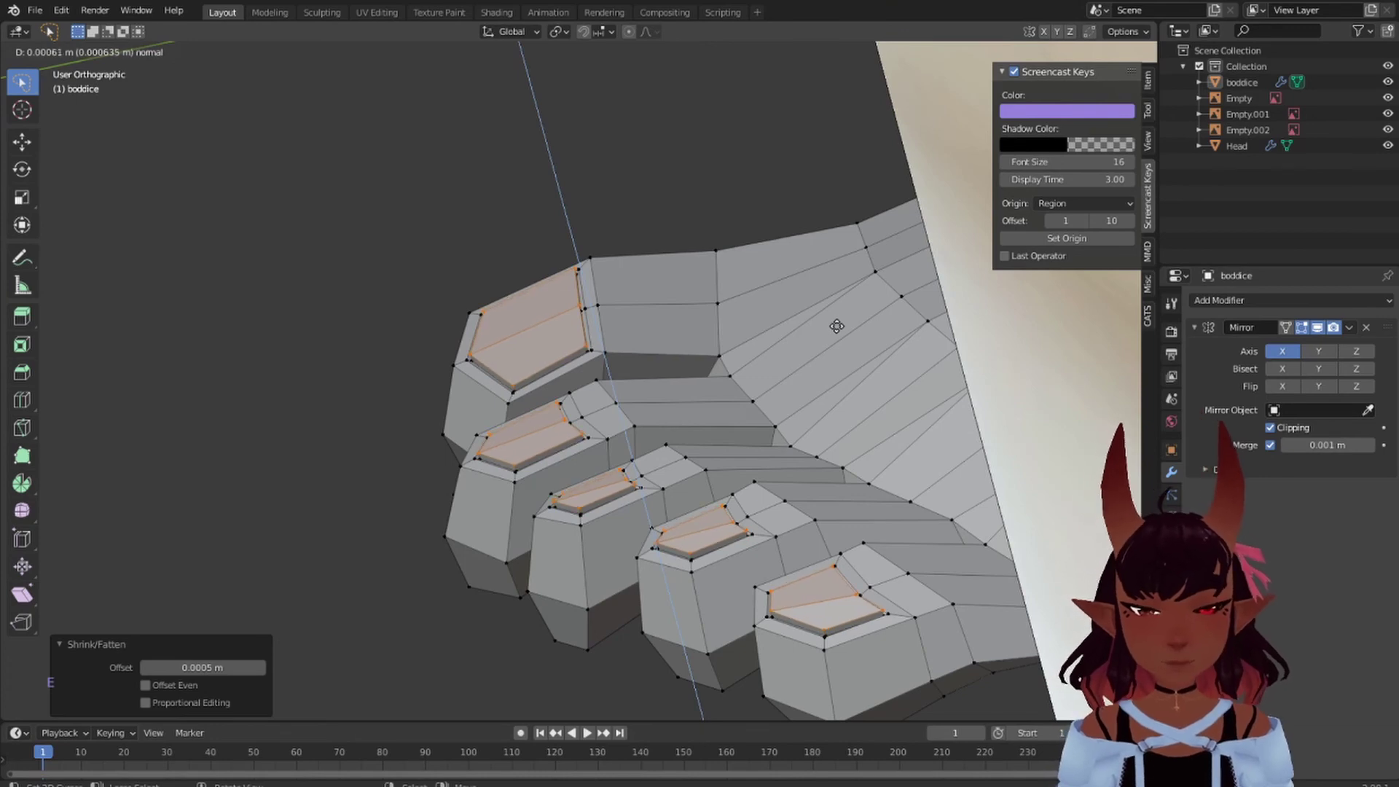
left_click(836, 325)
- Select the front rim faces of all five toenails and move them forward about -0.002575 m along Y
left_click(135, 52)
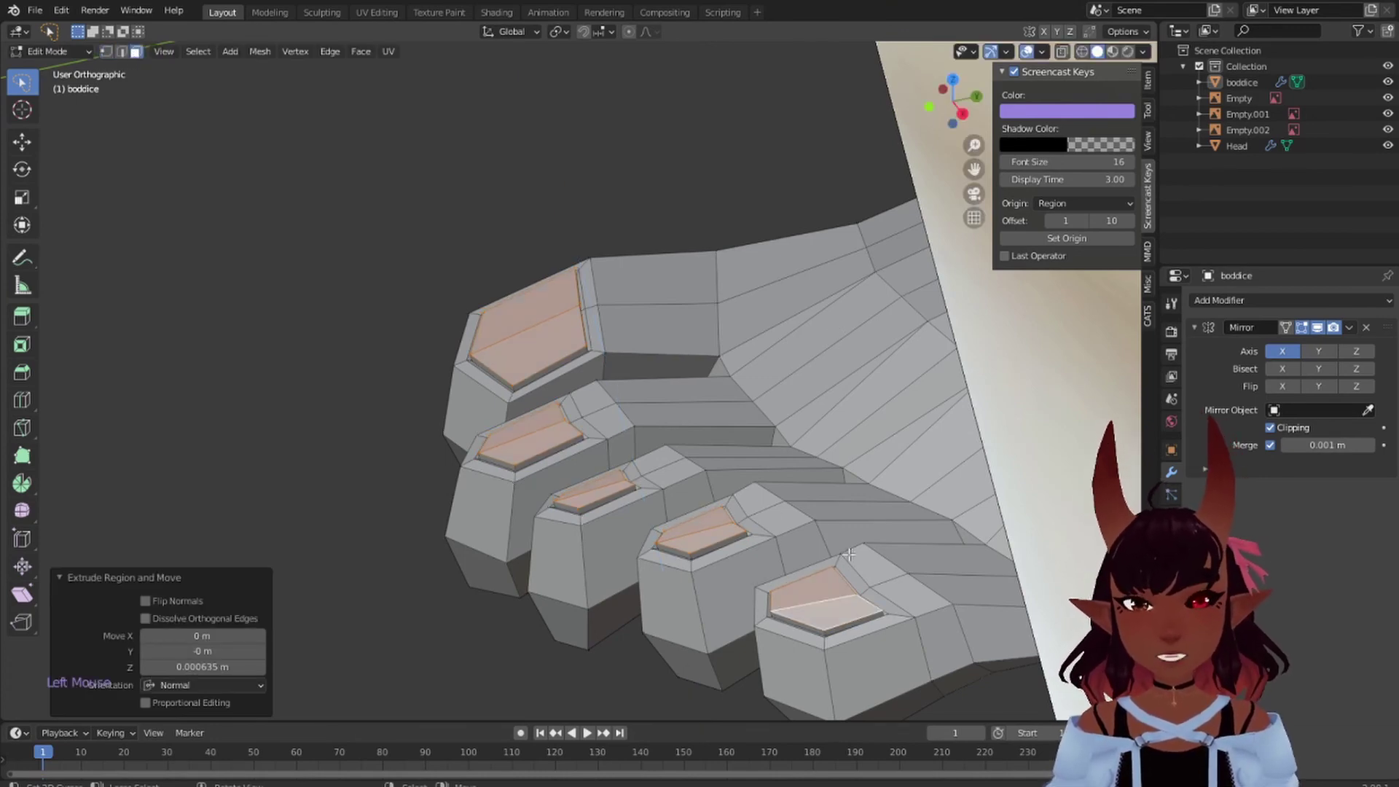
middle_click_drag(535, 499, 617, 484)
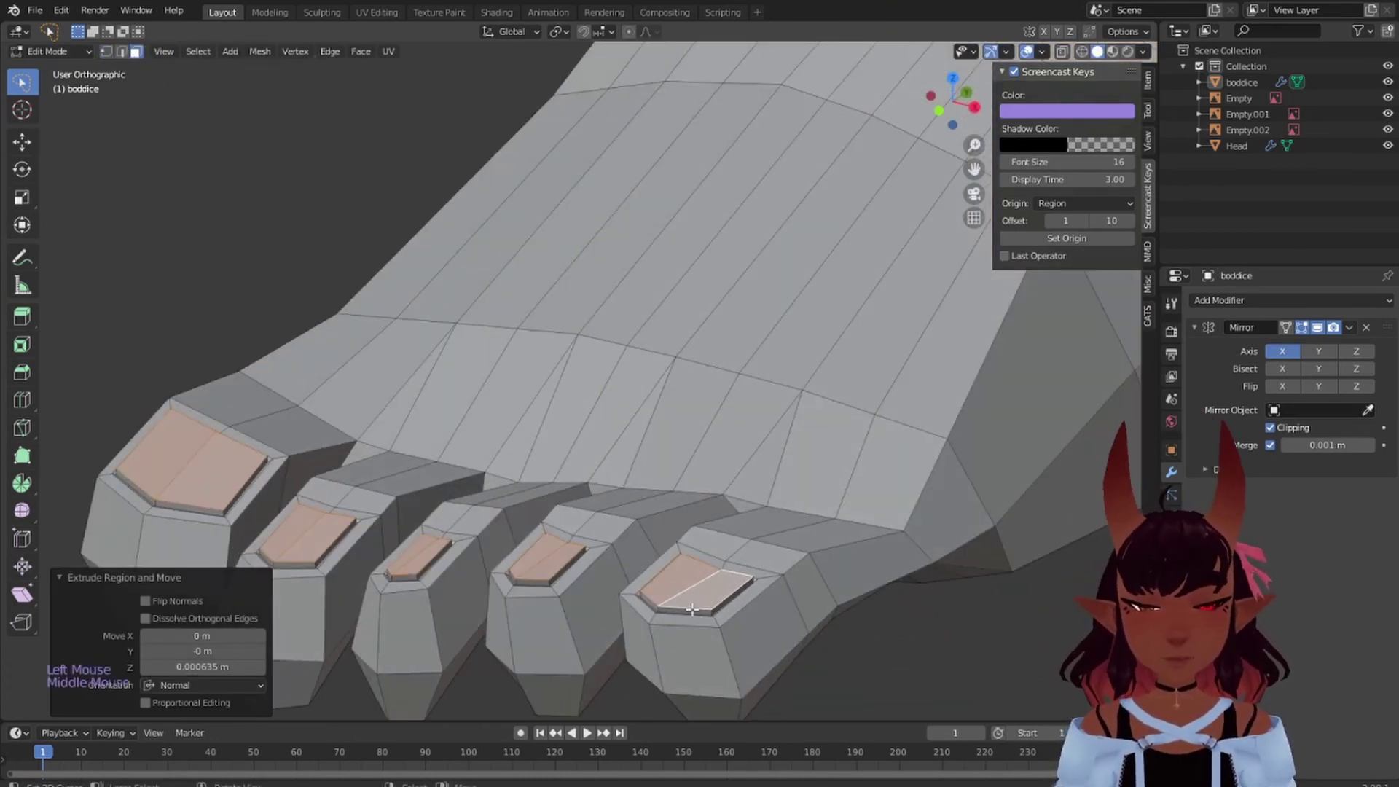
right_click(655, 609)
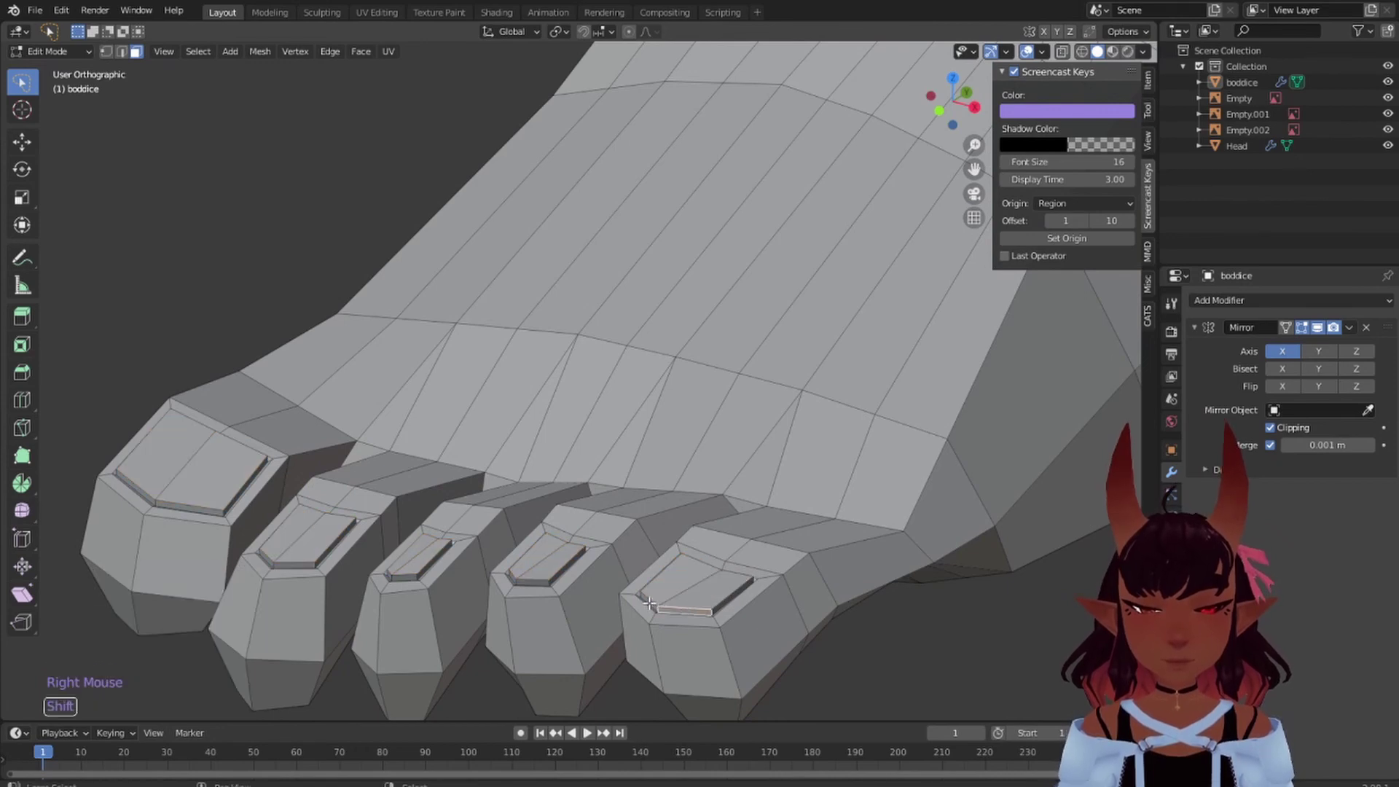
right_click(534, 594, "shift")
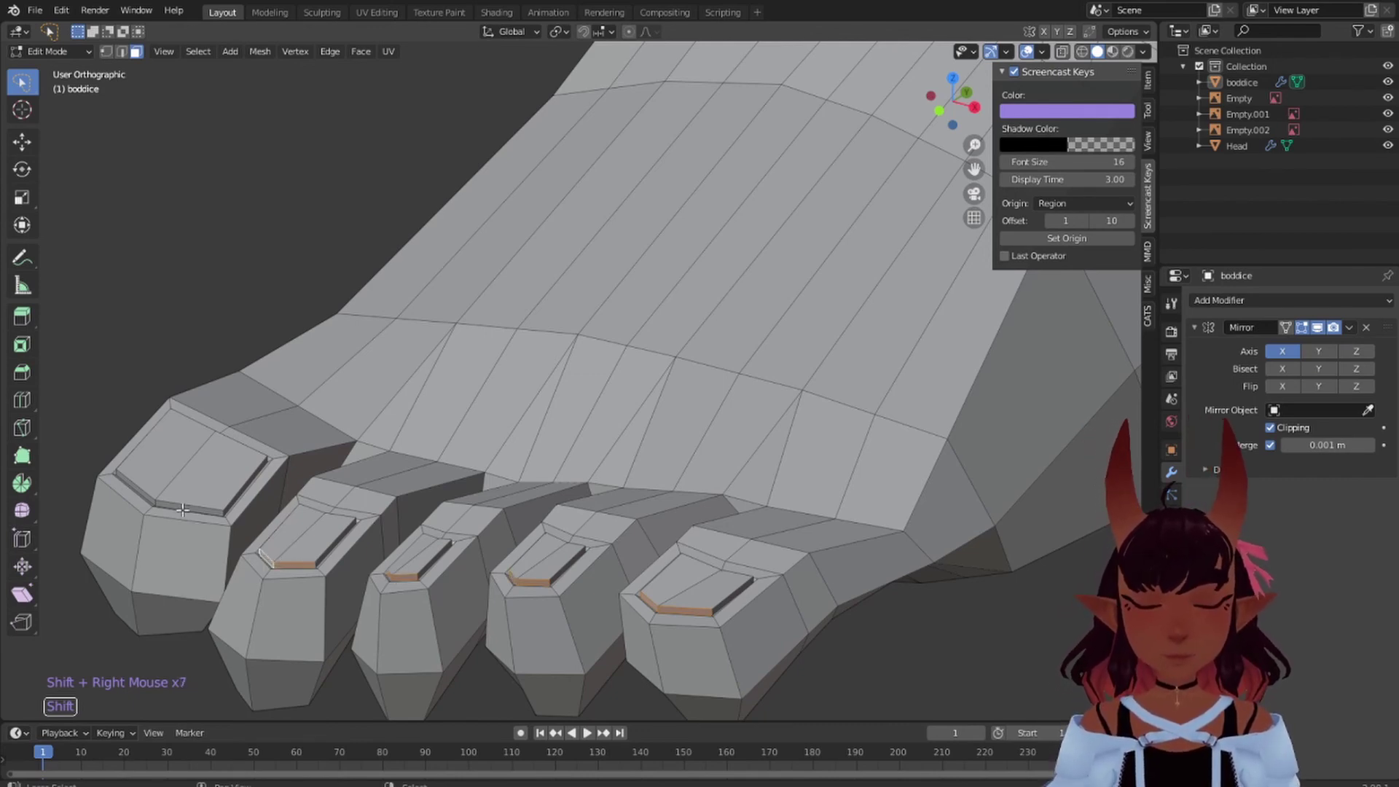
right_click(142, 493, "shift")
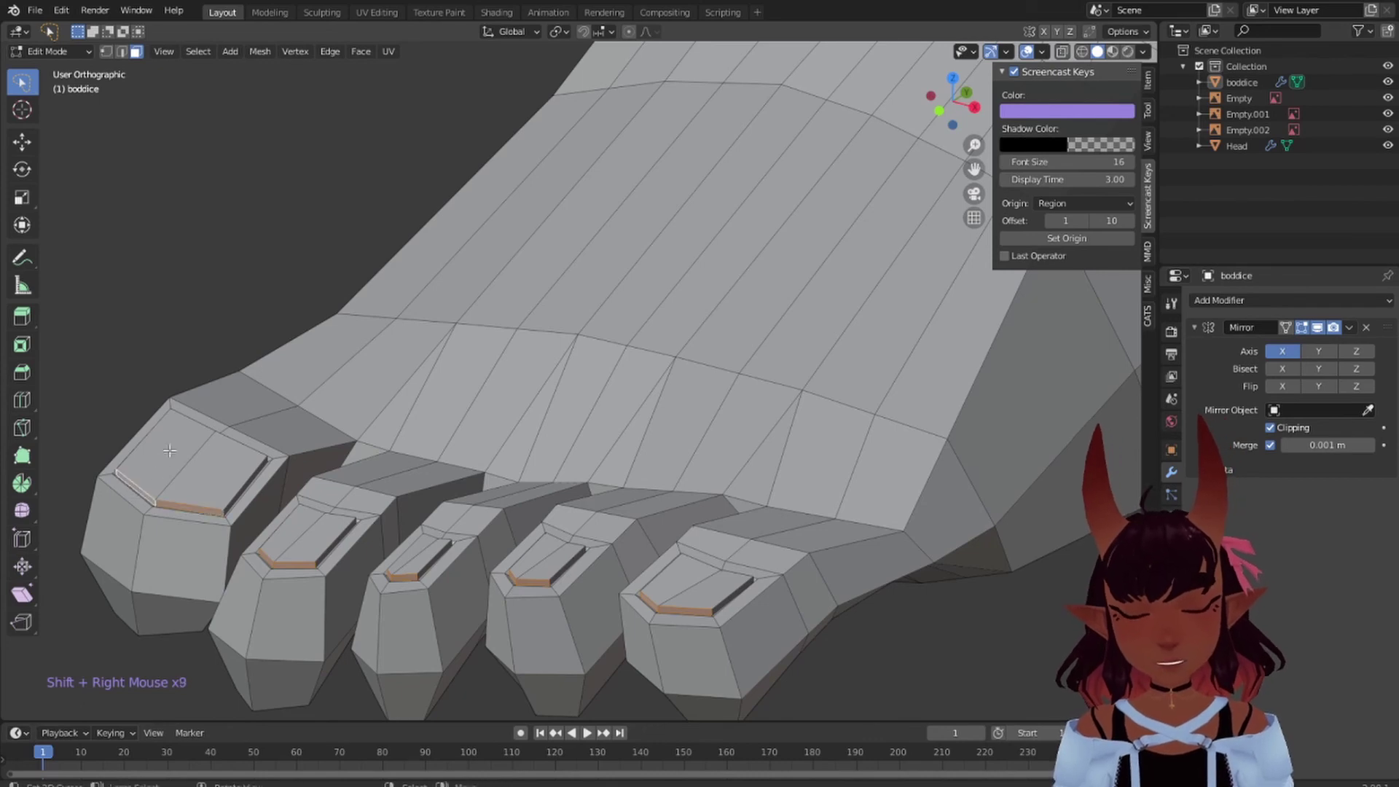
scroll(84, 409, "down", 3)
middle_click_drag(85, 409, 740, 561)
key("g")
key("y")
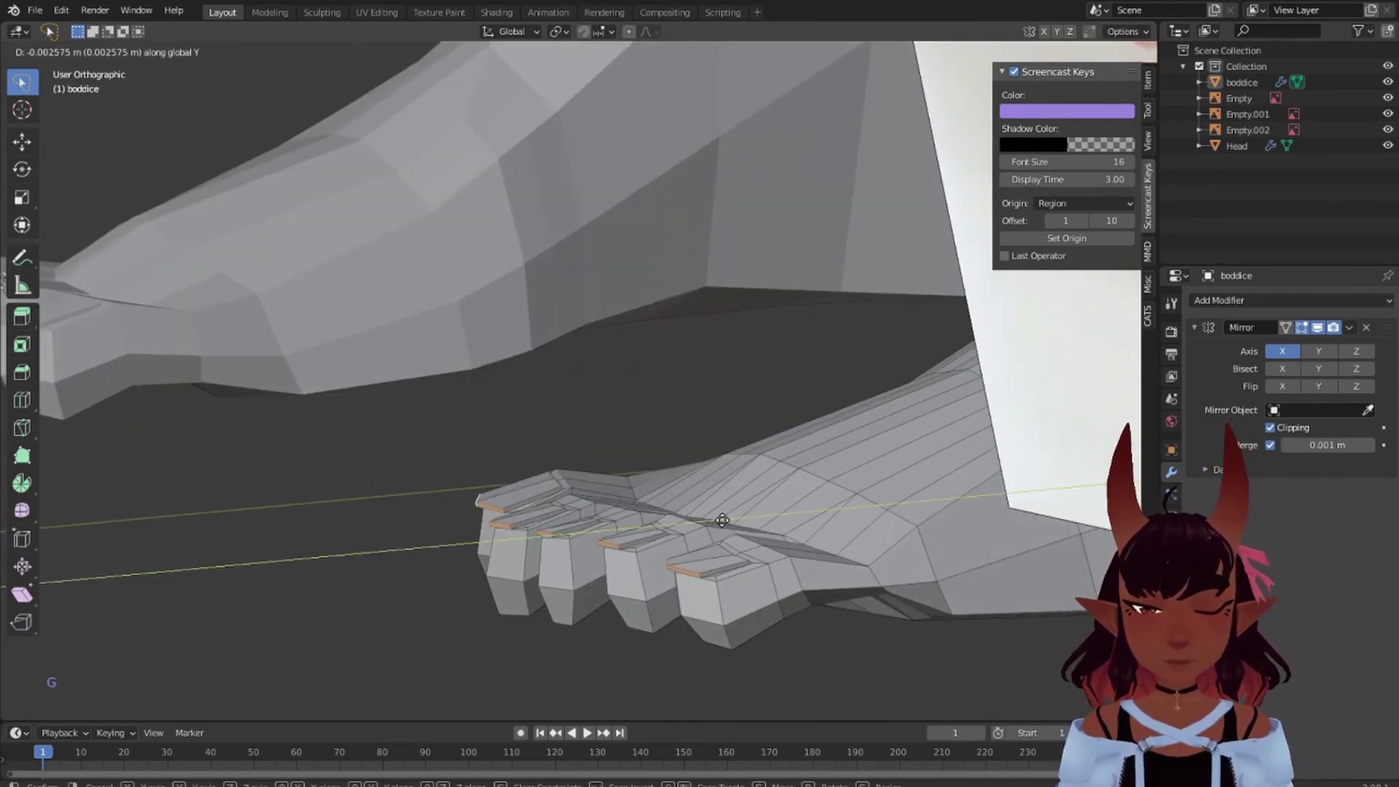
left_click(721, 520)
- Lower the toenails' front rim faces by about 0.000439 m along Z and clear the selection
key("g")
key("z")
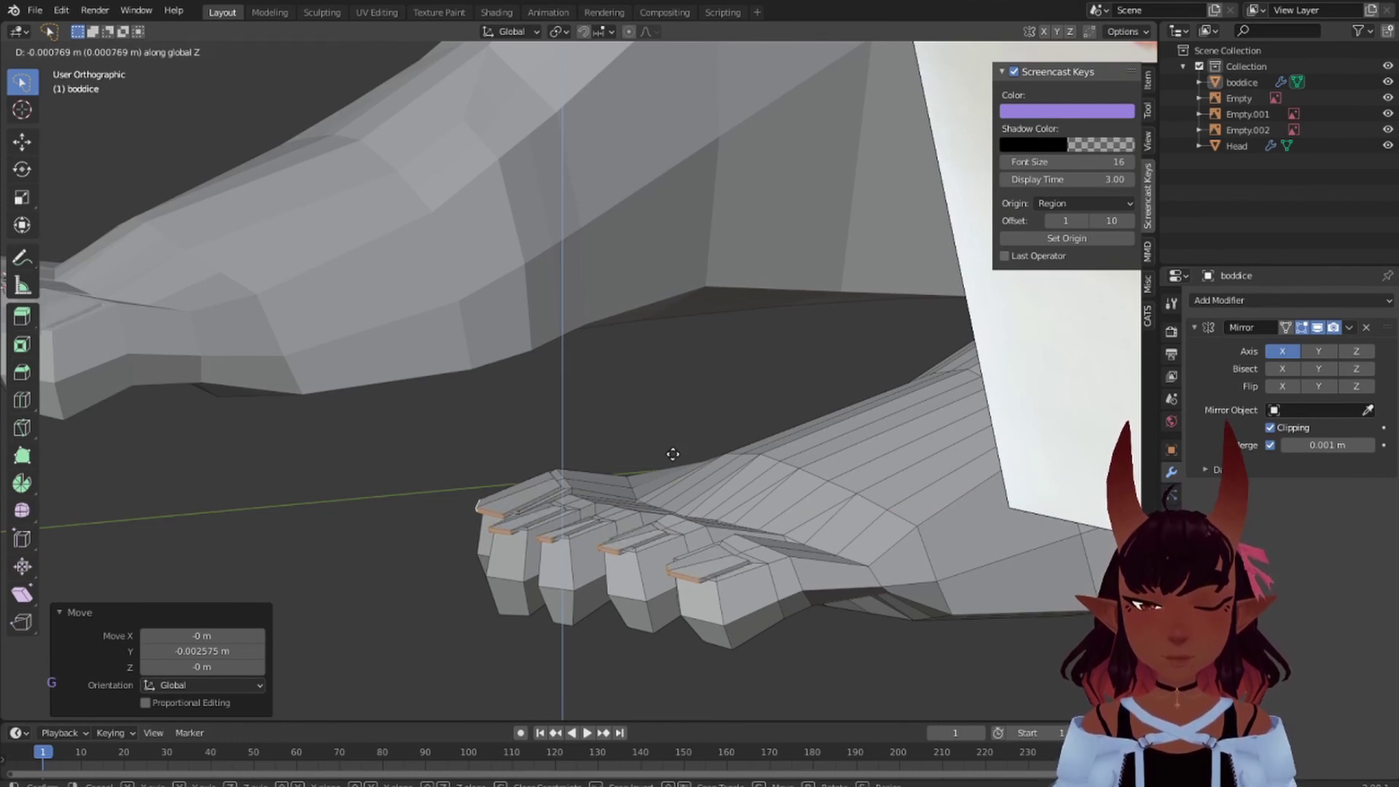
left_click(670, 453)
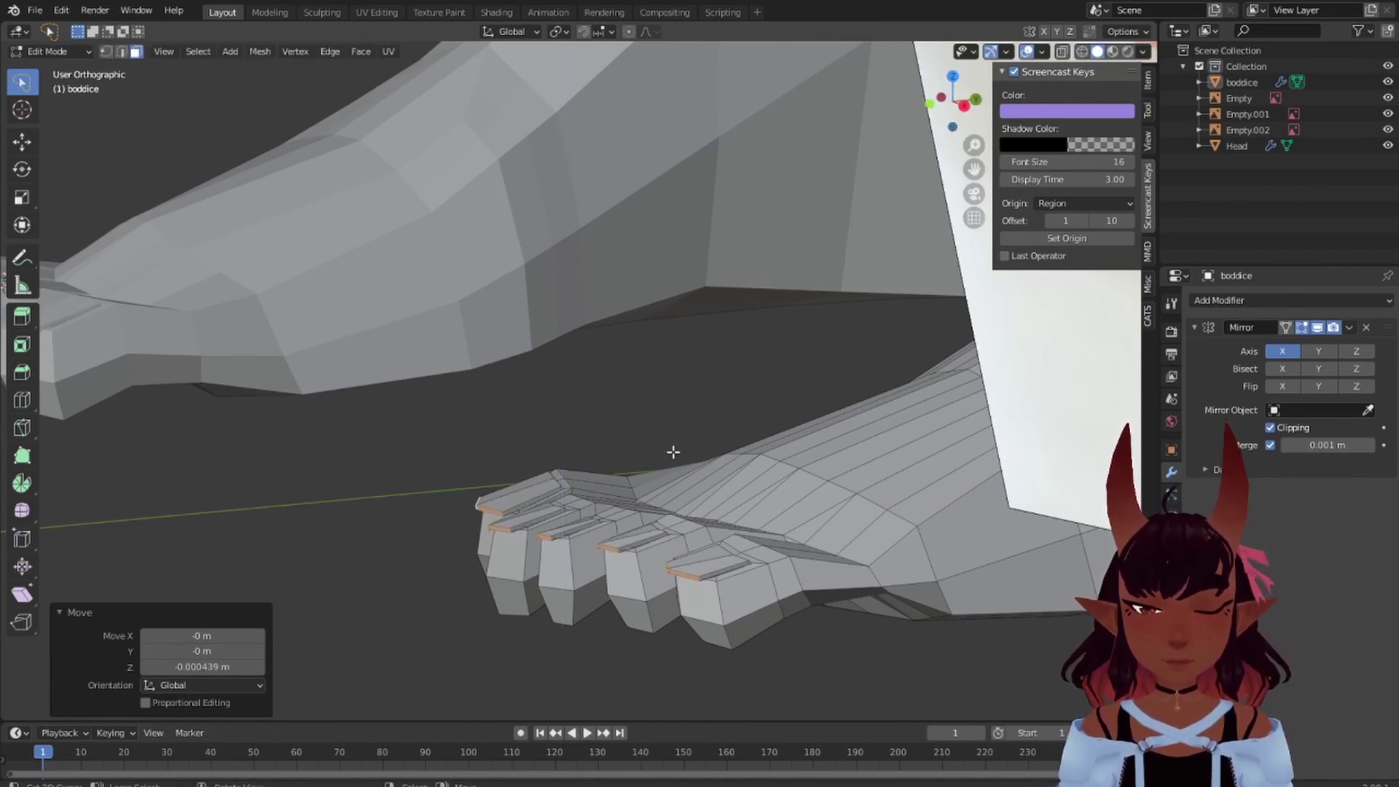
scroll(668, 452, "down", 2)
mouse_move(668, 452)
middle_mouse_down()
mouse_move(515, 416)
mouse_move(676, 462)
mouse_move(674, 506)
mouse_move(634, 537)
mouse_move(690, 469)
middle_mouse_up()
key("a")
key("a")
key("a")
- Add a Subdivision Surface modifier to the body mesh
scroll(519, 482, "down", 9)
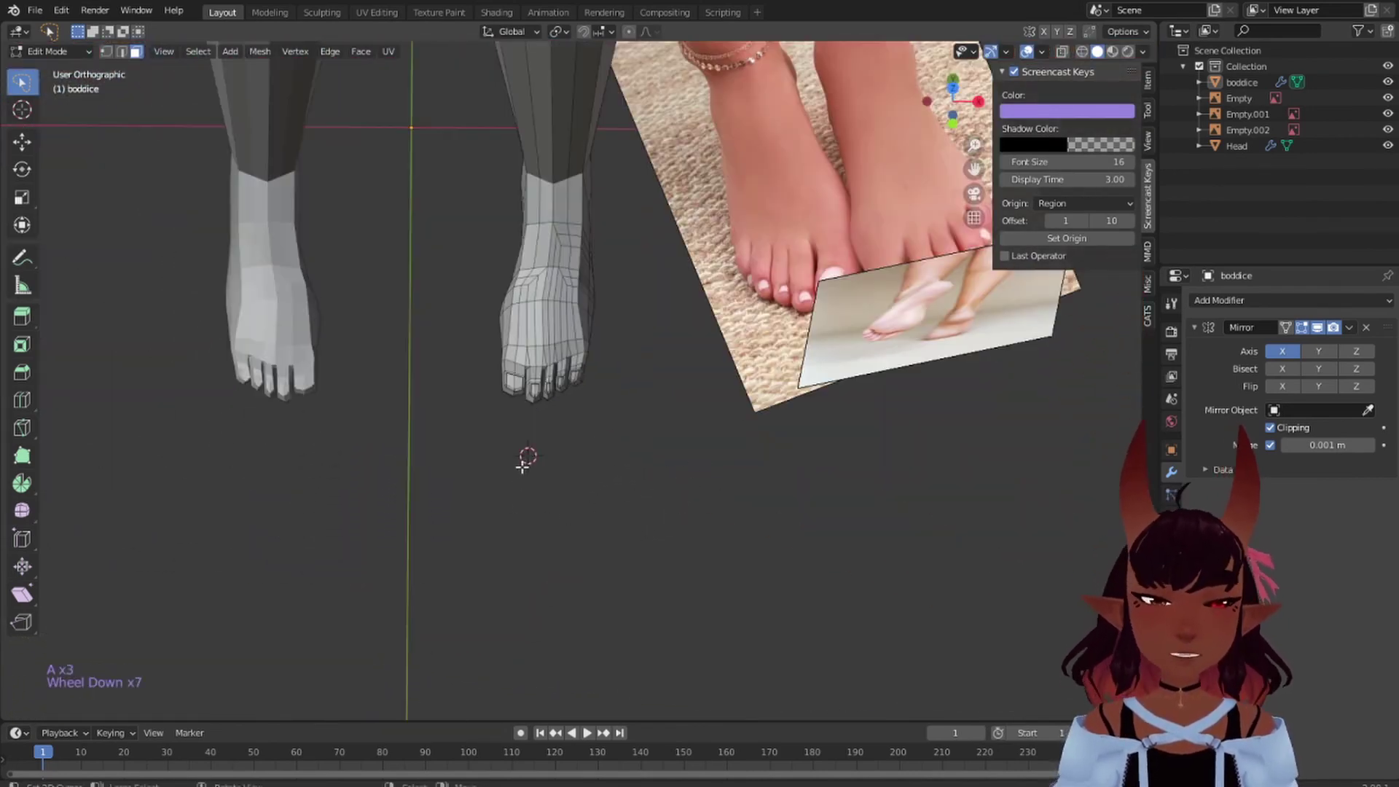
middle_click_drag(543, 410, 740, 225, "shift")
scroll(583, 531, "up", 6)
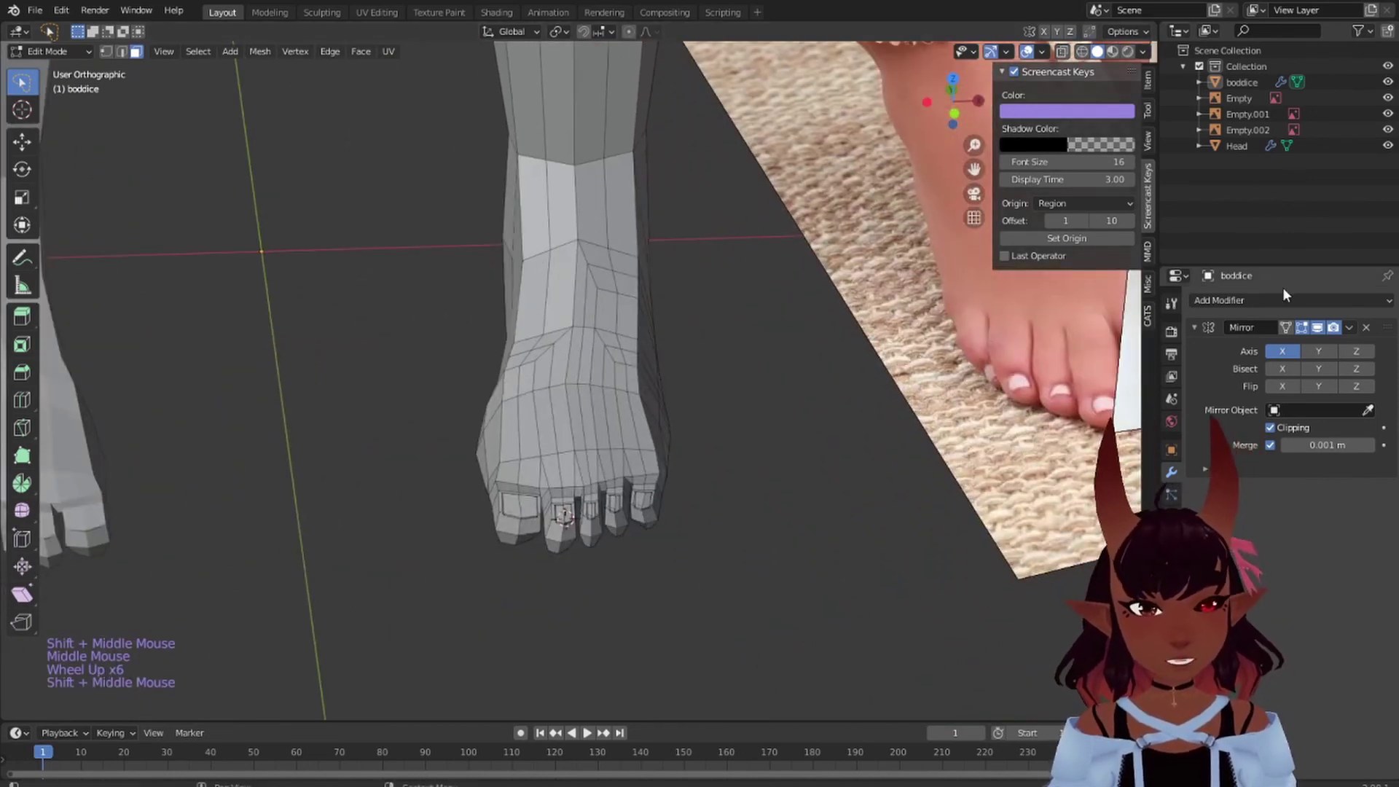
left_click(1254, 323)
left_click(1258, 302)
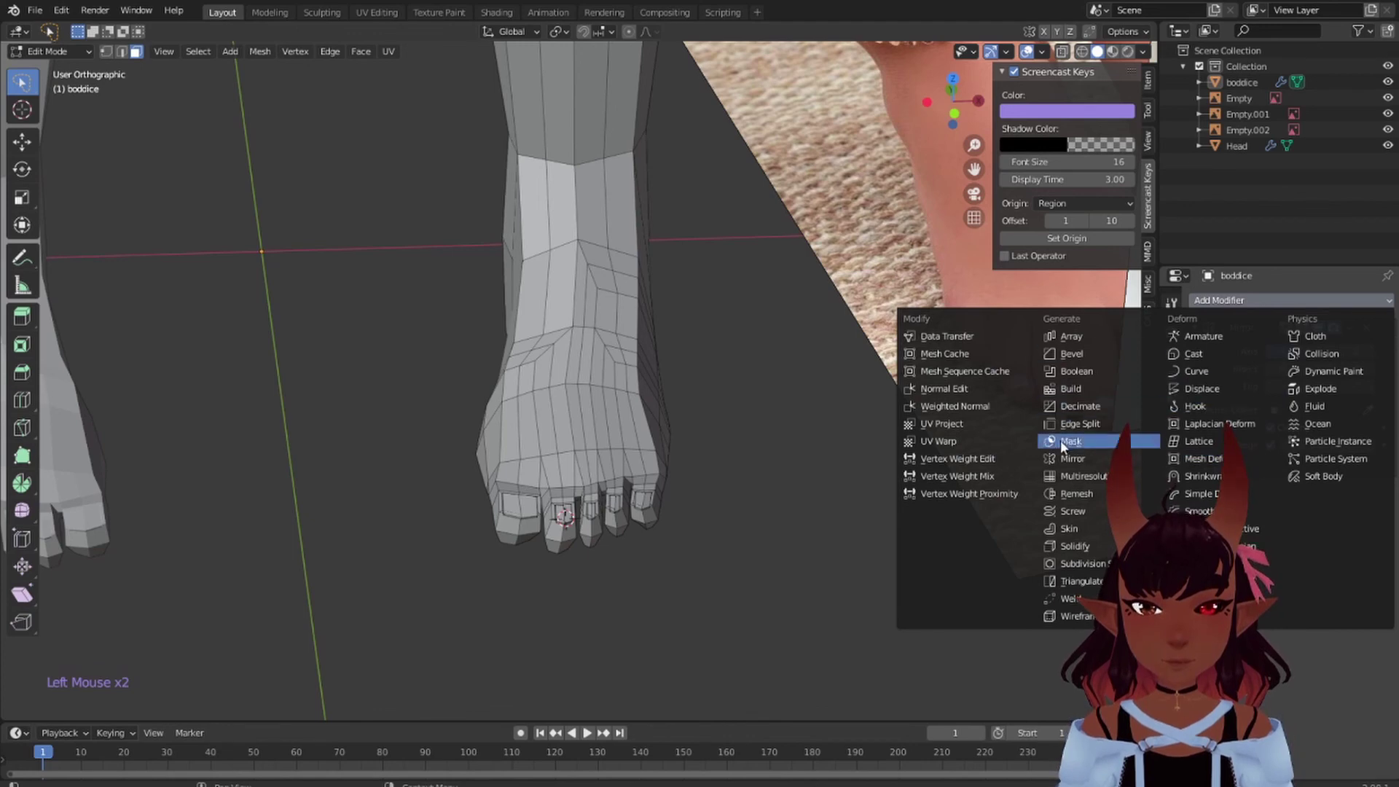
left_click(1051, 563)
- Examine the subdivided toes and nails close up from above and from the side
scroll(406, 296, "down", 1)
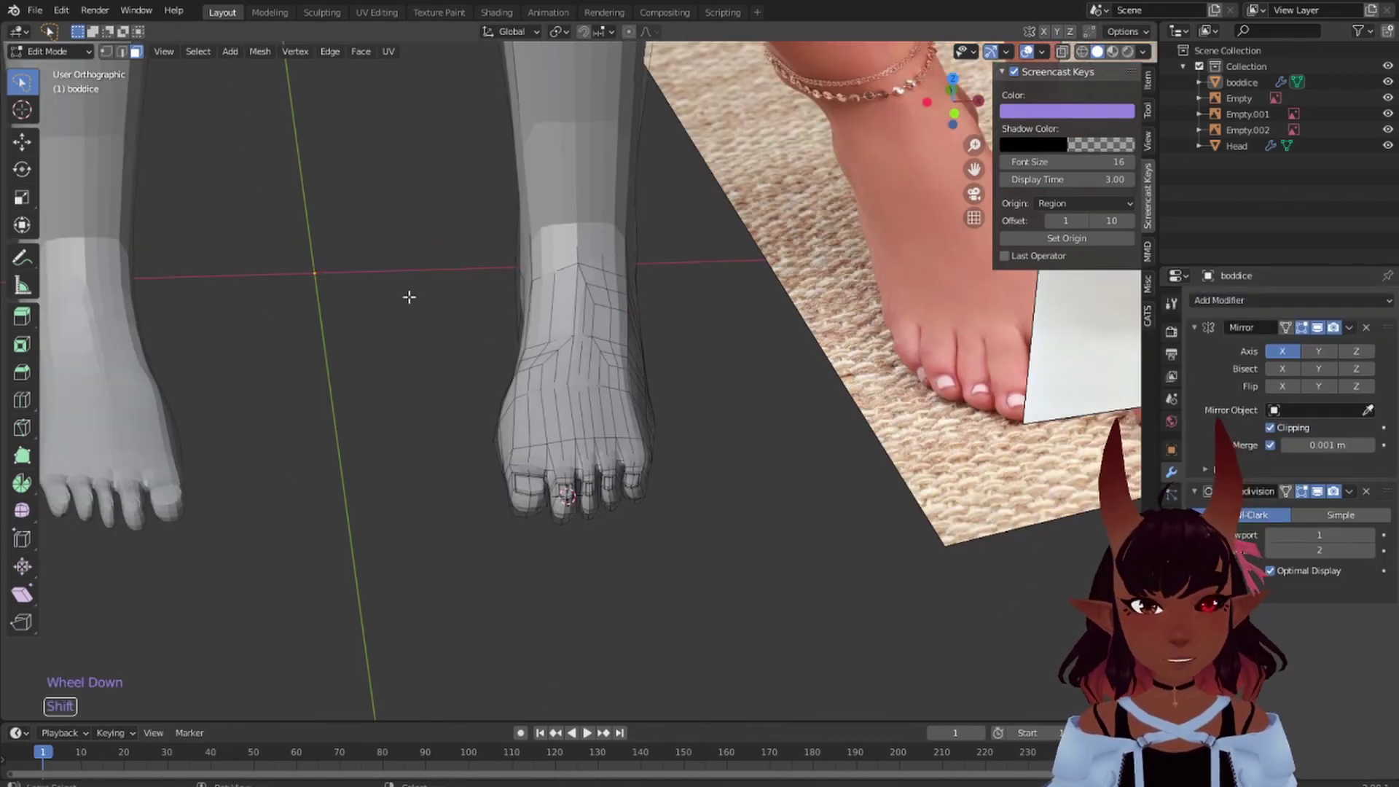
middle_click_drag(406, 296, 576, 393, "shift")
scroll(712, 331, "up", 2)
scroll(492, 504, "up", 4)
scroll(492, 503, "up", 2)
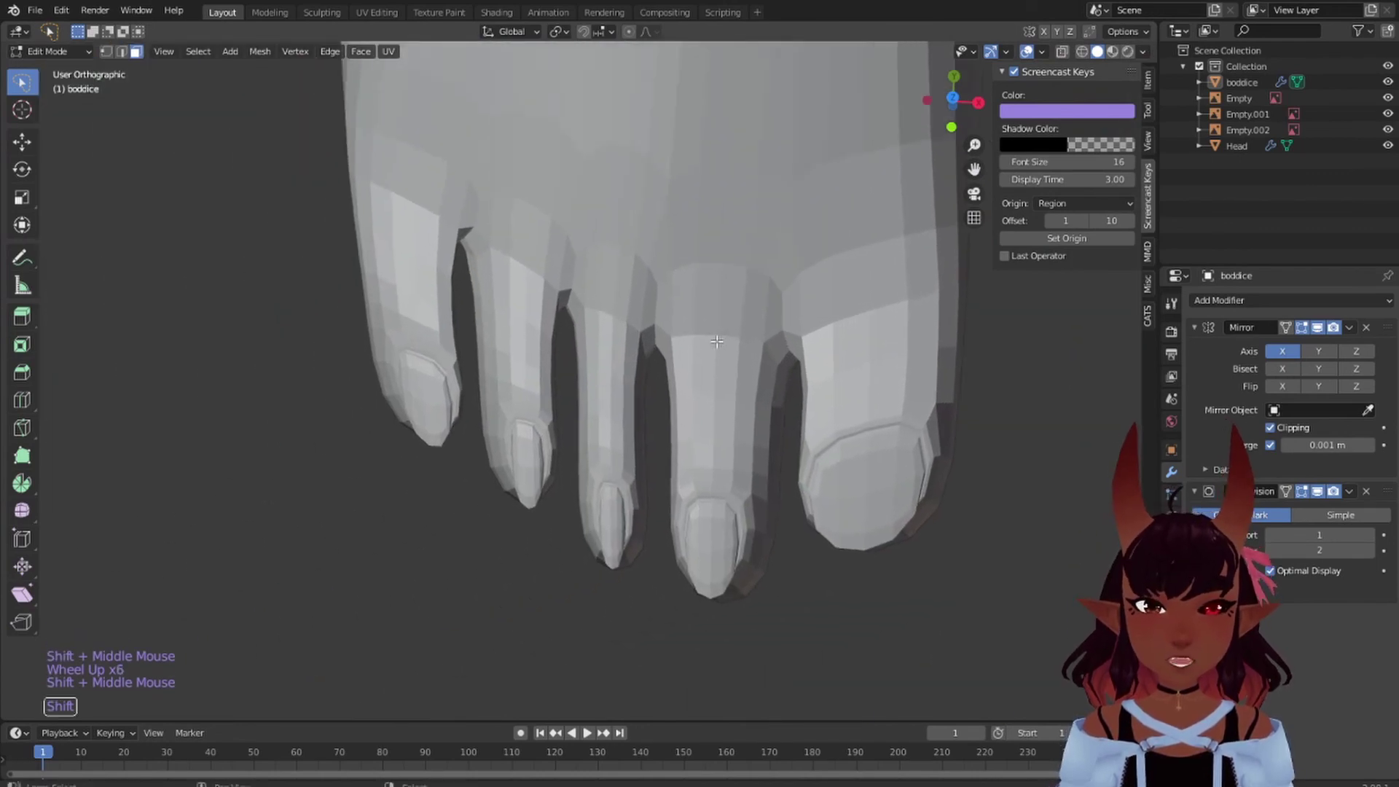
scroll(576, 394, "up", 3)
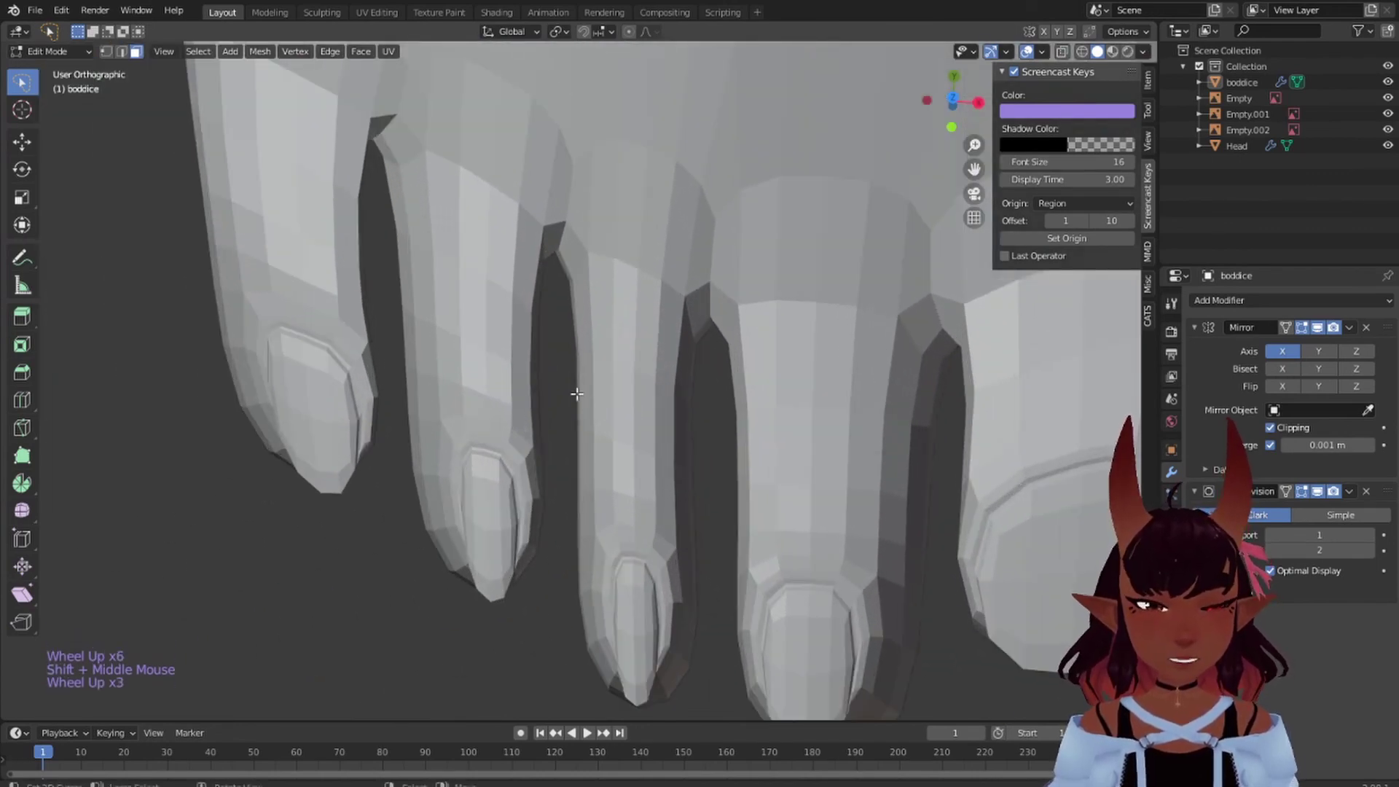
scroll(576, 393, "down", 5)
middle_click_drag(576, 394, 955, 434)
scroll(708, 393, "up", 5)
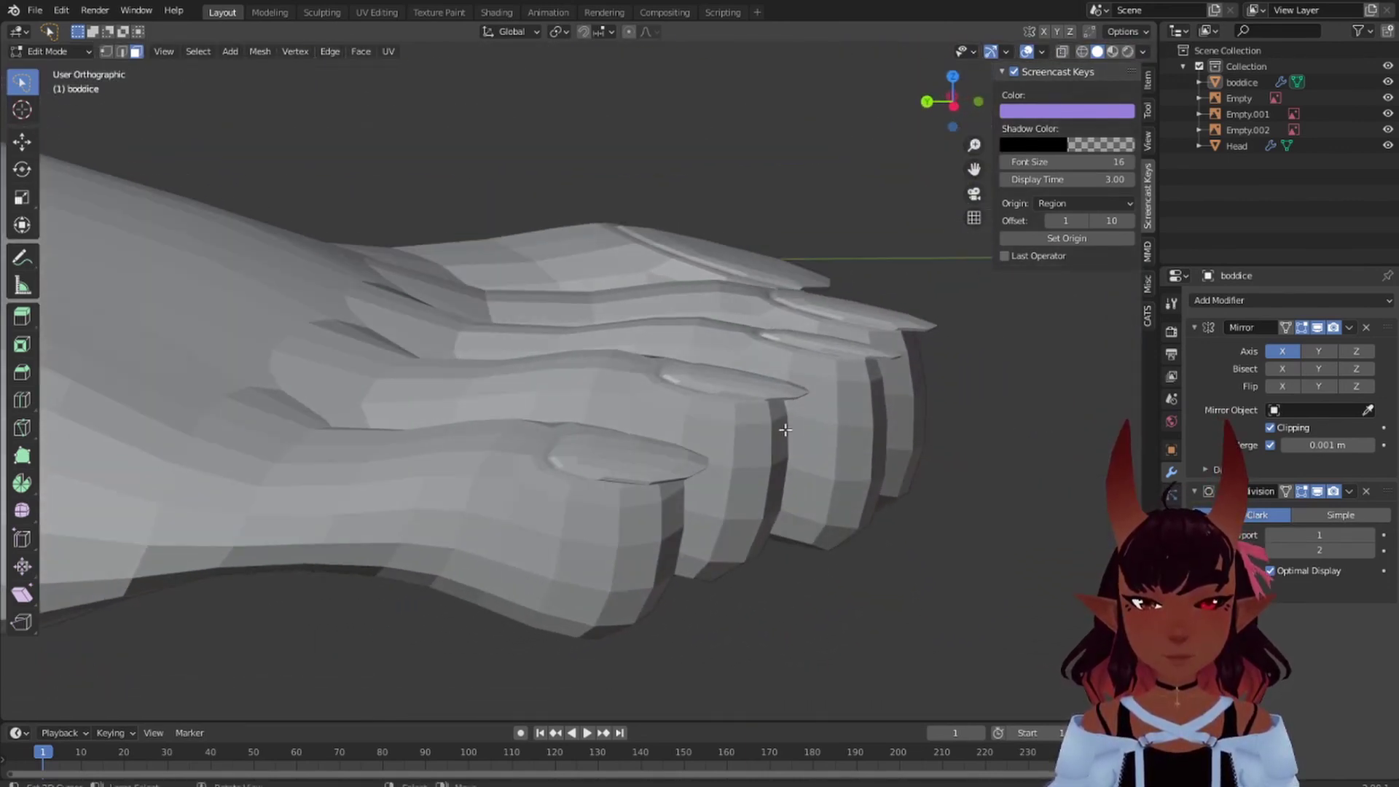
- Examine the subdivided foot and its five toenails from above, both at a distance and close up
scroll(794, 435, "up", 1)
scroll(793, 435, "down", 4)
middle_click_drag(793, 435, 455, 565)
scroll(455, 565, "down", 7)
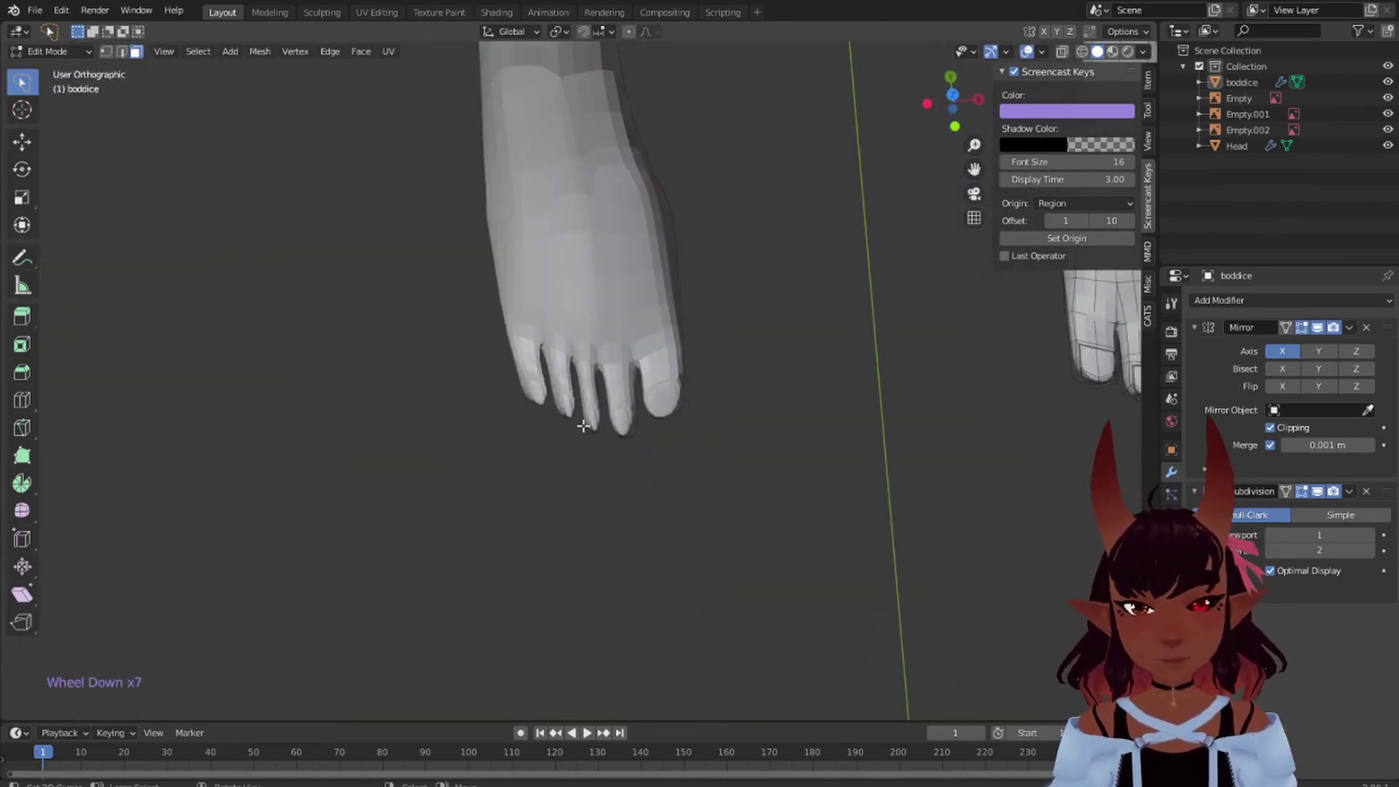
scroll(681, 545, "up", 8)
middle_click_drag(678, 546, 668, 540)
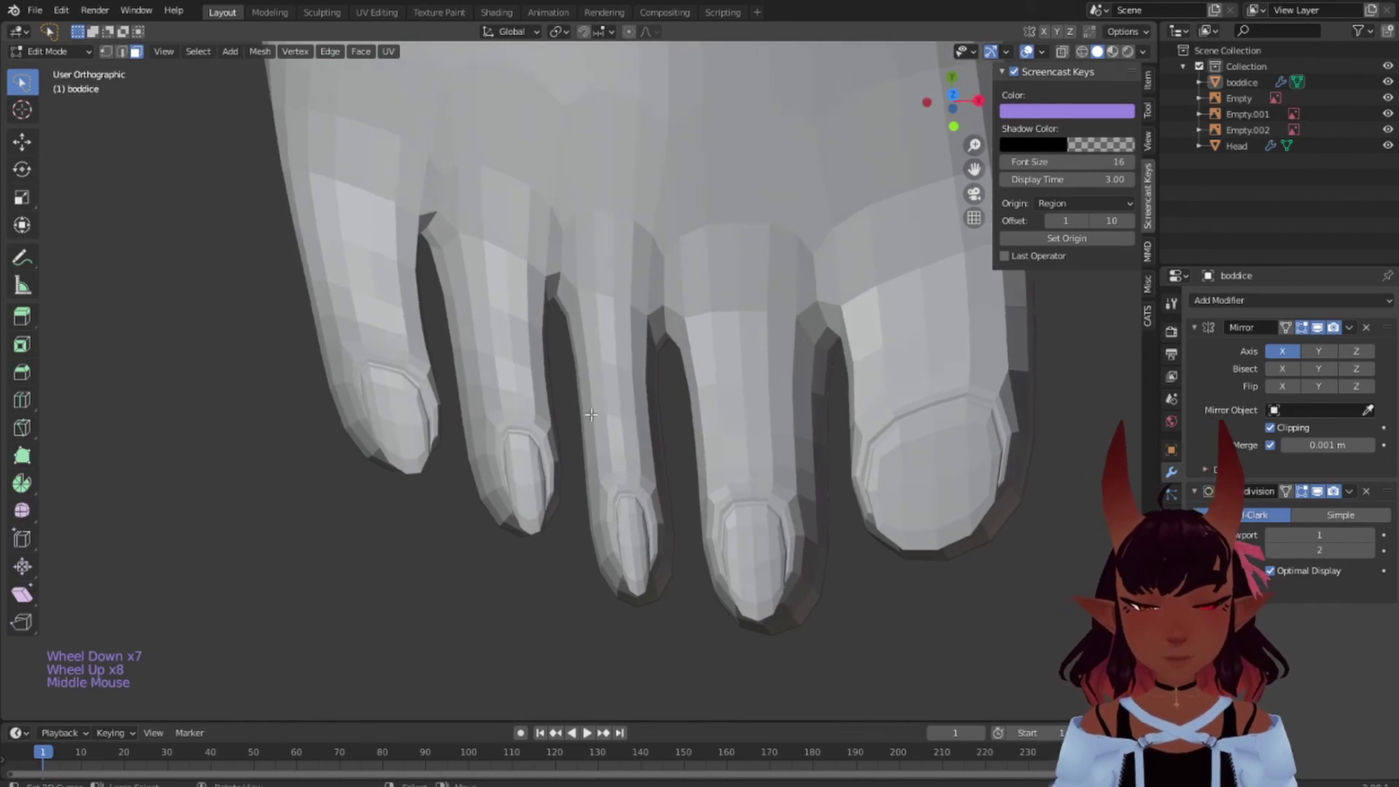
scroll(668, 539, "down", 7)
scroll(593, 412, "up", 7)
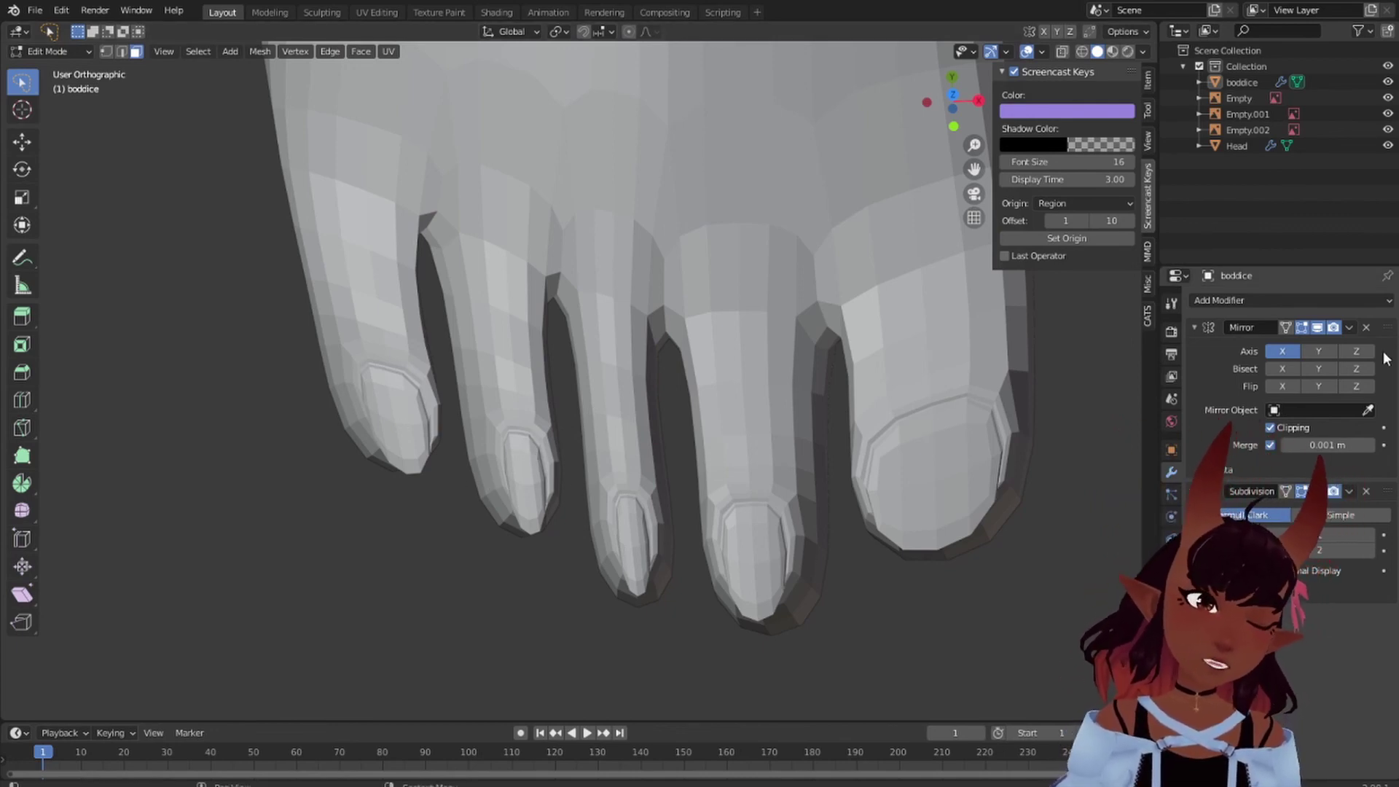
- Remove the Subdivision Surface modifier from the body mesh
scroll(915, 378, "down", 10)
middle_click_drag(915, 379, 500, 538)
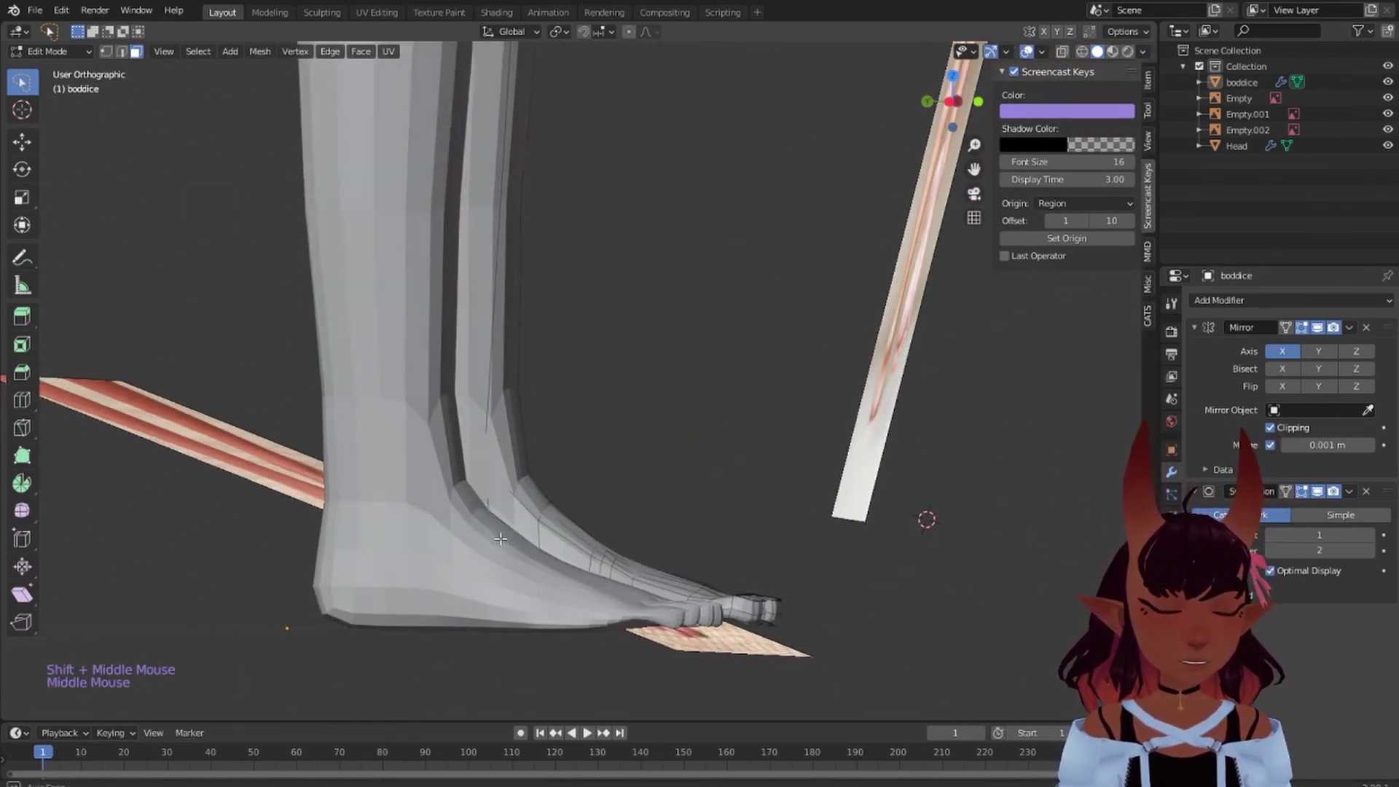
middle_click_drag(413, 446, 510, 437)
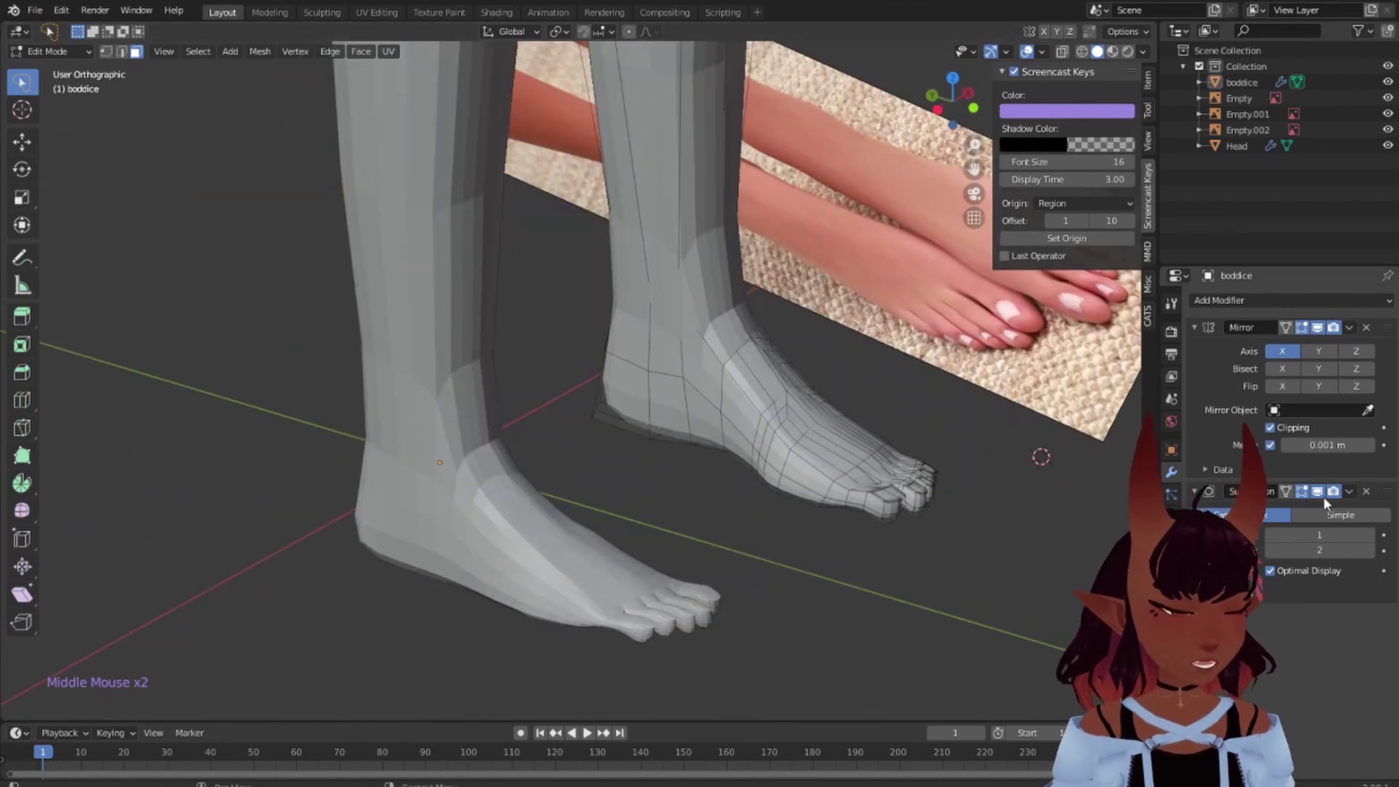
left_click(1365, 491)
- Select the ankle edge loop in vertex mode, scale it to about 0.786 and clear the selection
middle_click_drag(554, 379, 702, 558, "shift")
right_click(701, 558, "alt")
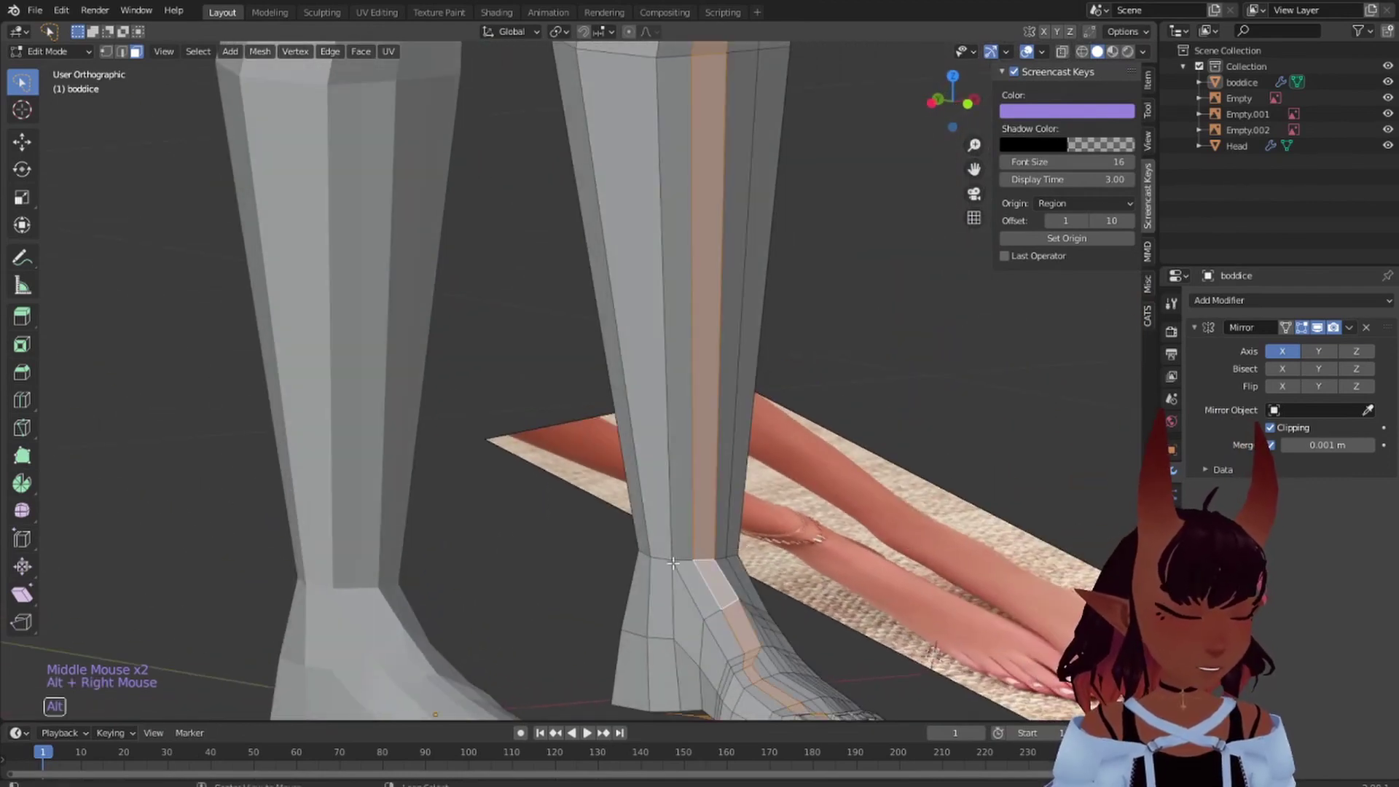
left_click(107, 51)
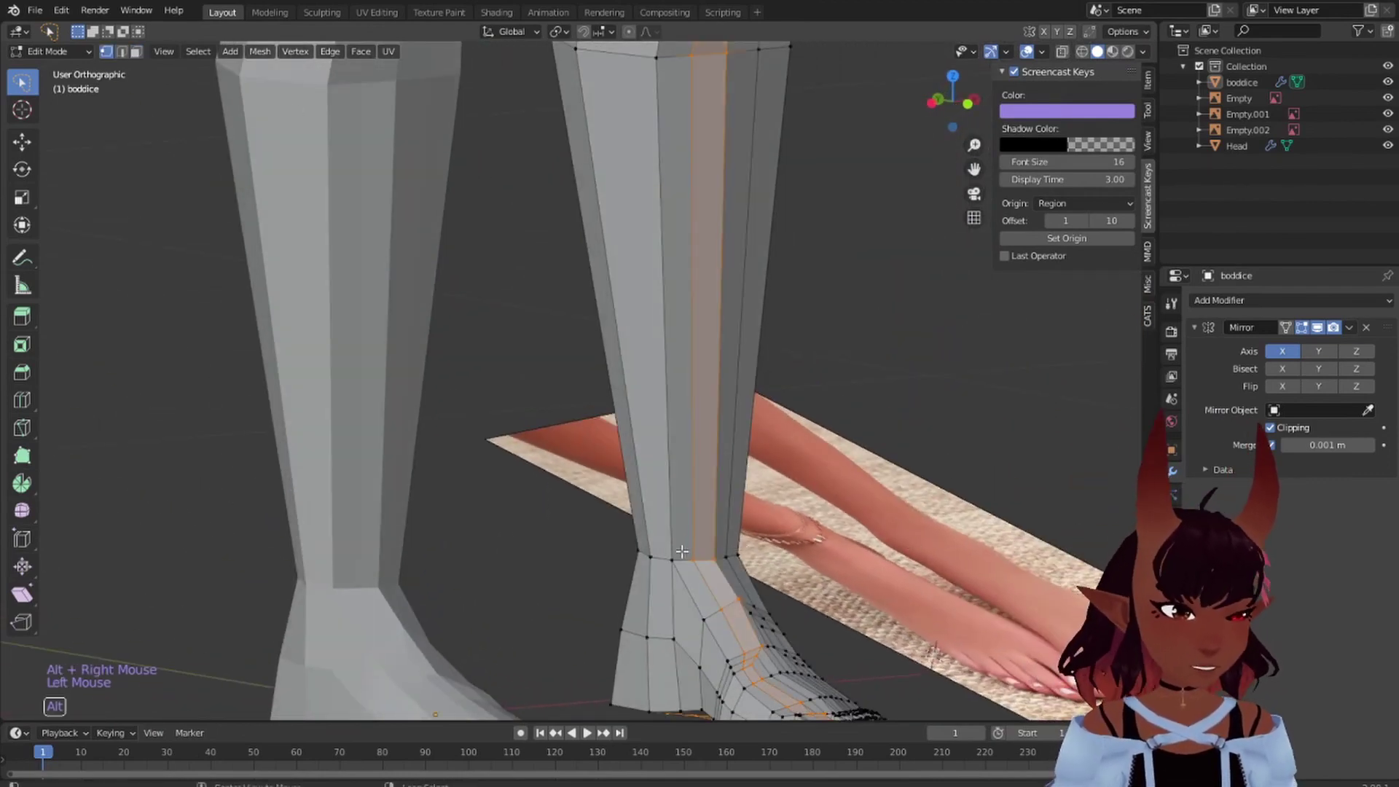
right_click(685, 558, "alt")
right_click(685, 558, "alt+shift")
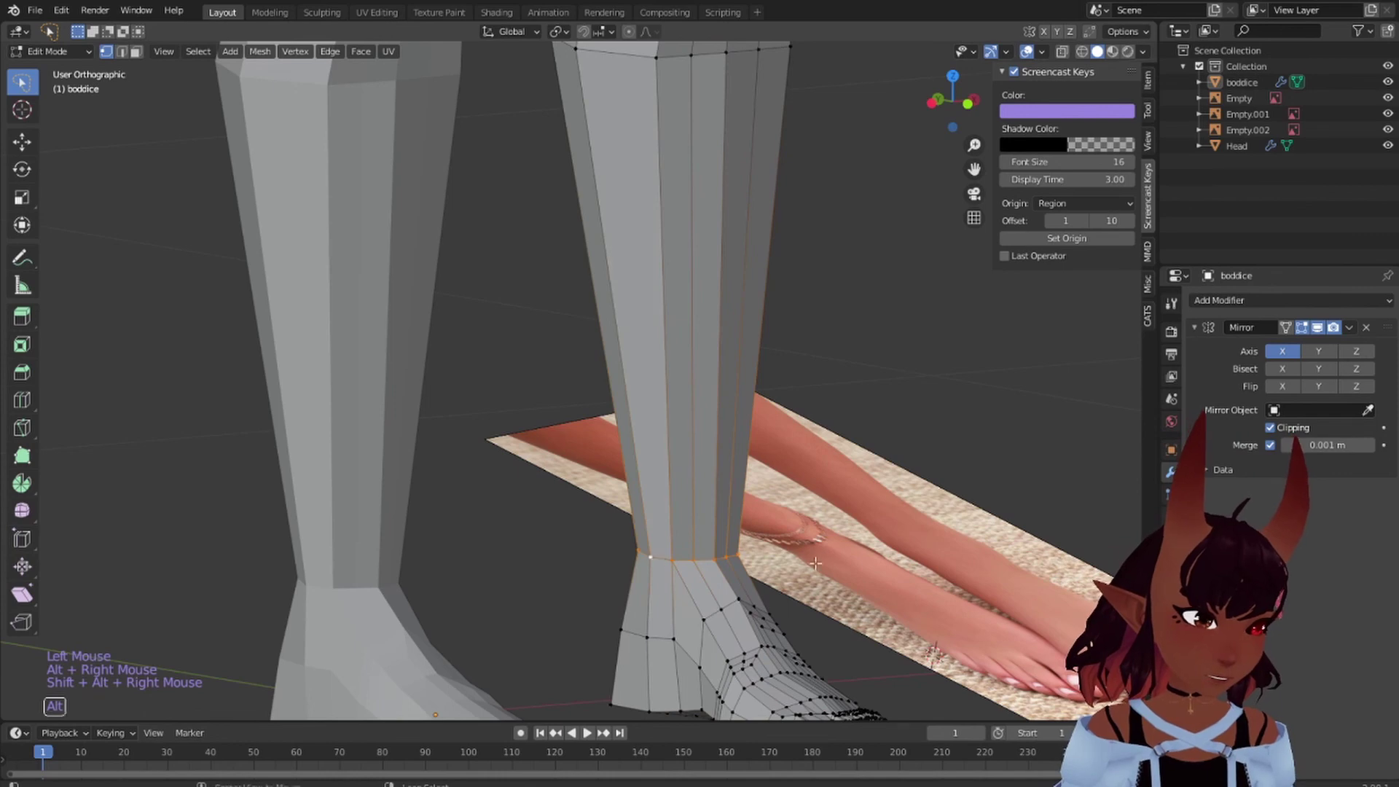
key("s")
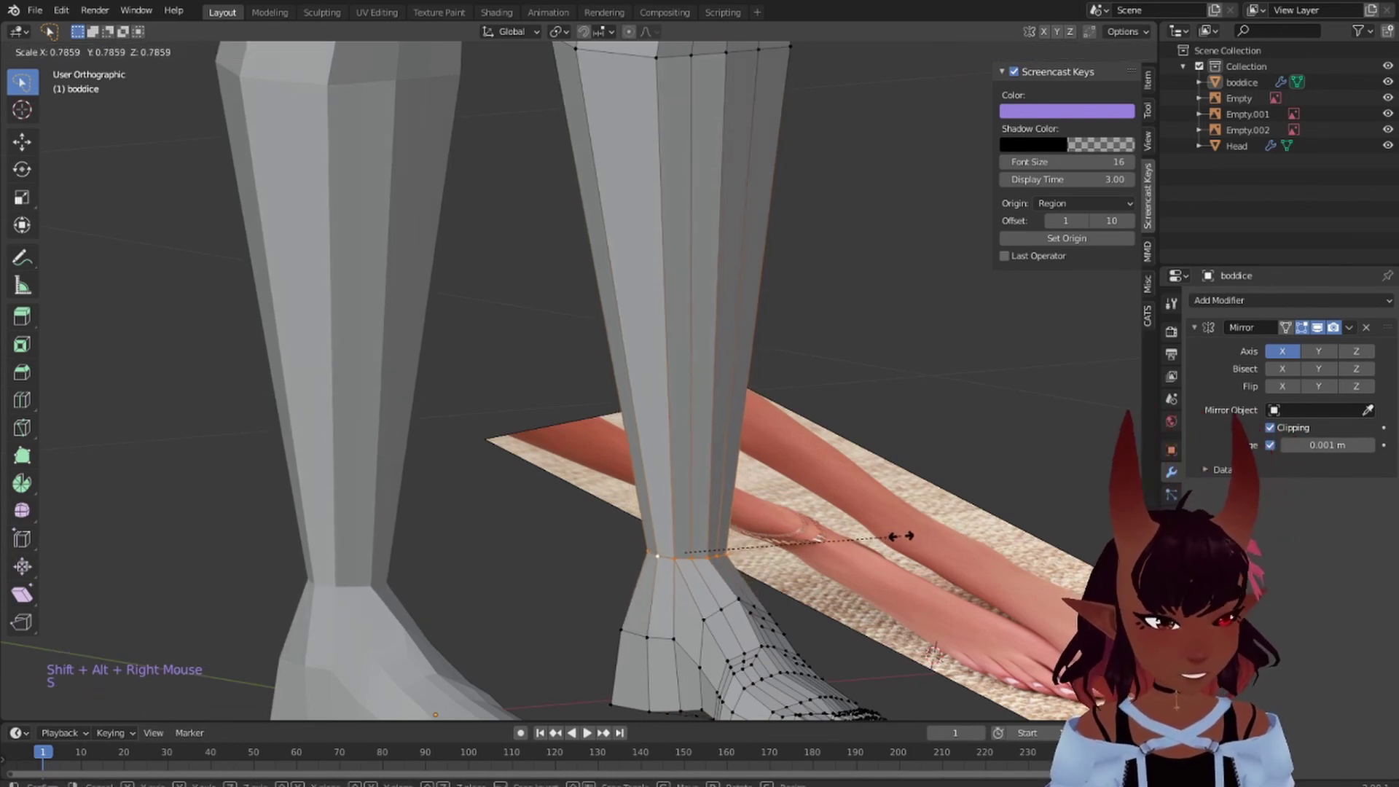
left_click(901, 539)
scroll(936, 410, "down", 5)
middle_click_drag(936, 410, 857, 417)
scroll(857, 417, "down", 4)
key("a")
key("a")
key("a")
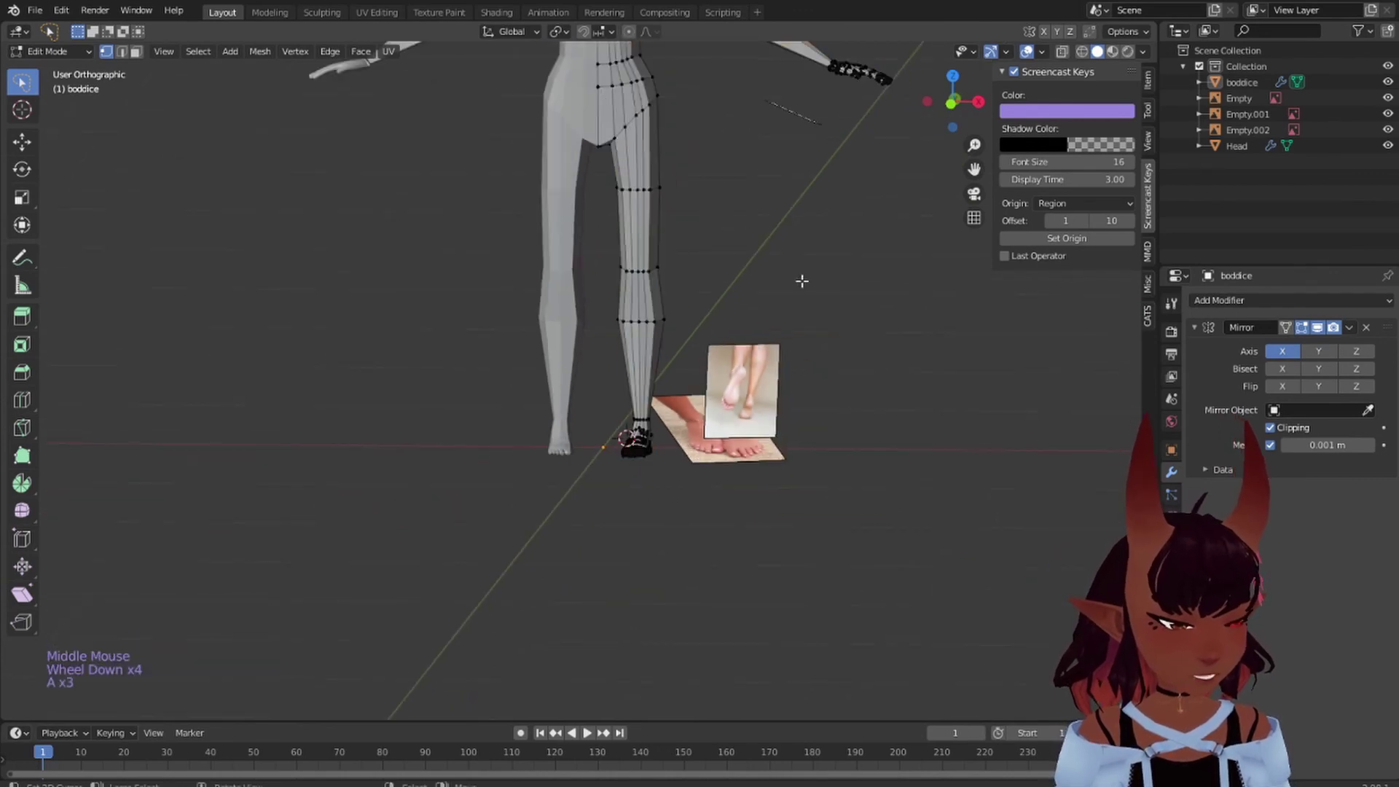
- Save the Blender file with nothing selected on the body mesh
middle_click_drag(803, 281, 790, 612, "shift")
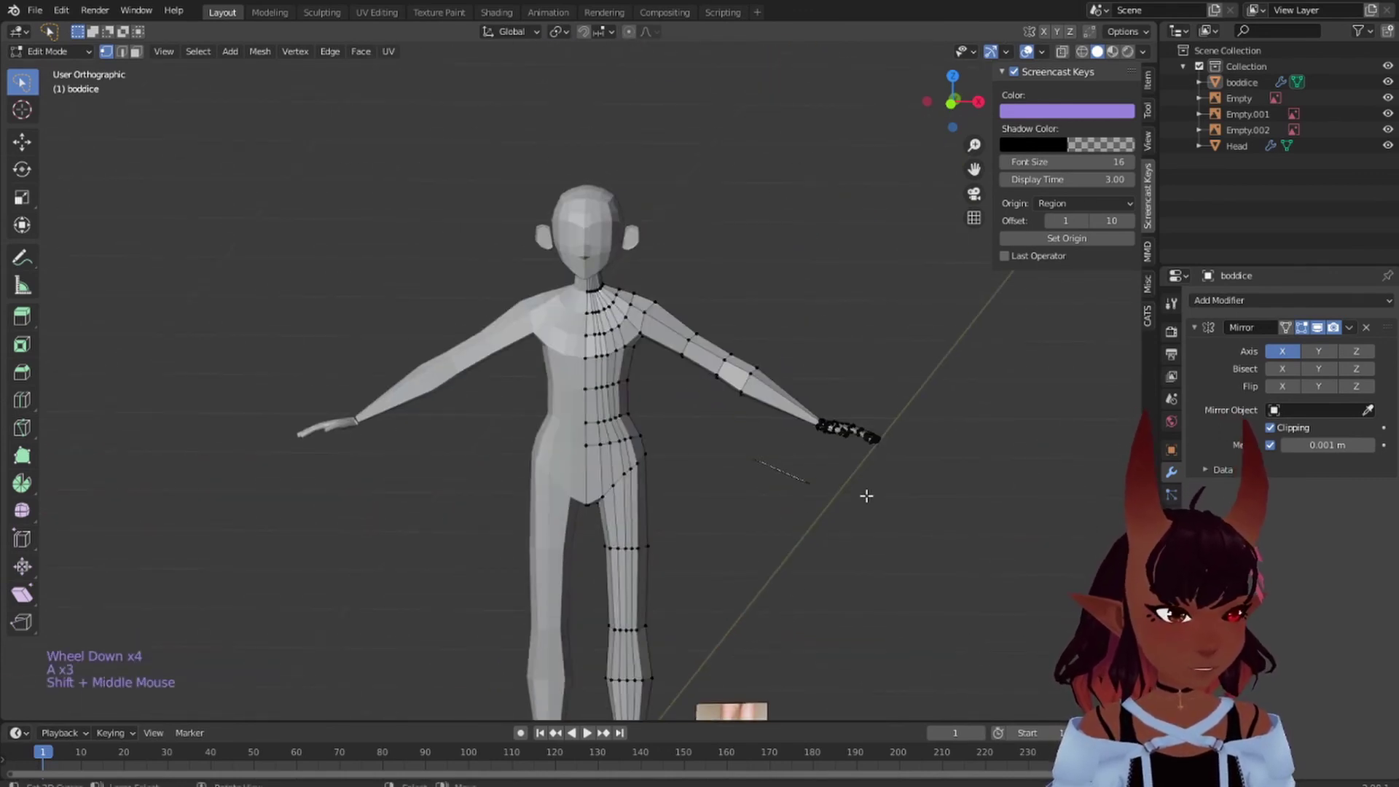
scroll(845, 502, "down", 5)
scroll(801, 510, "up", 4)
middle_click_drag(780, 515, 754, 584)
key("a")
key("a")
key("a")
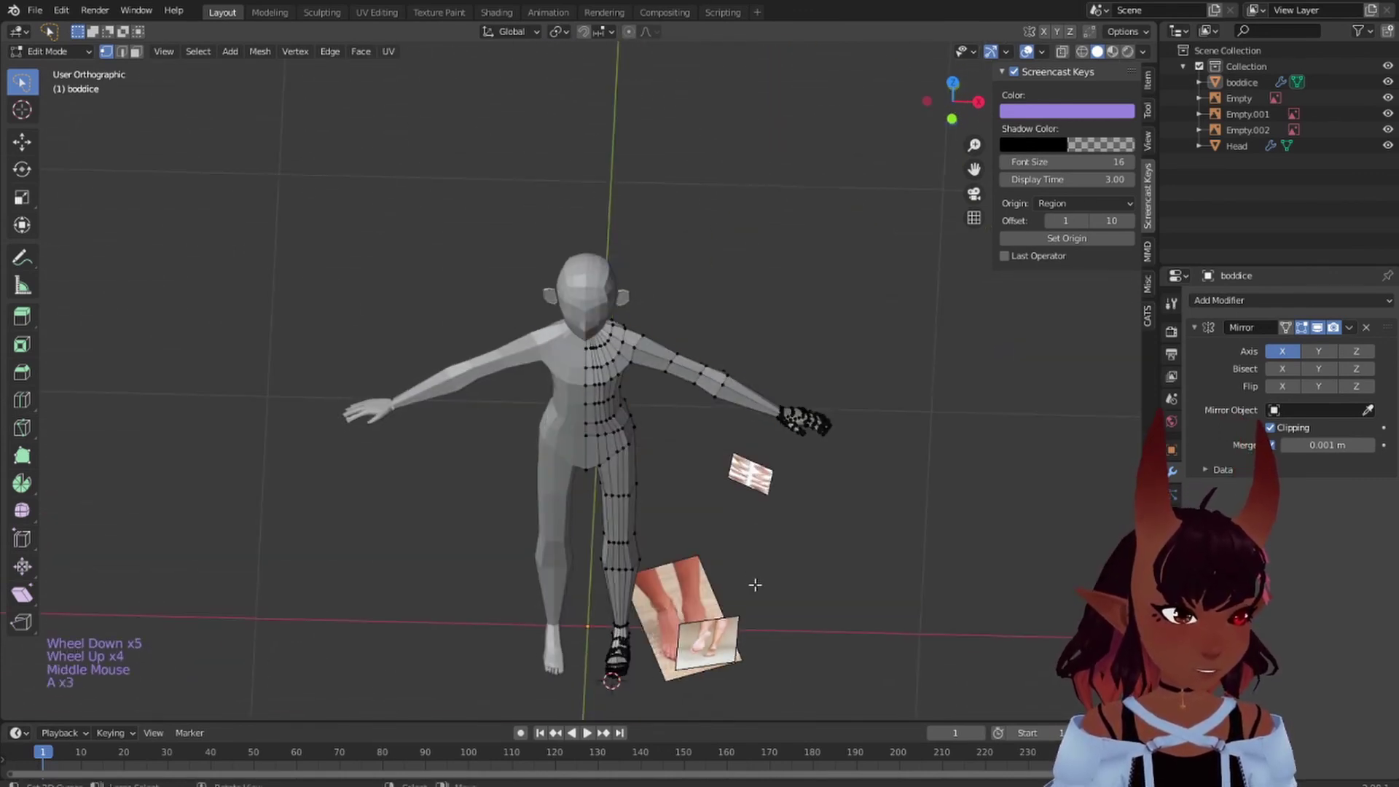
left_click(35, 11)
left_click(67, 110)
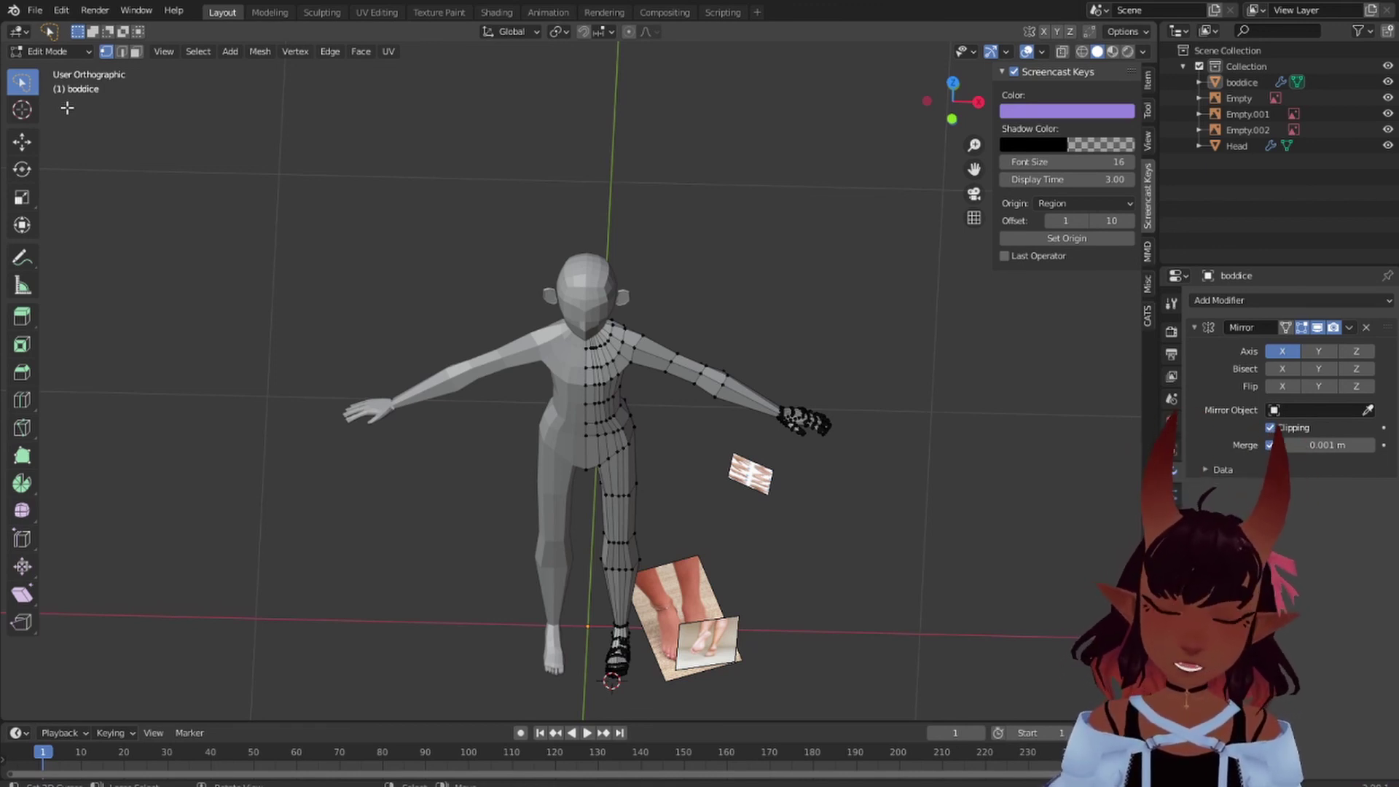
- Examine the full figure and the shape of the hips, thighs and knees from the front
scroll(800, 272, "down", 4)
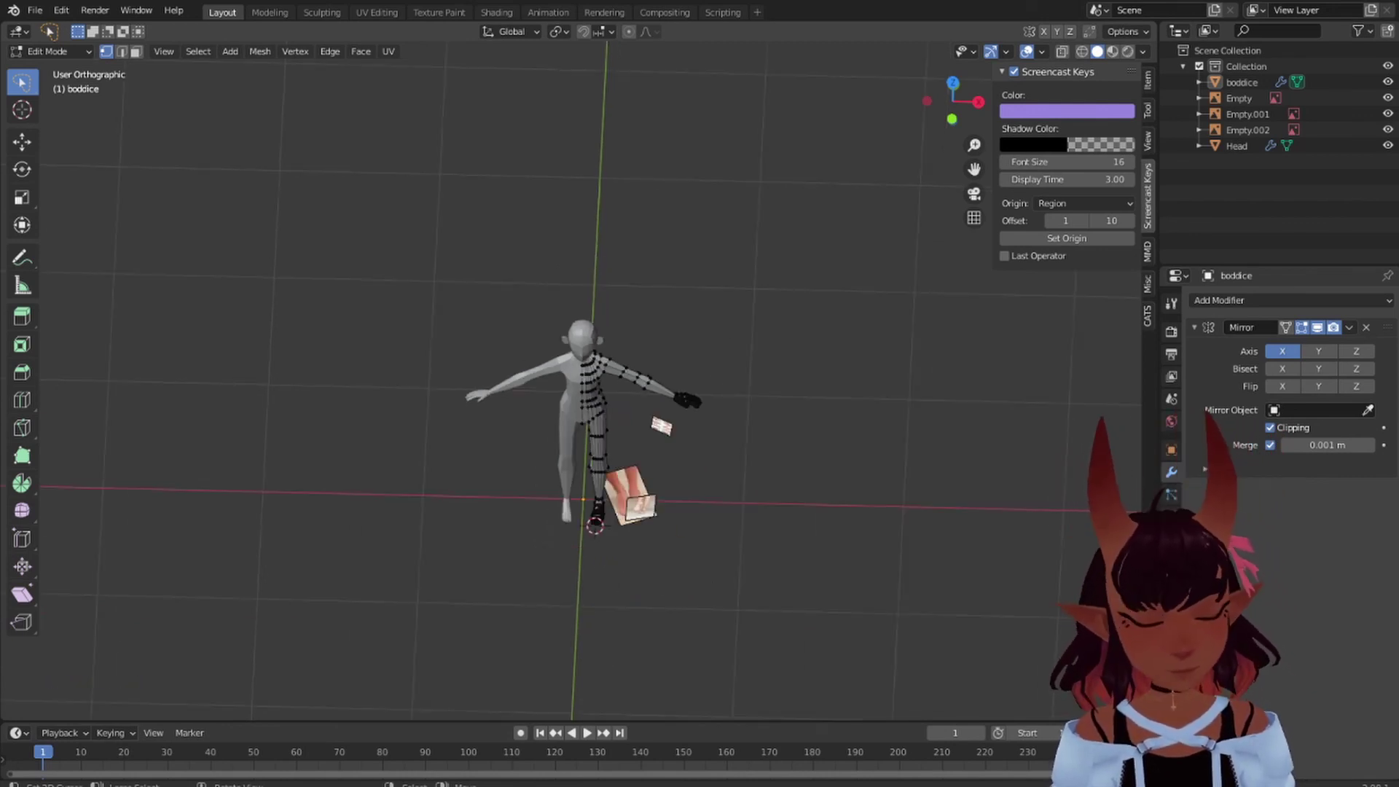
scroll(580, 379, "up", 6)
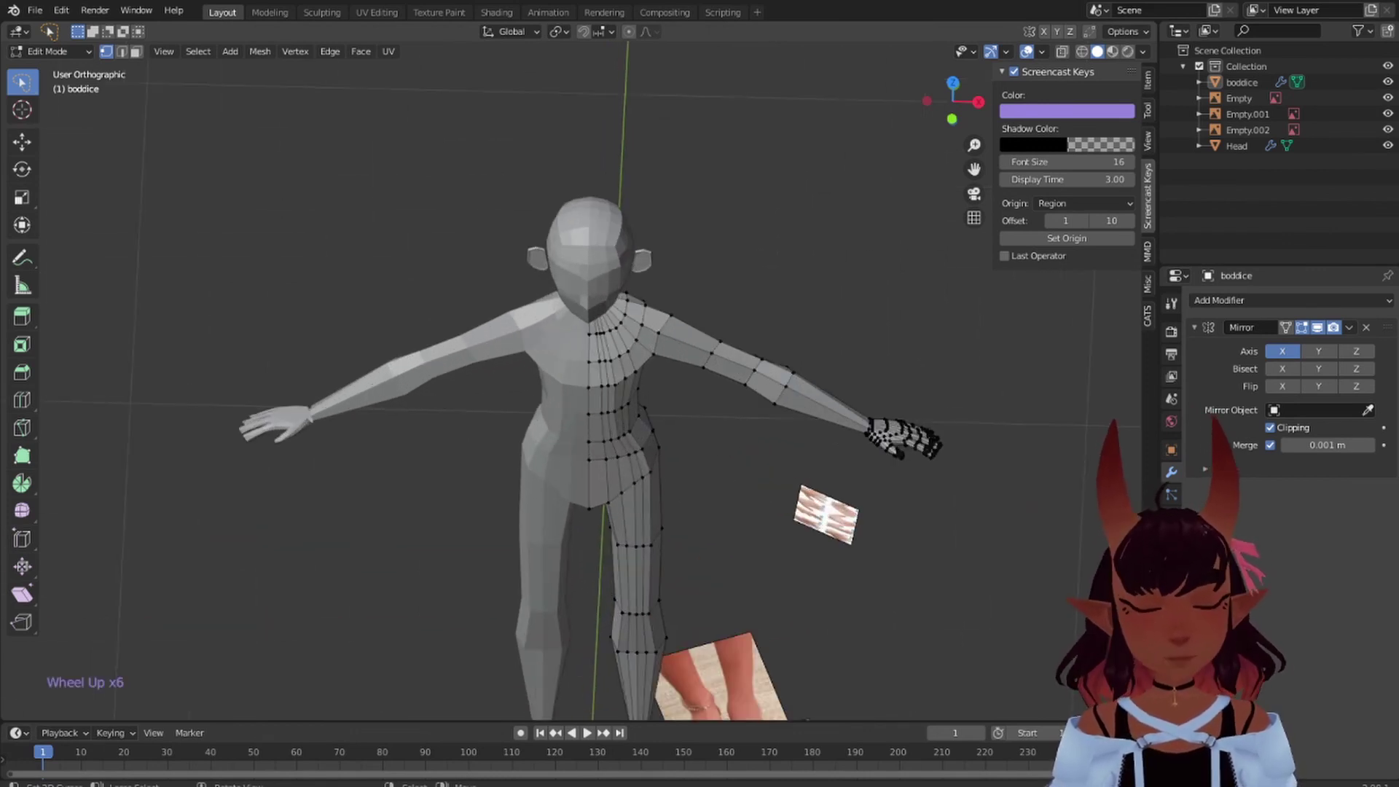
left_click(872, 301)
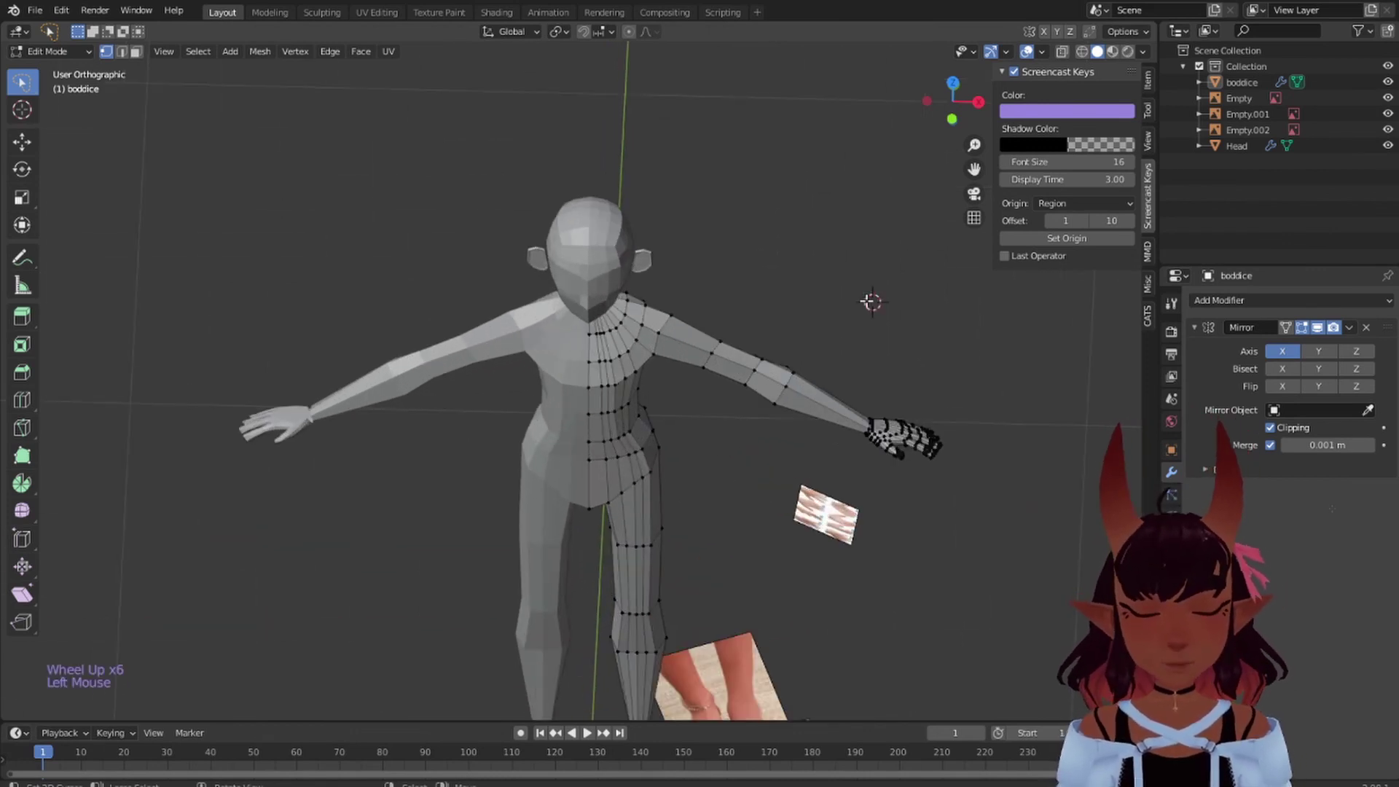
middle_click_drag(719, 496, 687, 234, "shift")
scroll(759, 288, "up", 2, "shift")
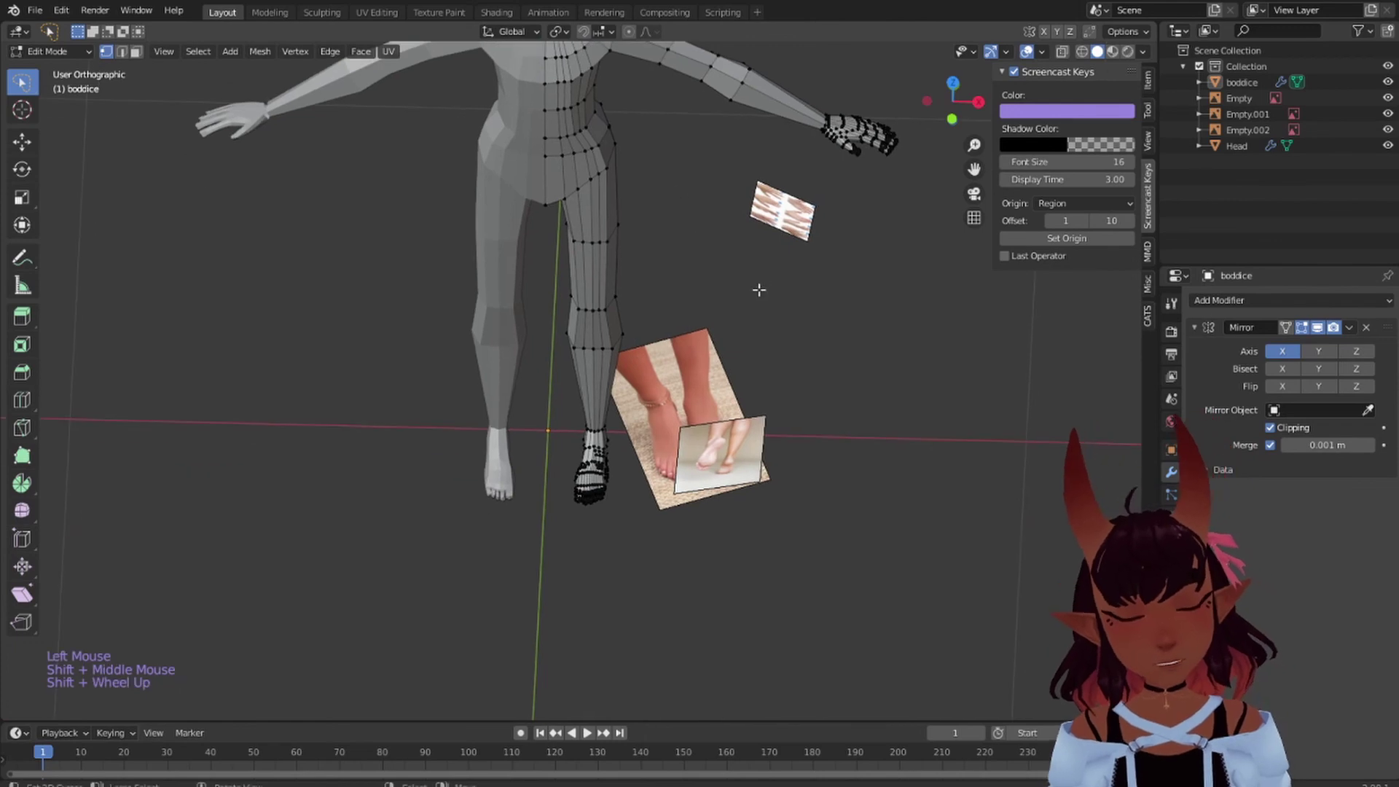
middle_click_drag(758, 287, 656, 240)
scroll(453, 447, "up", 1)
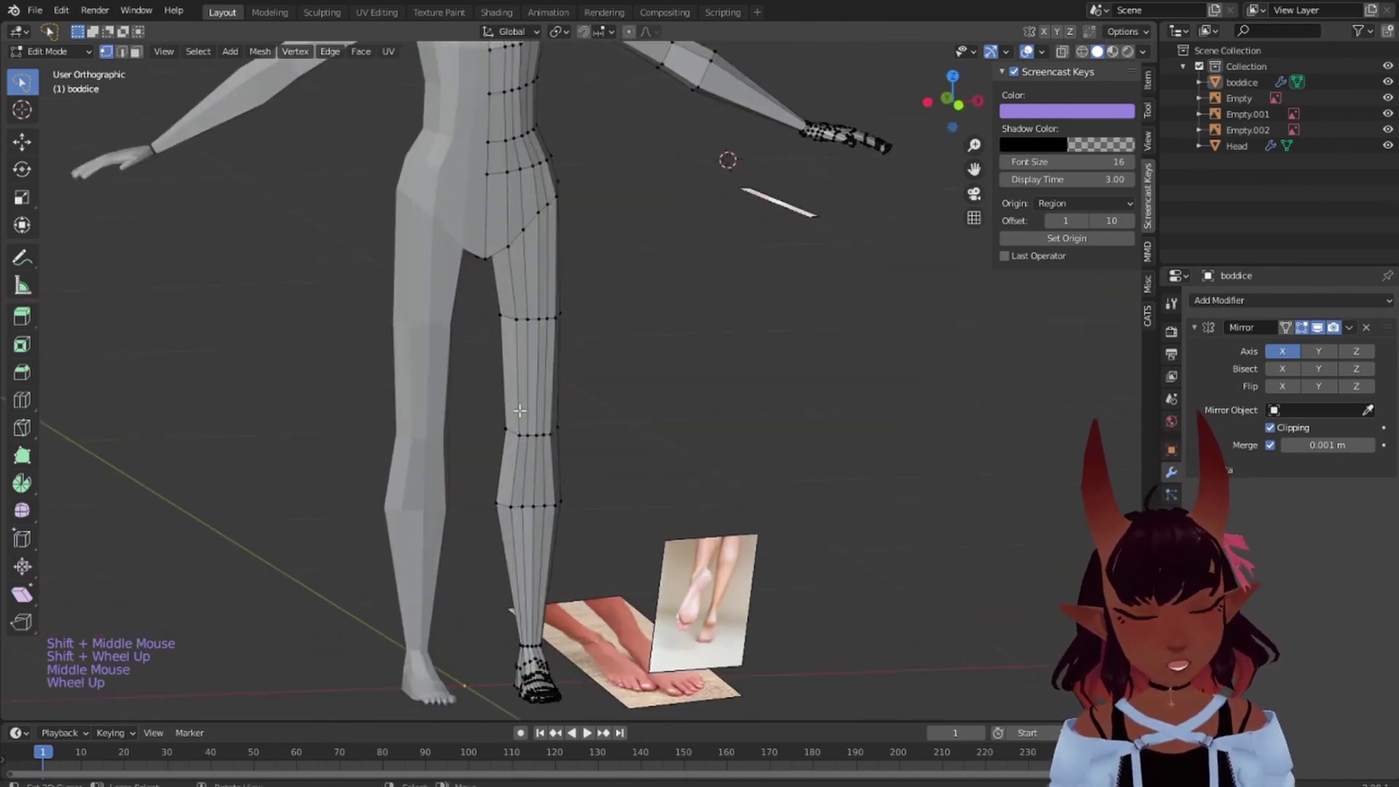
scroll(454, 447, "up", 1)
middle_click_drag(453, 447, 645, 432, "shift")
scroll(449, 158, "down", 6)
scroll(645, 431, "up", 6)
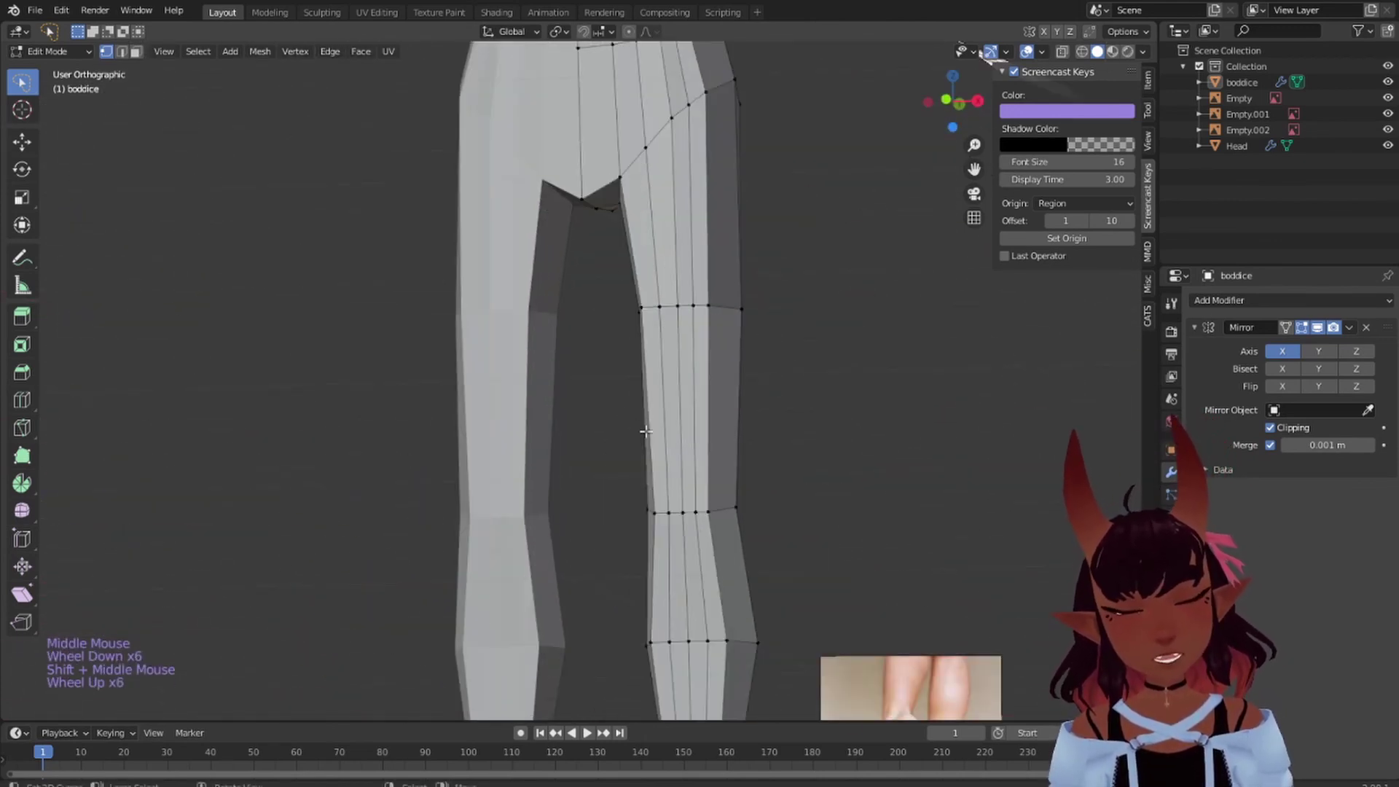
- Examine the body's torso, neck, shoulders and arms from the back, side and front
scroll(650, 390, "down", 5)
middle_click_drag(781, 329, 507, 361)
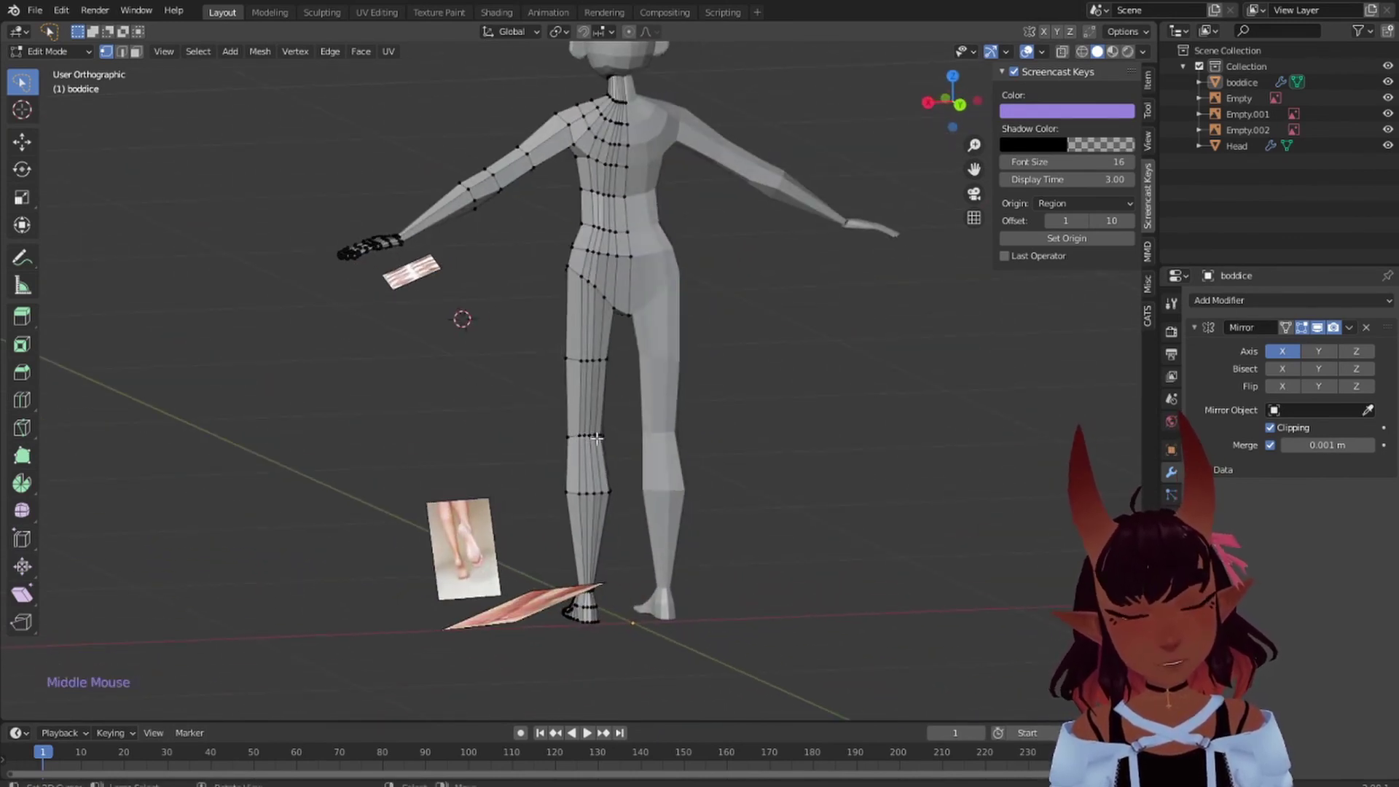
middle_click_drag(489, 375, 831, 400)
middle_click_drag(657, 236, 928, 319, "shift")
scroll(618, 367, "up", 3)
scroll(668, 346, "down", 3)
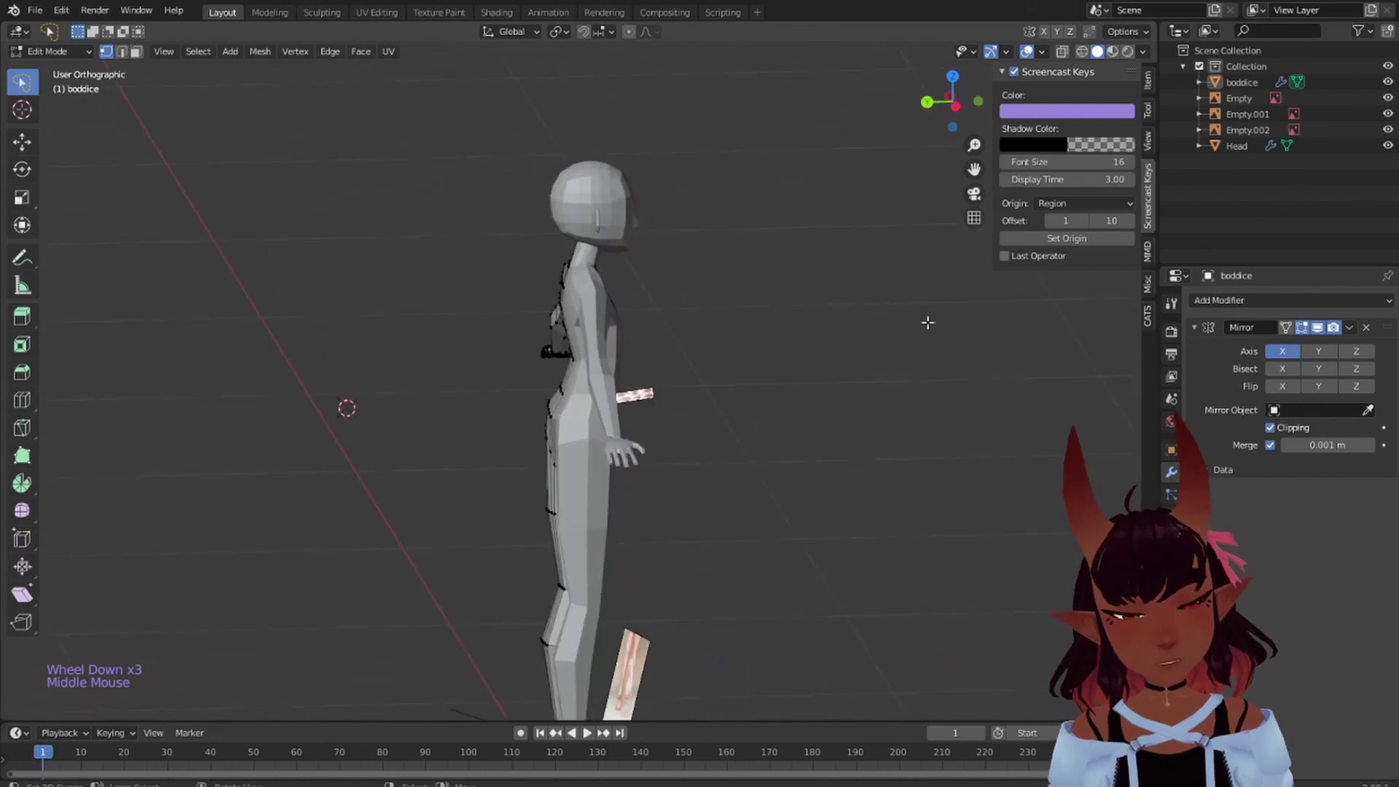
scroll(510, 319, "up", 3)
middle_click_drag(390, 318, 617, 284)
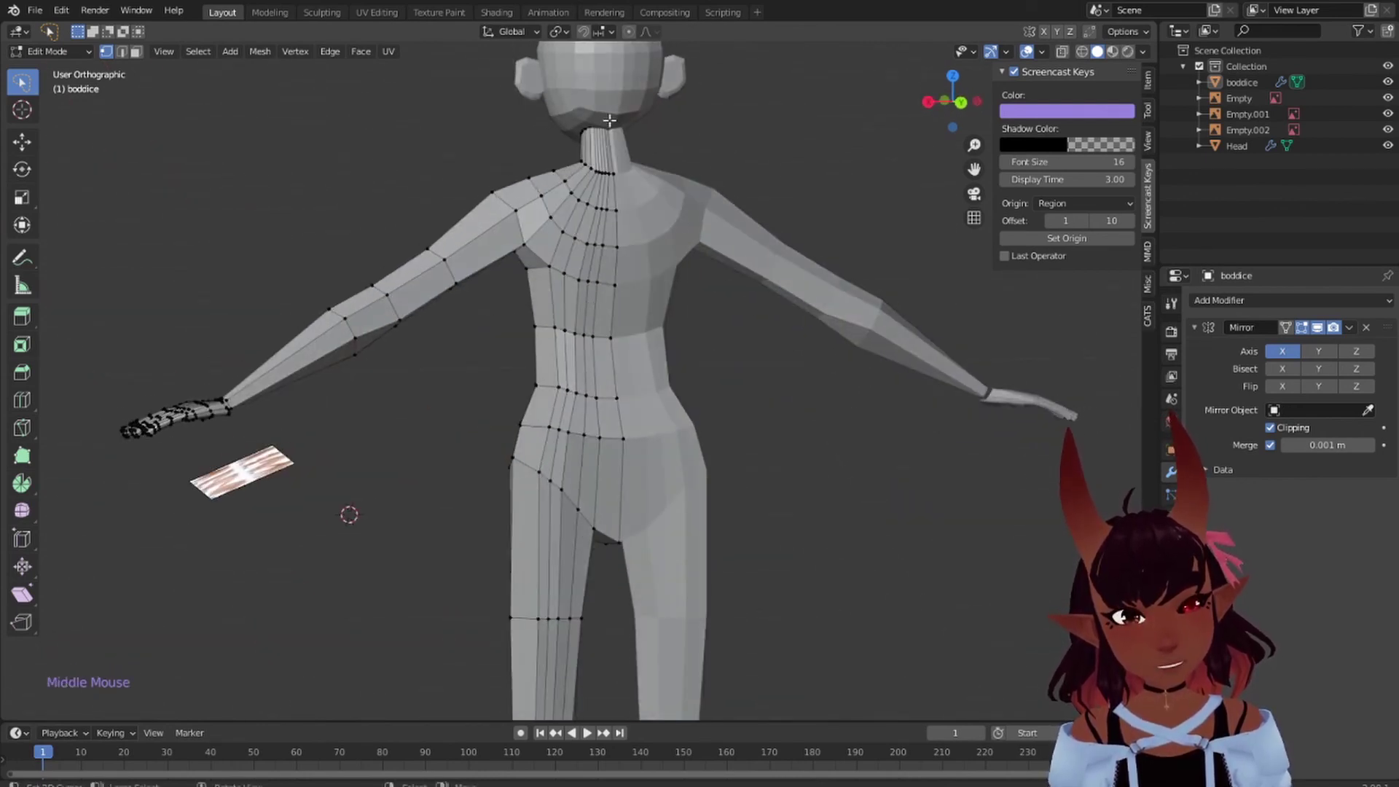
middle_click_drag(609, 119, 554, 228)
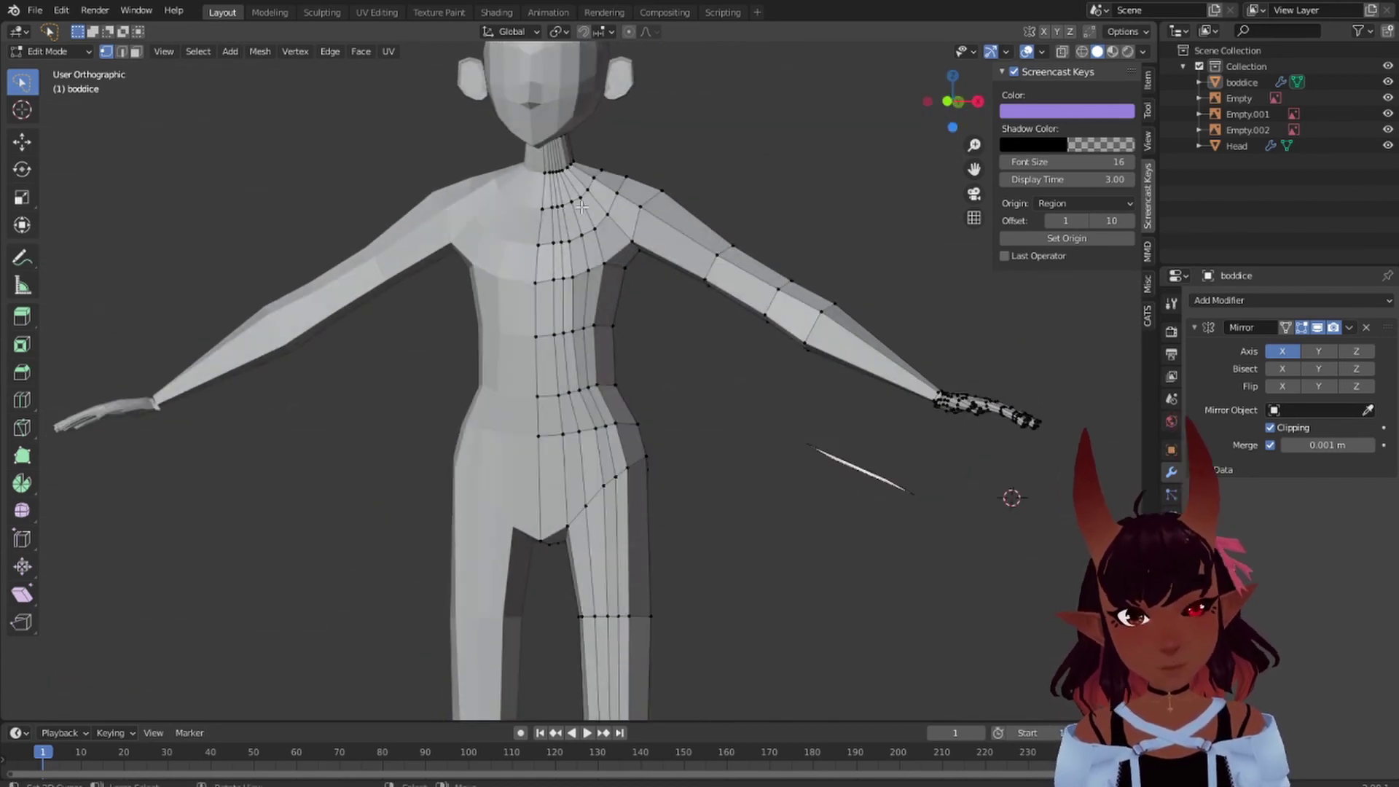
middle_click_drag(755, 255, 453, 292)
middle_click_drag(327, 271, 677, 269)
key("a")
key("a")
key("a")
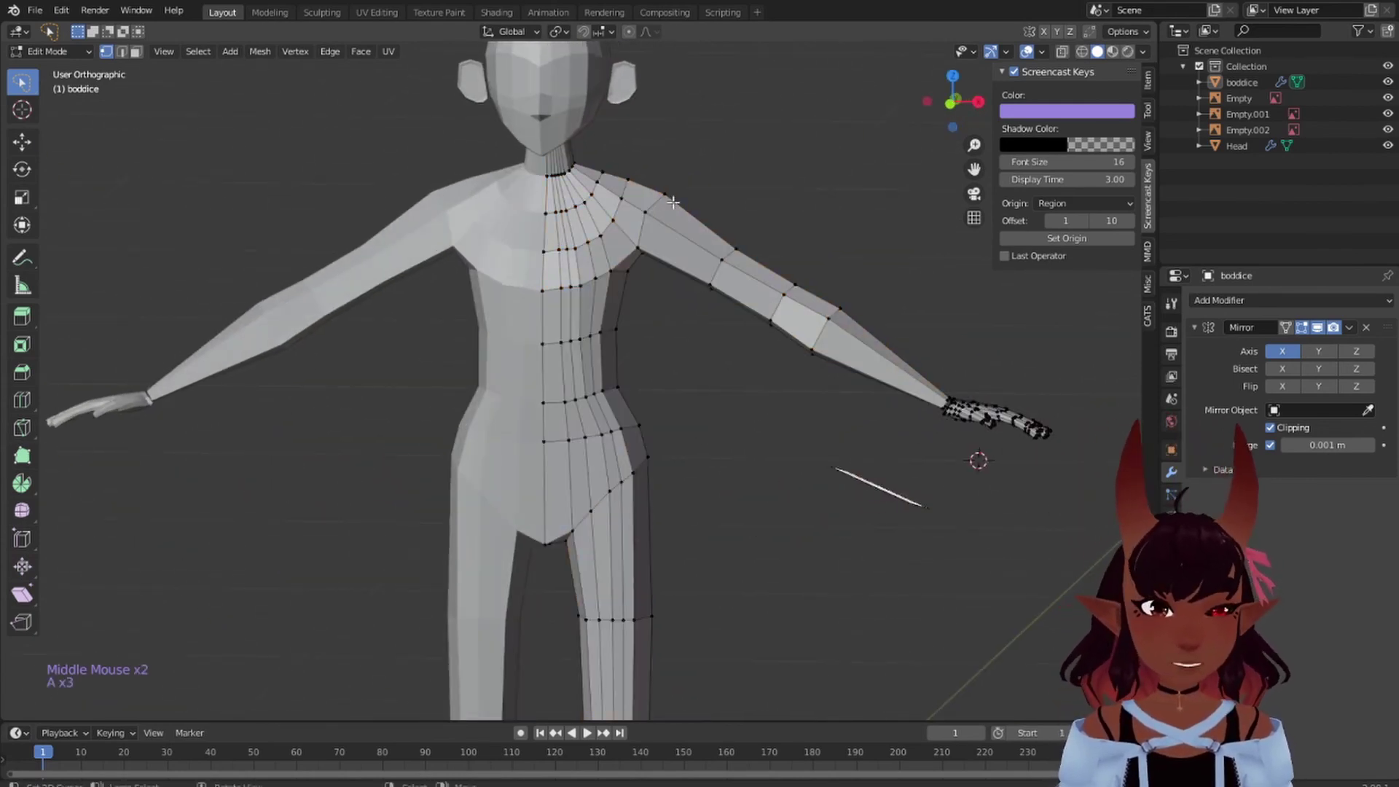